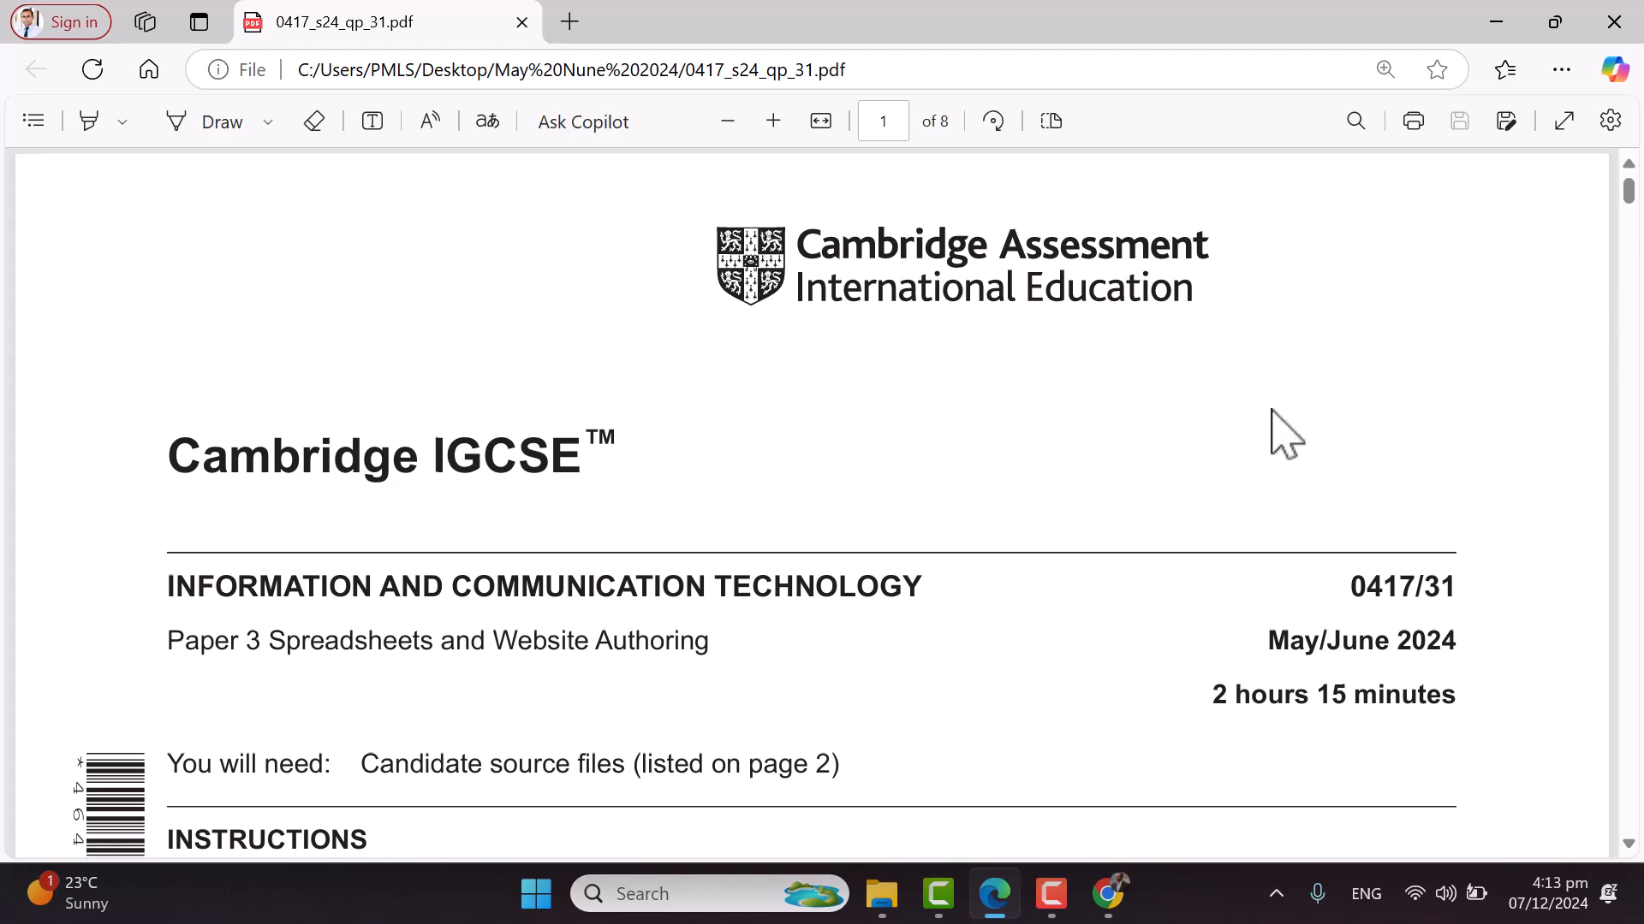
Scroll to page 2 and highlight the splendid data and j2431divers.csv file names
{"action": "scroll", "coordinate": [1271, 410], "scroll_direction": "down", "scroll_amount": 20}
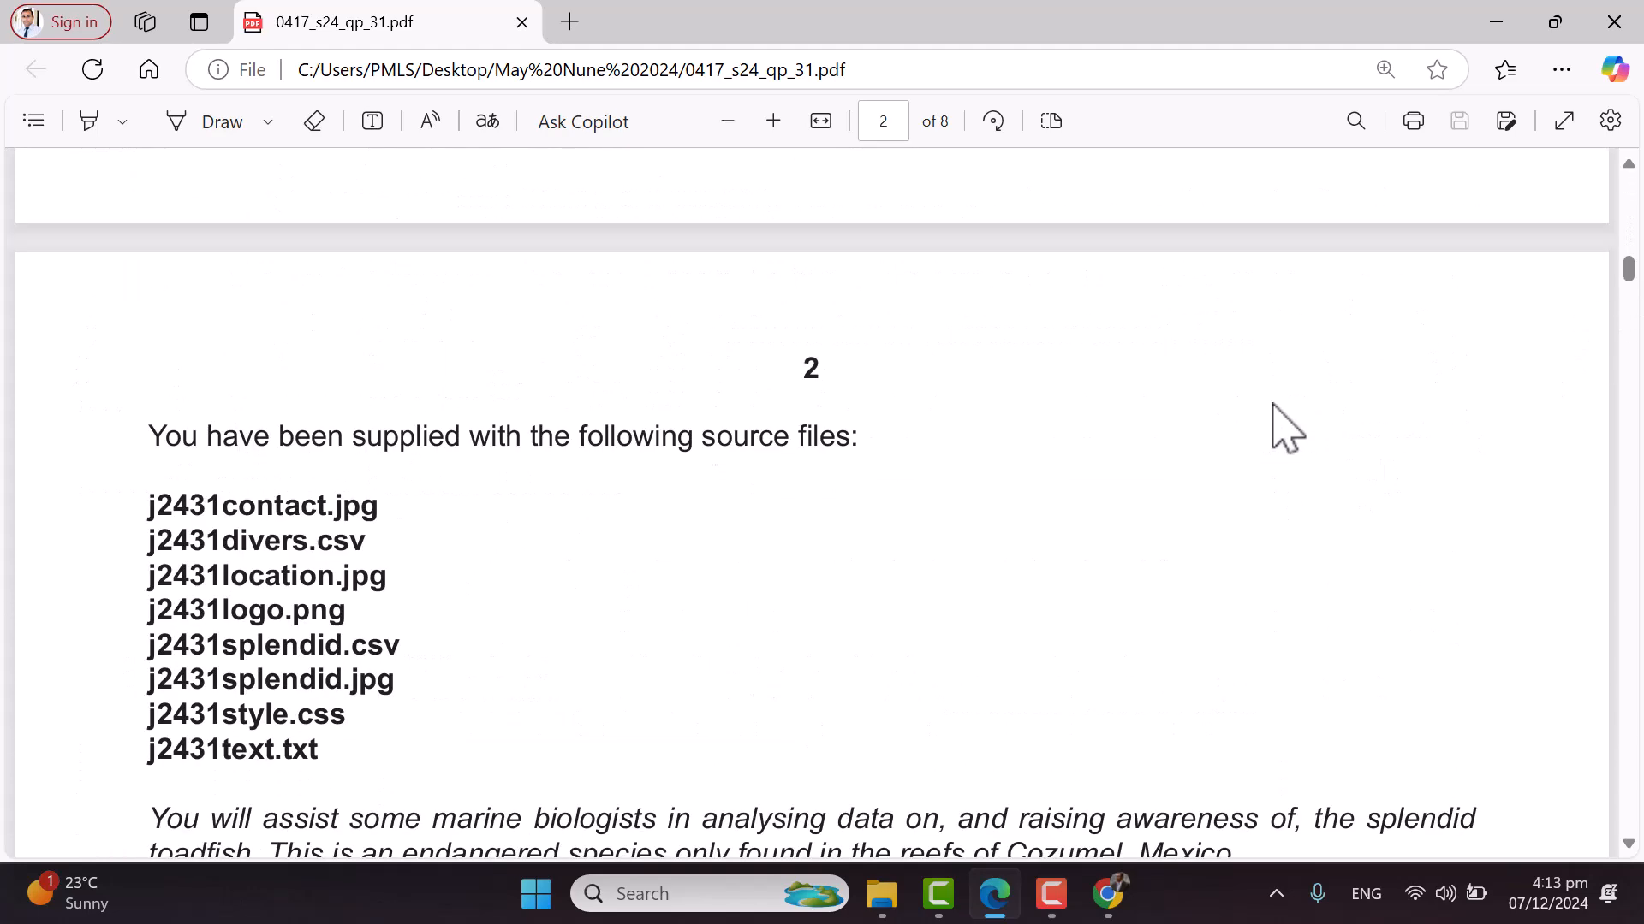
{"action": "scroll", "coordinate": [1271, 426], "scroll_direction": "down", "scroll_amount": 2}
{"action": "left_click_drag", "start_coordinate": [220, 514], "coordinate": [386, 518]}
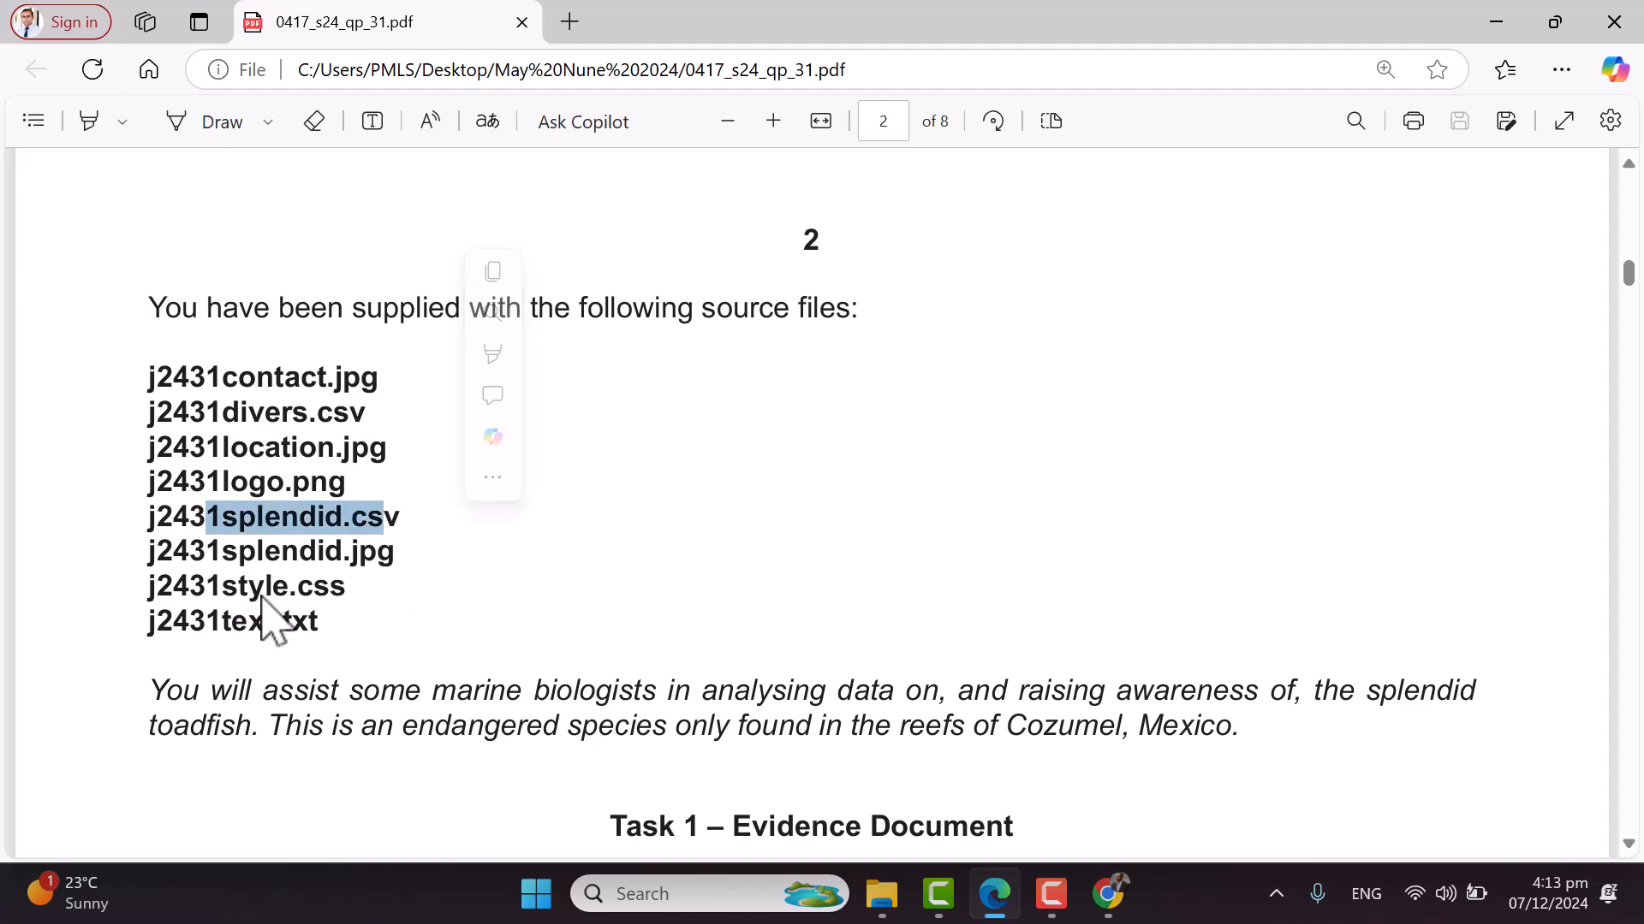
{"action": "left_click", "coordinate": [291, 436]}
{"action": "left_click_drag", "start_coordinate": [222, 415], "coordinate": [368, 417]}
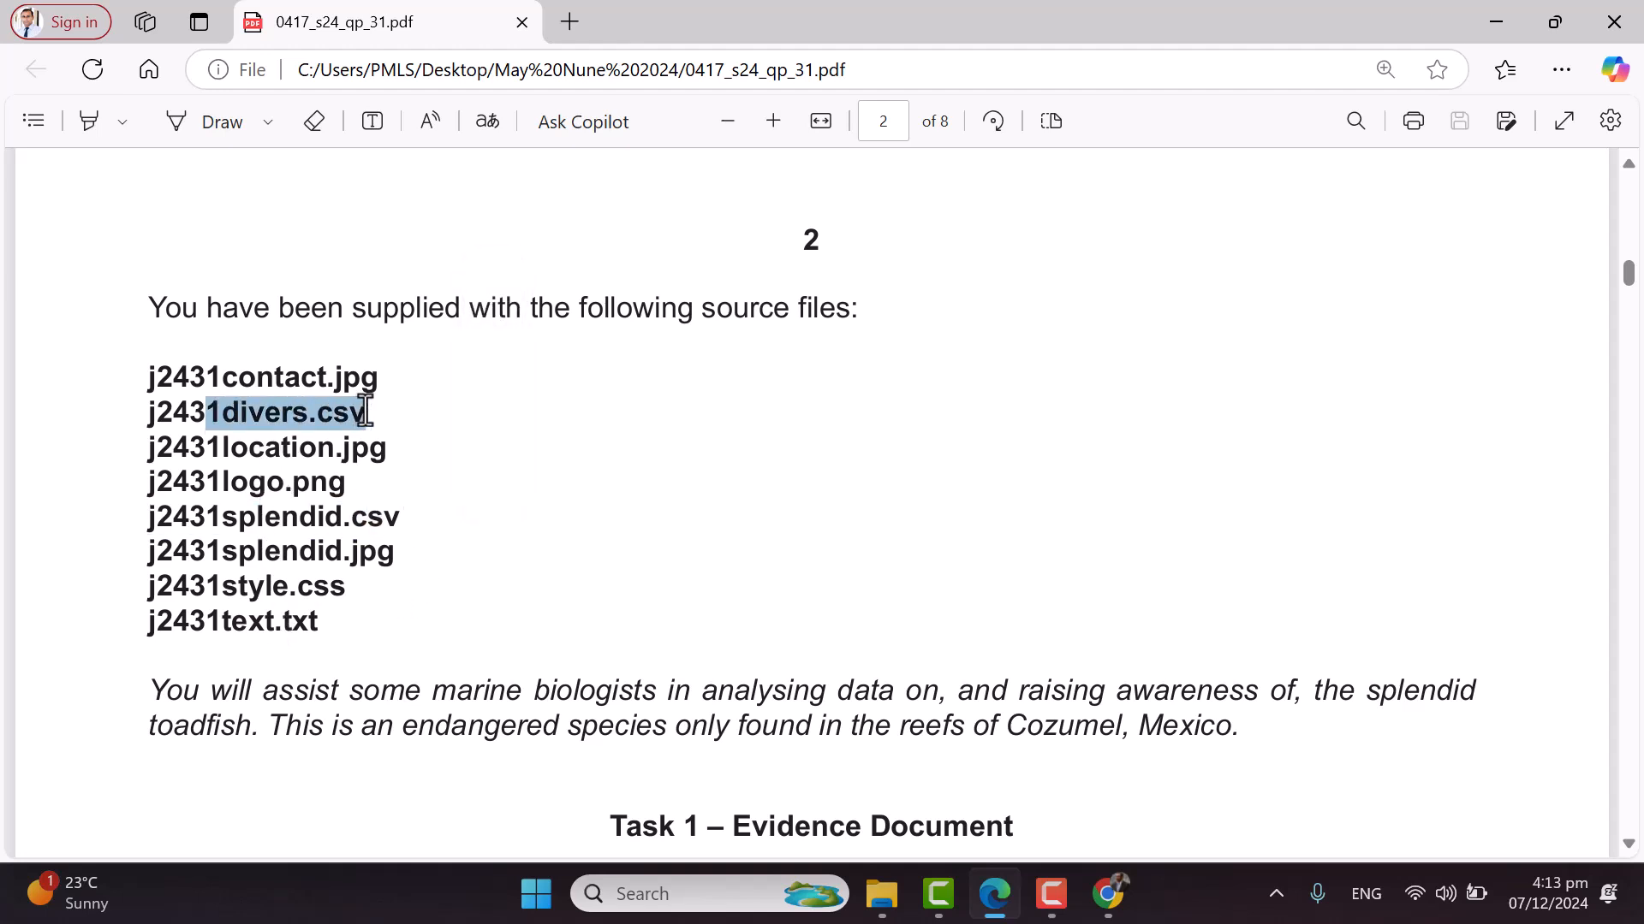
{"action": "left_click", "coordinate": [659, 527]}
Highlight the j2431evidence file name prefix in the Task 1 instructions
{"action": "scroll", "coordinate": [744, 509], "scroll_direction": "down", "scroll_amount": 5}
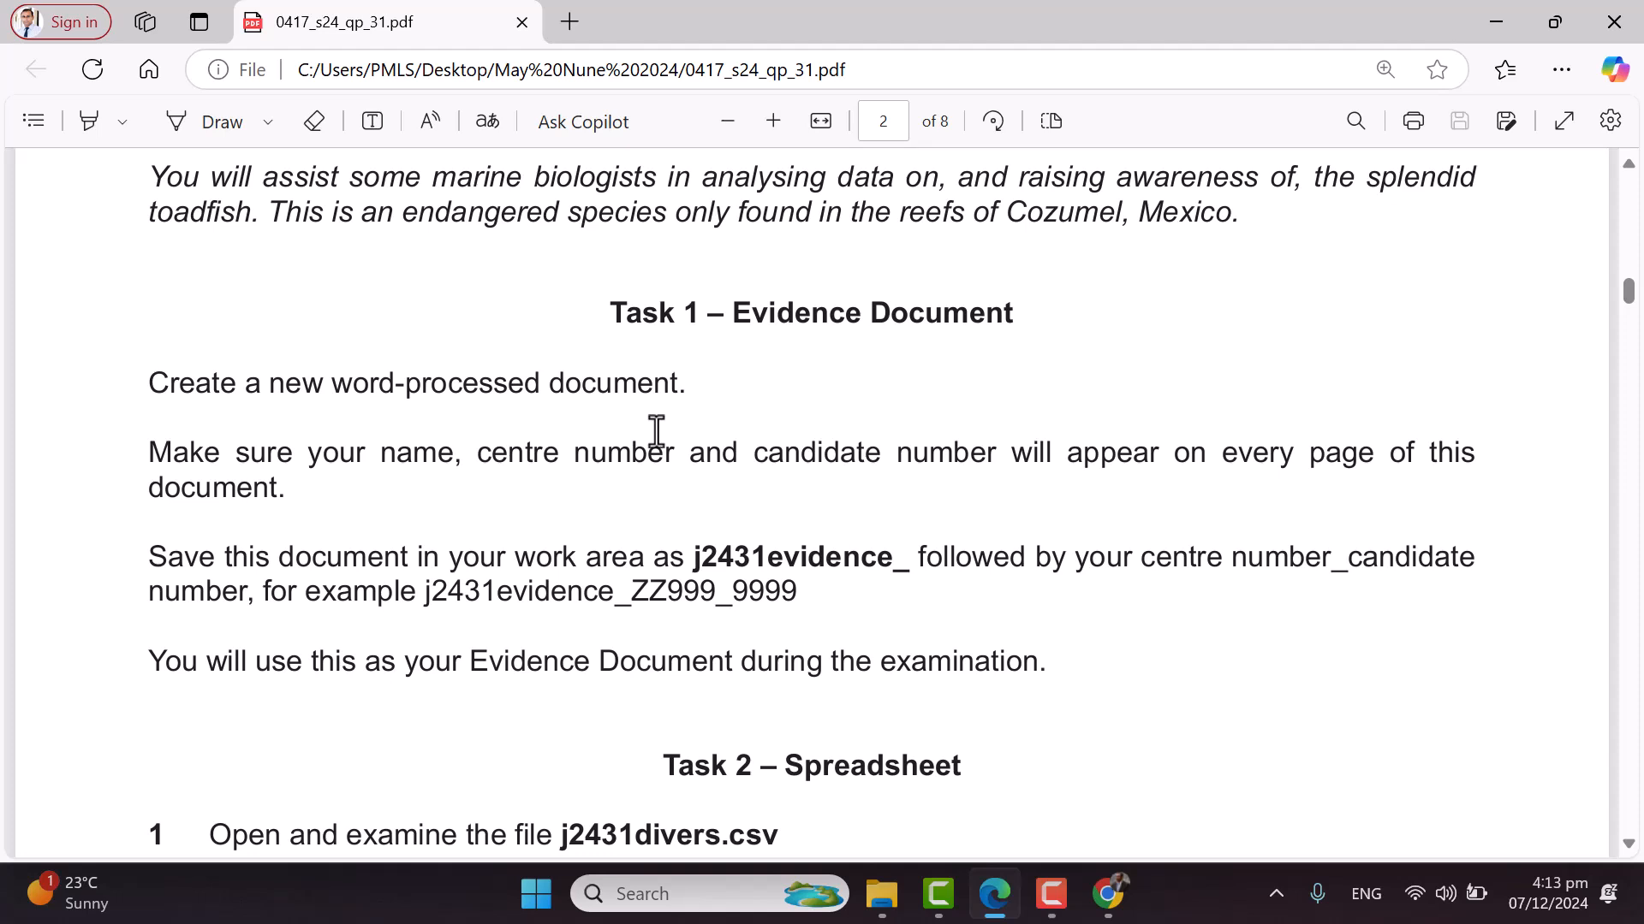
{"action": "left_click_drag", "start_coordinate": [697, 554], "coordinate": [904, 569]}
{"action": "left_click", "coordinate": [703, 600]}
{"action": "left_click", "coordinate": [885, 897]}
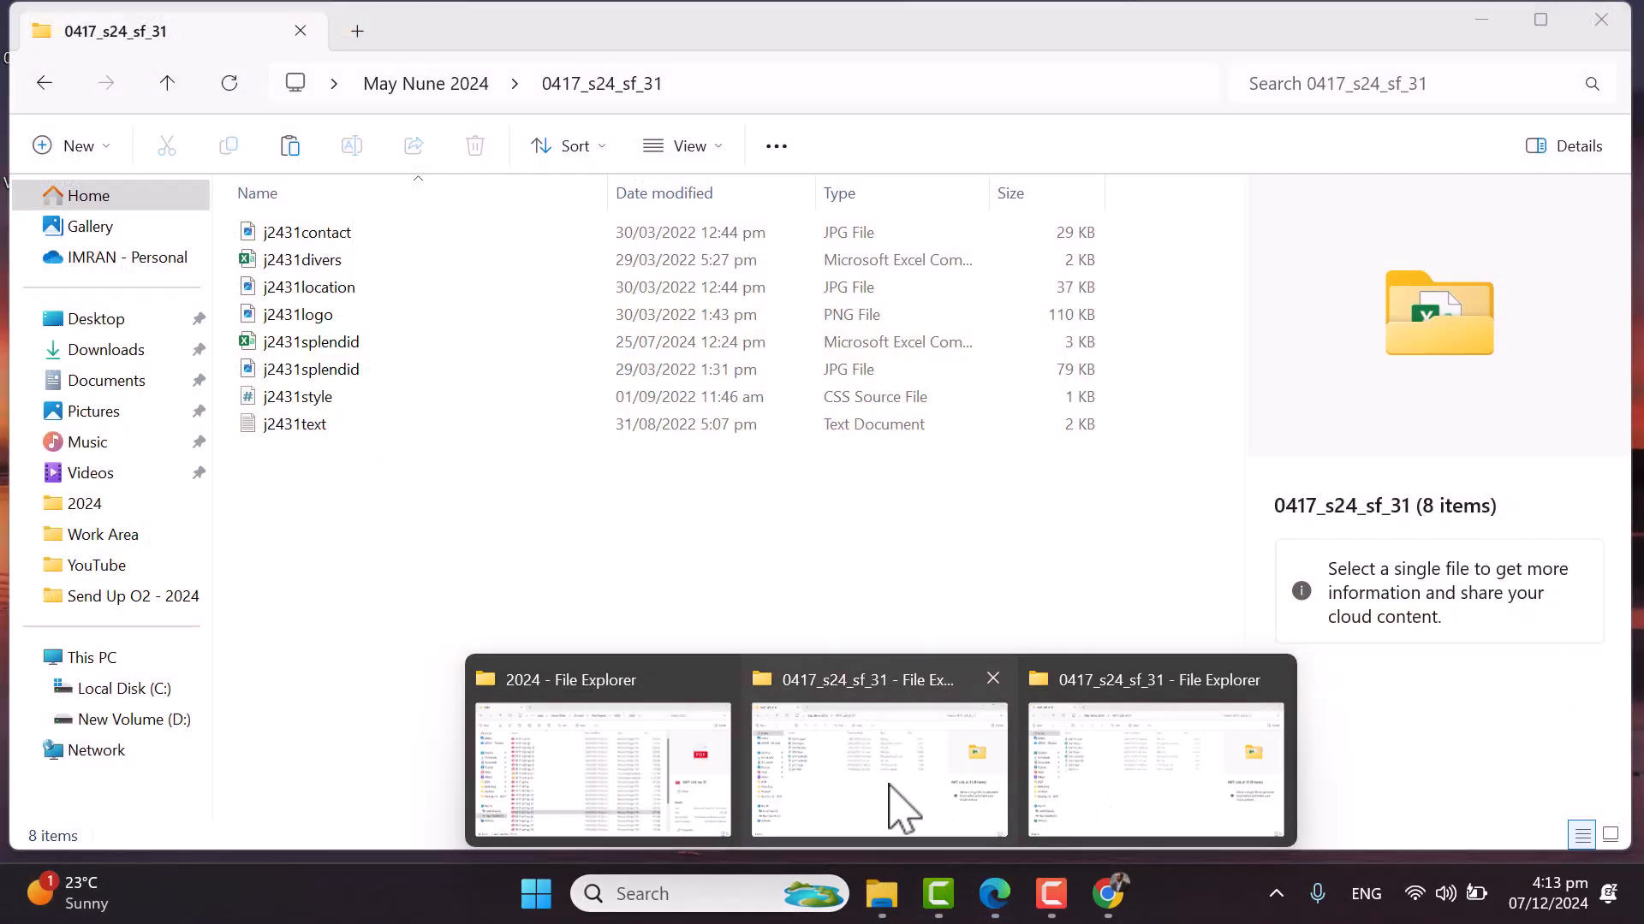
Bring the 0417_s24_sf_31 source files window forward to check its 8 files
{"action": "left_click", "coordinate": [890, 805]}
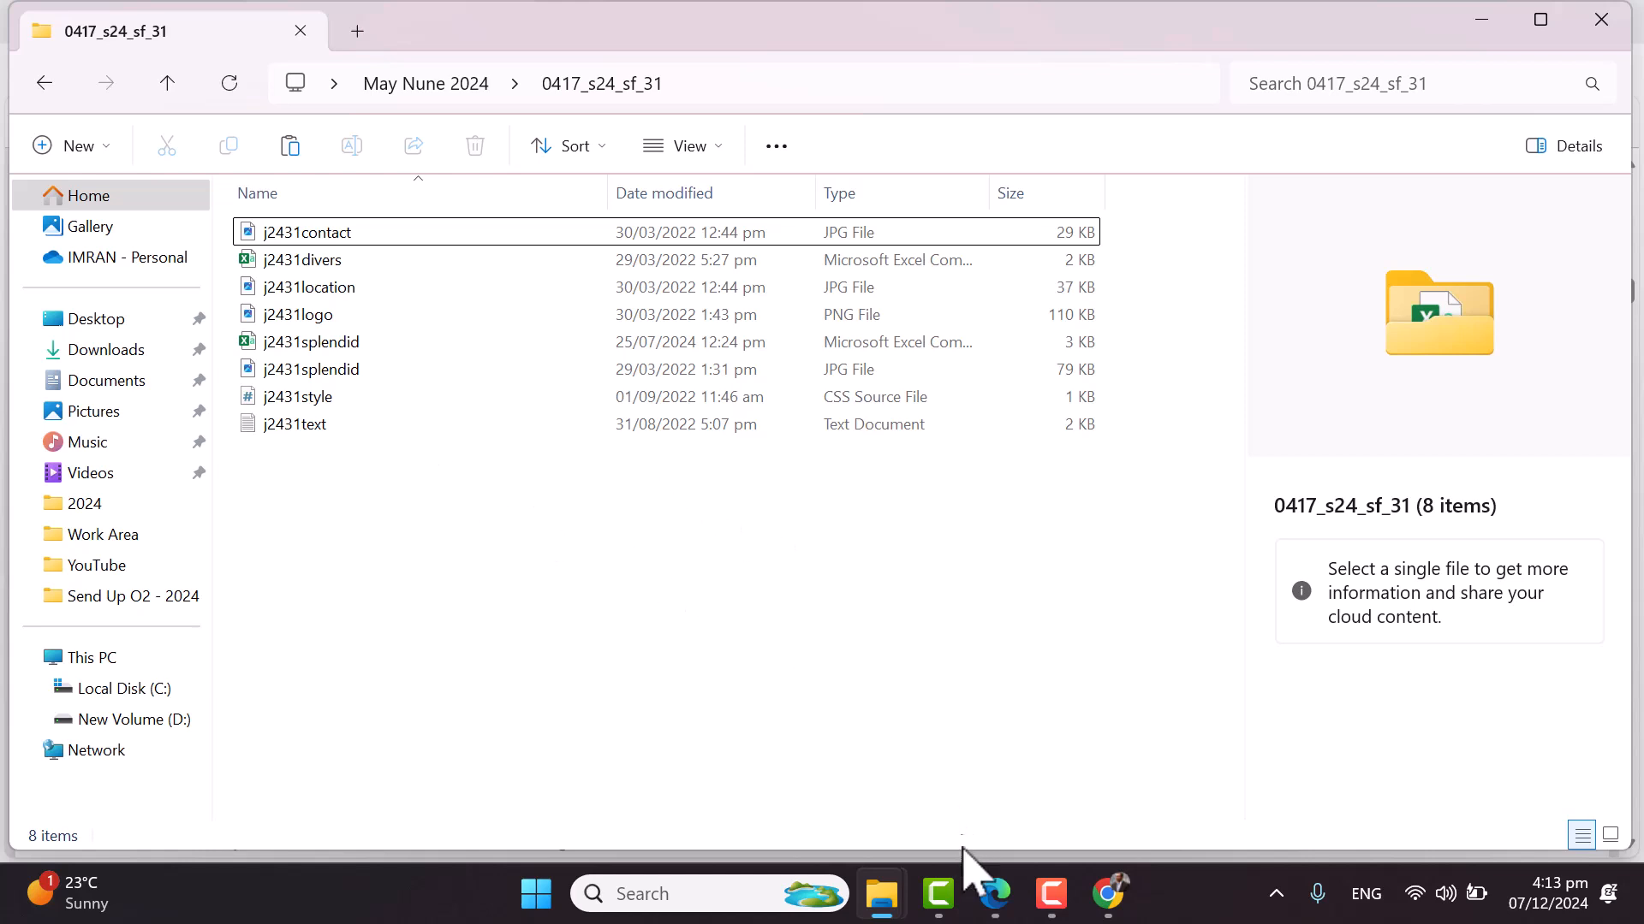
{"action": "mouse_move", "coordinate": [882, 893]}
{"action": "left_click", "coordinate": [877, 836]}
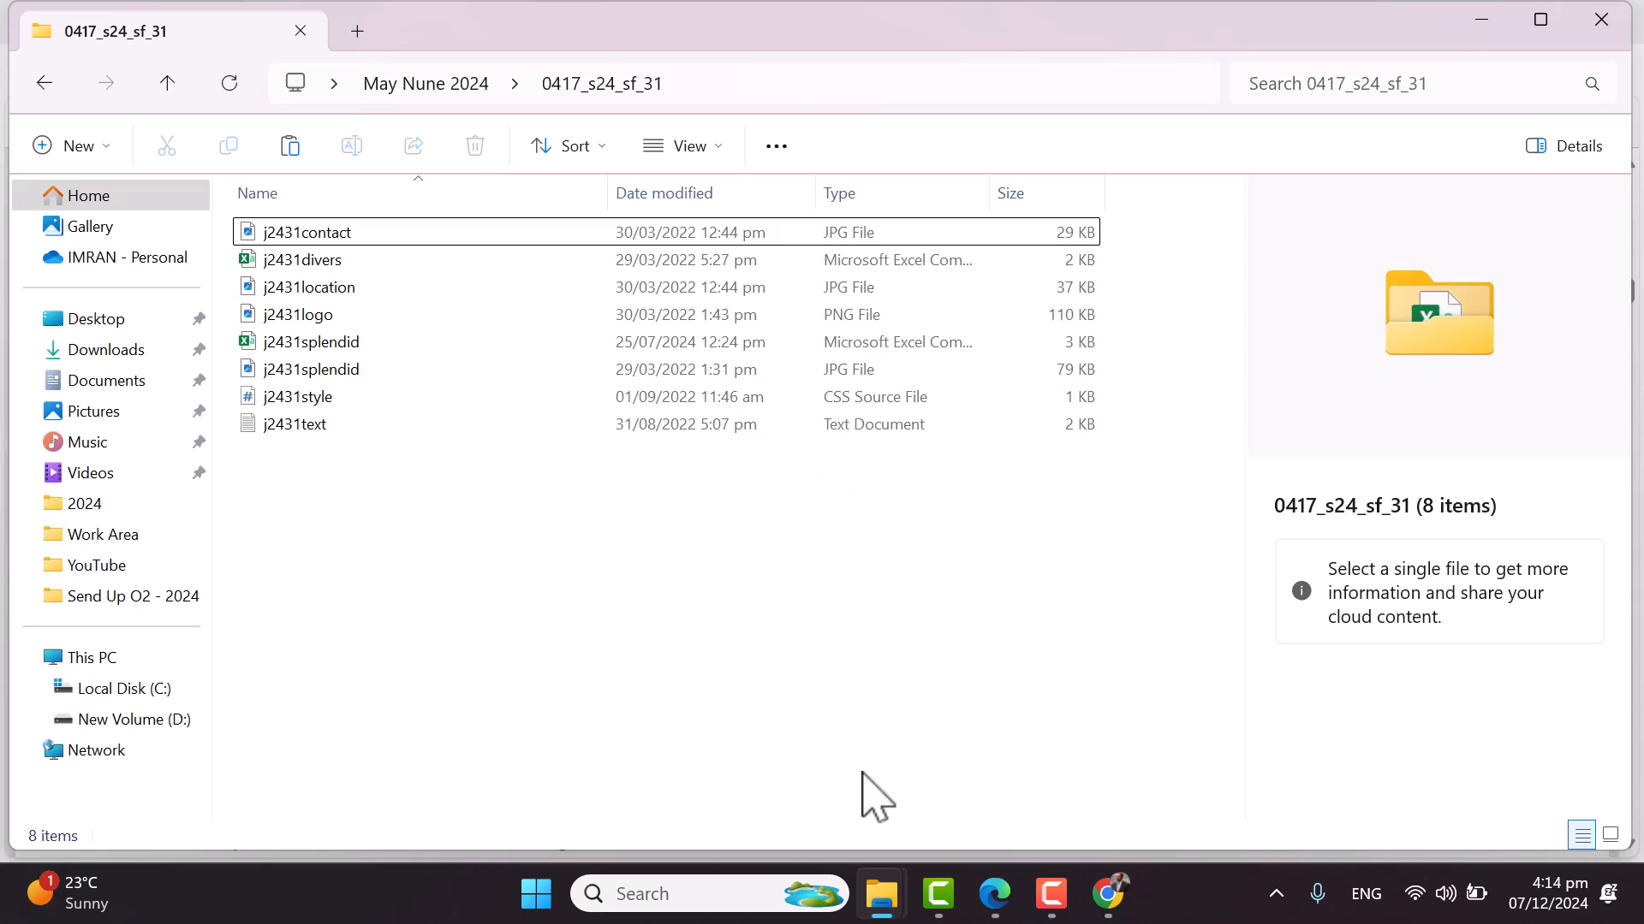
Close the extra 2024 folder window and return to the exam paper in Edge
{"action": "left_click", "coordinate": [702, 830]}
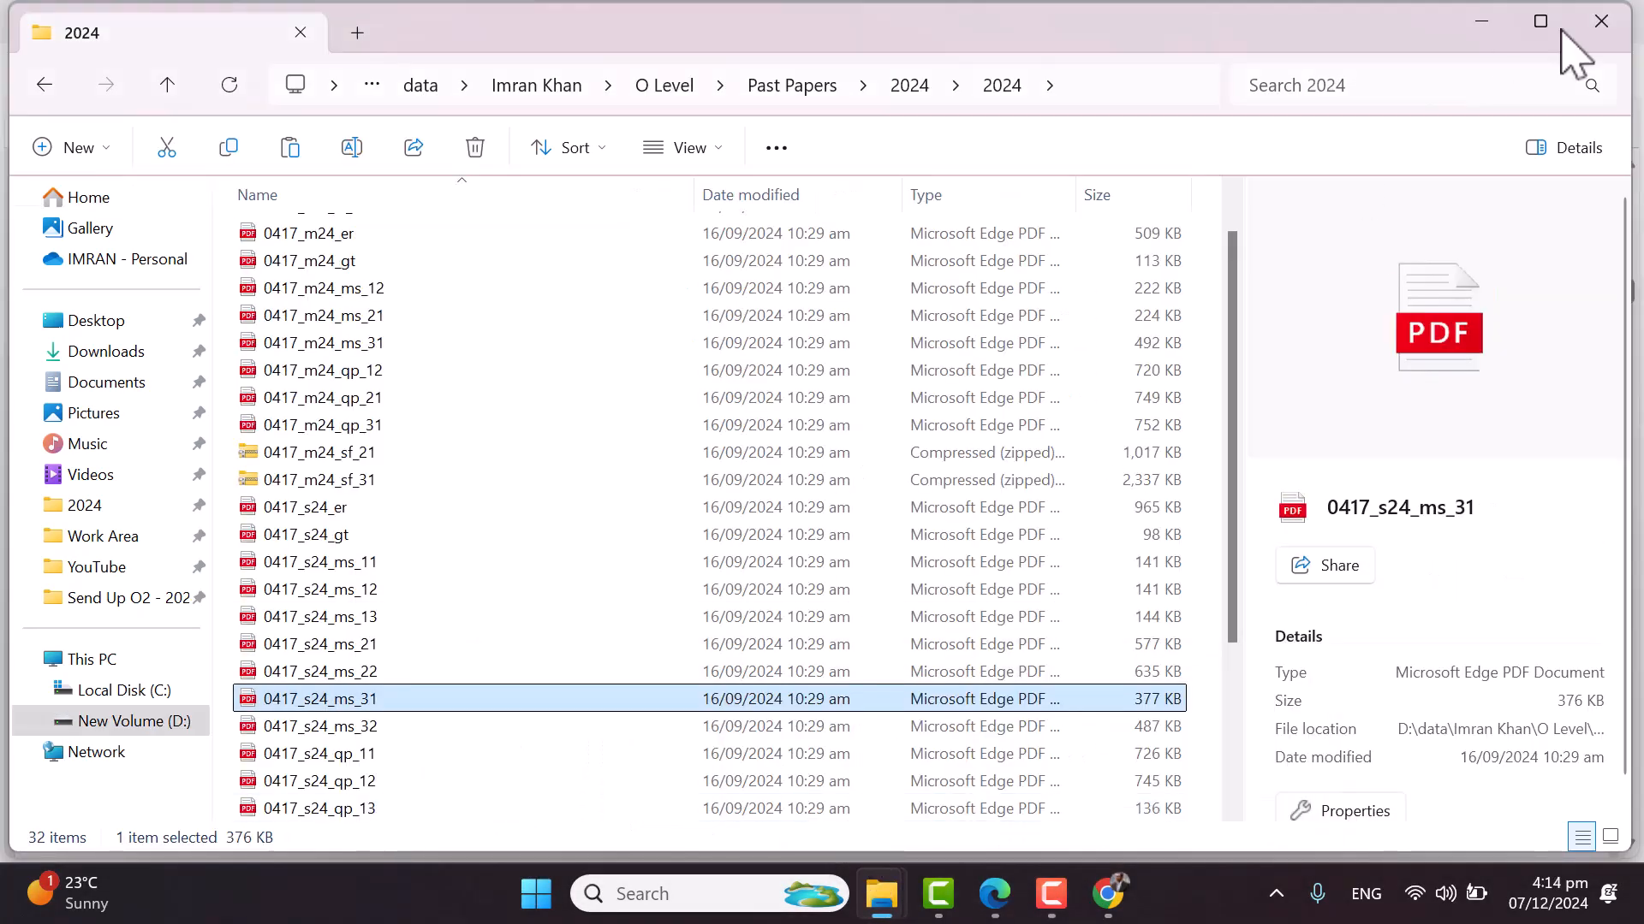
{"action": "left_click", "coordinate": [1600, 24]}
{"action": "mouse_move", "coordinate": [881, 903]}
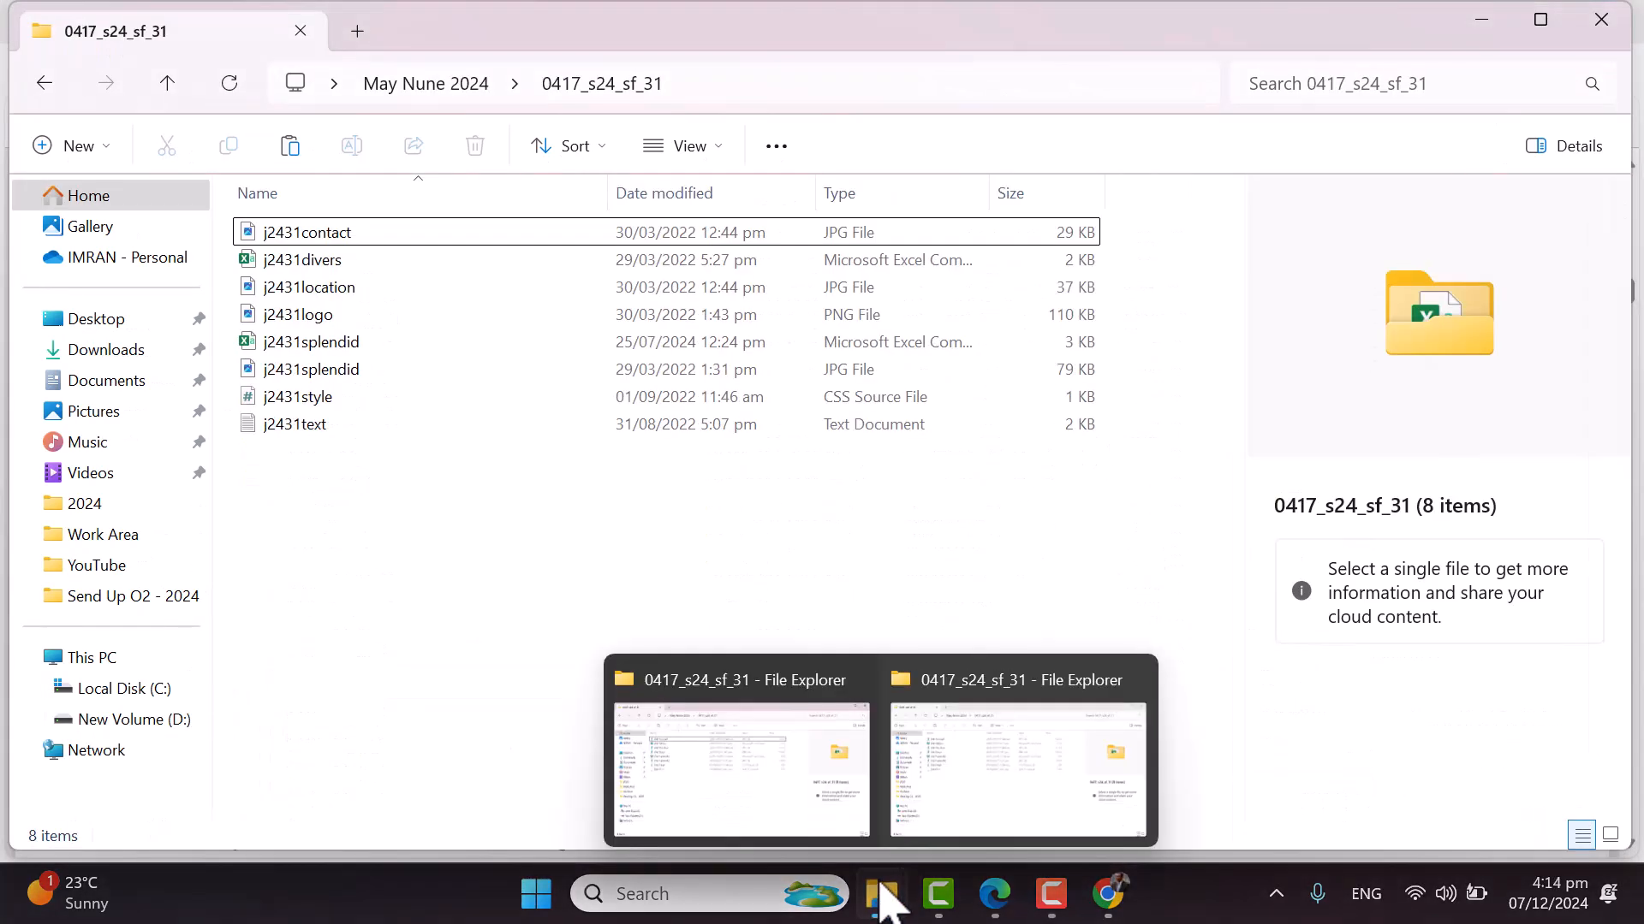
{"action": "left_click", "coordinate": [803, 805]}
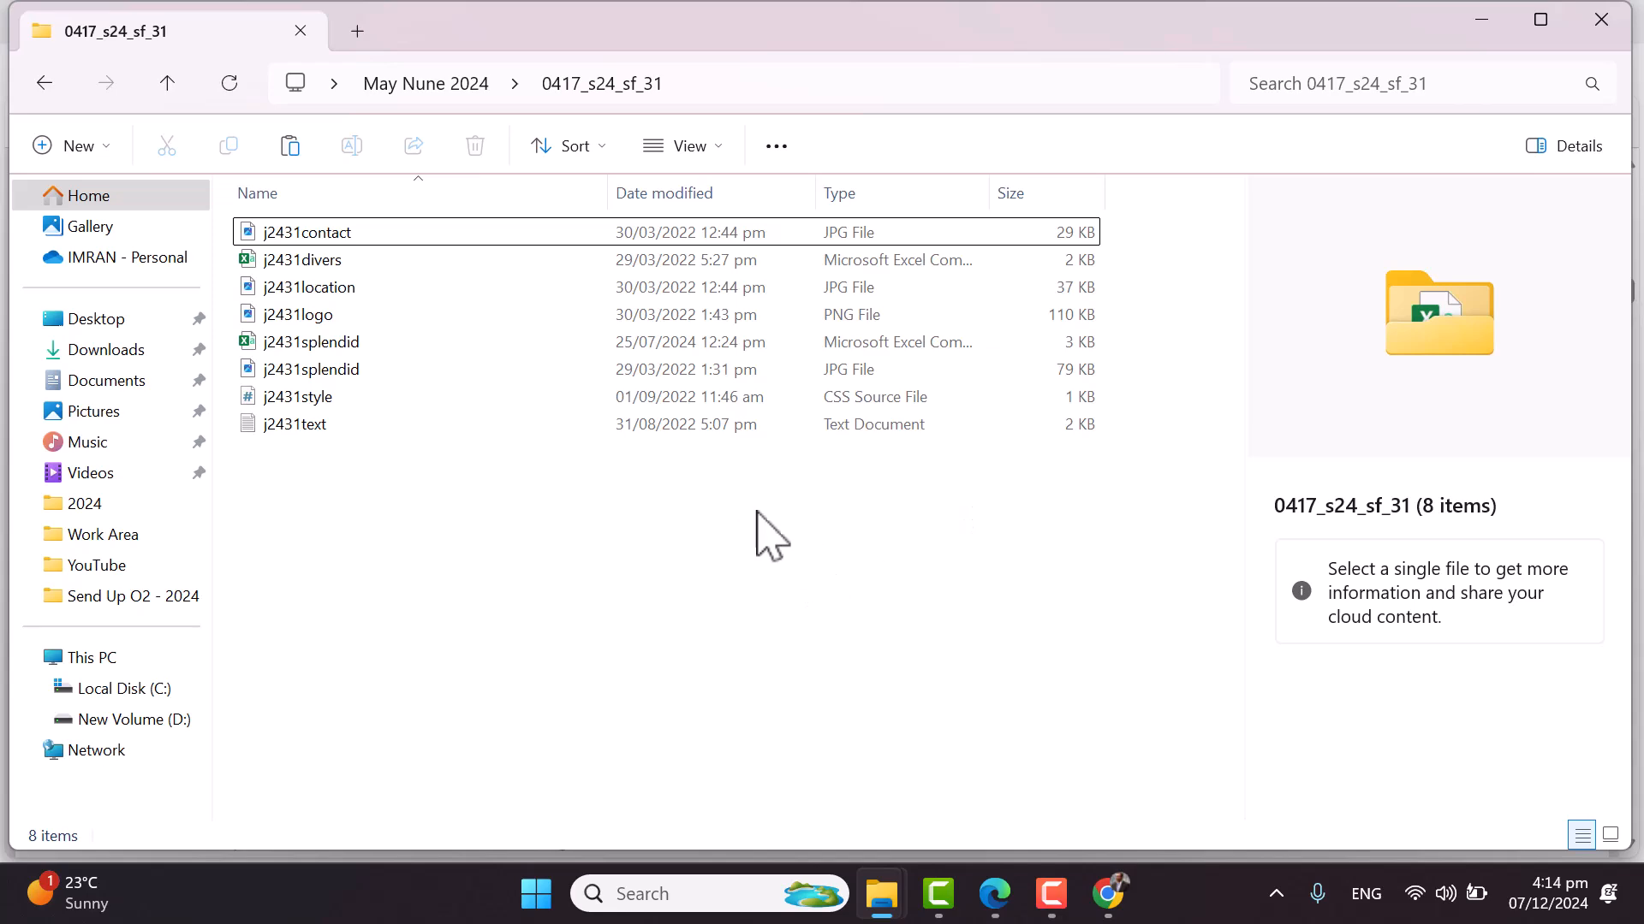
{"action": "mouse_move", "coordinate": [892, 883]}
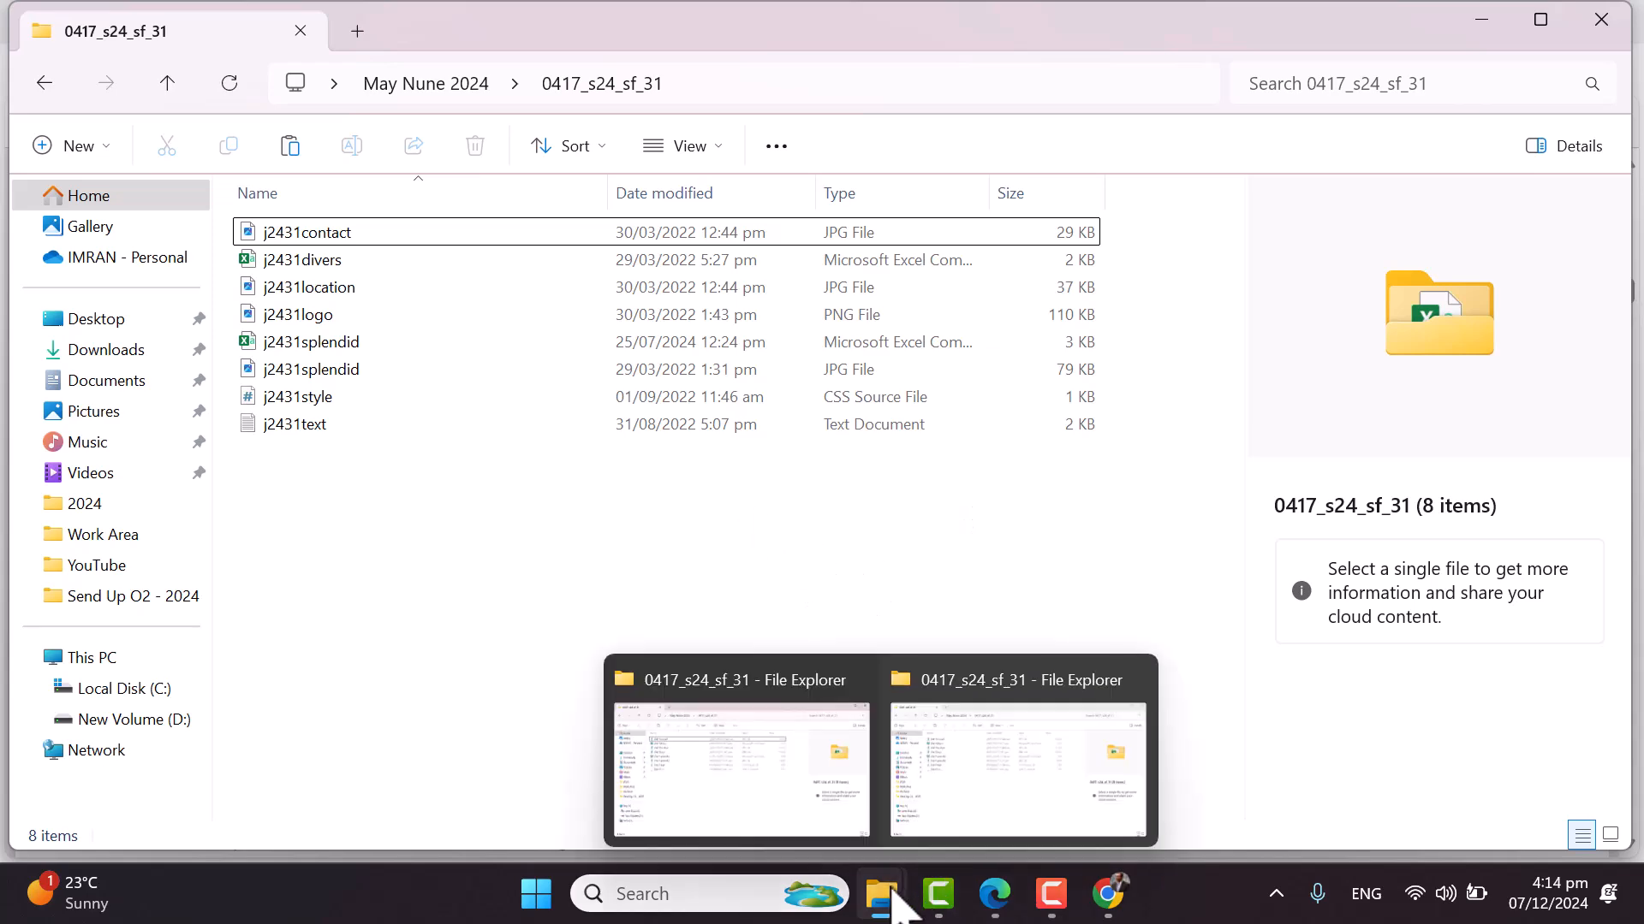
{"action": "left_click", "coordinate": [1008, 898]}
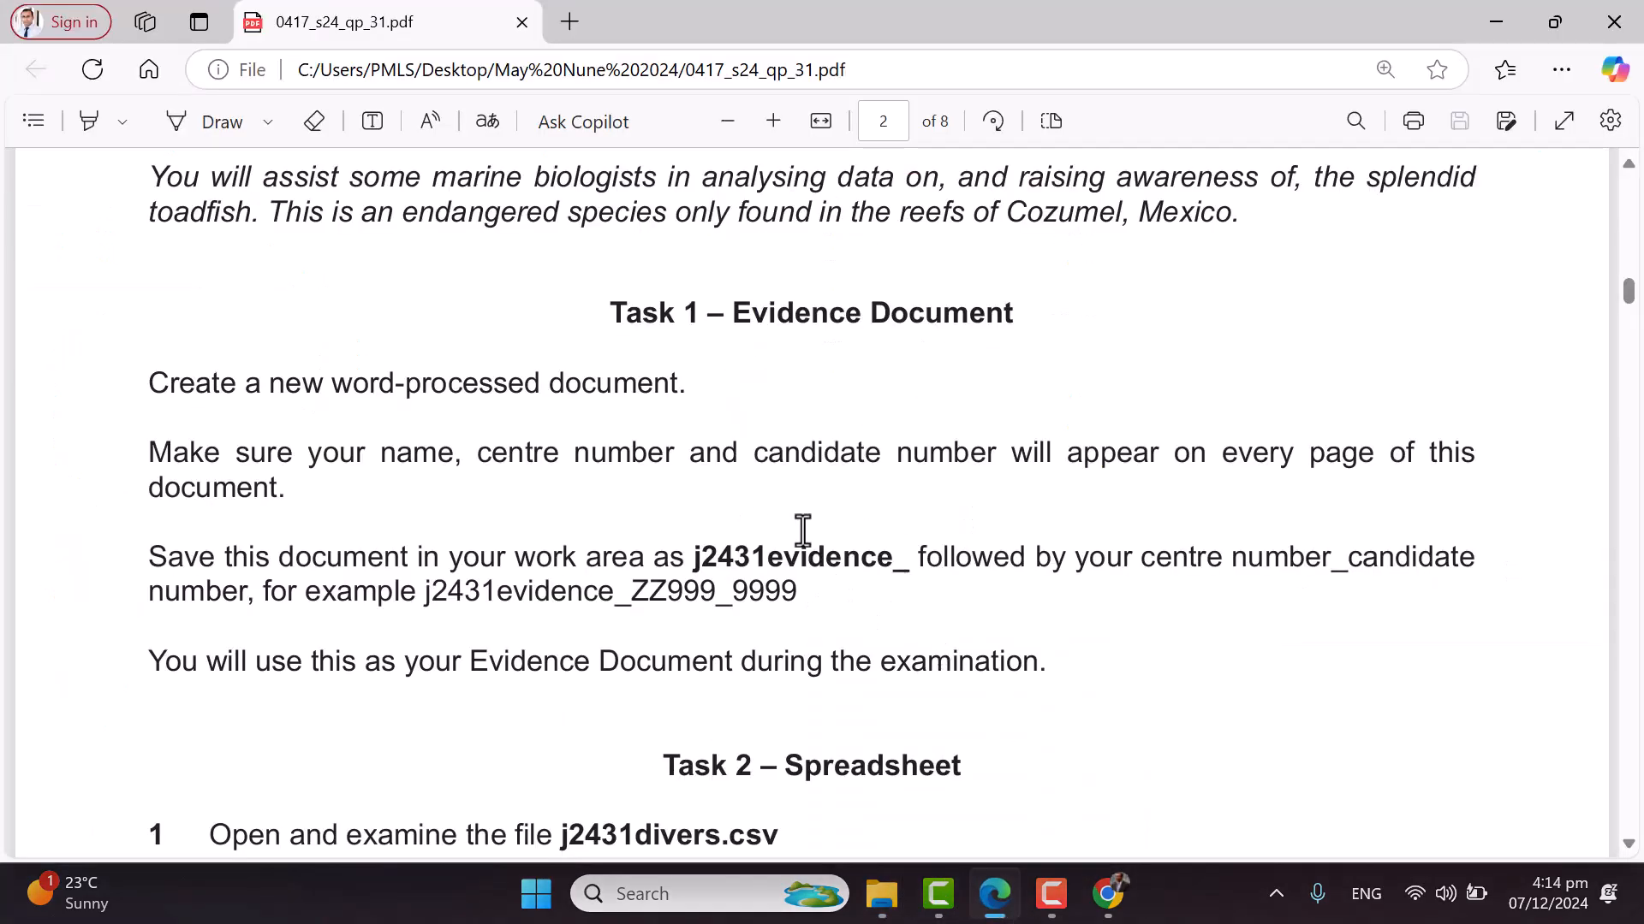
Copy the j2431evidence file name prefix from the PDF
{"action": "left_click_drag", "start_coordinate": [689, 557], "coordinate": [891, 557]}
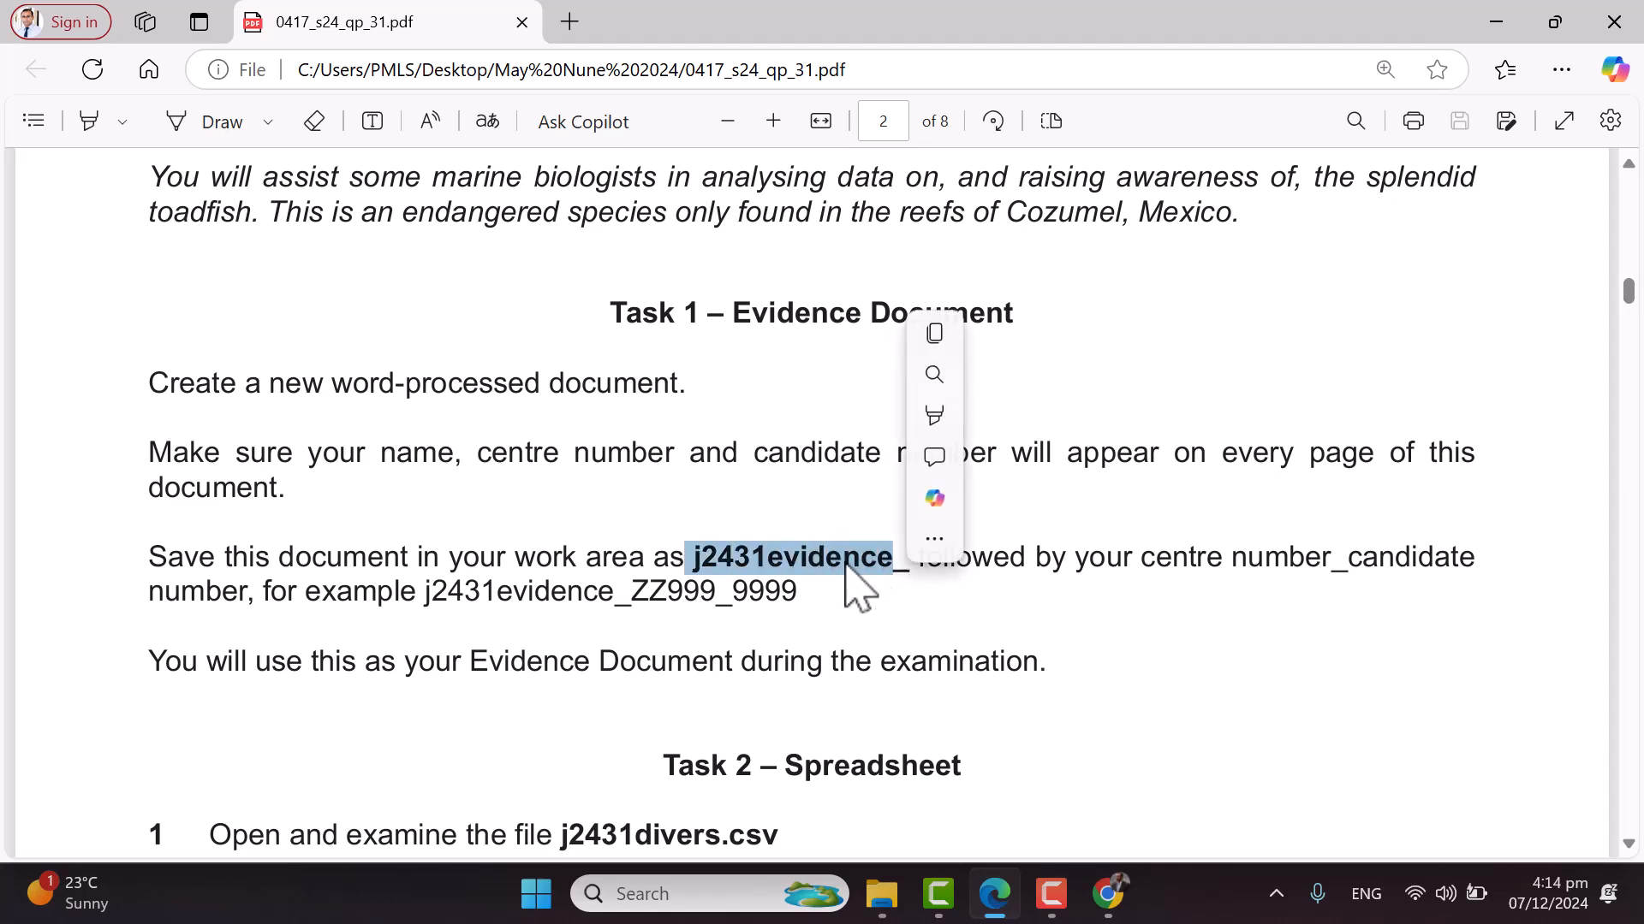
{"action": "right_click", "coordinate": [854, 582]}
{"action": "left_click", "coordinate": [919, 238]}
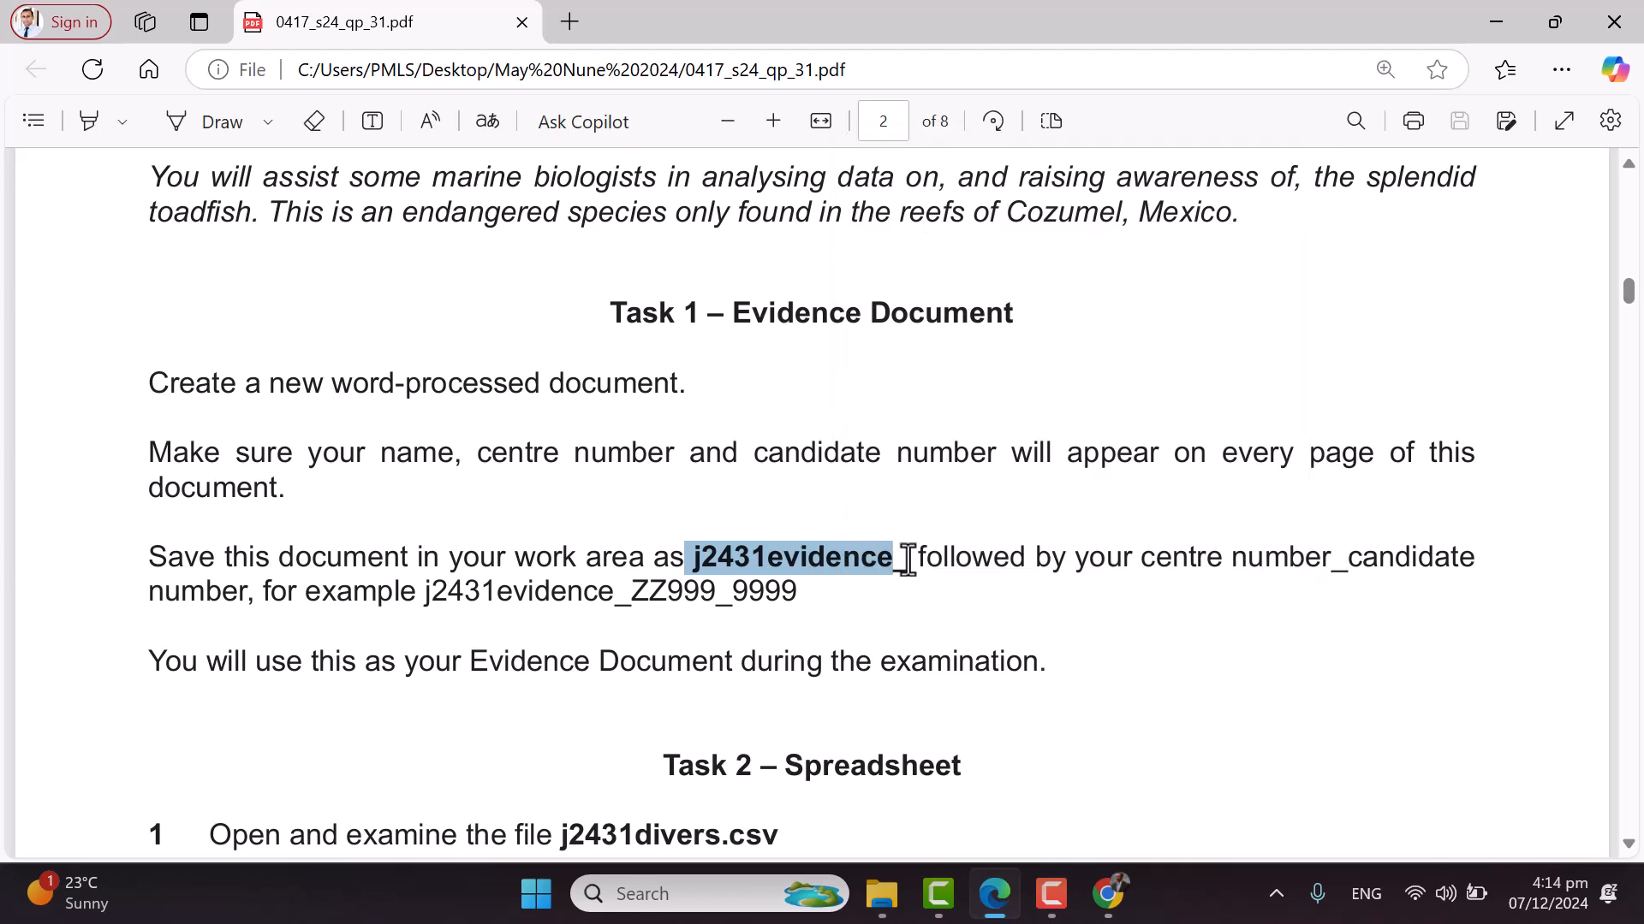
Launch Microsoft Word from Windows search using 'msw'
{"action": "key", "text": "super"}
{"action": "type", "text": "msw"}
{"action": "key", "text": "Return"}
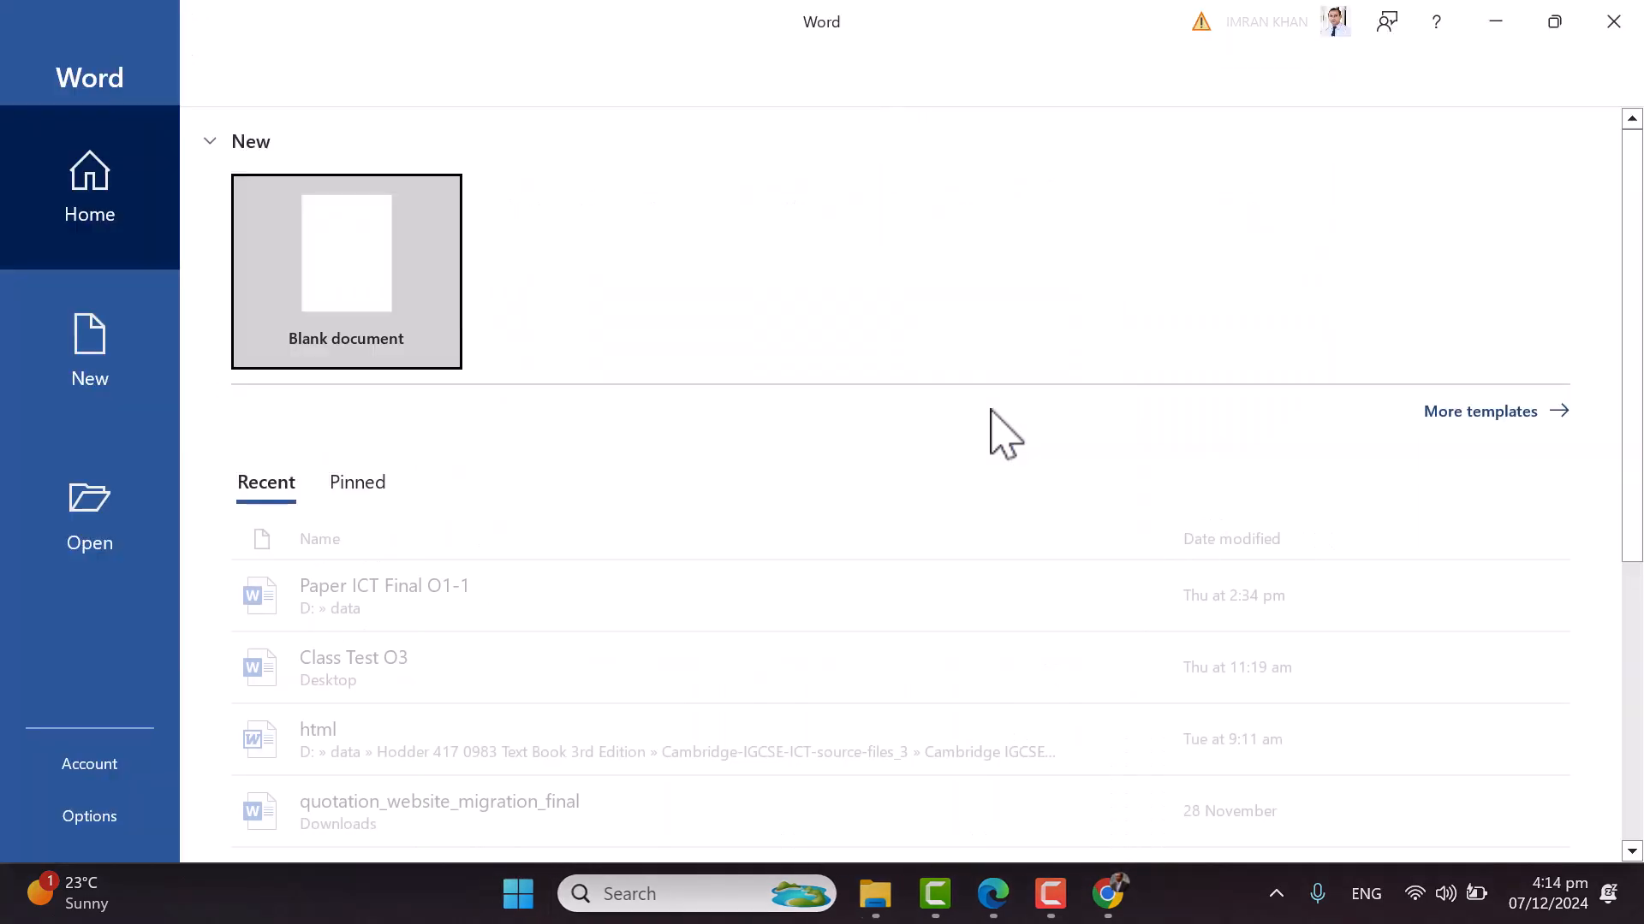
Create a blank document and save it to the Desktop as Doc1
{"action": "left_click", "coordinate": [431, 303]}
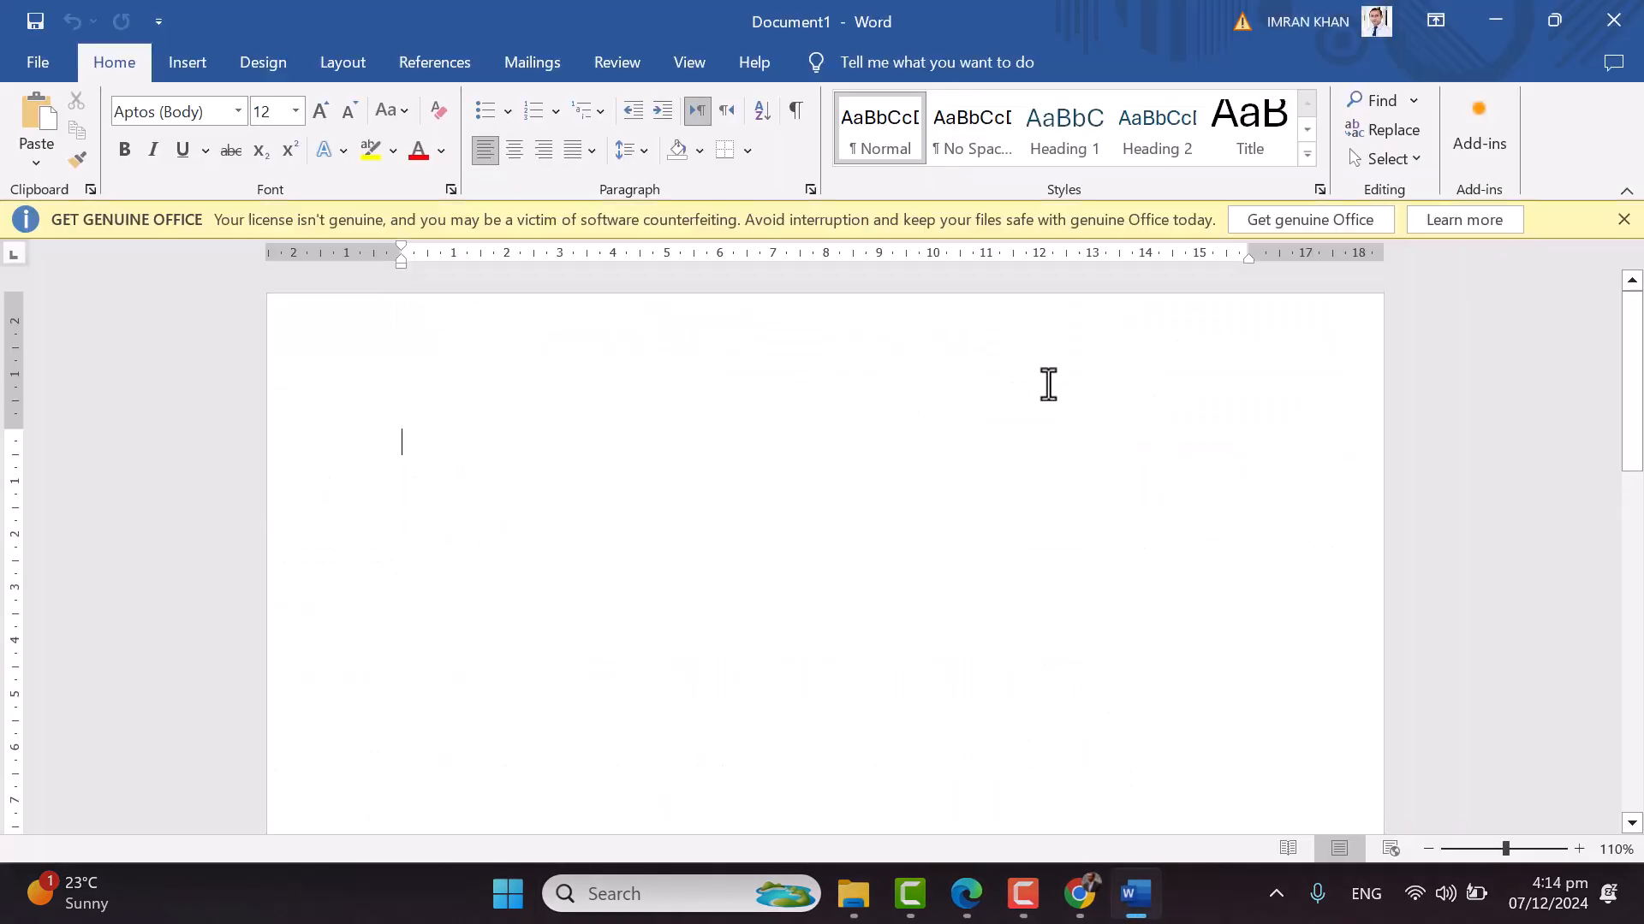
{"action": "key", "text": "ctrl+s"}
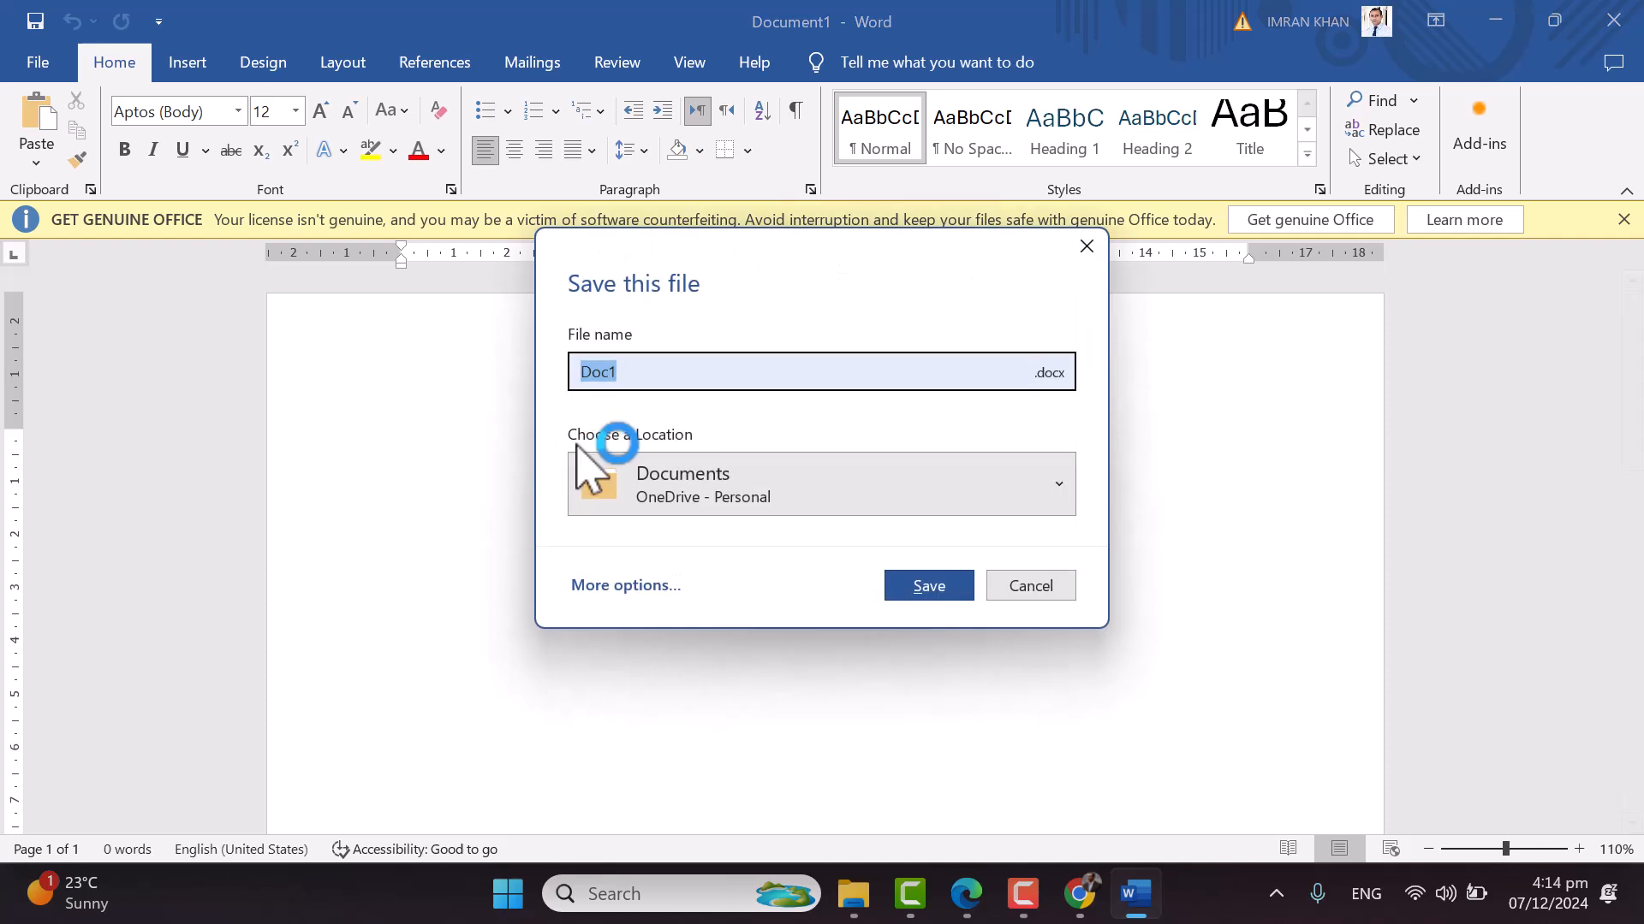
{"action": "left_click", "coordinate": [860, 500]}
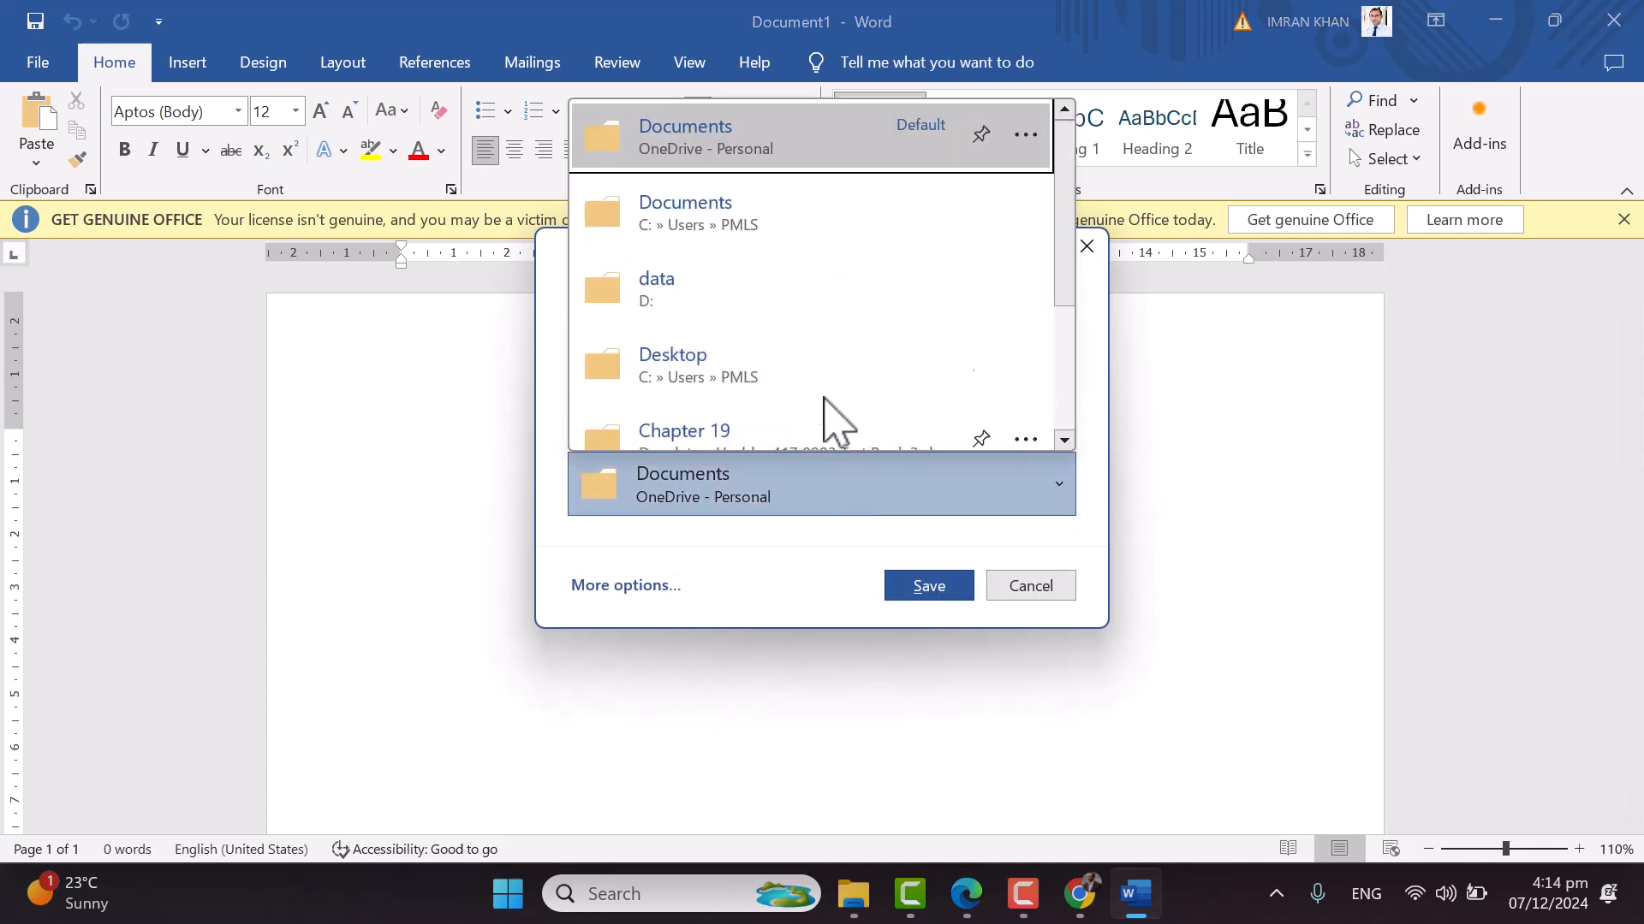
{"action": "left_click", "coordinate": [818, 376]}
{"action": "left_click", "coordinate": [939, 584]}
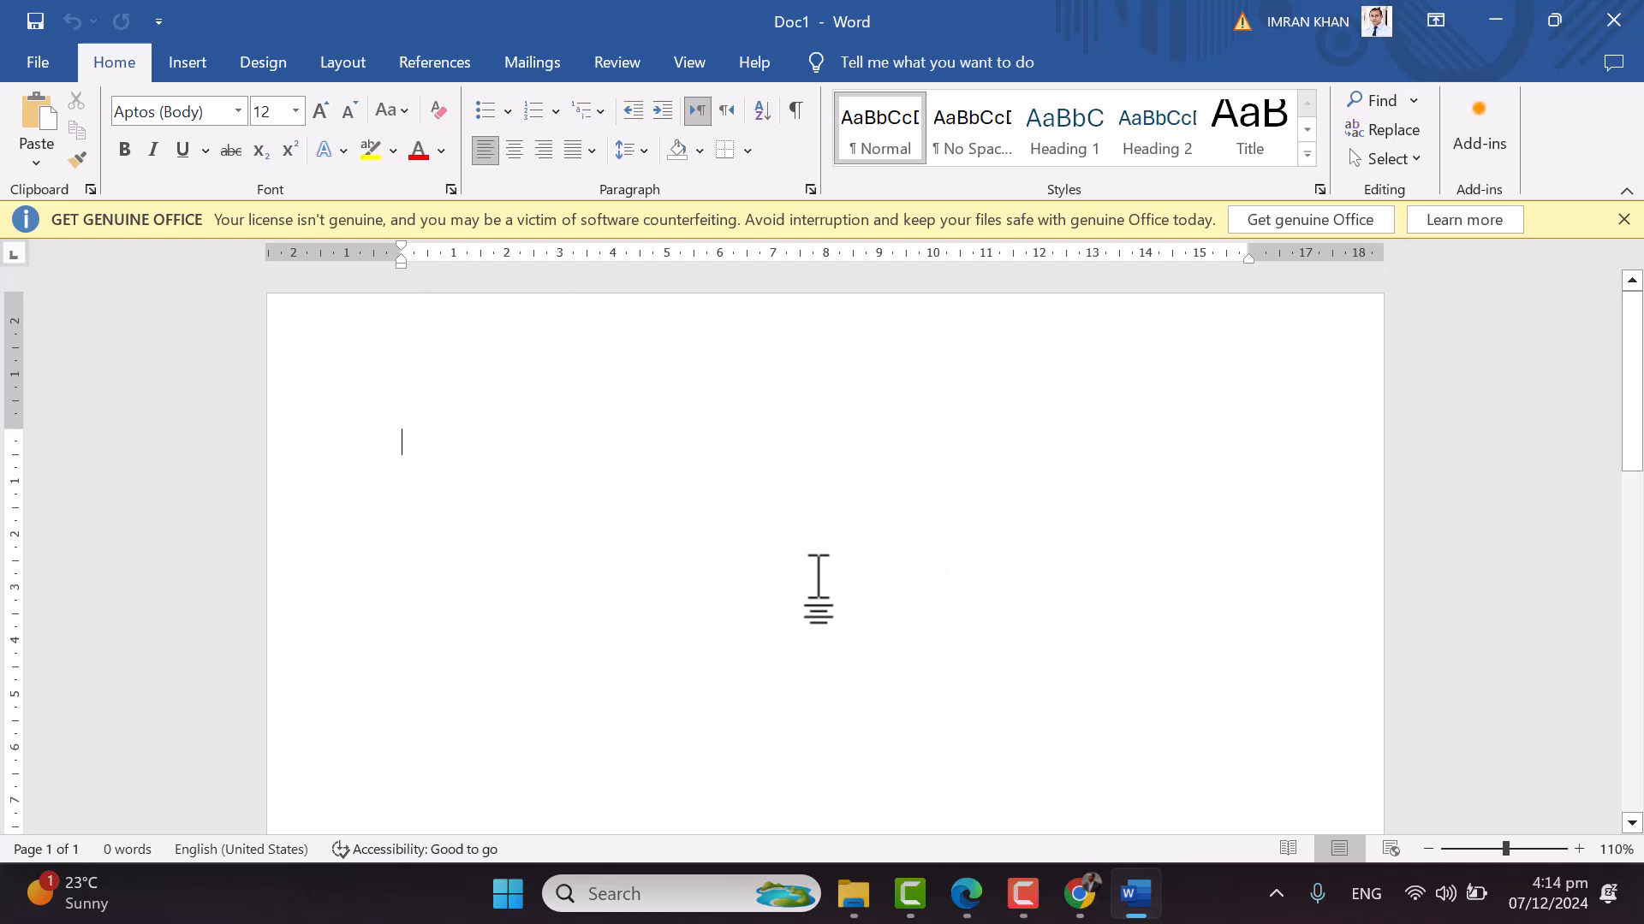
Save it in Desktop\WorkArea as j2431evidence_ followed by the centre and candidate numbers
{"action": "left_click", "coordinate": [41, 62]}
{"action": "left_click", "coordinate": [128, 466]}
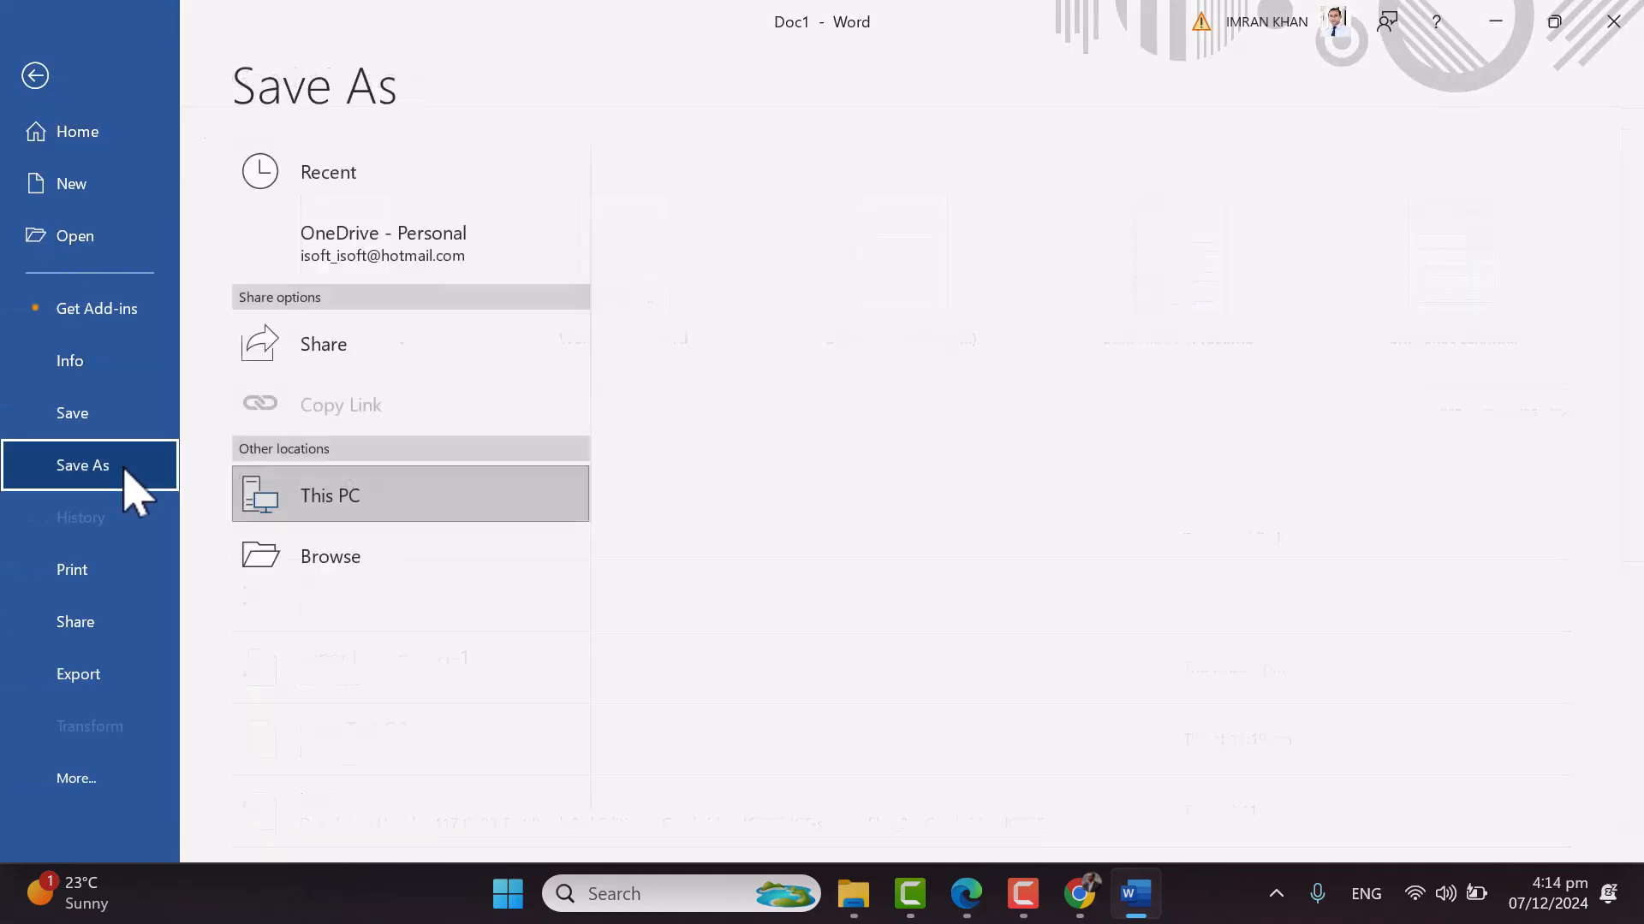
{"action": "left_click", "coordinate": [352, 634]}
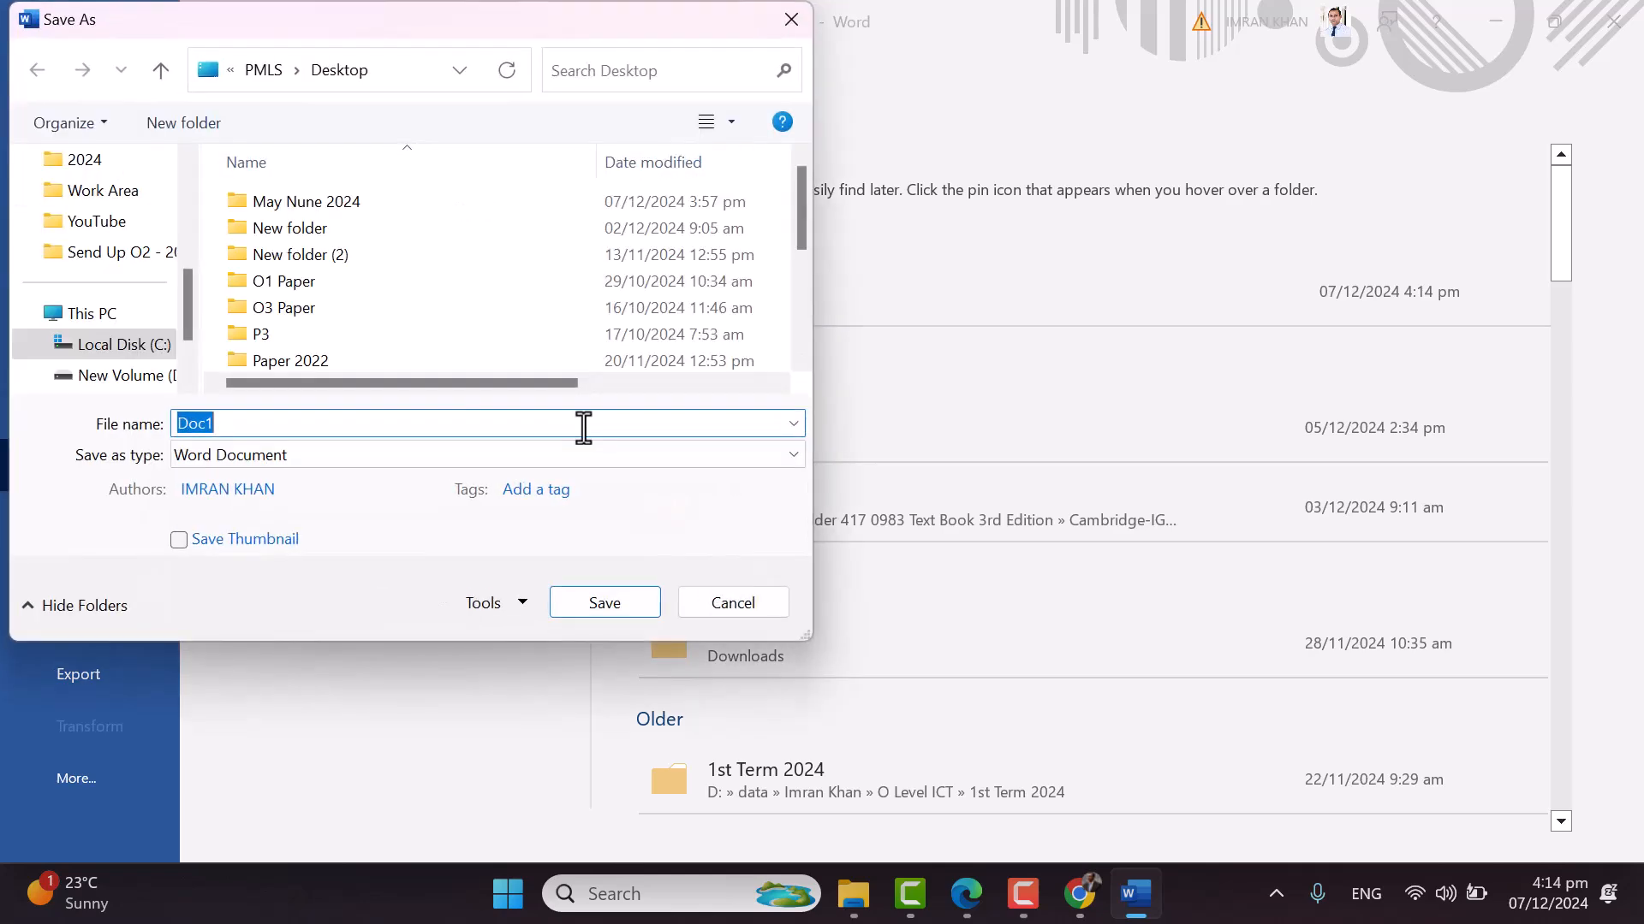
{"action": "scroll", "coordinate": [103, 253], "scroll_direction": "up", "scroll_amount": 5}
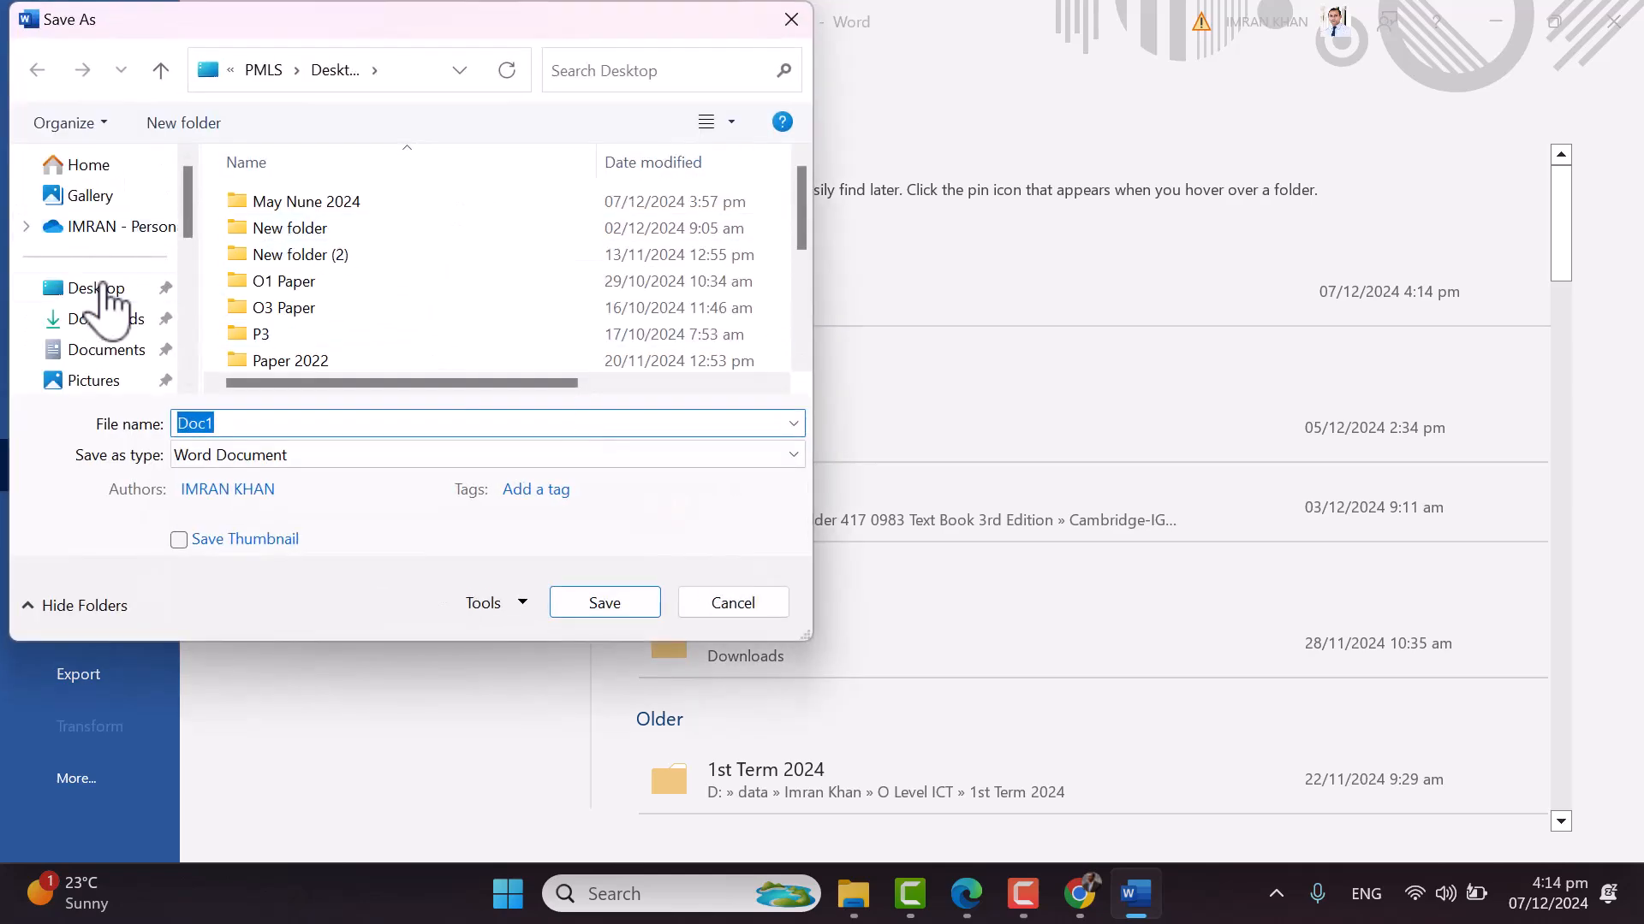
{"action": "left_click", "coordinate": [96, 289]}
{"action": "left_click", "coordinate": [454, 287]}
{"action": "scroll", "coordinate": [454, 287], "scroll_direction": "down", "scroll_amount": 5}
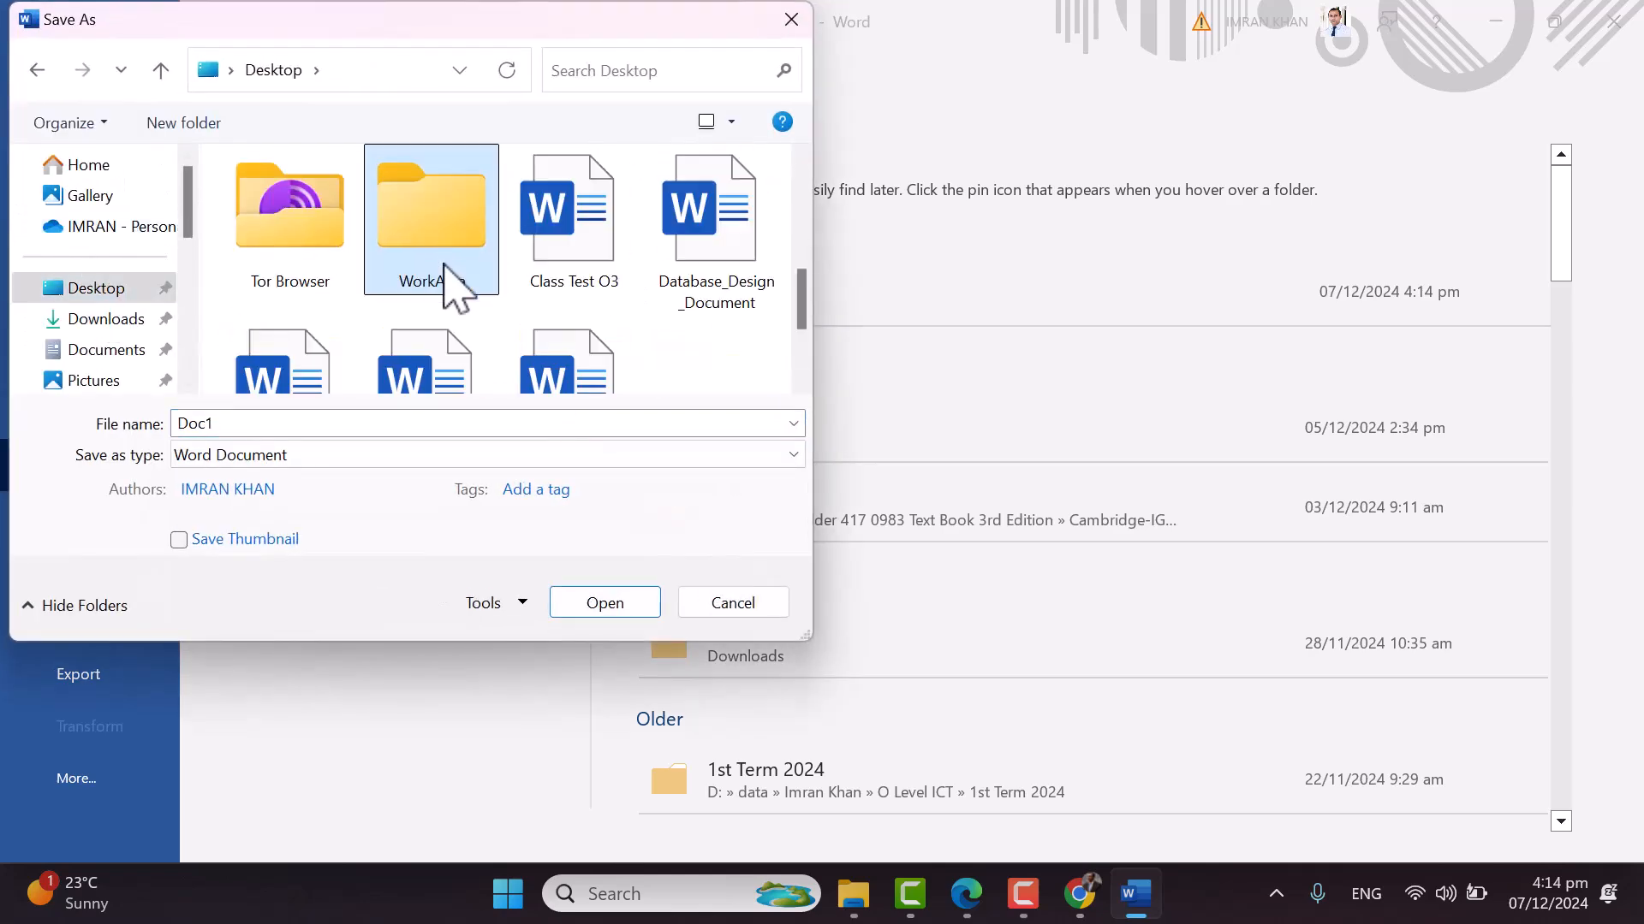
{"action": "double_click", "coordinate": [457, 285]}
{"action": "left_click", "coordinate": [339, 424]}
{"action": "key", "text": "ctrl+v"}
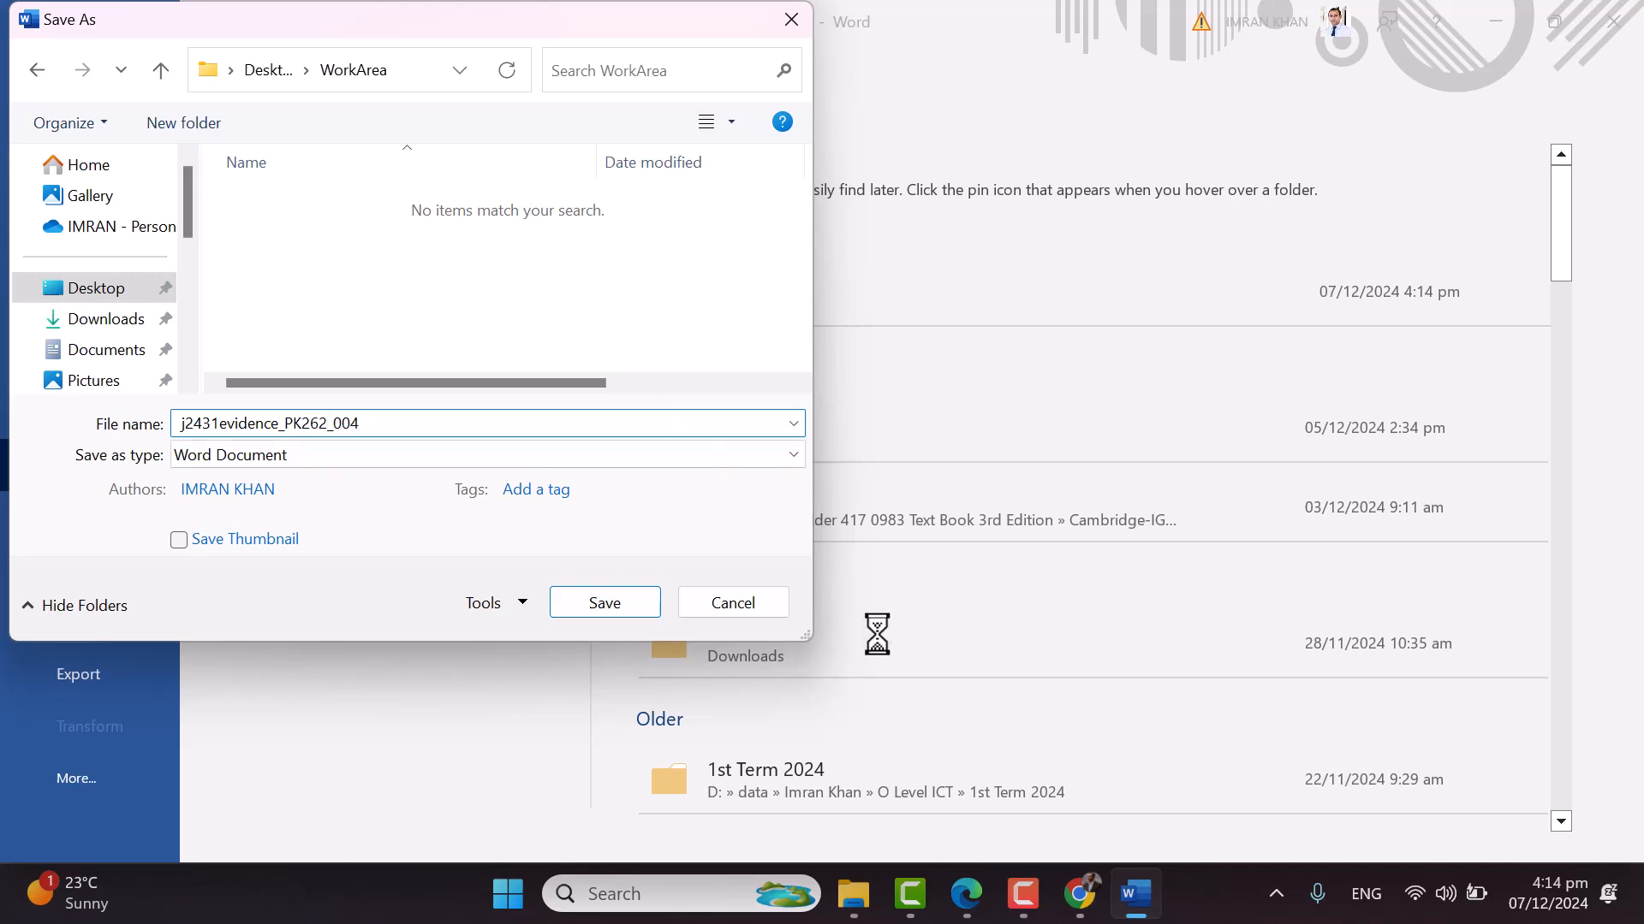
{"action": "left_click", "coordinate": [646, 599]}
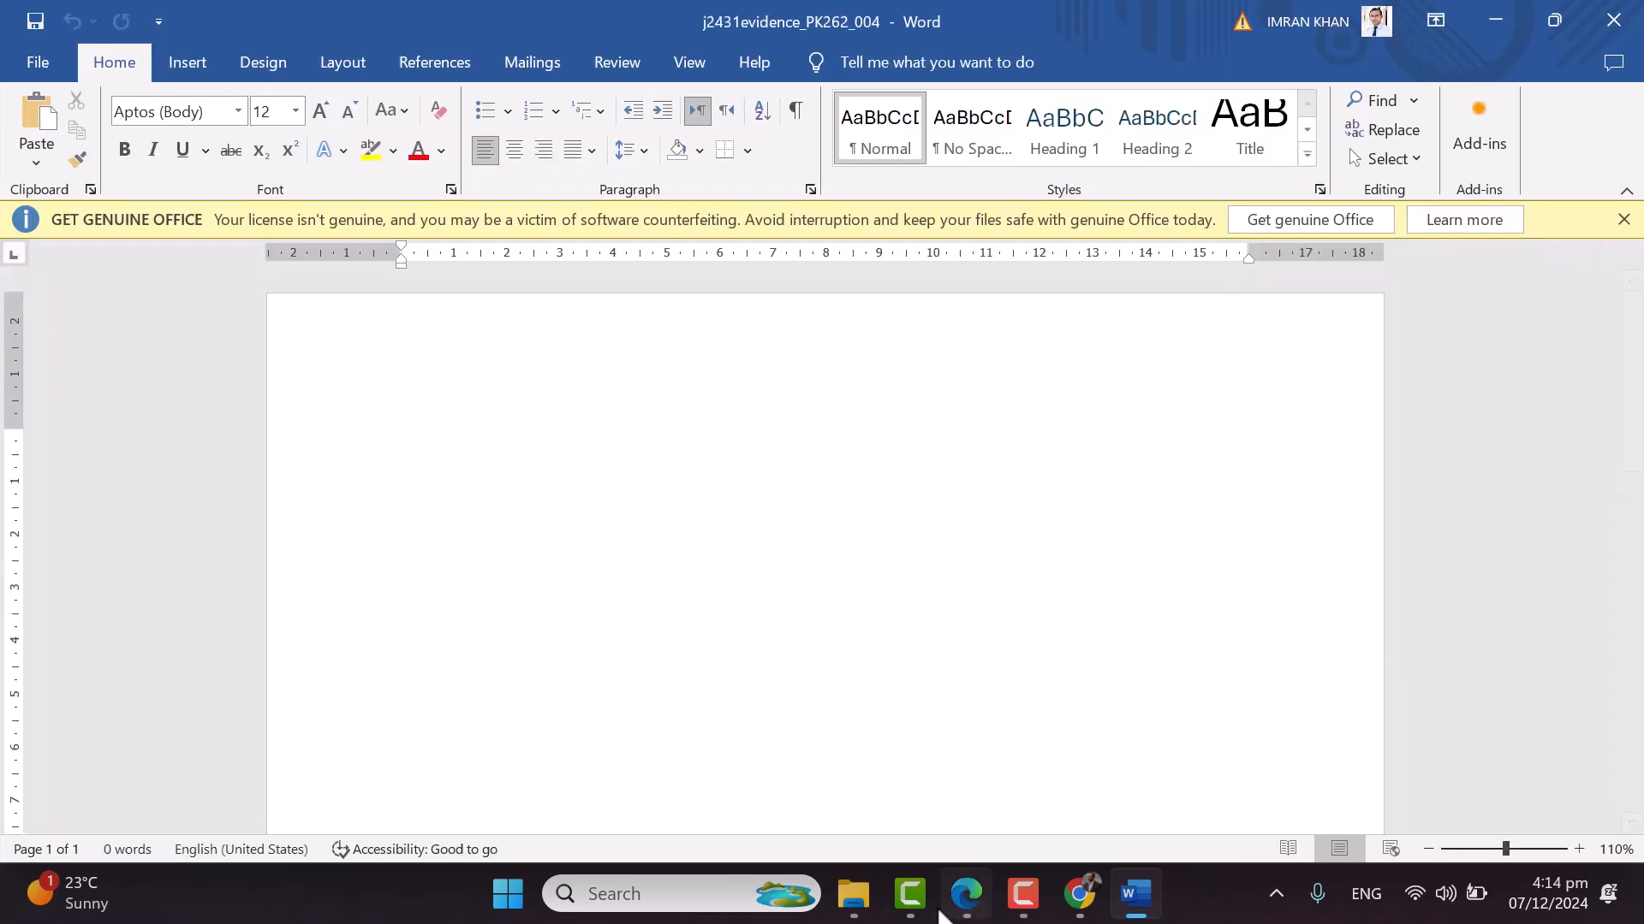
Highlight the Task 1 'name, centre number and candidate number' requirement in the exam paper
{"action": "mouse_move", "coordinate": [854, 894]}
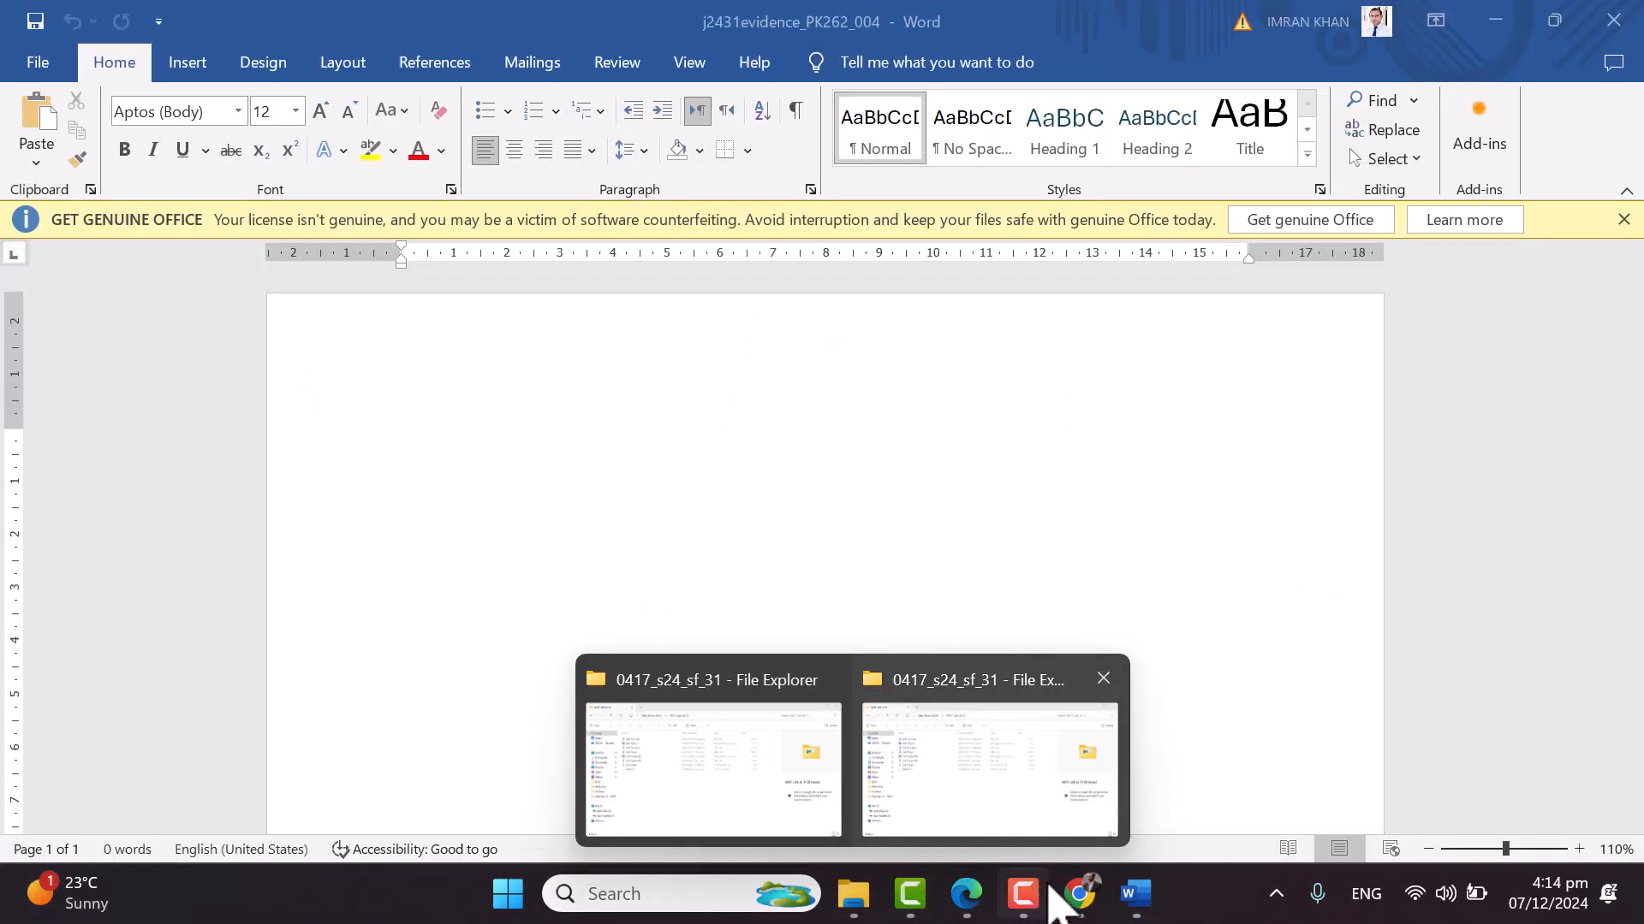
{"action": "left_click", "coordinate": [965, 893]}
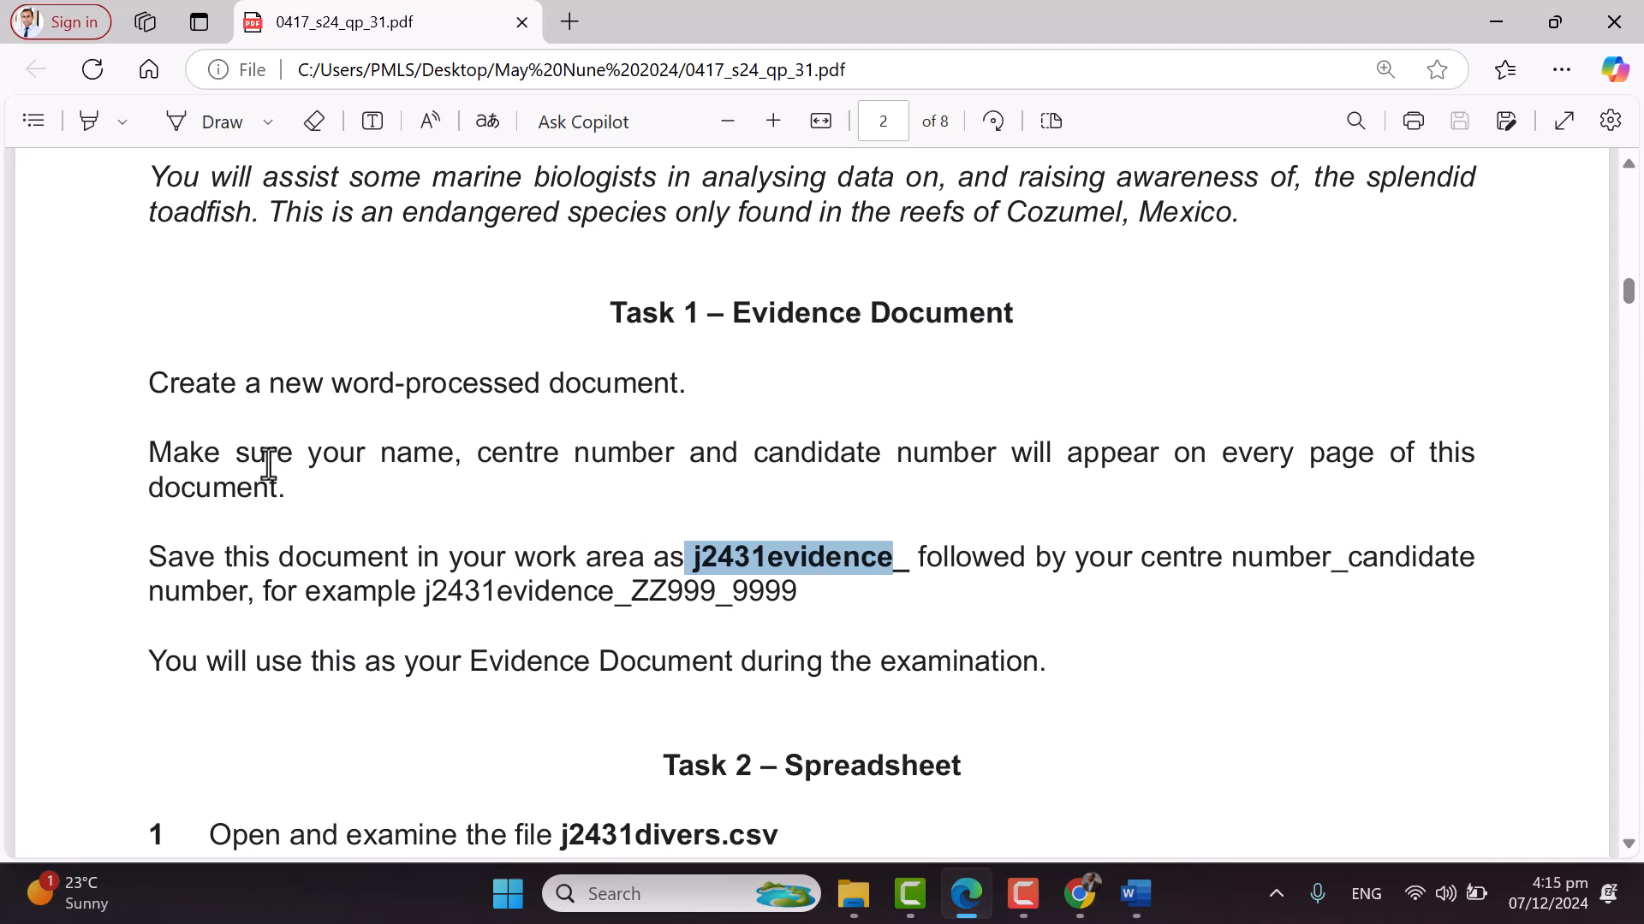
{"action": "left_click_drag", "start_coordinate": [382, 458], "coordinate": [874, 441]}
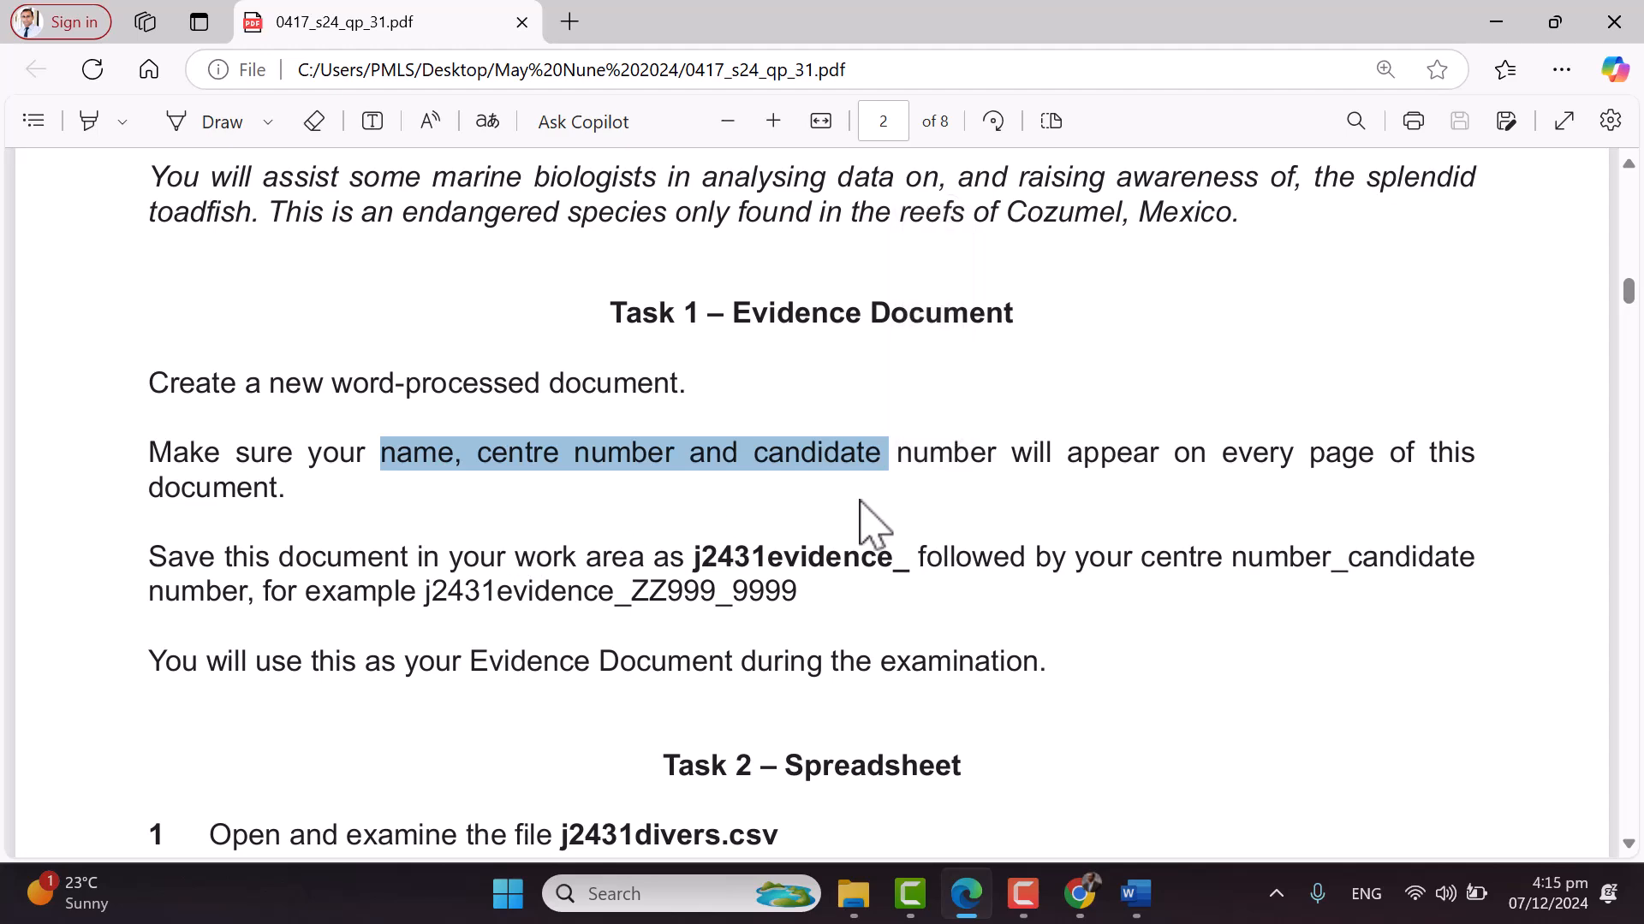
{"action": "left_click", "coordinate": [1153, 905]}
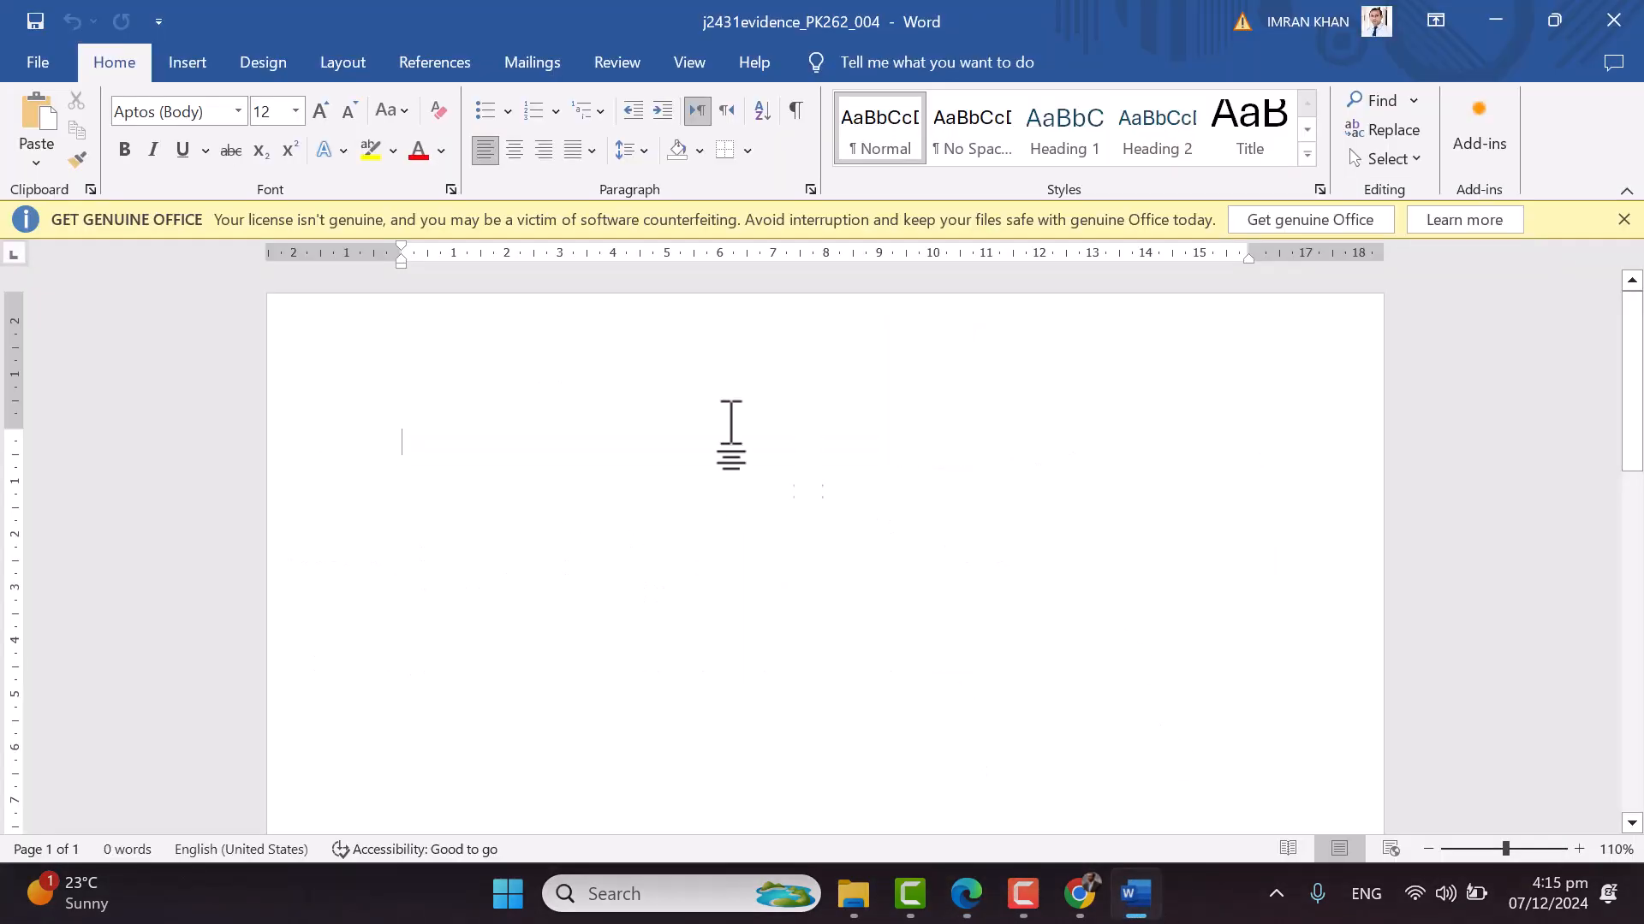
Type the candidate's name, centre number and candidate number into the header, then close it
{"action": "double_click", "coordinate": [623, 315]}
{"action": "type", "text": "k"}
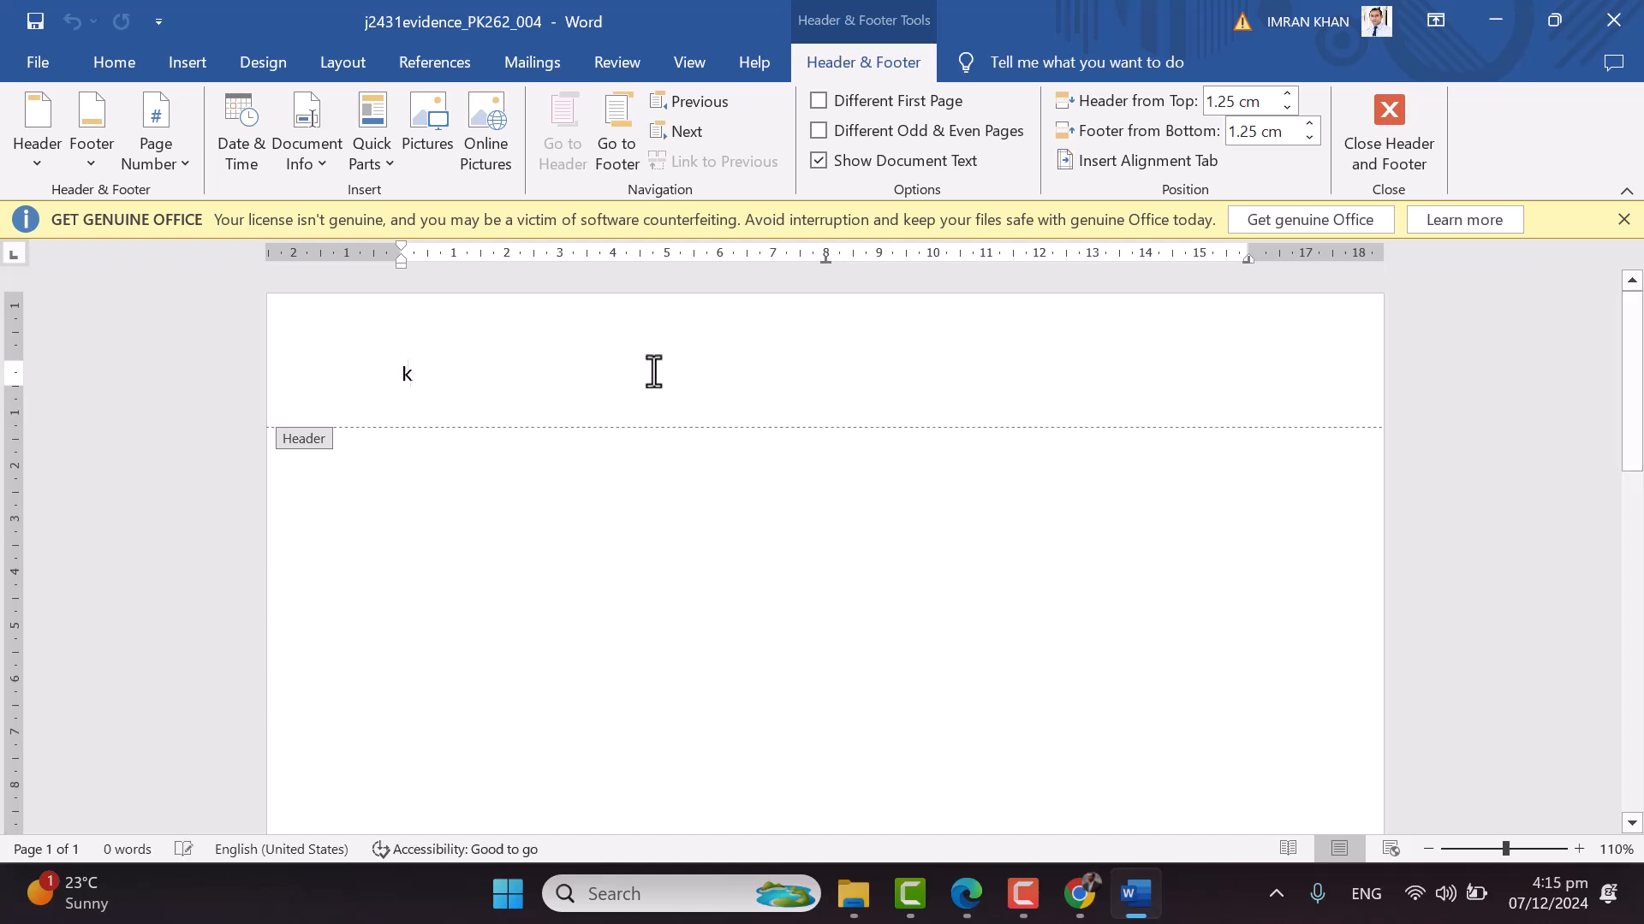
{"action": "key", "text": "BackSpace"}
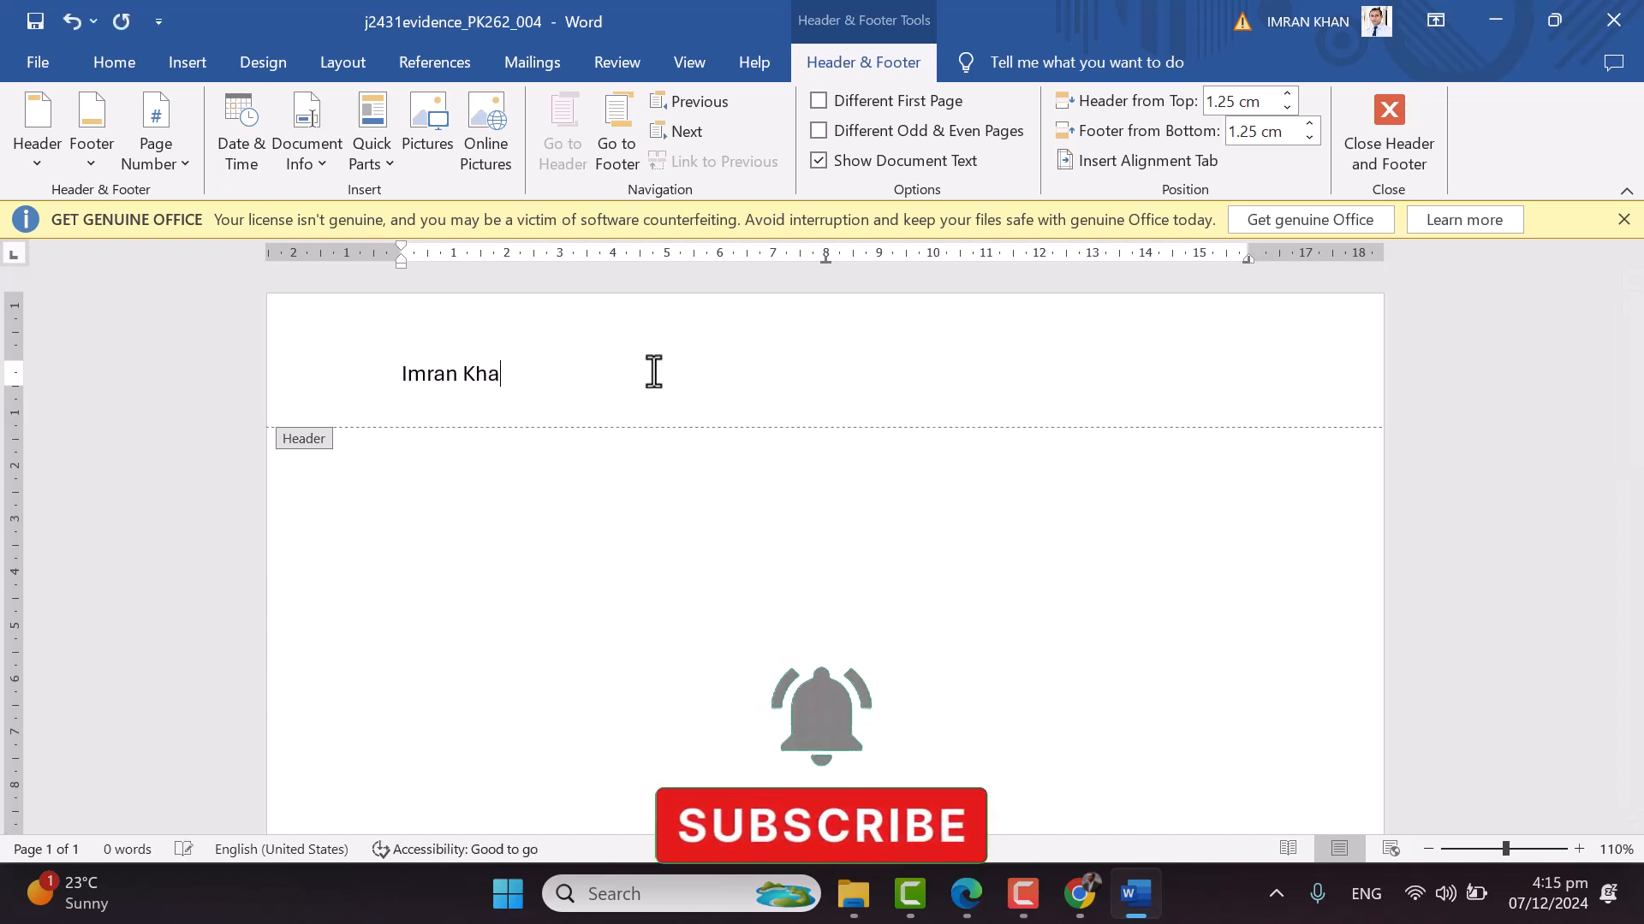
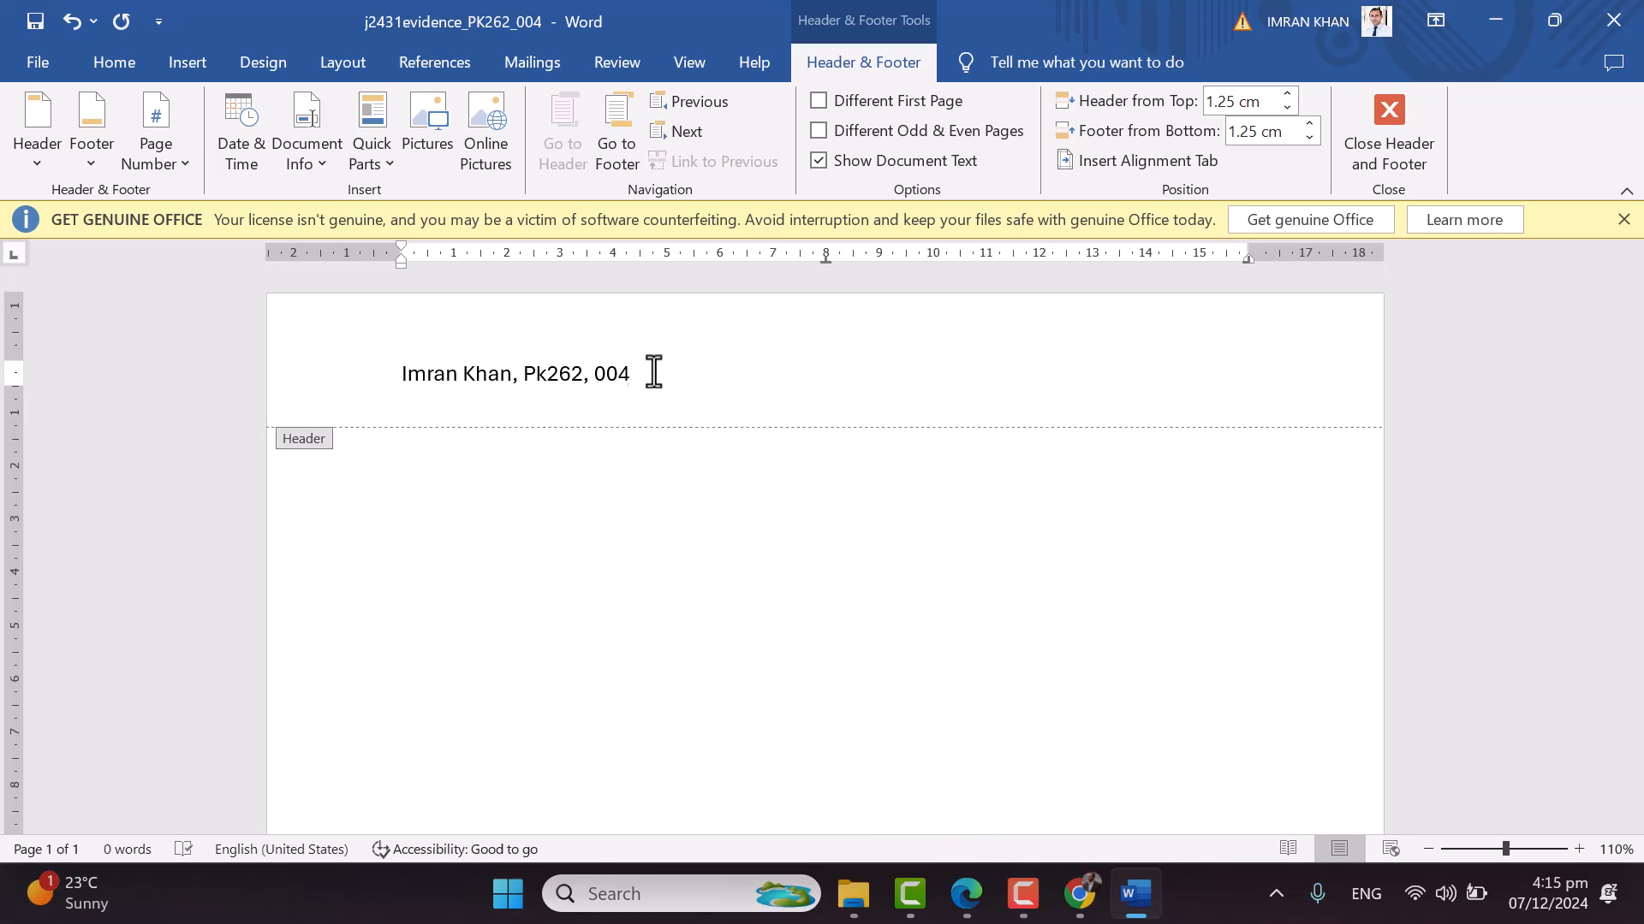
{"action": "left_click", "coordinate": [1404, 150]}
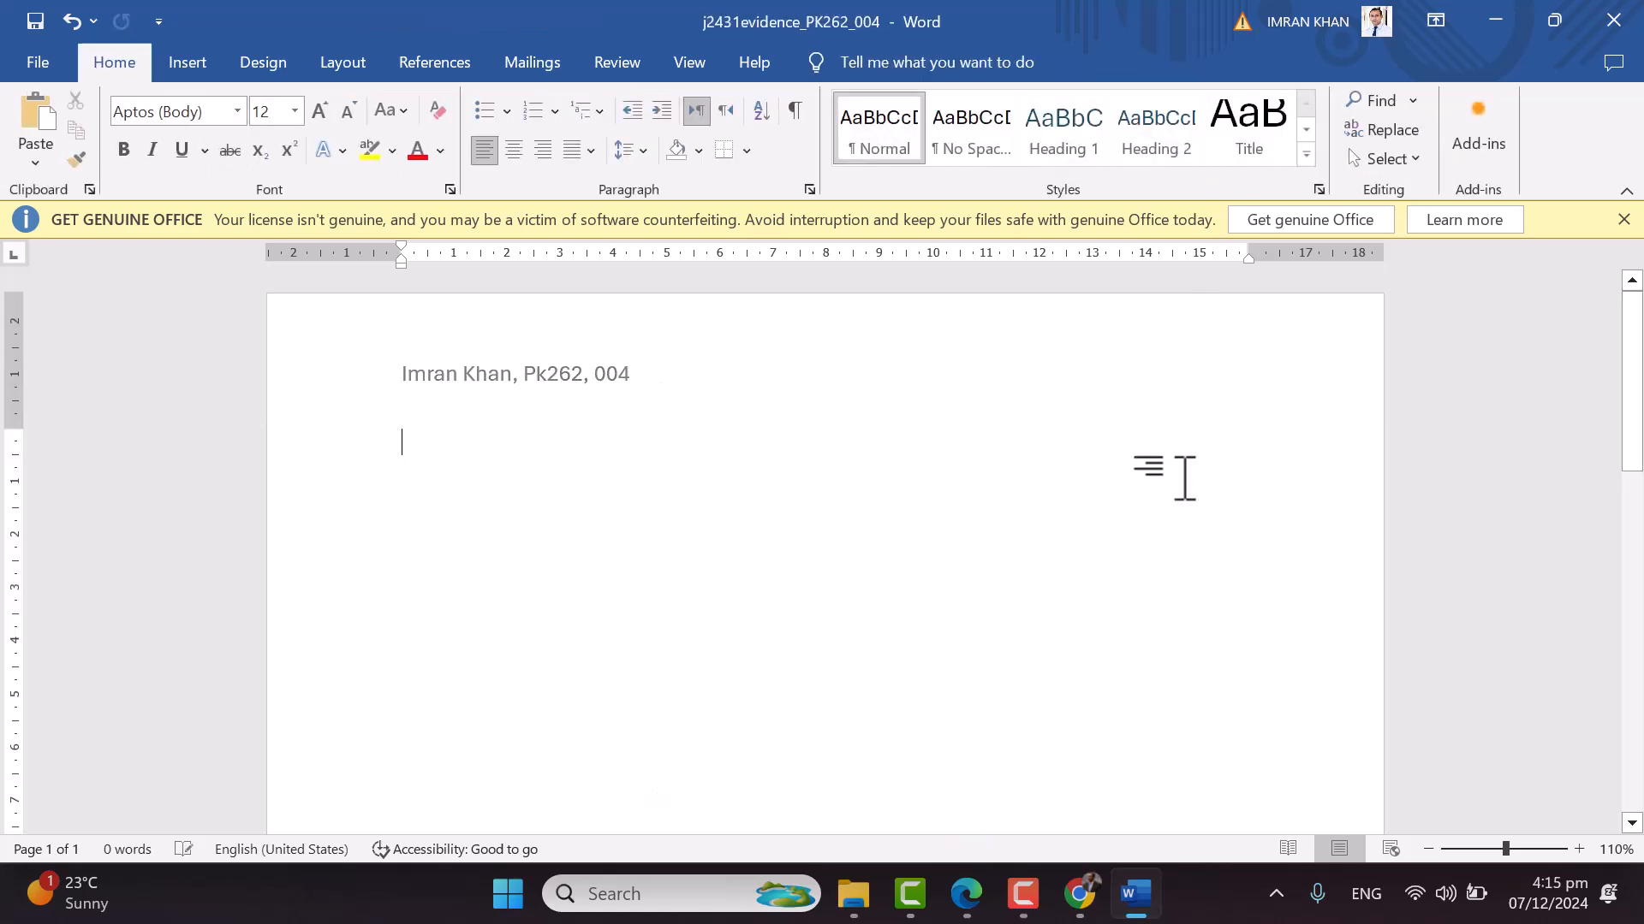
Underline j2431divers.csv and j2431splendid.csv in blue ink on the Task 2 page
{"action": "left_click", "coordinate": [1497, 21]}
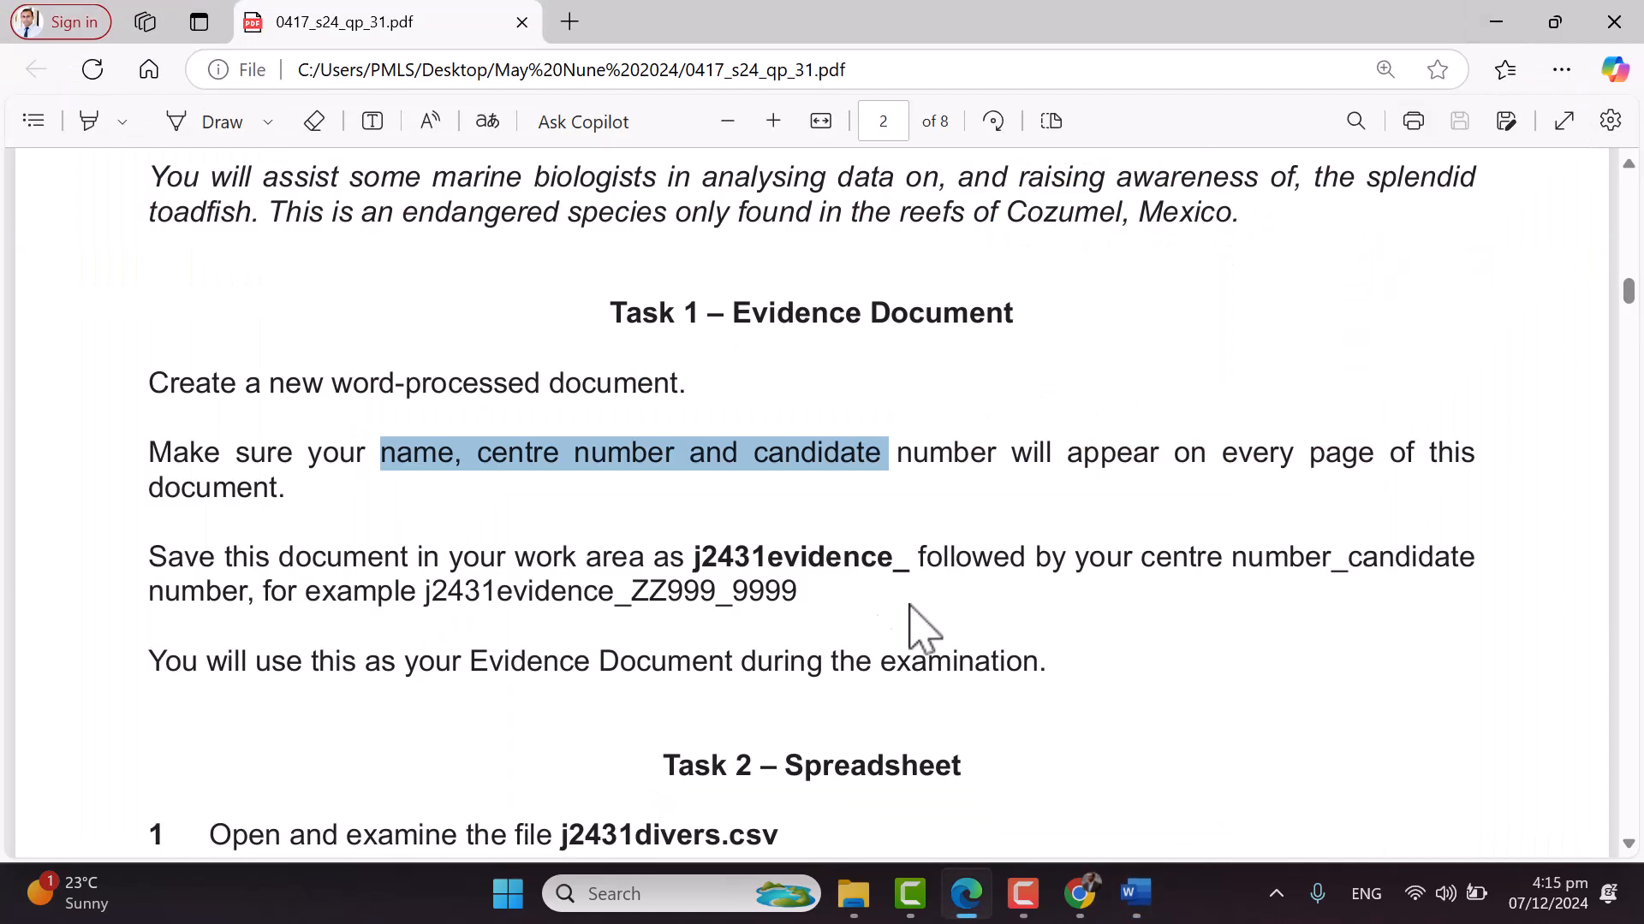
{"action": "scroll", "coordinate": [892, 597], "scroll_direction": "down", "scroll_amount": 6}
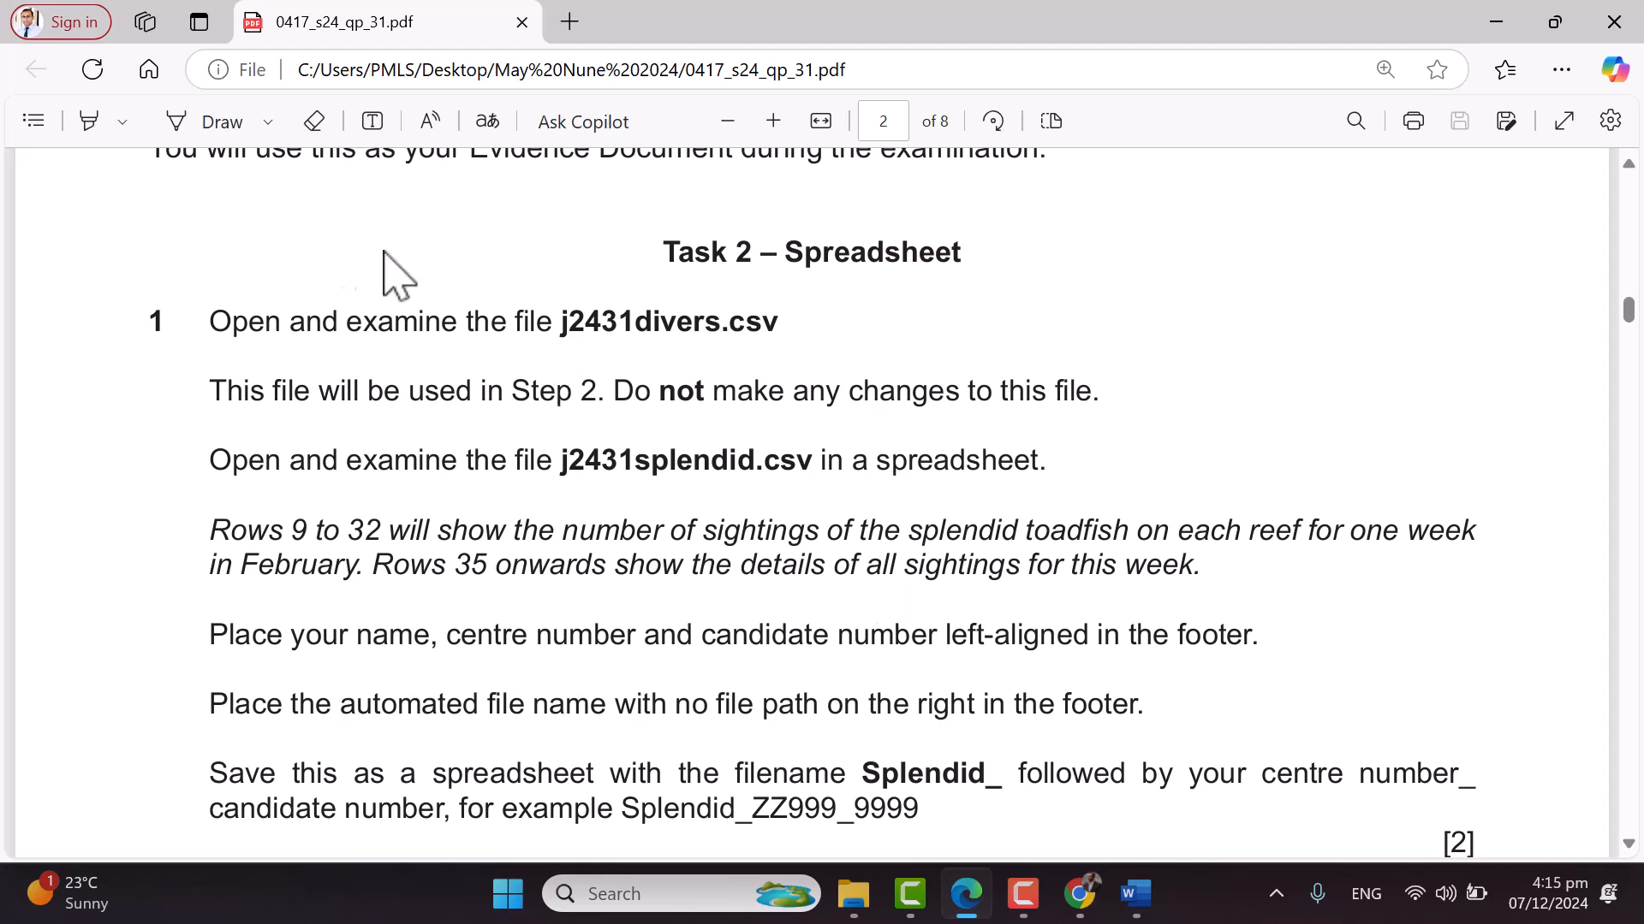
{"action": "left_click", "coordinate": [199, 127]}
{"action": "left_click_drag", "start_coordinate": [563, 347], "coordinate": [767, 349]}
{"action": "left_click_drag", "start_coordinate": [554, 495], "coordinate": [807, 497]}
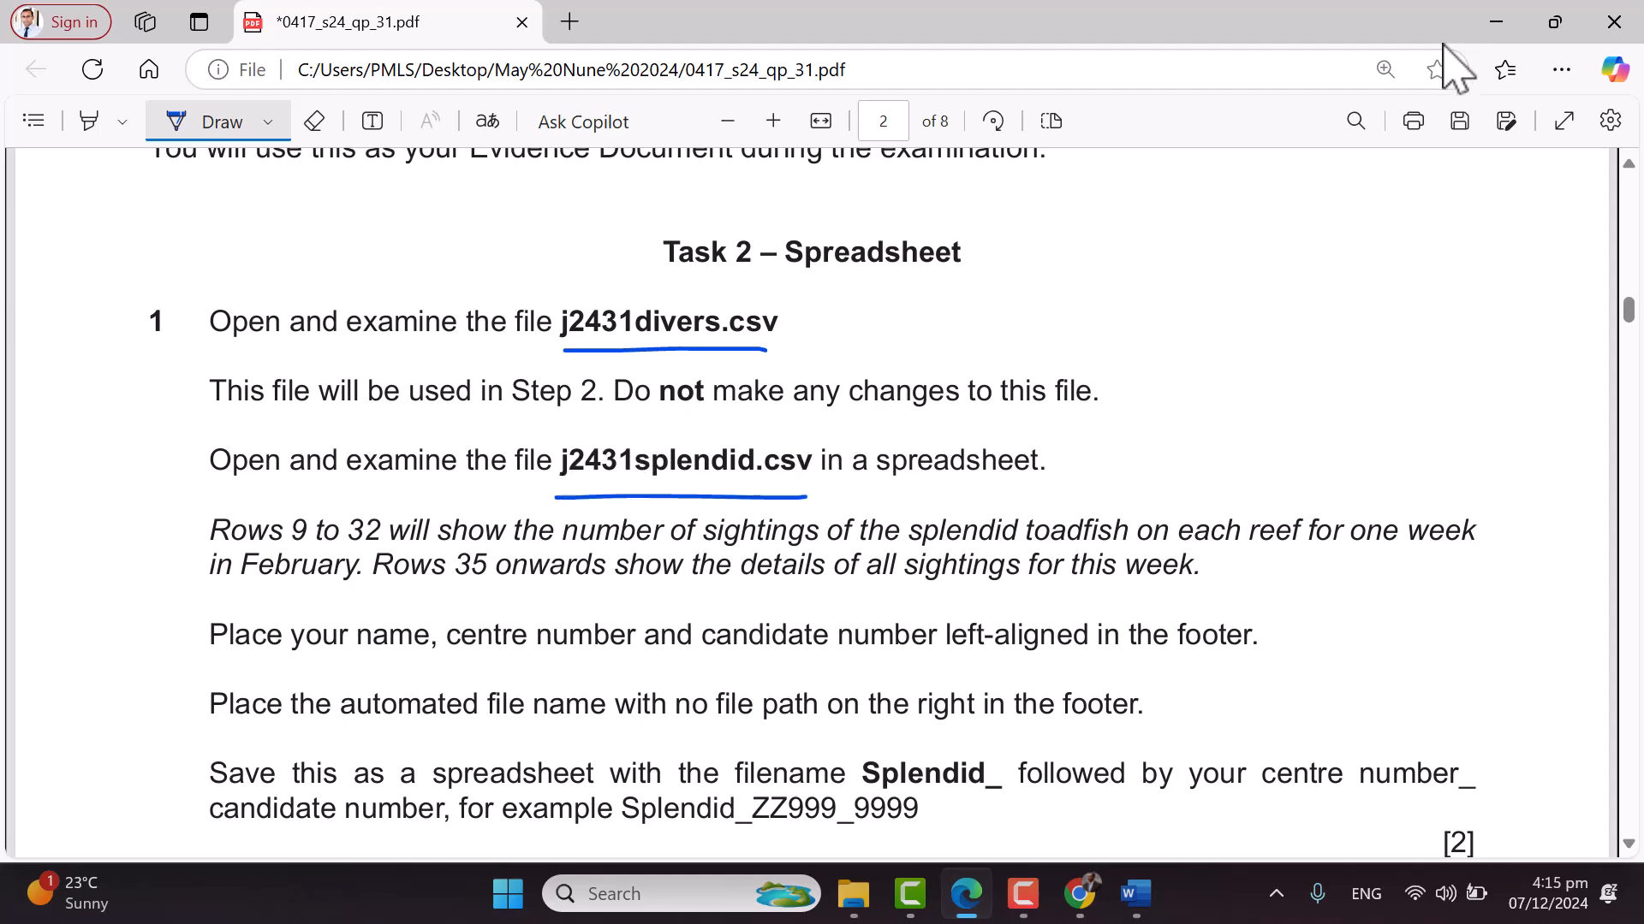
{"action": "left_click", "coordinate": [1500, 19]}
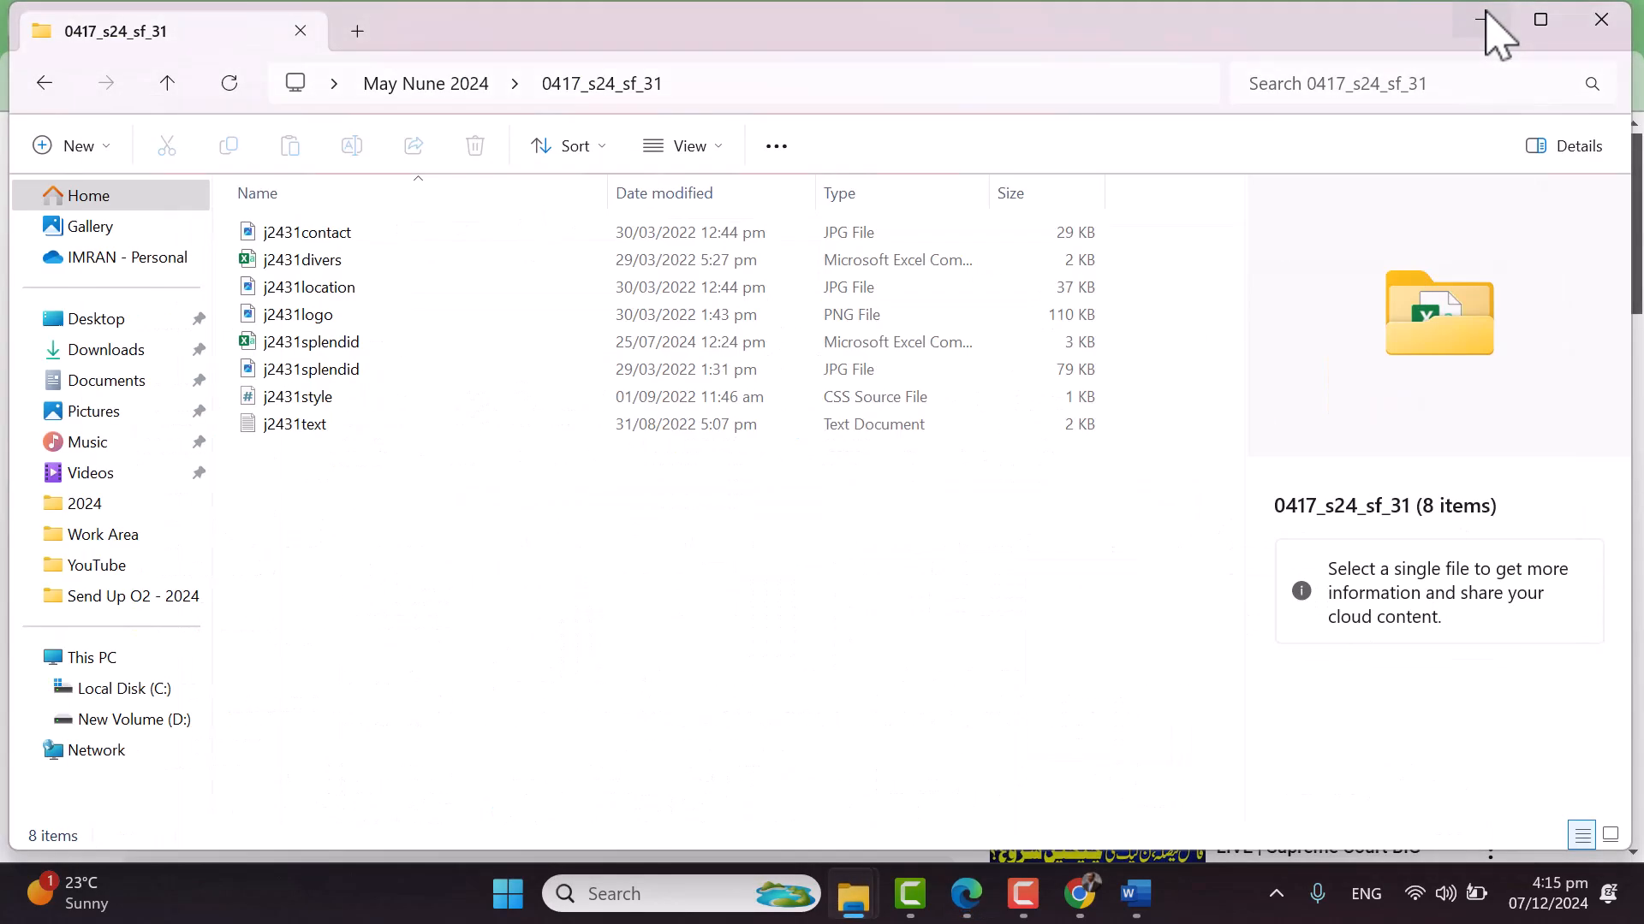
Open the WorkArea folder and switch to the 0417_s24_sf_31 source files window
{"action": "left_click", "coordinate": [1488, 17]}
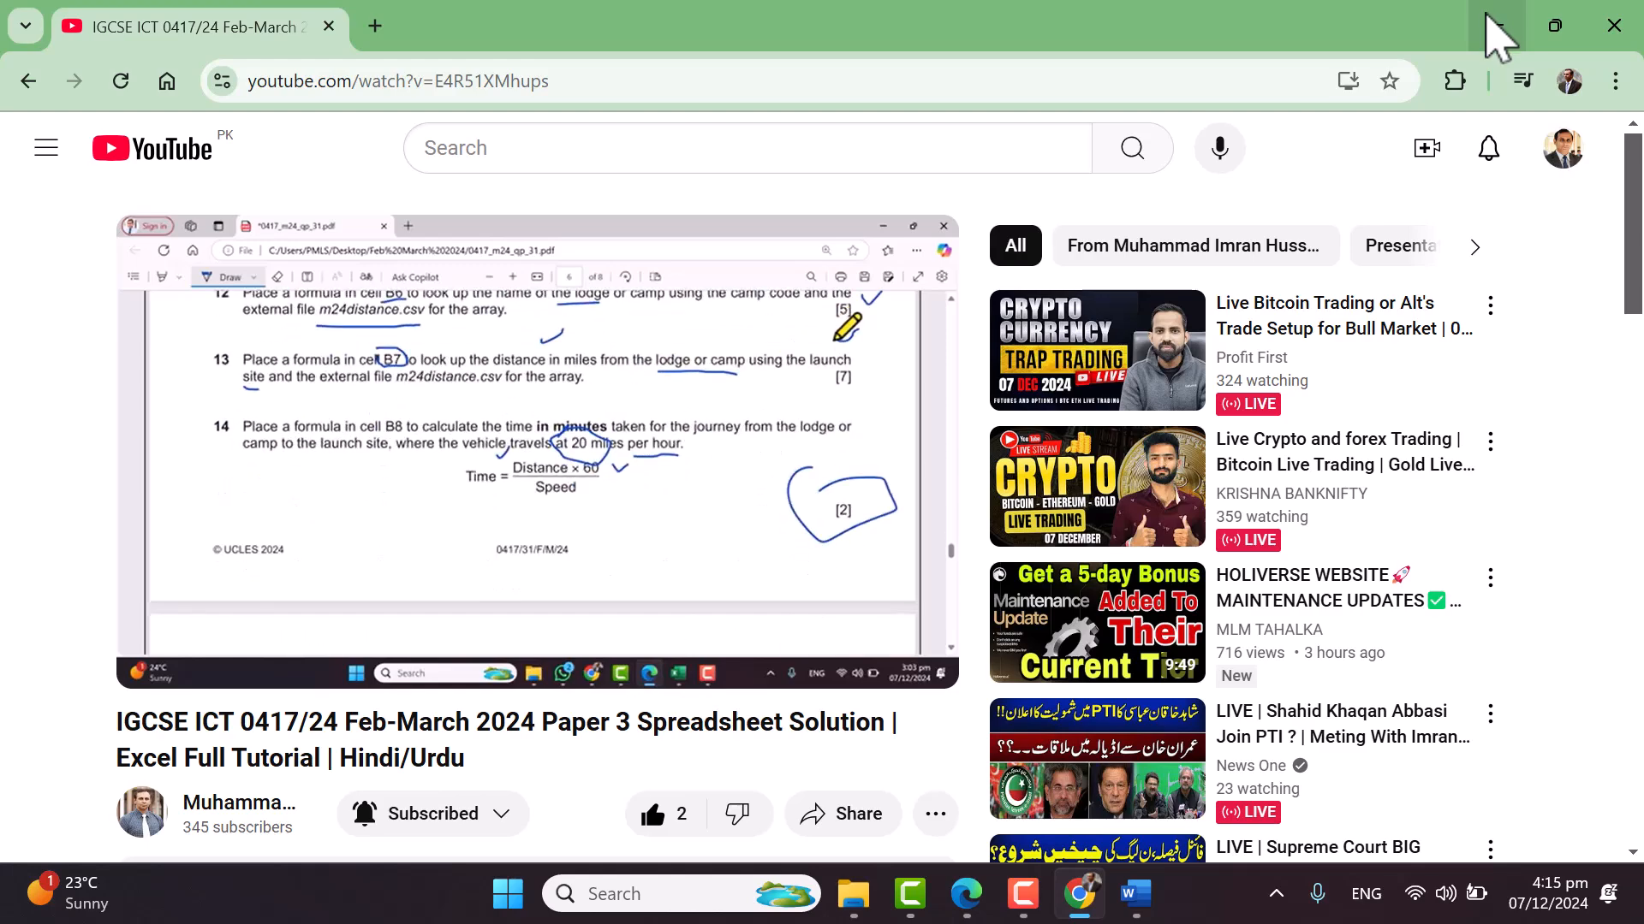
{"action": "left_click", "coordinate": [1490, 19]}
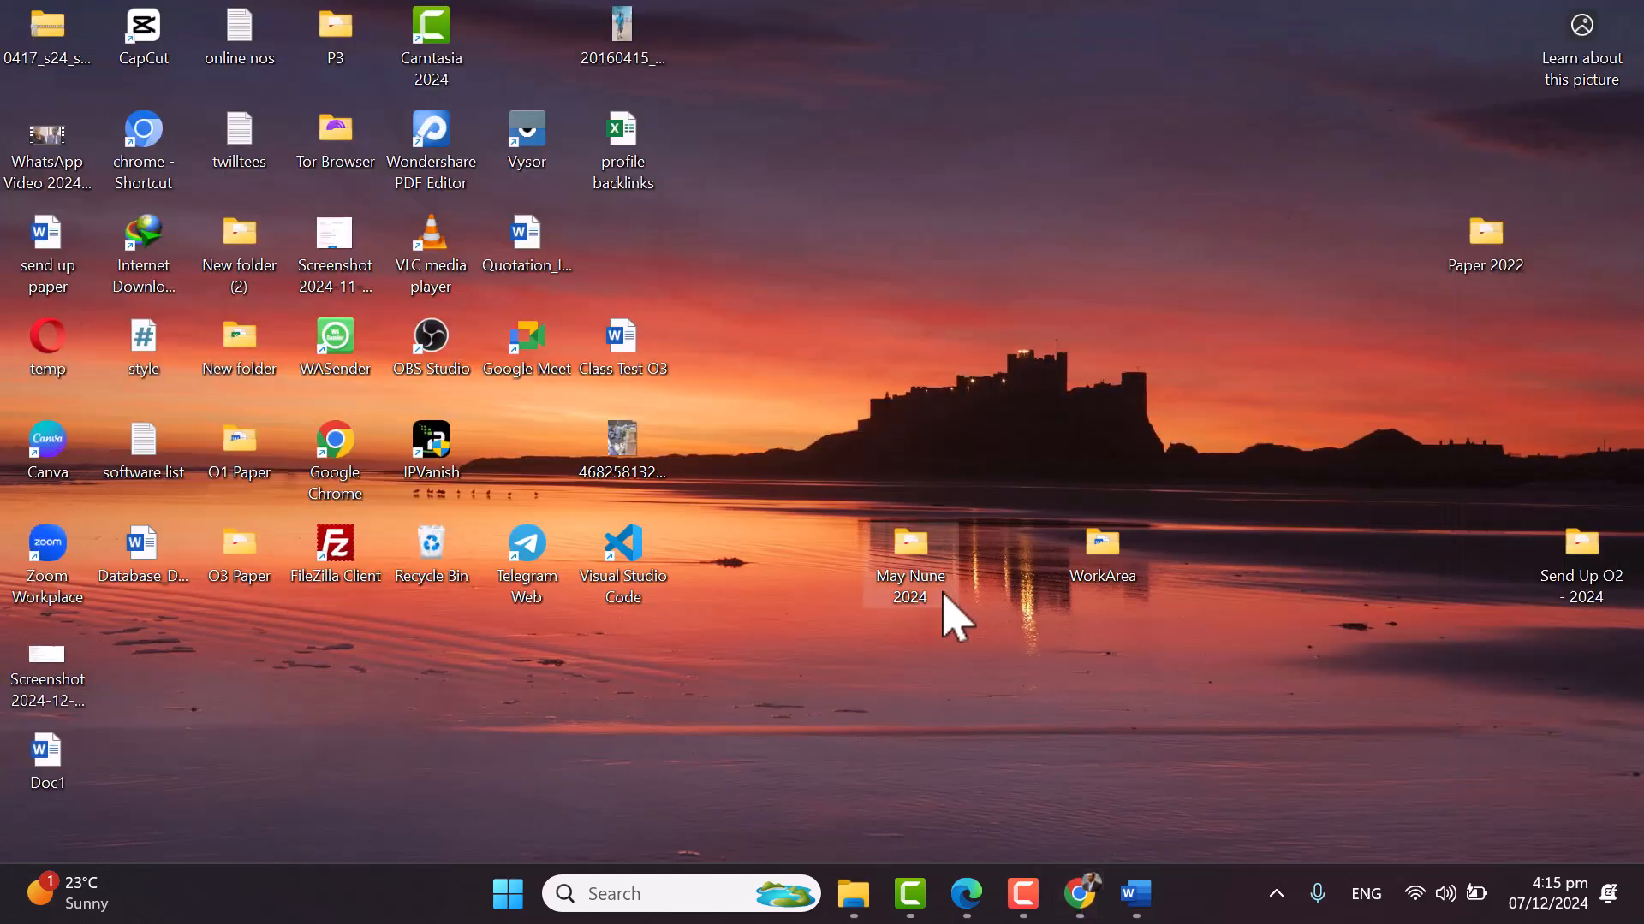
{"action": "double_click", "coordinate": [1104, 556]}
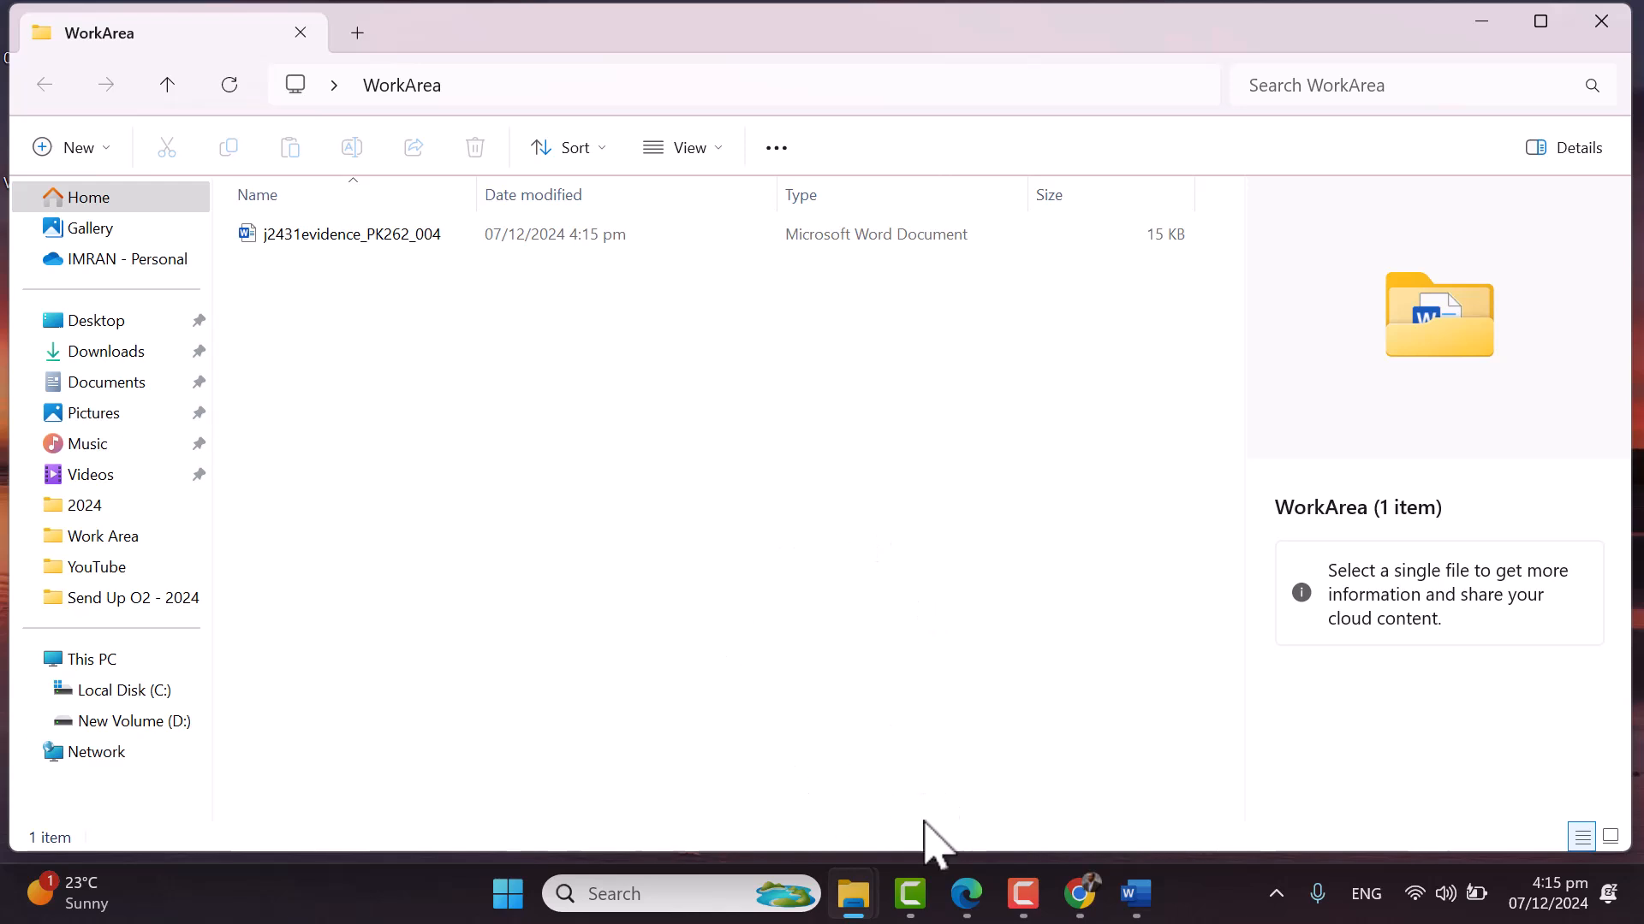
{"action": "mouse_move", "coordinate": [853, 895]}
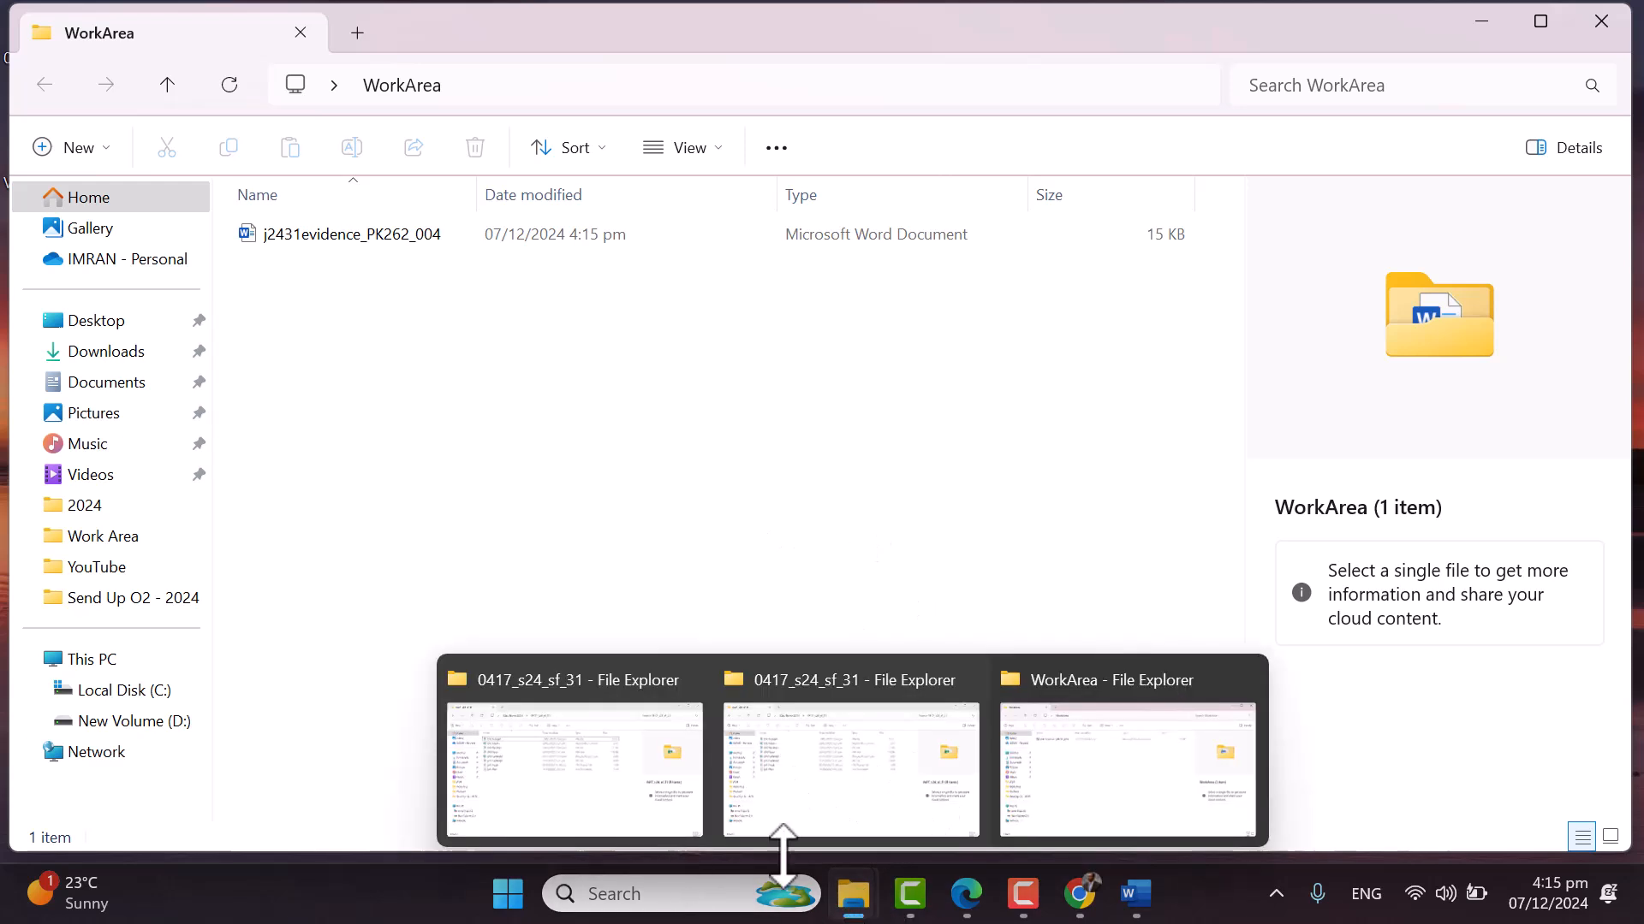
{"action": "left_click", "coordinate": [840, 832]}
Copy the j2431divers and j2431splendid files from the source folder
{"action": "left_click", "coordinate": [309, 236]}
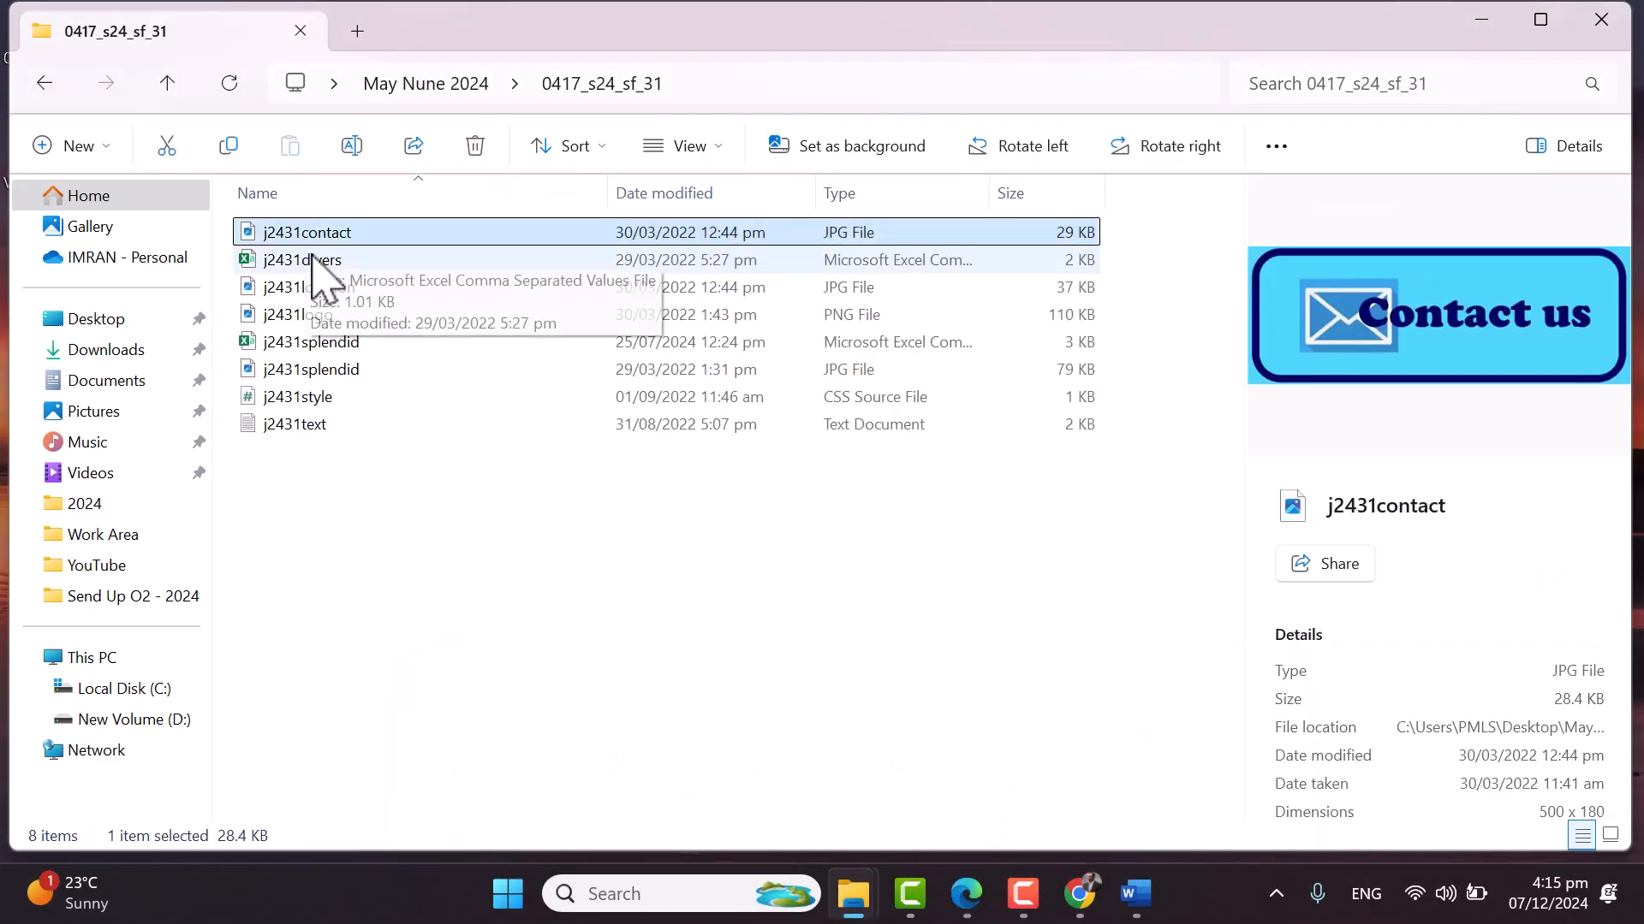
{"action": "left_click", "coordinate": [317, 263]}
{"action": "left_click", "coordinate": [338, 345], "text": "ctrl"}
{"action": "right_click", "coordinate": [338, 347]}
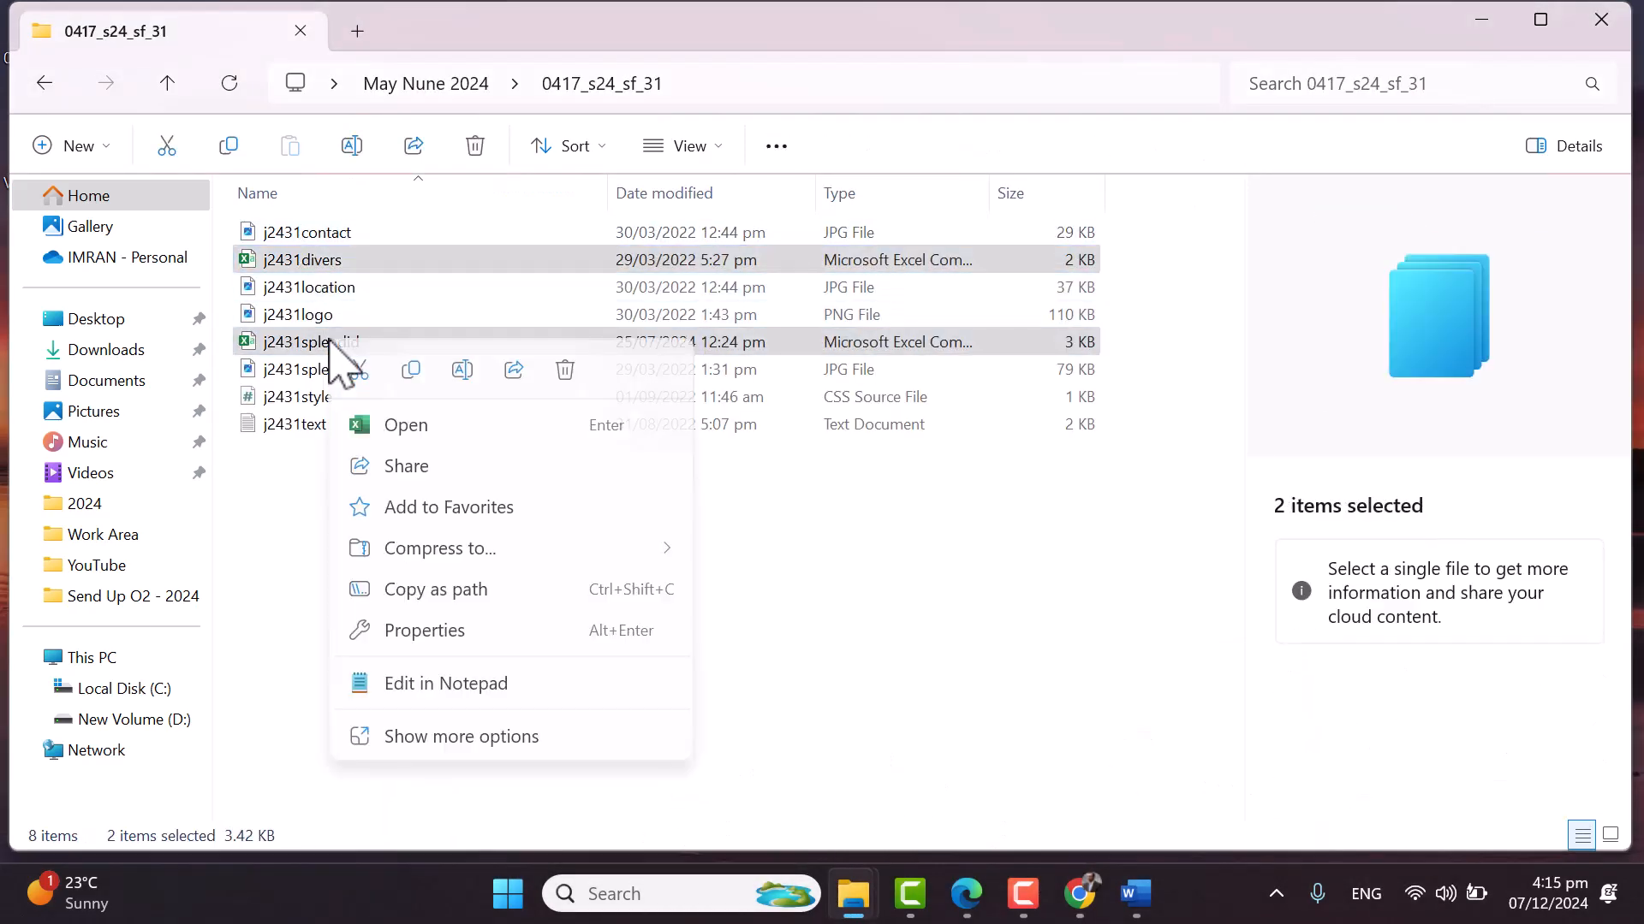
{"action": "left_click", "coordinate": [261, 489]}
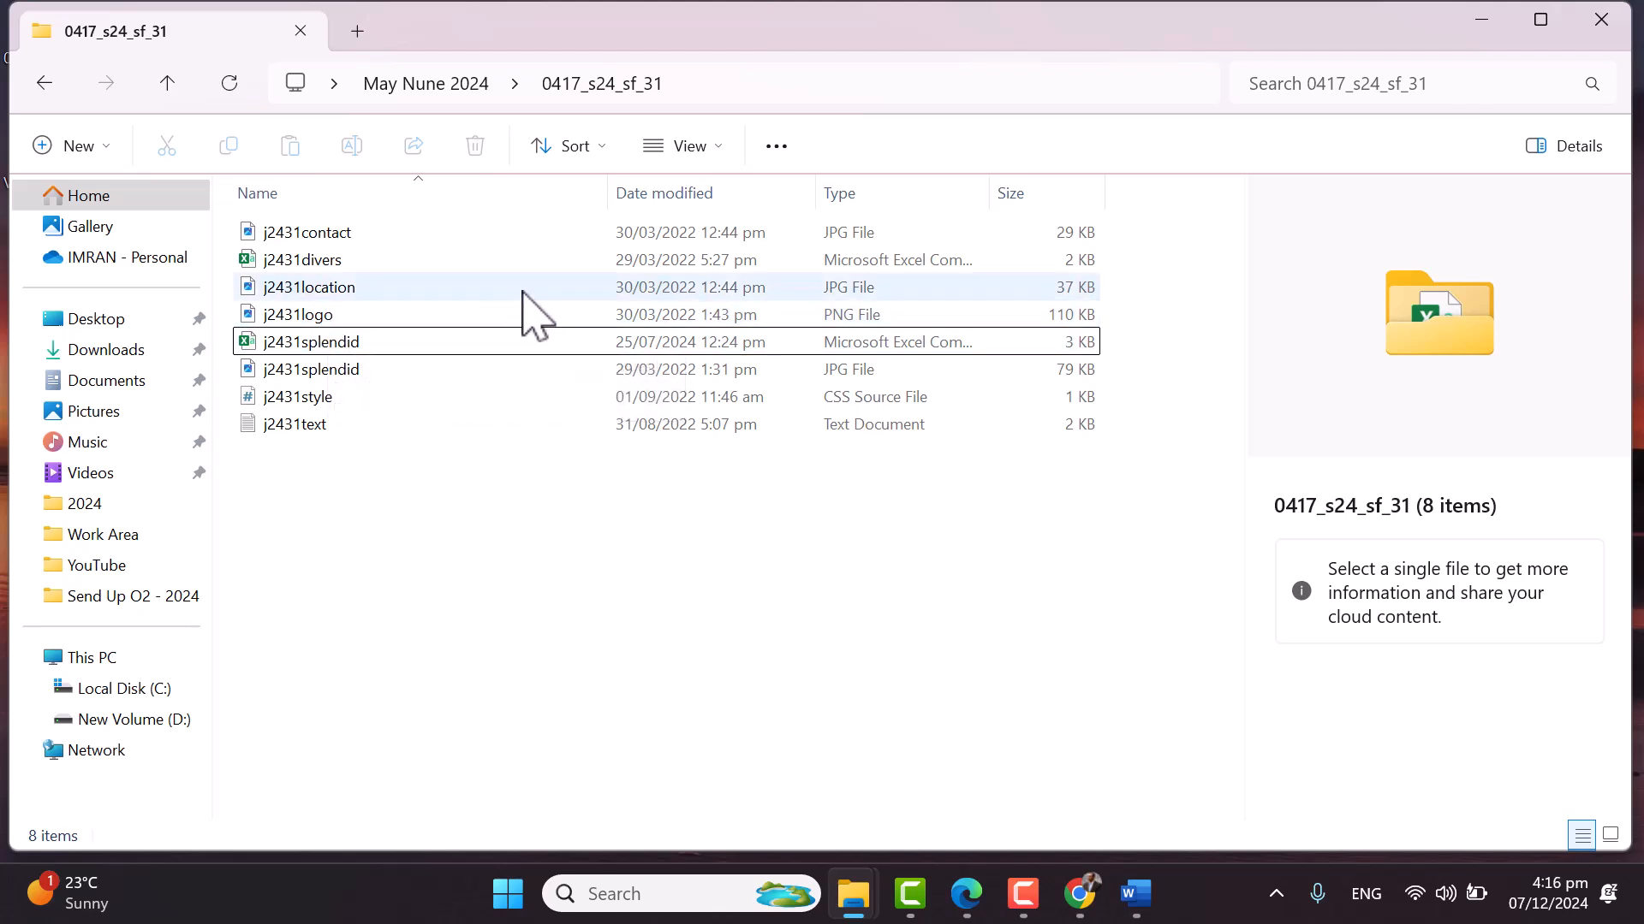
{"action": "left_click", "coordinate": [337, 261]}
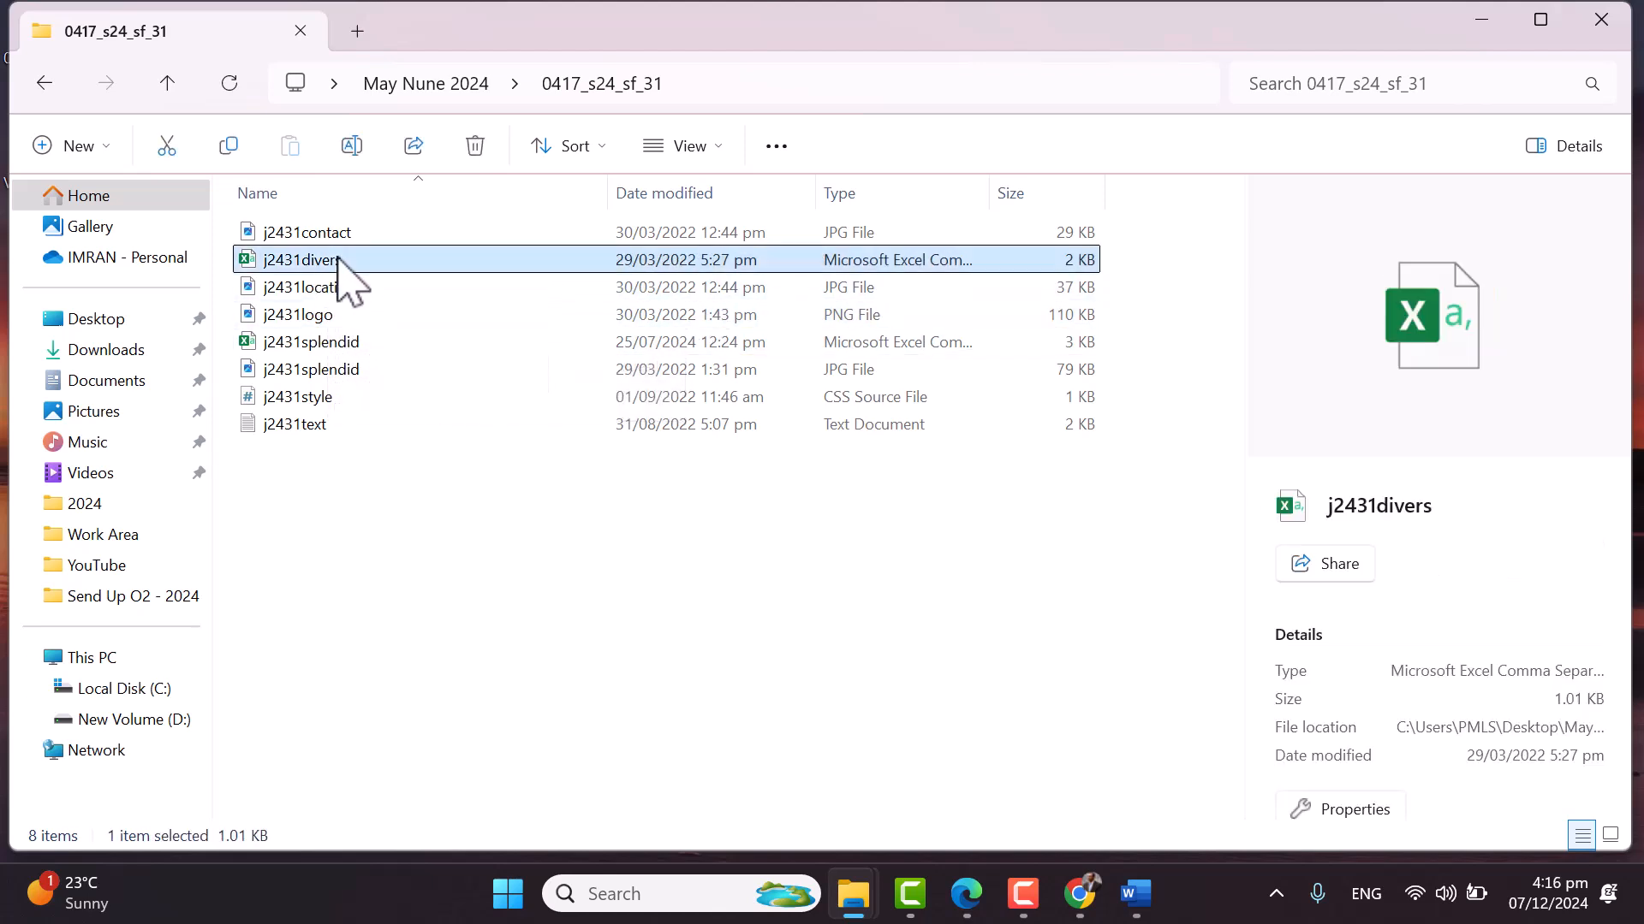
{"action": "left_click", "coordinate": [351, 341], "text": "ctrl"}
{"action": "right_click", "coordinate": [352, 341]}
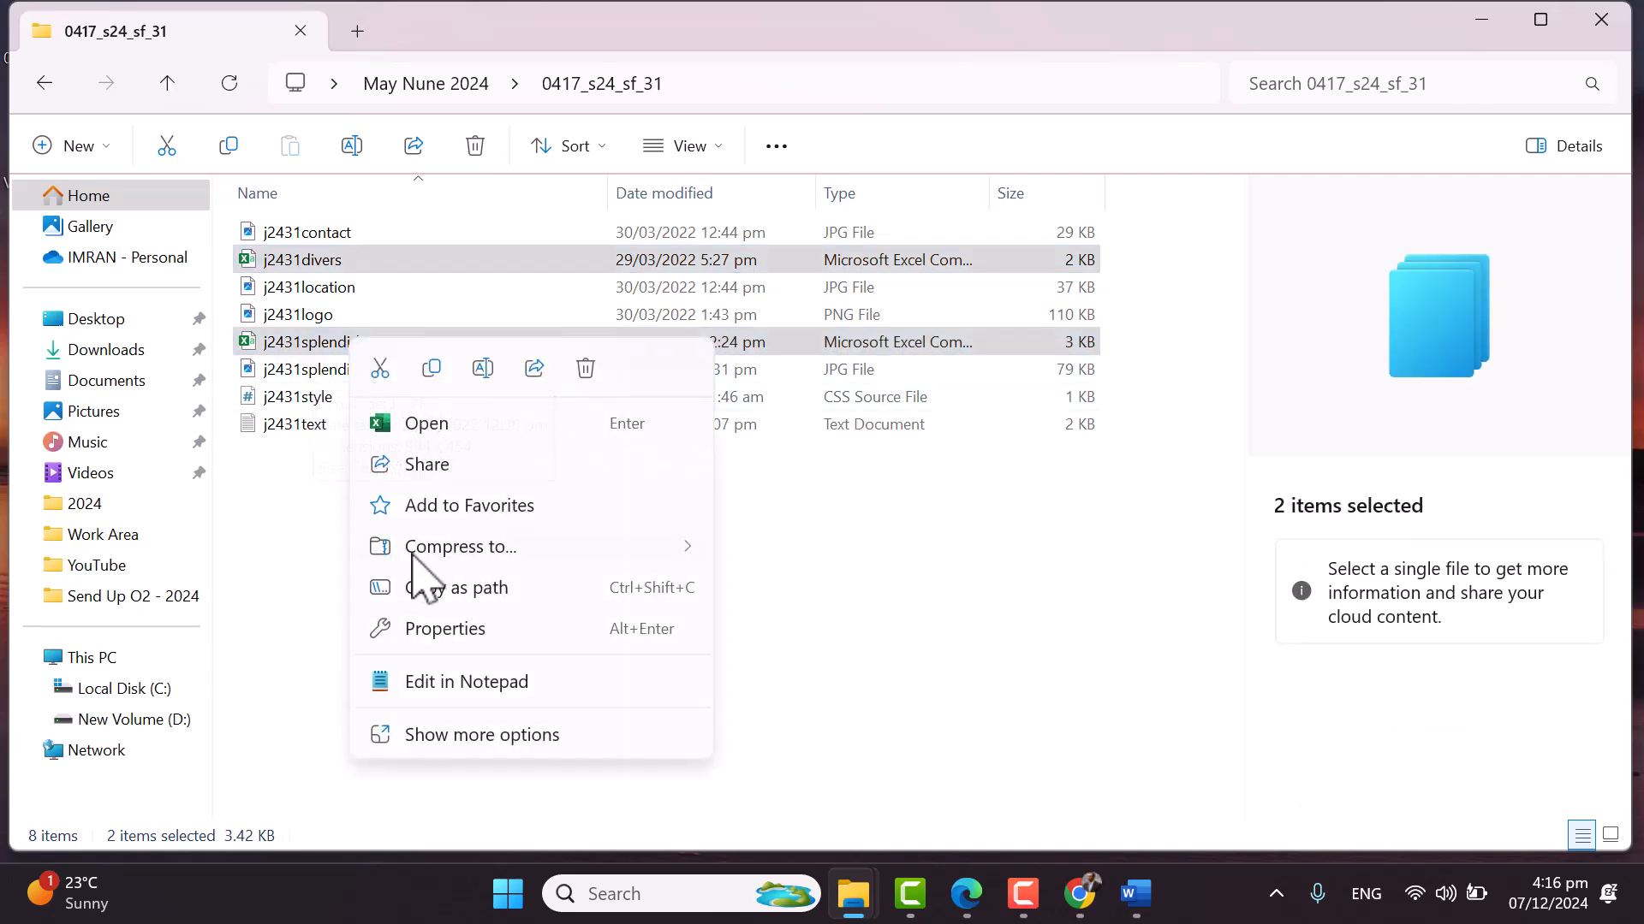
{"action": "left_click", "coordinate": [432, 368]}
Create a Source Files folder in WorkArea and paste both files into it
{"action": "left_click", "coordinate": [1482, 19]}
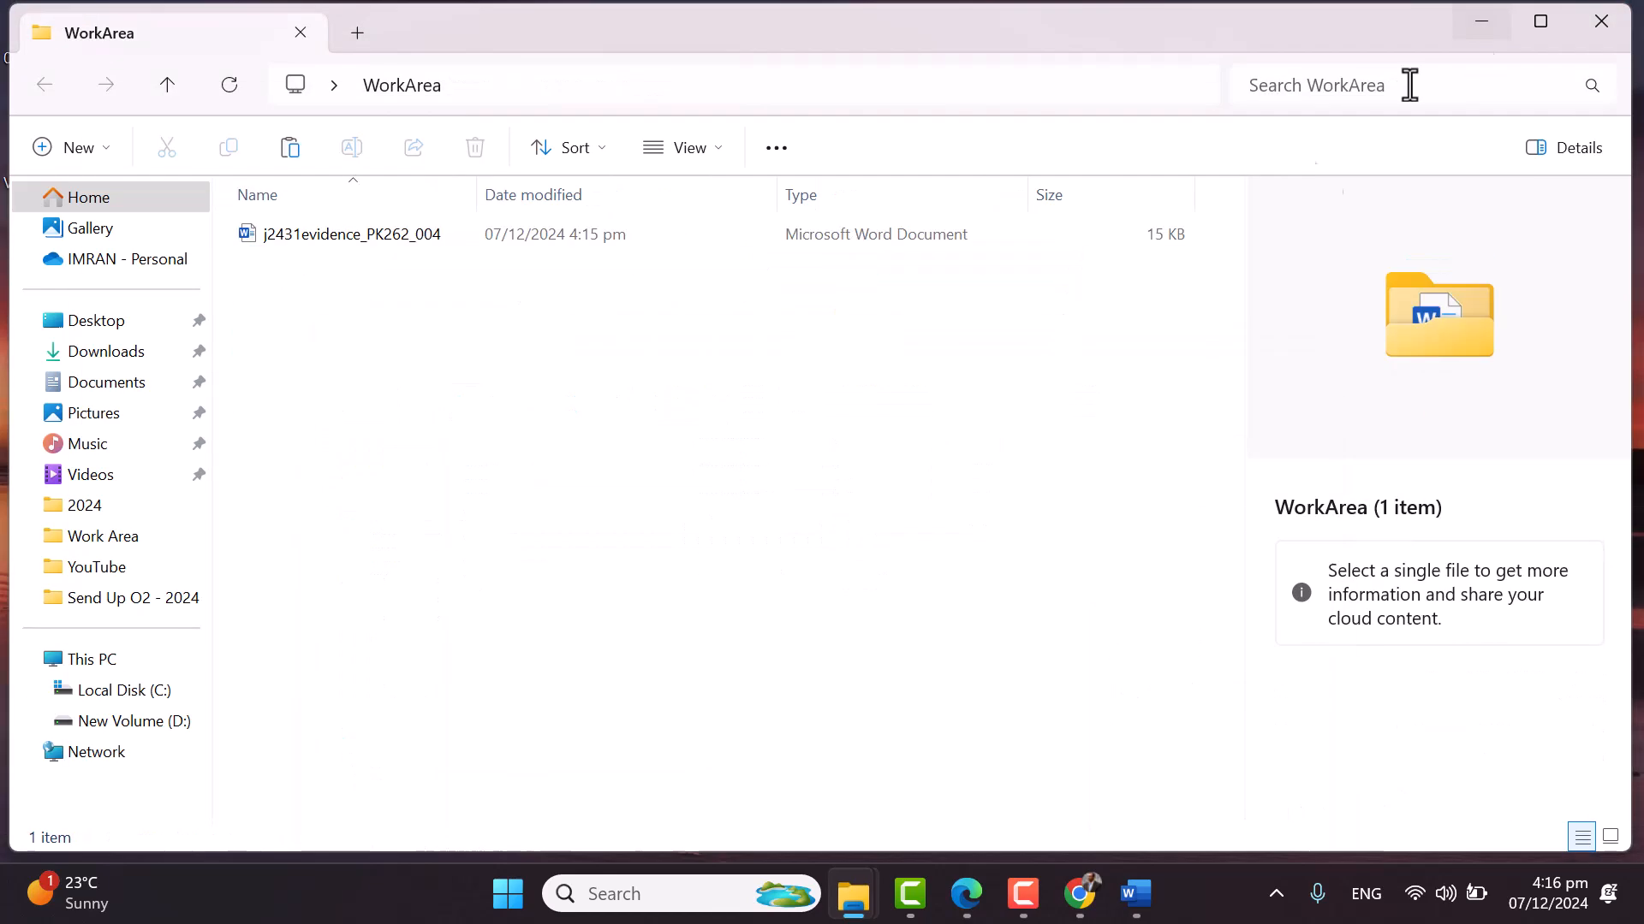
{"action": "right_click", "coordinate": [677, 434]}
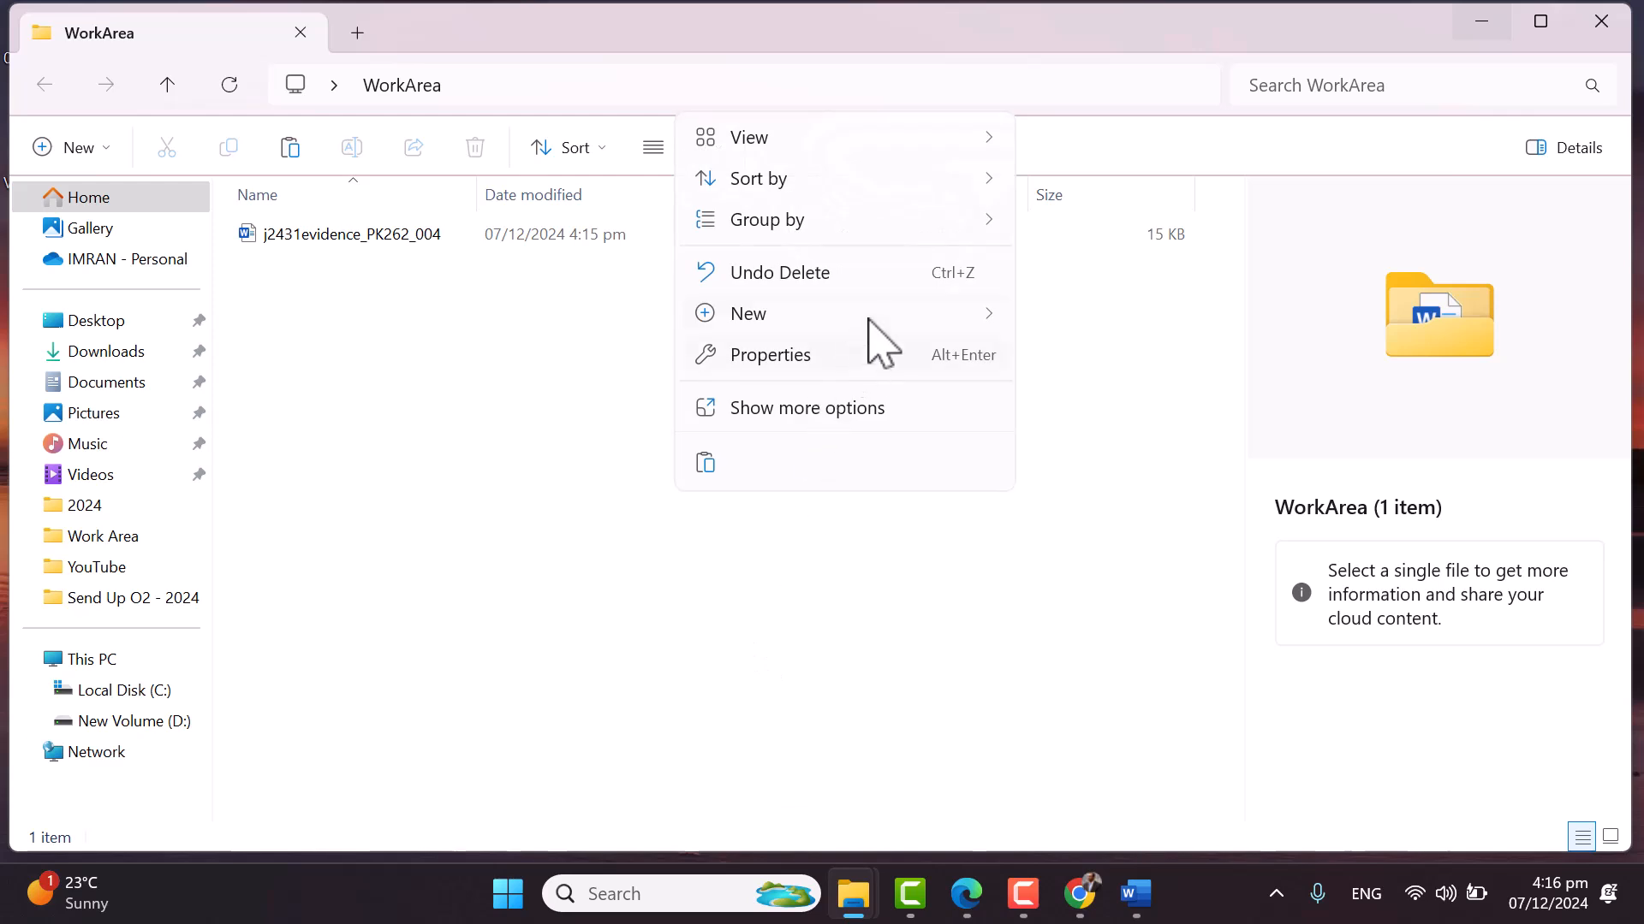
{"action": "mouse_move", "coordinate": [875, 325]}
{"action": "left_click", "coordinate": [1075, 318]}
{"action": "type", "text": "Source Files"}
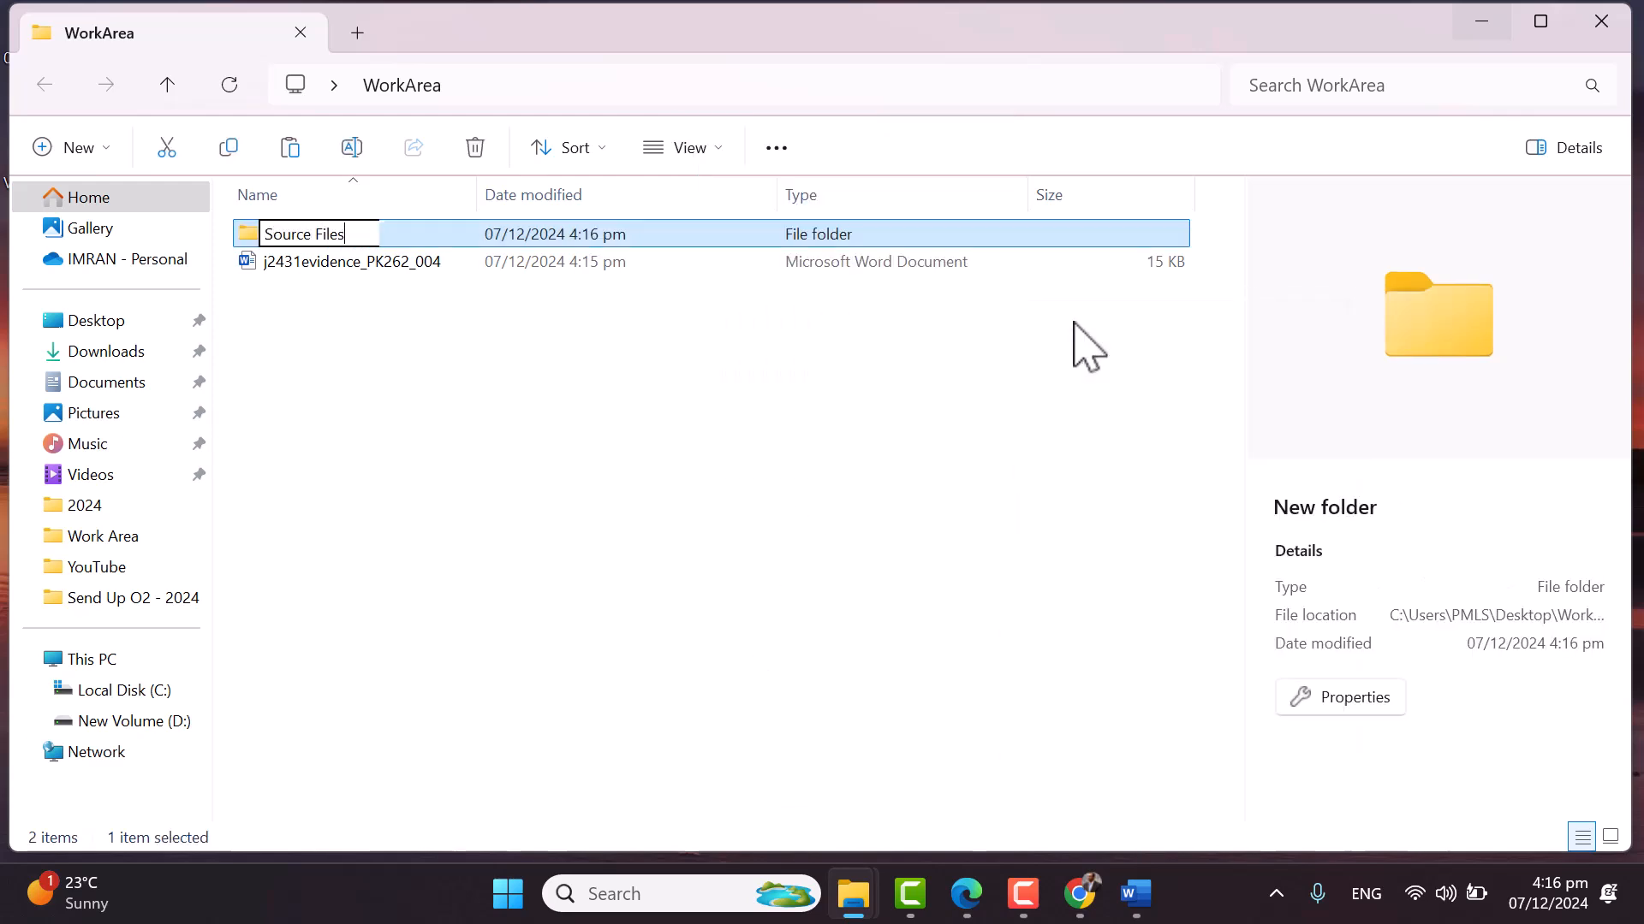
{"action": "key", "text": "Return"}
{"action": "key", "text": "Return"}
{"action": "key", "text": "ctrl+v"}
{"action": "left_click", "coordinate": [329, 385]}
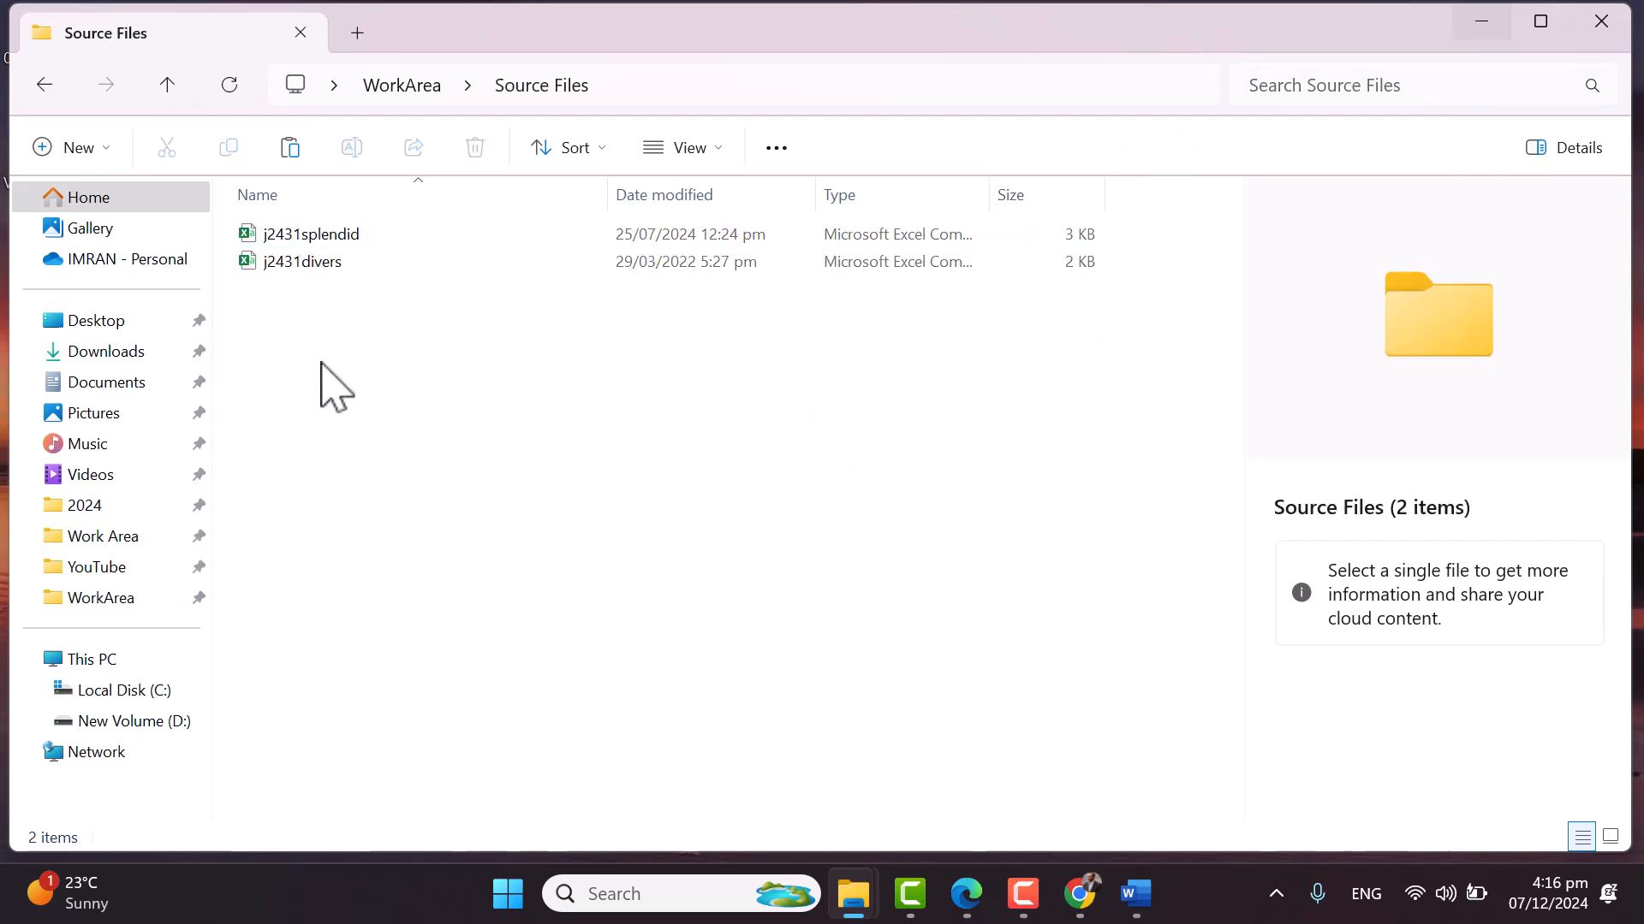
Open j2431splendid and j2431divers in Excel, maximising the splendid workbook
{"action": "double_click", "coordinate": [398, 242]}
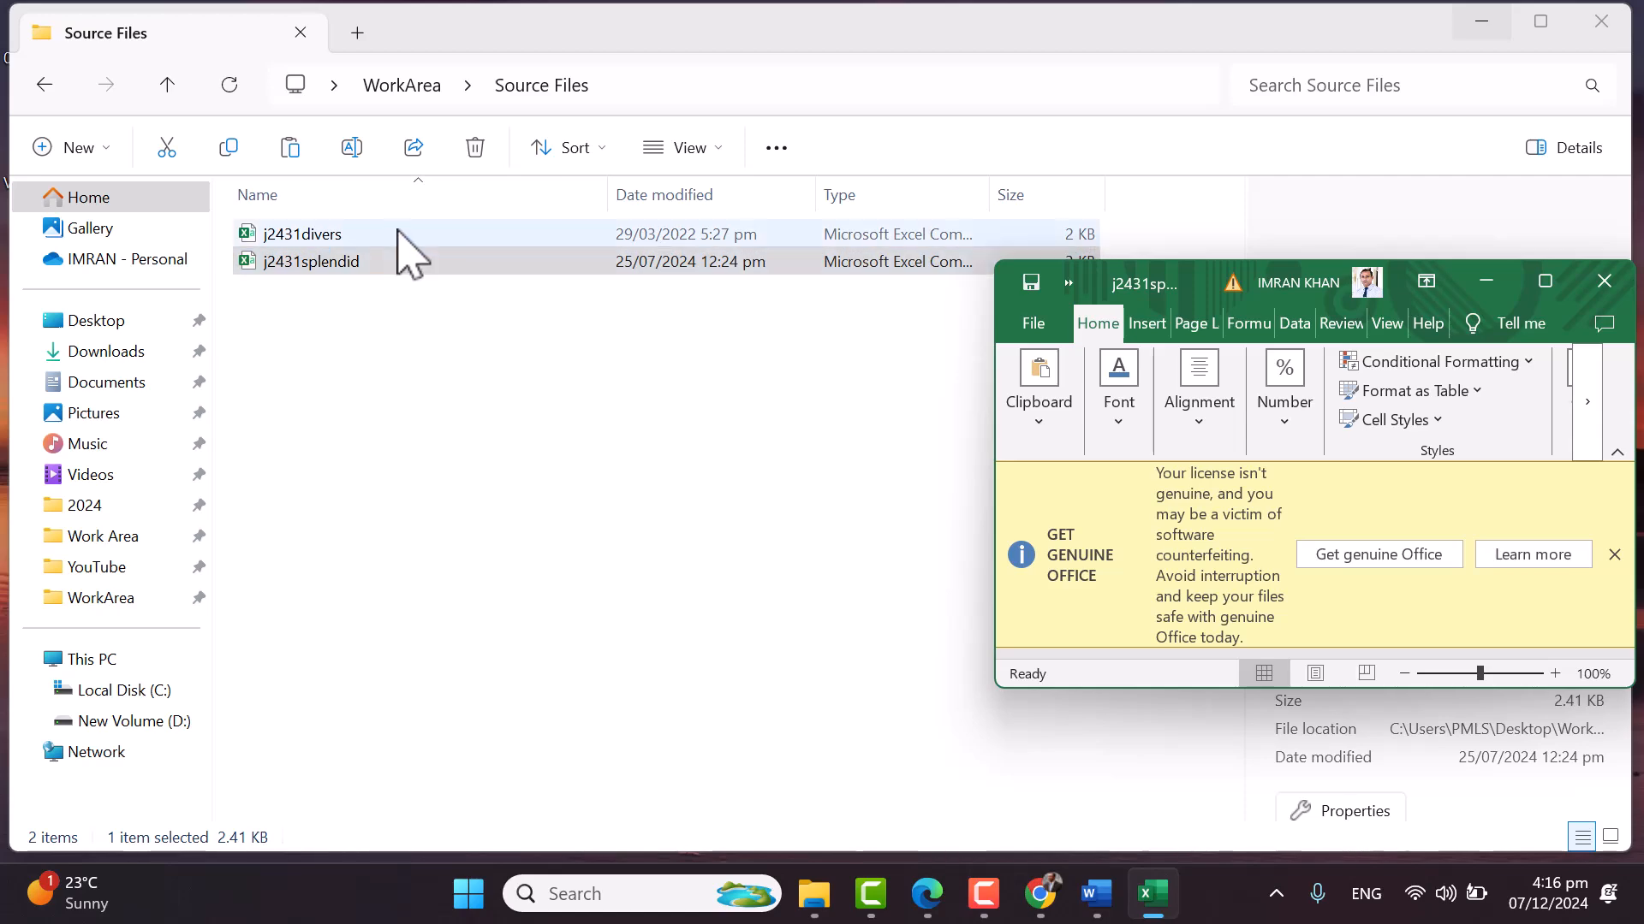
{"action": "left_click", "coordinate": [398, 233]}
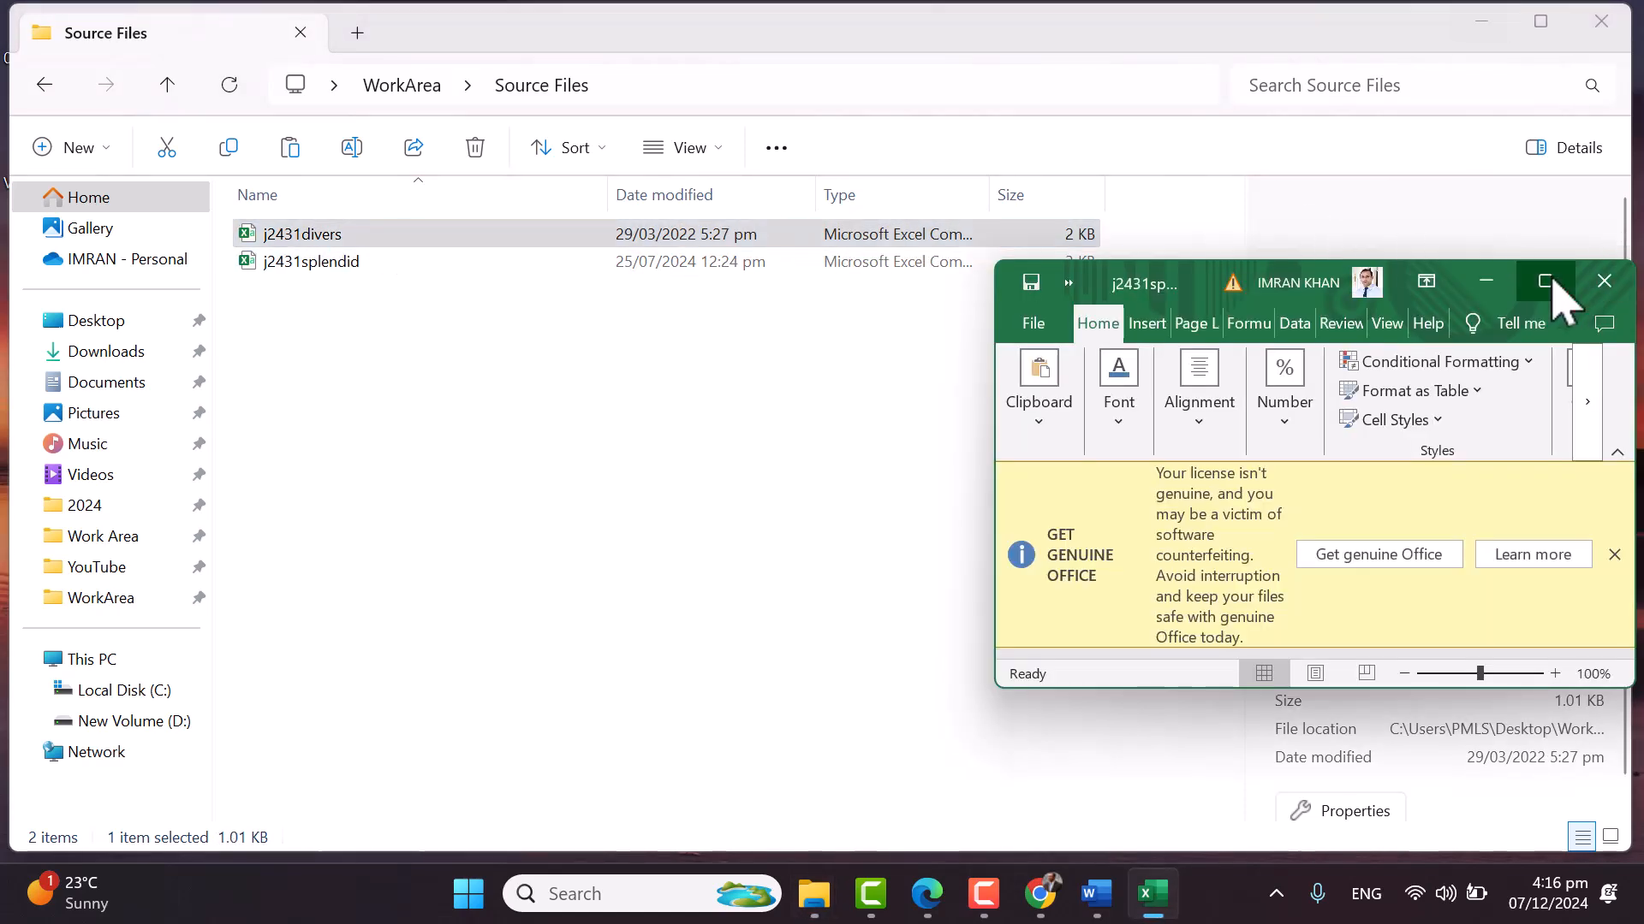
{"action": "left_click", "coordinate": [1545, 281]}
{"action": "mouse_move", "coordinate": [1126, 881]}
{"action": "left_click", "coordinate": [1102, 808]}
Circle the example filename Splendid_ZZ999_9999 in blue ink and tick above Splendid_
{"action": "left_click", "coordinate": [1208, 798]}
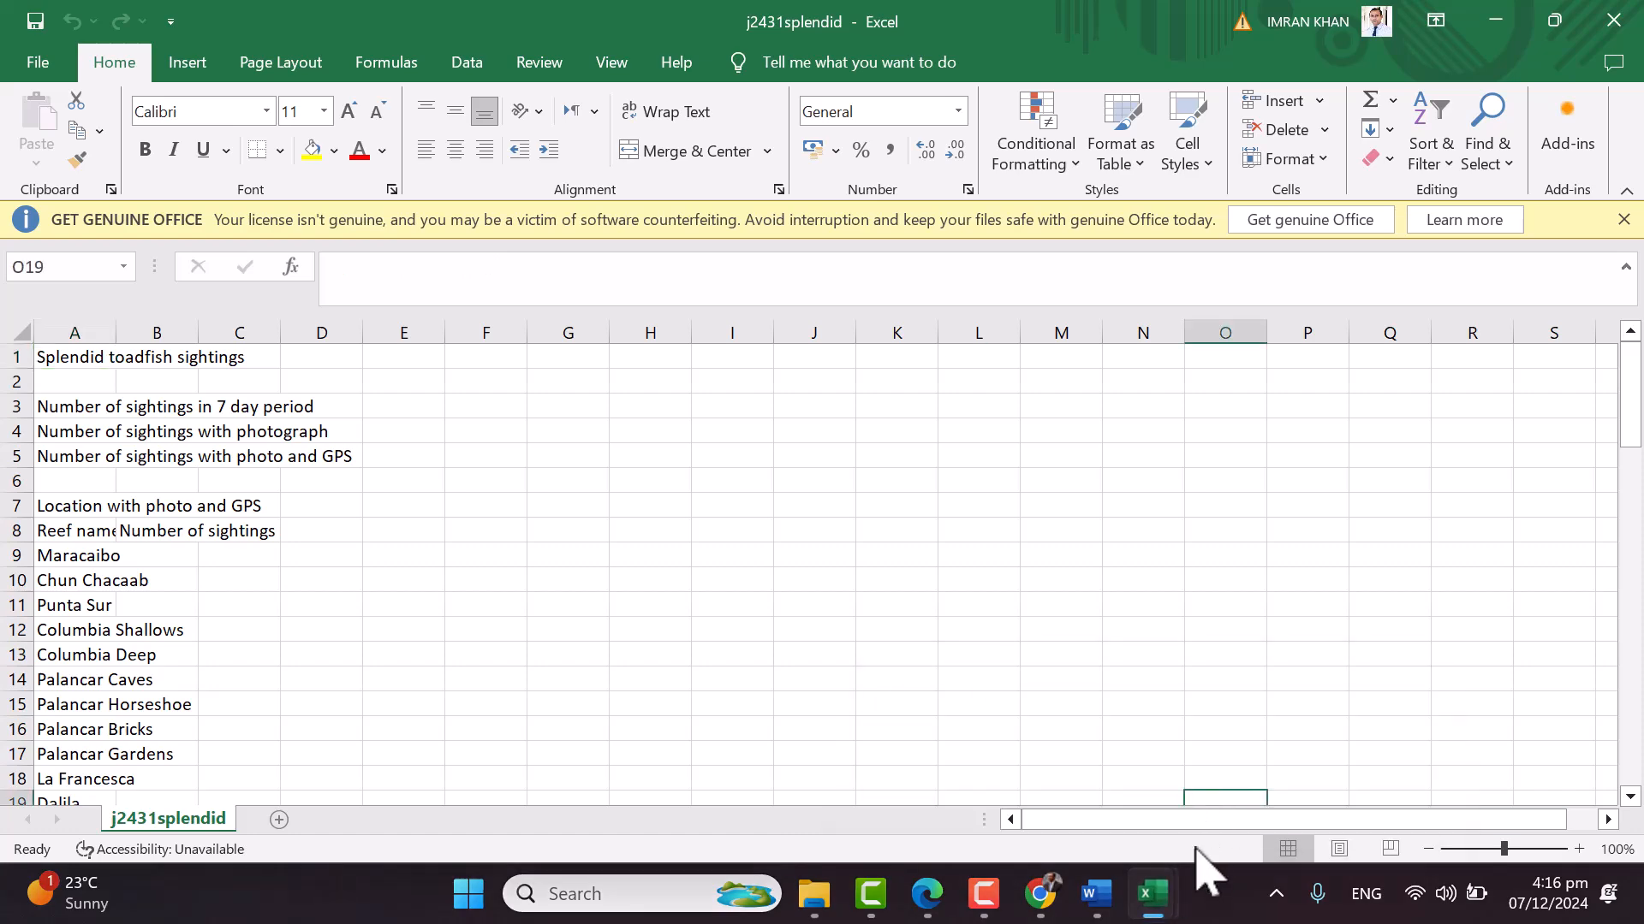
{"action": "left_click", "coordinate": [588, 435]}
{"action": "left_click", "coordinate": [938, 904]}
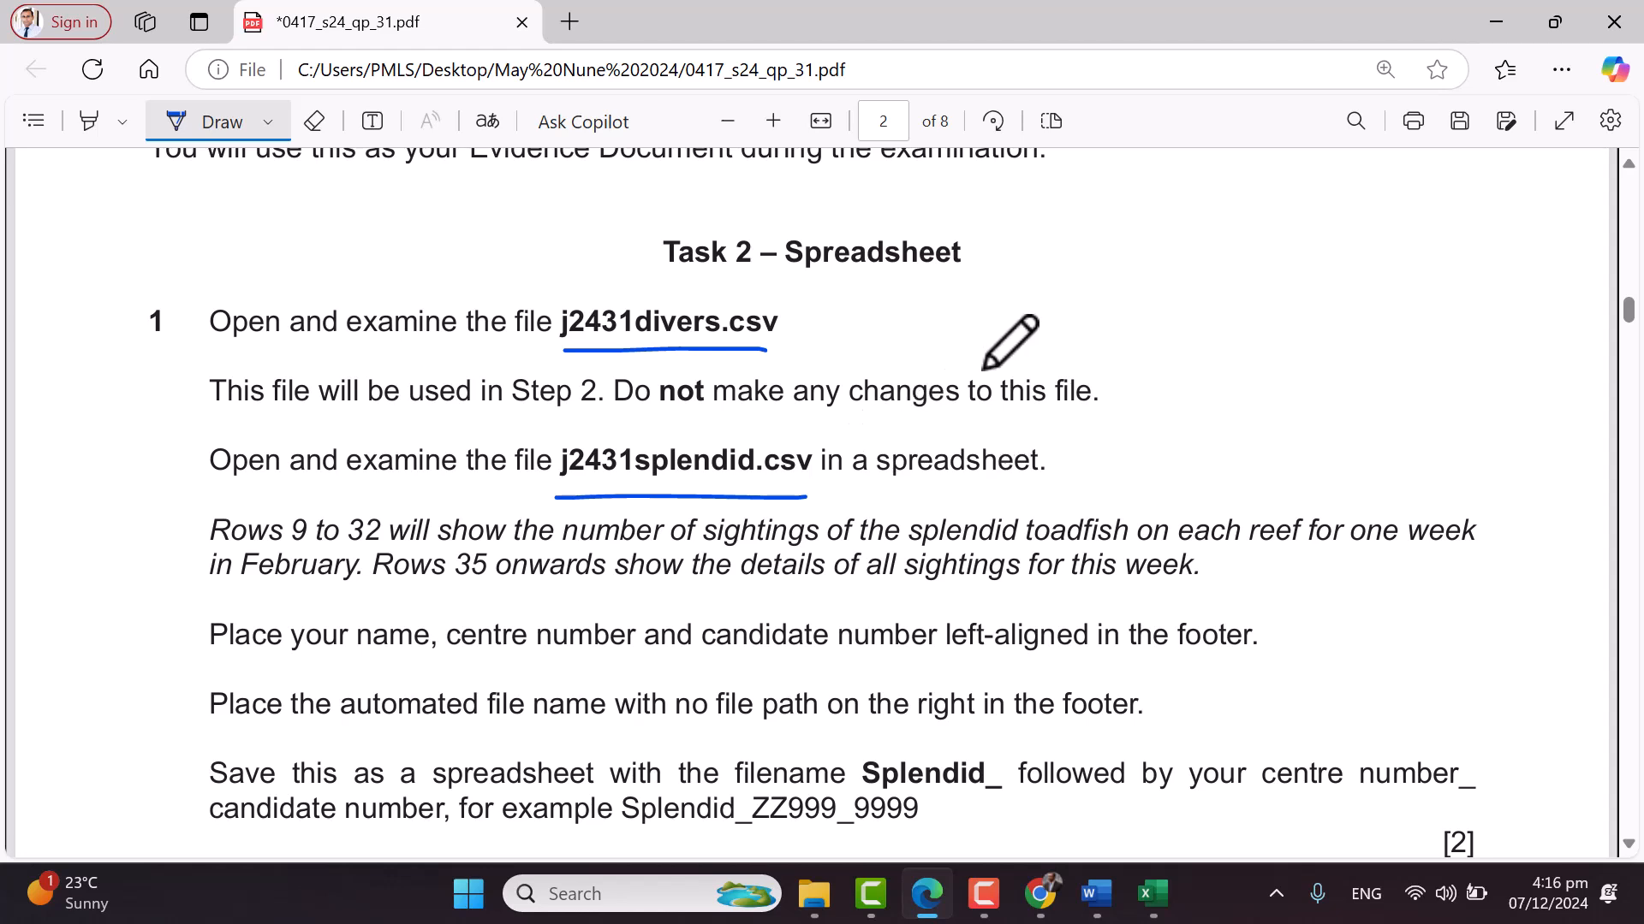
{"action": "scroll", "coordinate": [982, 370], "scroll_direction": "down", "scroll_amount": 1}
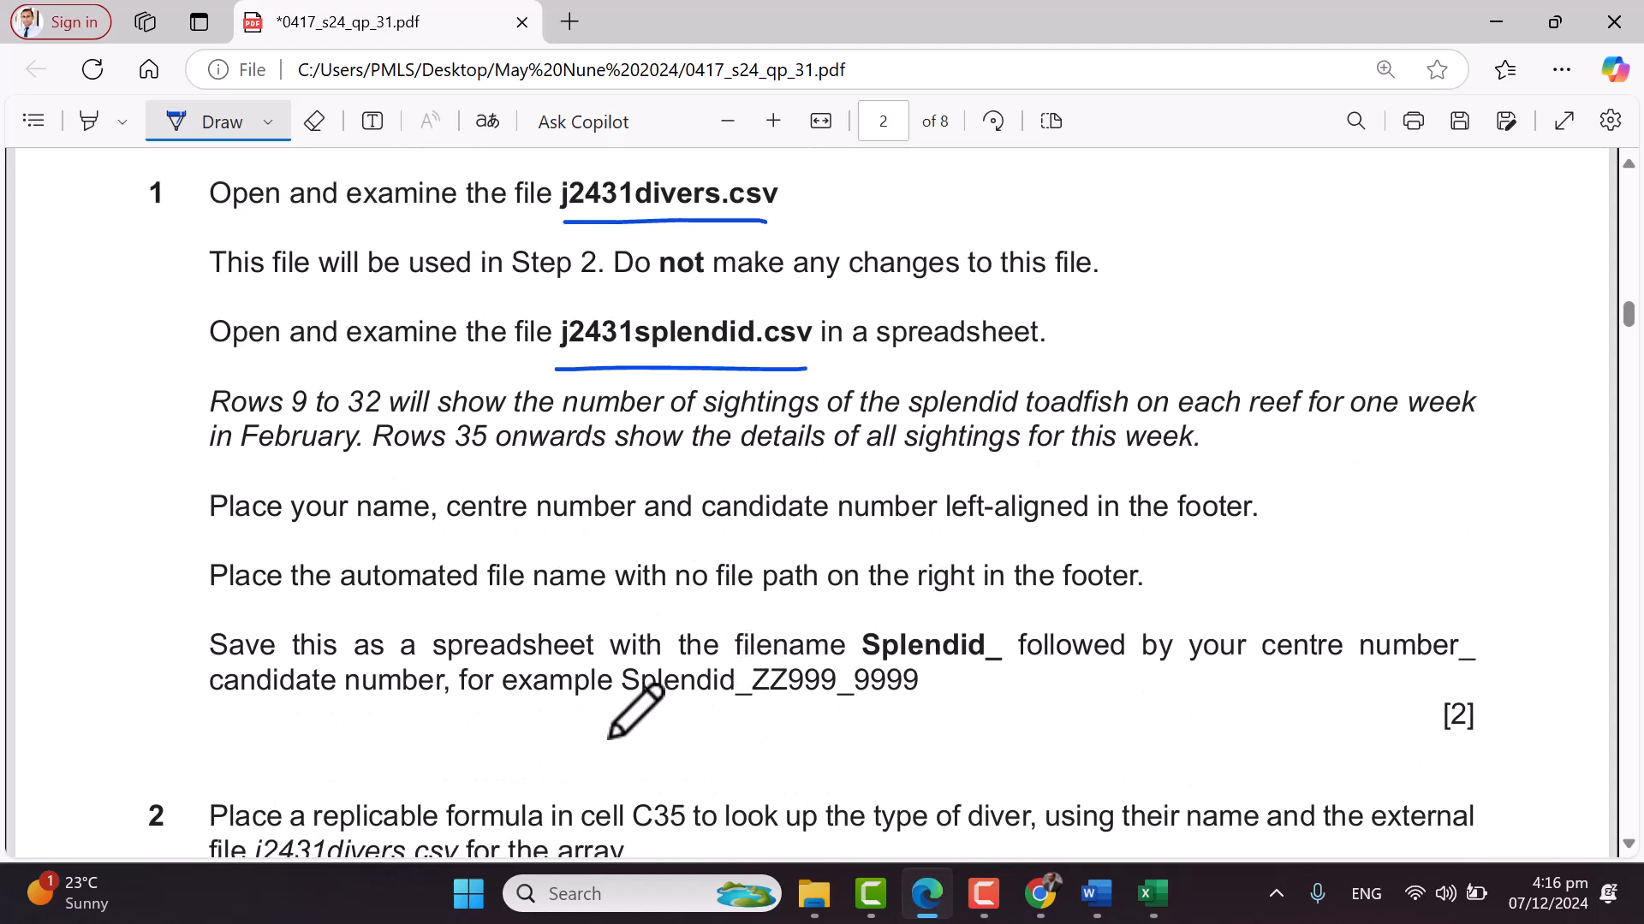
{"action": "mouse_move", "coordinate": [608, 676]}
{"action": "left_mouse_down"}
{"action": "mouse_move", "coordinate": [662, 716]}
{"action": "mouse_move", "coordinate": [973, 696]}
{"action": "mouse_move", "coordinate": [869, 653]}
{"action": "mouse_move", "coordinate": [602, 664]}
{"action": "left_mouse_up"}
{"action": "left_click_drag", "start_coordinate": [832, 610], "coordinate": [876, 606]}
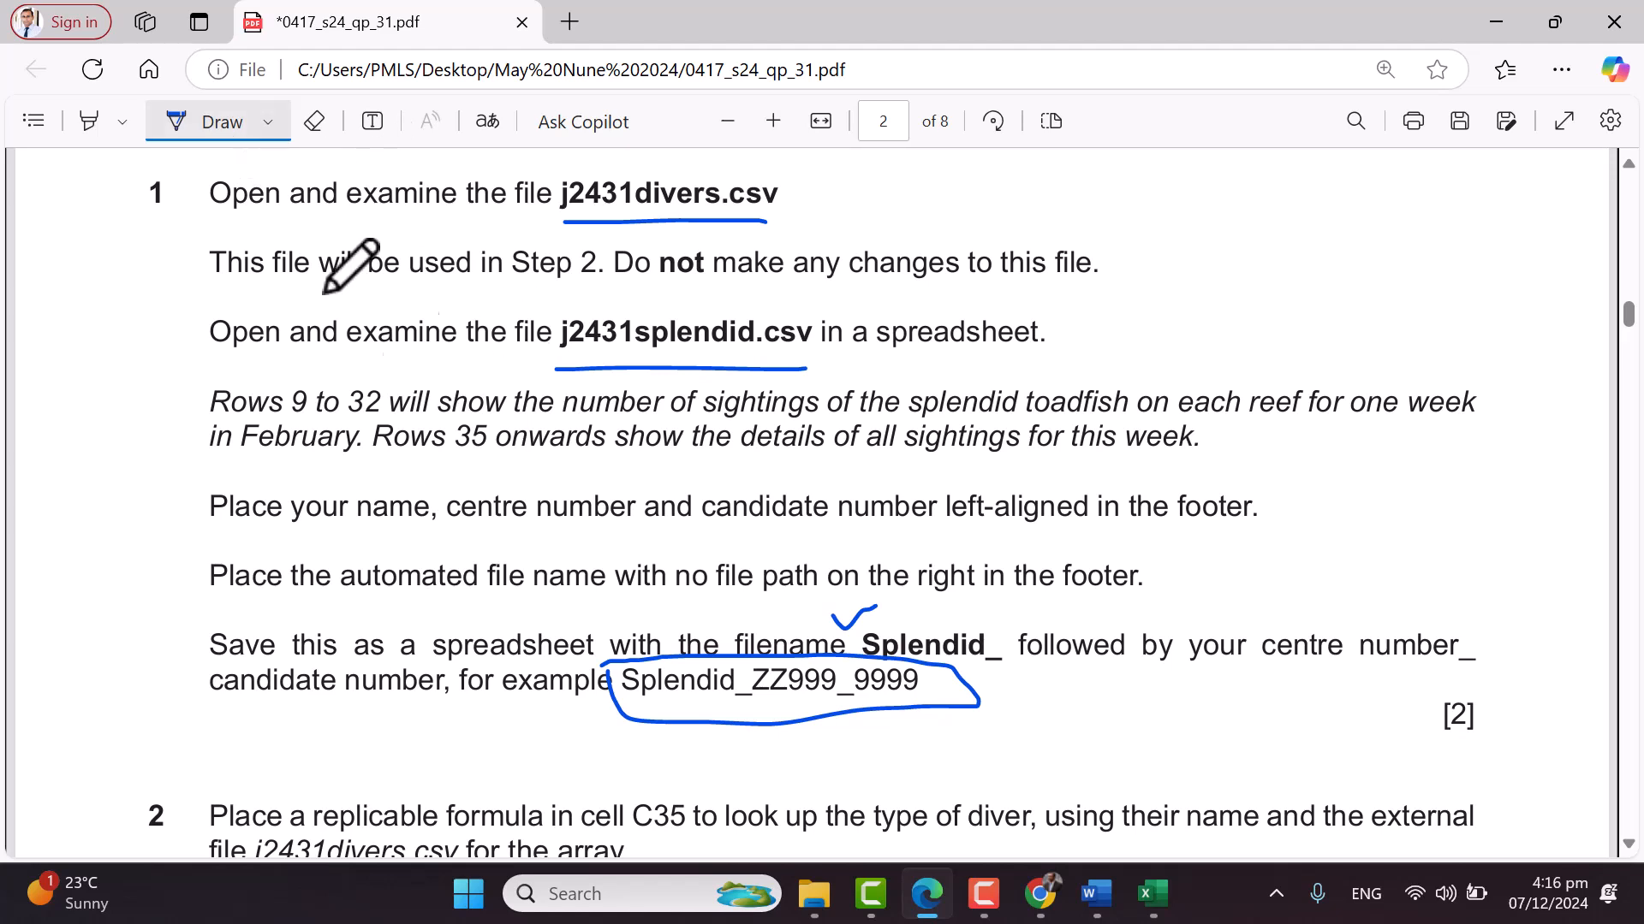
Turn off Draw and copy the word Splendid from the example filename
{"action": "left_click", "coordinate": [208, 127]}
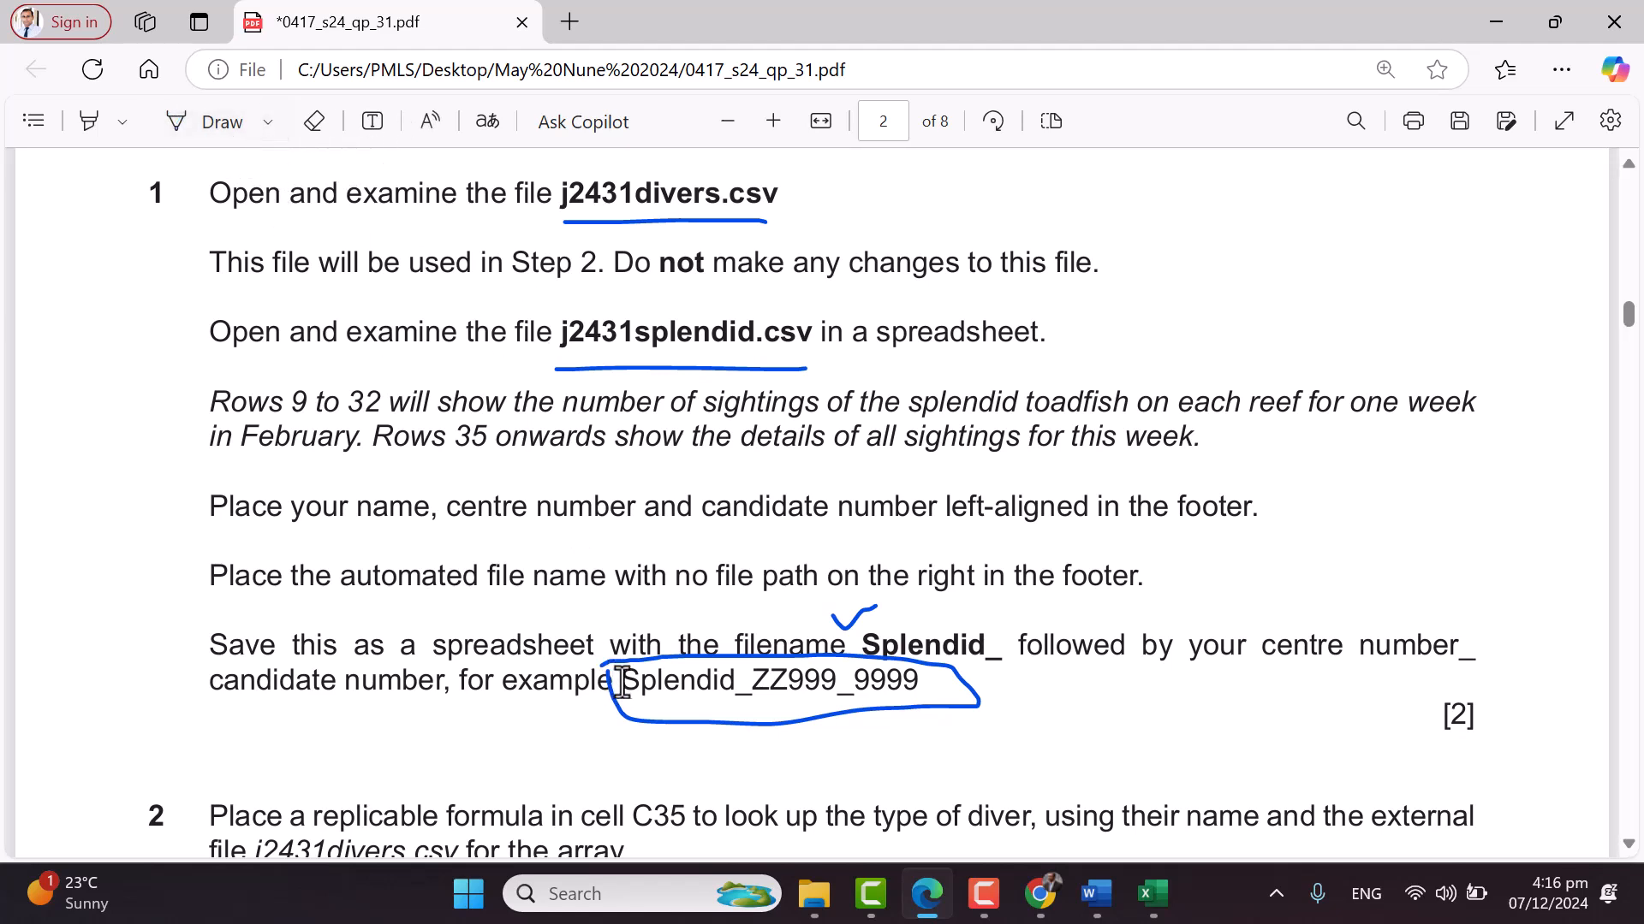
{"action": "left_click_drag", "start_coordinate": [623, 682], "coordinate": [746, 682]}
{"action": "right_click", "coordinate": [733, 683]}
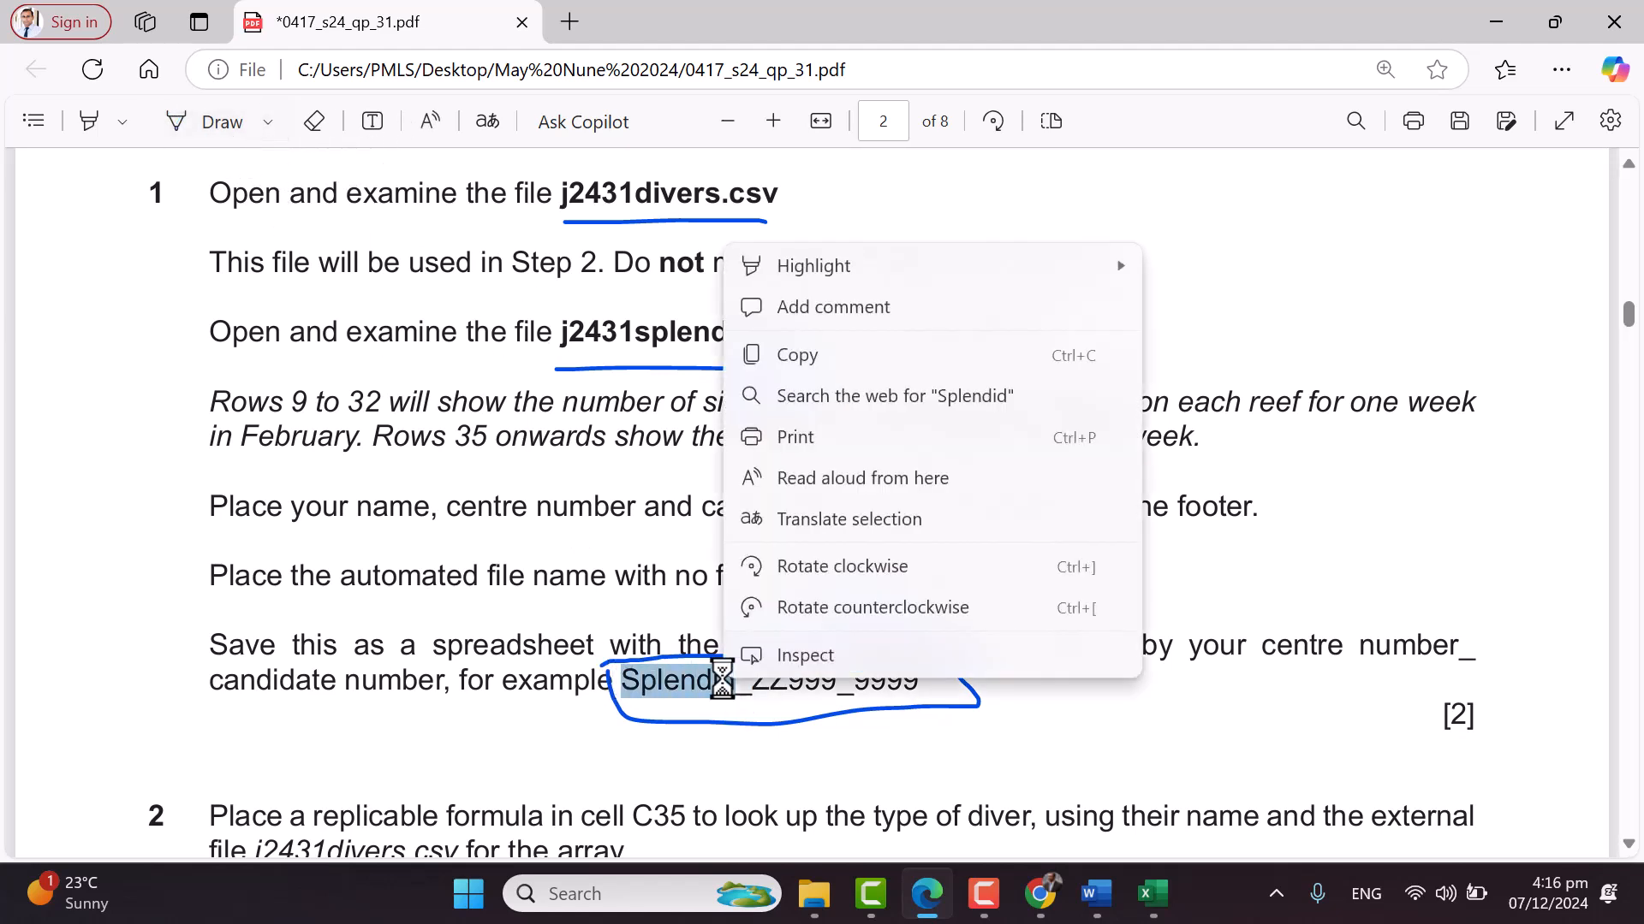
{"action": "left_click", "coordinate": [856, 352]}
{"action": "mouse_move", "coordinate": [1153, 894]}
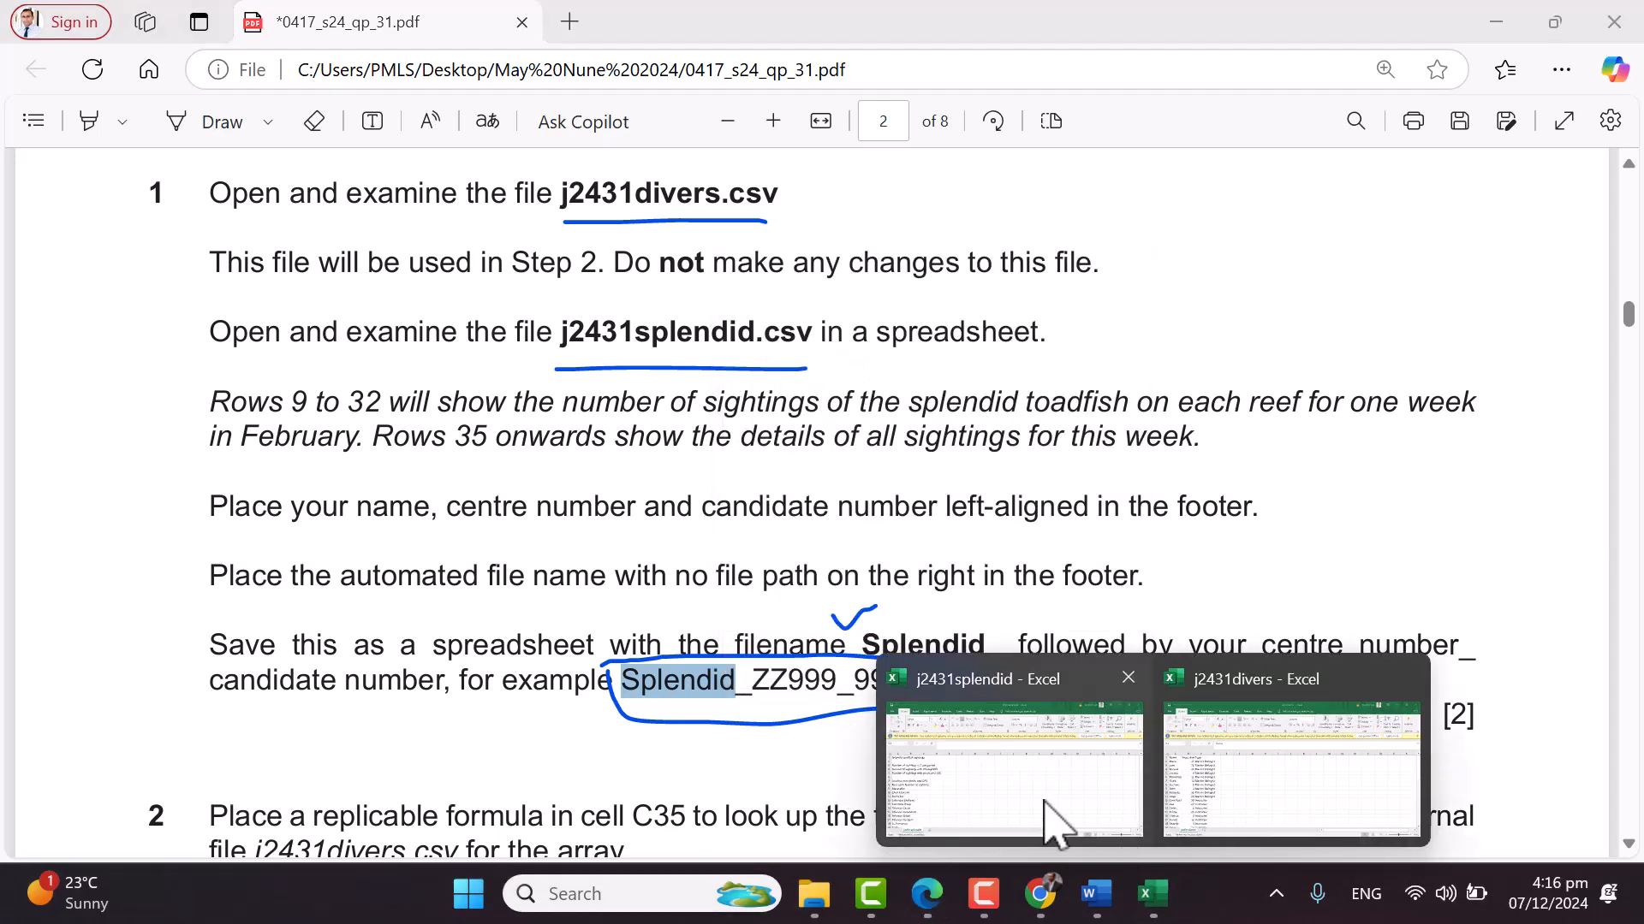
{"action": "left_click", "coordinate": [1090, 836]}
Save the splendid data into WorkArea in Excel Workbook format as Splendid_ with centre and candidate numbers
{"action": "left_click", "coordinate": [45, 67]}
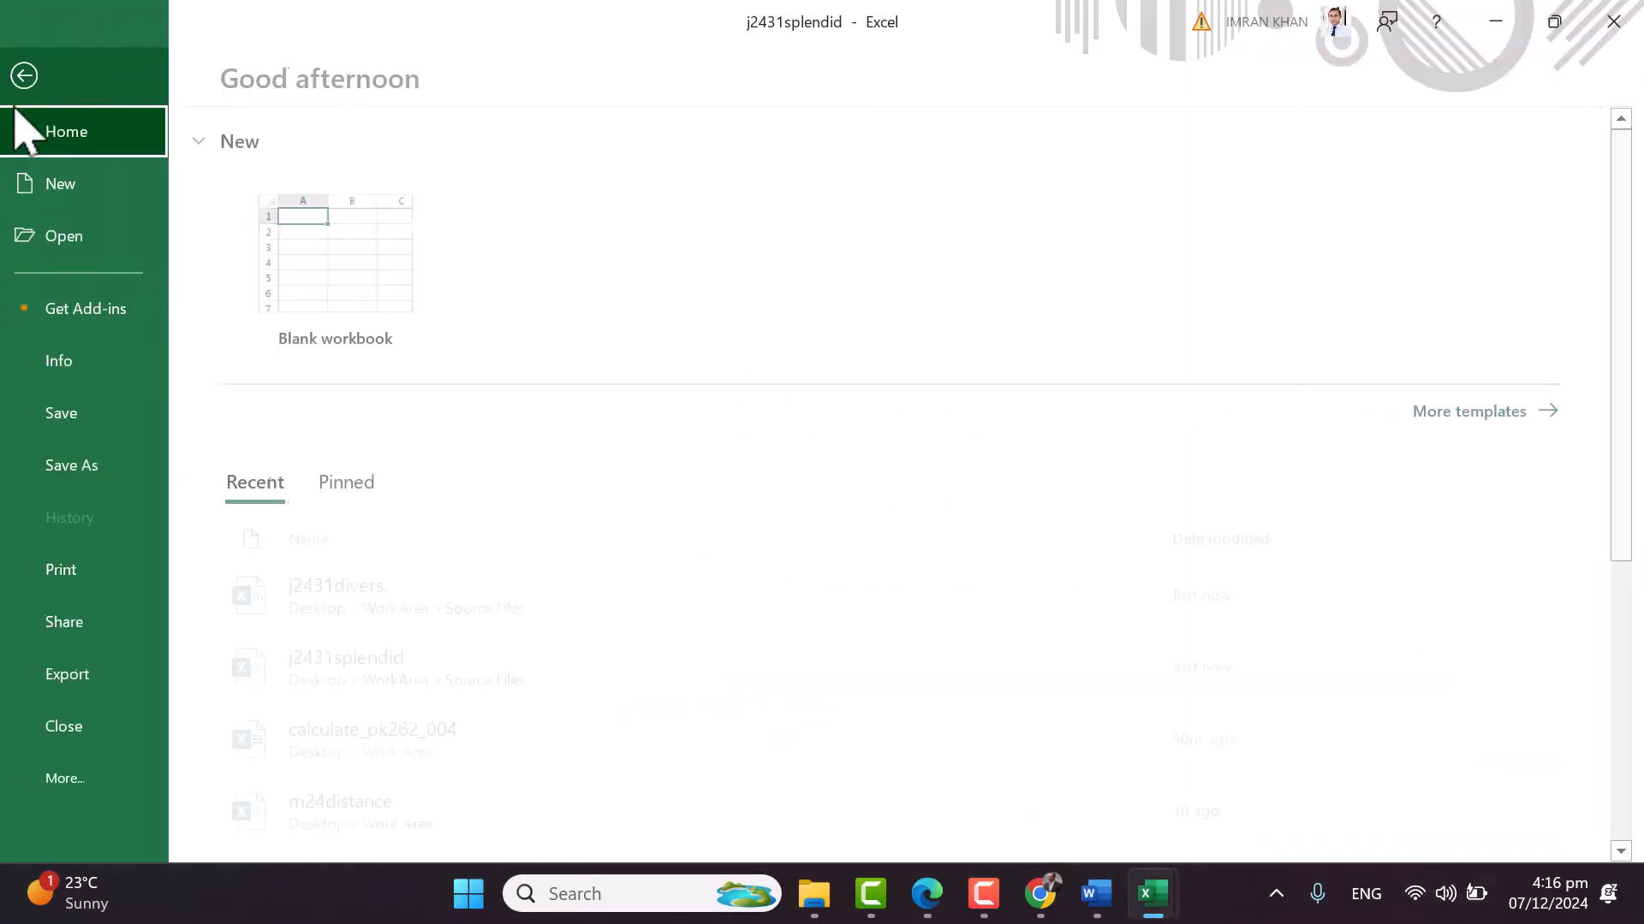
{"action": "left_click", "coordinate": [103, 475]}
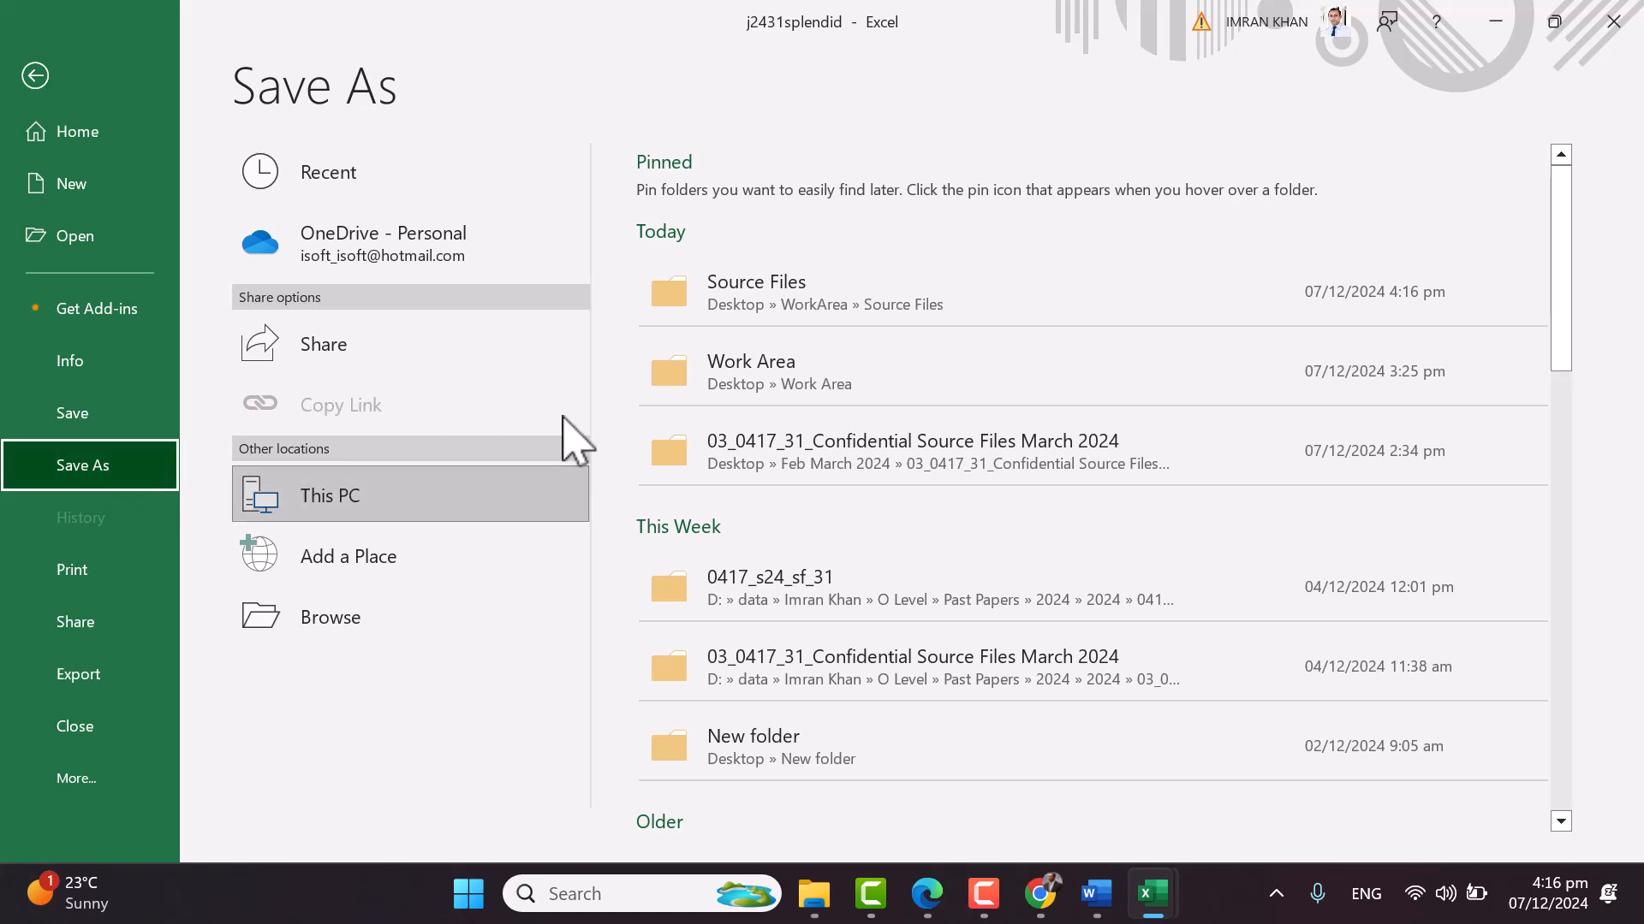
{"action": "left_click", "coordinate": [373, 629]}
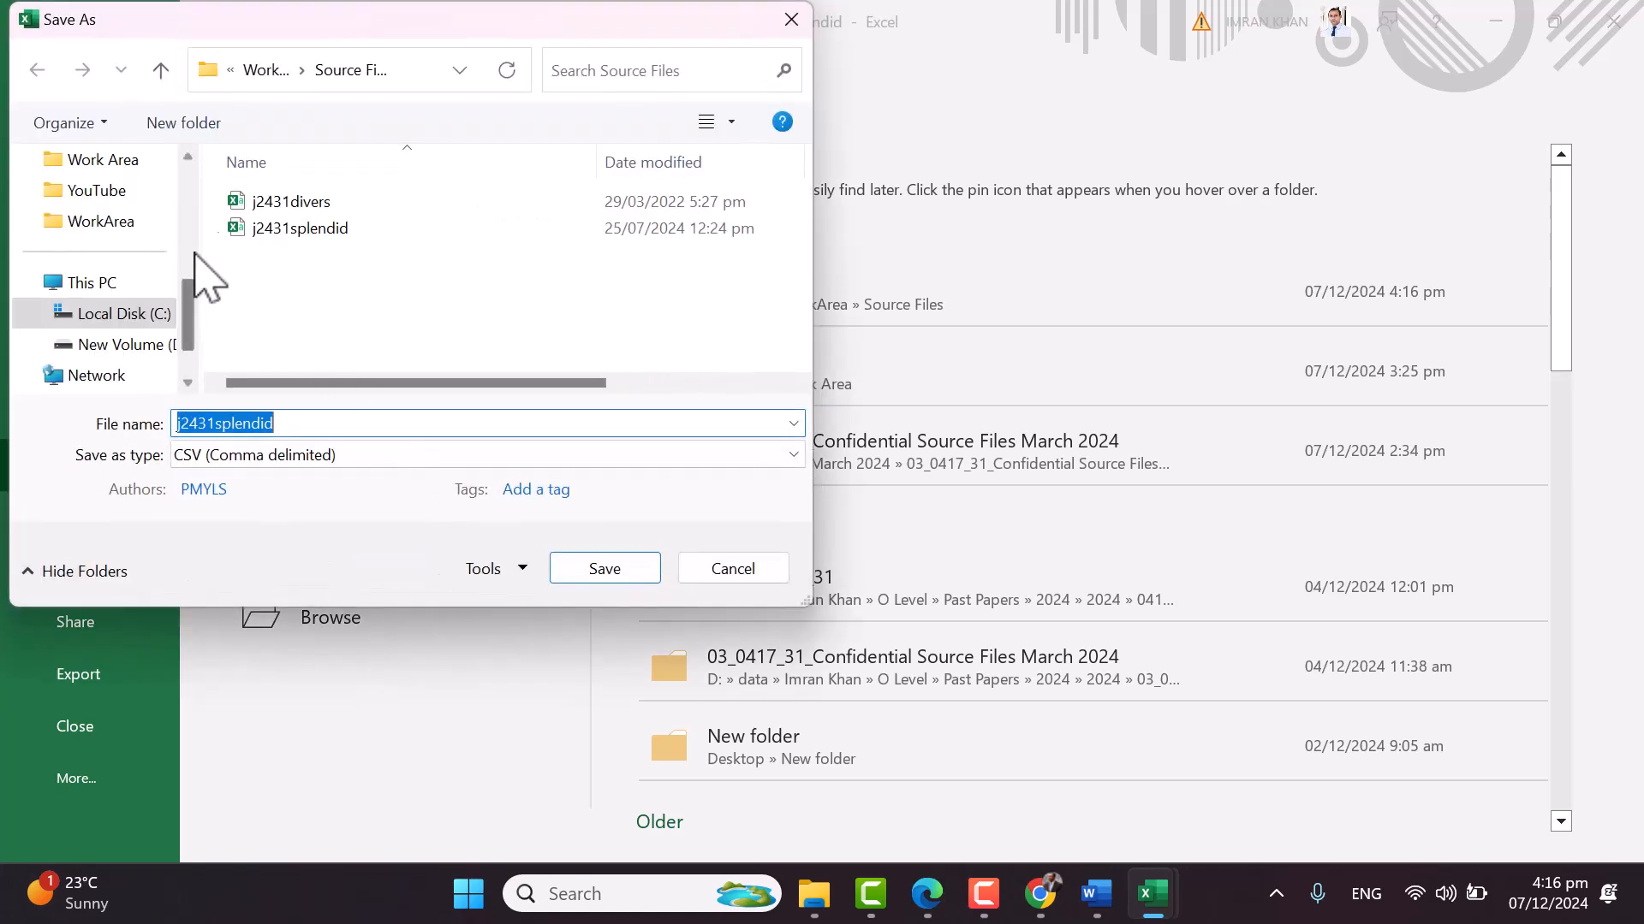
{"action": "left_click", "coordinate": [267, 70]}
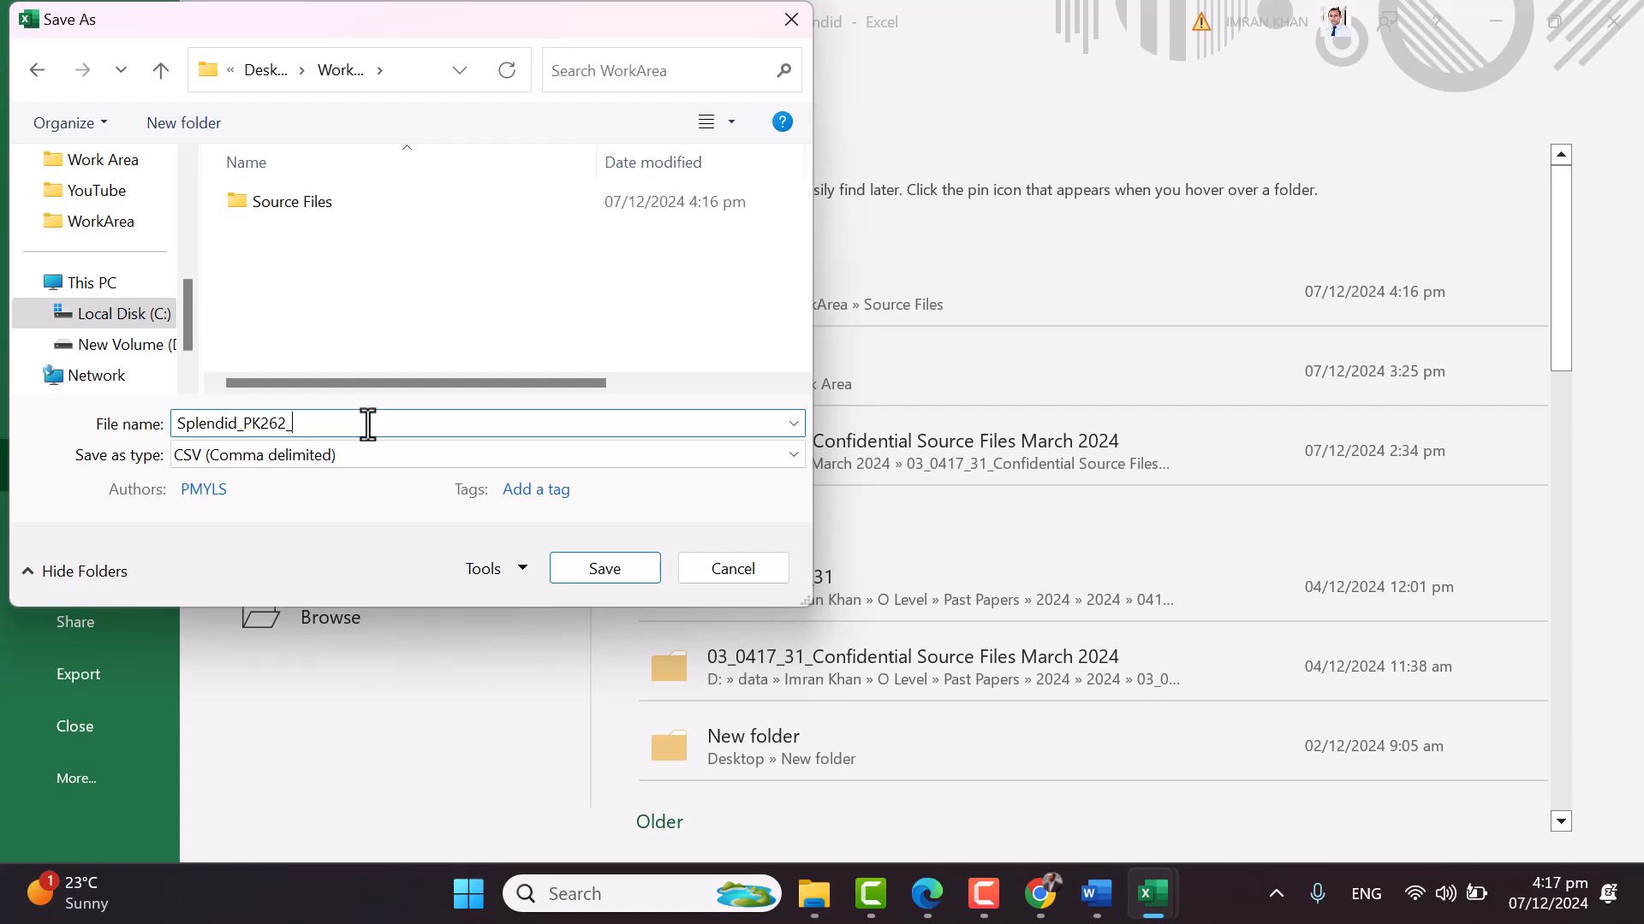
{"action": "left_click", "coordinate": [273, 456]}
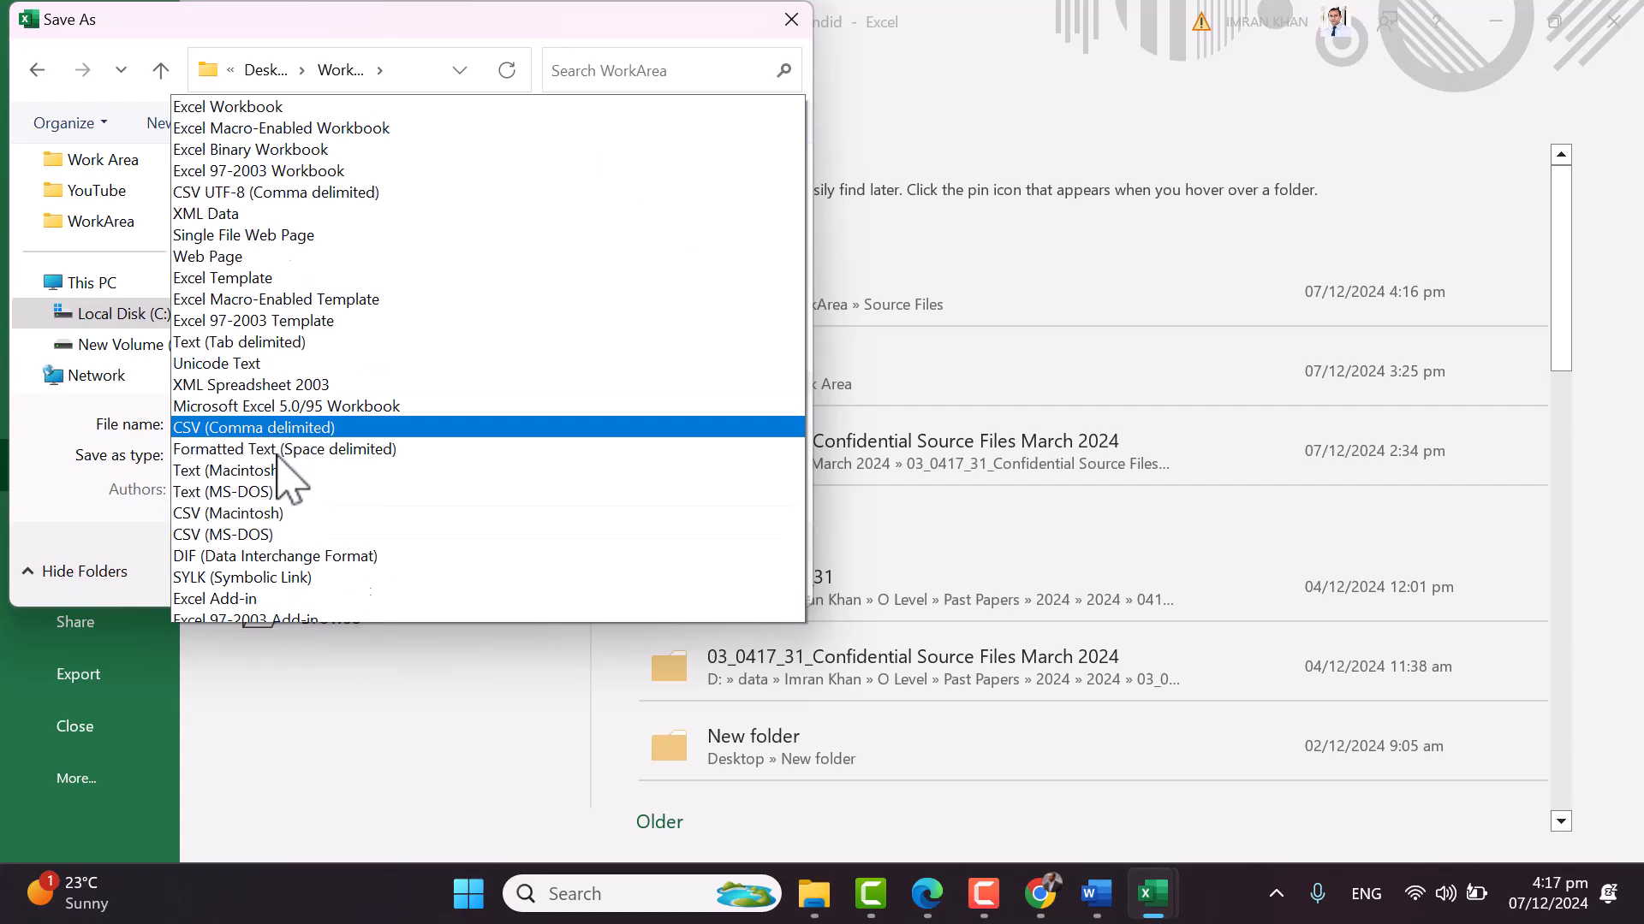
{"action": "left_click", "coordinate": [225, 14]}
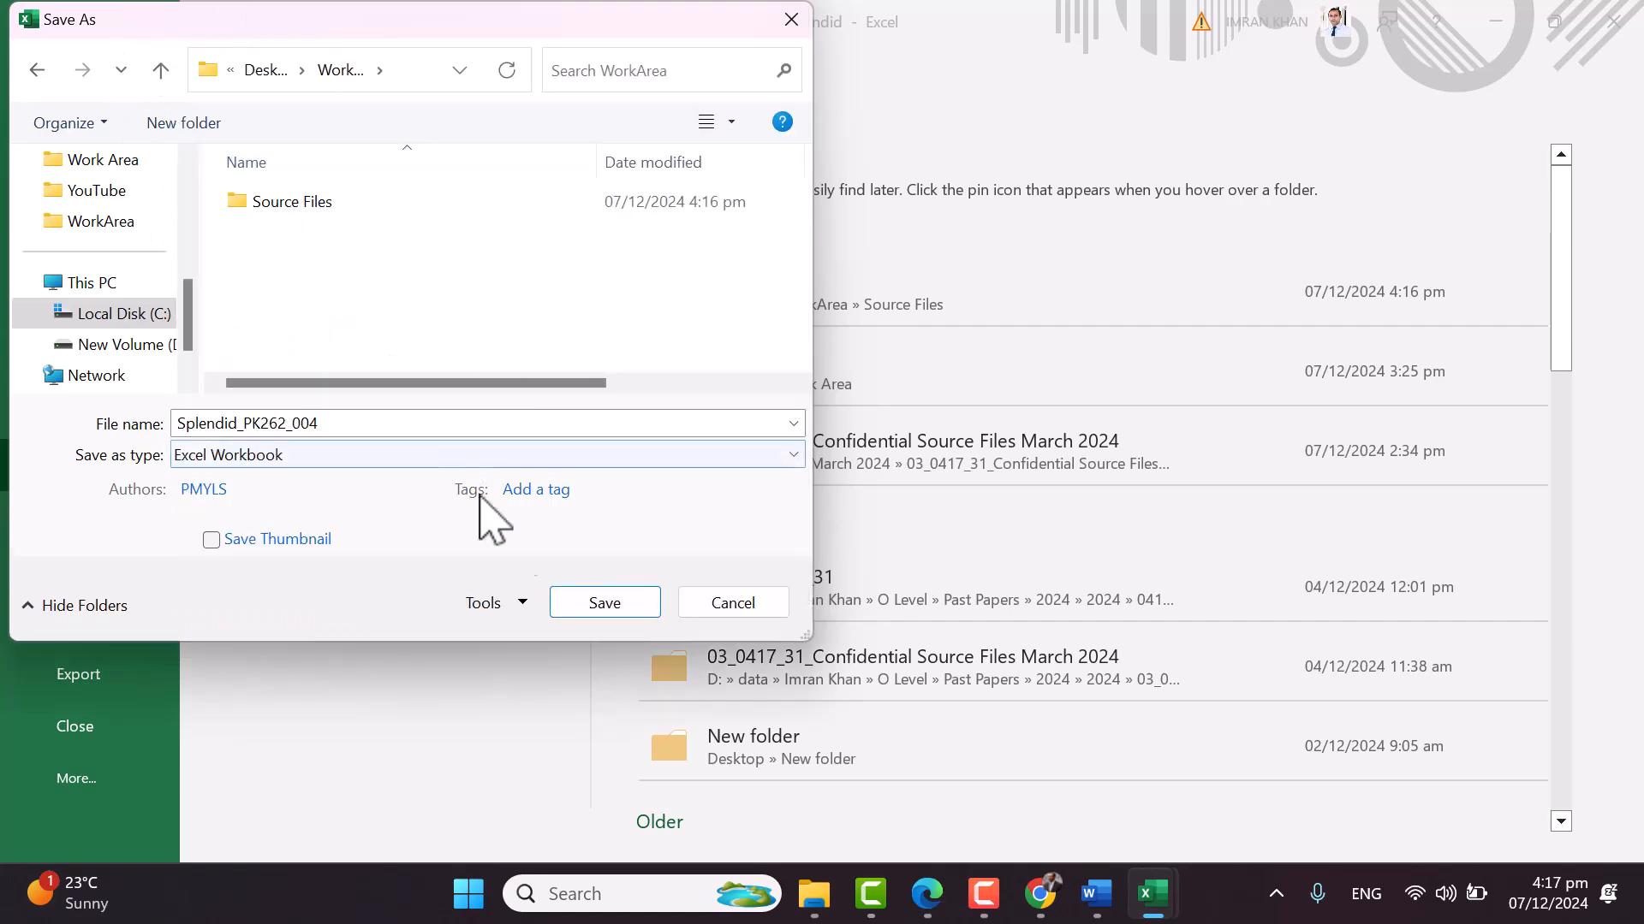
{"action": "left_click", "coordinate": [604, 604]}
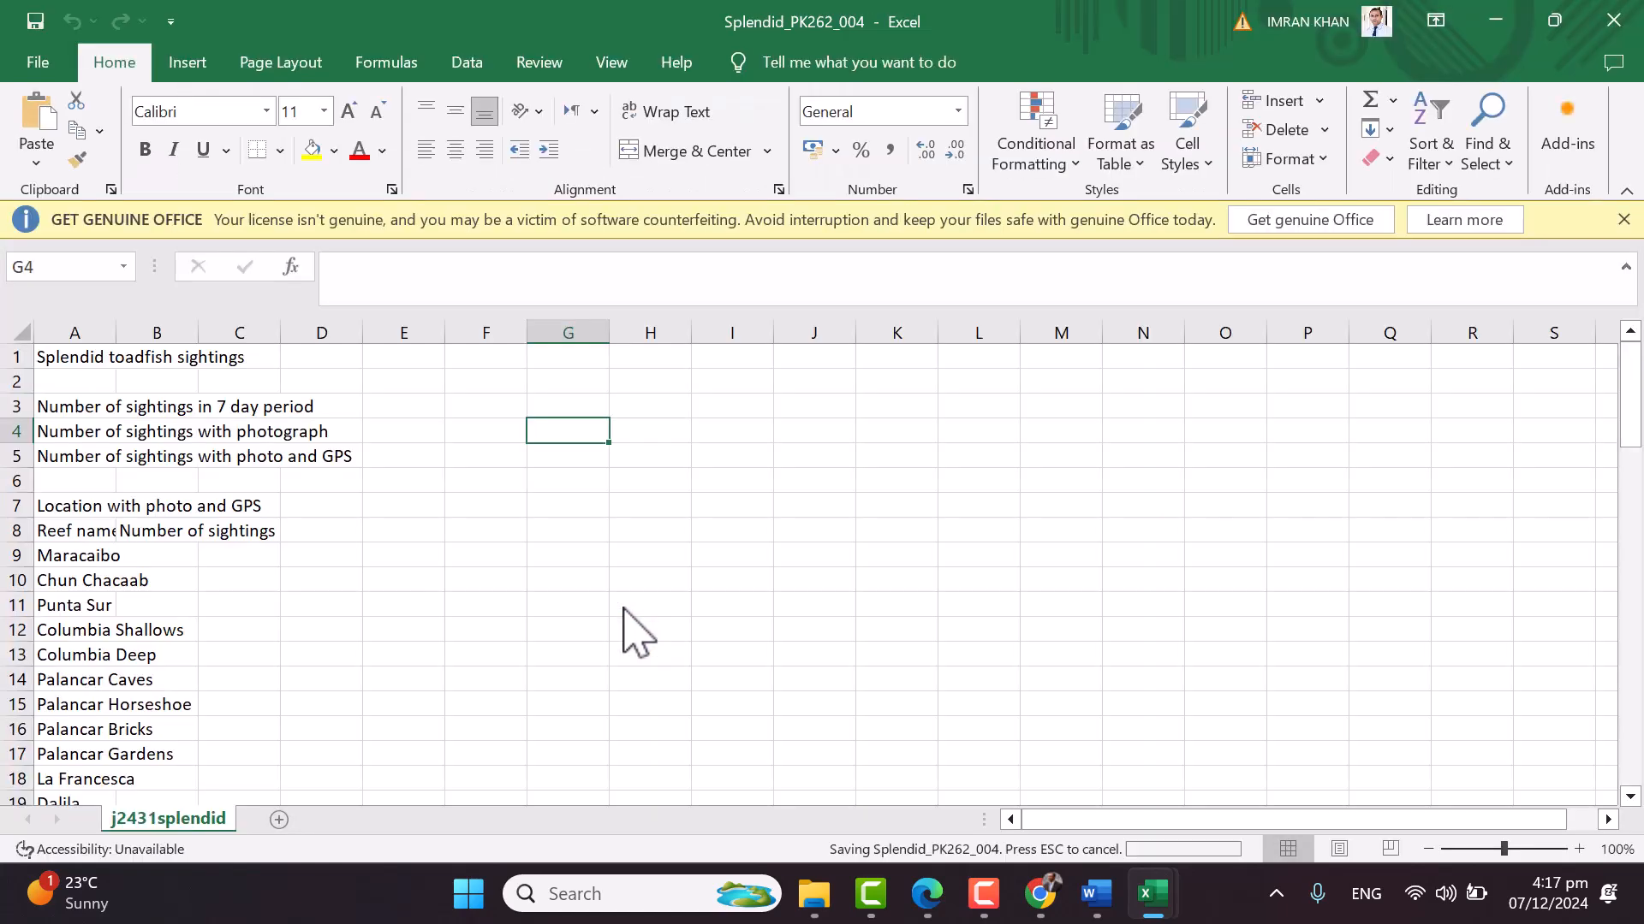
With the Edge Draw pen, mark 'and', 'reef', 'one week', 'in February' and 'all sightings for this week'
{"action": "left_click", "coordinate": [927, 893]}
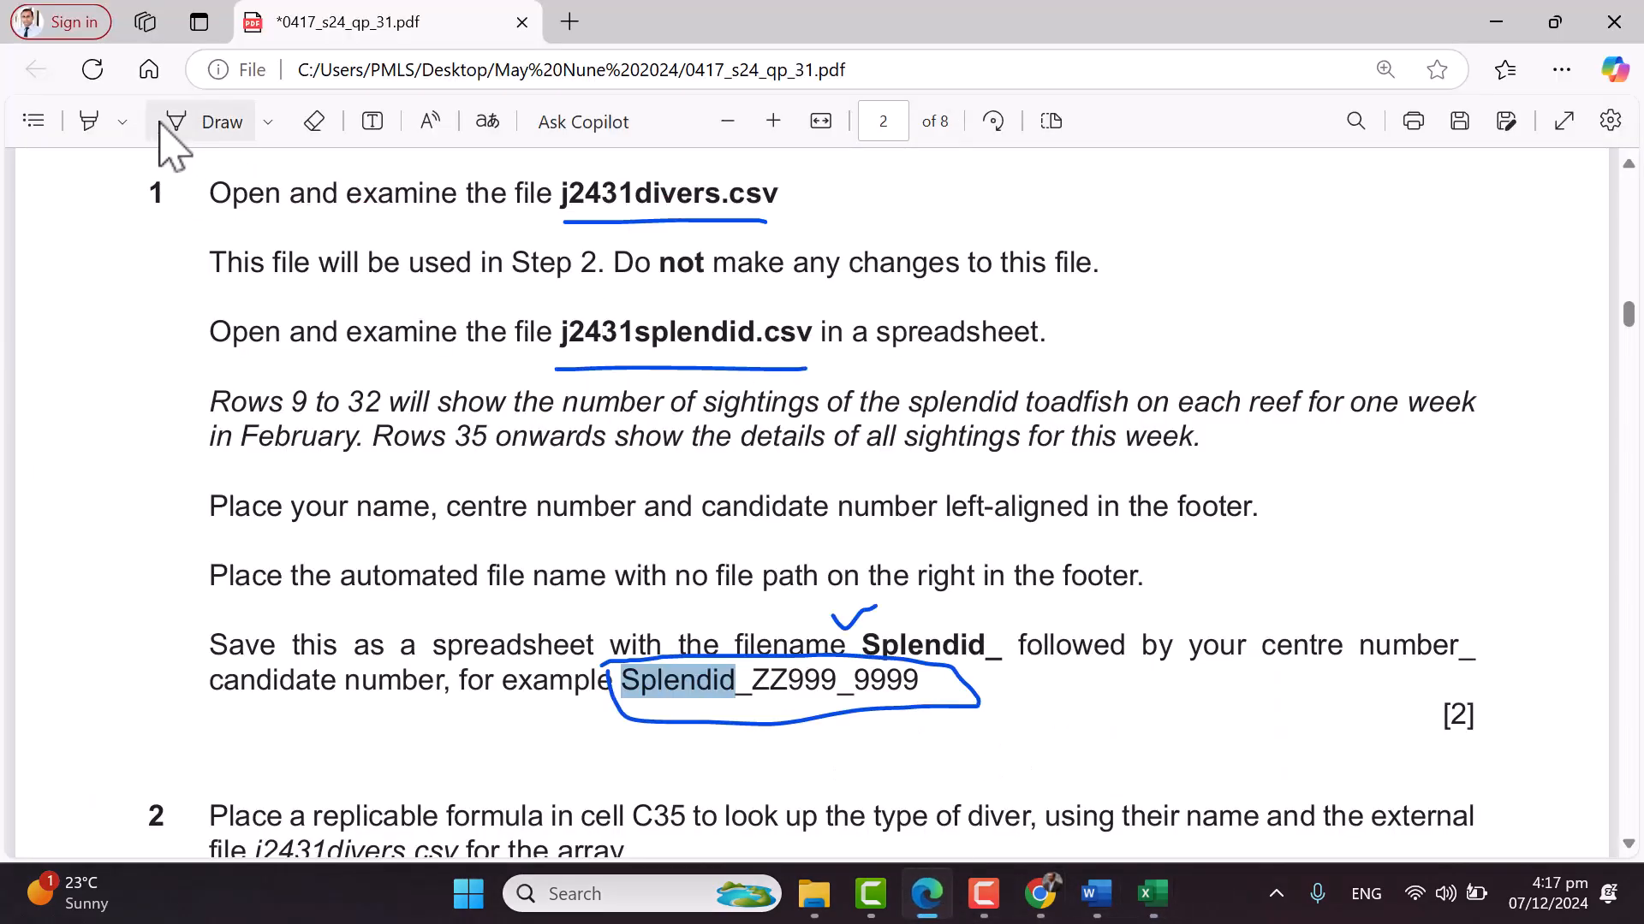
{"action": "left_click", "coordinate": [190, 122]}
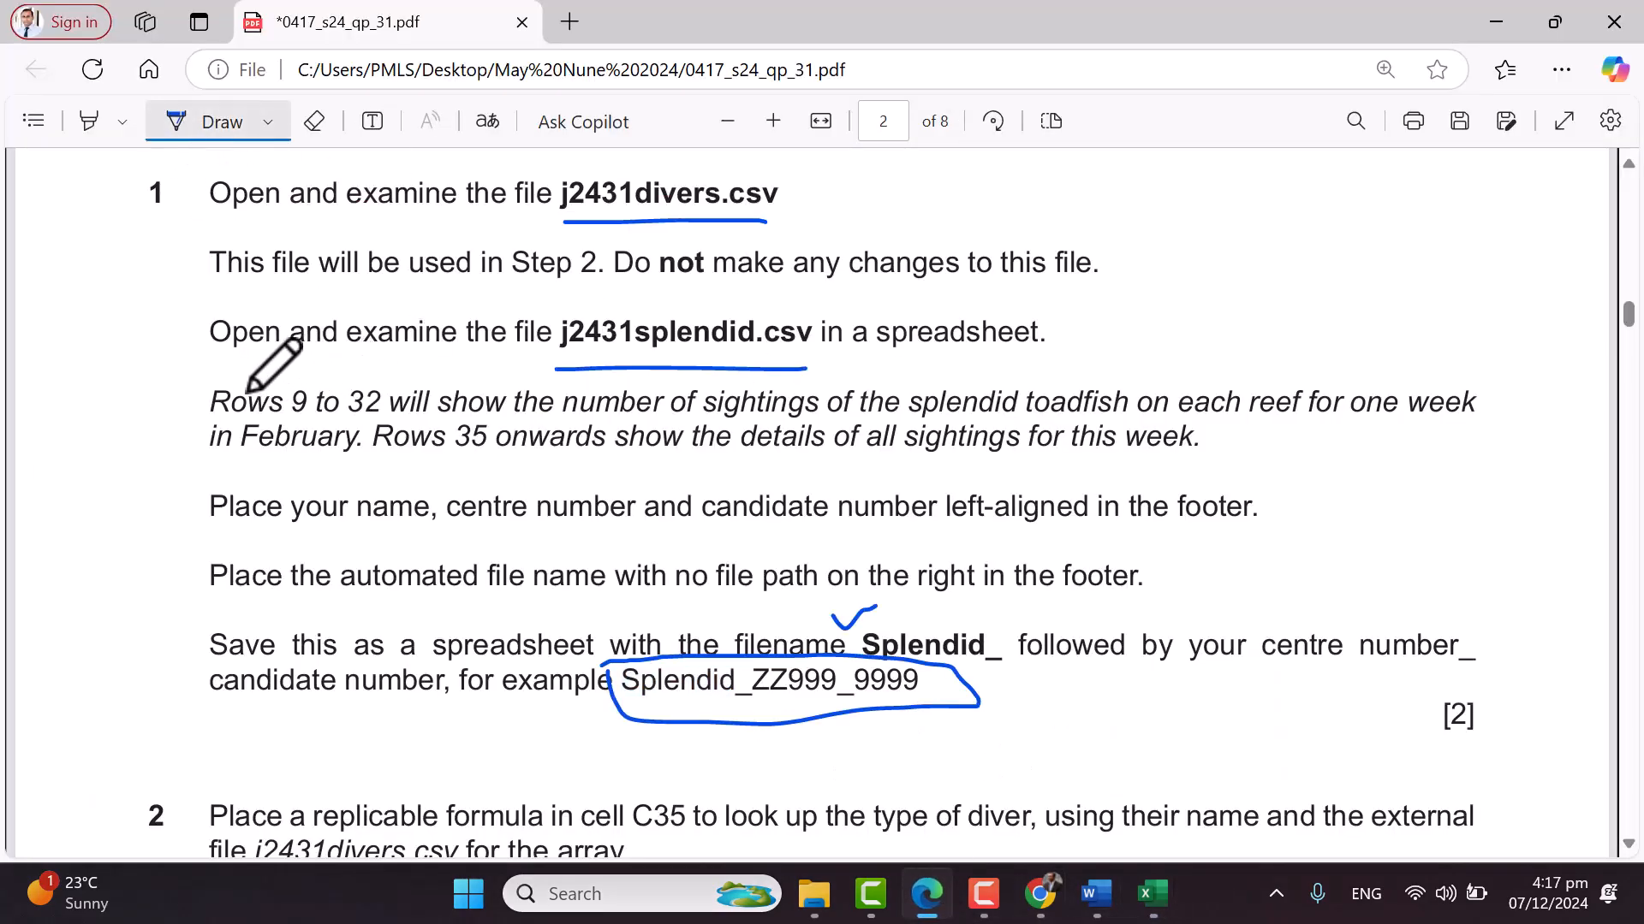
{"action": "left_click_drag", "start_coordinate": [292, 371], "coordinate": [316, 370]}
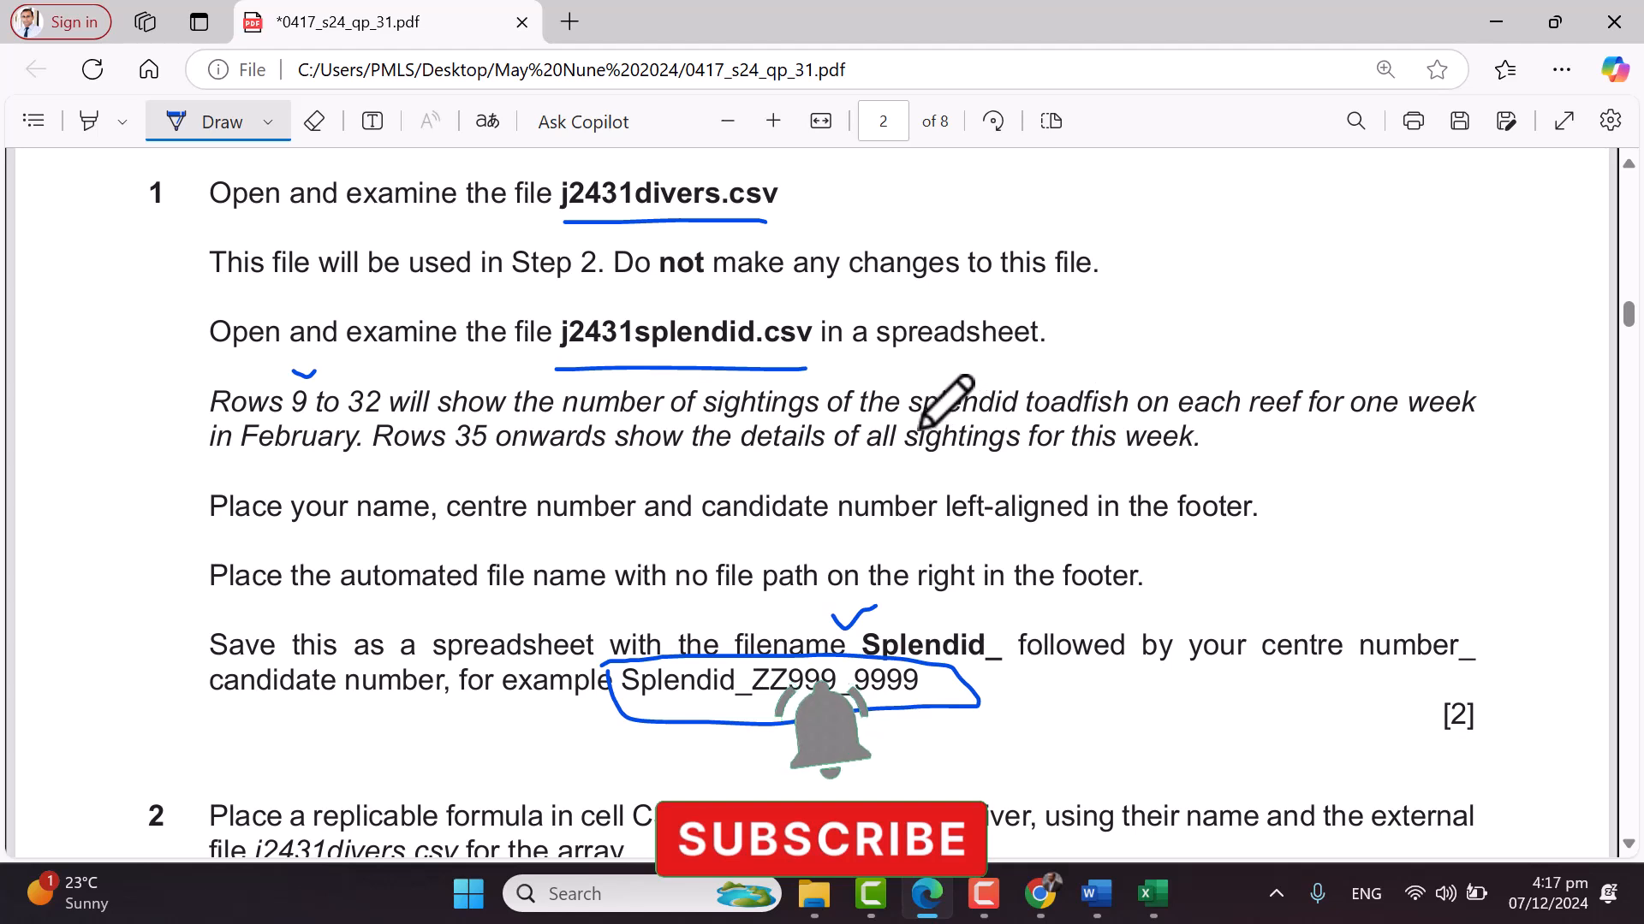
{"action": "mouse_move", "coordinate": [1151, 424]}
{"action": "left_mouse_down"}
{"action": "mouse_move", "coordinate": [1258, 421]}
{"action": "mouse_move", "coordinate": [1302, 350]}
{"action": "left_mouse_up"}
{"action": "left_click_drag", "start_coordinate": [1363, 428], "coordinate": [1460, 426]}
{"action": "left_click_drag", "start_coordinate": [208, 463], "coordinate": [474, 464]}
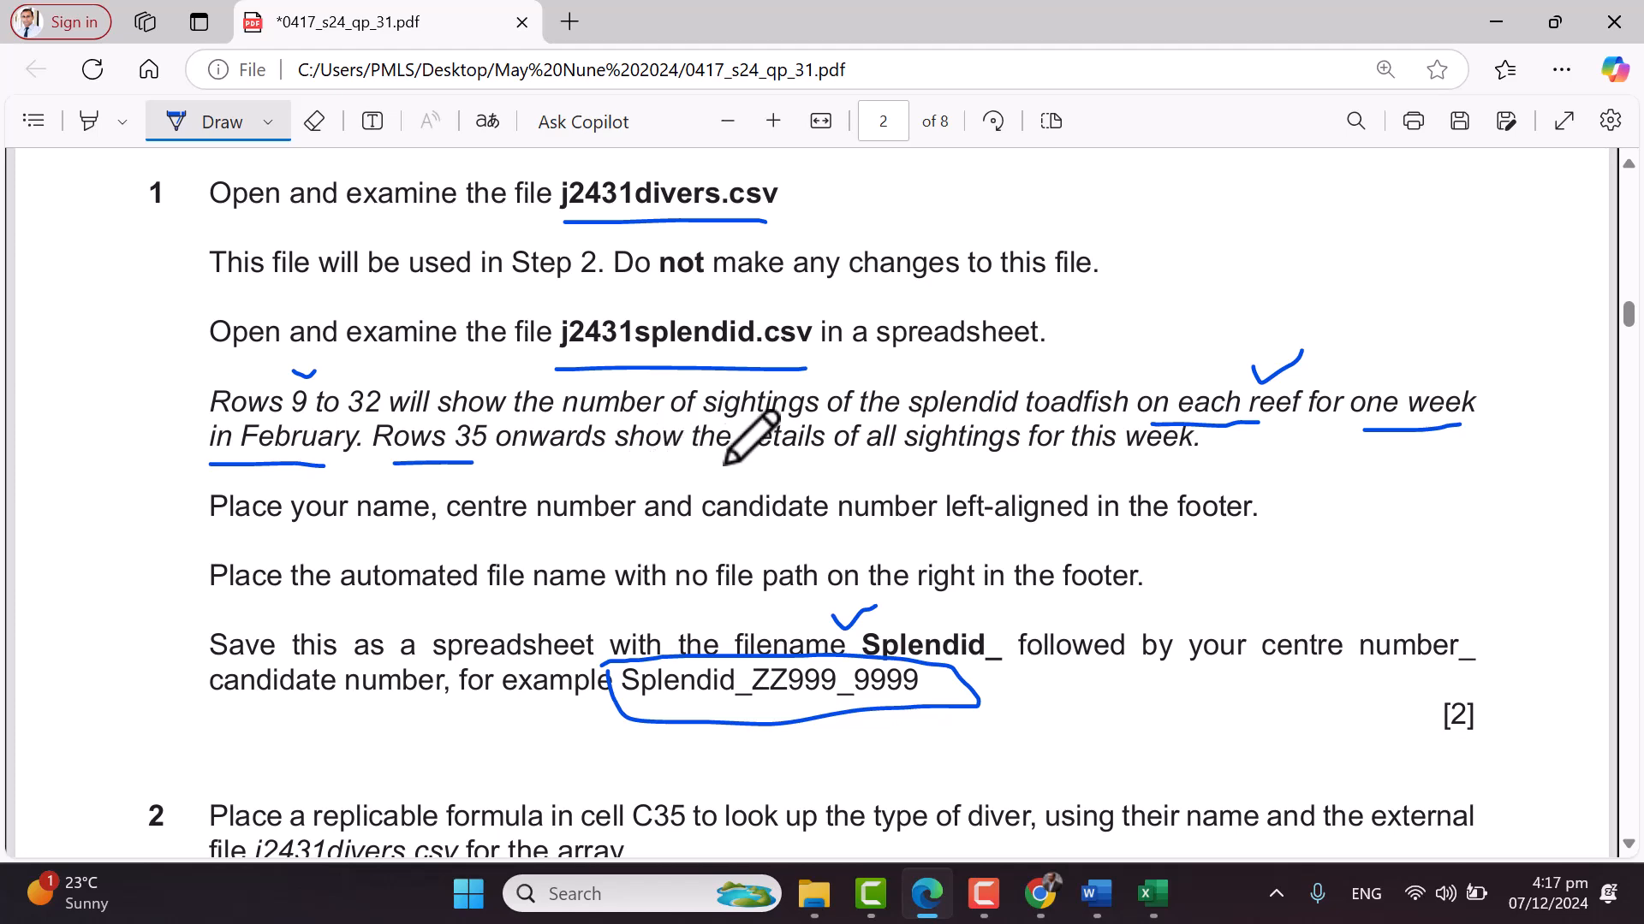
{"action": "left_click_drag", "start_coordinate": [870, 463], "coordinate": [1158, 456]}
Back in the Splendid workbook, select Maracaibo, the first reef name in the list
{"action": "mouse_move", "coordinate": [1152, 893]}
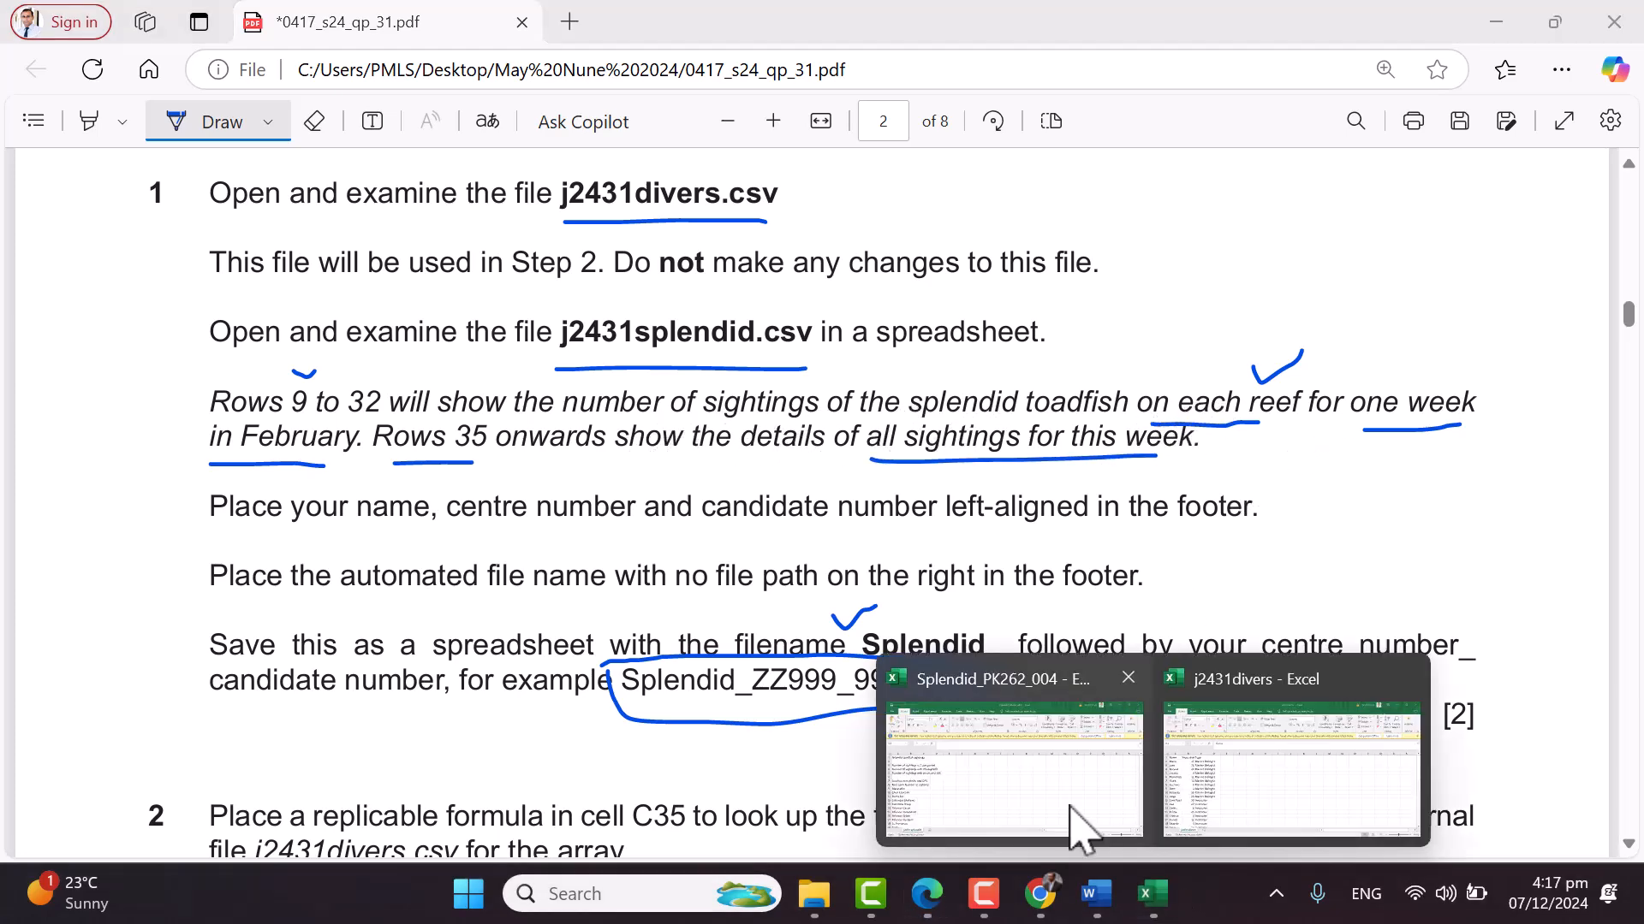
{"action": "left_click", "coordinate": [1079, 828]}
{"action": "left_click_drag", "start_coordinate": [46, 503], "coordinate": [69, 555]}
{"action": "left_click", "coordinate": [235, 561]}
{"action": "left_click", "coordinate": [96, 555]}
Select the reef list from row 9 downward
{"action": "scroll", "coordinate": [103, 555], "scroll_direction": "down", "scroll_amount": 1}
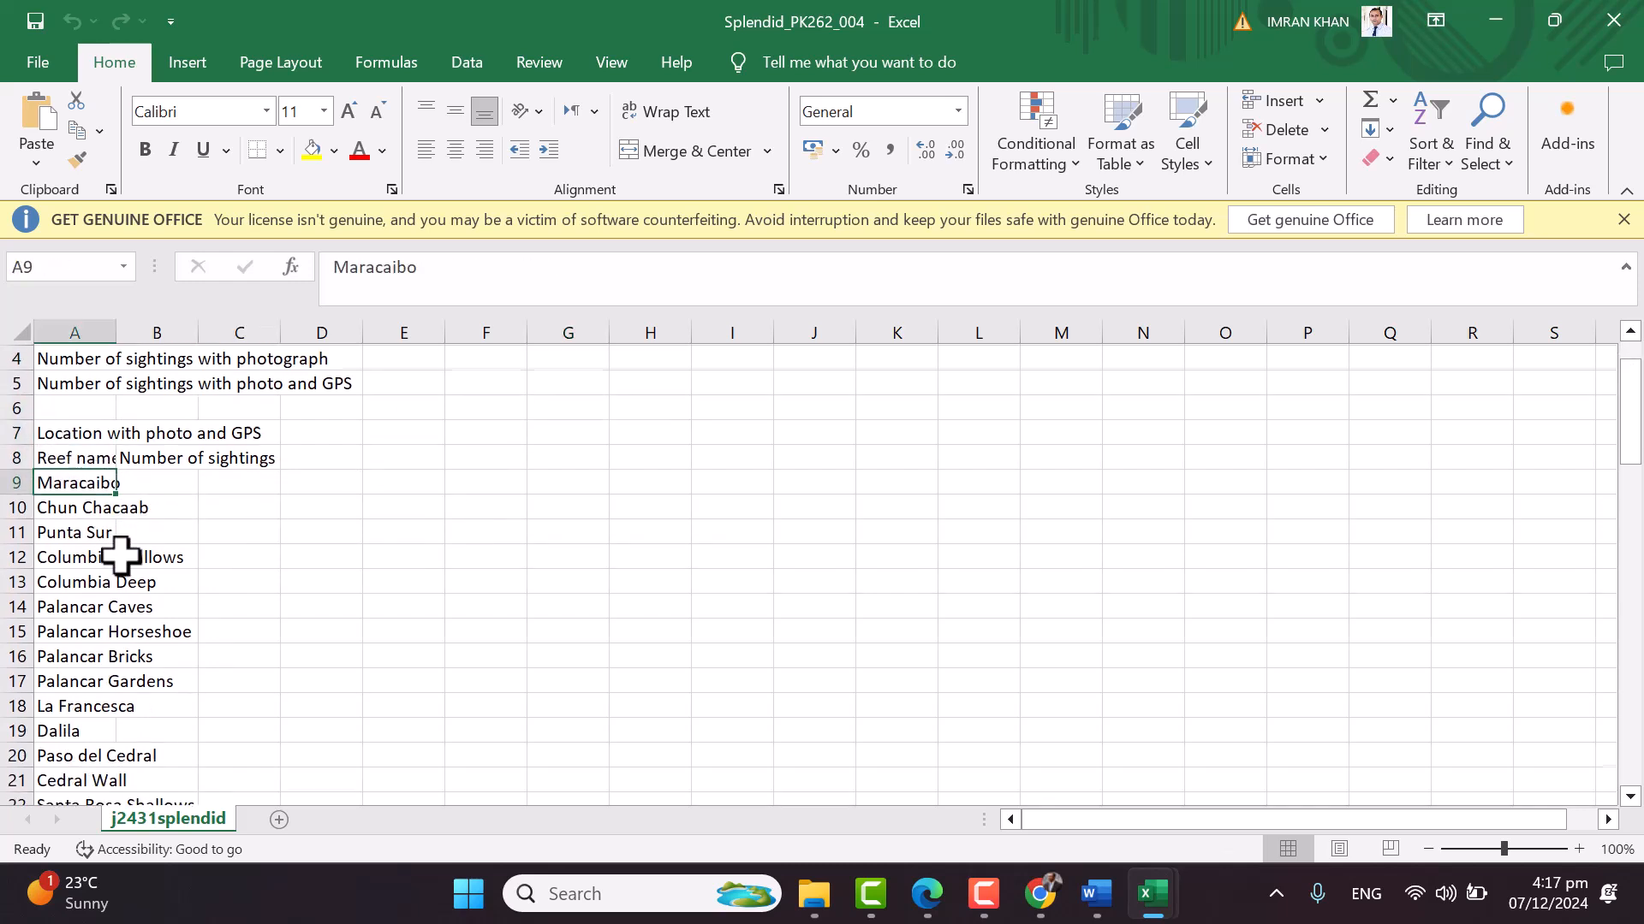
{"action": "left_click_drag", "start_coordinate": [178, 486], "coordinate": [103, 800]}
{"action": "scroll", "coordinate": [228, 711], "scroll_direction": "down", "scroll_amount": 3}
{"action": "scroll", "coordinate": [286, 654], "scroll_direction": "down", "scroll_amount": 4}
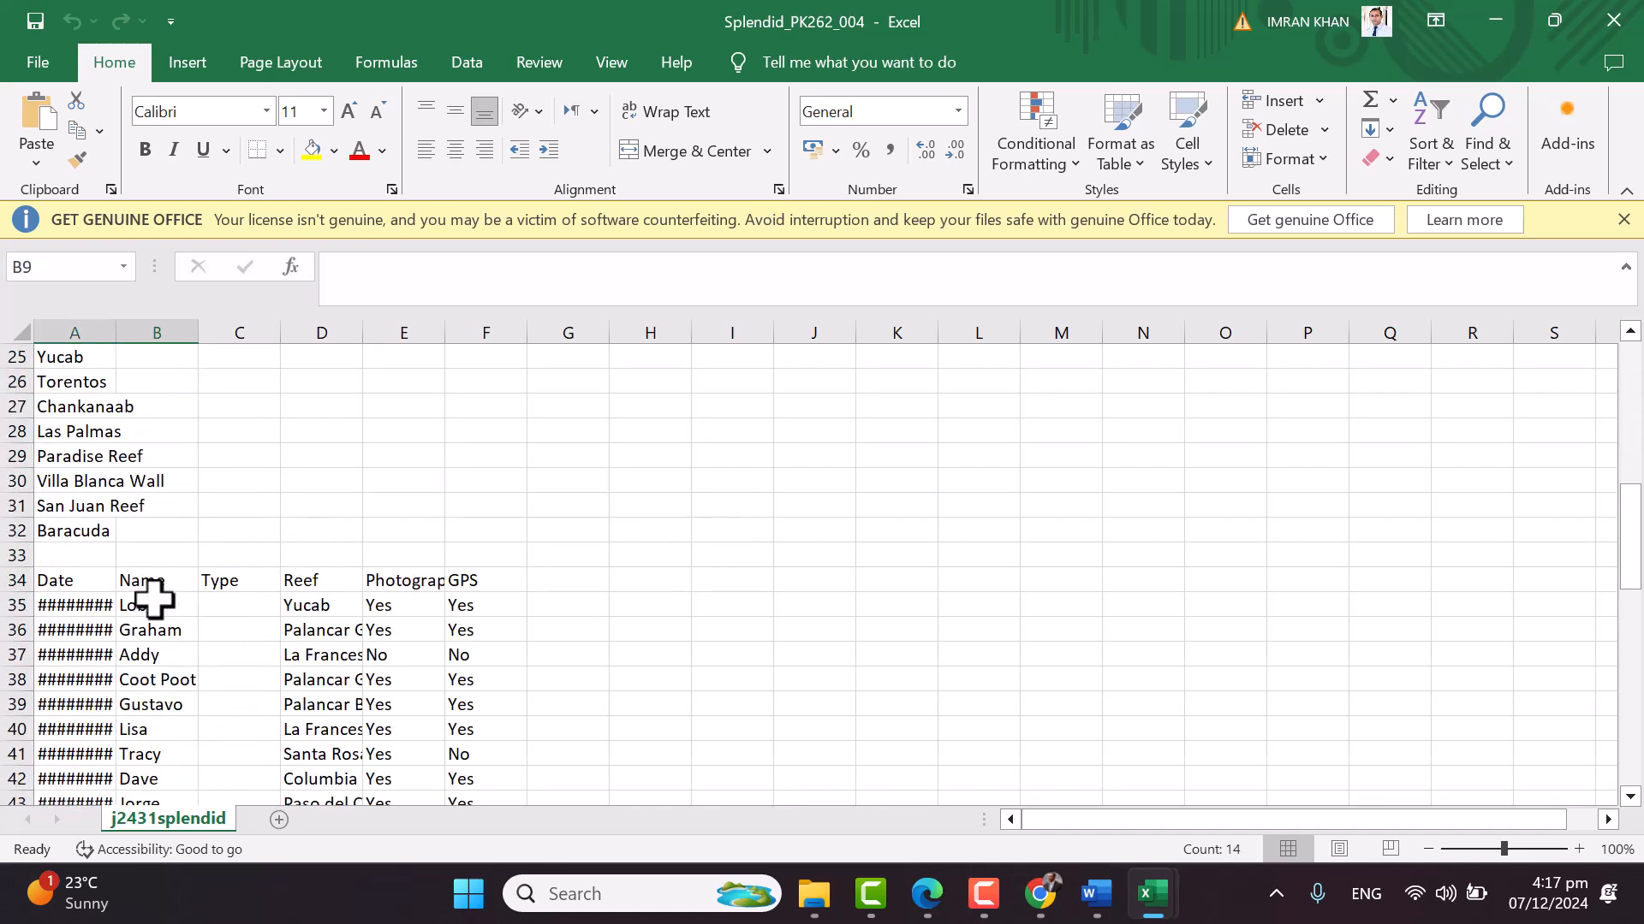
Auto-fit columns A, D, E, B and F to dates, reef names, Photographic evidence and GPS
{"action": "double_click", "coordinate": [116, 330]}
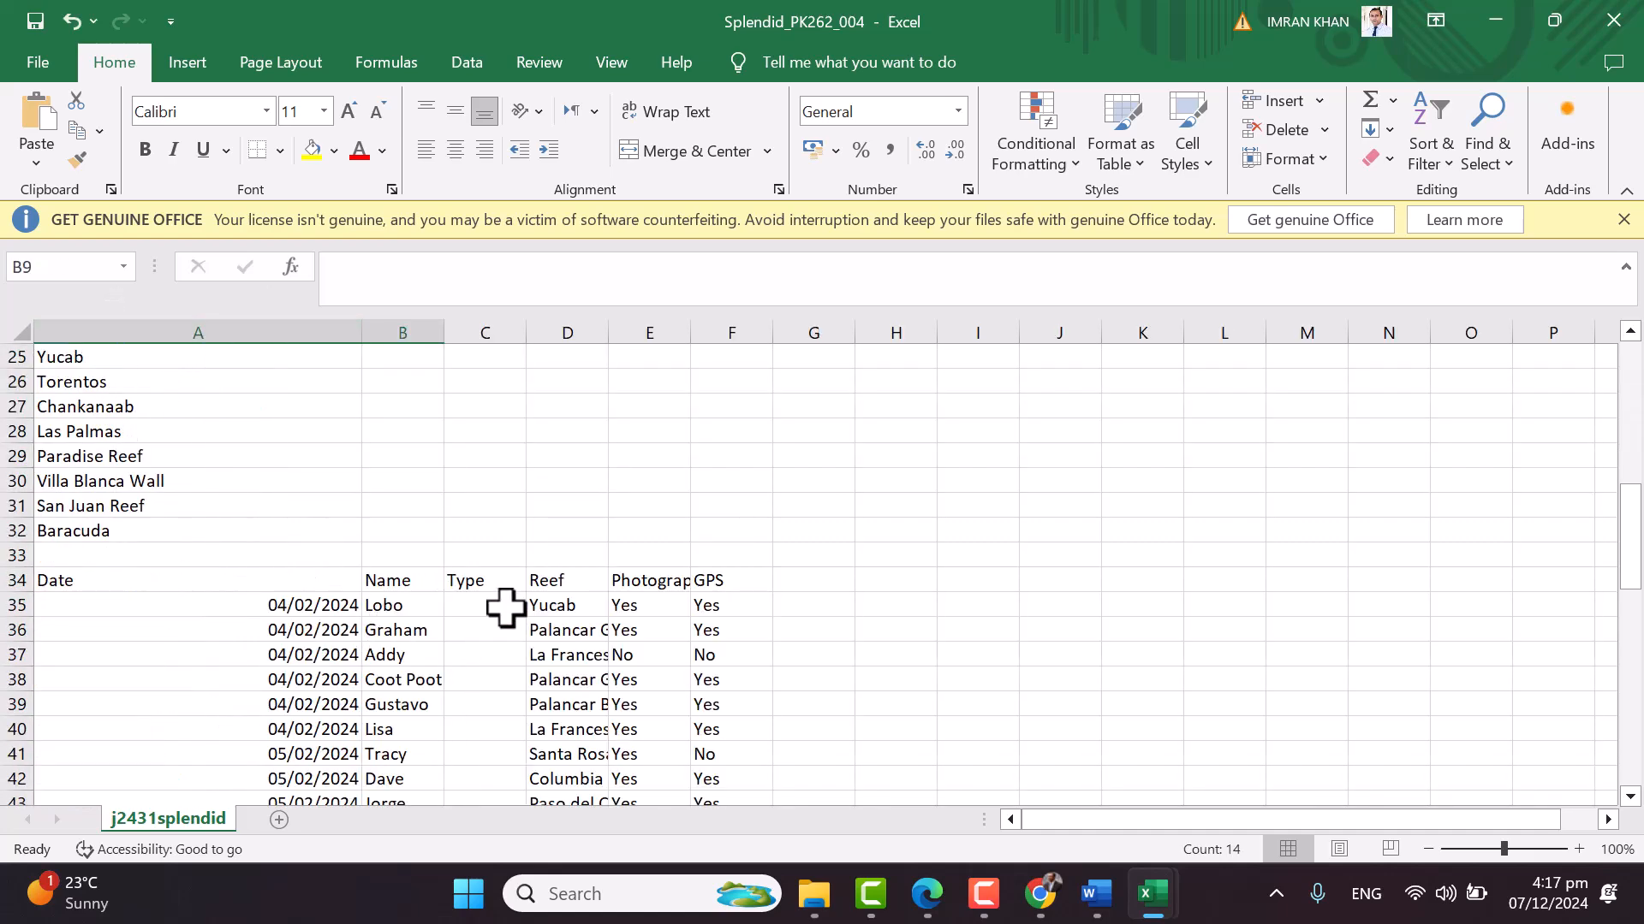
{"action": "left_click", "coordinate": [549, 581]}
{"action": "double_click", "coordinate": [608, 332]}
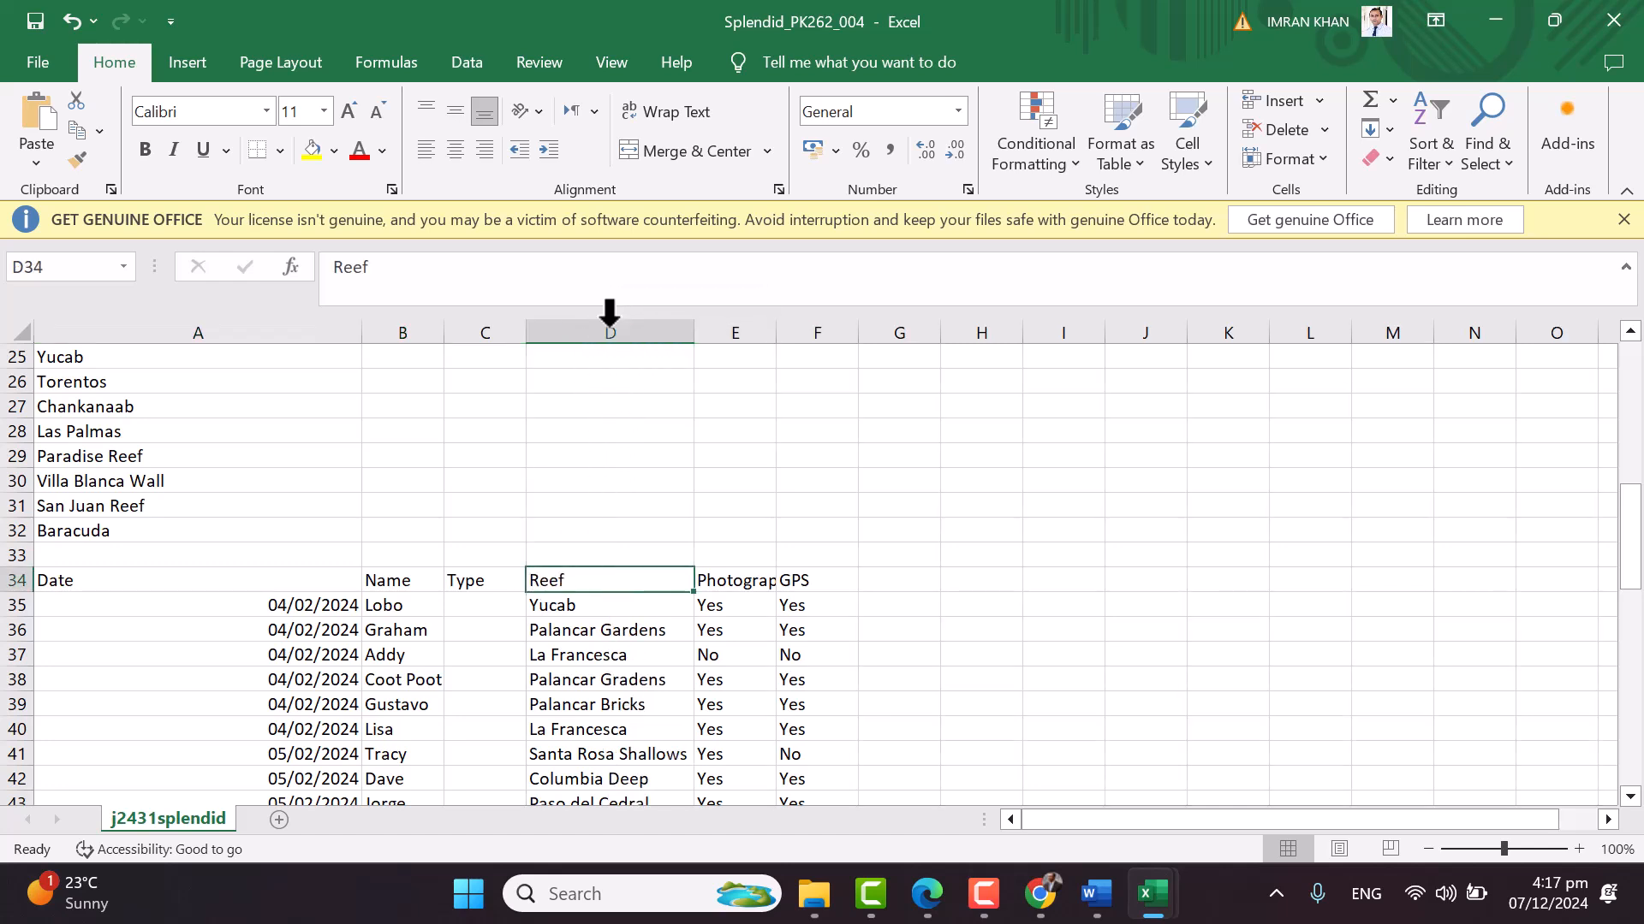
{"action": "double_click", "coordinate": [776, 332]}
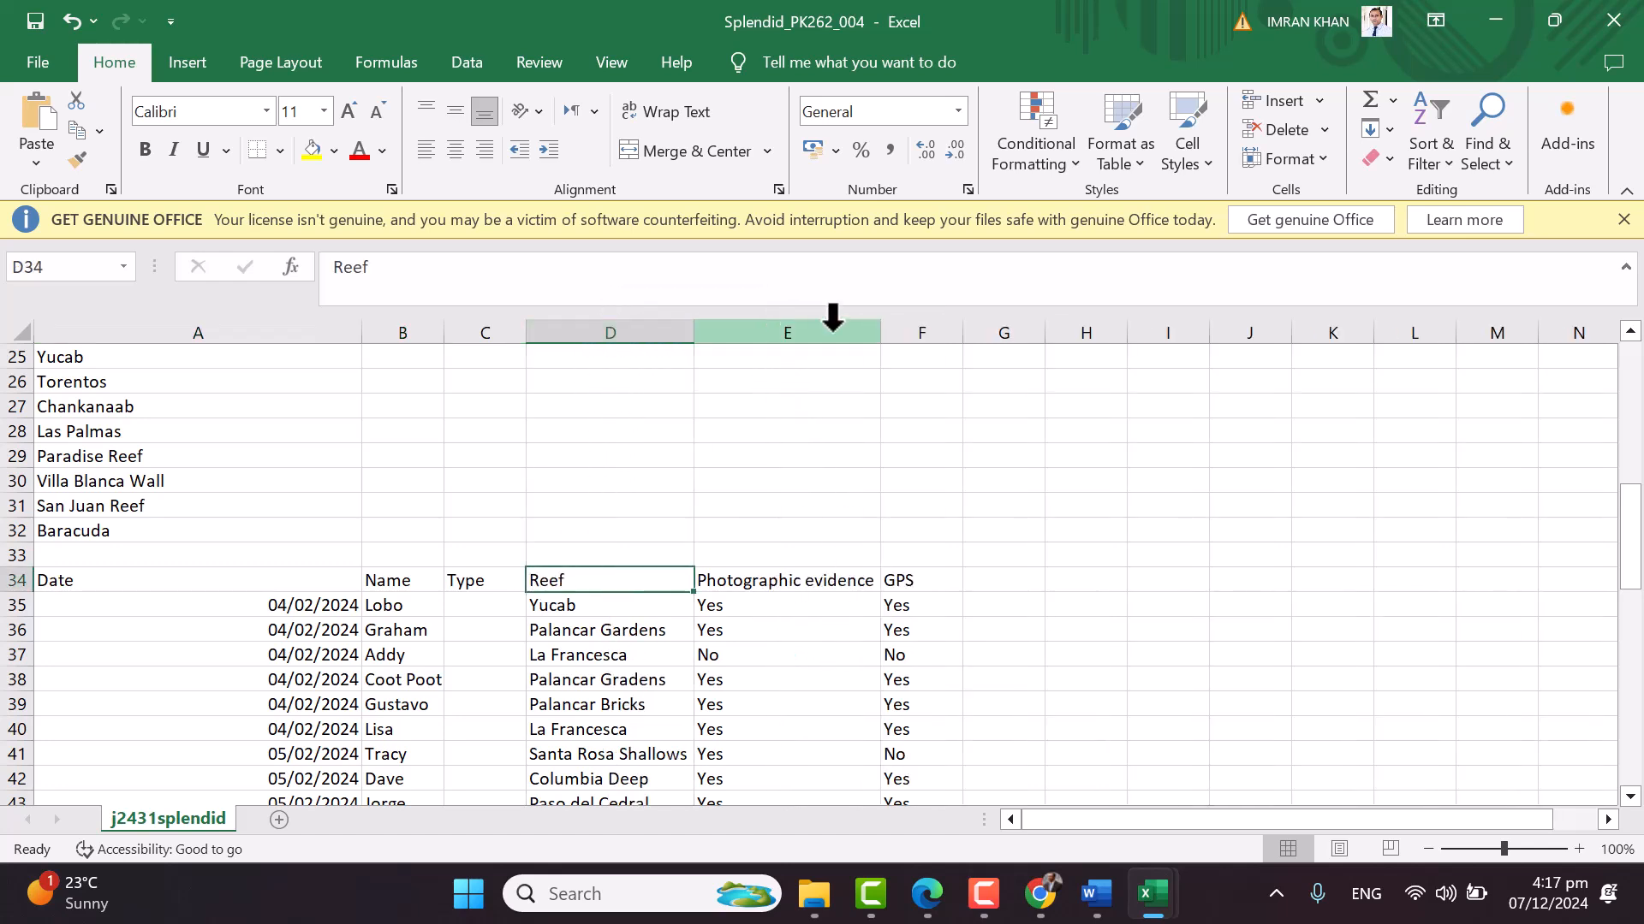
{"action": "double_click", "coordinate": [445, 332]}
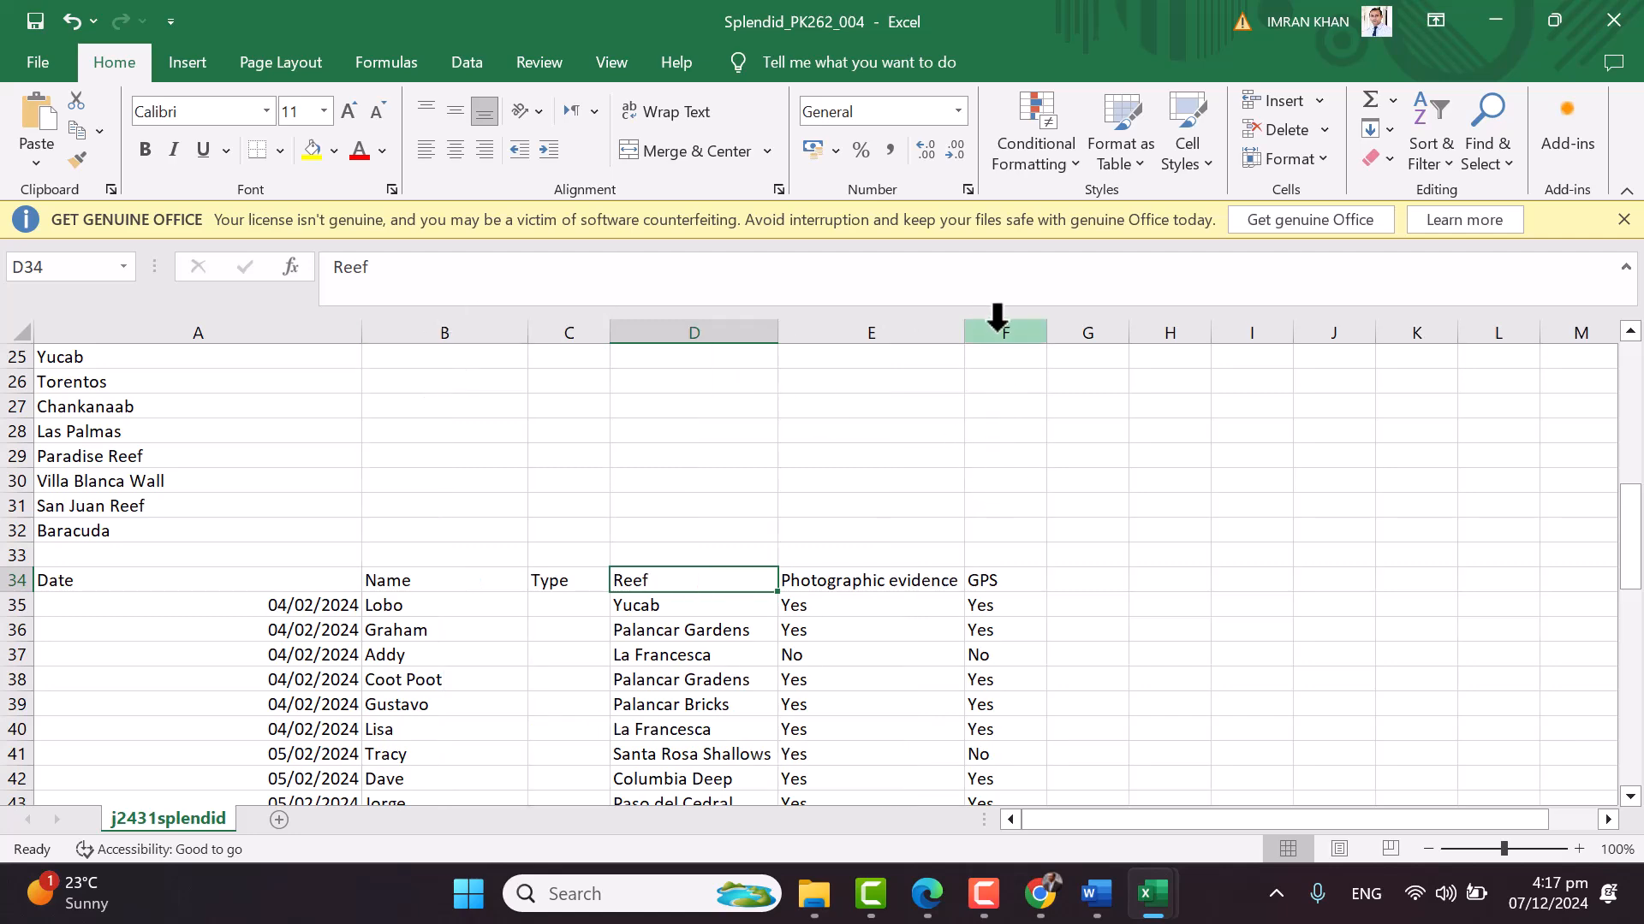
{"action": "double_click", "coordinate": [1046, 332]}
Select column B to check its width, then clear the selection
{"action": "scroll", "coordinate": [864, 505], "scroll_direction": "down", "scroll_amount": 3}
{"action": "scroll", "coordinate": [860, 512], "scroll_direction": "down", "scroll_amount": 2}
{"action": "scroll", "coordinate": [805, 556], "scroll_direction": "up", "scroll_amount": 13}
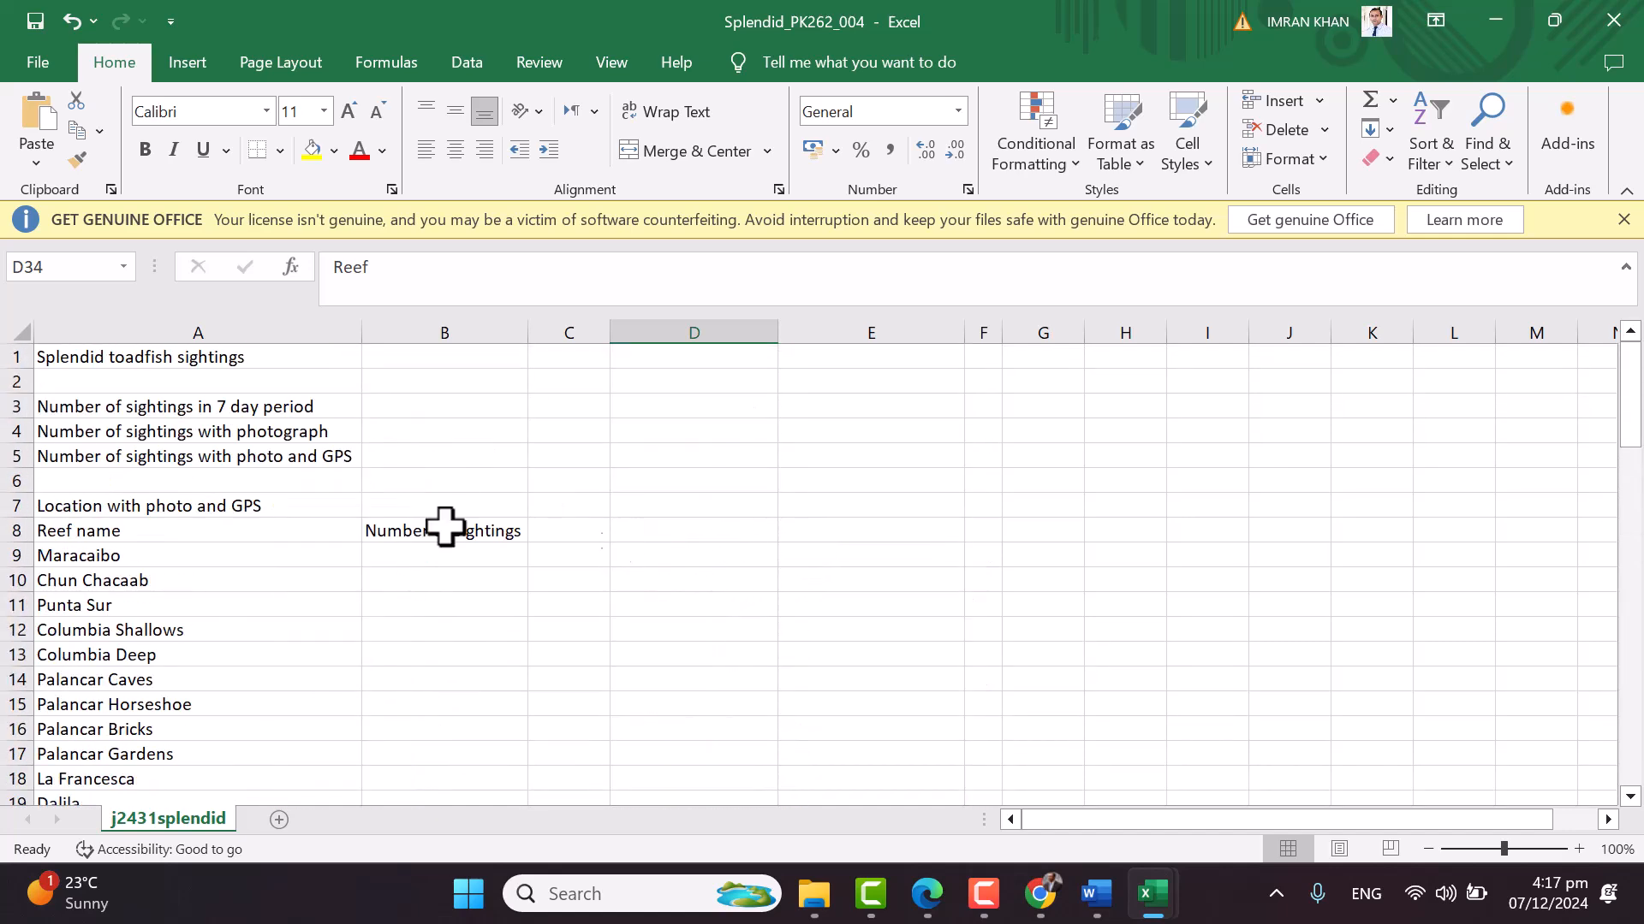
{"action": "left_click", "coordinate": [378, 333]}
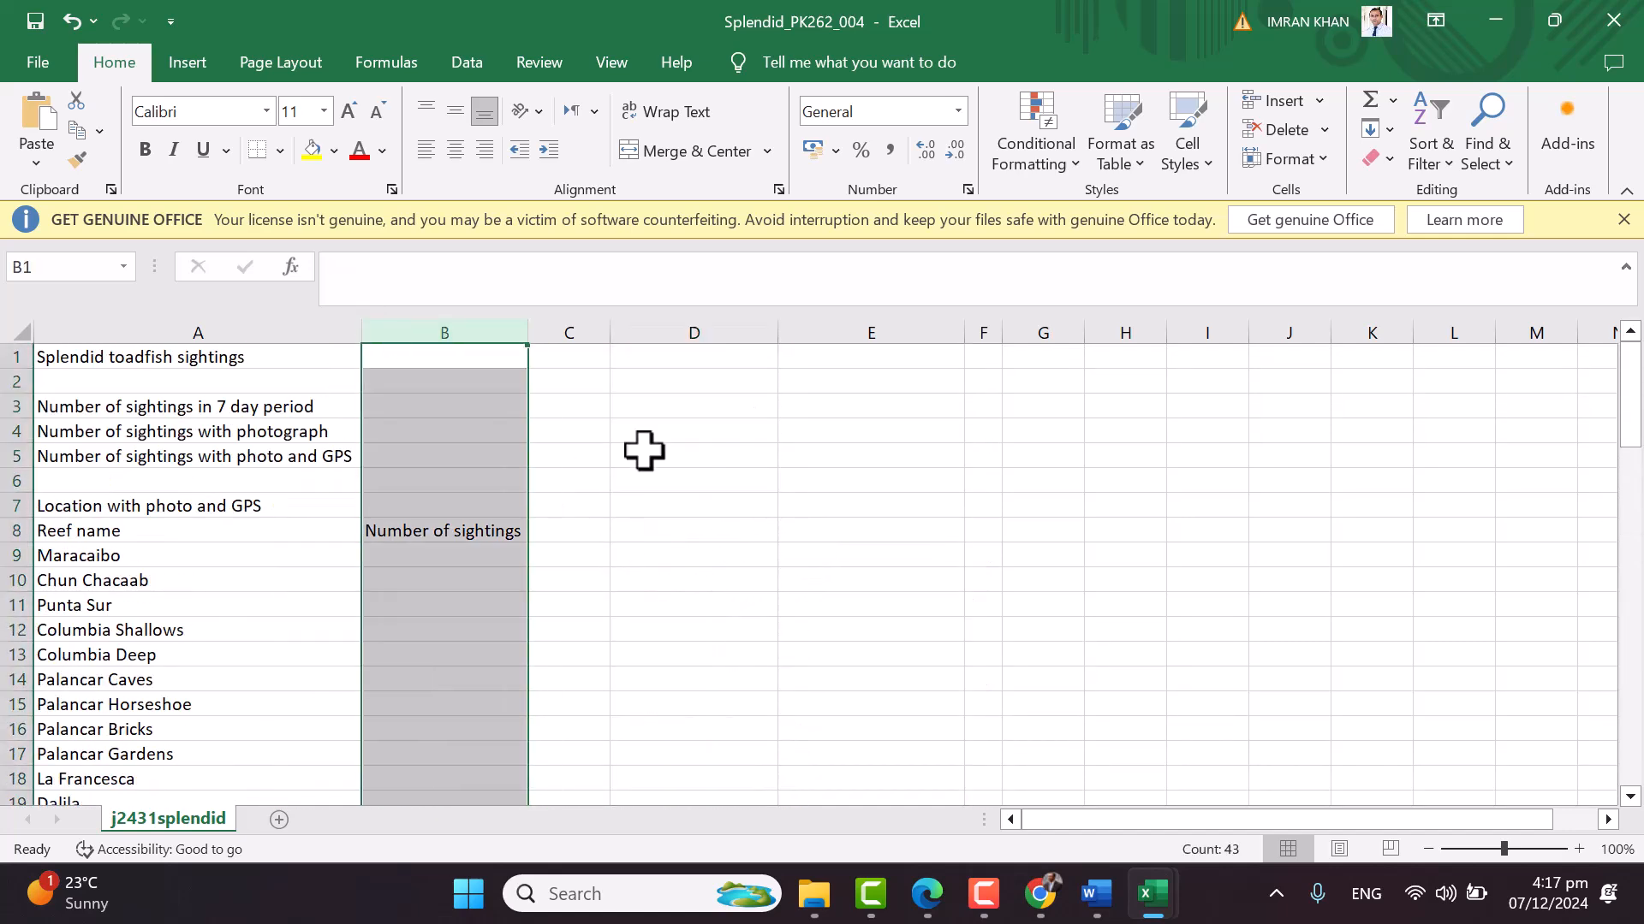
{"action": "left_click", "coordinate": [677, 454]}
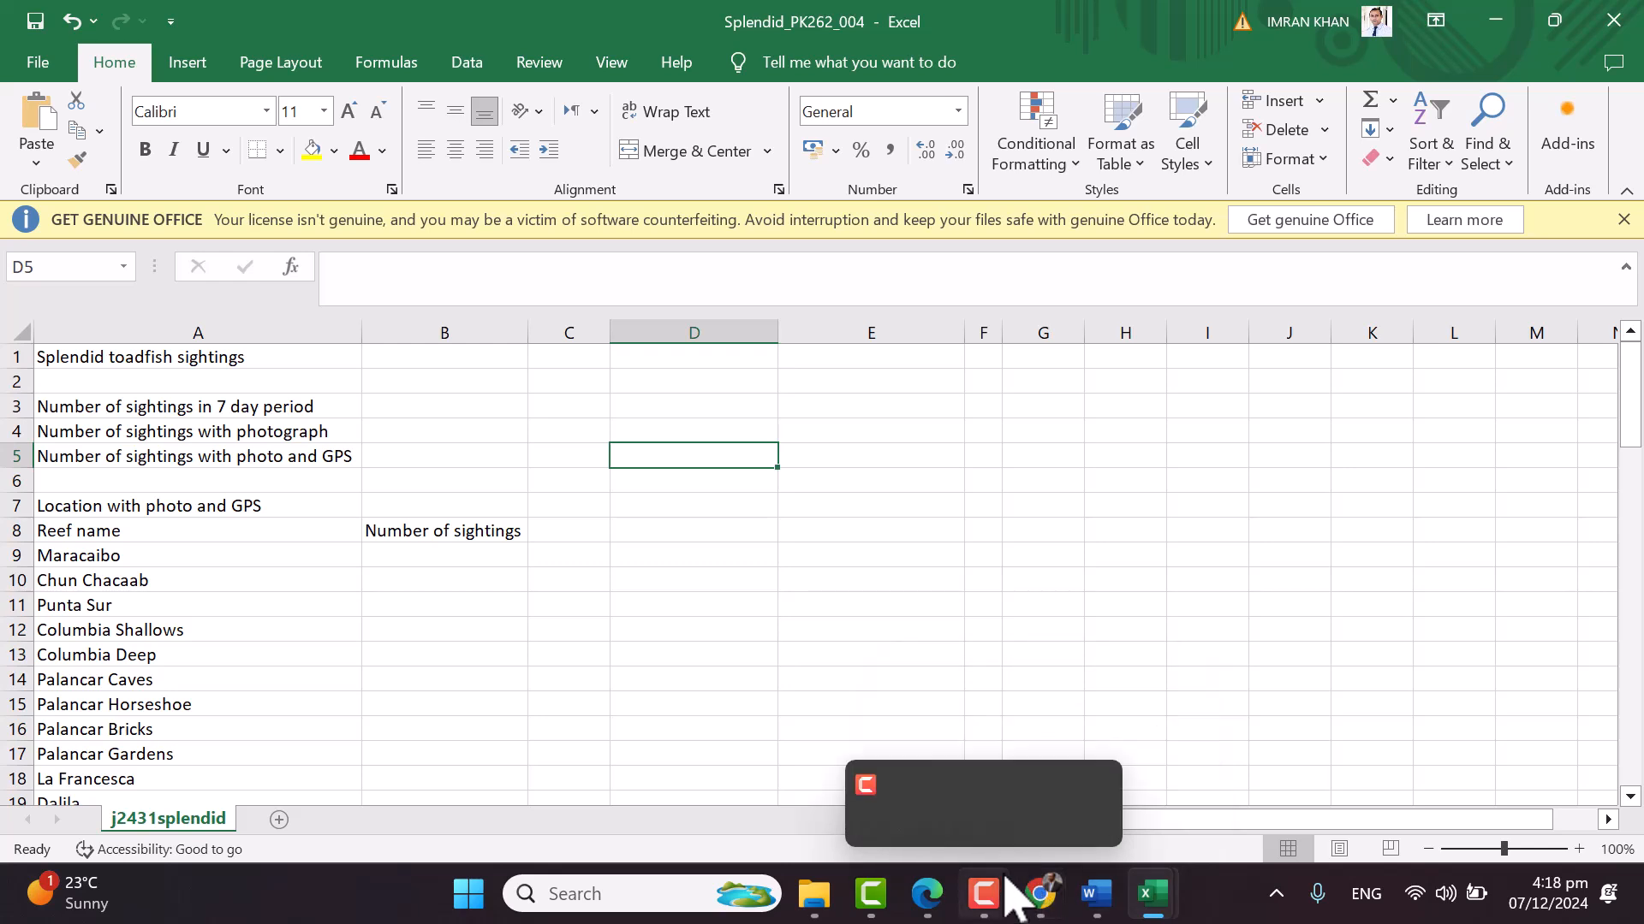
{"action": "left_click", "coordinate": [505, 681]}
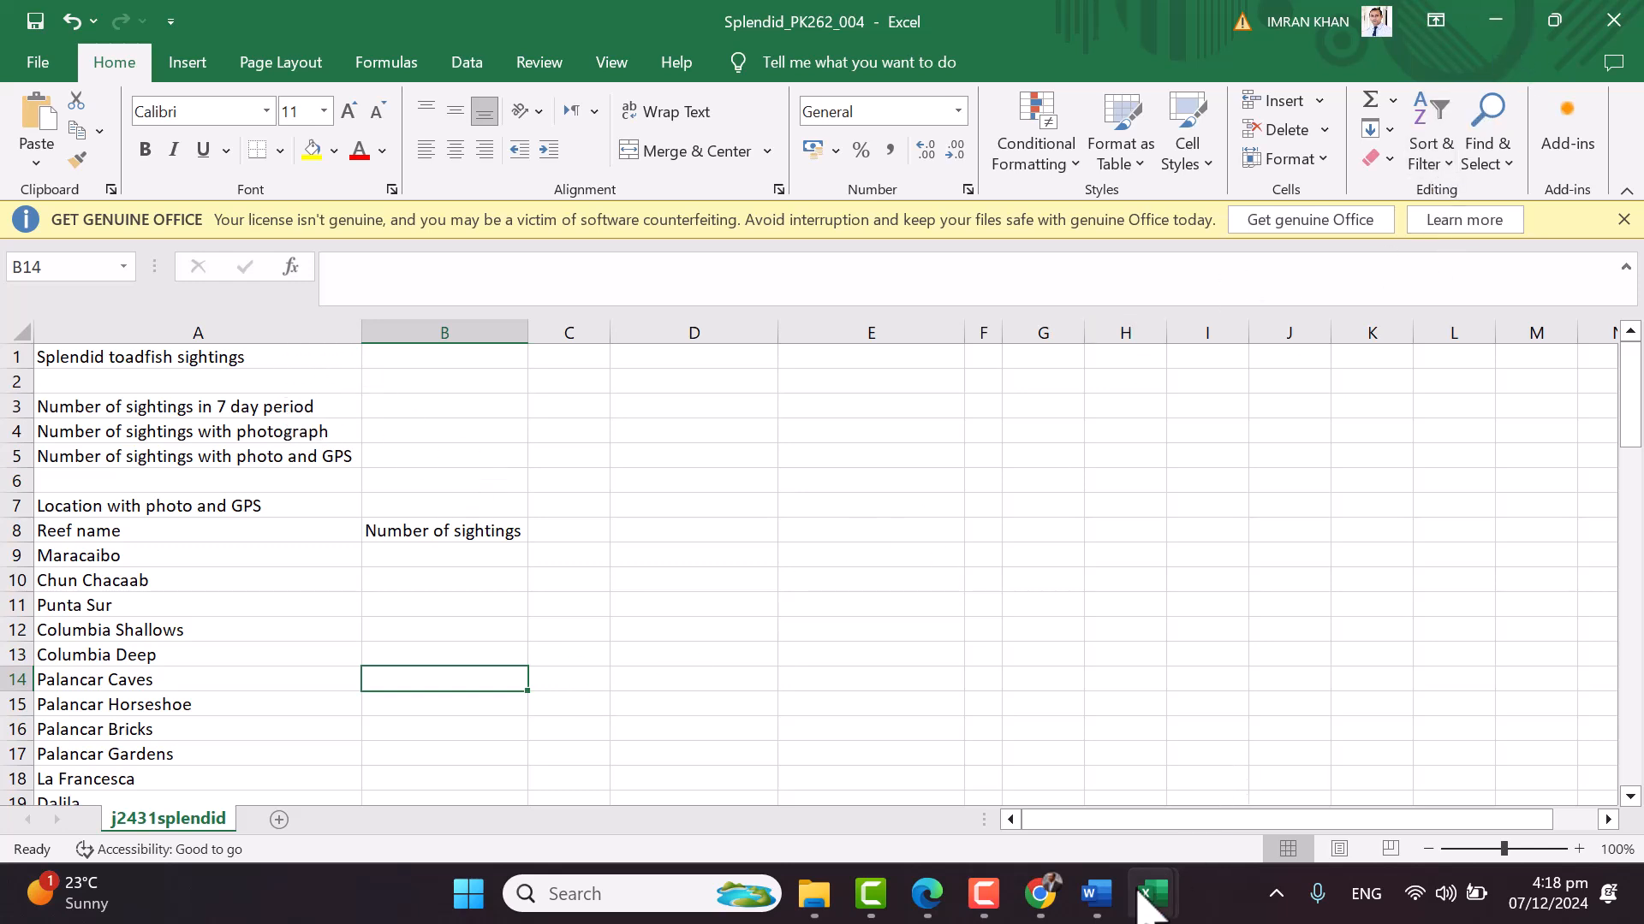
In j2431divers, auto-fit column A for full names and column B for Years diving
{"action": "mouse_move", "coordinate": [1152, 899]}
{"action": "left_click", "coordinate": [1178, 783]}
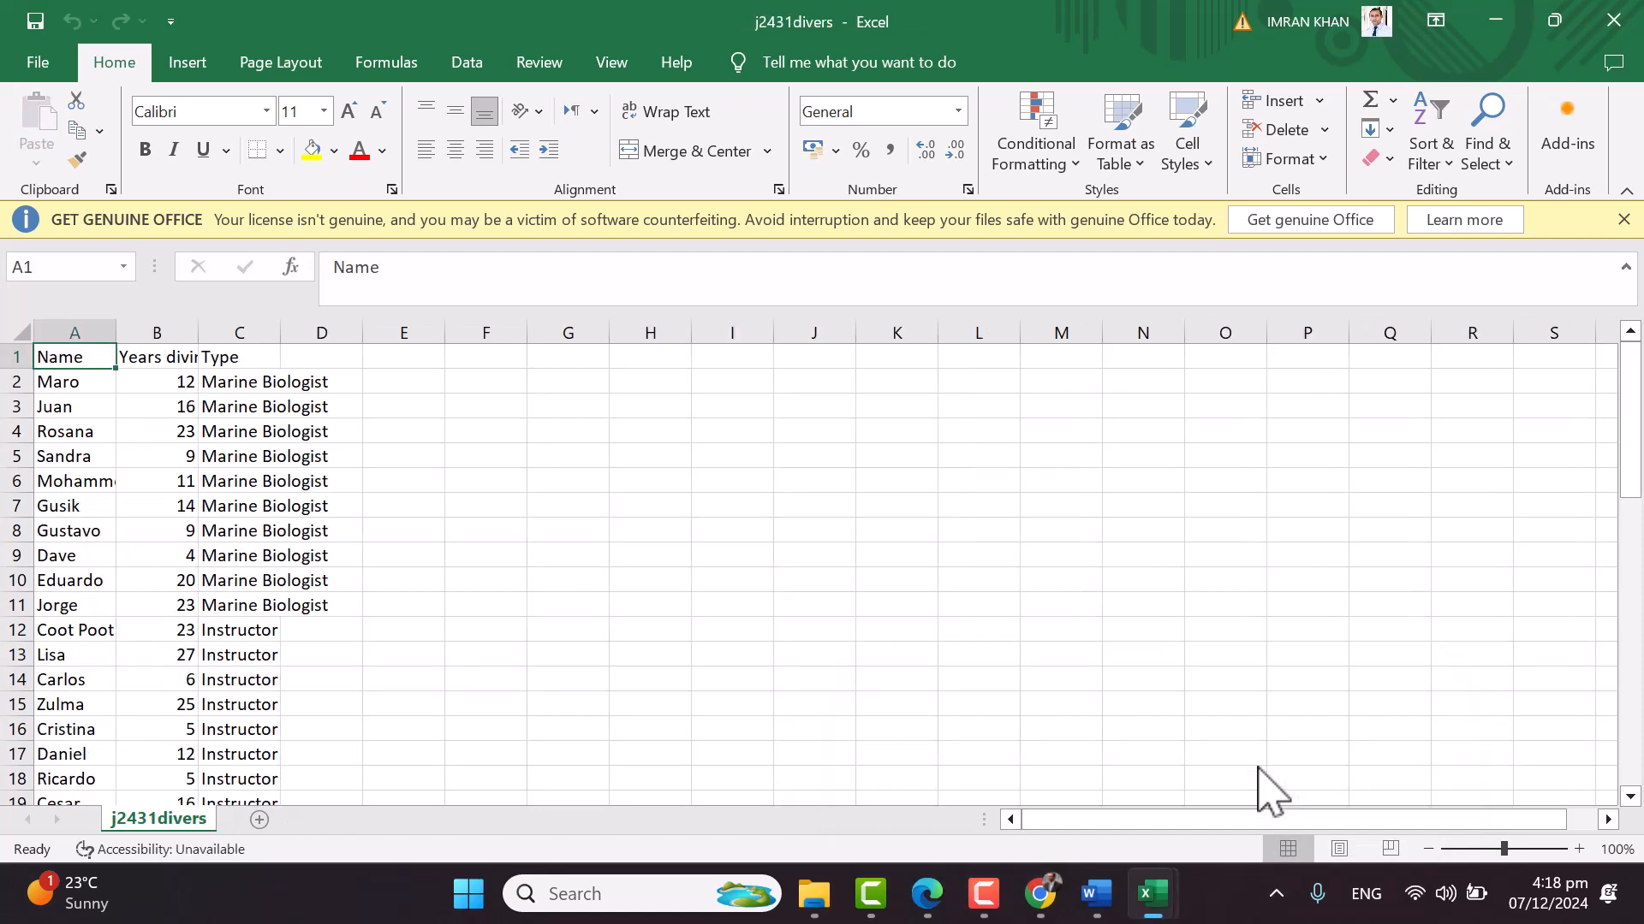
{"action": "double_click", "coordinate": [116, 333]}
{"action": "double_click", "coordinate": [220, 333]}
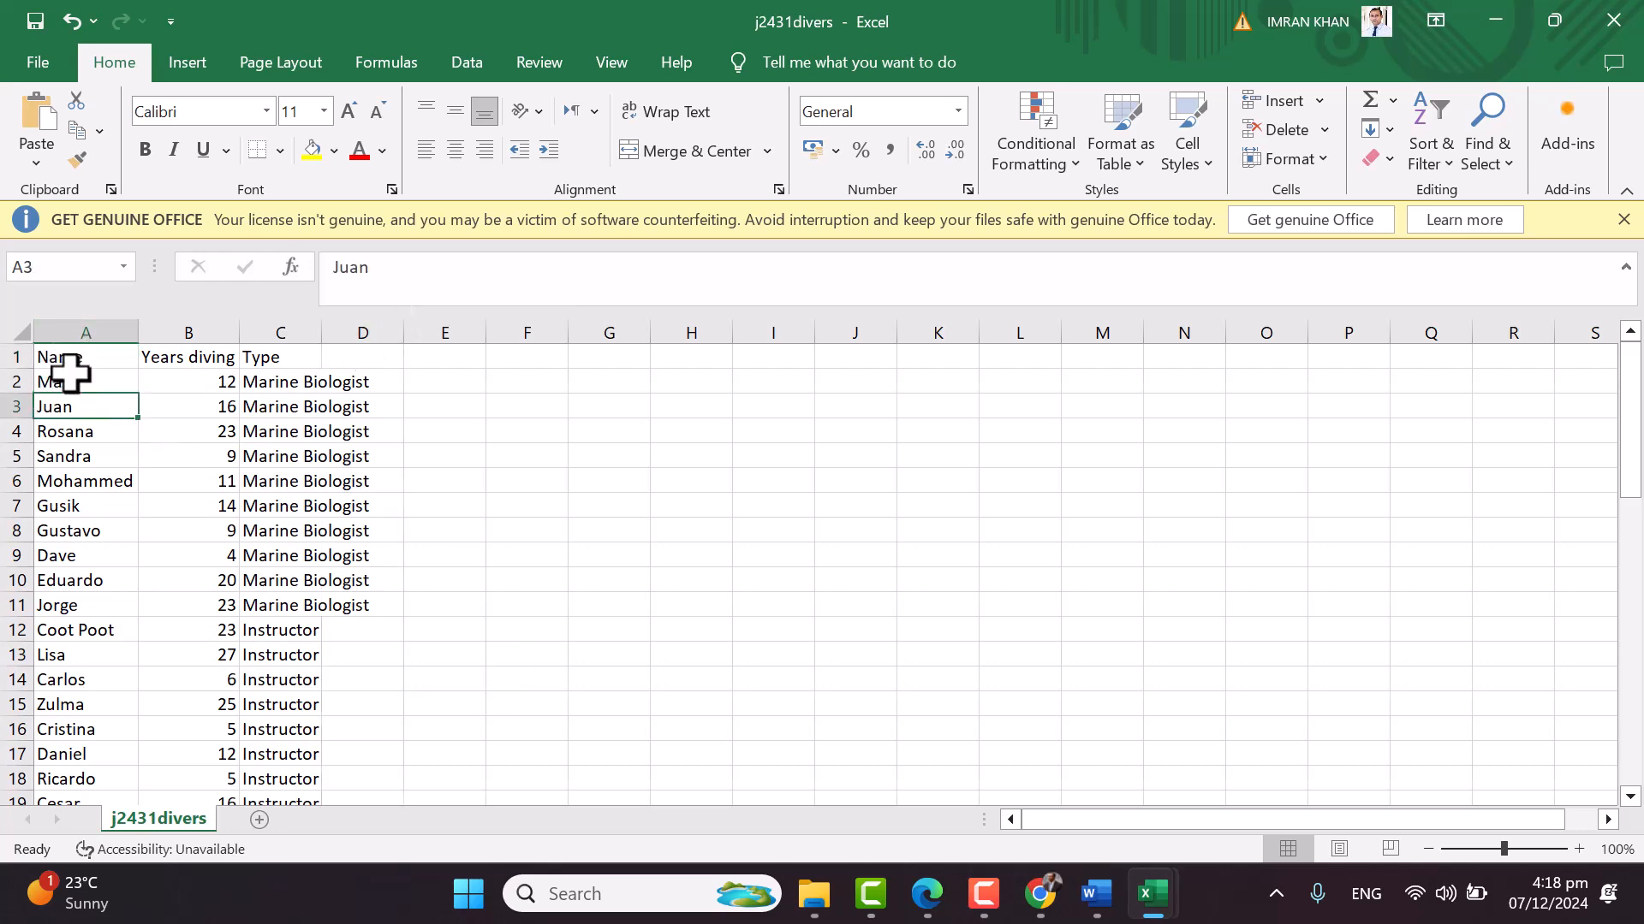
Select columns A to C of the divers data, then return to the question paper PDF
{"action": "left_click_drag", "start_coordinate": [70, 338], "coordinate": [291, 337]}
{"action": "left_click", "coordinate": [547, 529]}
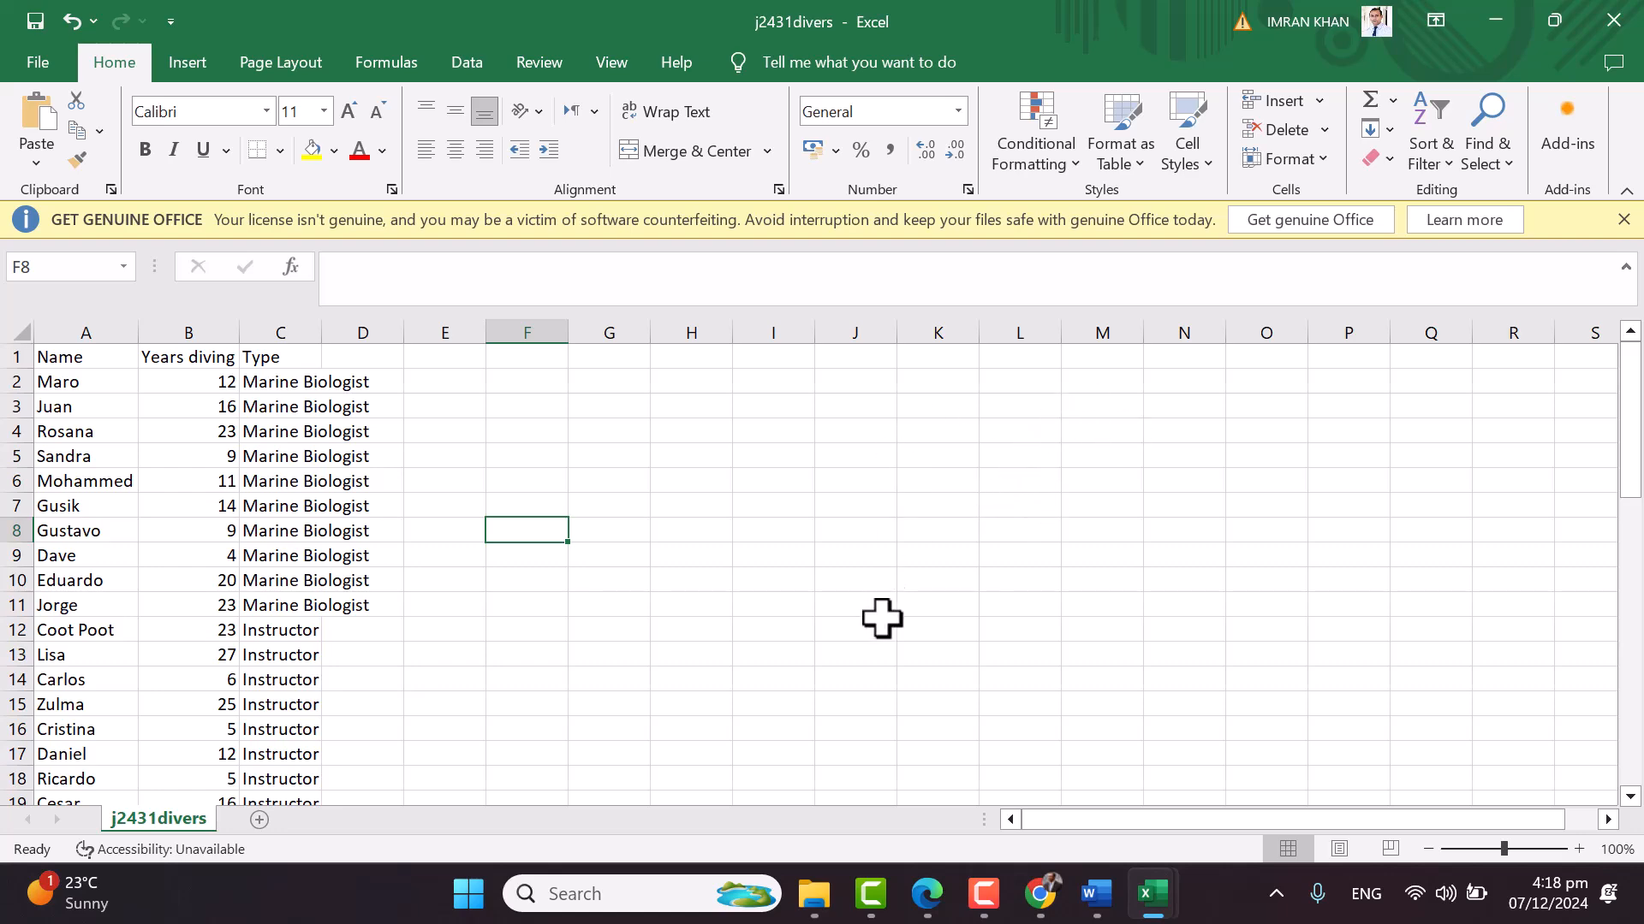
{"action": "left_click", "coordinate": [927, 894]}
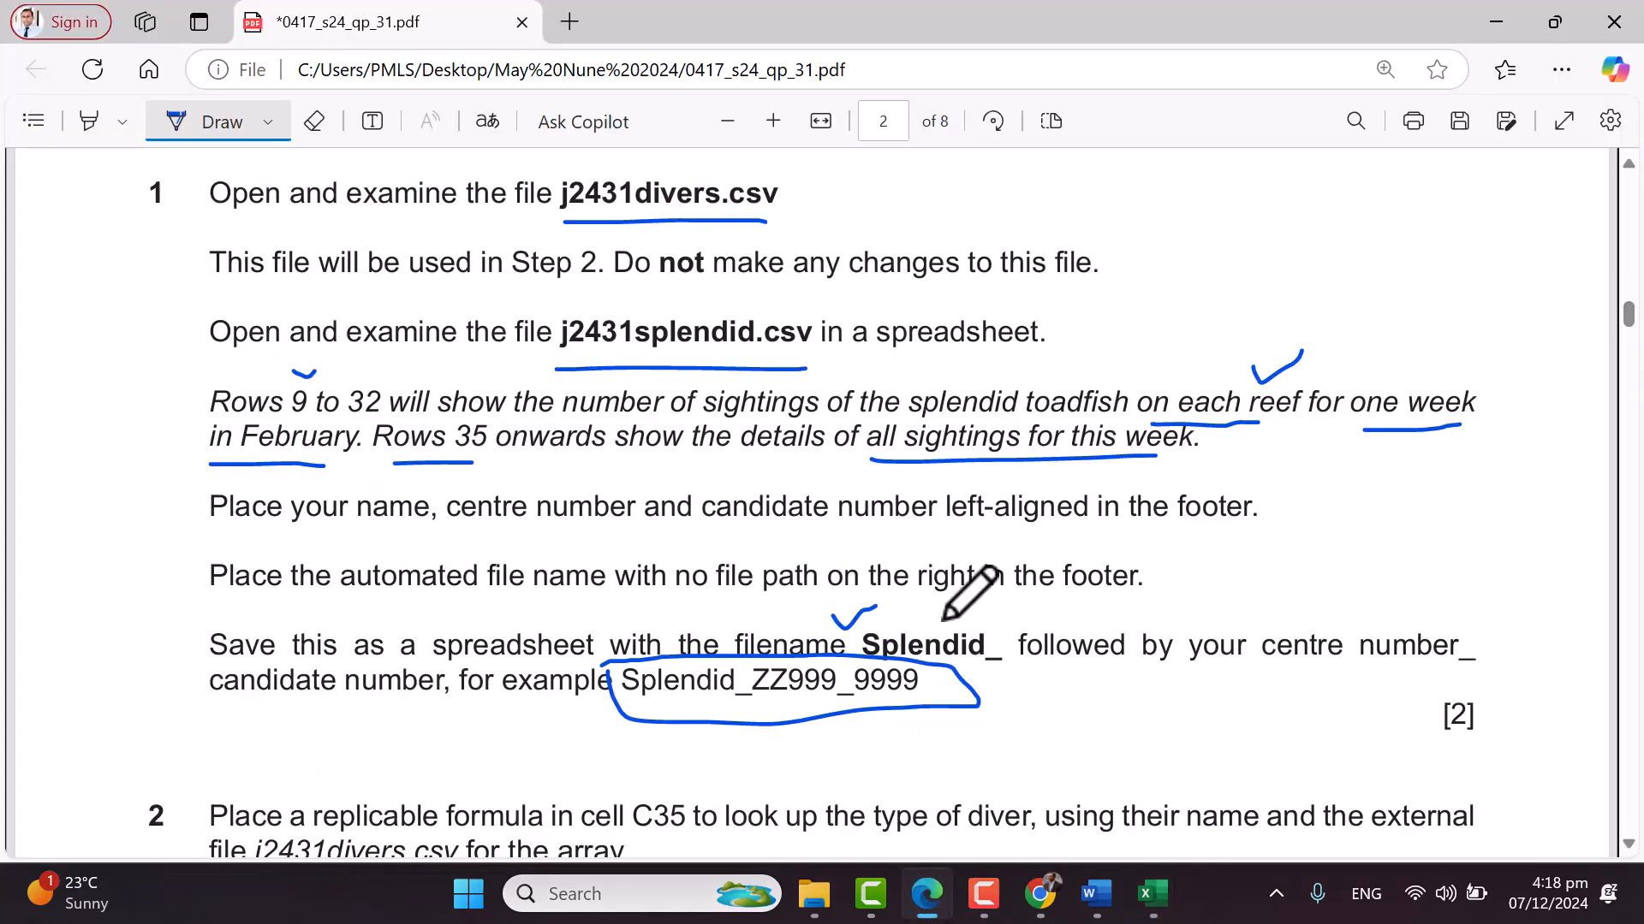
Underline 'Place your name', 'centre number' and 'candidate number', circle 'footer', then bring Splendid_PK262_004 forward
{"action": "left_click_drag", "start_coordinate": [221, 540], "coordinate": [570, 531]}
{"action": "left_click_drag", "start_coordinate": [727, 541], "coordinate": [893, 529]}
{"action": "left_click_drag", "start_coordinate": [978, 478], "coordinate": [1022, 462]}
{"action": "mouse_move", "coordinate": [1196, 470]}
{"action": "left_mouse_down"}
{"action": "mouse_move", "coordinate": [1173, 514]}
{"action": "mouse_move", "coordinate": [1196, 469]}
{"action": "left_mouse_up"}
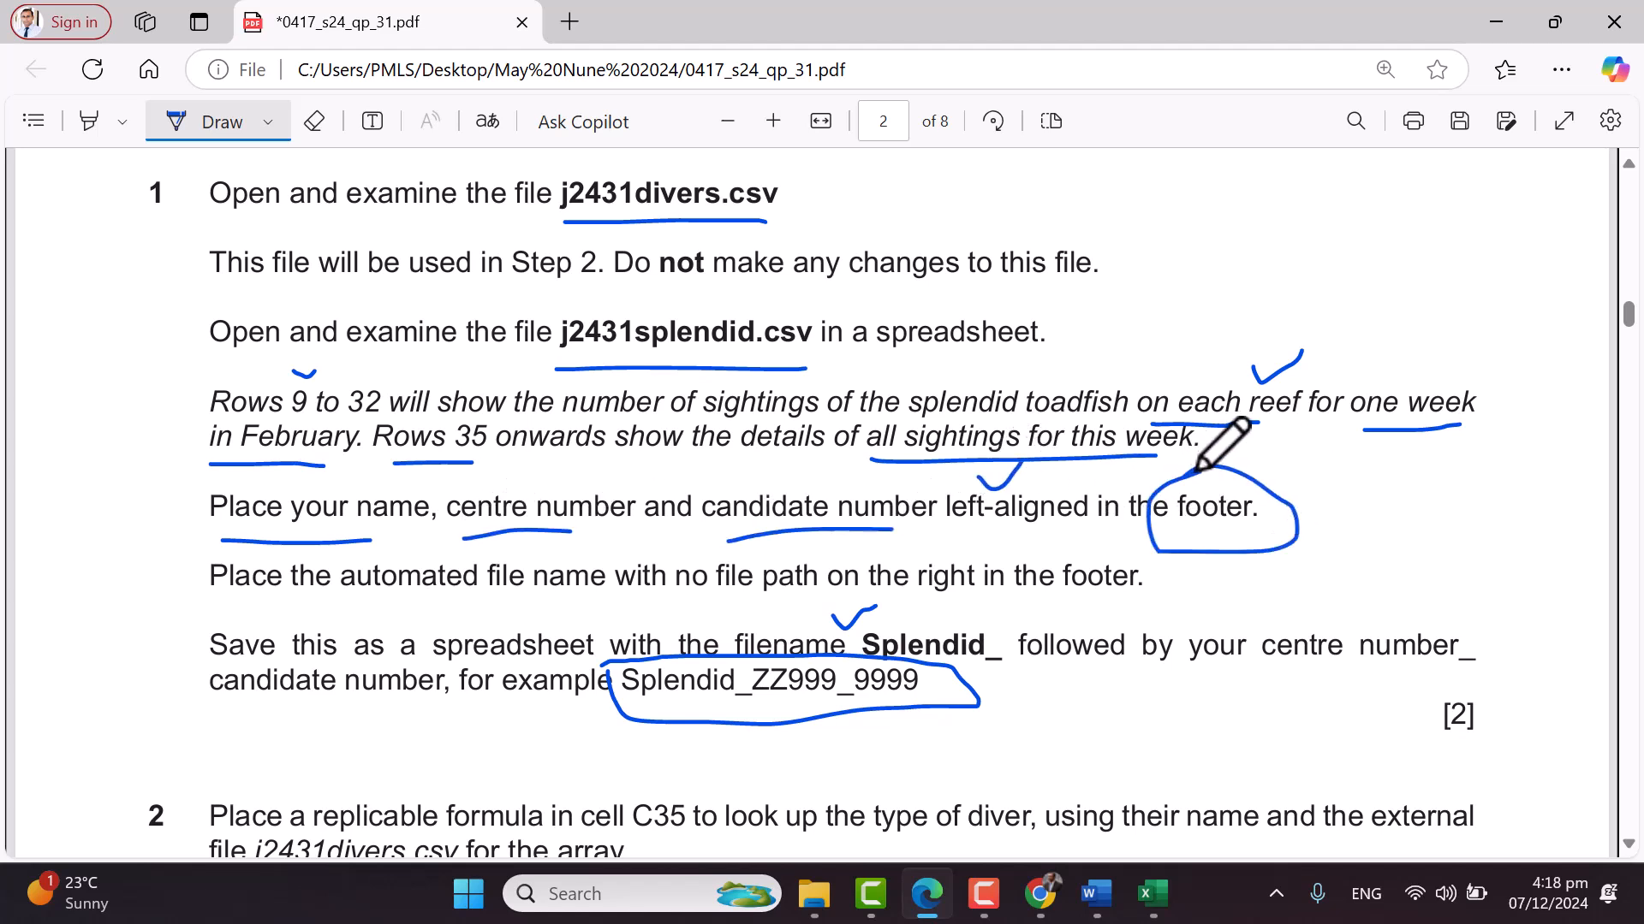
{"action": "left_click", "coordinate": [1156, 896]}
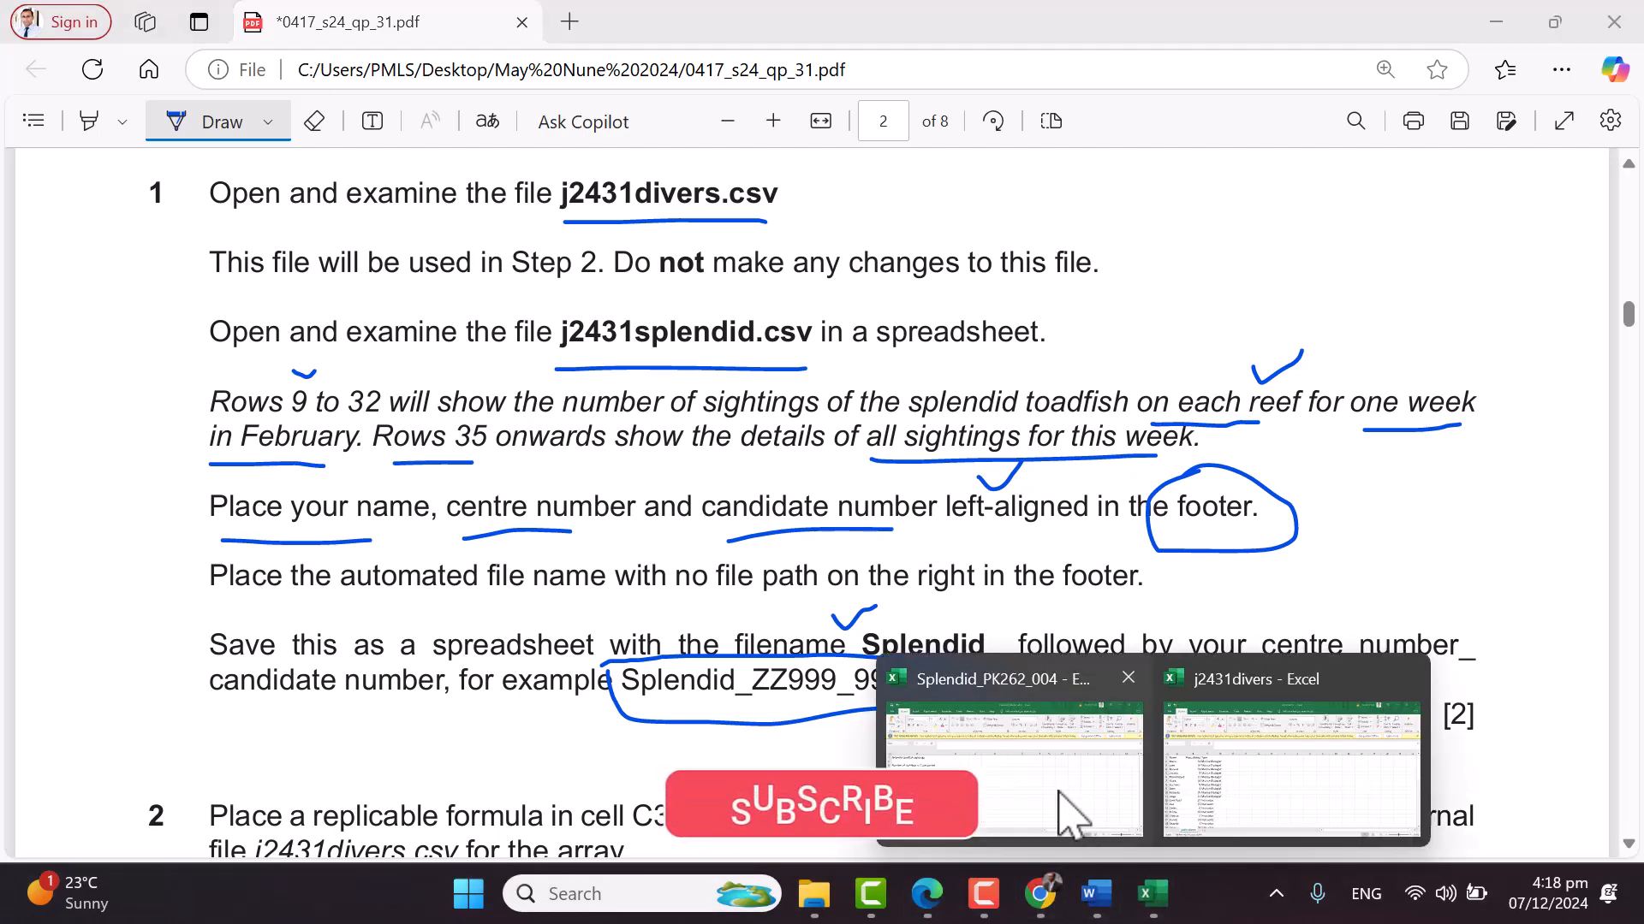
{"action": "left_click", "coordinate": [1070, 829]}
Add a page footer with the candidate's name, centre number and candidate number in its left section
{"action": "left_click", "coordinate": [190, 65]}
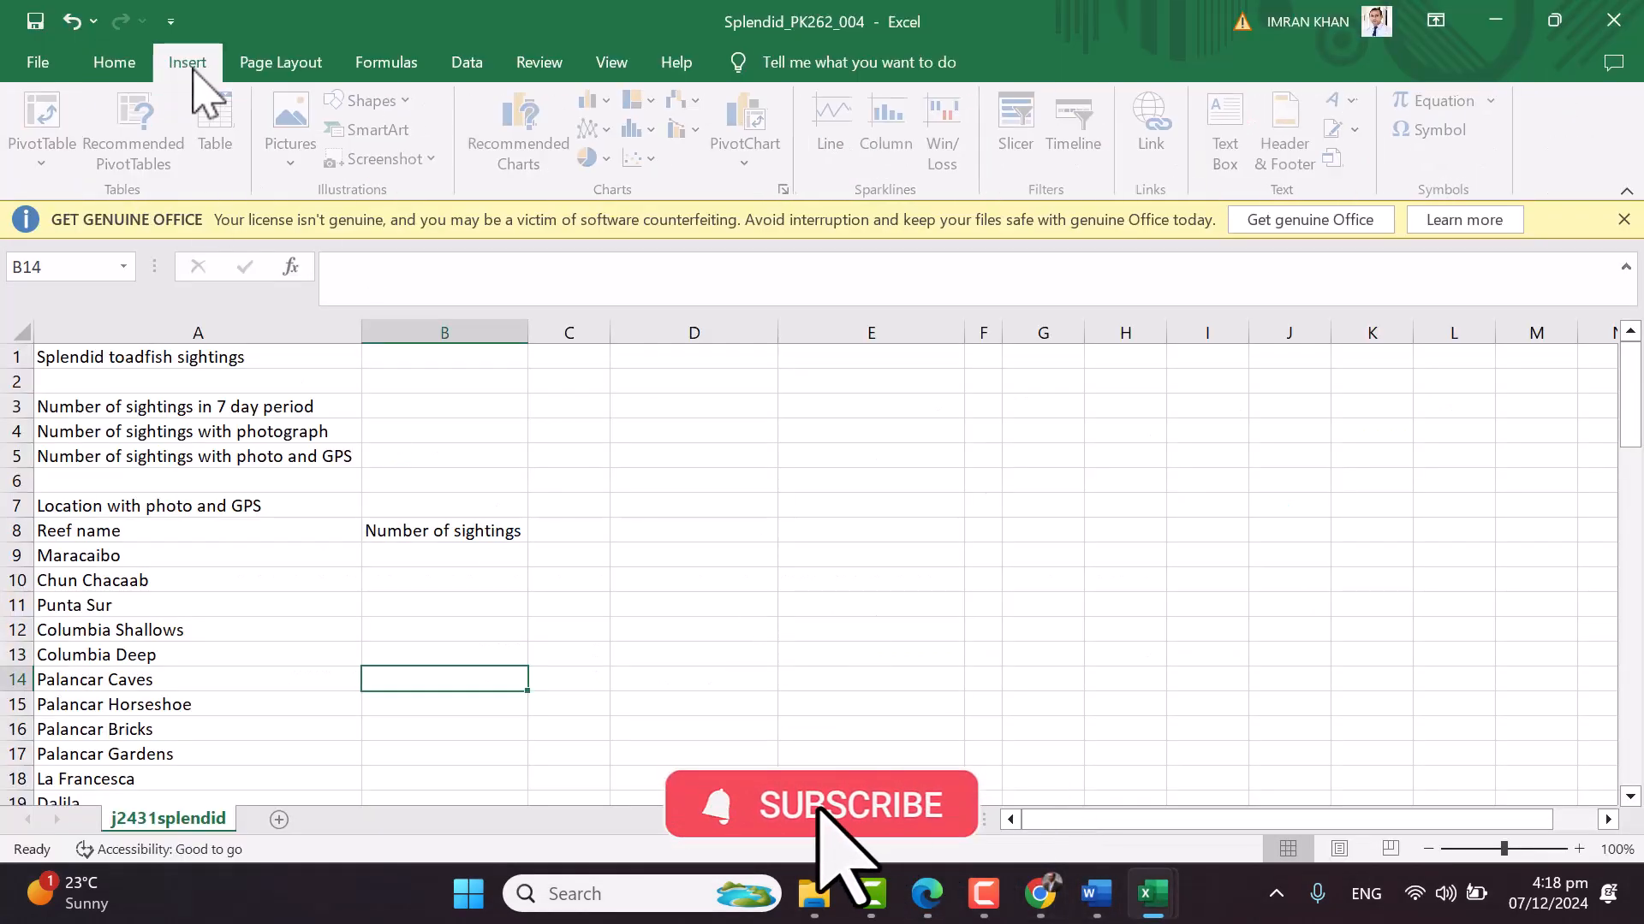
{"action": "left_click", "coordinate": [1287, 141]}
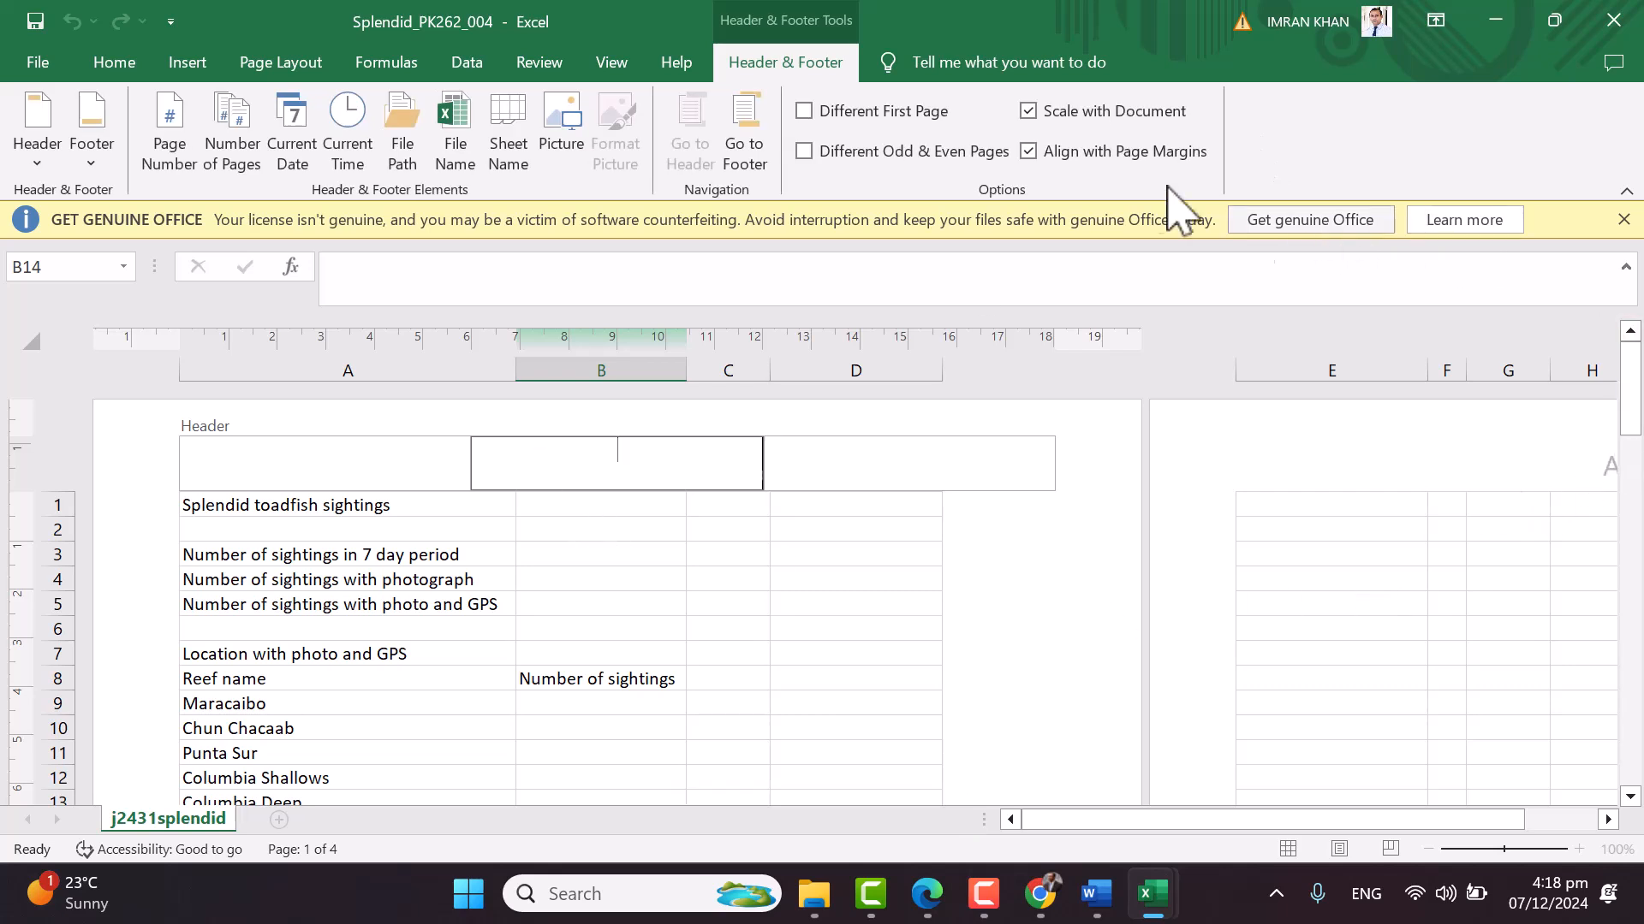
{"action": "left_click", "coordinate": [738, 152]}
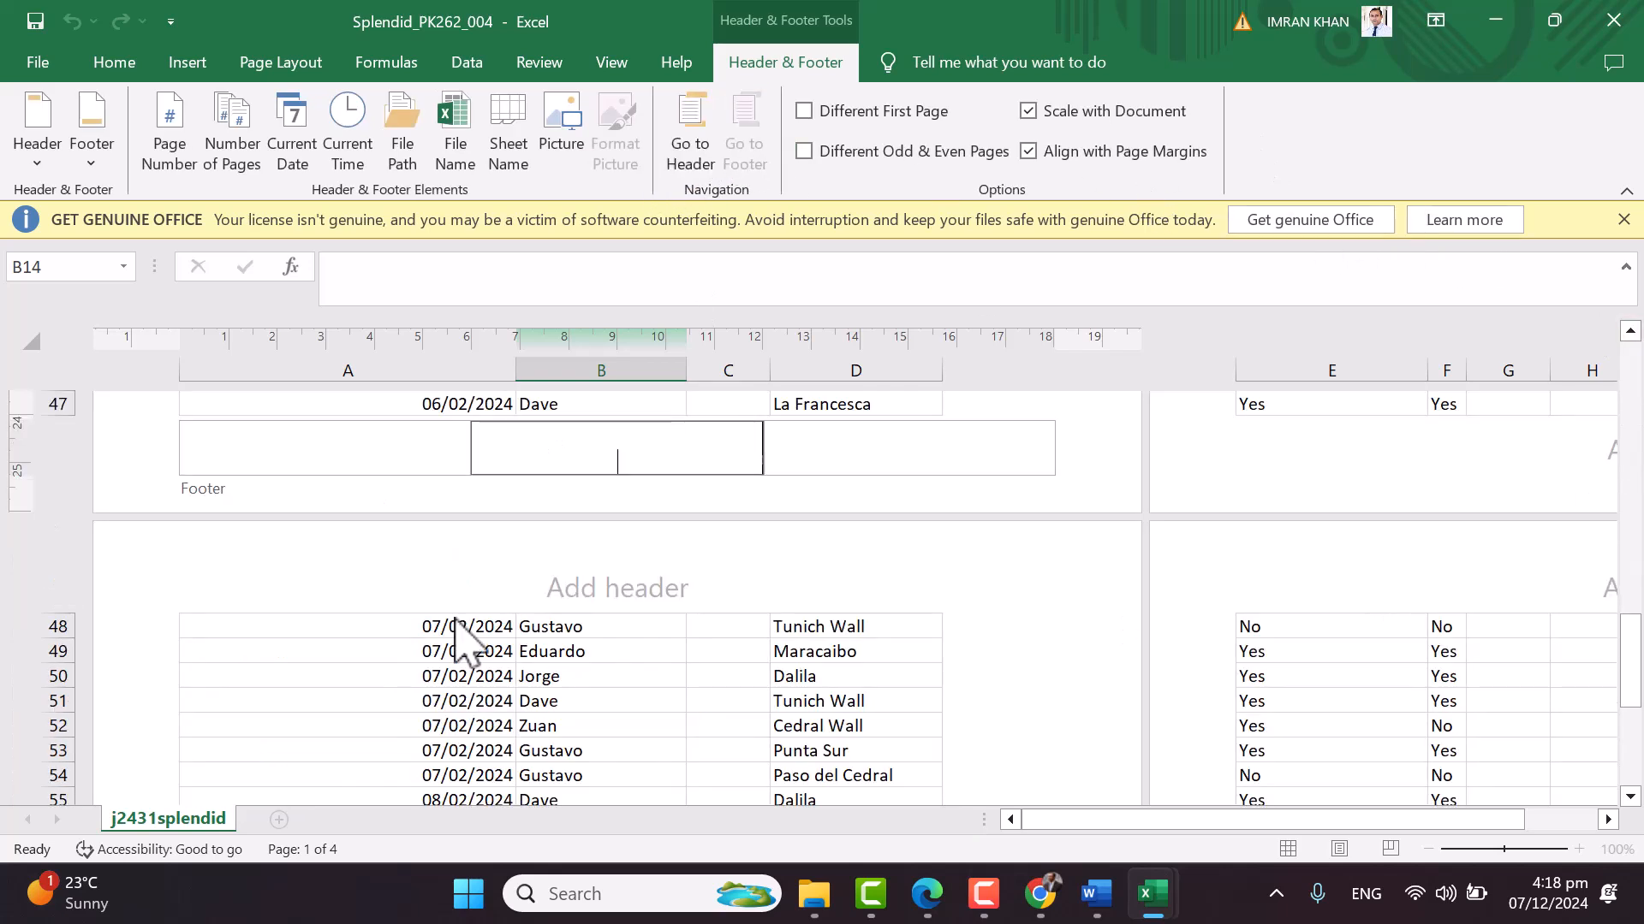
{"action": "left_click", "coordinate": [365, 442]}
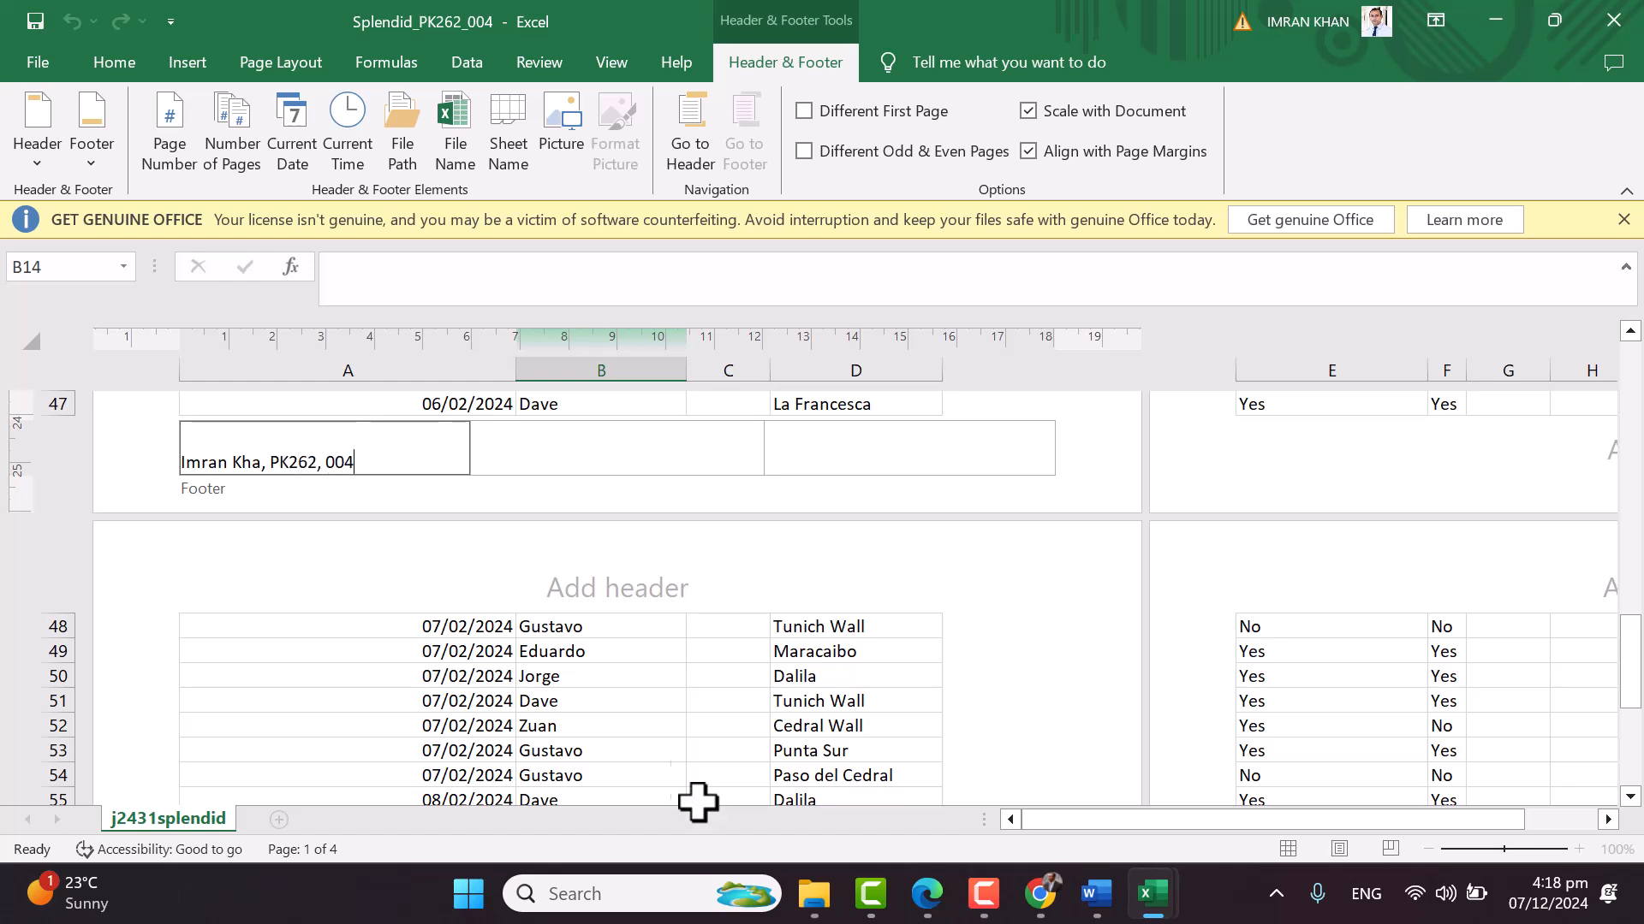
Back in the exam PDF, underline 'automated file name' in the footer instruction
{"action": "mouse_move", "coordinate": [927, 894]}
{"action": "left_click", "coordinate": [958, 693]}
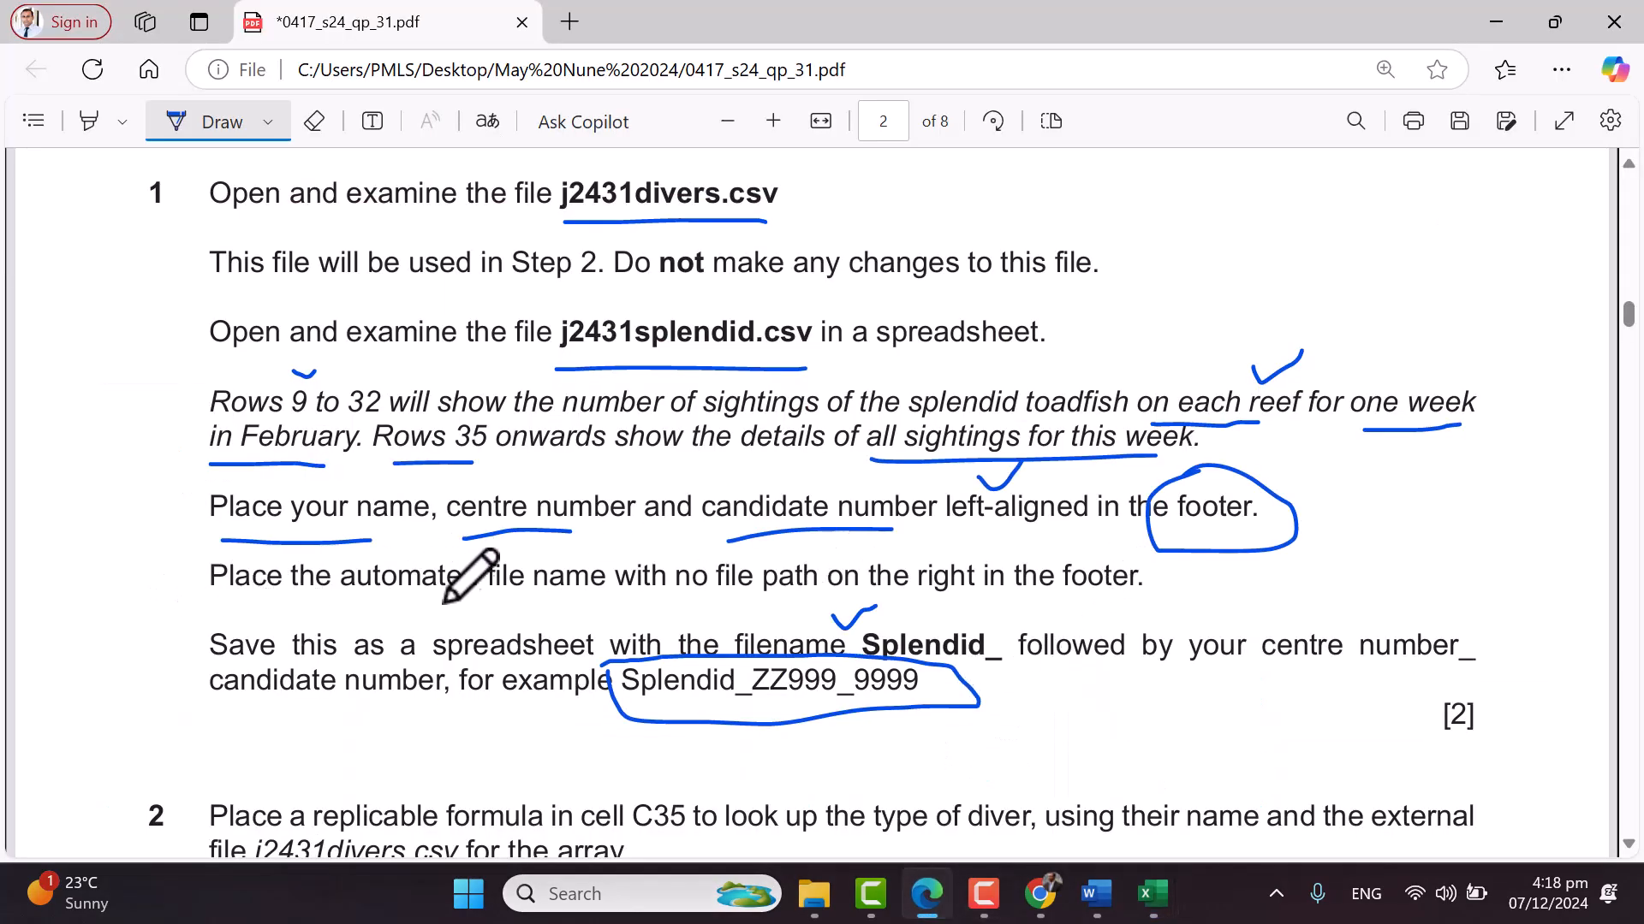
{"action": "left_click_drag", "start_coordinate": [366, 615], "coordinate": [593, 603]}
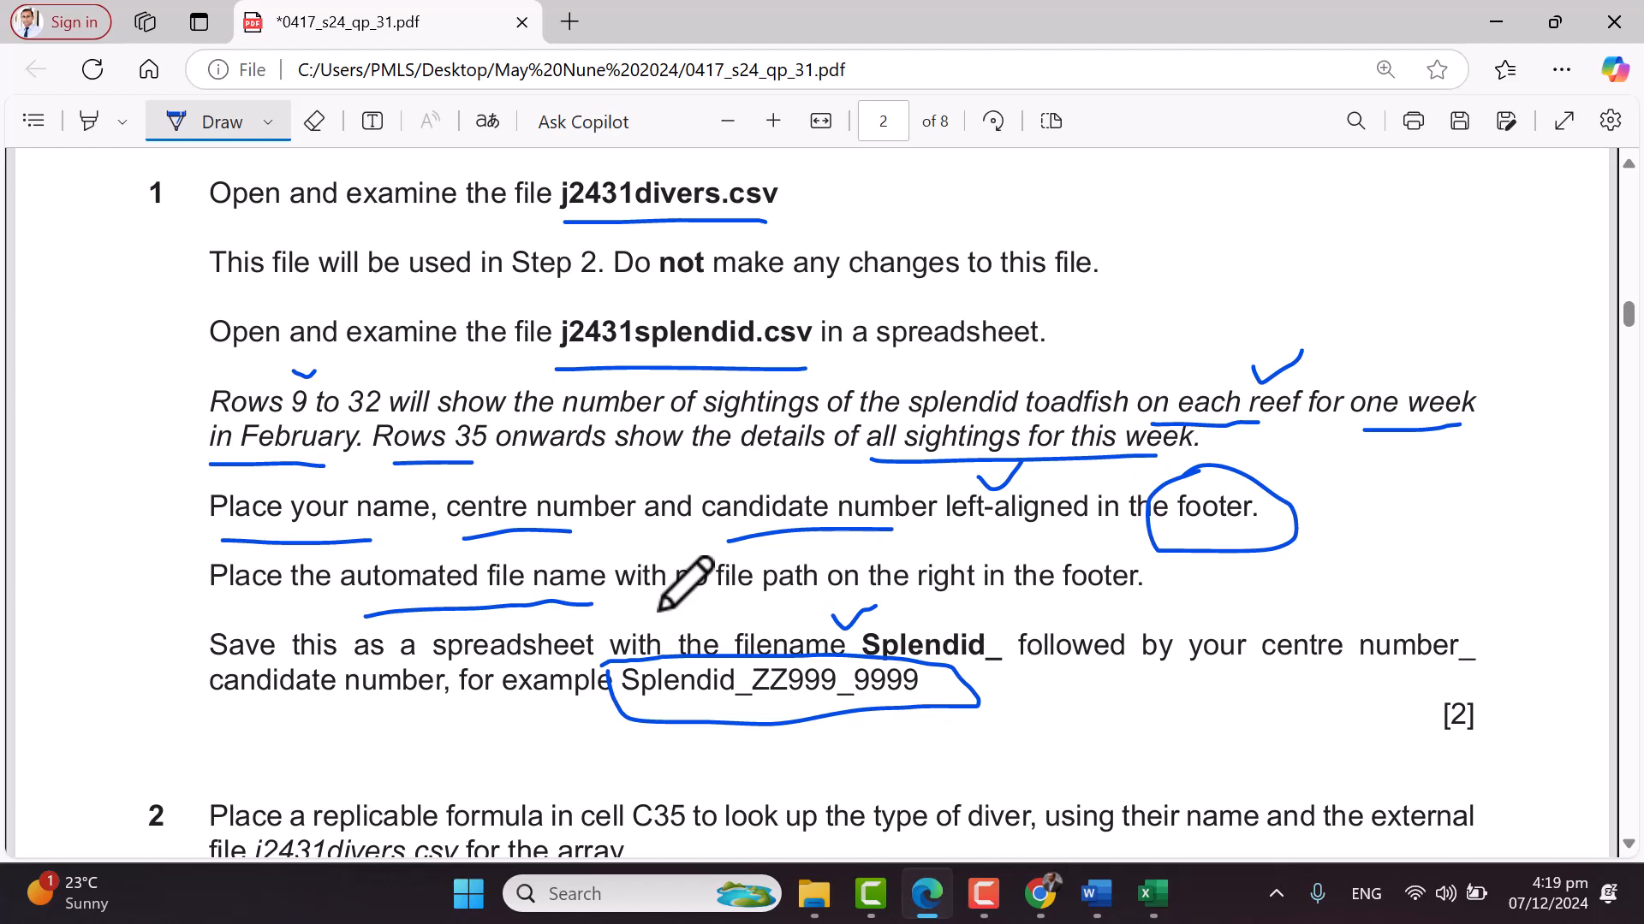
Box 'no file path' and underline 'right' in the PDF, then return to Splendid_PK262_004
{"action": "mouse_move", "coordinate": [666, 561]}
{"action": "left_mouse_down"}
{"action": "mouse_move", "coordinate": [667, 591]}
{"action": "mouse_move", "coordinate": [736, 599]}
{"action": "mouse_move", "coordinate": [811, 596]}
{"action": "mouse_move", "coordinate": [816, 557]}
{"action": "mouse_move", "coordinate": [661, 558]}
{"action": "left_mouse_up"}
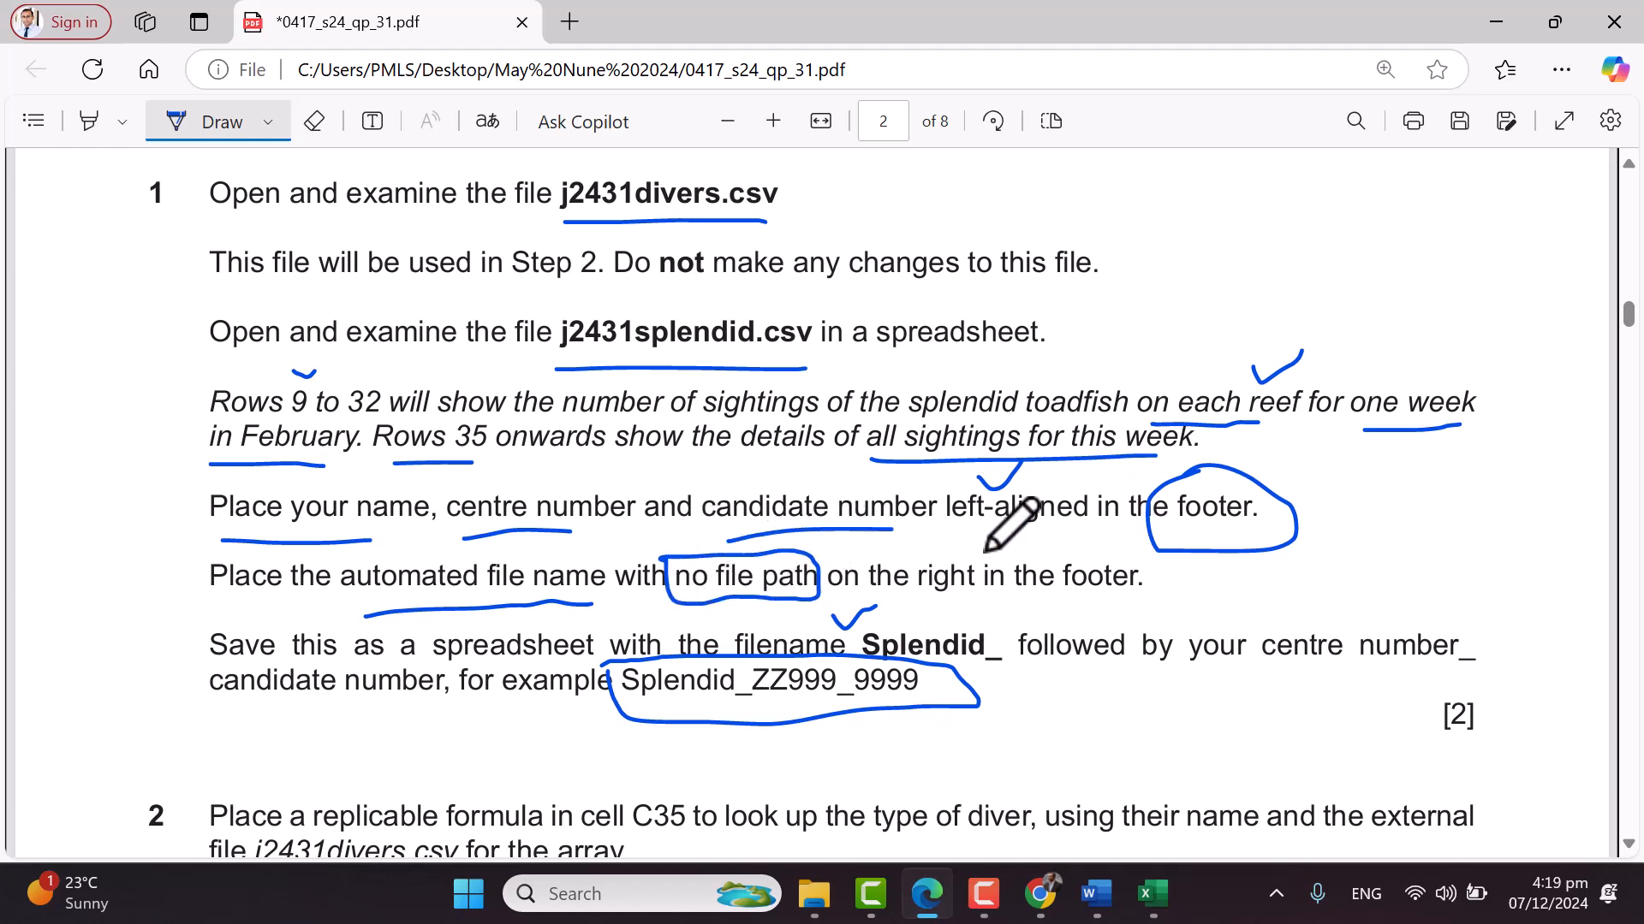
{"action": "left_click_drag", "start_coordinate": [929, 606], "coordinate": [976, 608]}
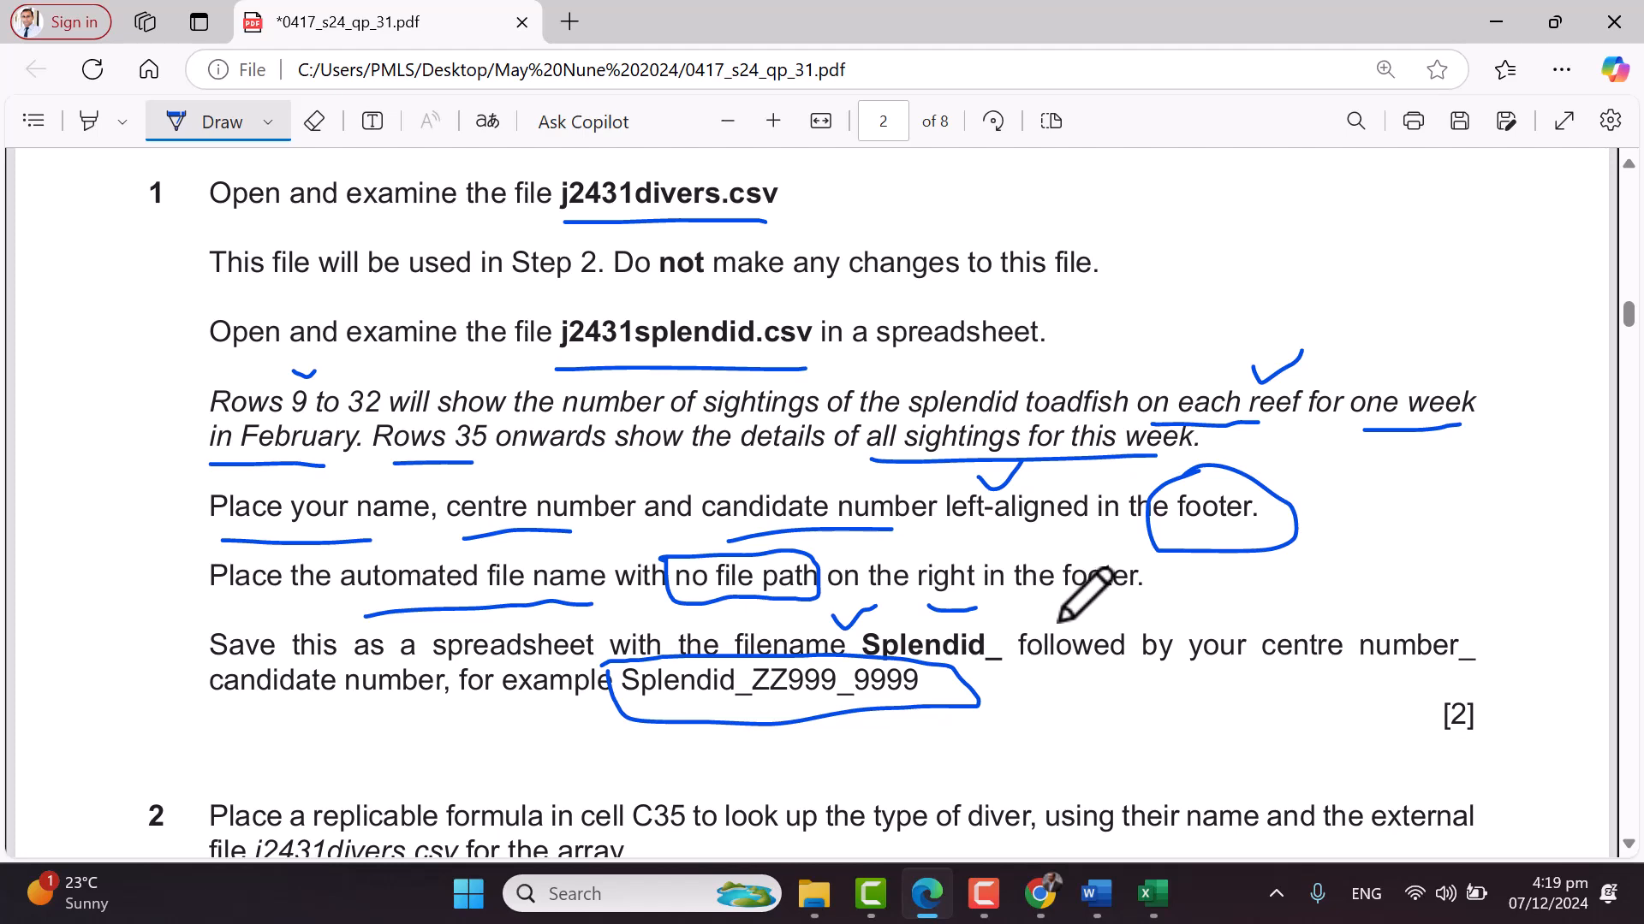
{"action": "mouse_move", "coordinate": [1151, 895]}
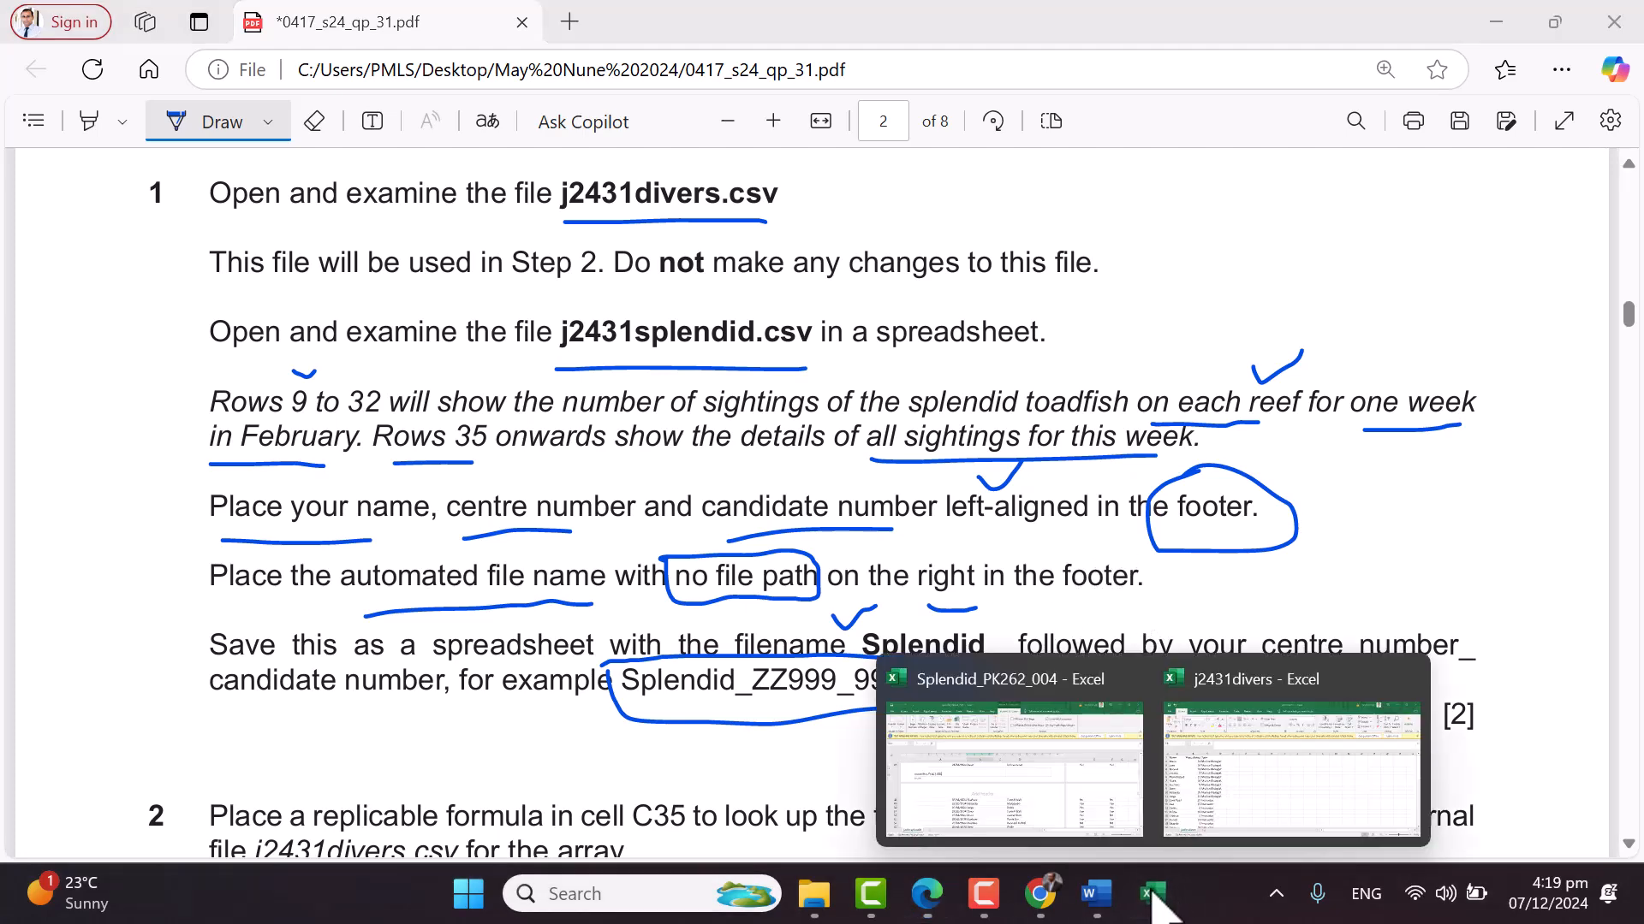
{"action": "left_click", "coordinate": [1075, 800]}
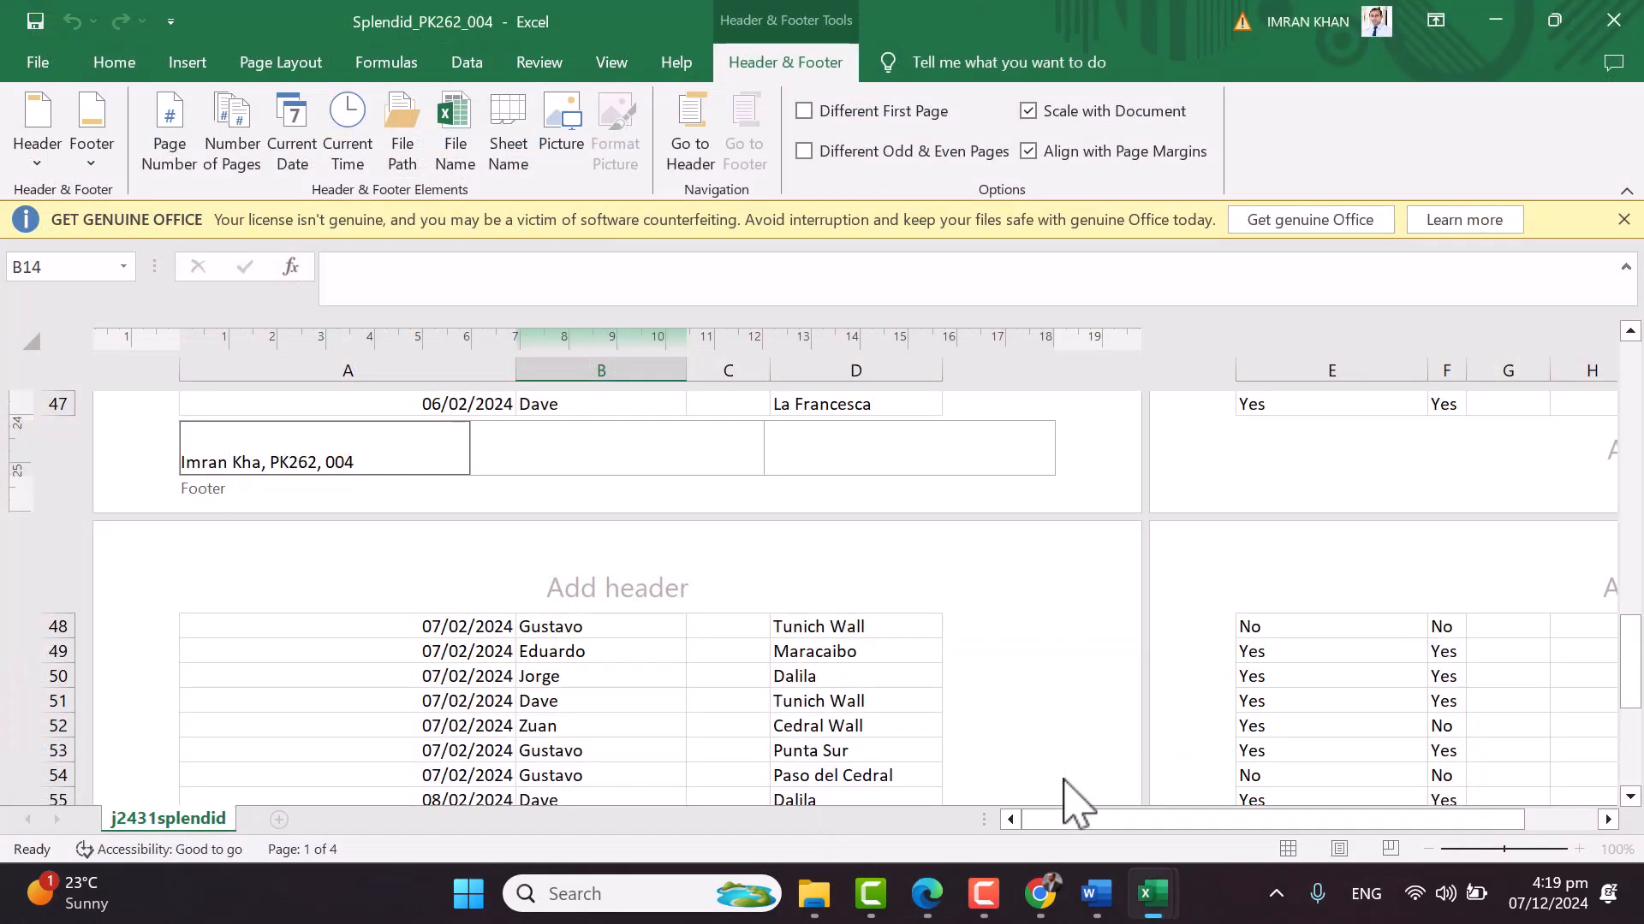
Put the File Name field in the right footer, close the licence banner and return to Normal view
{"action": "left_click", "coordinate": [862, 445]}
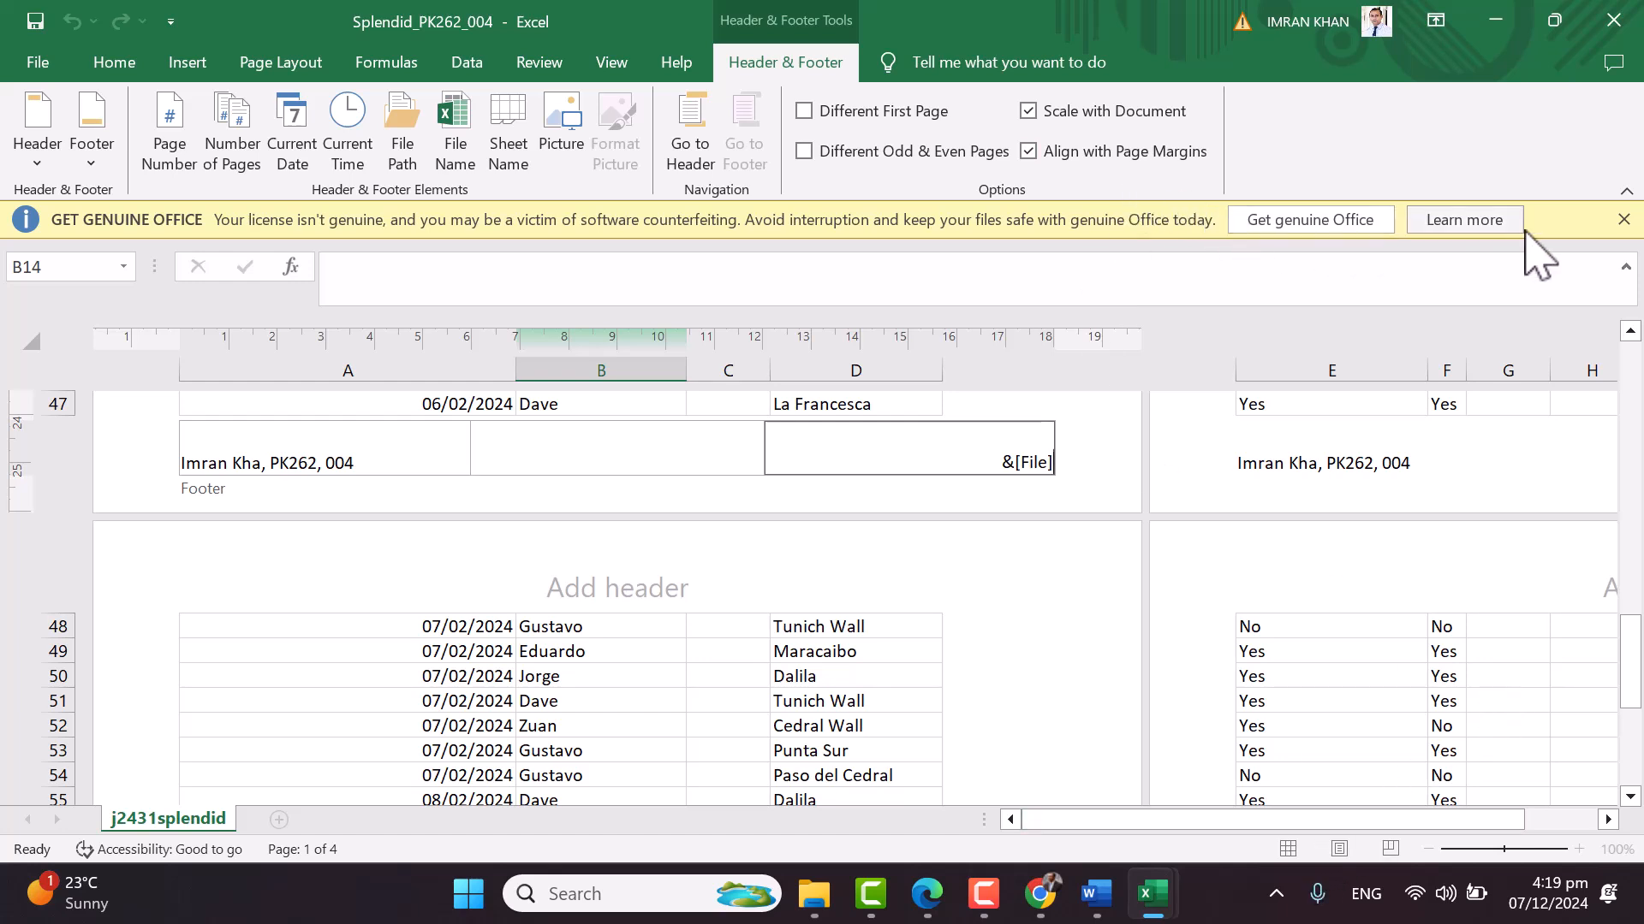
{"action": "left_click", "coordinate": [1623, 219]}
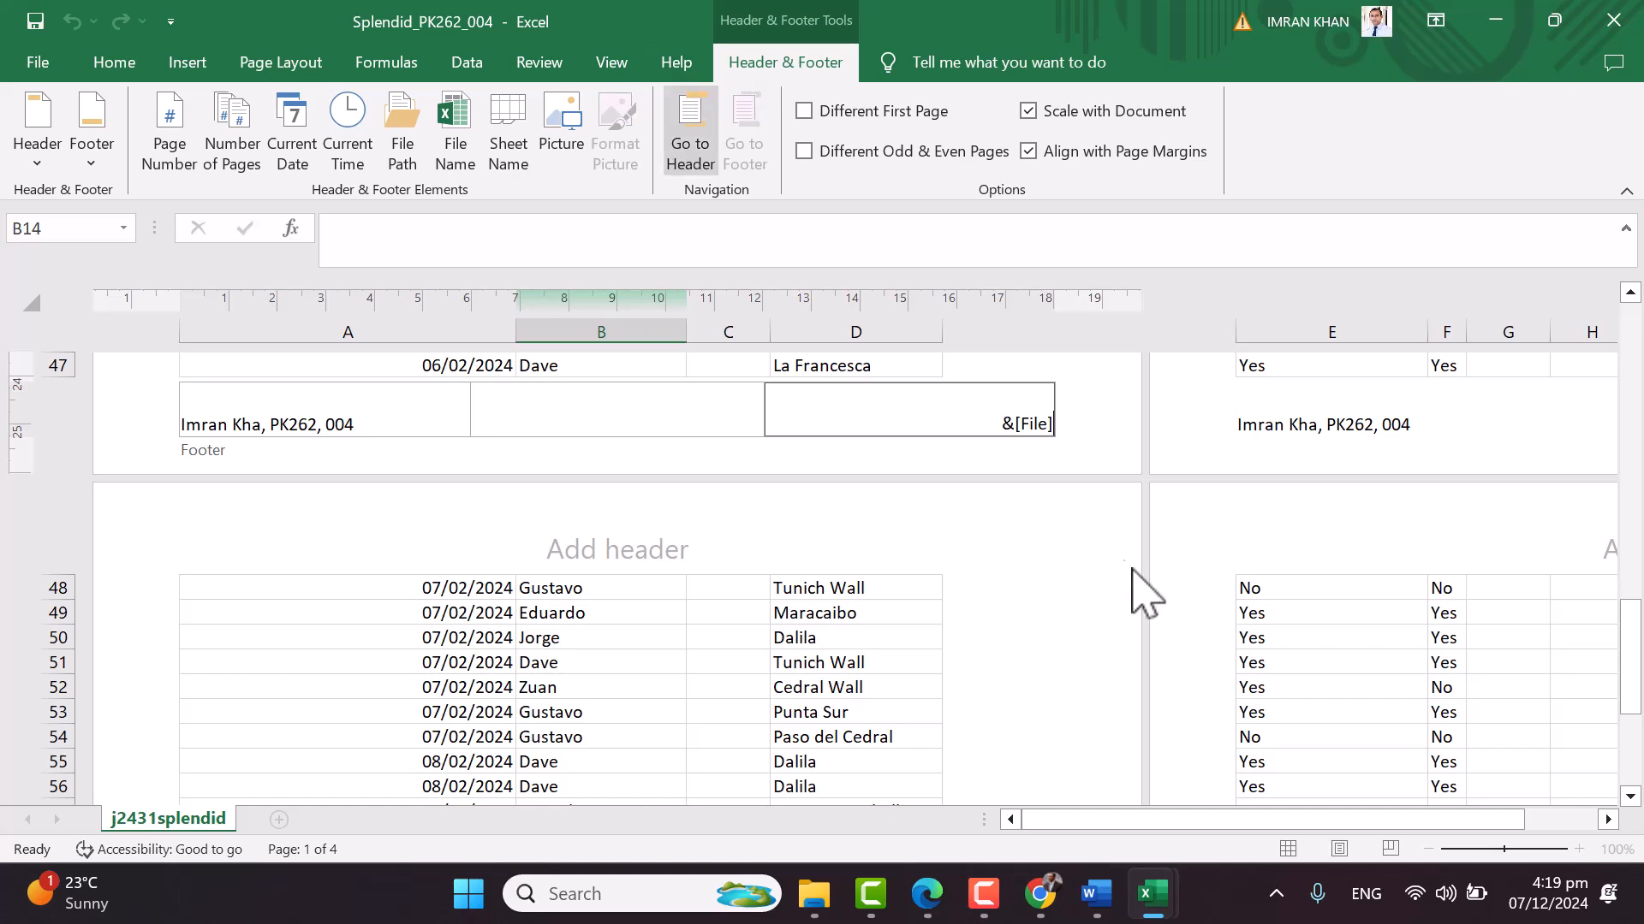
{"action": "left_click", "coordinate": [1016, 509]}
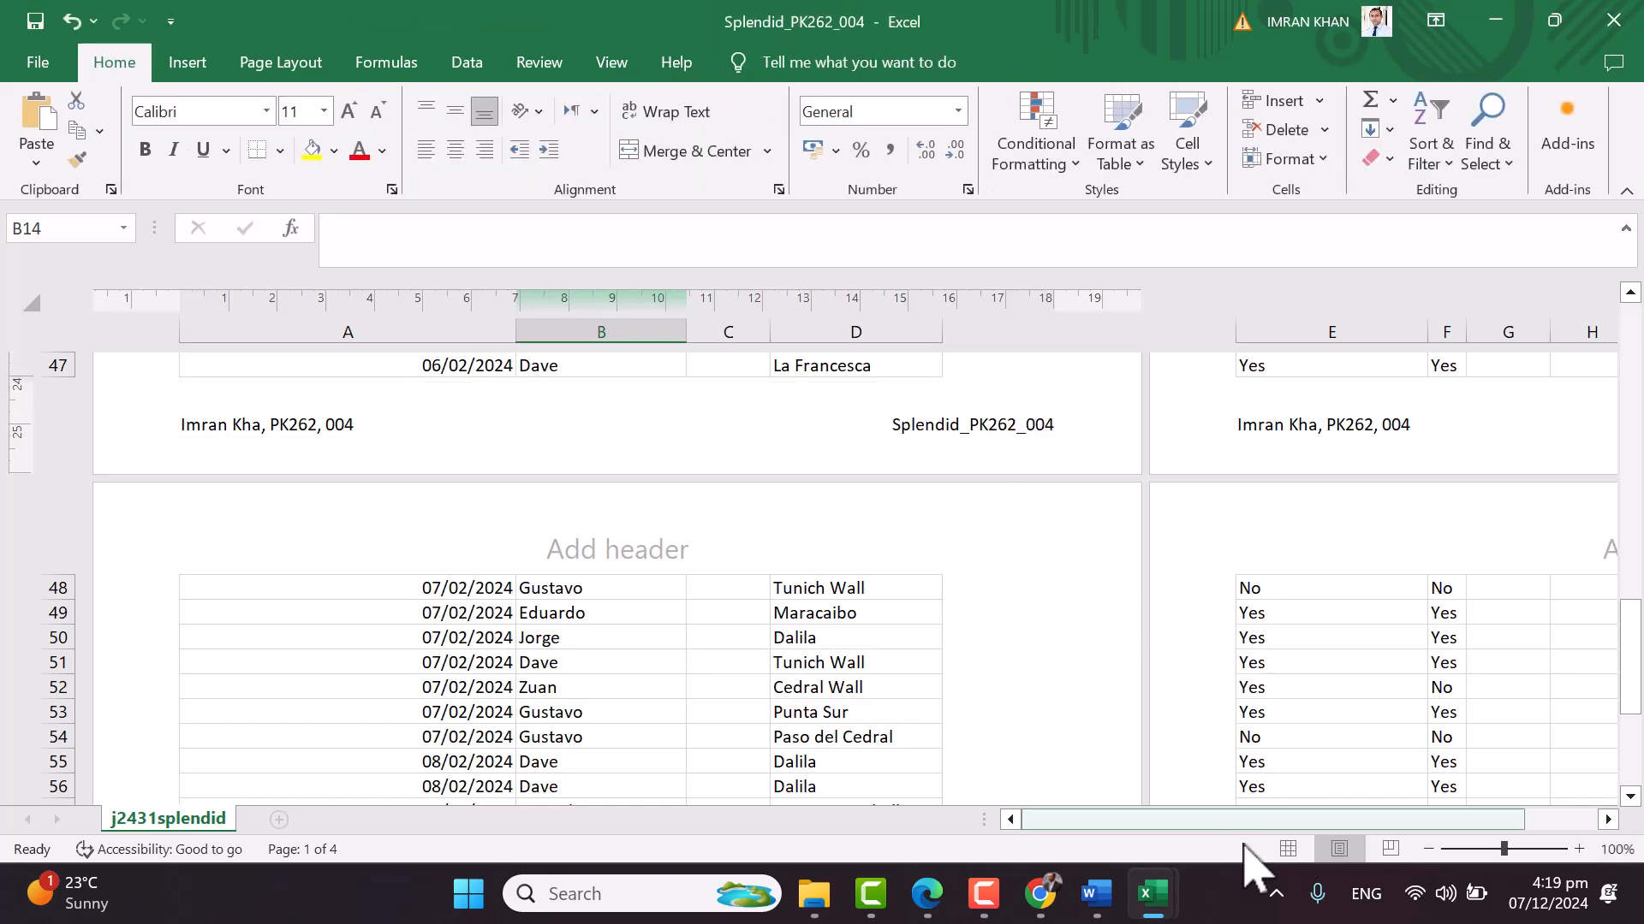
{"action": "left_click", "coordinate": [1288, 848]}
{"action": "scroll", "coordinate": [653, 649], "scroll_direction": "up", "scroll_amount": 4}
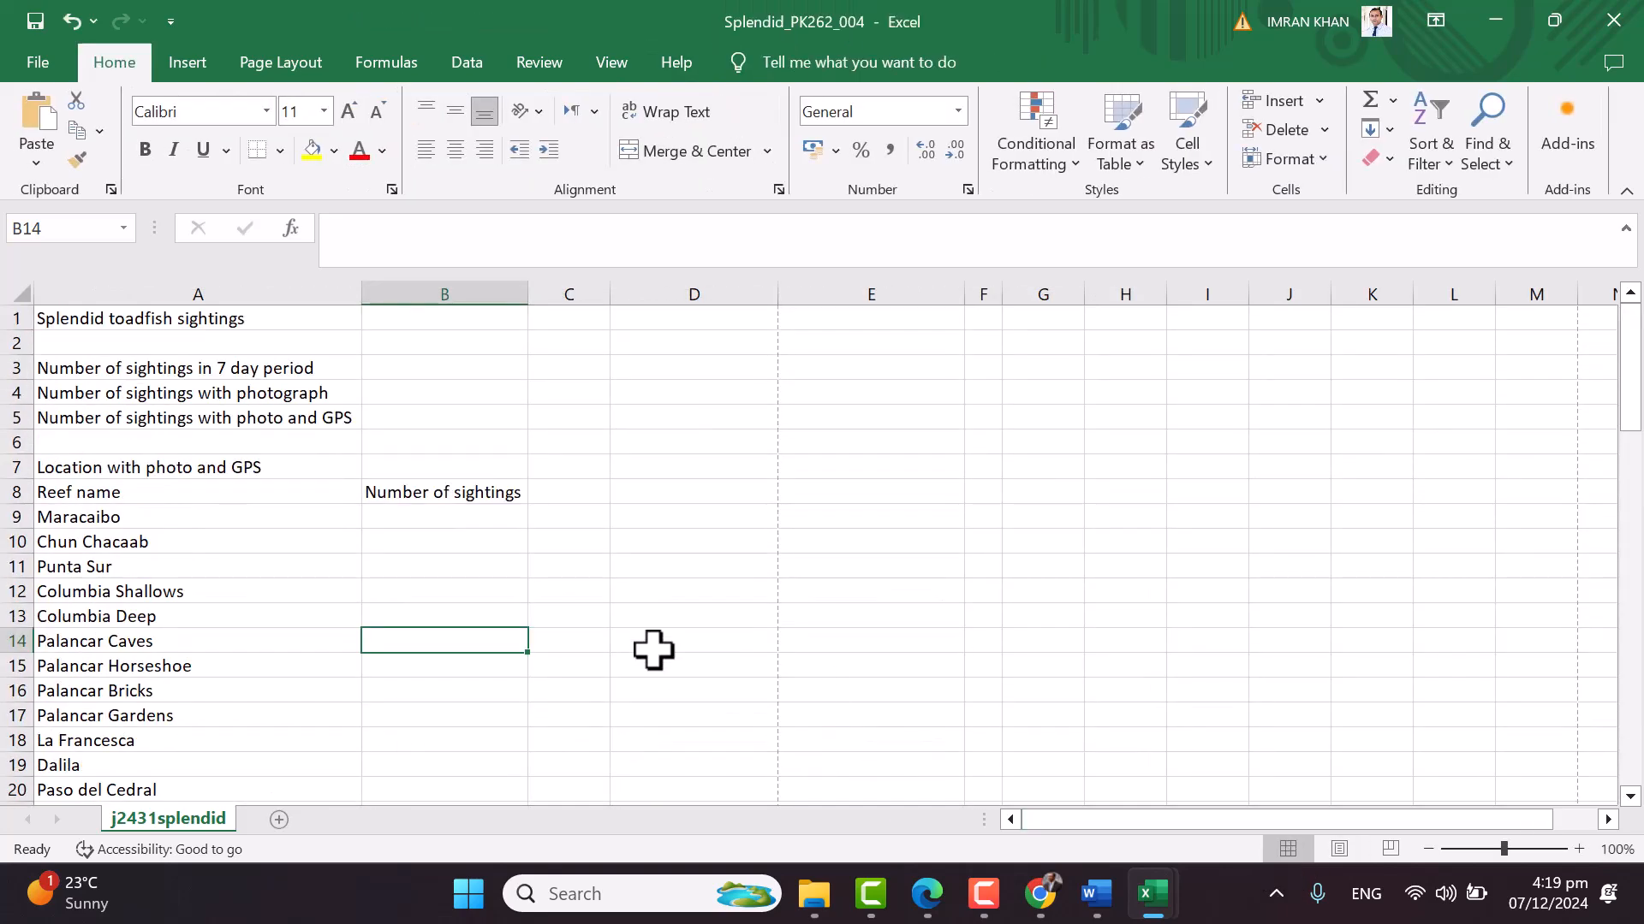
{"action": "left_click", "coordinate": [933, 896]}
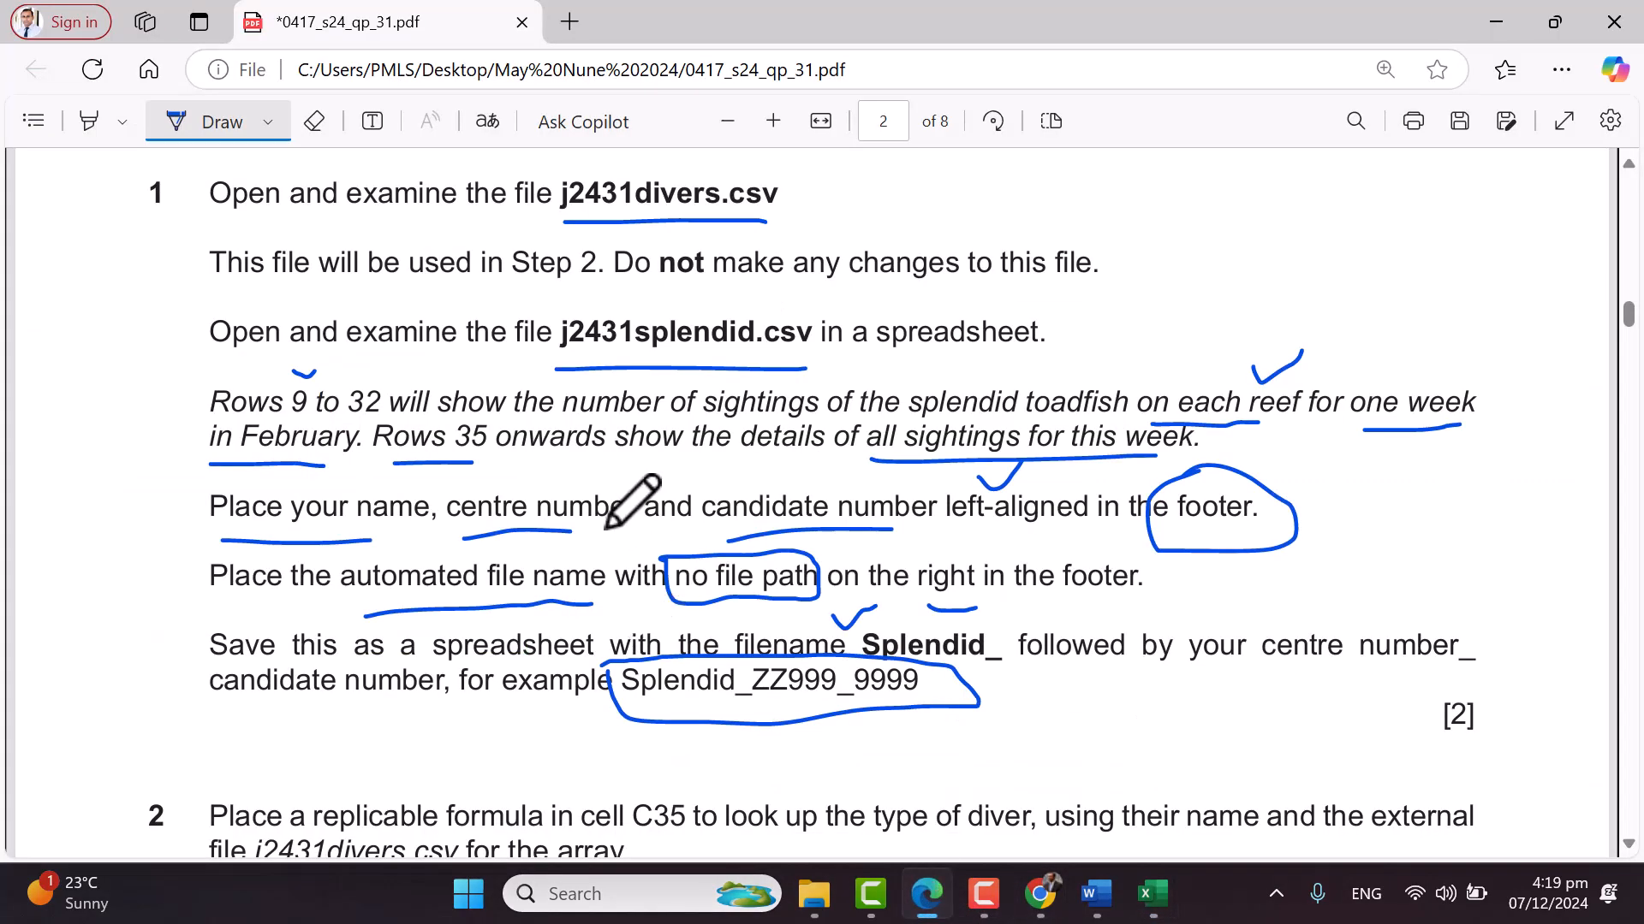
In question 2, mark 'cell C35' and circle 'type of diver', then return to the Splendid workbook
{"action": "scroll", "coordinate": [633, 505], "scroll_direction": "down", "scroll_amount": 6}
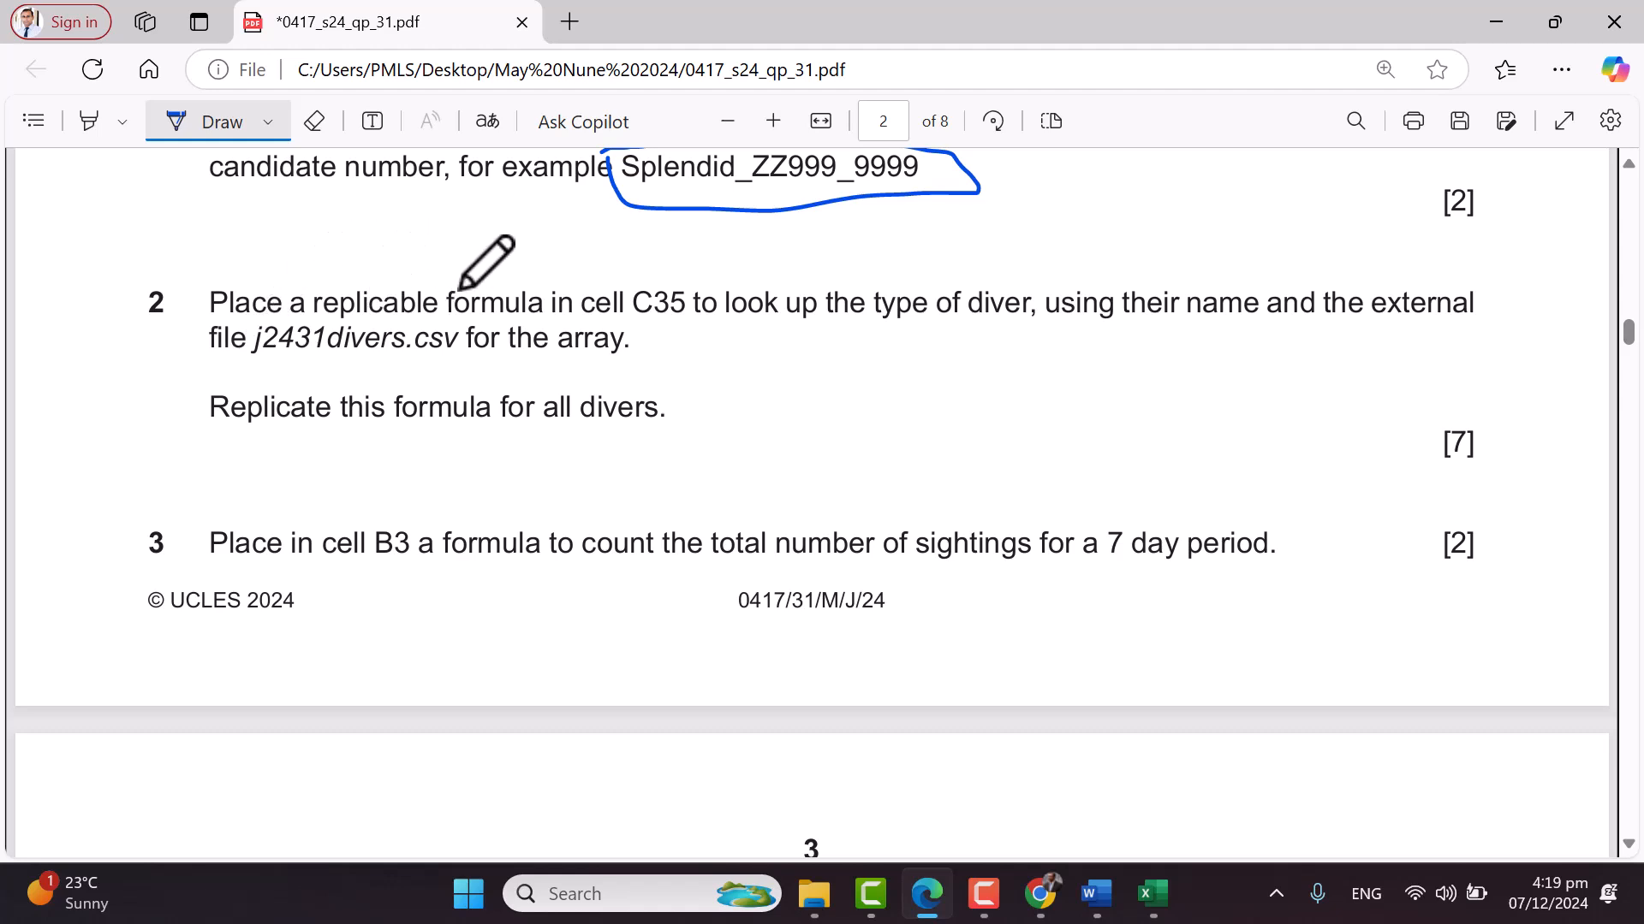
{"action": "mouse_move", "coordinate": [593, 327]}
{"action": "left_mouse_down"}
{"action": "mouse_move", "coordinate": [698, 323]}
{"action": "mouse_move", "coordinate": [722, 273]}
{"action": "left_mouse_up"}
{"action": "mouse_move", "coordinate": [733, 334]}
{"action": "left_mouse_down"}
{"action": "mouse_move", "coordinate": [1036, 312]}
{"action": "mouse_move", "coordinate": [871, 289]}
{"action": "mouse_move", "coordinate": [858, 341]}
{"action": "left_mouse_up"}
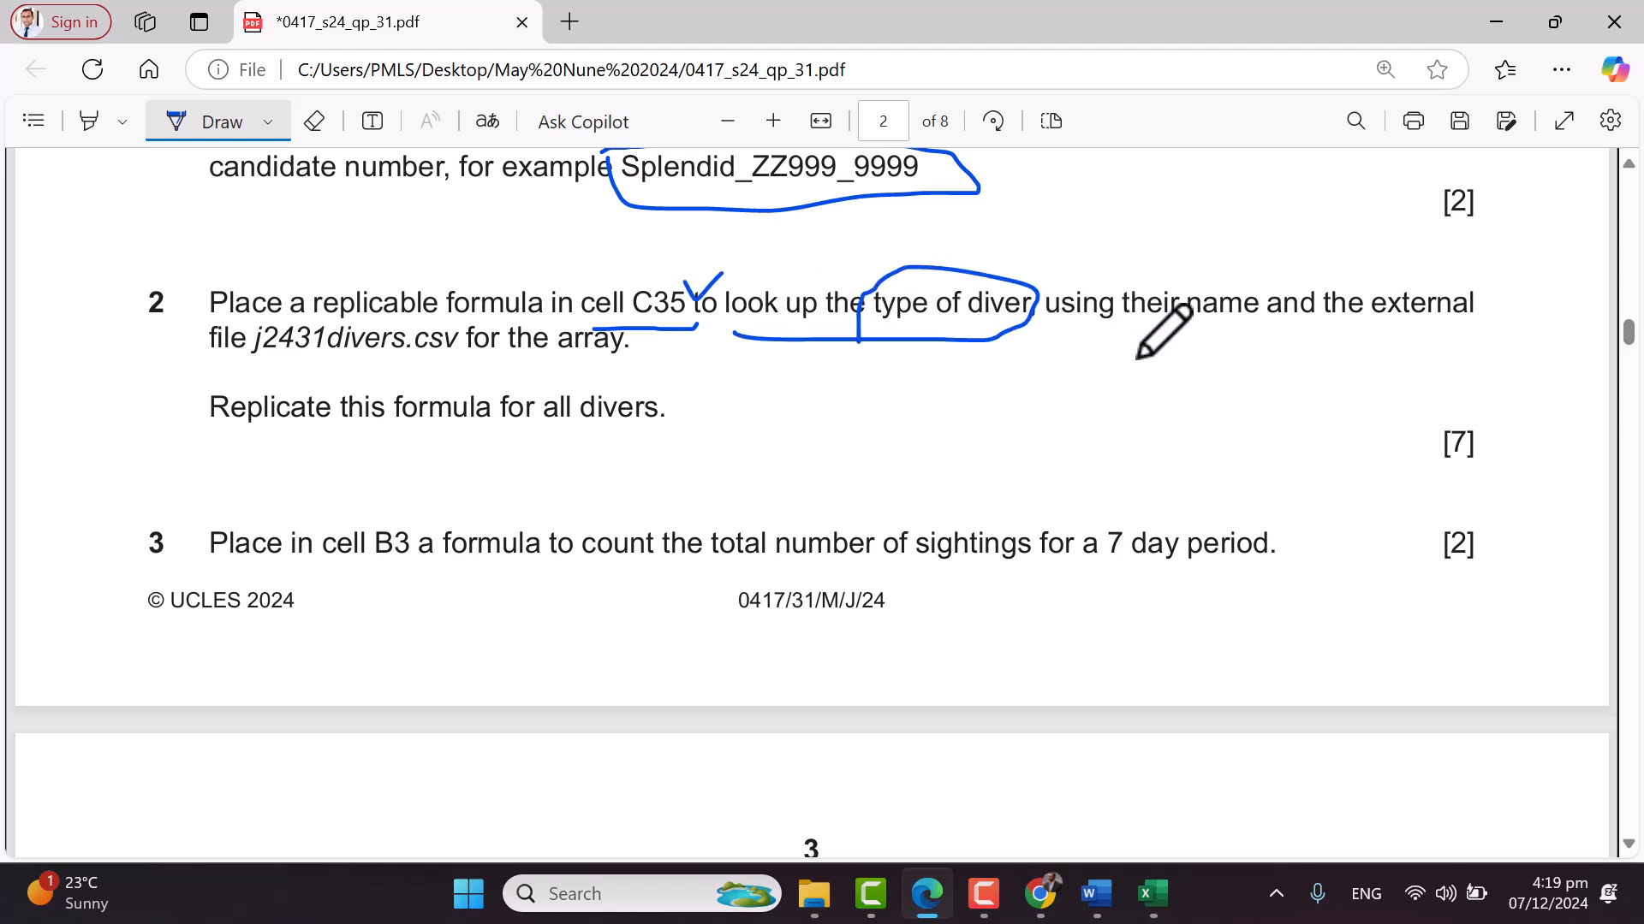
{"action": "left_click_drag", "start_coordinate": [1186, 255], "coordinate": [1190, 263]}
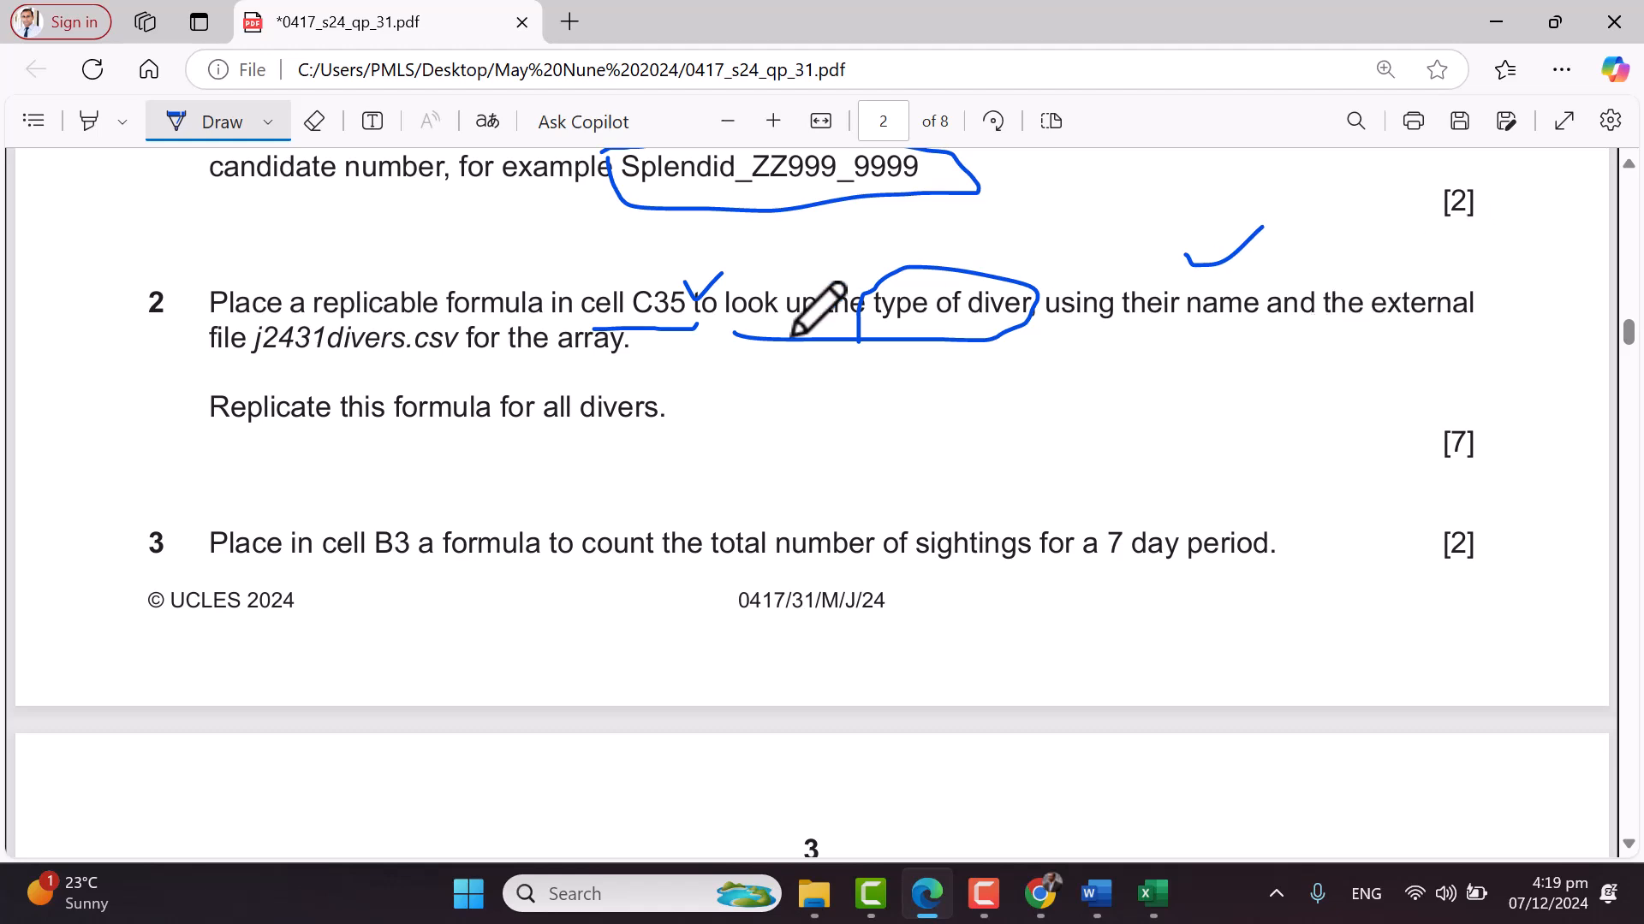
{"action": "mouse_move", "coordinate": [1152, 893]}
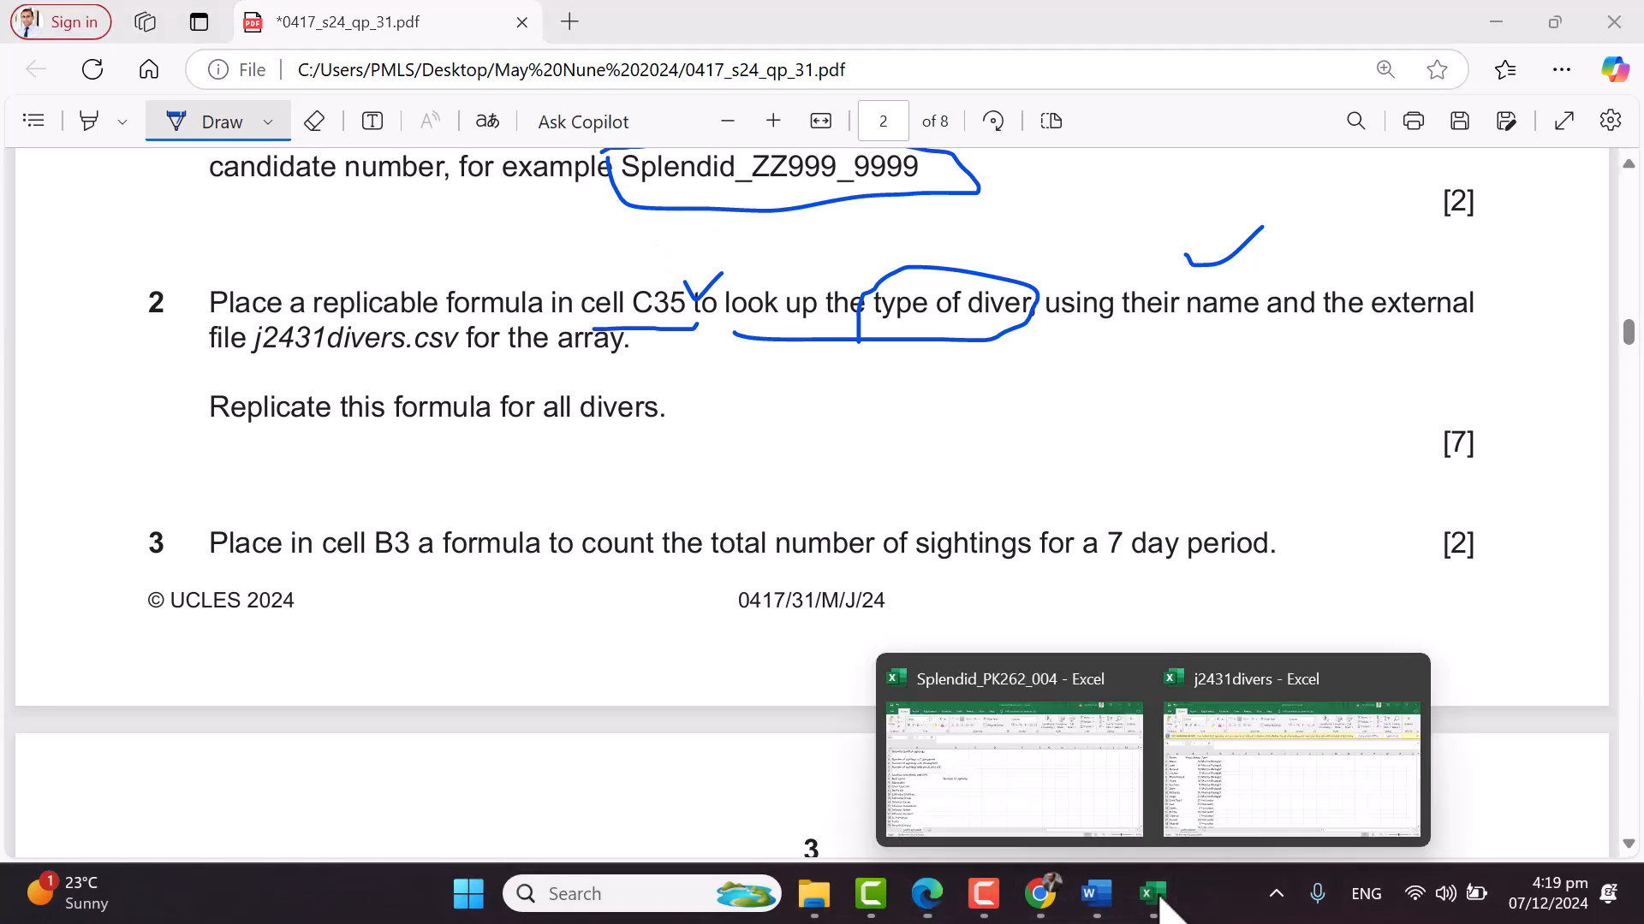
{"action": "left_click", "coordinate": [1056, 809]}
{"action": "scroll", "coordinate": [814, 676], "scroll_direction": "down", "scroll_amount": 7}
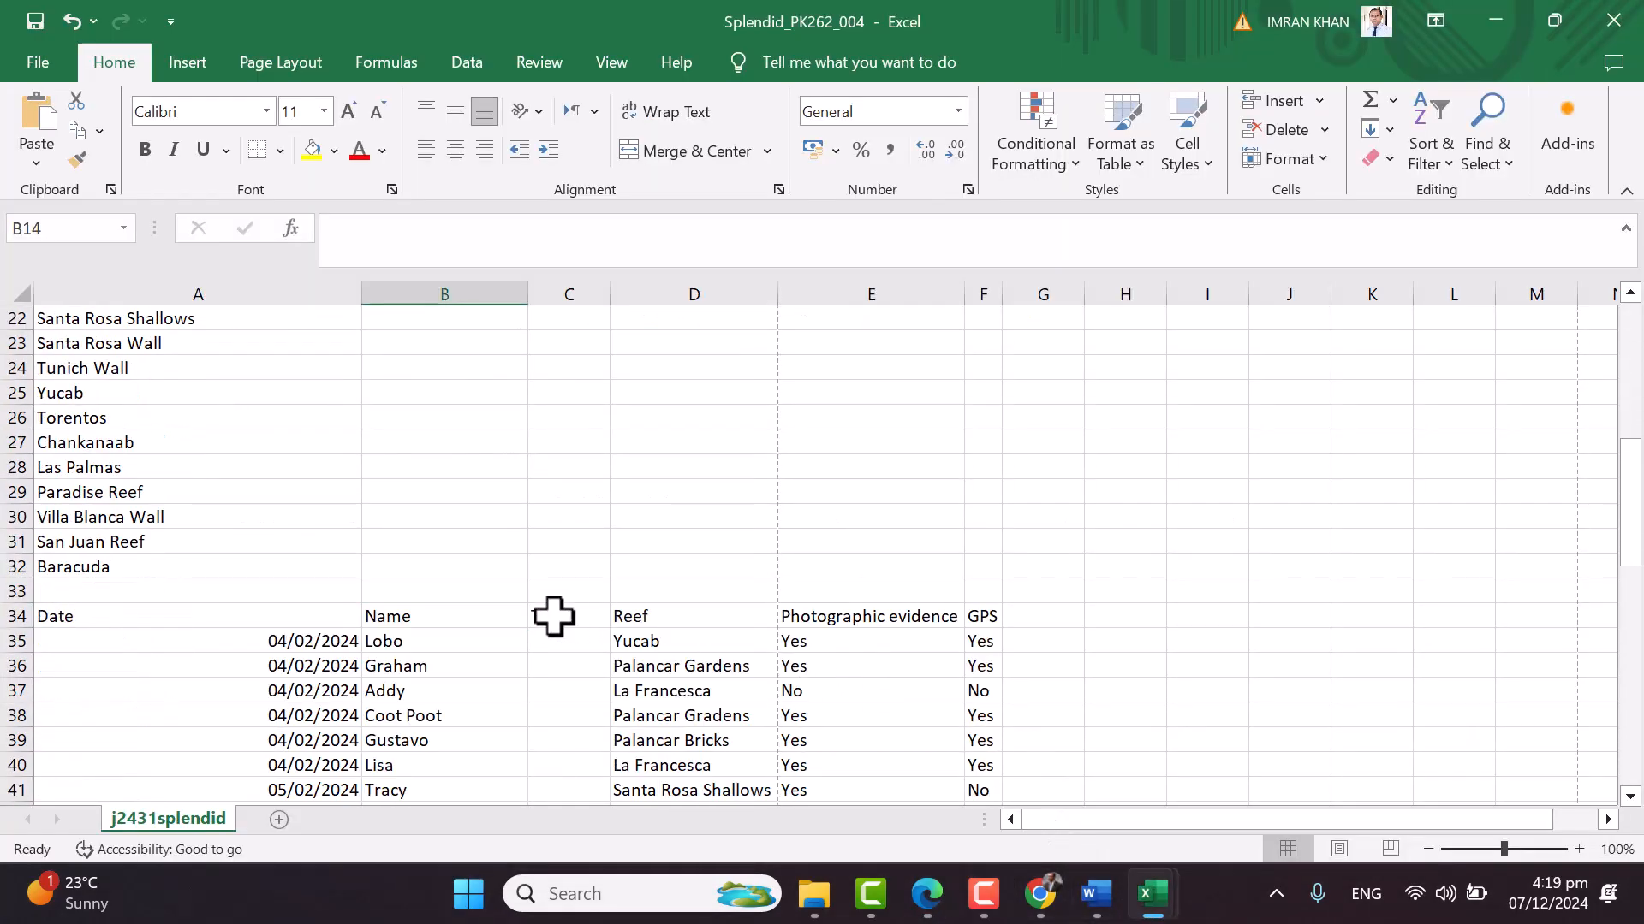
In C35 start =VLOOKUP( with the diver name in B35 as the lookup value
{"action": "left_click", "coordinate": [533, 660]}
{"action": "left_click", "coordinate": [568, 638]}
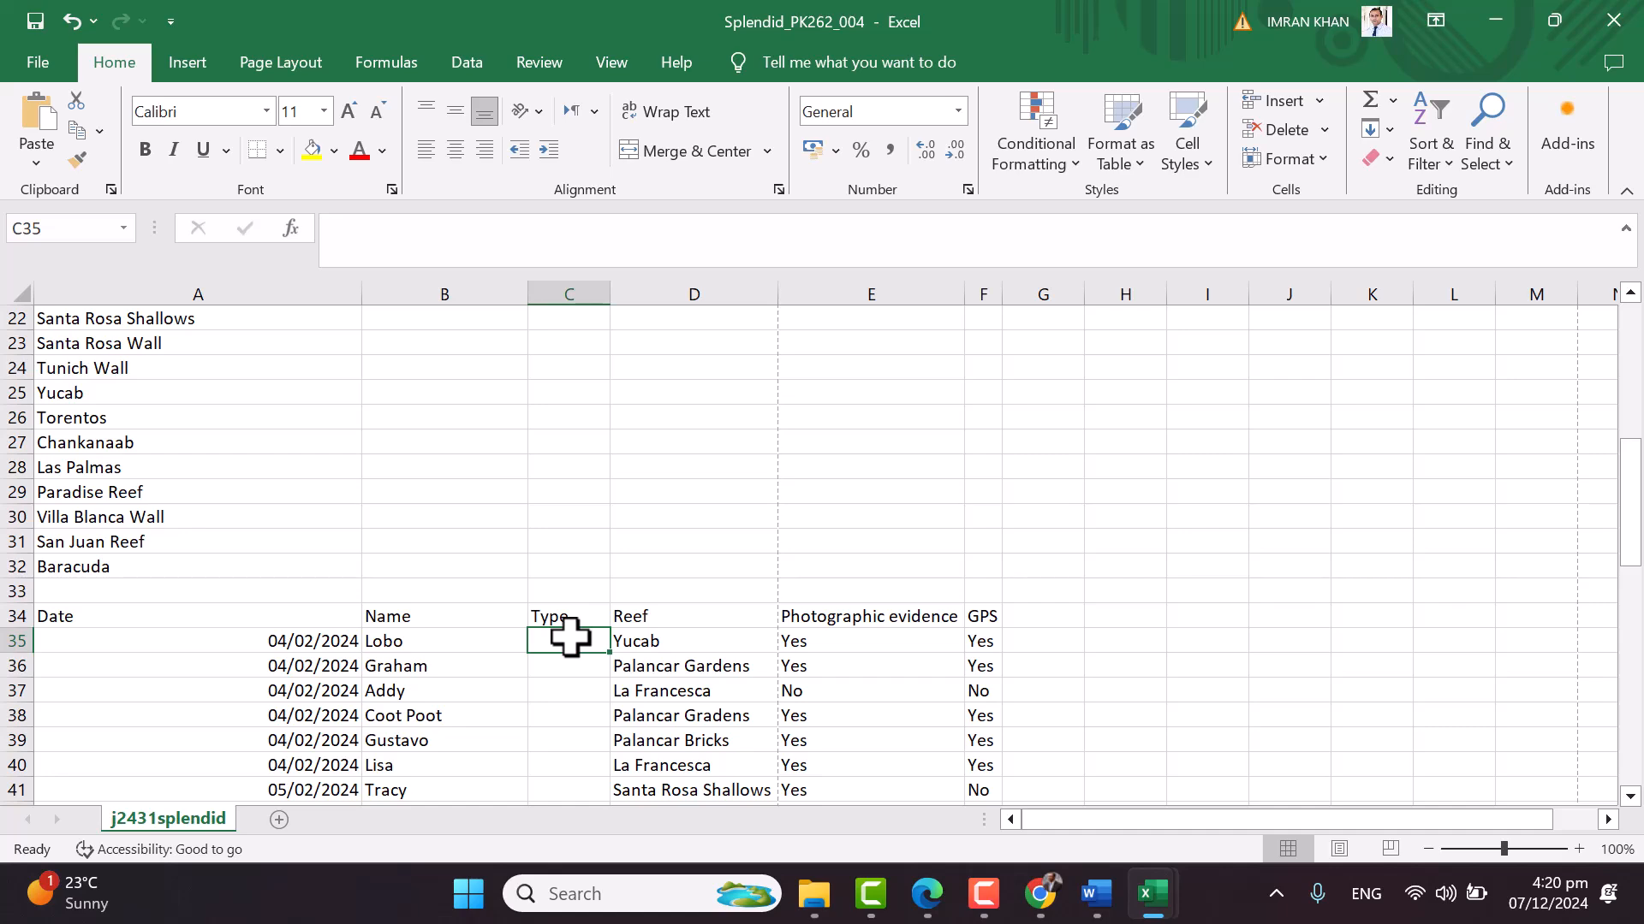
{"action": "scroll", "coordinate": [569, 637], "scroll_direction": "up", "scroll_amount": 2}
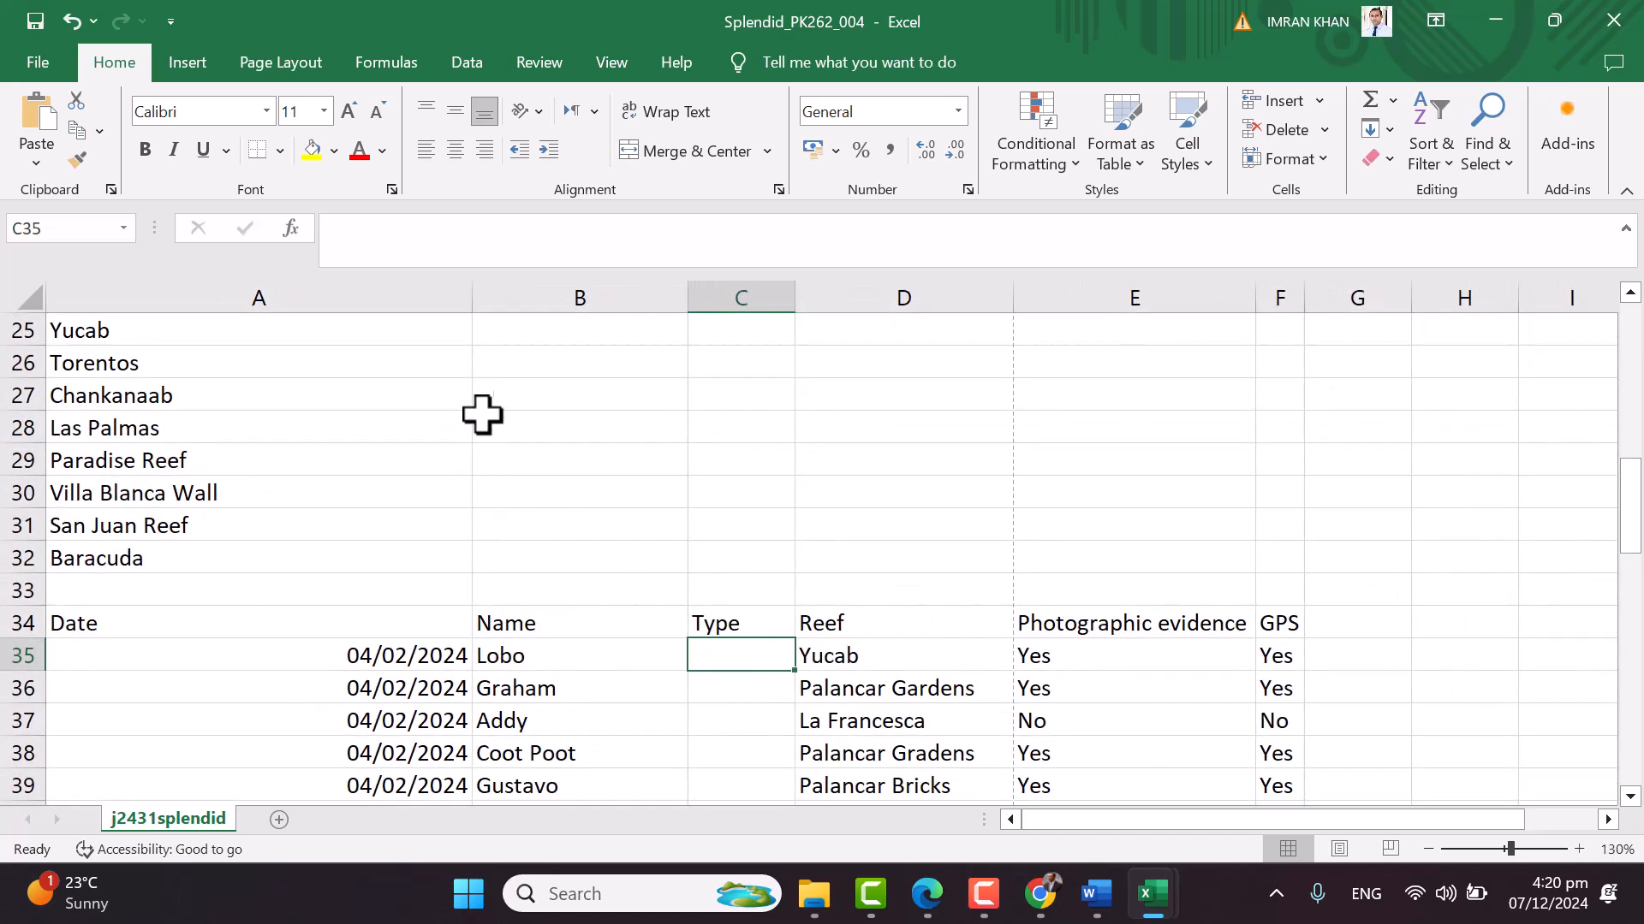
{"action": "scroll", "coordinate": [857, 564], "scroll_direction": "down", "scroll_amount": 1}
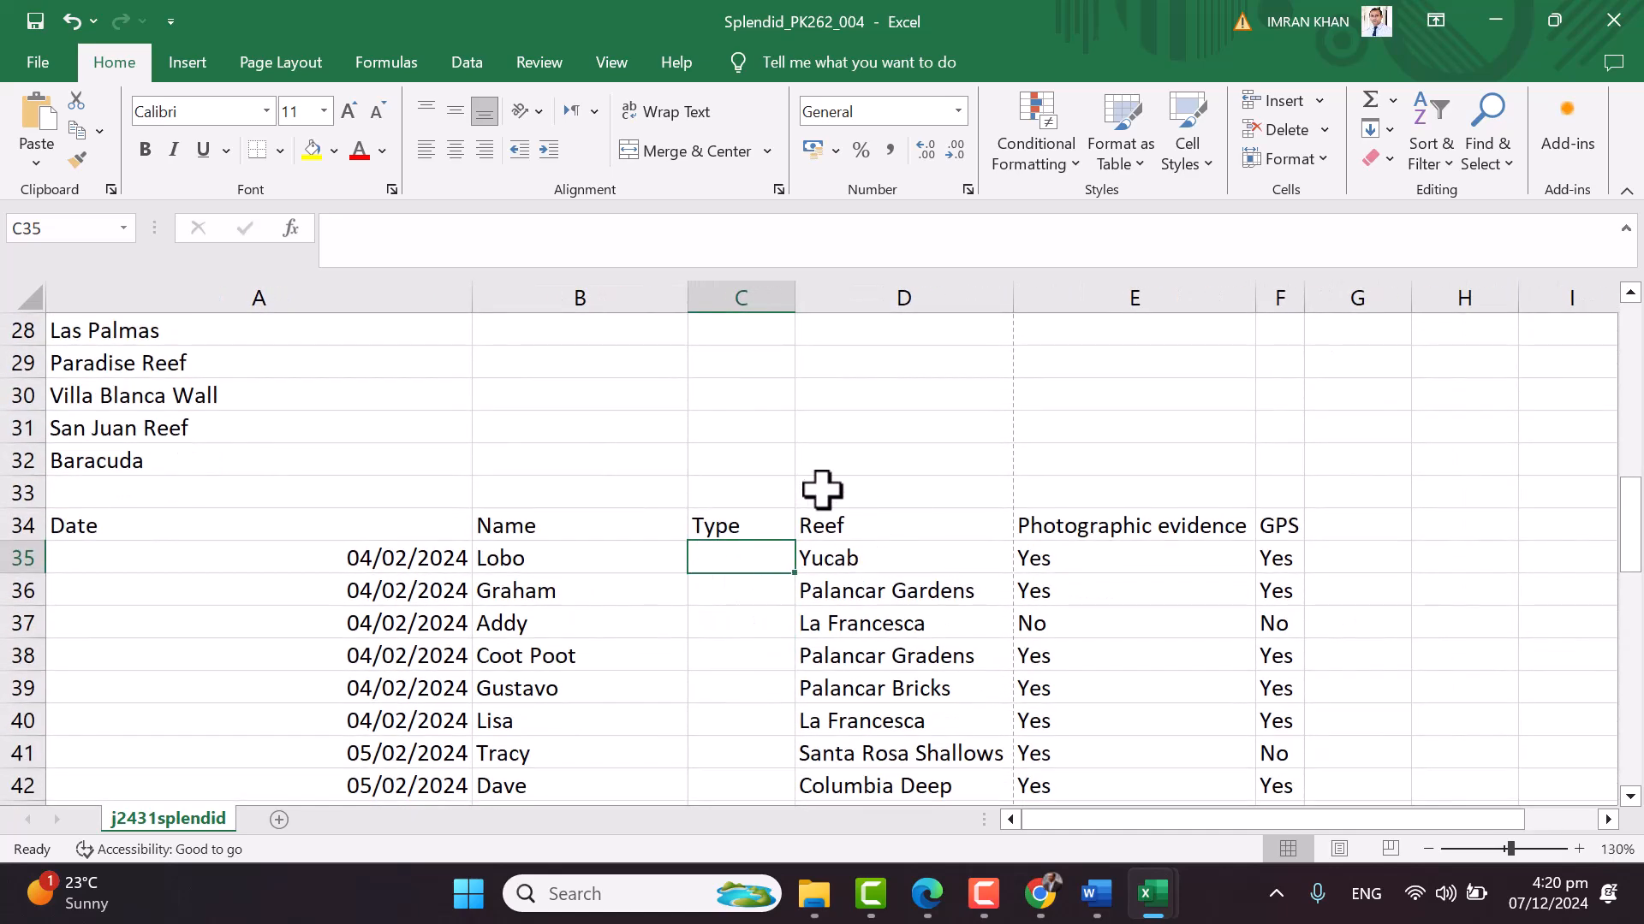
{"action": "type", "text": "=v"}
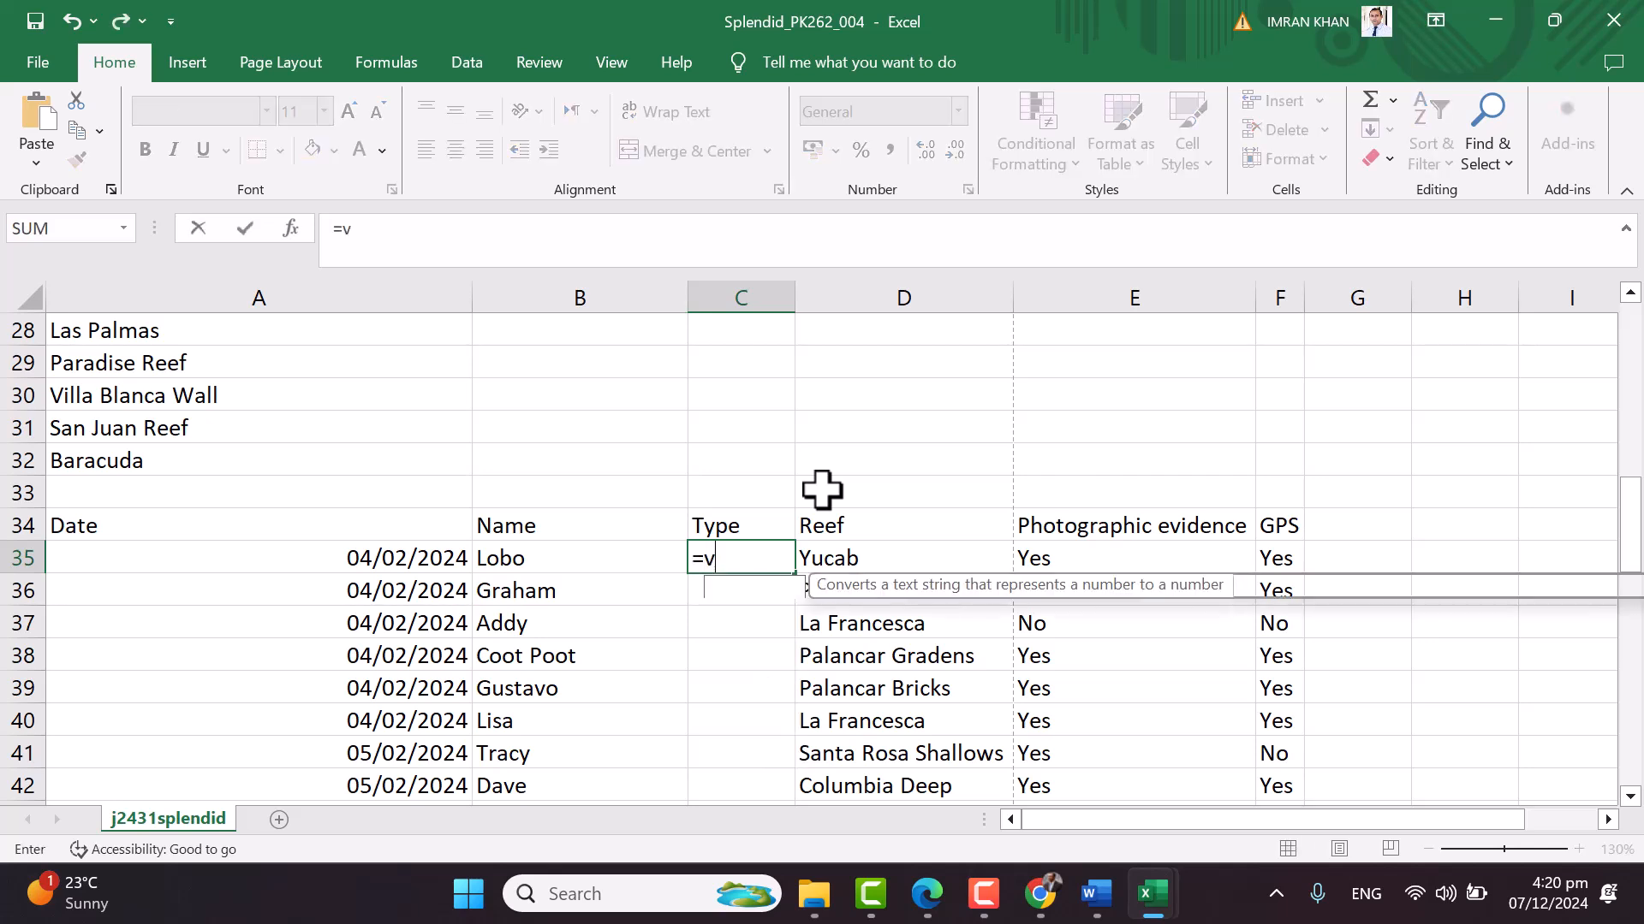
{"action": "type", "text": "lookup("}
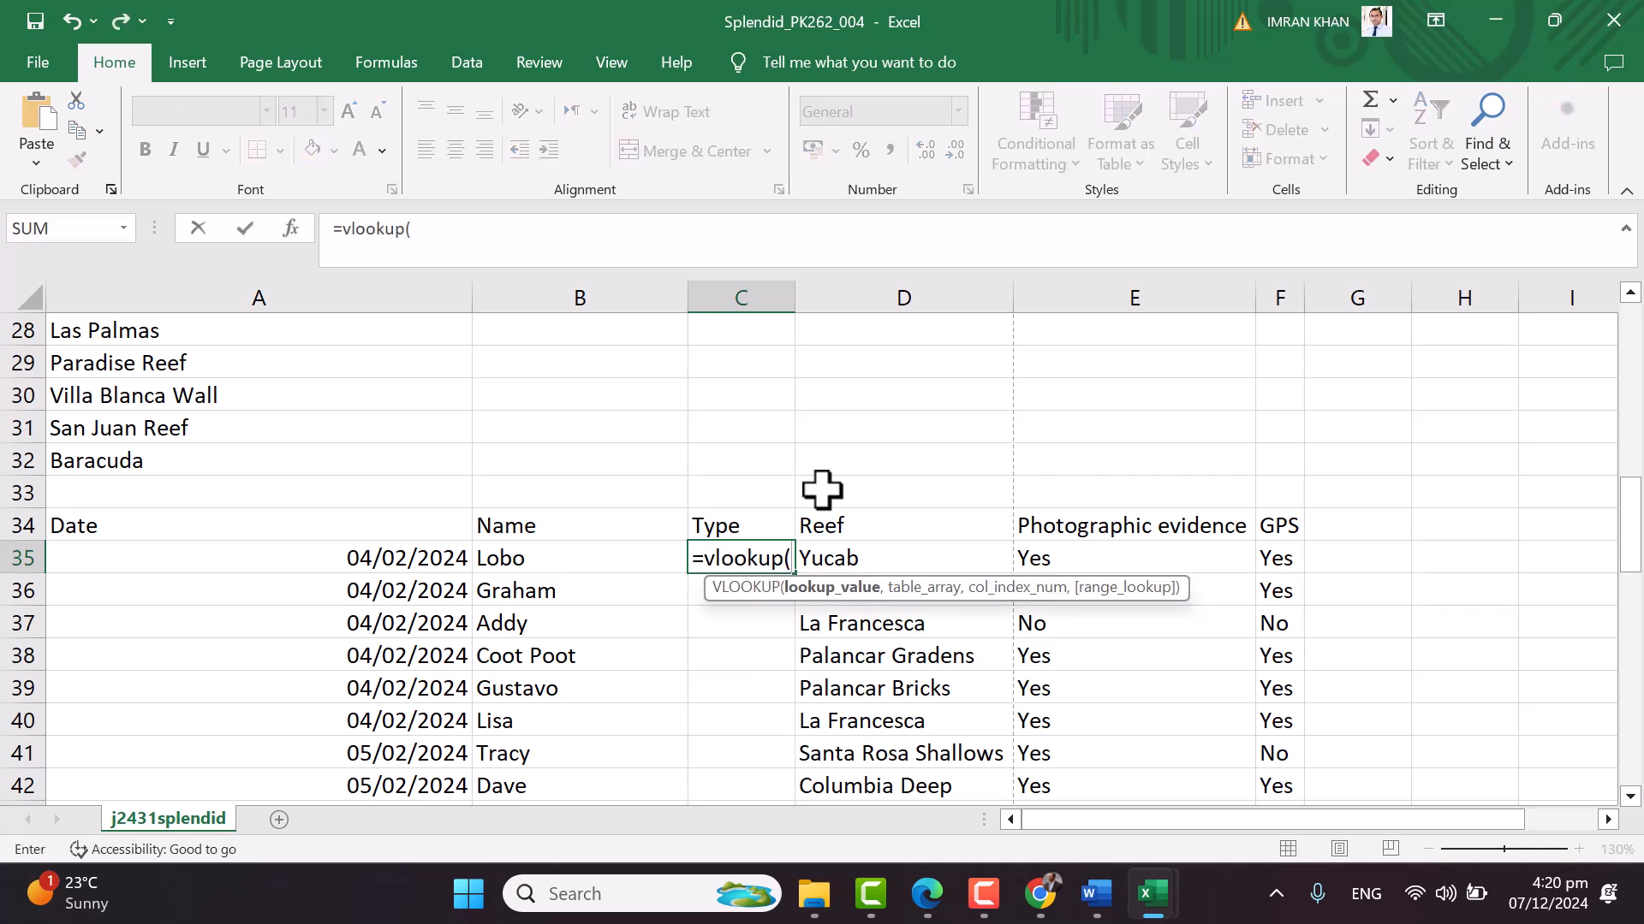
{"action": "left_click", "coordinate": [567, 552]}
{"action": "type", "text": ","}
Finish the lookup with j2431divers.csv!$A$1:$C$51, column 3, exact match, and widen the Type column
{"action": "mouse_move", "coordinate": [1152, 894]}
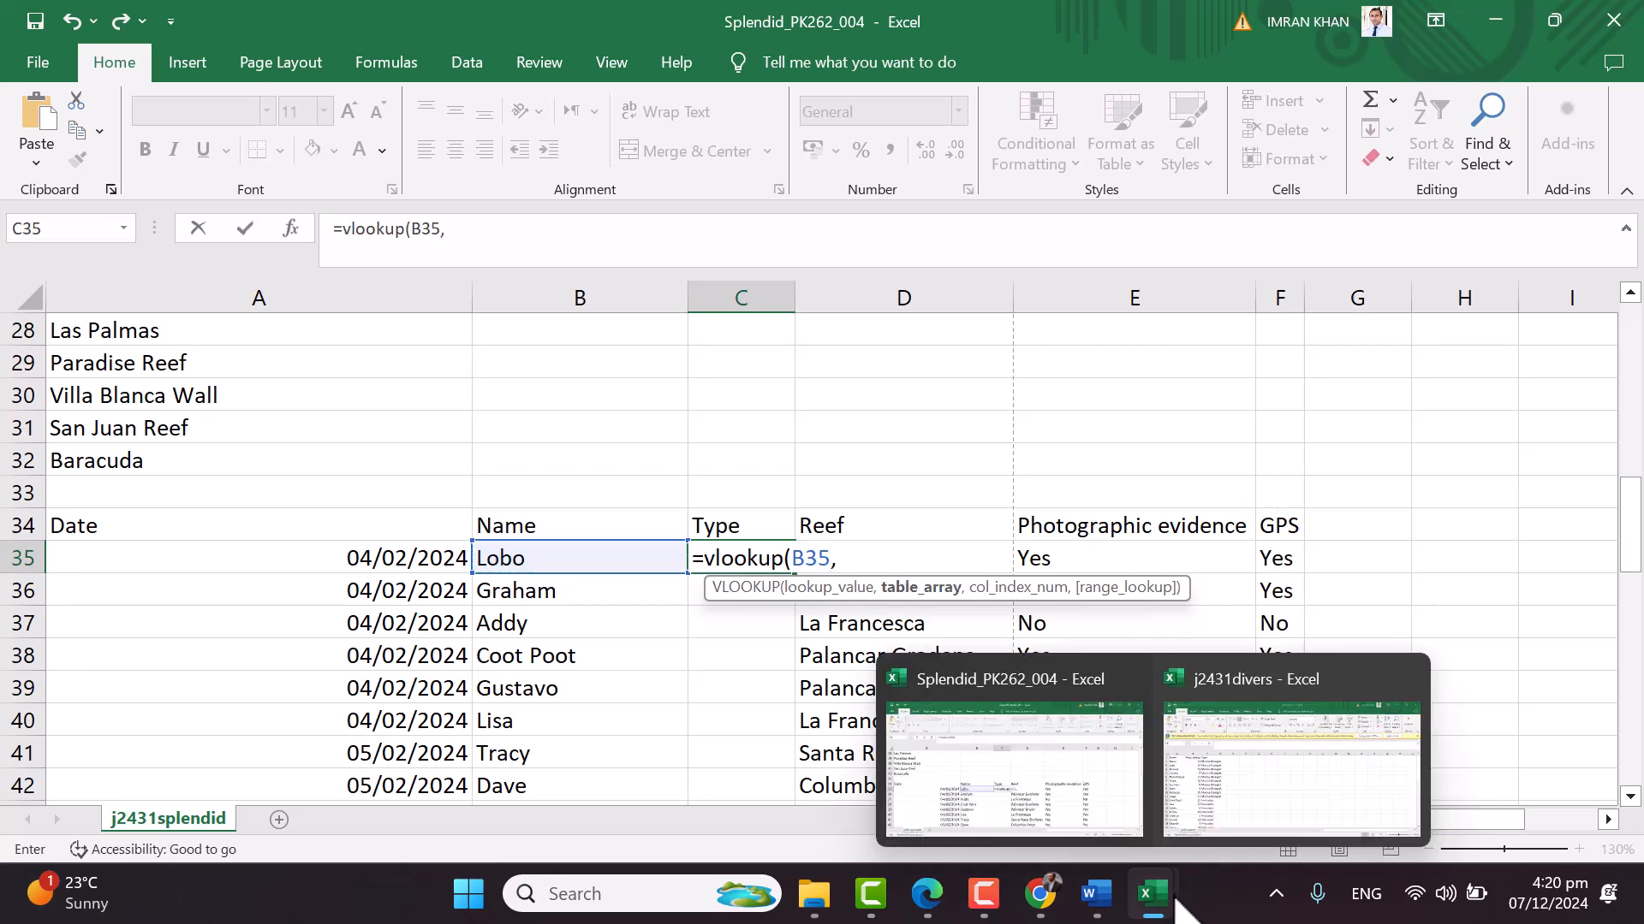
{"action": "left_click", "coordinate": [1267, 796]}
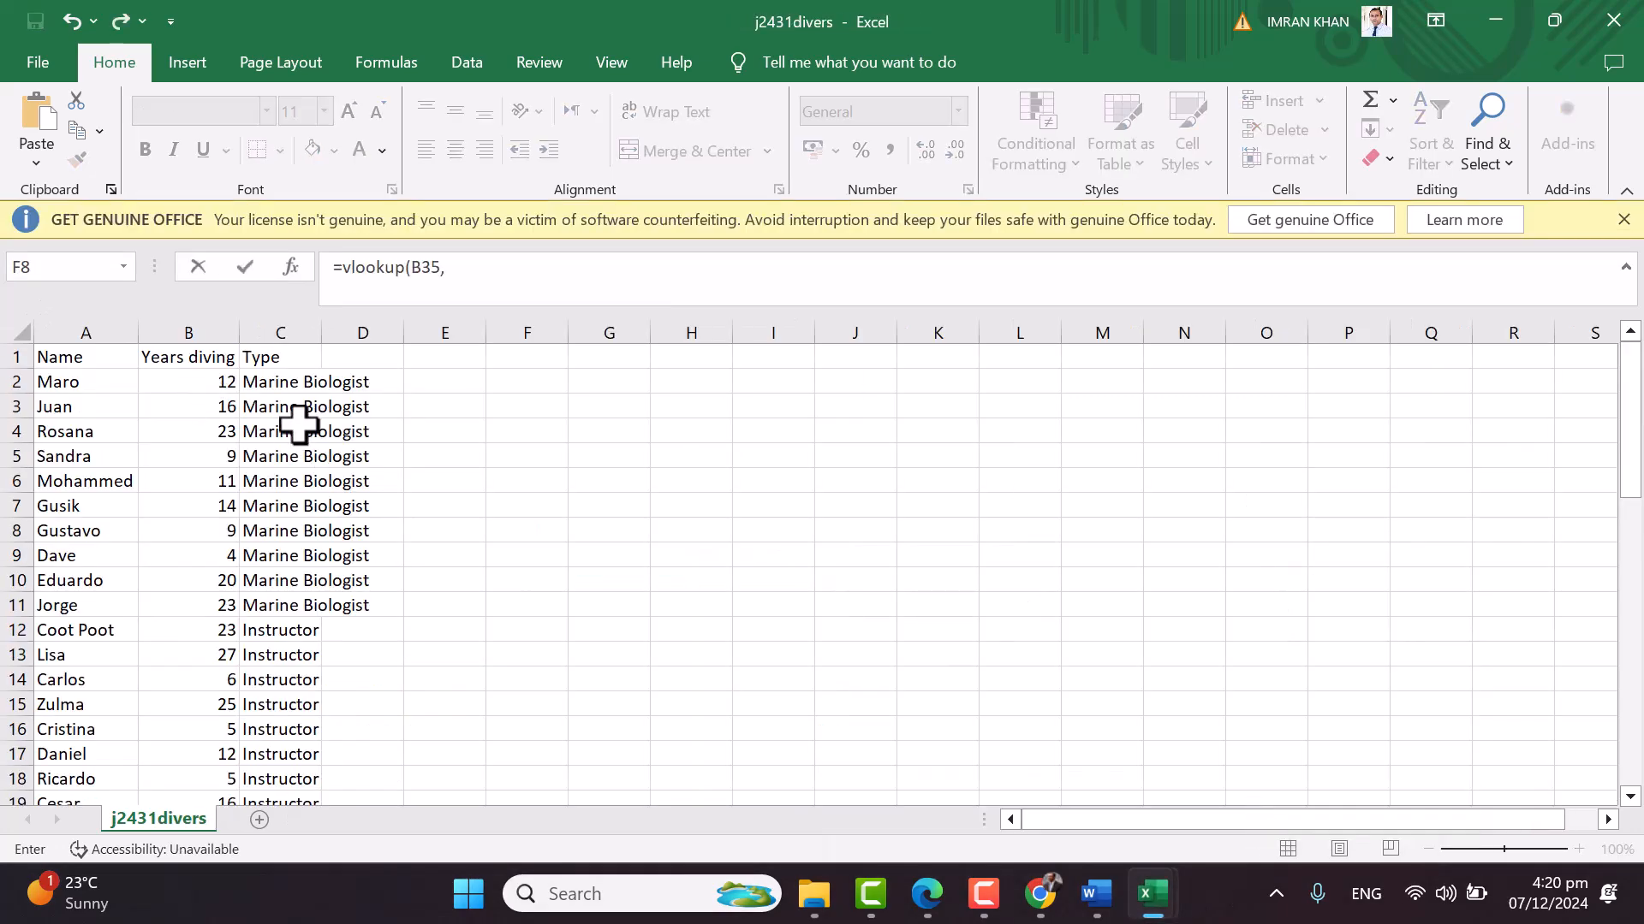
{"action": "left_click_drag", "start_coordinate": [73, 360], "coordinate": [286, 749]}
{"action": "scroll", "coordinate": [366, 563], "scroll_direction": "up", "scroll_amount": 12}
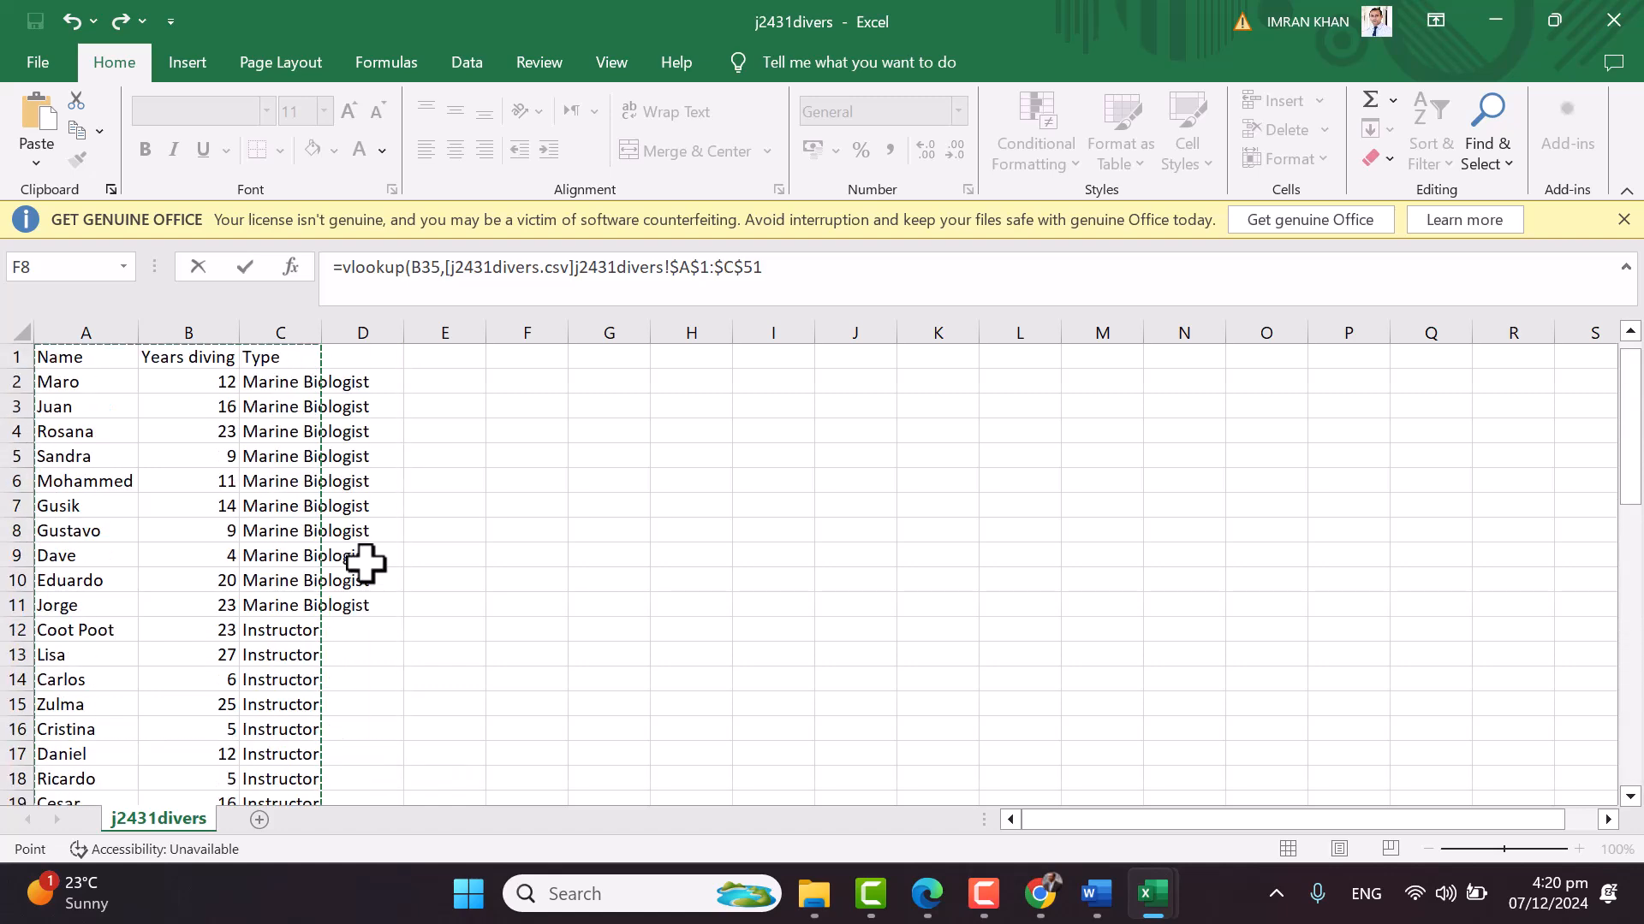
{"action": "key", "text": "ctrl+Tab"}
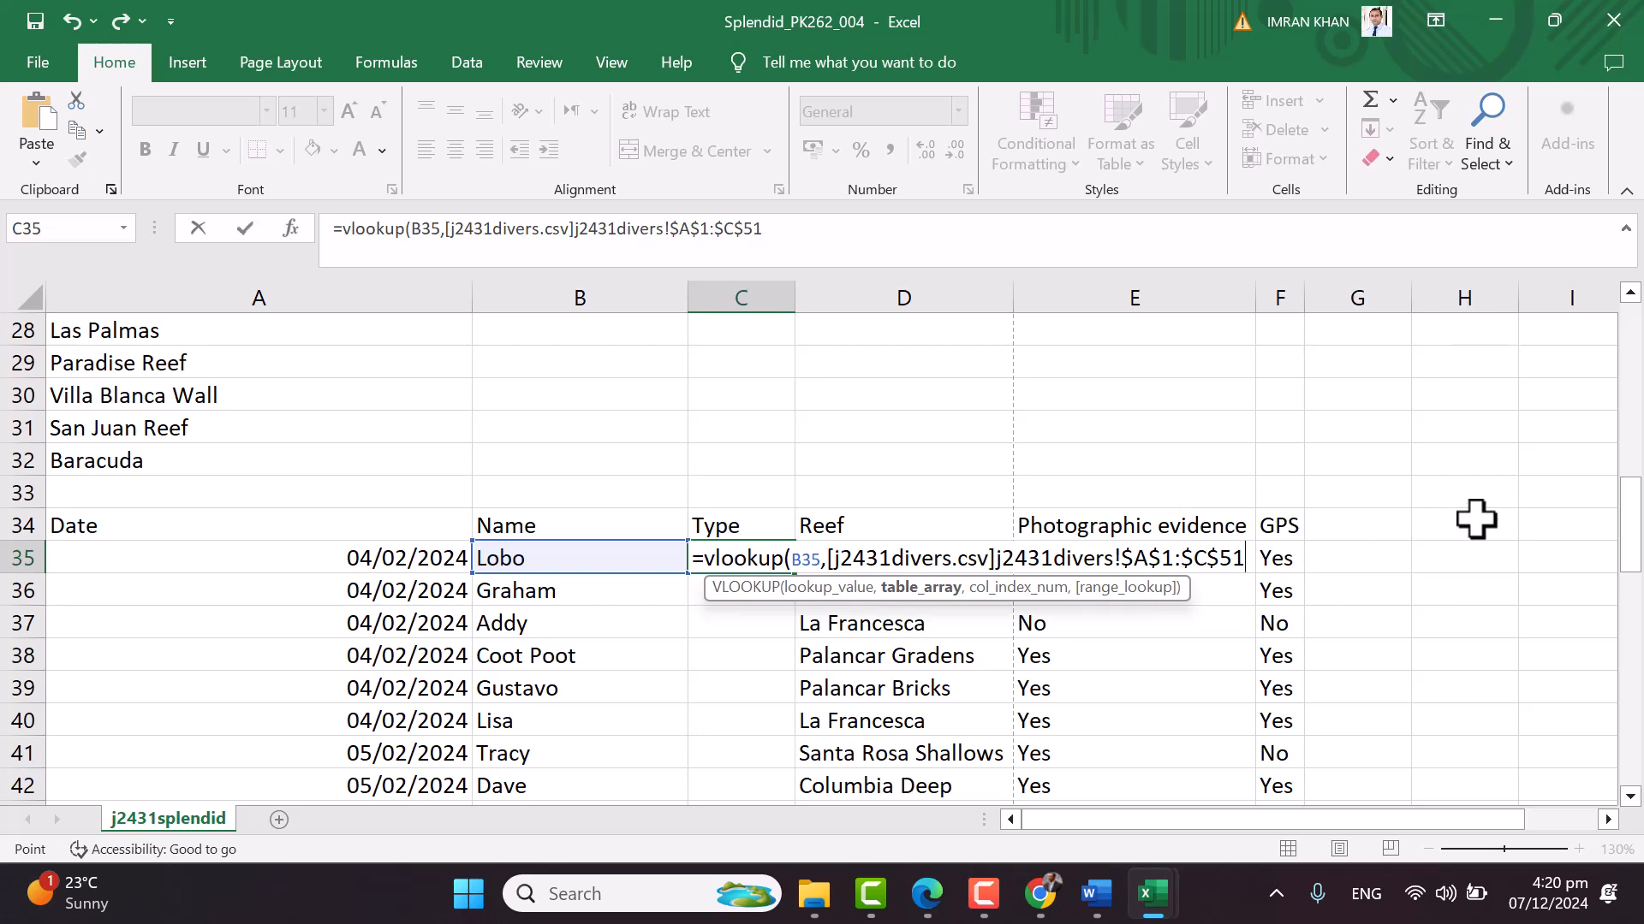
{"action": "type", "text": ","}
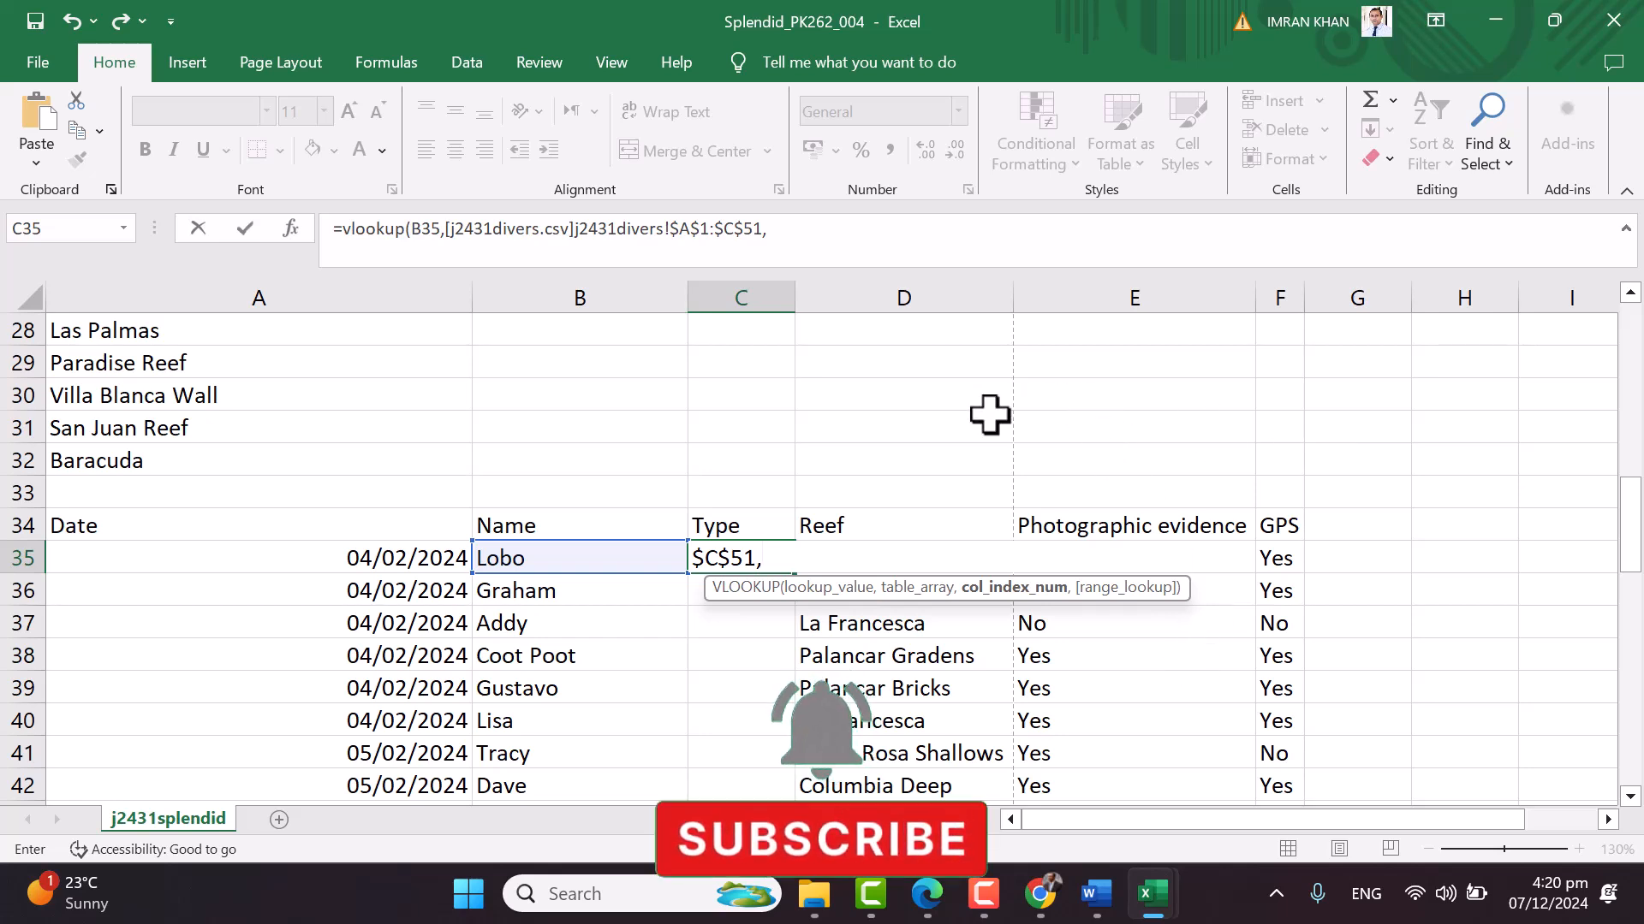
{"action": "key", "text": "ctrl+Tab"}
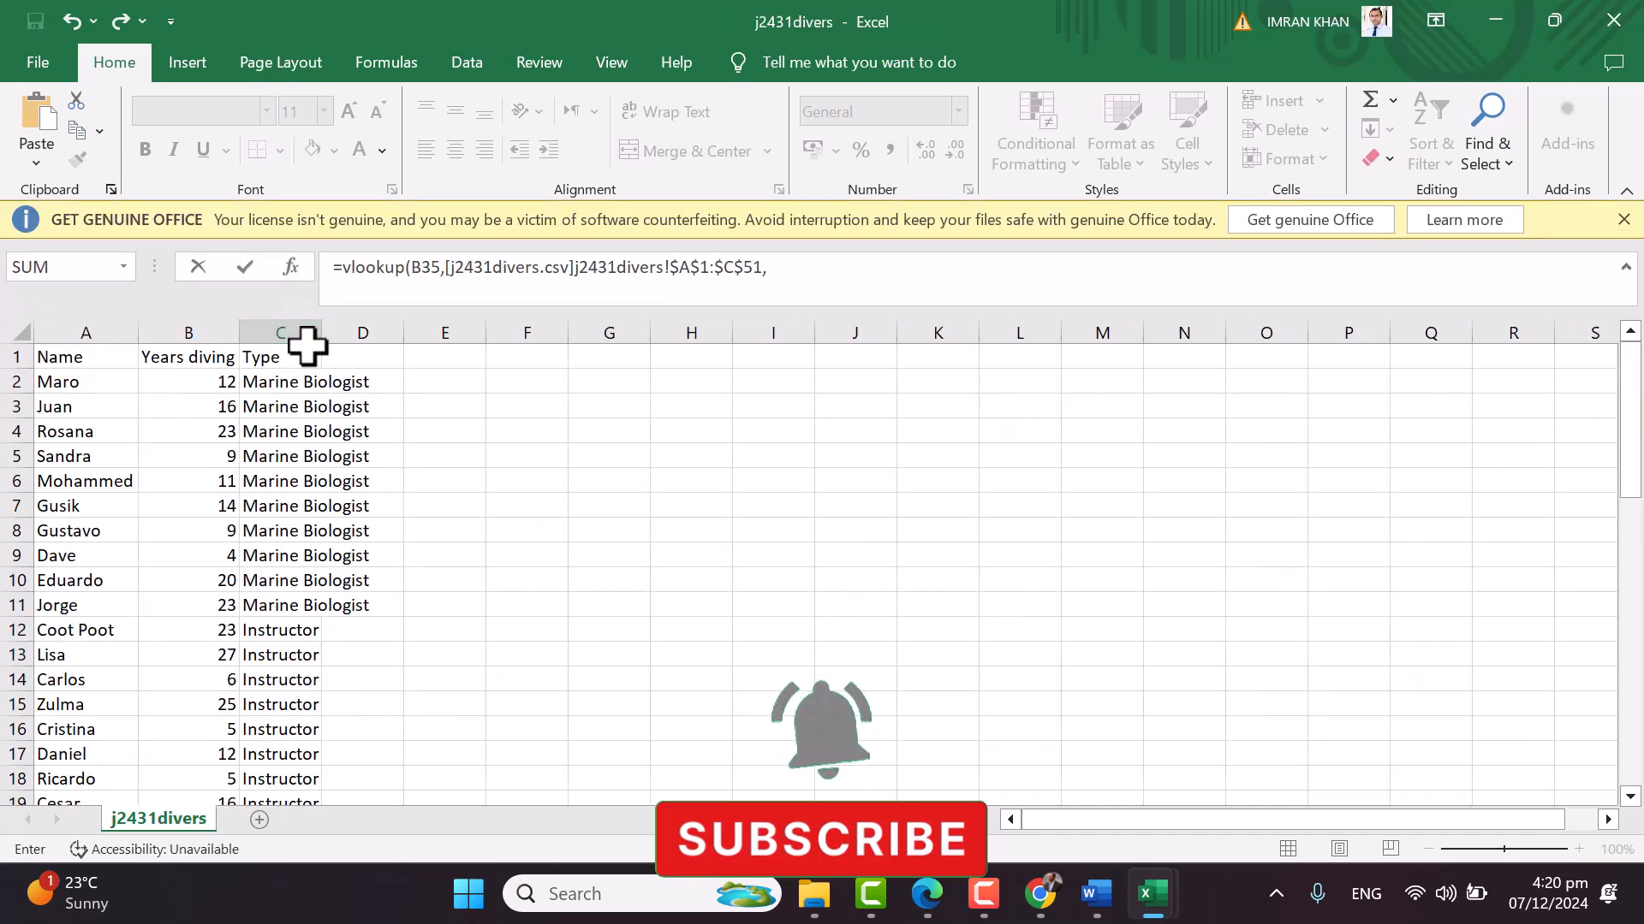
{"action": "key", "text": "ctrl+Tab"}
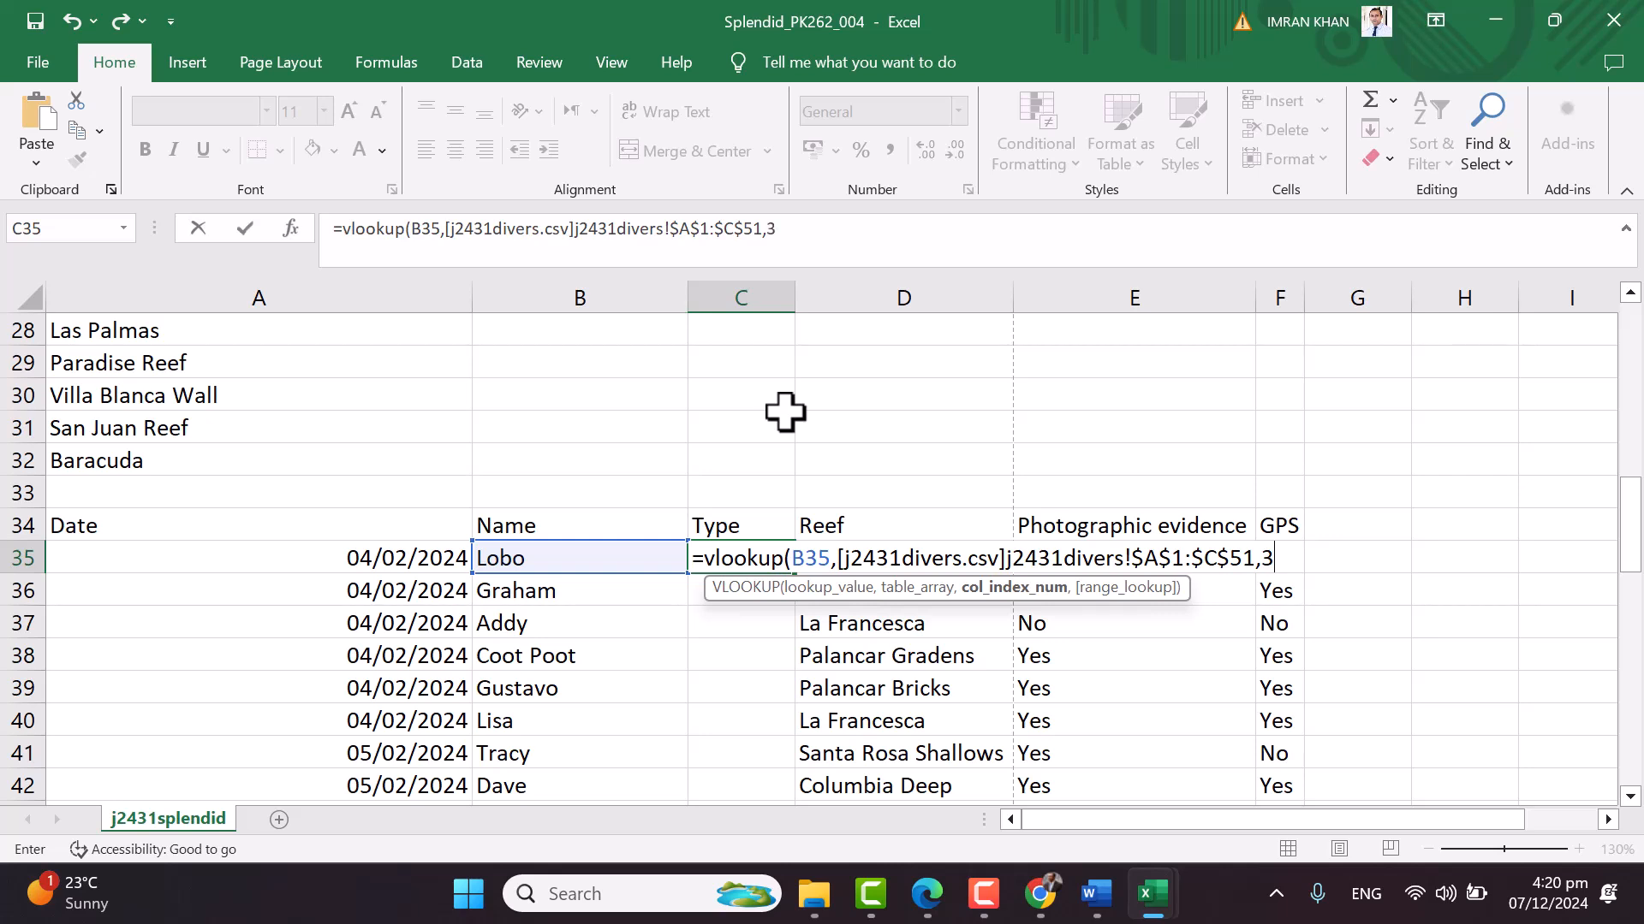
{"action": "type", "text": ",0)"}
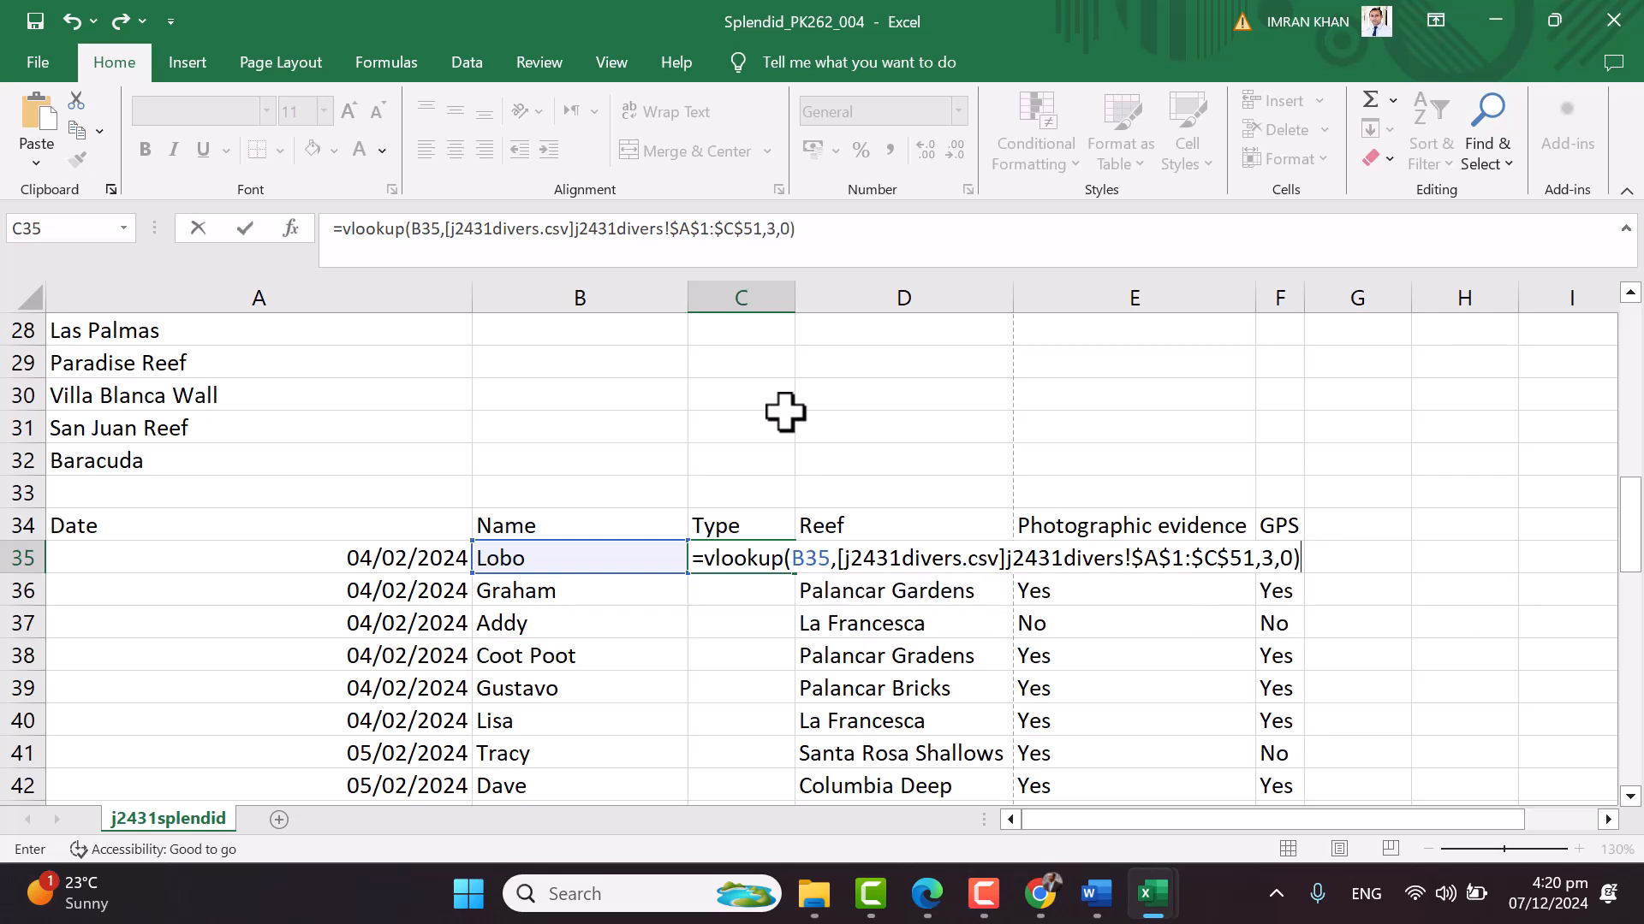
{"action": "key", "text": "Return"}
{"action": "left_click_drag", "start_coordinate": [795, 298], "coordinate": [813, 297]}
Confirm in j2431divers that Lobo is a Divemaster and auto-fit its Type column
{"action": "left_click", "coordinate": [728, 556]}
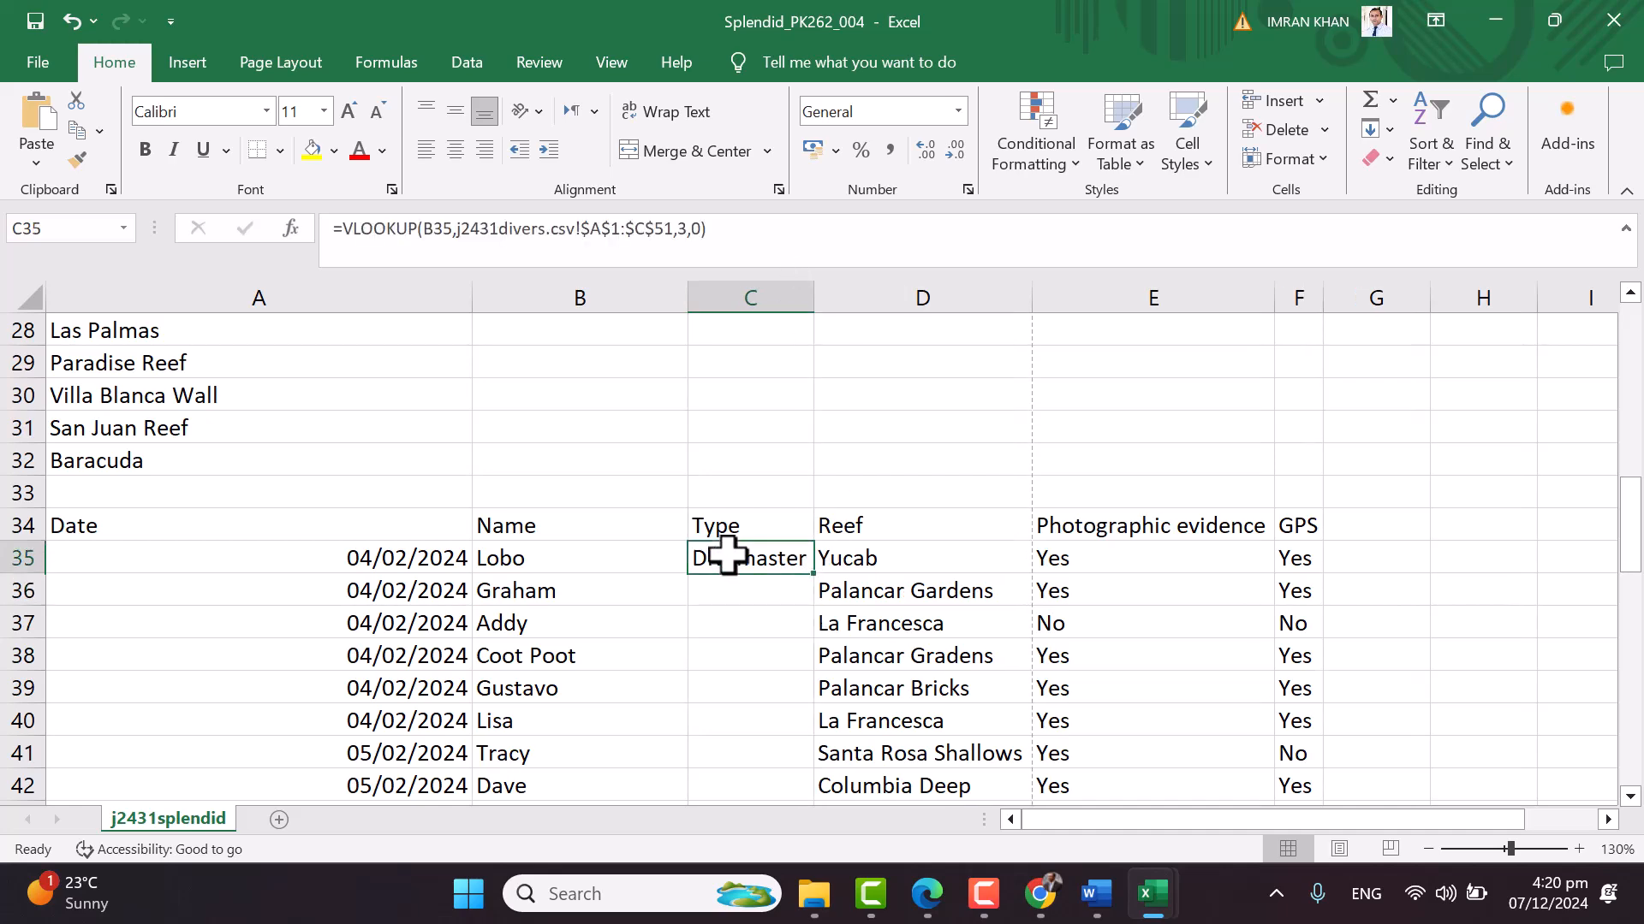
{"action": "key", "text": "ctrl+Tab"}
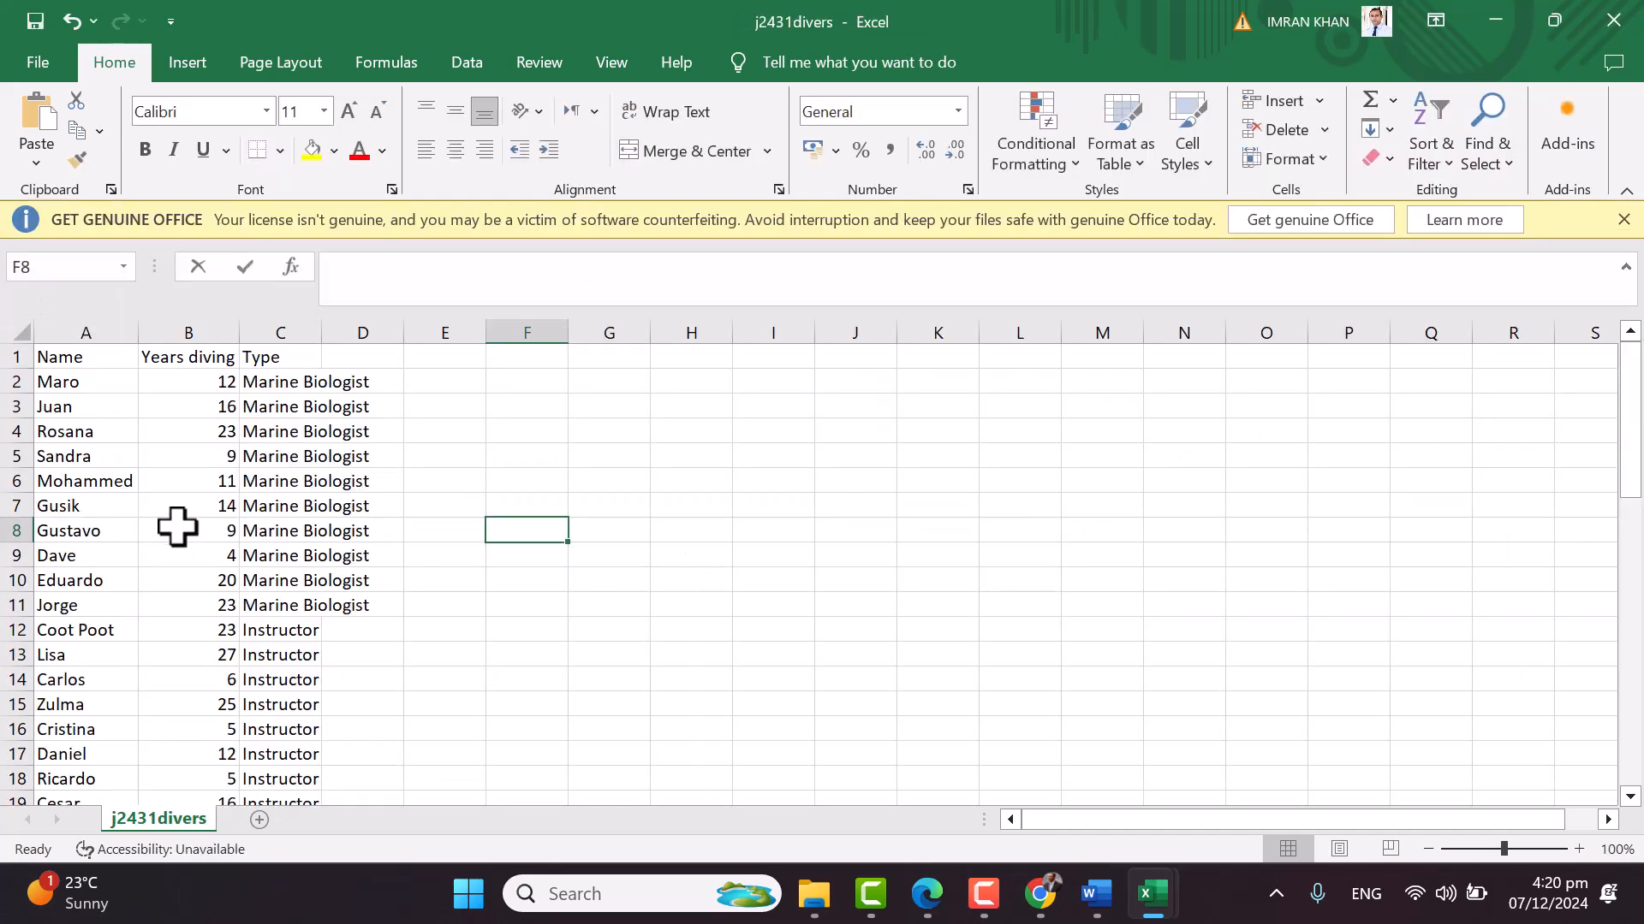
{"action": "scroll", "coordinate": [153, 506], "scroll_direction": "down", "scroll_amount": 6}
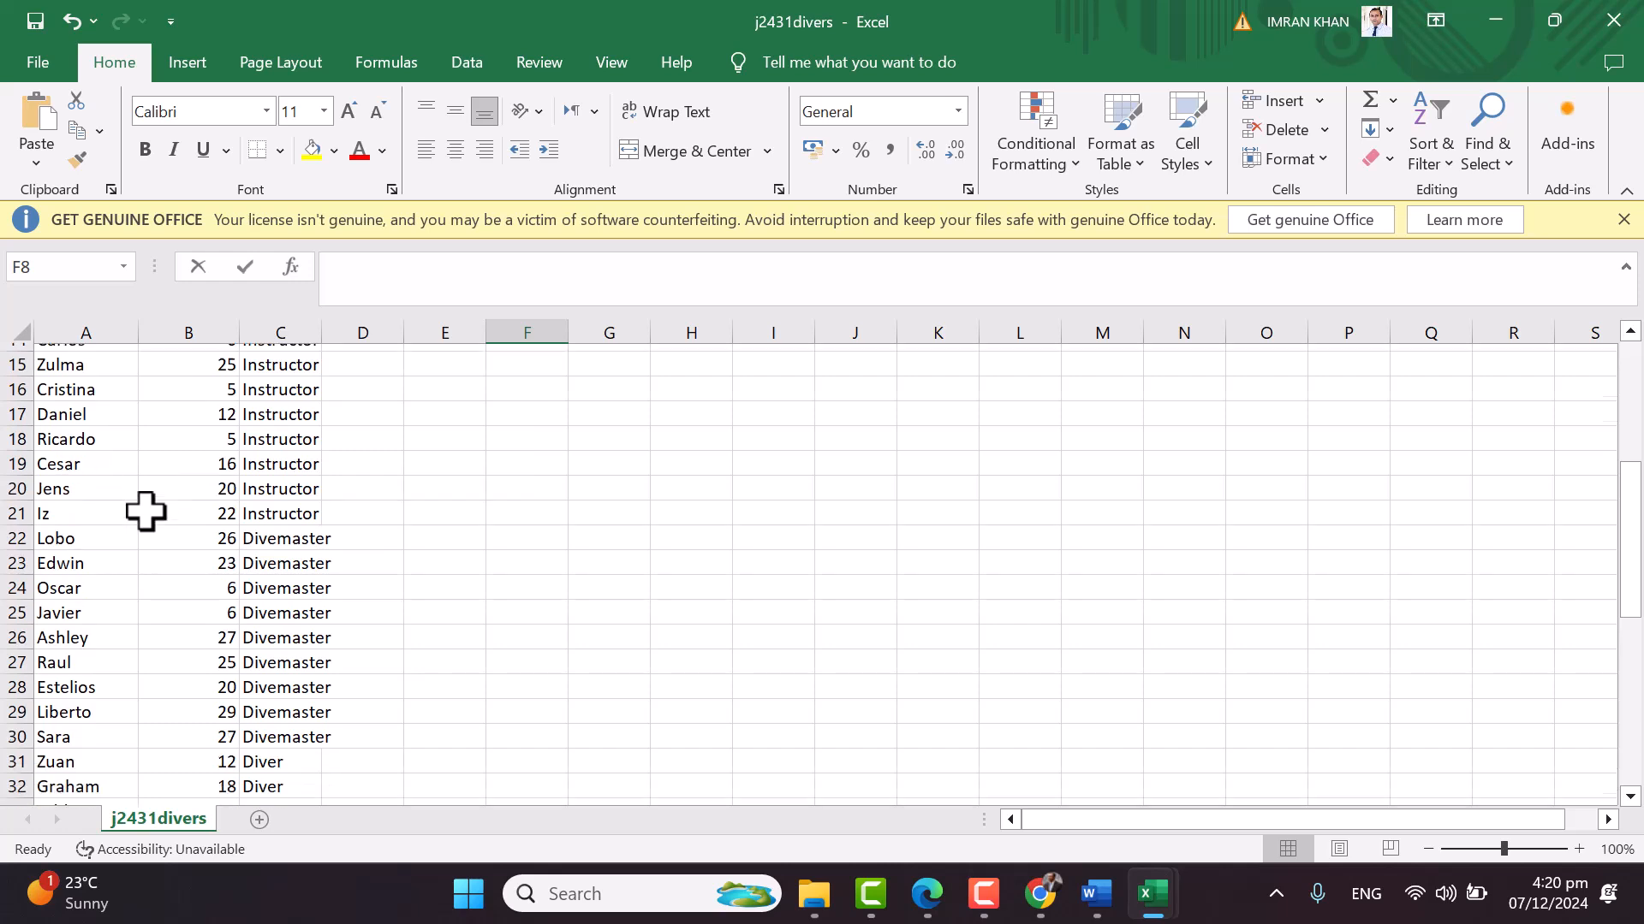
{"action": "left_click", "coordinate": [90, 434]}
{"action": "left_click", "coordinate": [287, 432]}
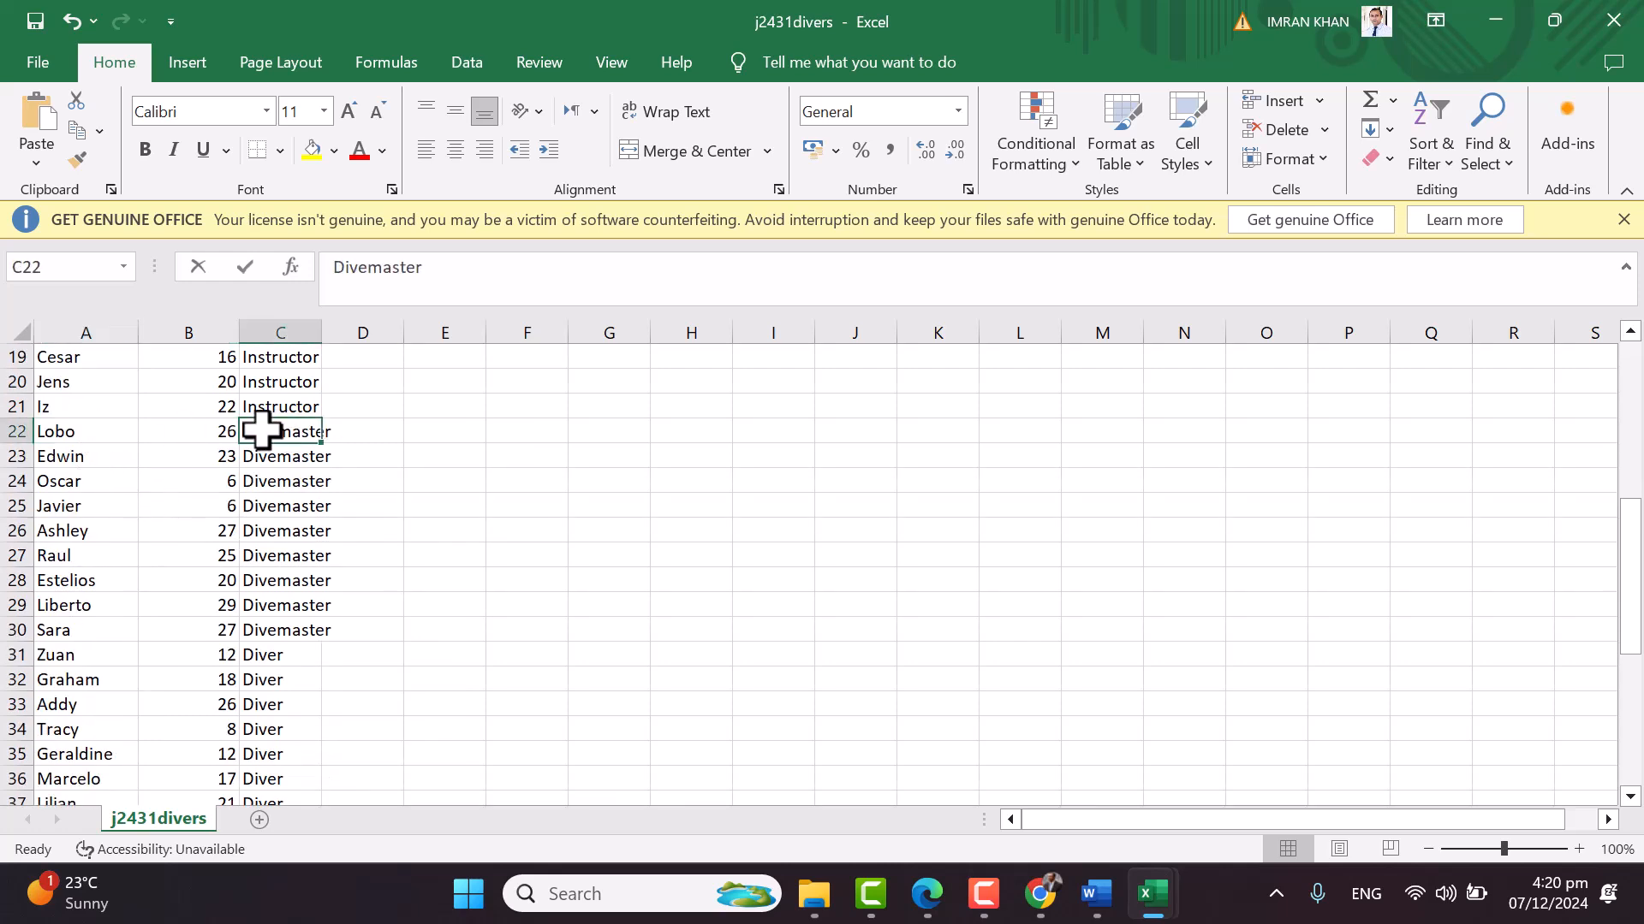
{"action": "double_click", "coordinate": [324, 332]}
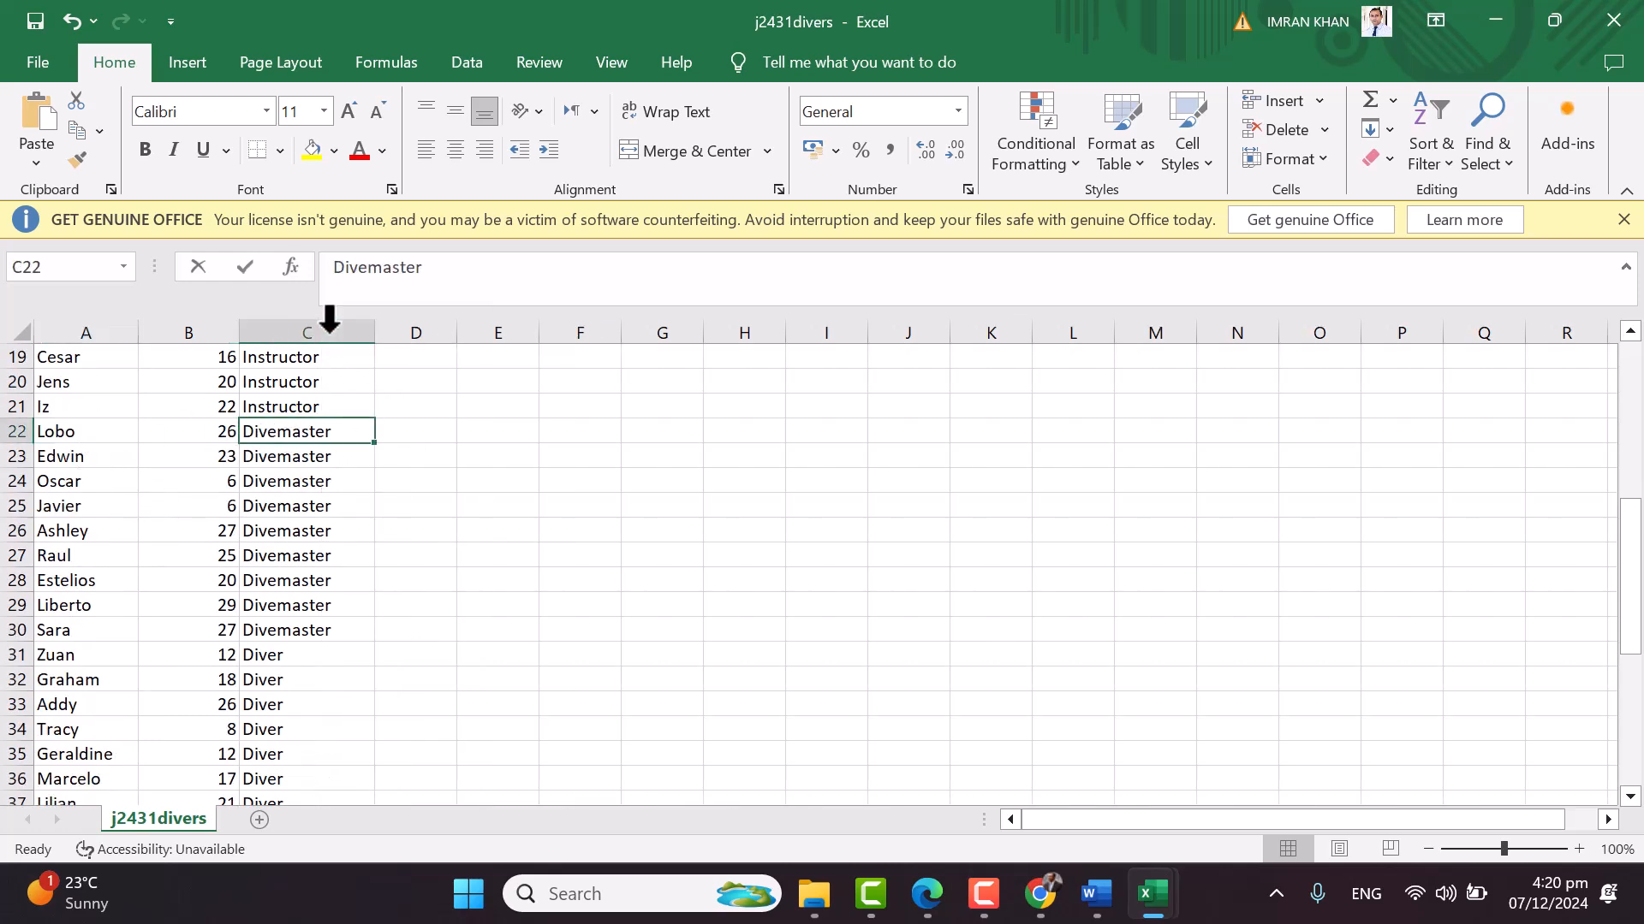
Fill the C35 lookup down to C75 and auto-fit column C to show Marine Biologist
{"action": "key", "text": "ctrl+Tab"}
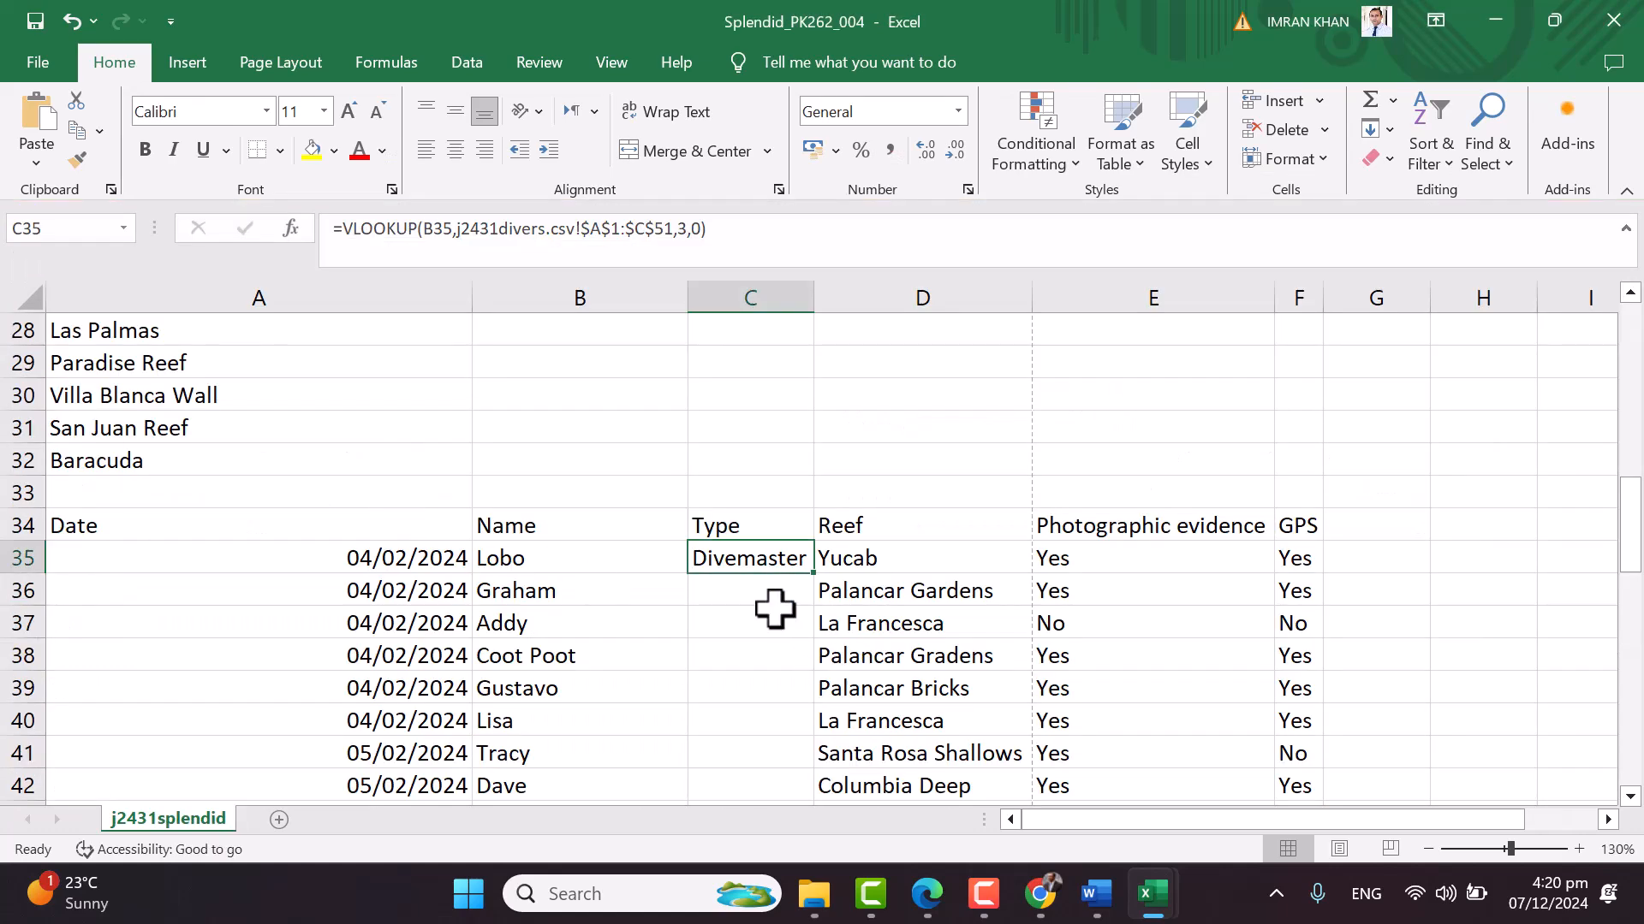
{"action": "left_click_drag", "start_coordinate": [814, 573], "coordinate": [794, 758]}
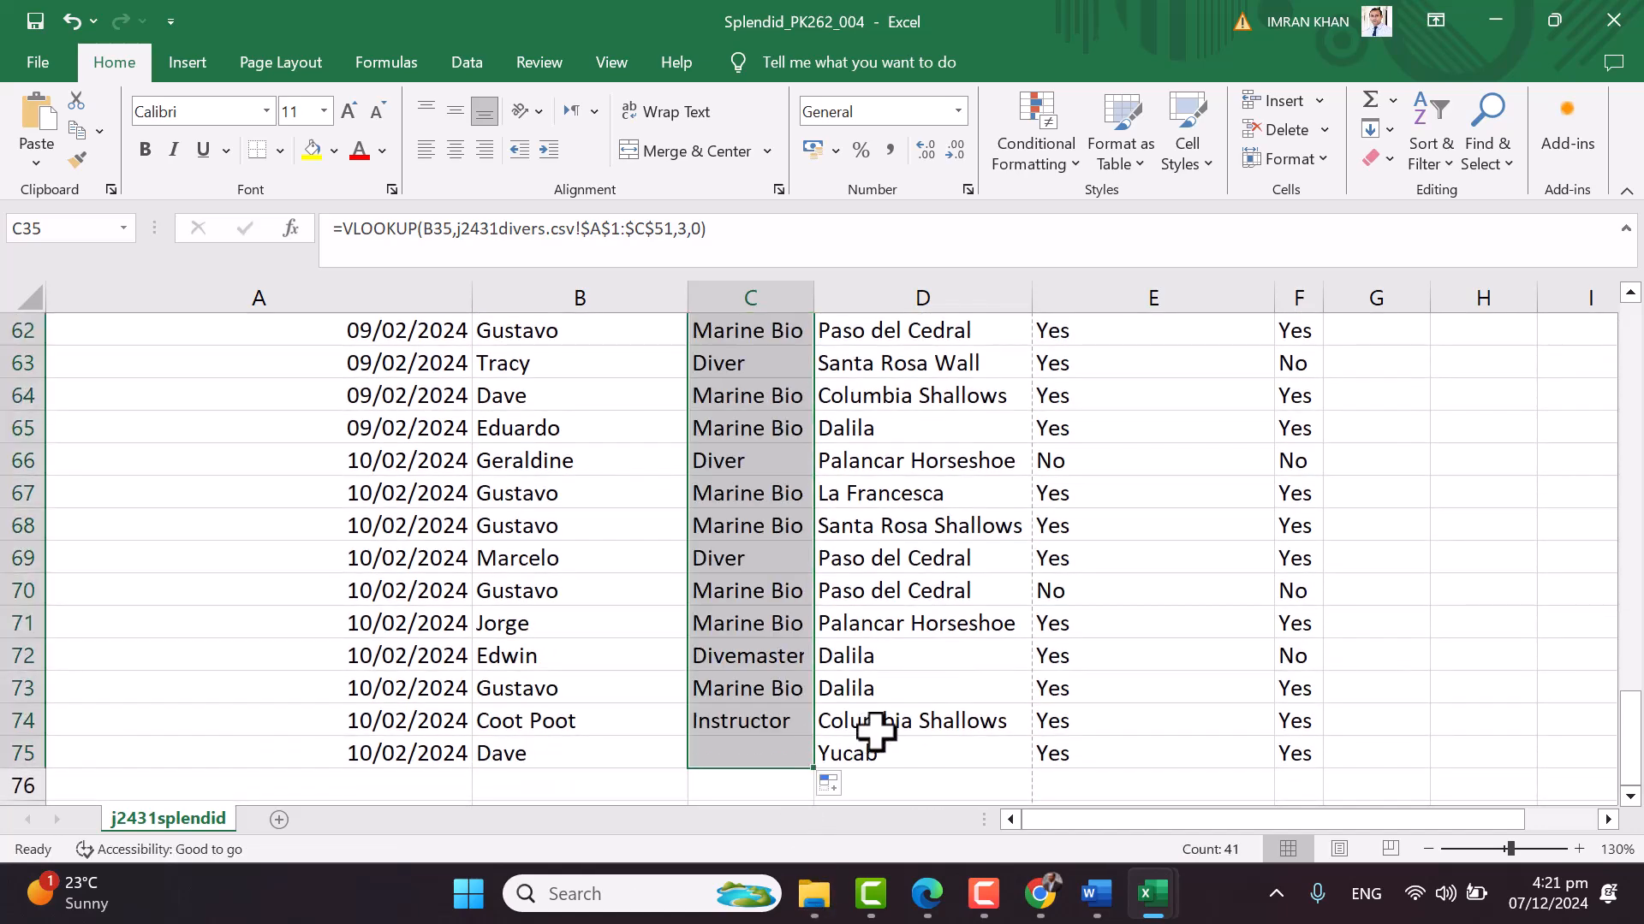
{"action": "scroll", "coordinate": [882, 730], "scroll_direction": "up", "scroll_amount": 11}
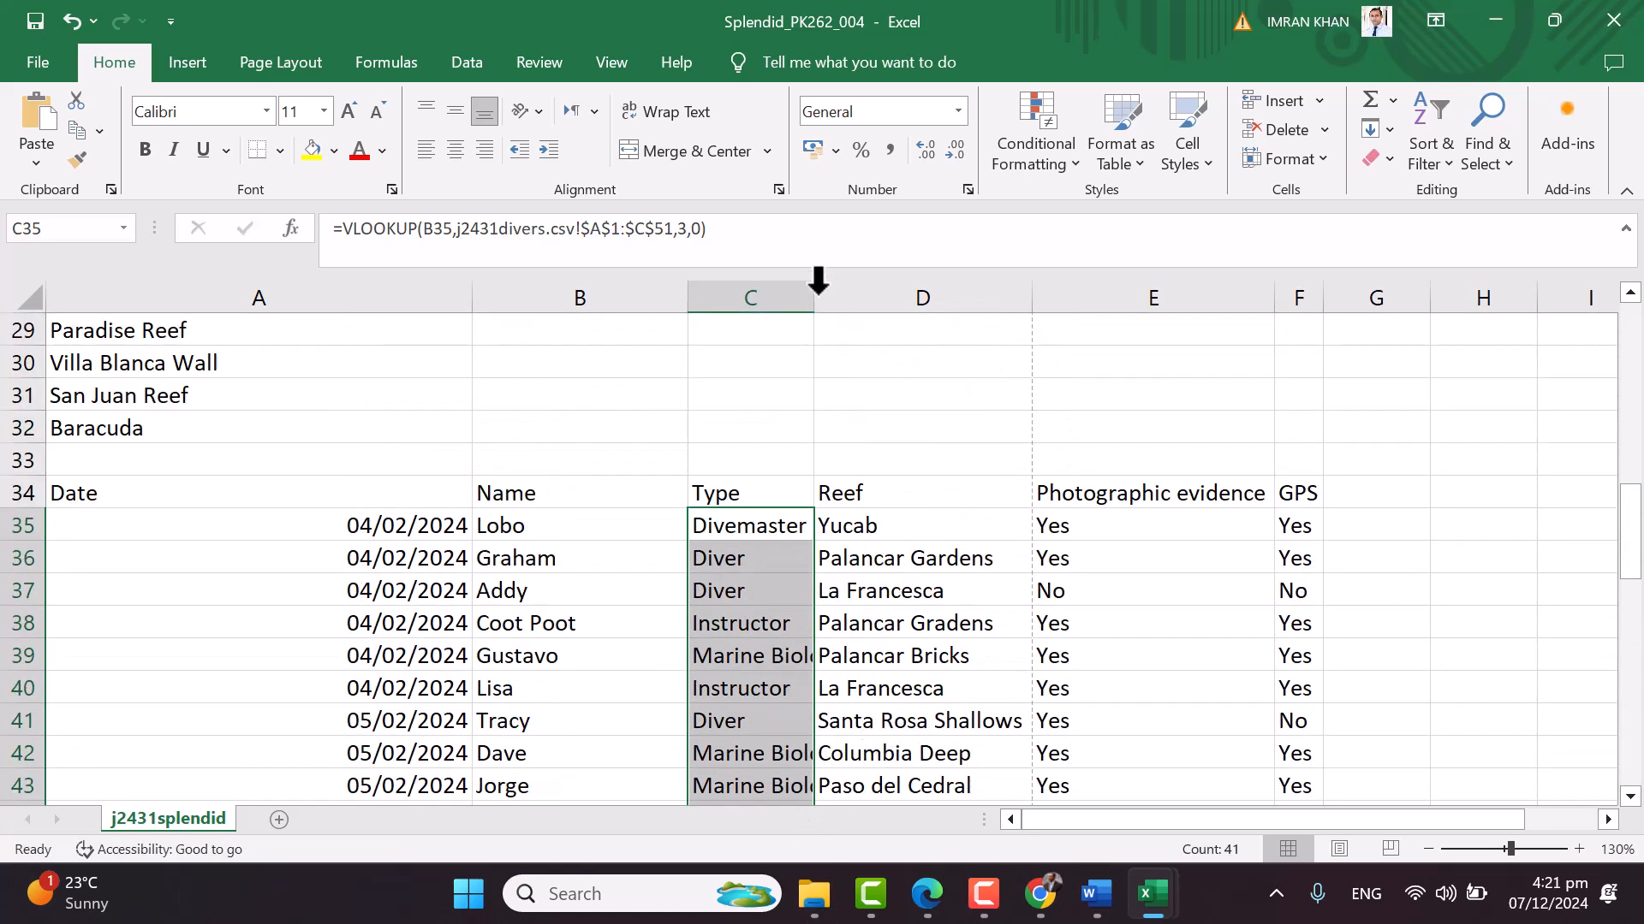
{"action": "double_click", "coordinate": [814, 291]}
{"action": "left_click", "coordinate": [763, 458]}
{"action": "scroll", "coordinate": [631, 580], "scroll_direction": "up", "scroll_amount": 9}
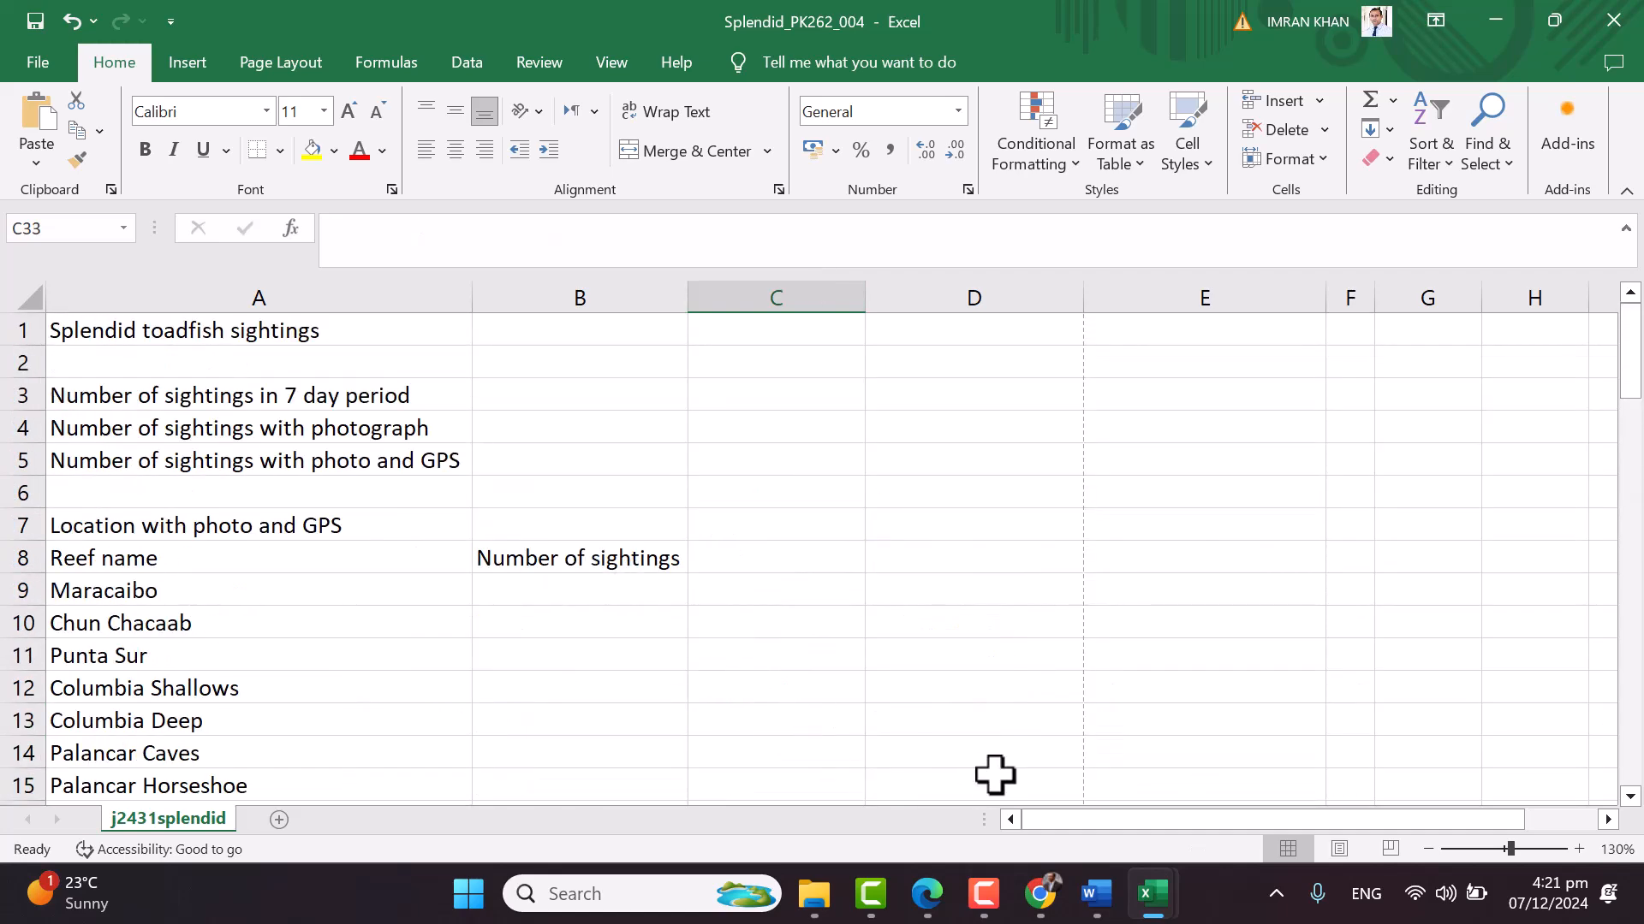
On the question paper, tick and underline question 2's [7] marks
{"action": "left_click", "coordinate": [933, 895]}
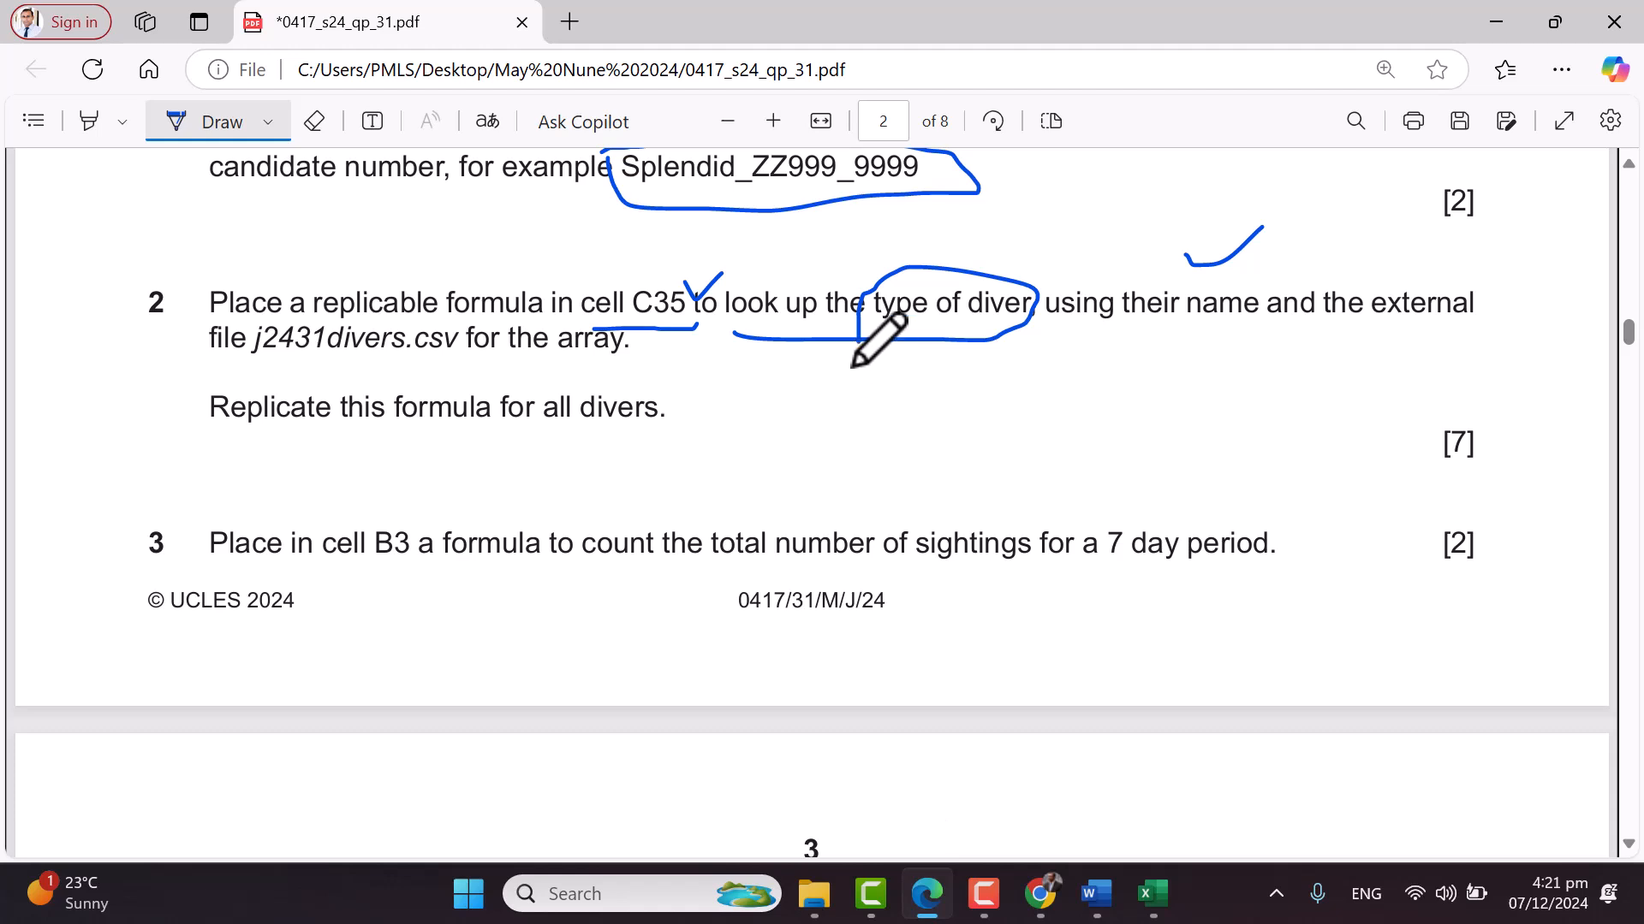
{"action": "mouse_move", "coordinate": [1401, 404]}
{"action": "left_mouse_down"}
{"action": "mouse_move", "coordinate": [1428, 409]}
{"action": "mouse_move", "coordinate": [1462, 382]}
{"action": "left_mouse_up"}
{"action": "left_click_drag", "start_coordinate": [1417, 490], "coordinate": [1545, 482]}
Tick B3 in question 3 and circle its 7-day sightings wording
{"action": "scroll", "coordinate": [960, 423], "scroll_direction": "down", "scroll_amount": 2}
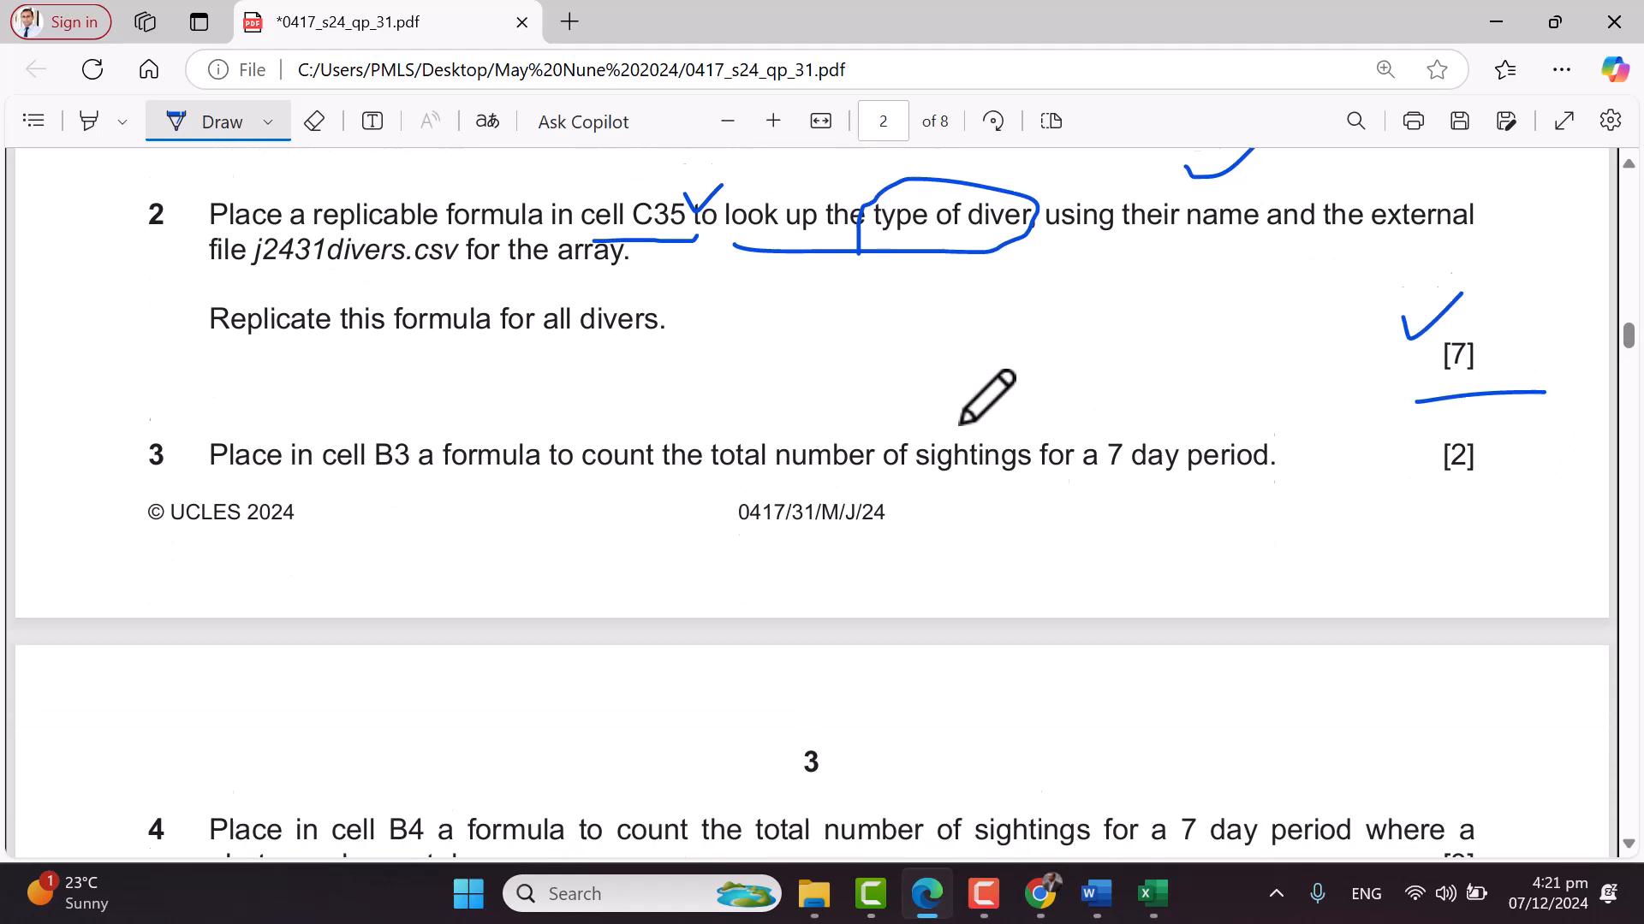
{"action": "left_click_drag", "start_coordinate": [386, 374], "coordinate": [416, 364]}
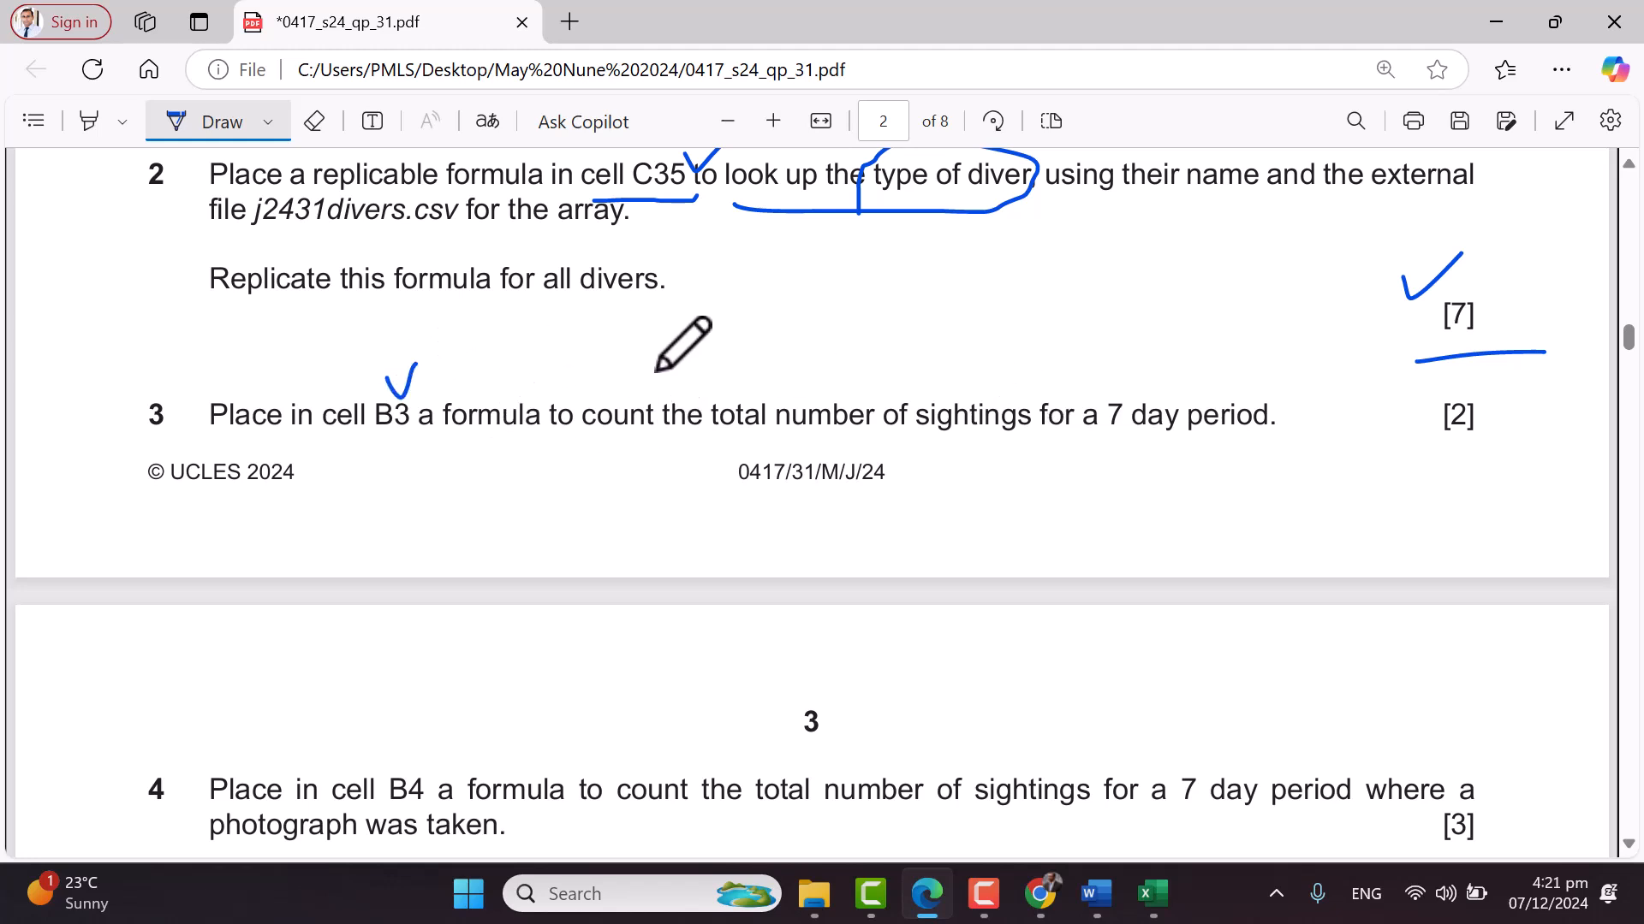
{"action": "mouse_move", "coordinate": [890, 445]}
{"action": "left_mouse_down"}
{"action": "mouse_move", "coordinate": [1185, 447]}
{"action": "mouse_move", "coordinate": [1308, 419]}
{"action": "mouse_move", "coordinate": [1306, 368]}
{"action": "mouse_move", "coordinate": [960, 365]}
{"action": "mouse_move", "coordinate": [901, 389]}
{"action": "mouse_move", "coordinate": [901, 441]}
{"action": "left_mouse_up"}
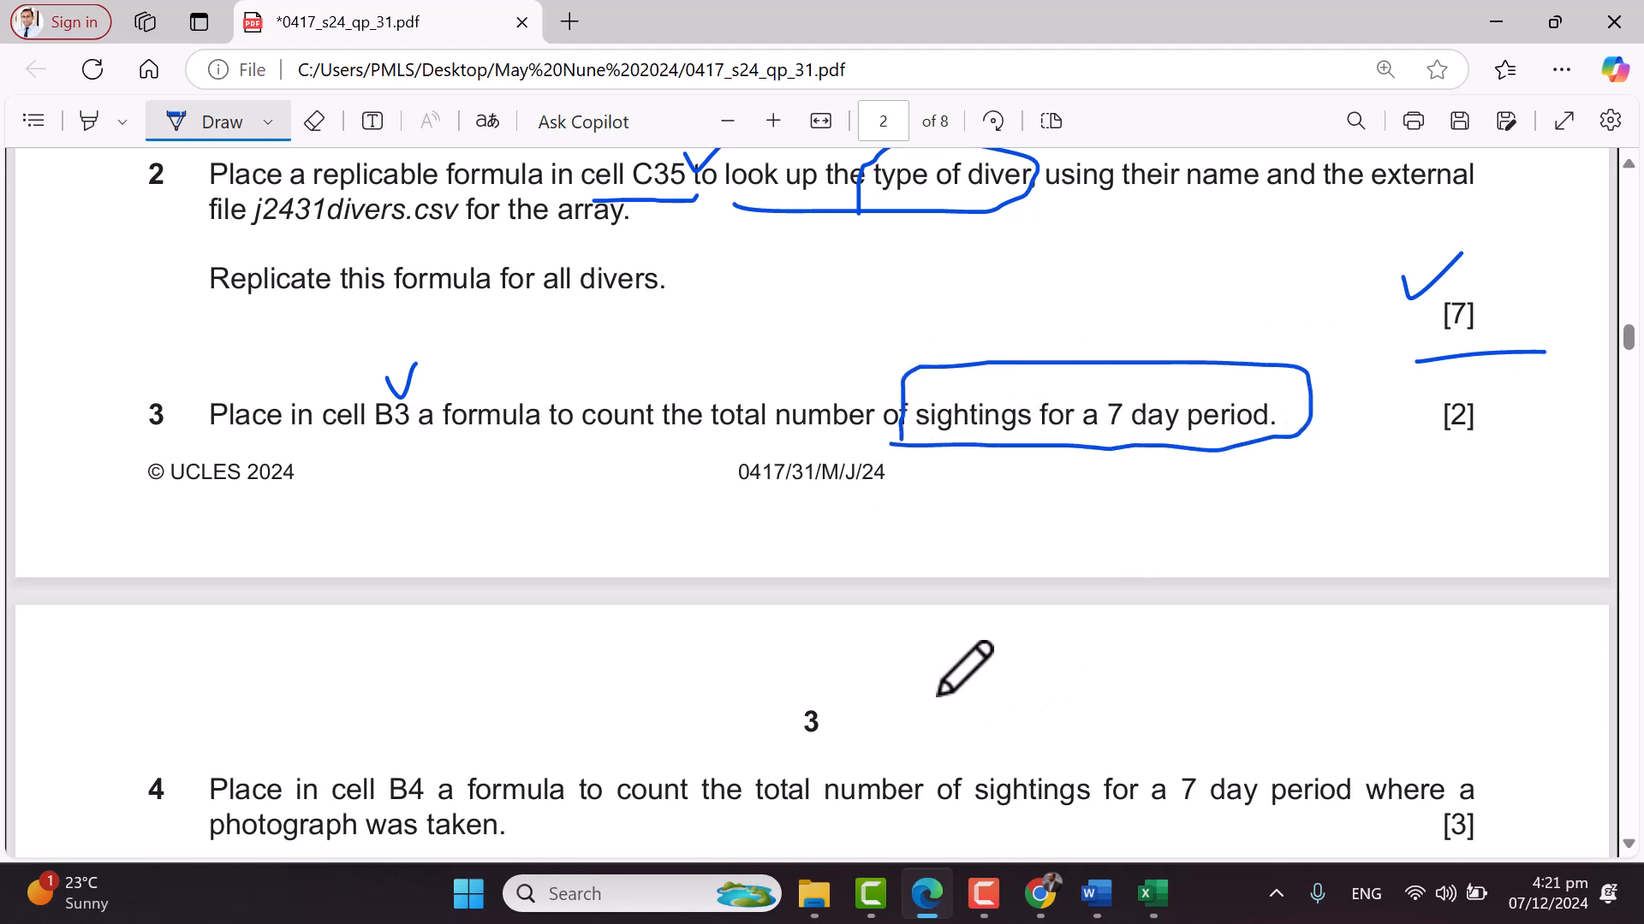
{"action": "left_click", "coordinate": [1089, 899]}
Bring the Splendid workbook to the front and select cell B3
{"action": "left_click", "coordinate": [1152, 894]}
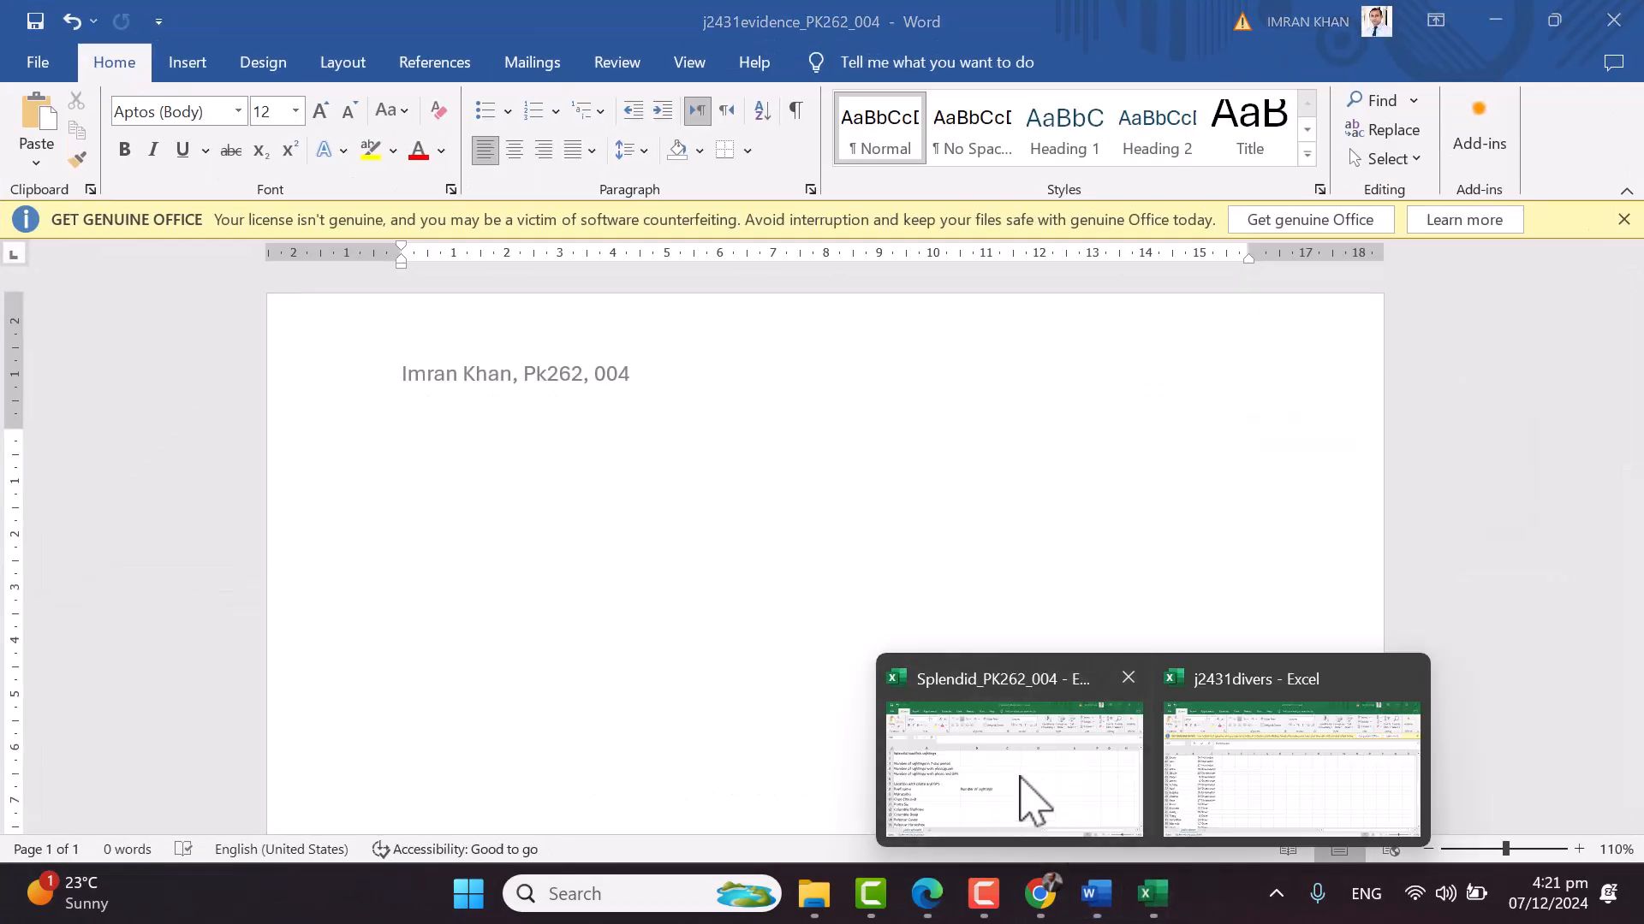
{"action": "left_click", "coordinate": [1014, 774]}
{"action": "left_click", "coordinate": [536, 393]}
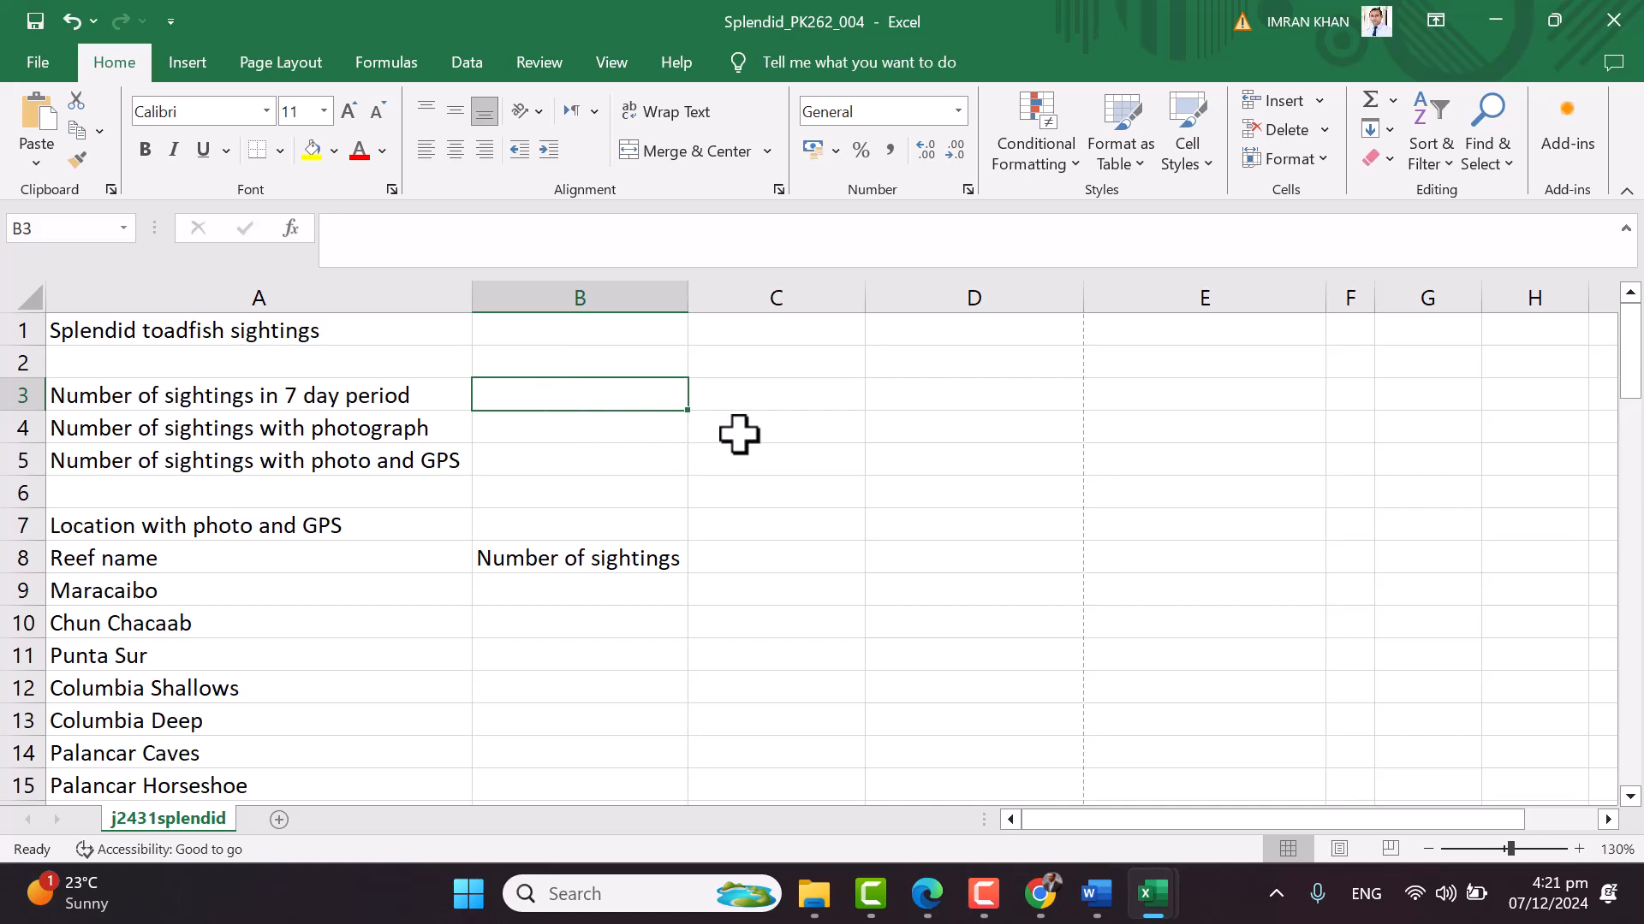
{"action": "scroll", "coordinate": [739, 434], "scroll_direction": "down", "scroll_amount": 15}
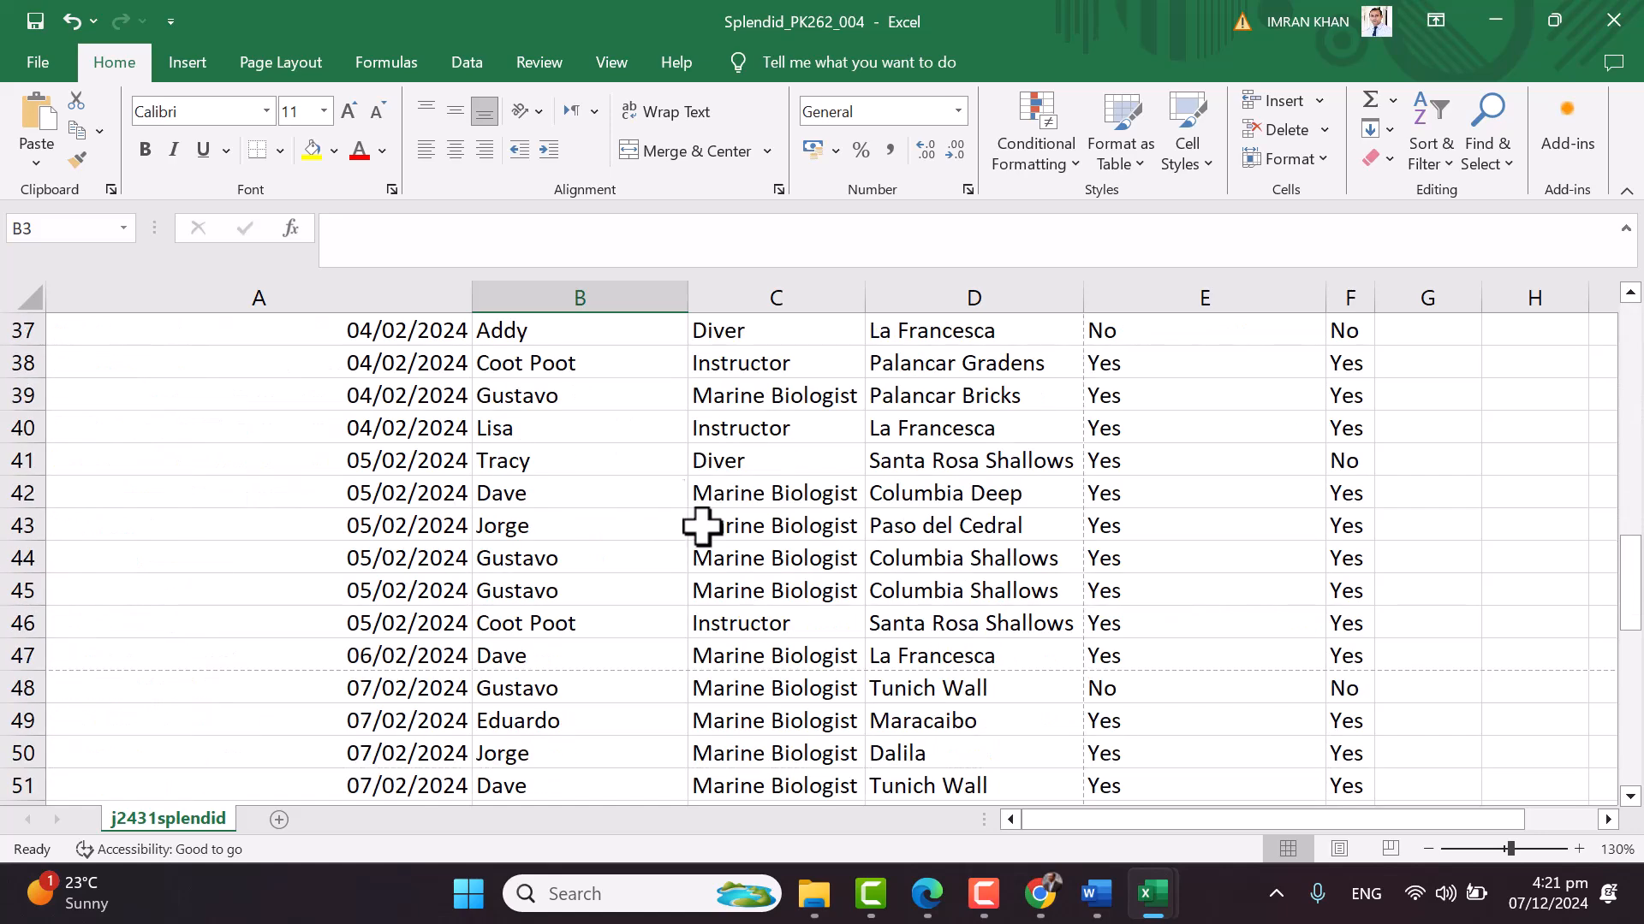
{"action": "scroll", "coordinate": [694, 560], "scroll_direction": "down", "scroll_amount": 2}
{"action": "scroll", "coordinate": [694, 559], "scroll_direction": "up", "scroll_amount": 11}
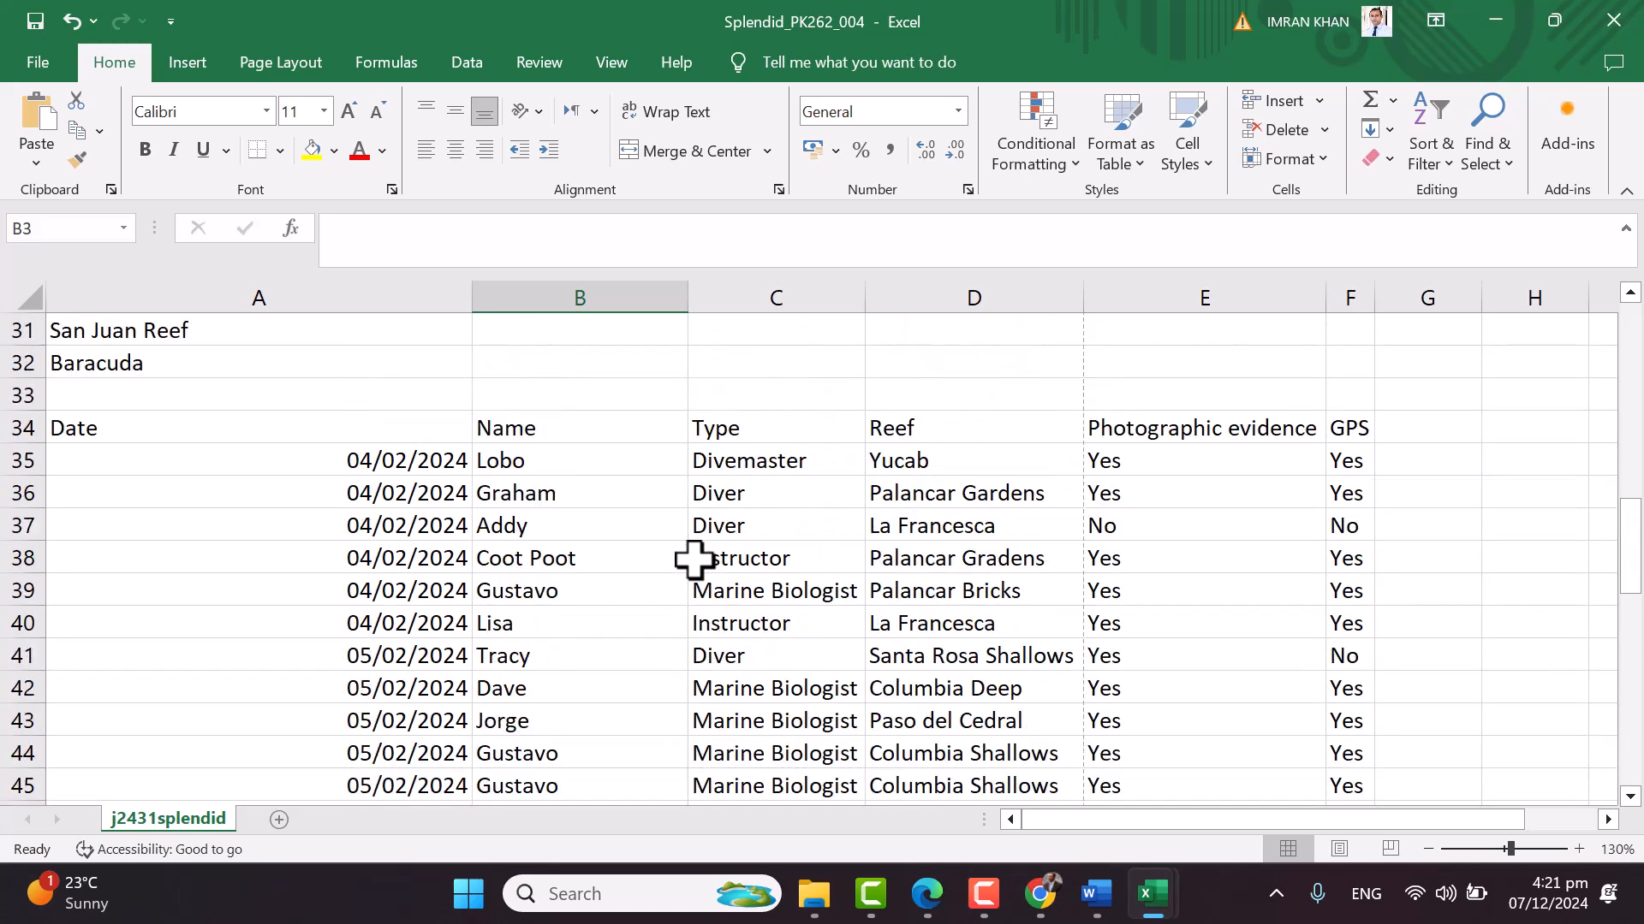
{"action": "scroll", "coordinate": [694, 560], "scroll_direction": "up", "scroll_amount": 6}
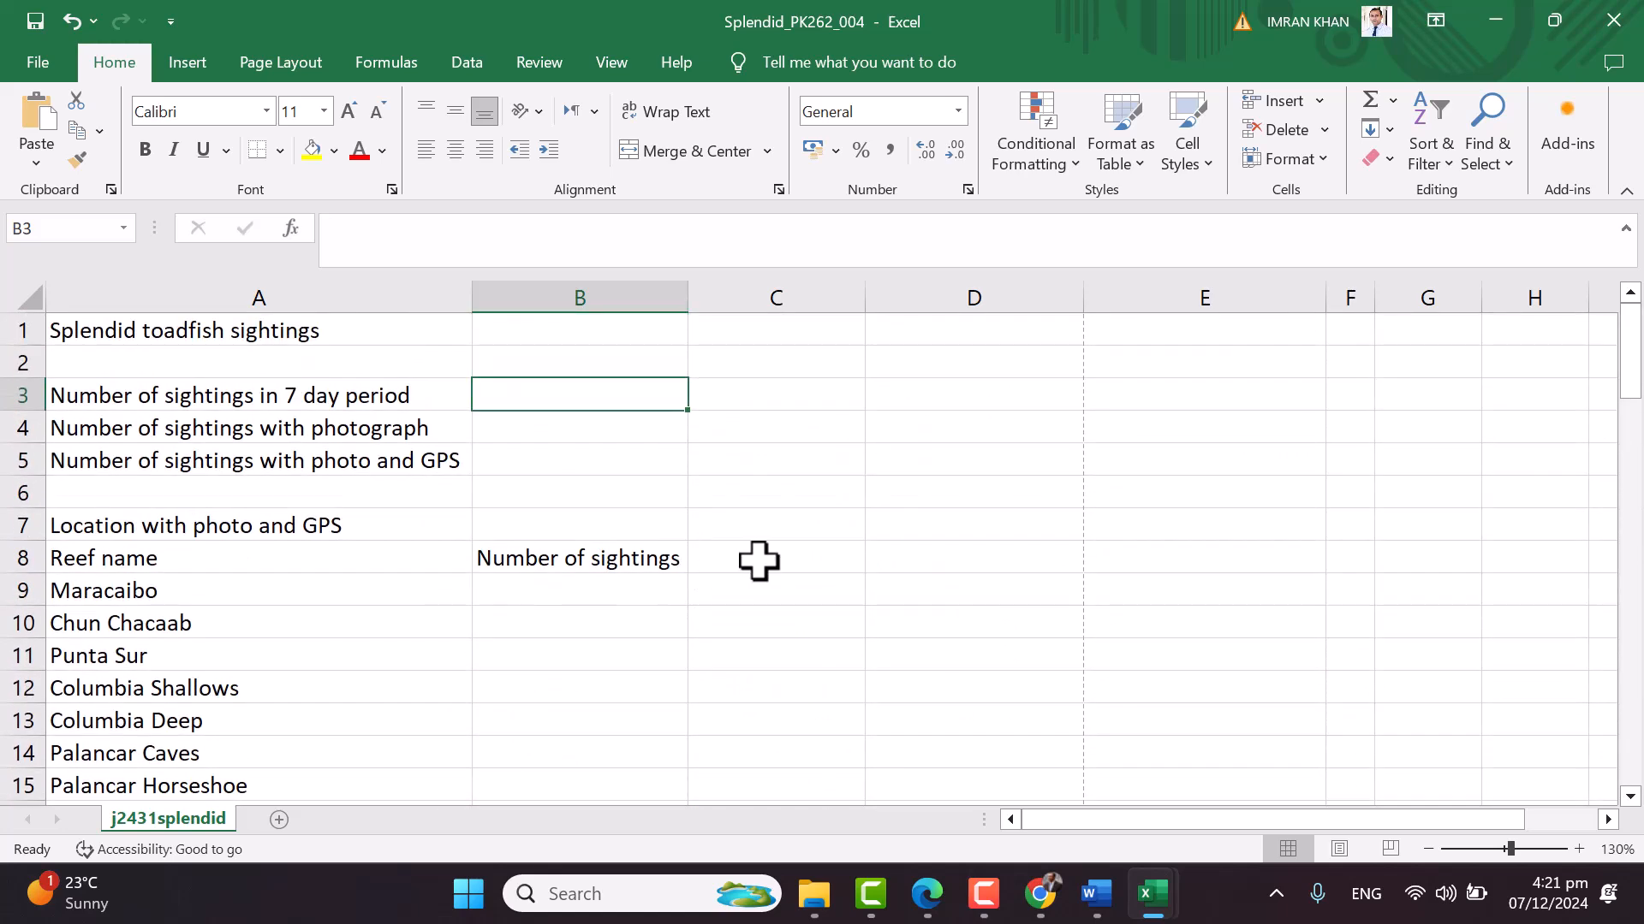
{"action": "scroll", "coordinate": [759, 557], "scroll_direction": "up", "scroll_amount": 1}
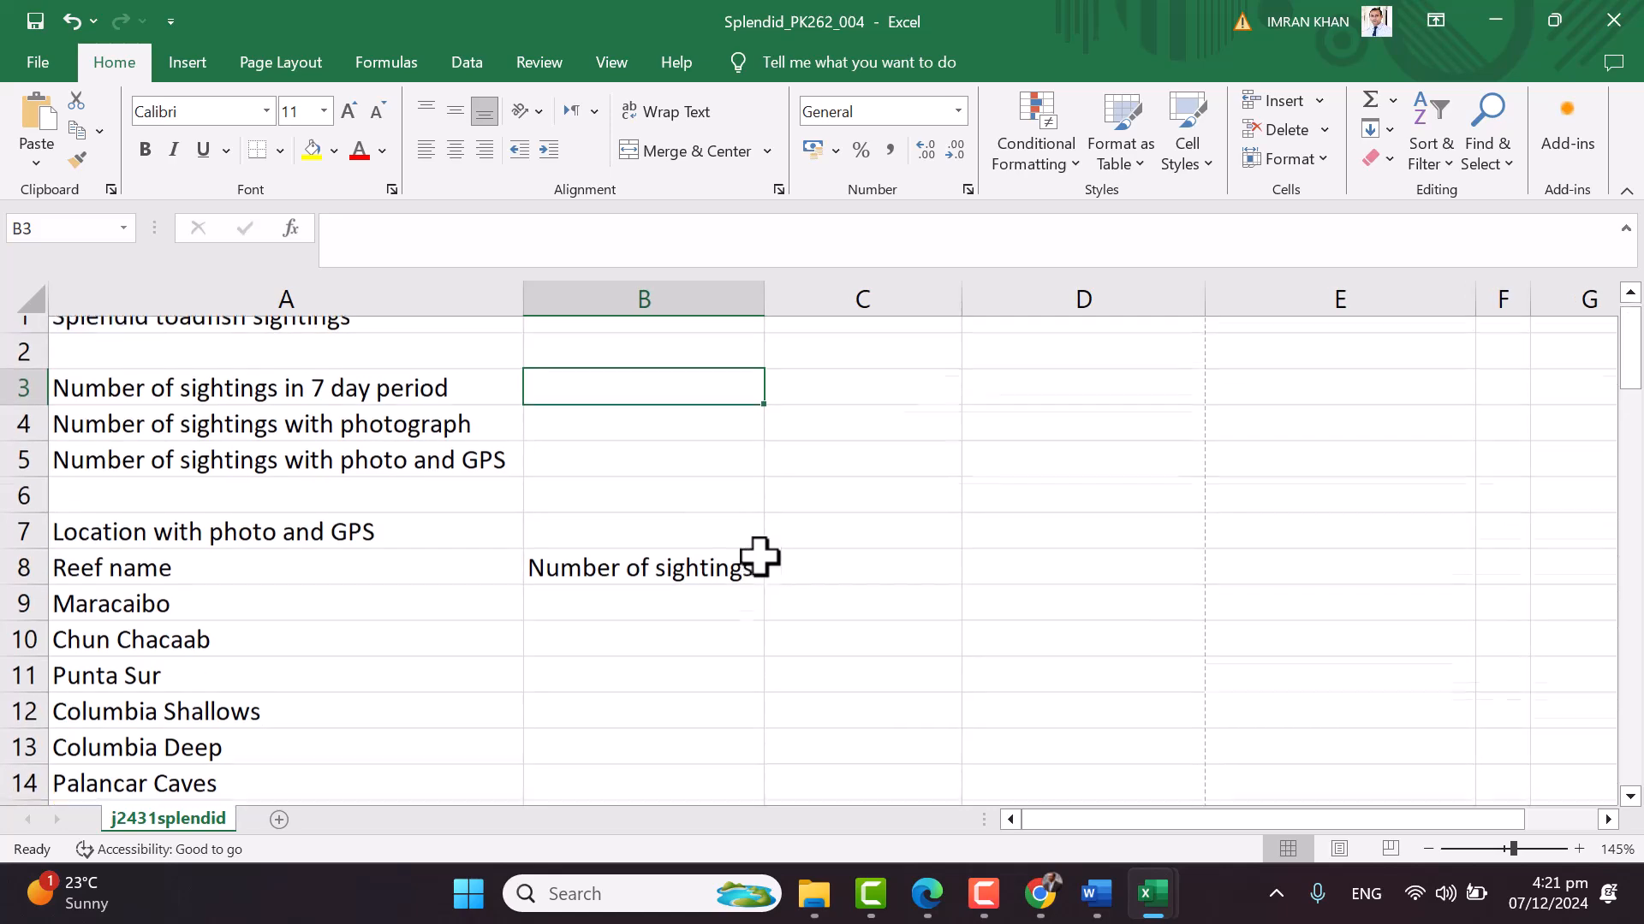
Enter =COUNTA(B35:B75) in B3, giving 41 sightings in the 7-day period
{"action": "type", "text": "=counta("}
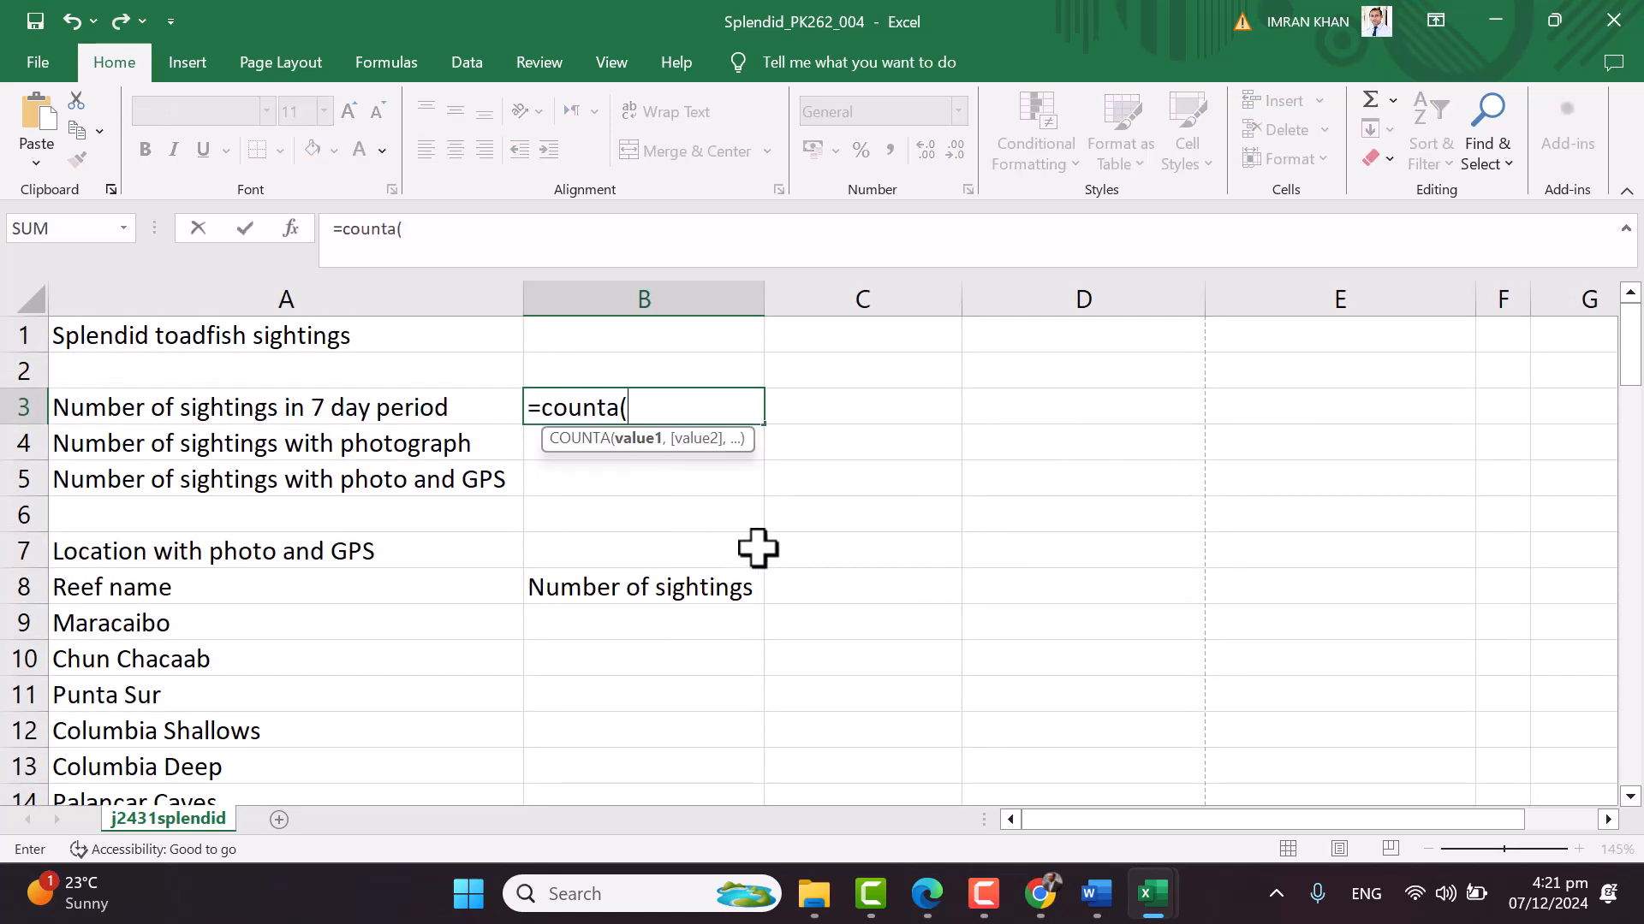
{"action": "scroll", "coordinate": [799, 665], "scroll_direction": "down", "scroll_amount": 11}
{"action": "left_click_drag", "start_coordinate": [618, 374], "coordinate": [632, 723]}
{"action": "scroll", "coordinate": [767, 500], "scroll_direction": "up", "scroll_amount": 20}
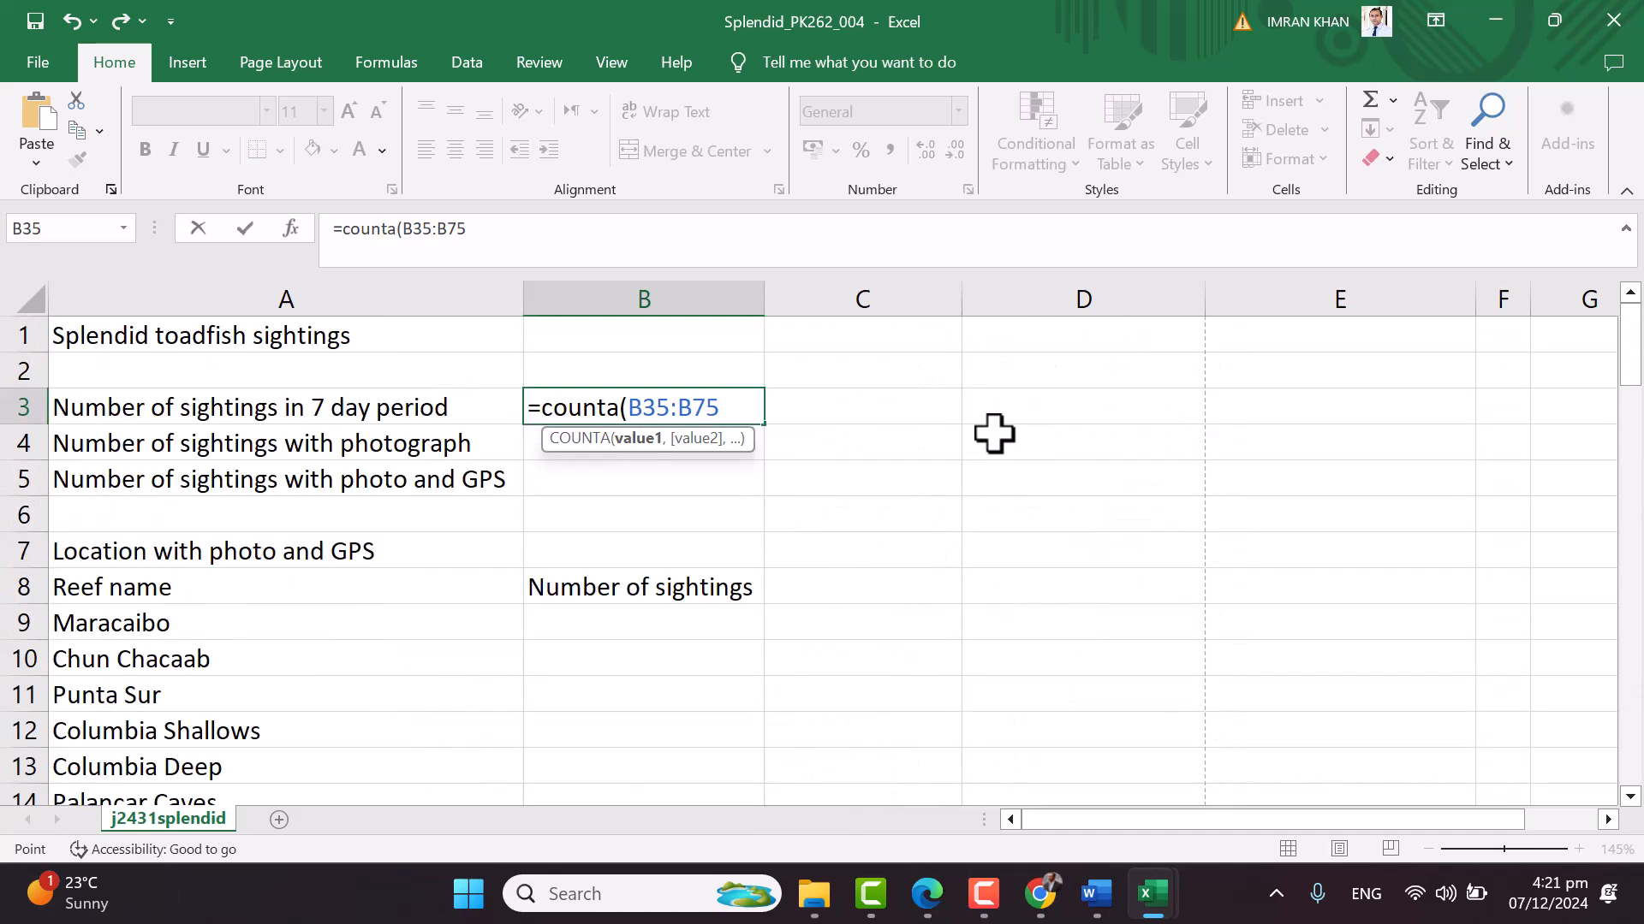
{"action": "type", "text": ","}
{"action": "key", "text": "BackSpace"}
{"action": "type", "text": ")"}
{"action": "key", "text": "Return"}
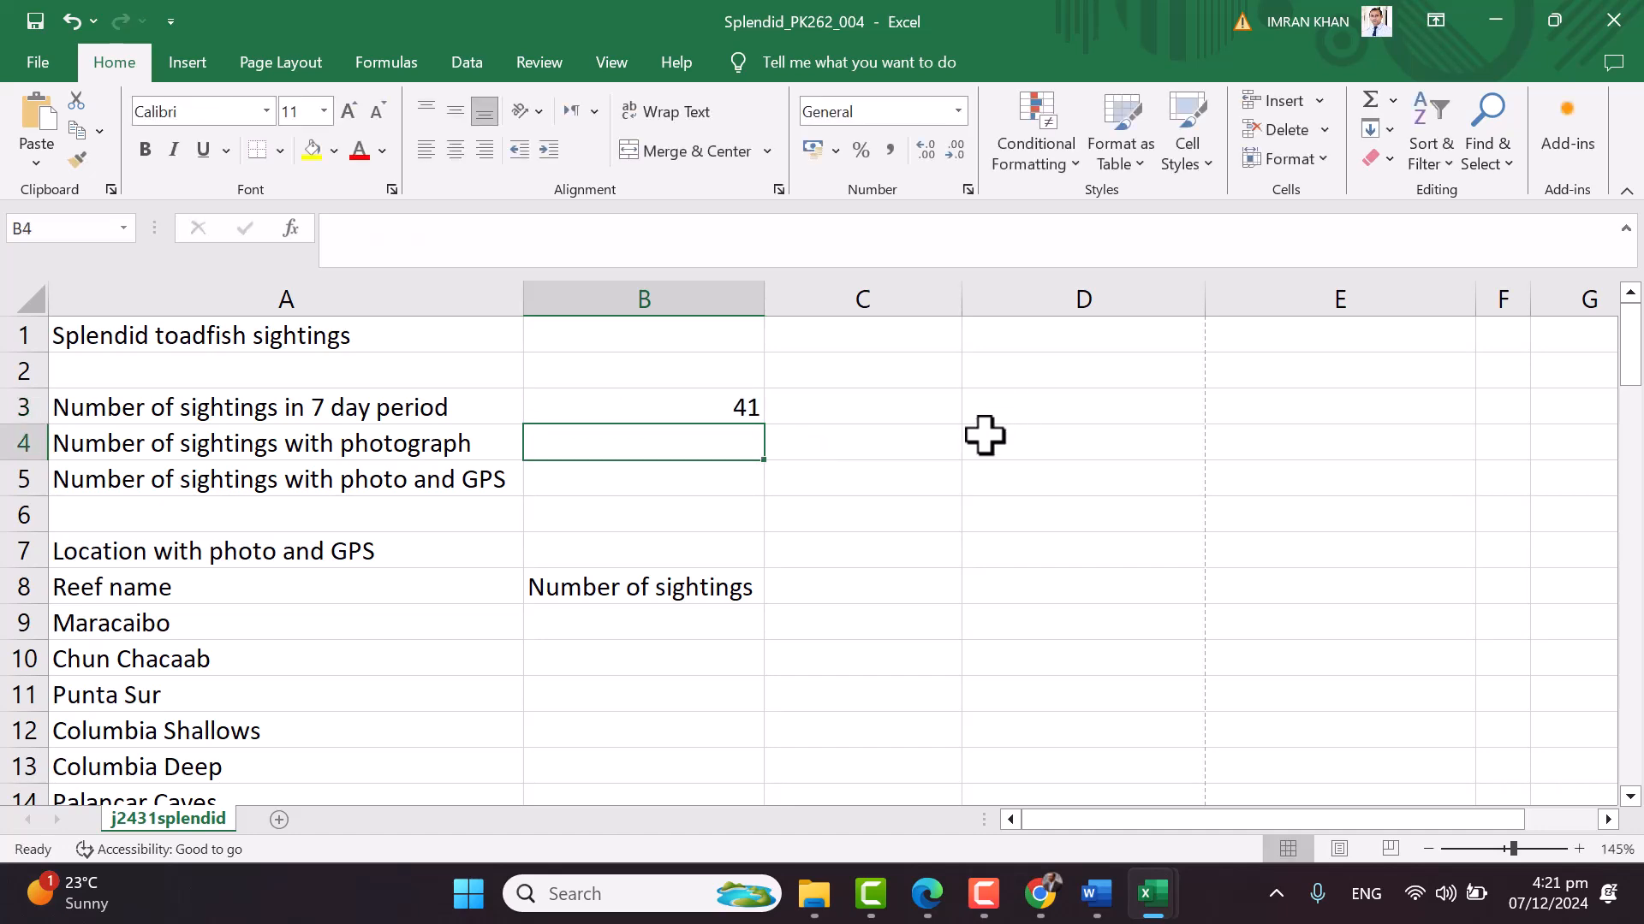
{"action": "left_click", "coordinate": [933, 894]}
In question 4, tick B4 and '7 day', underline the count, and circle 'photograph was taken.'
{"action": "scroll", "coordinate": [1000, 505], "scroll_direction": "down", "scroll_amount": 3}
{"action": "scroll", "coordinate": [999, 507], "scroll_direction": "down", "scroll_amount": 1}
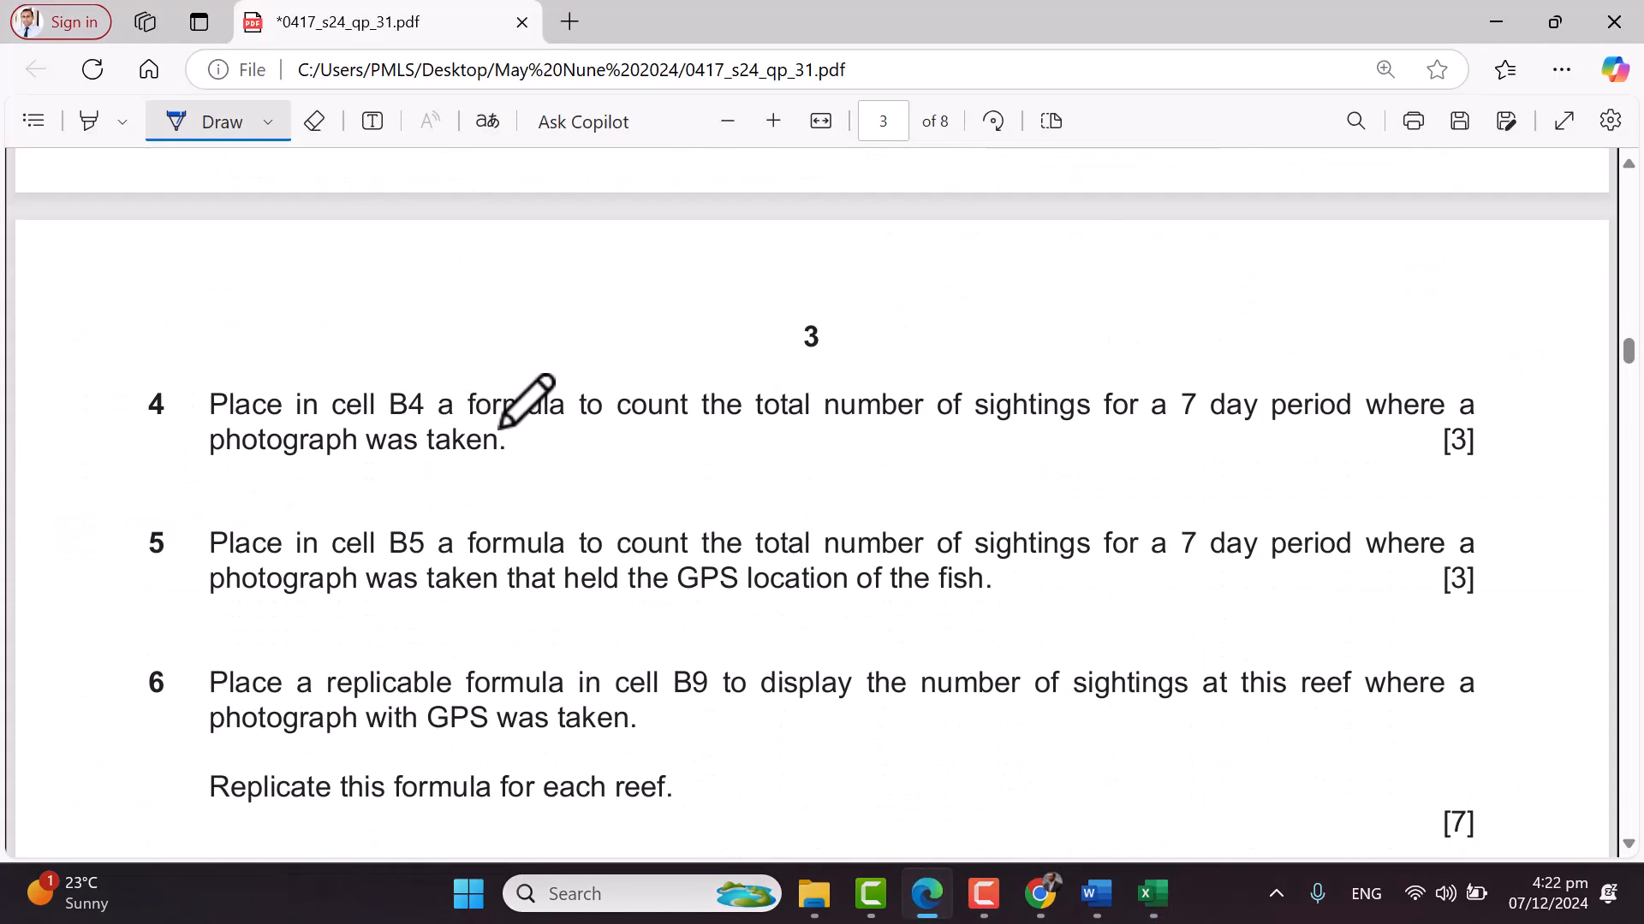
{"action": "left_click_drag", "start_coordinate": [401, 367], "coordinate": [439, 351]}
{"action": "left_click_drag", "start_coordinate": [640, 430], "coordinate": [1130, 429]}
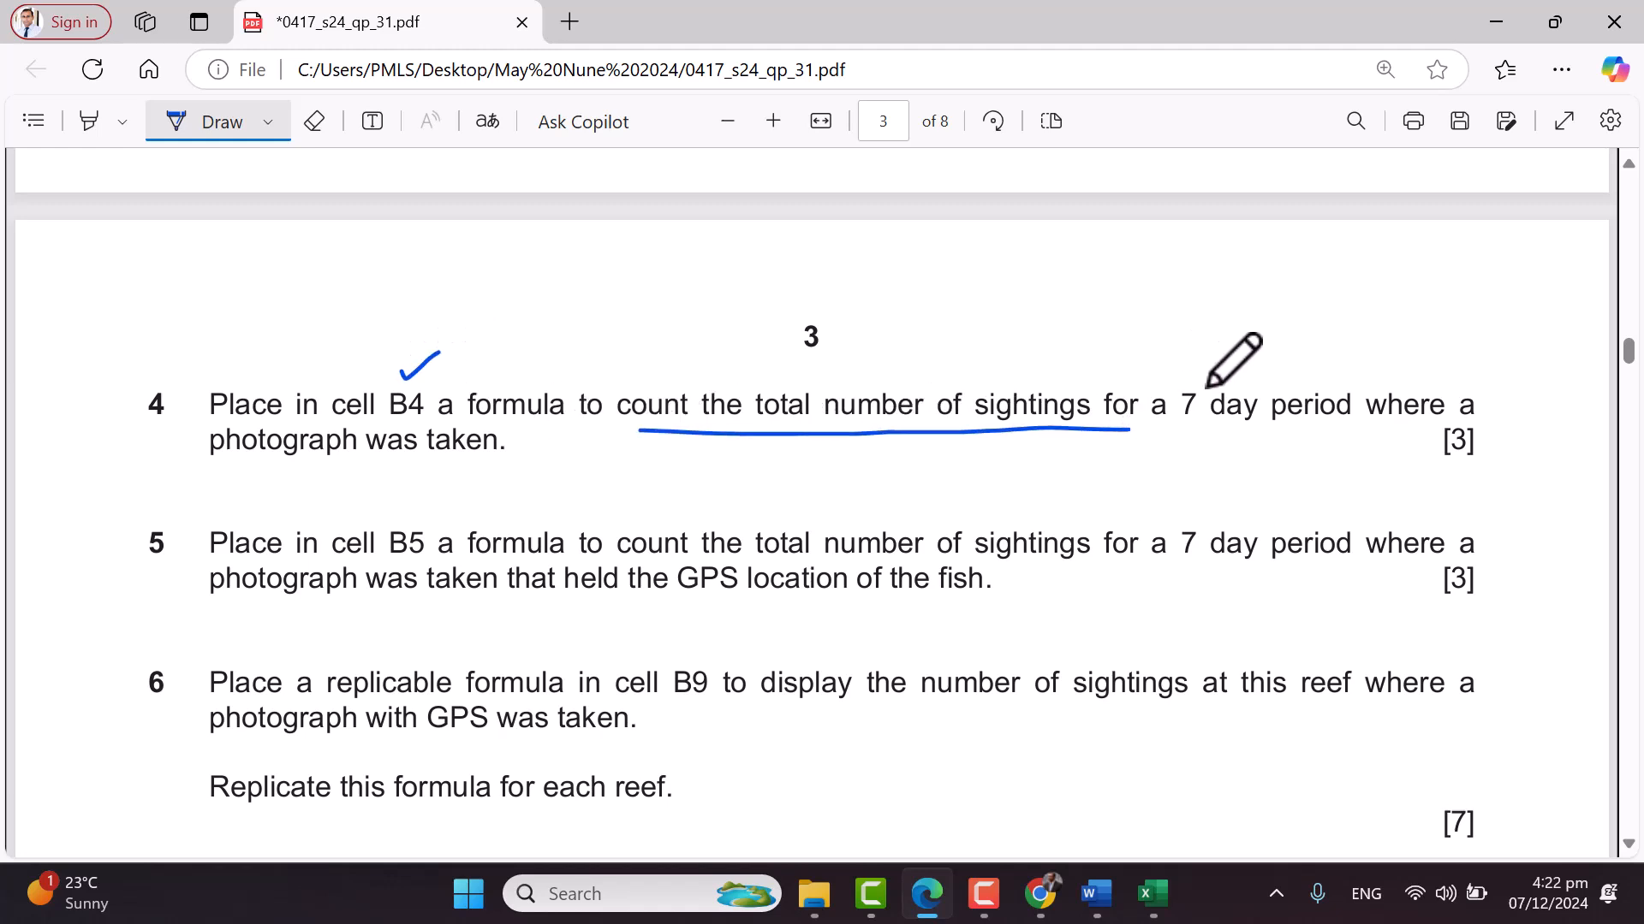
{"action": "left_click_drag", "start_coordinate": [1201, 351], "coordinate": [1255, 333]}
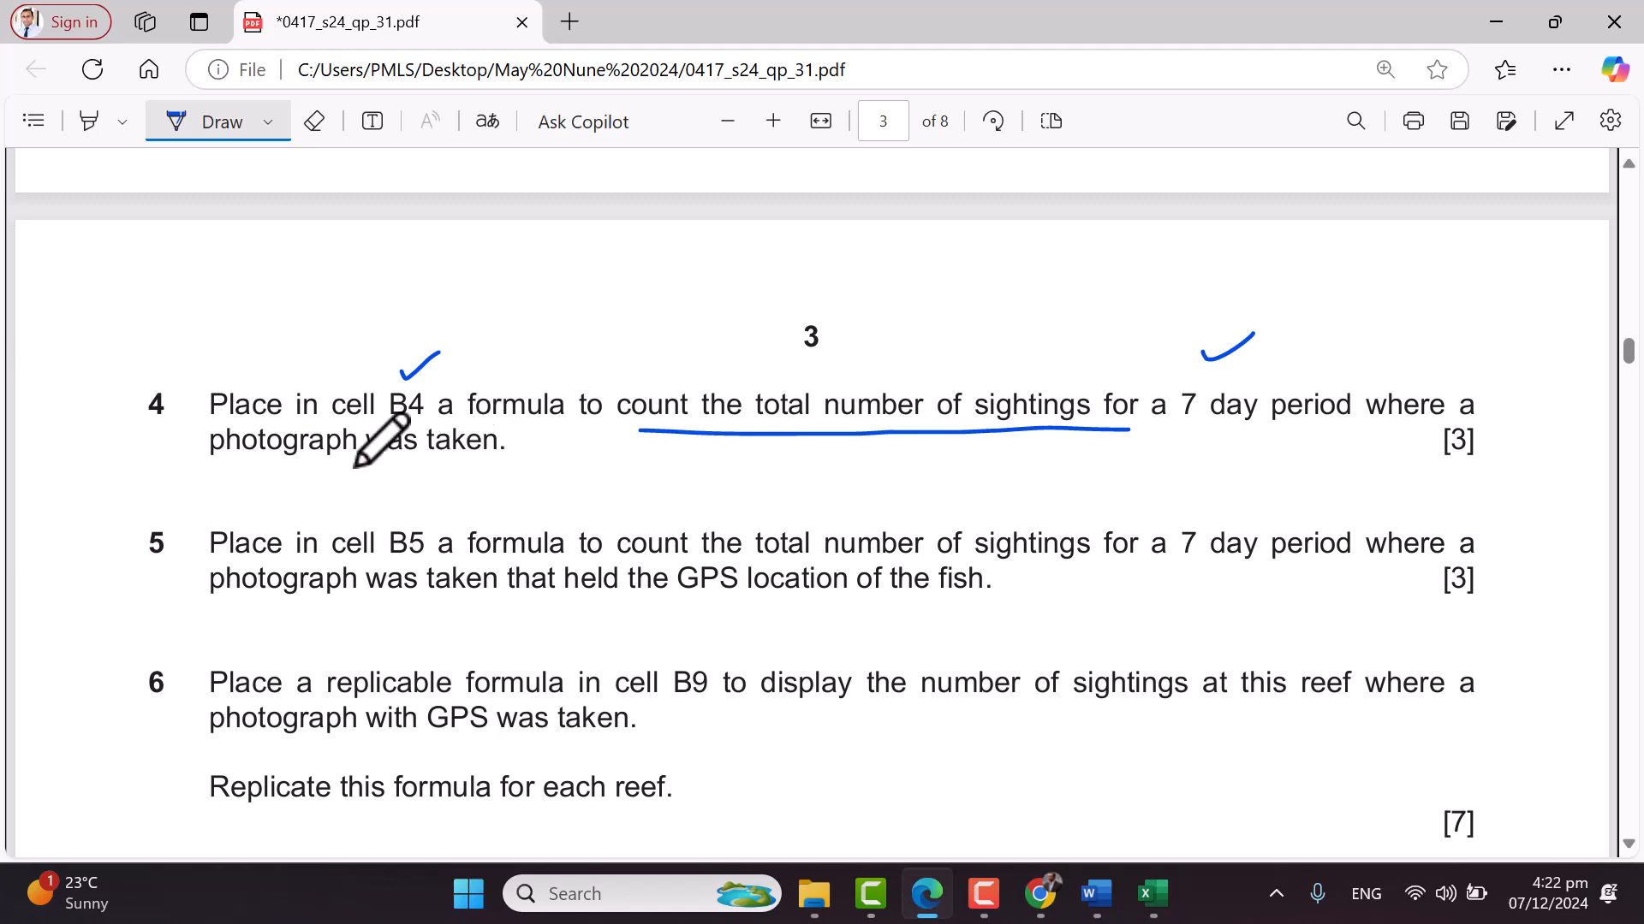
{"action": "left_click_drag", "start_coordinate": [216, 480], "coordinate": [513, 460]}
{"action": "mouse_move", "coordinate": [193, 425]}
{"action": "left_mouse_down"}
{"action": "mouse_move", "coordinate": [200, 451]}
{"action": "mouse_move", "coordinate": [443, 417]}
{"action": "mouse_move", "coordinate": [516, 434]}
{"action": "mouse_move", "coordinate": [520, 459]}
{"action": "left_mouse_up"}
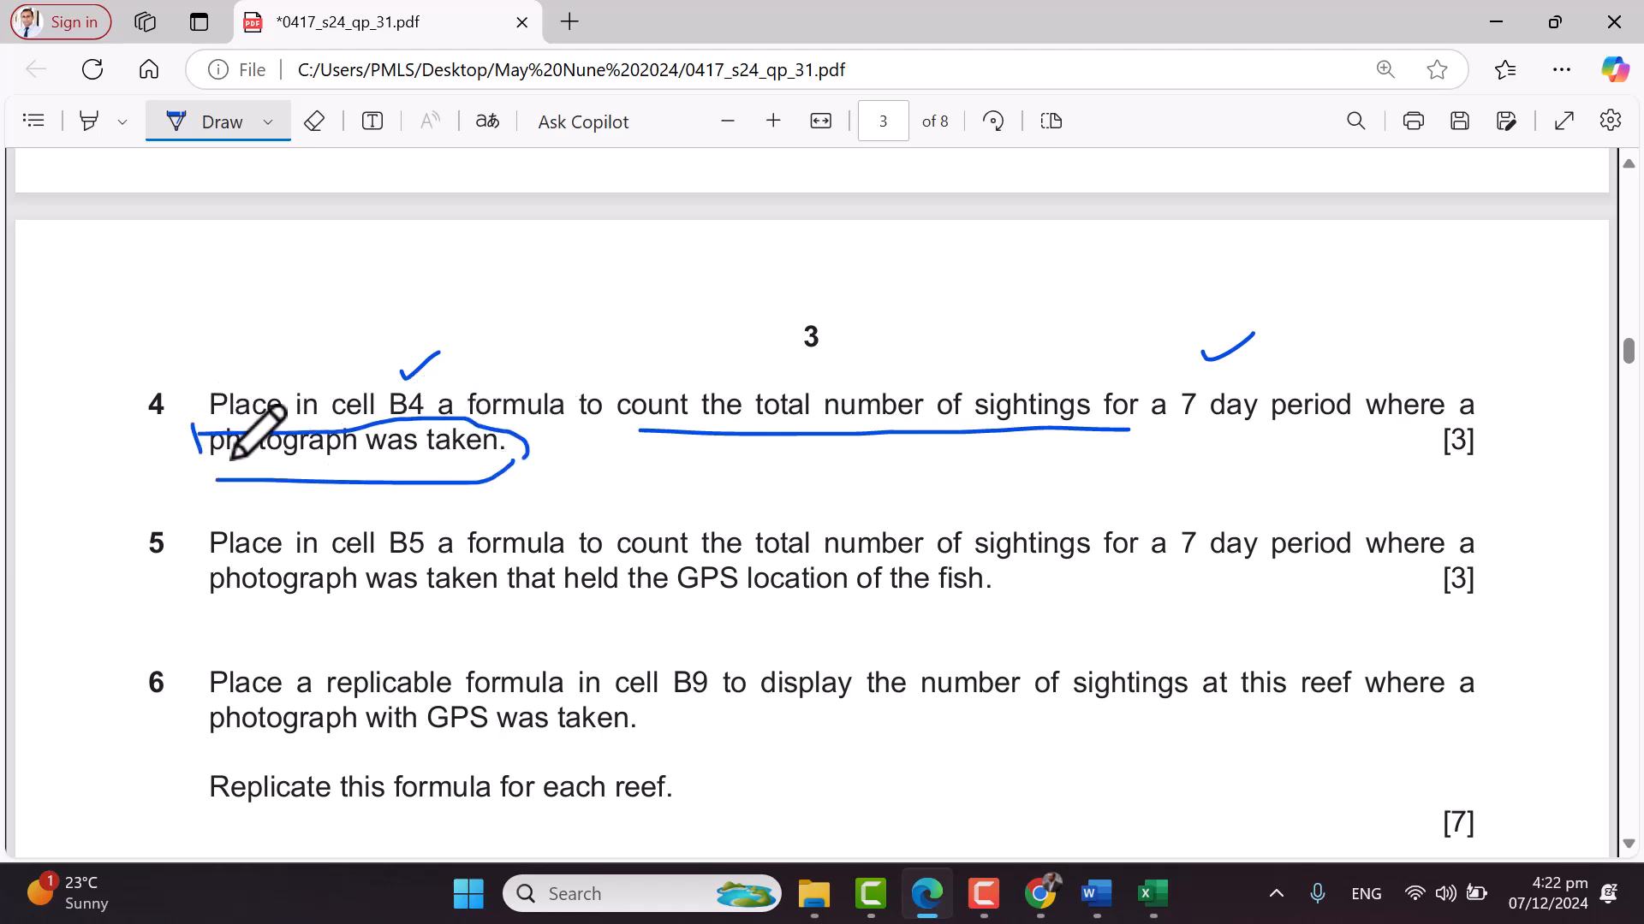
{"action": "left_click_drag", "start_coordinate": [190, 458], "coordinate": [212, 473]}
{"action": "left_click_drag", "start_coordinate": [105, 439], "coordinate": [134, 435]}
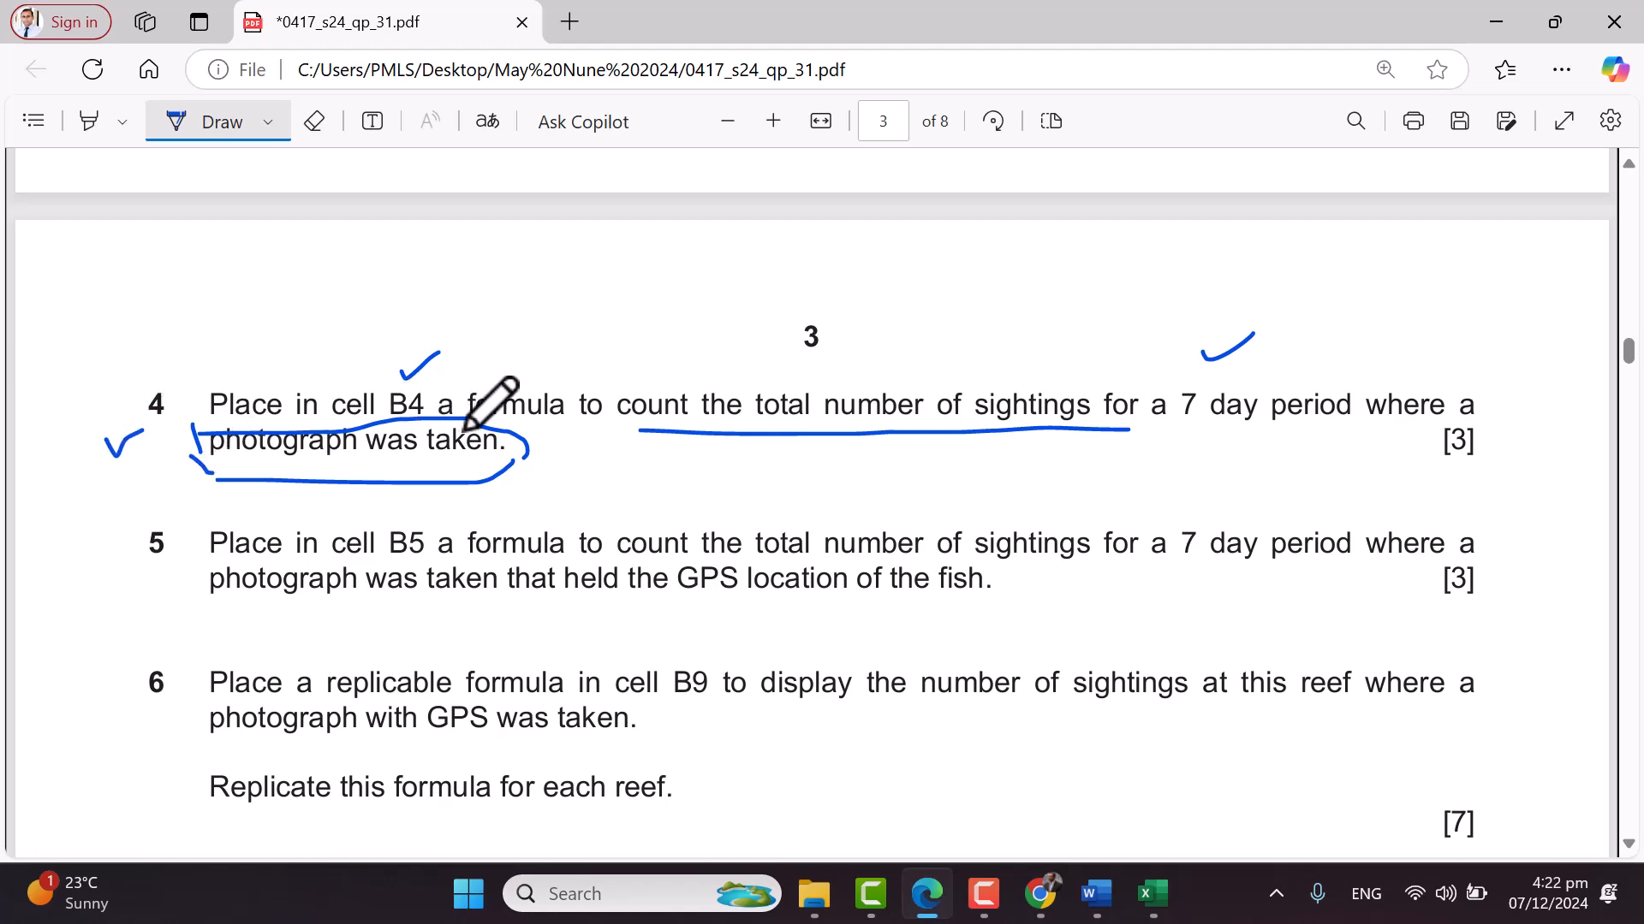
Check the Photographic evidence values from E35 and widen the GPS column F
{"action": "key", "text": "alt+Tab"}
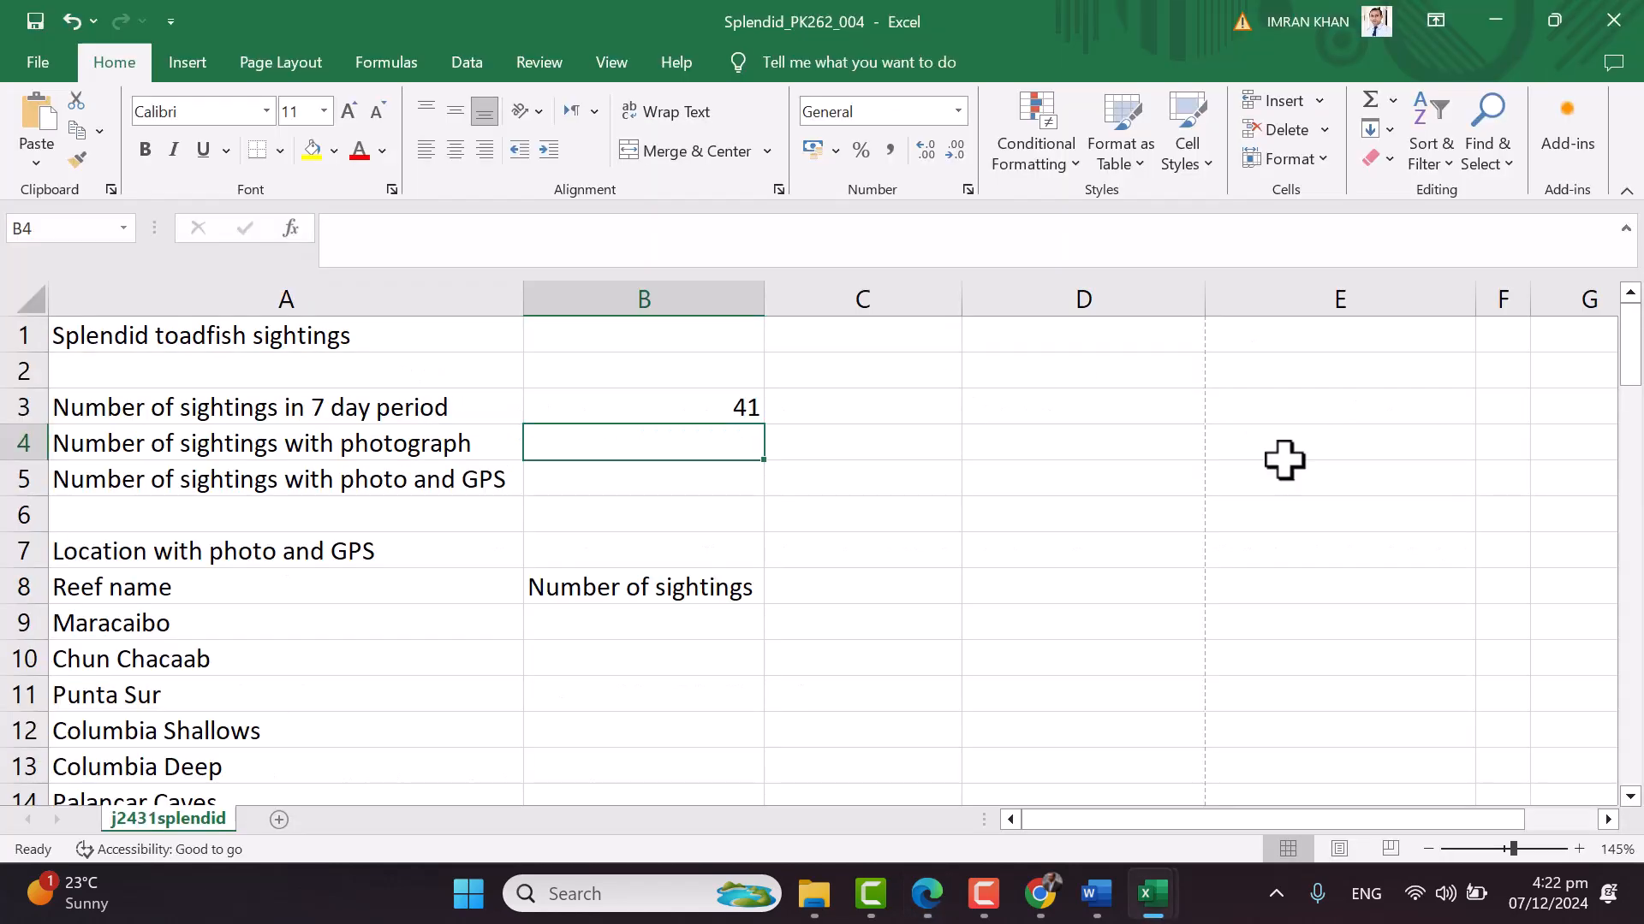
{"action": "scroll", "coordinate": [1136, 505], "scroll_direction": "down", "scroll_amount": 10}
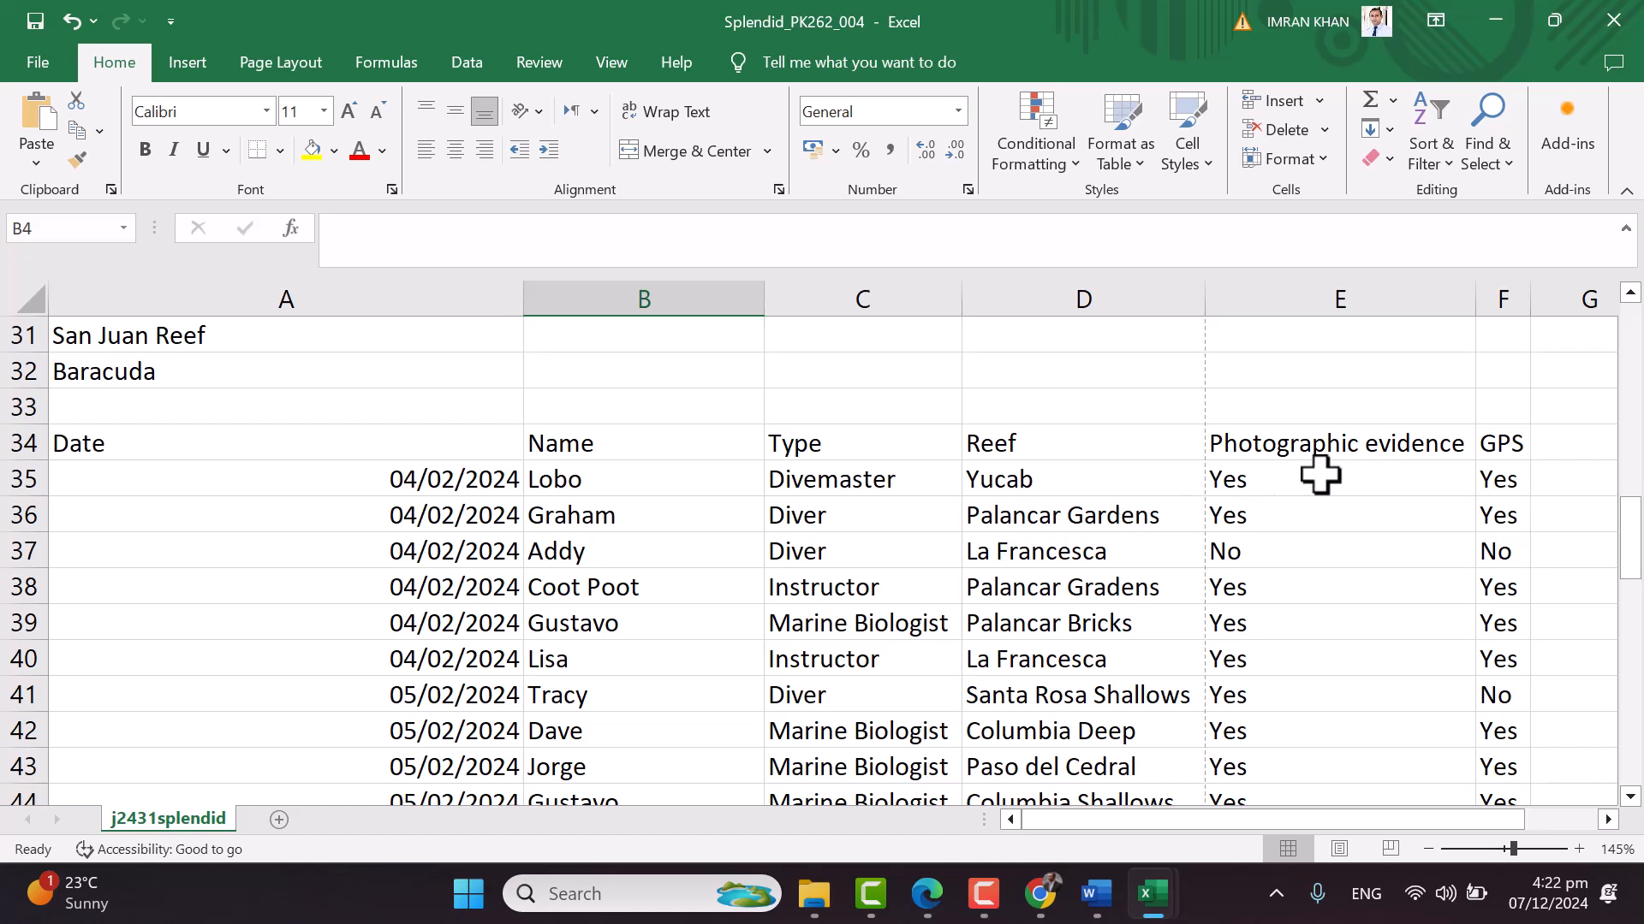
{"action": "left_click", "coordinate": [1343, 474]}
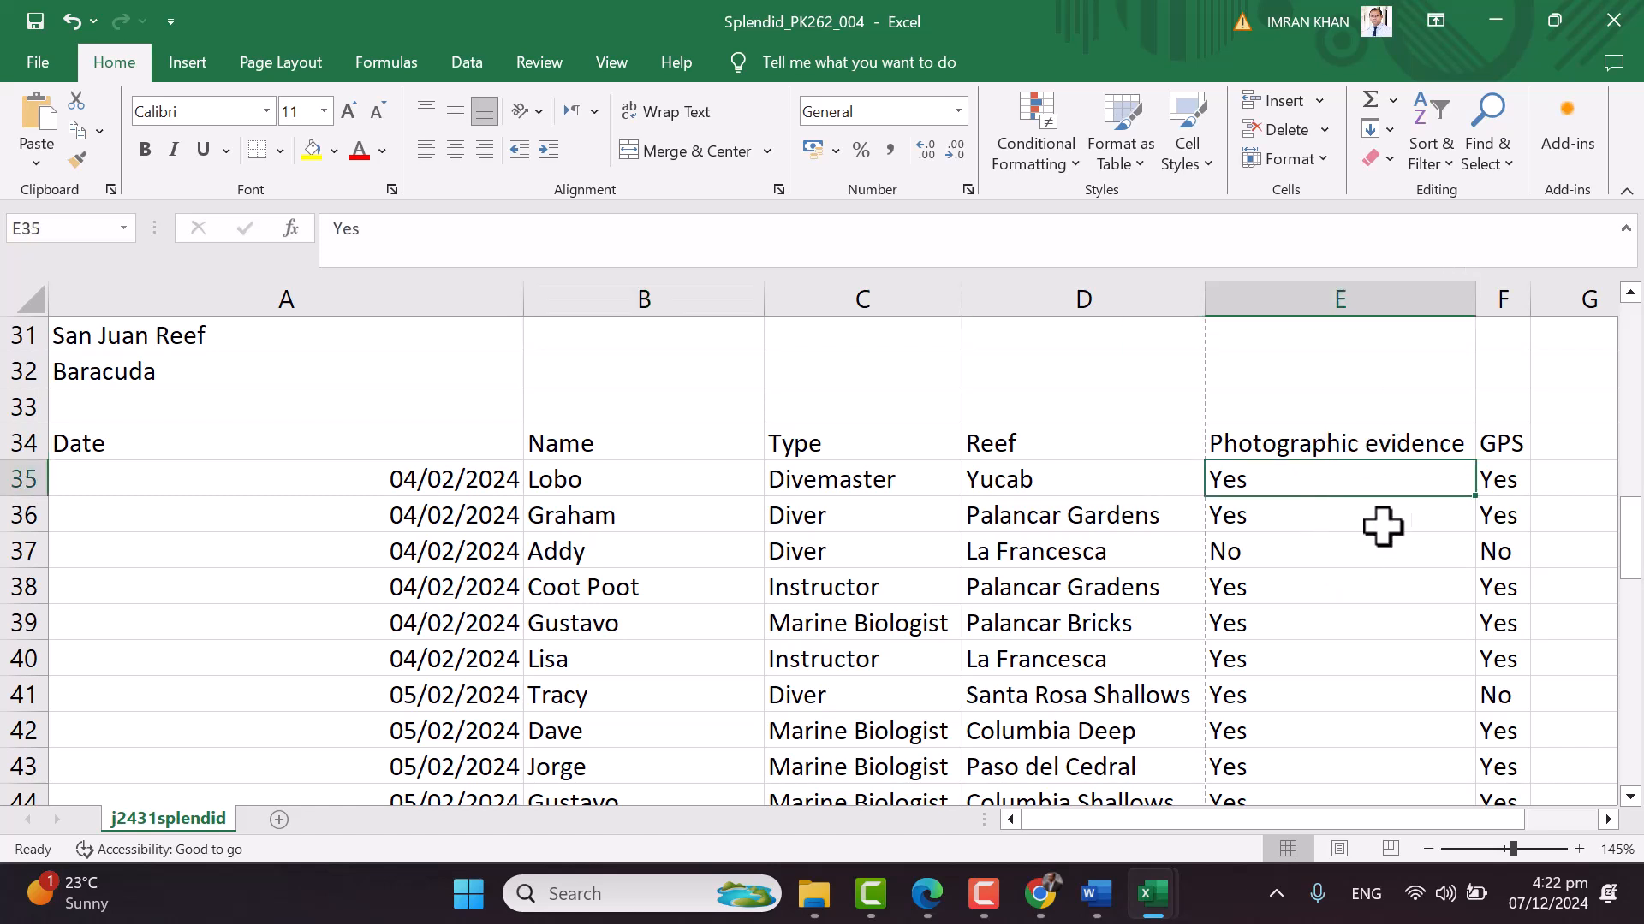
{"action": "left_click_drag", "start_coordinate": [1529, 296], "coordinate": [1569, 295]}
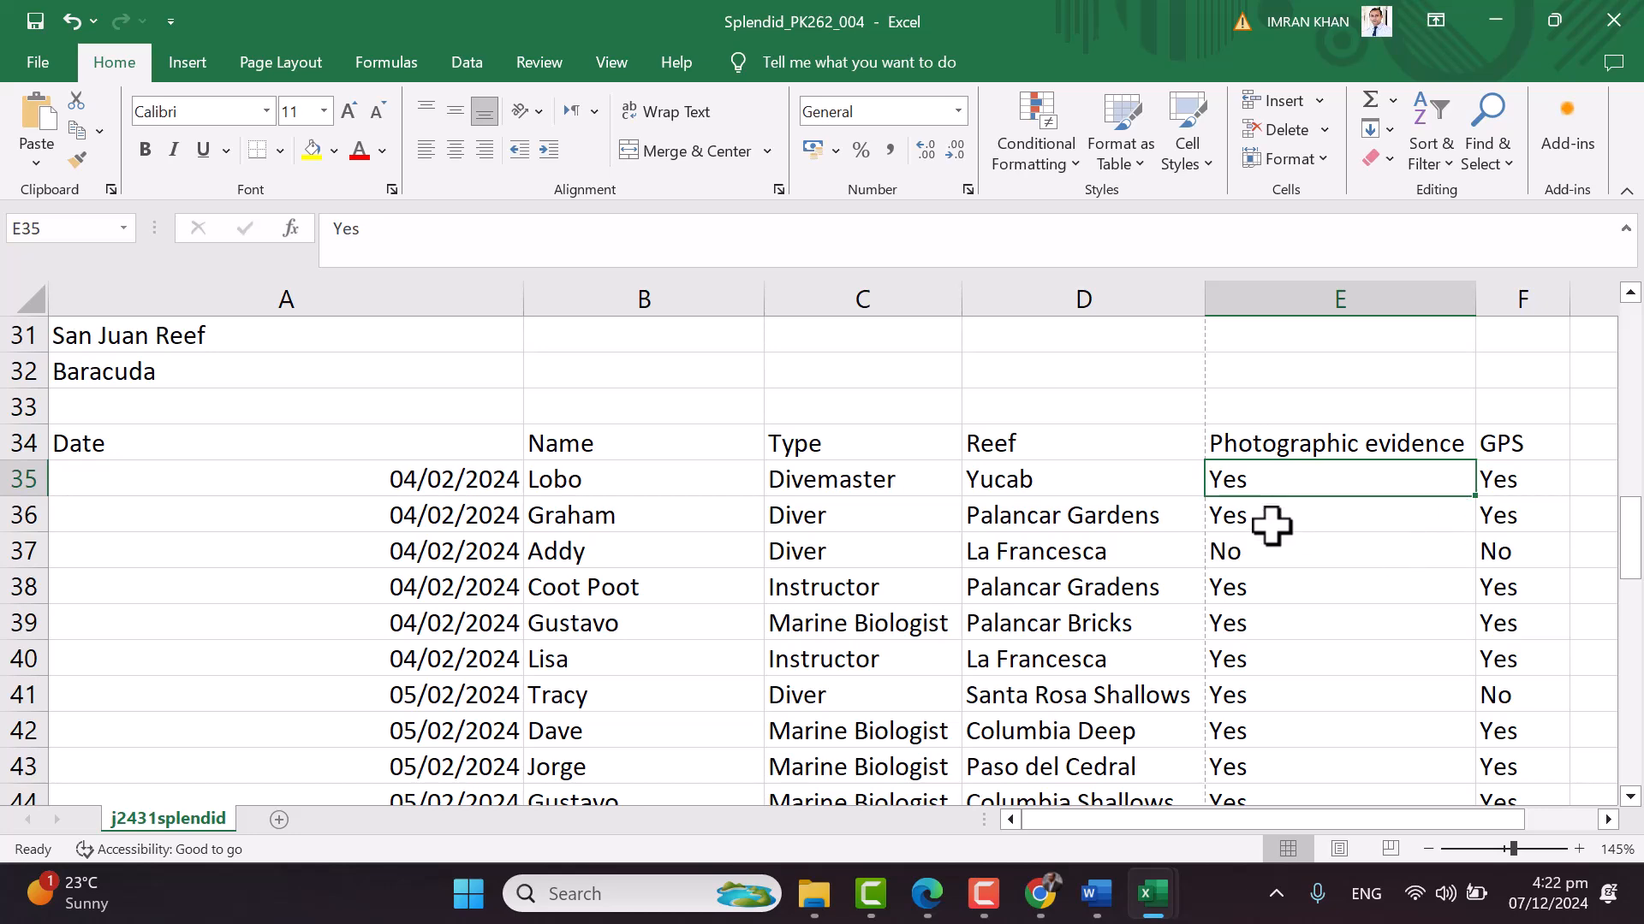
{"action": "scroll", "coordinate": [1349, 631], "scroll_direction": "down", "scroll_amount": 8}
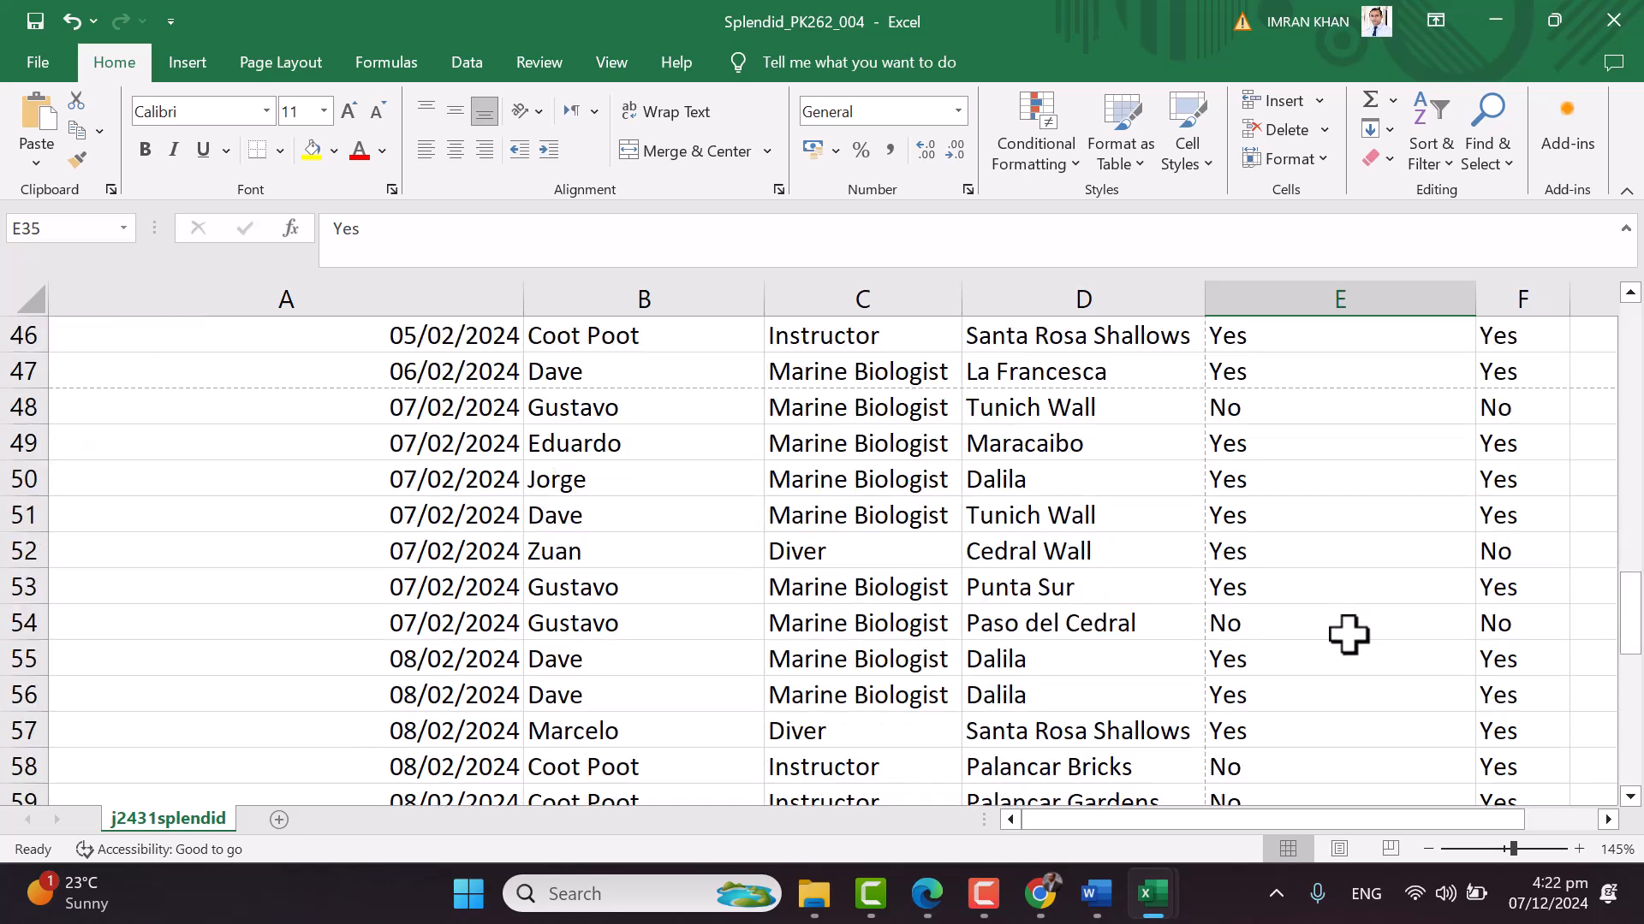
{"action": "scroll", "coordinate": [1348, 631], "scroll_direction": "up", "scroll_amount": 14}
{"action": "scroll", "coordinate": [1348, 635], "scroll_direction": "up", "scroll_amount": 4}
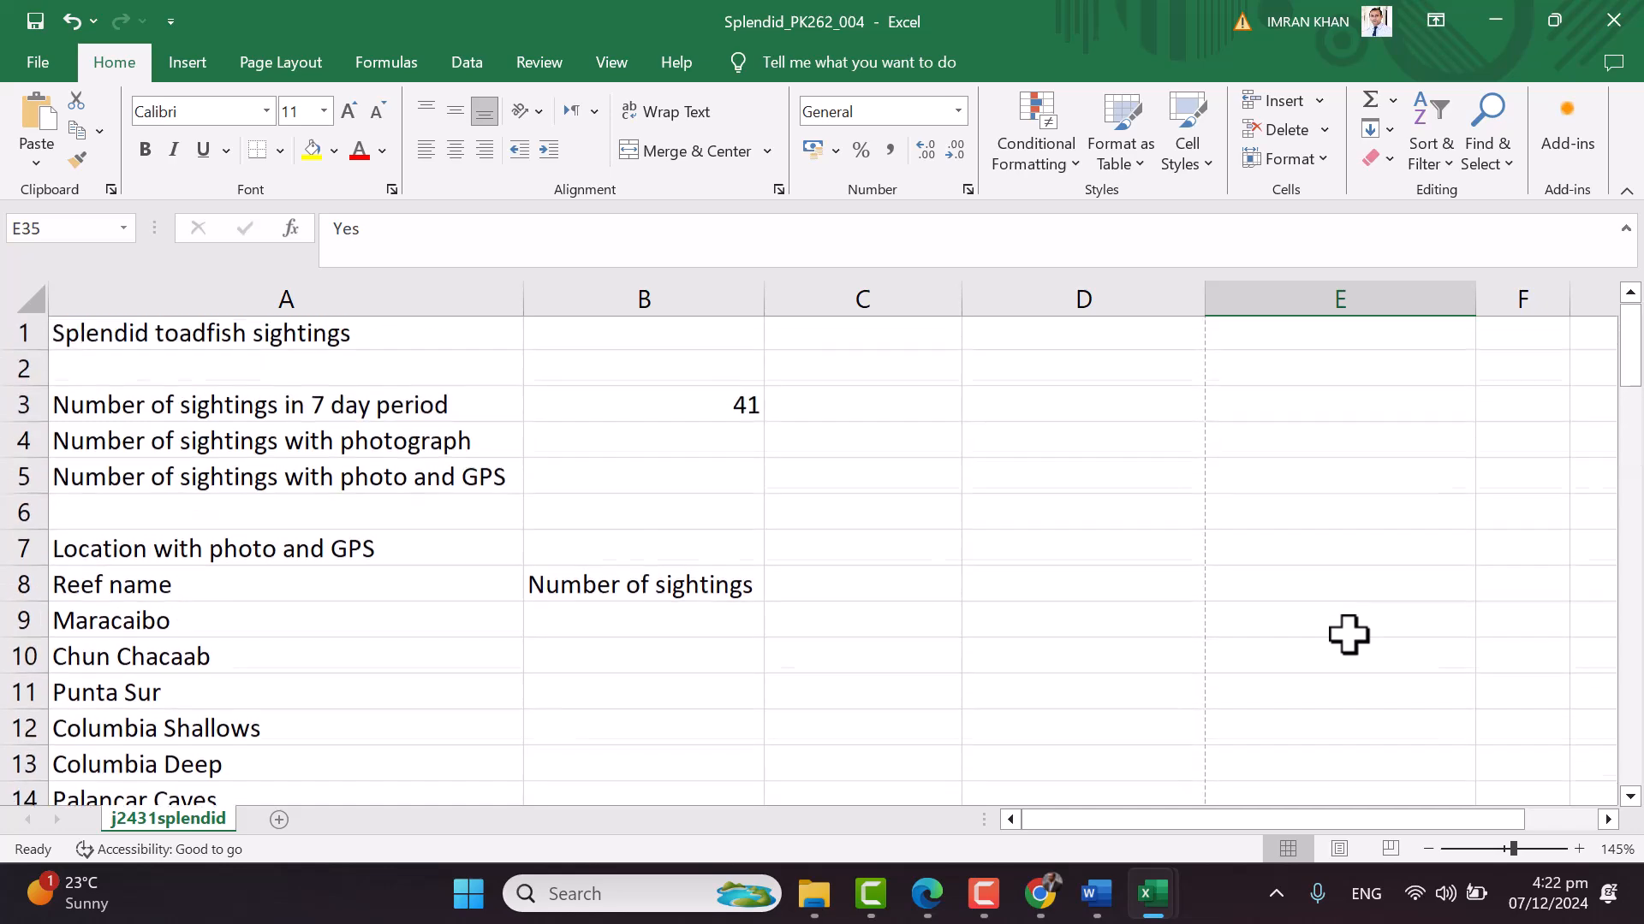
{"action": "left_click", "coordinate": [638, 437]}
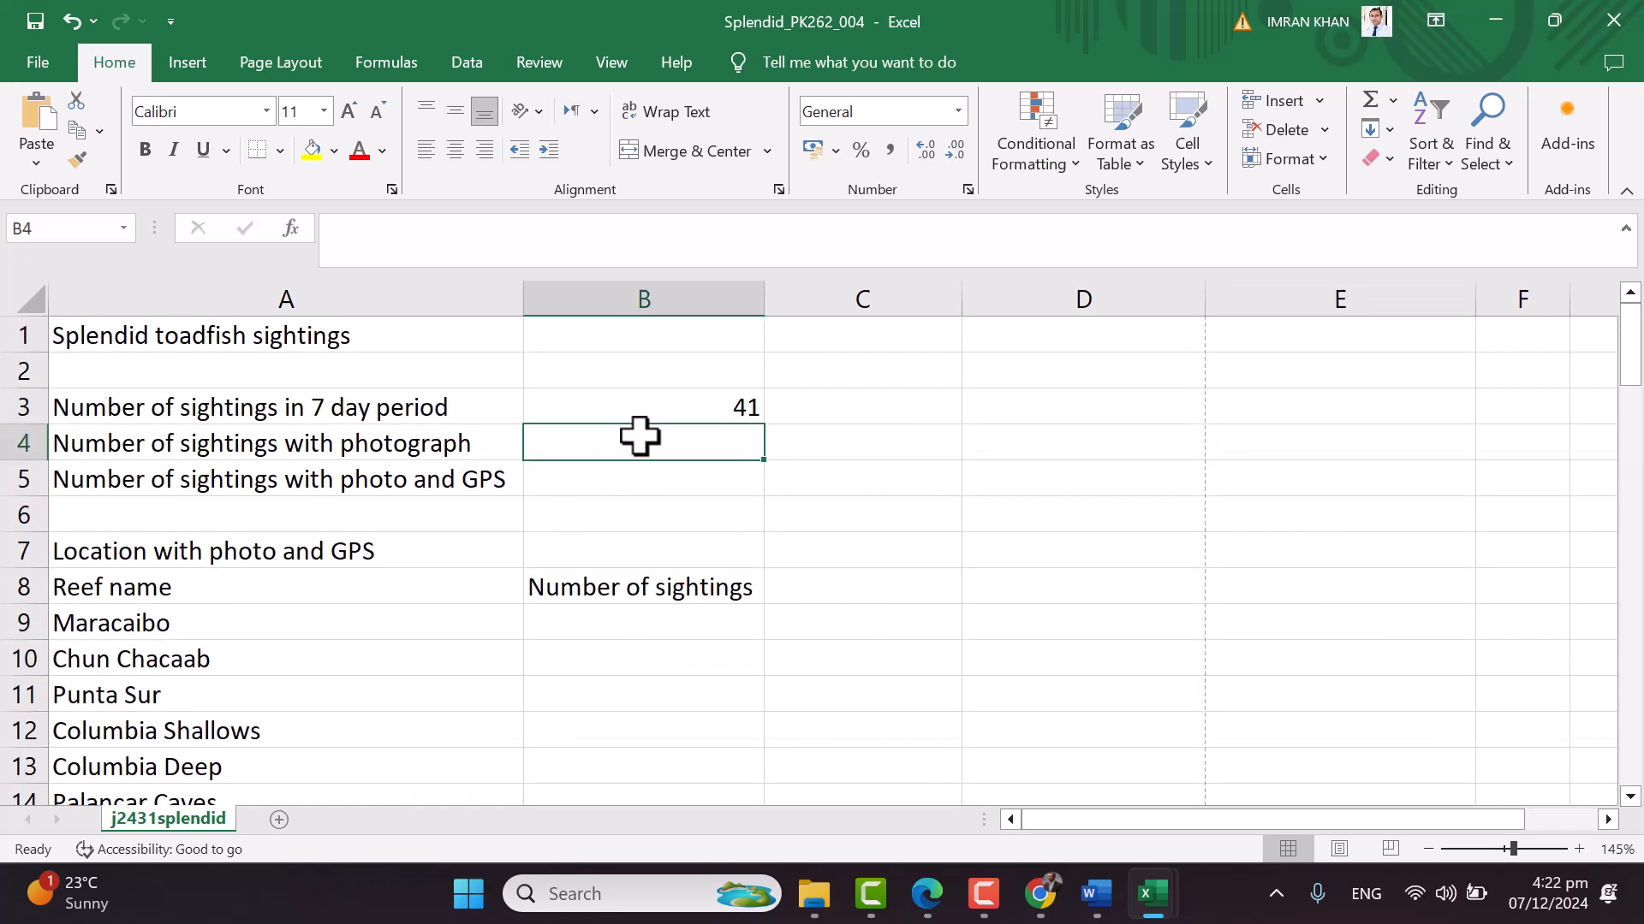
Enter =COUNTIF(E35:E75,"Yes") in B4, giving 34 sightings with a photograph
{"action": "type", "text": "=count"}
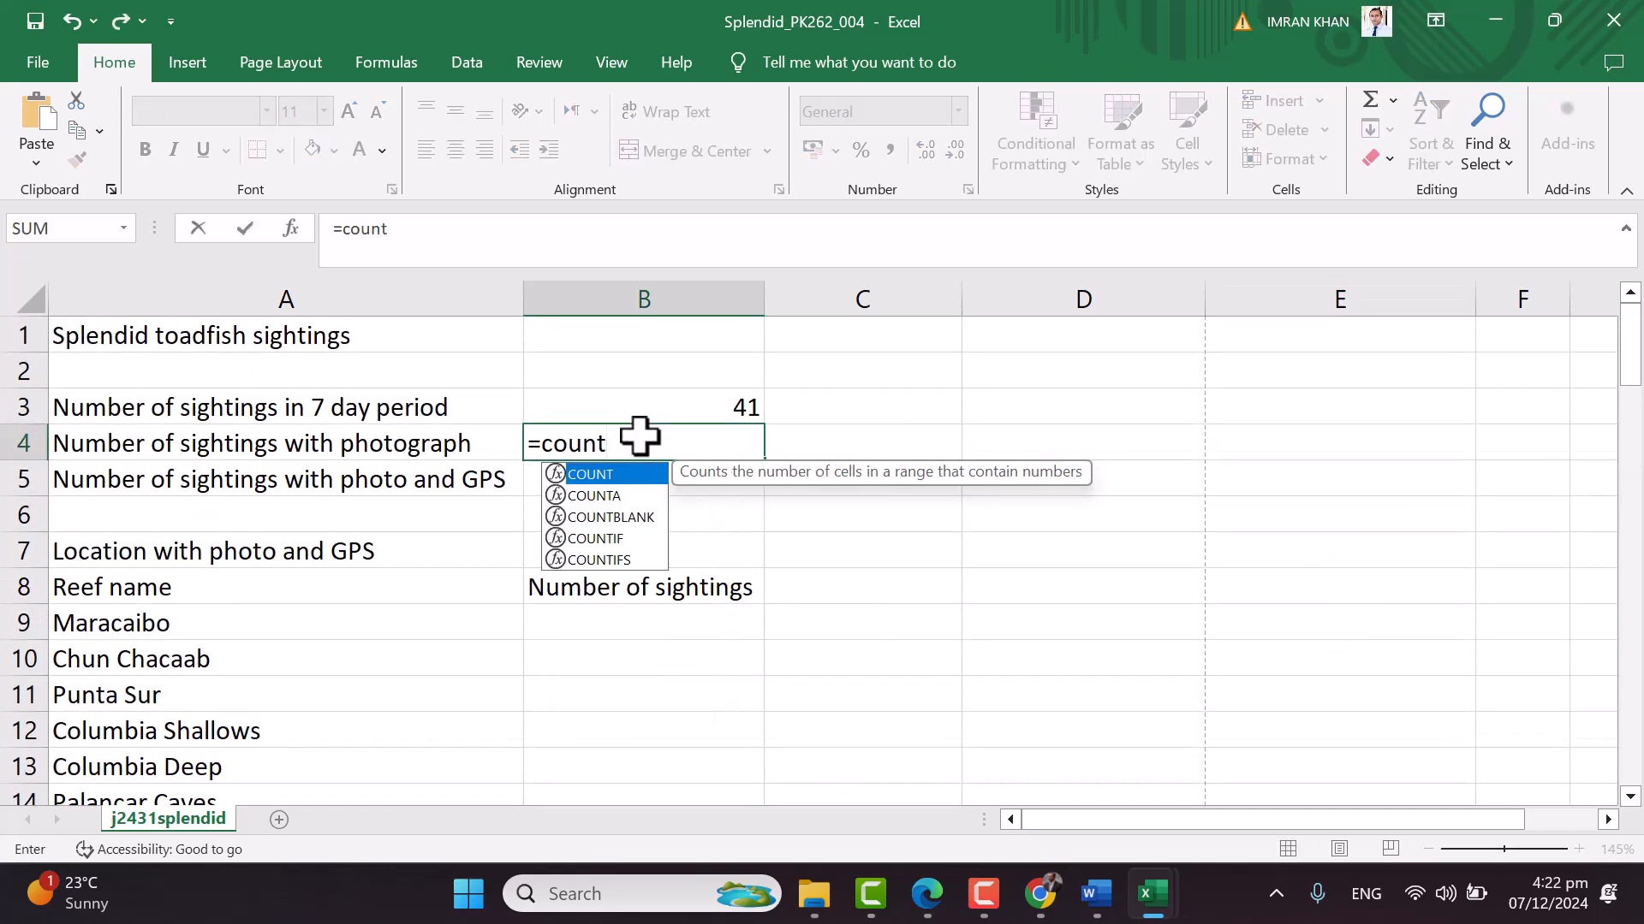
{"action": "type", "text": "if("}
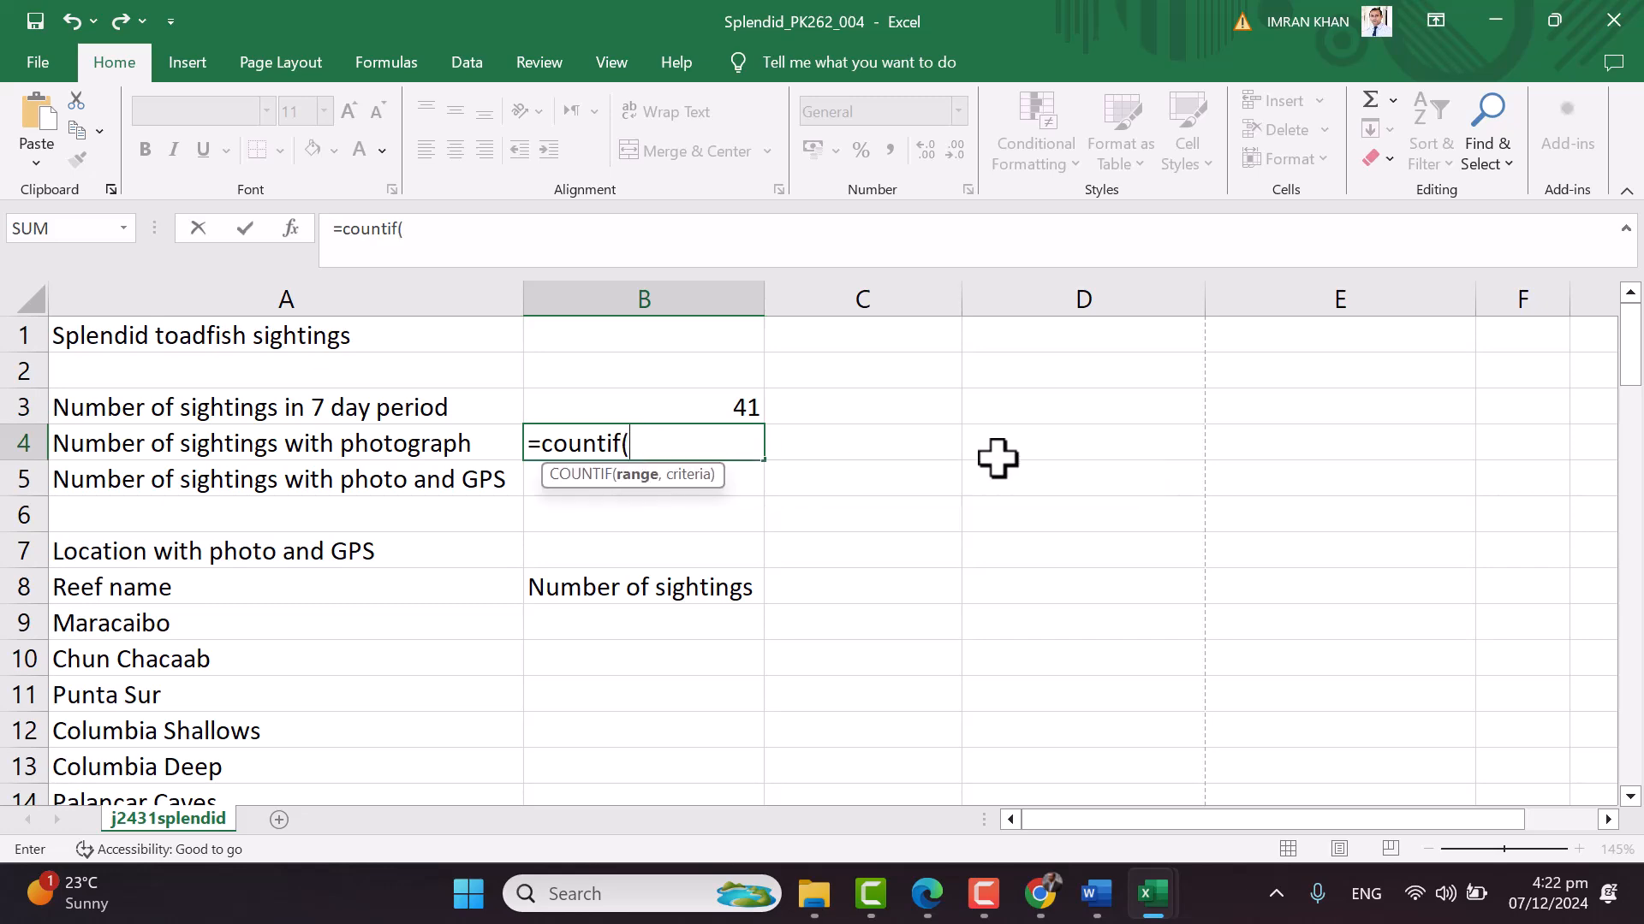
{"action": "scroll", "coordinate": [1155, 513], "scroll_direction": "down", "scroll_amount": 10}
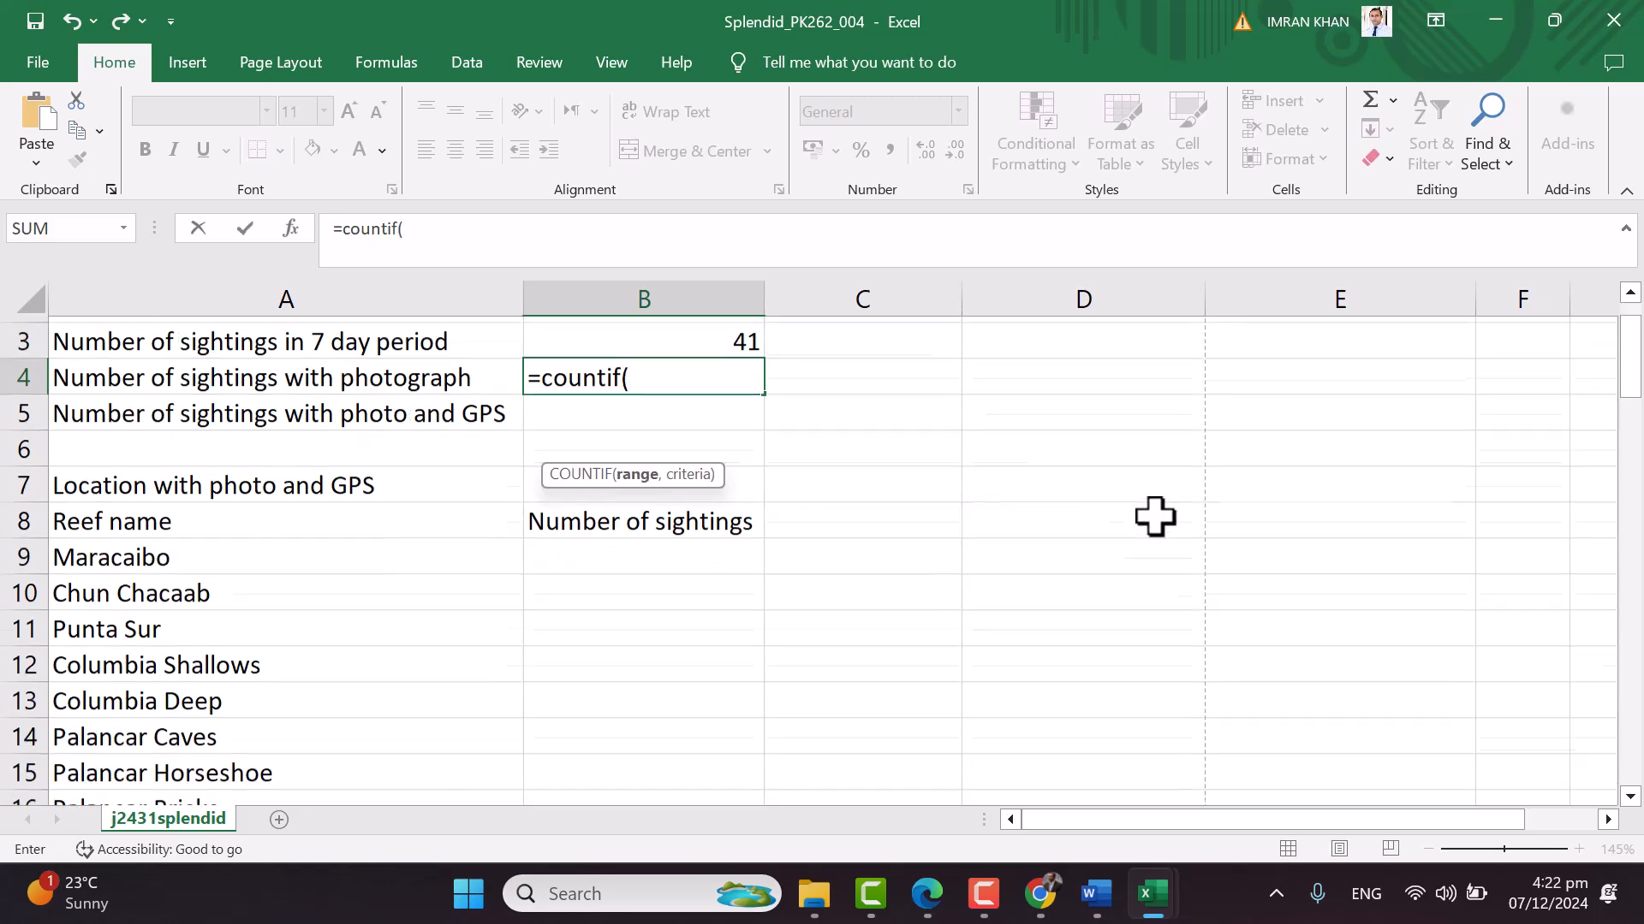
{"action": "left_click", "coordinate": [1292, 469]}
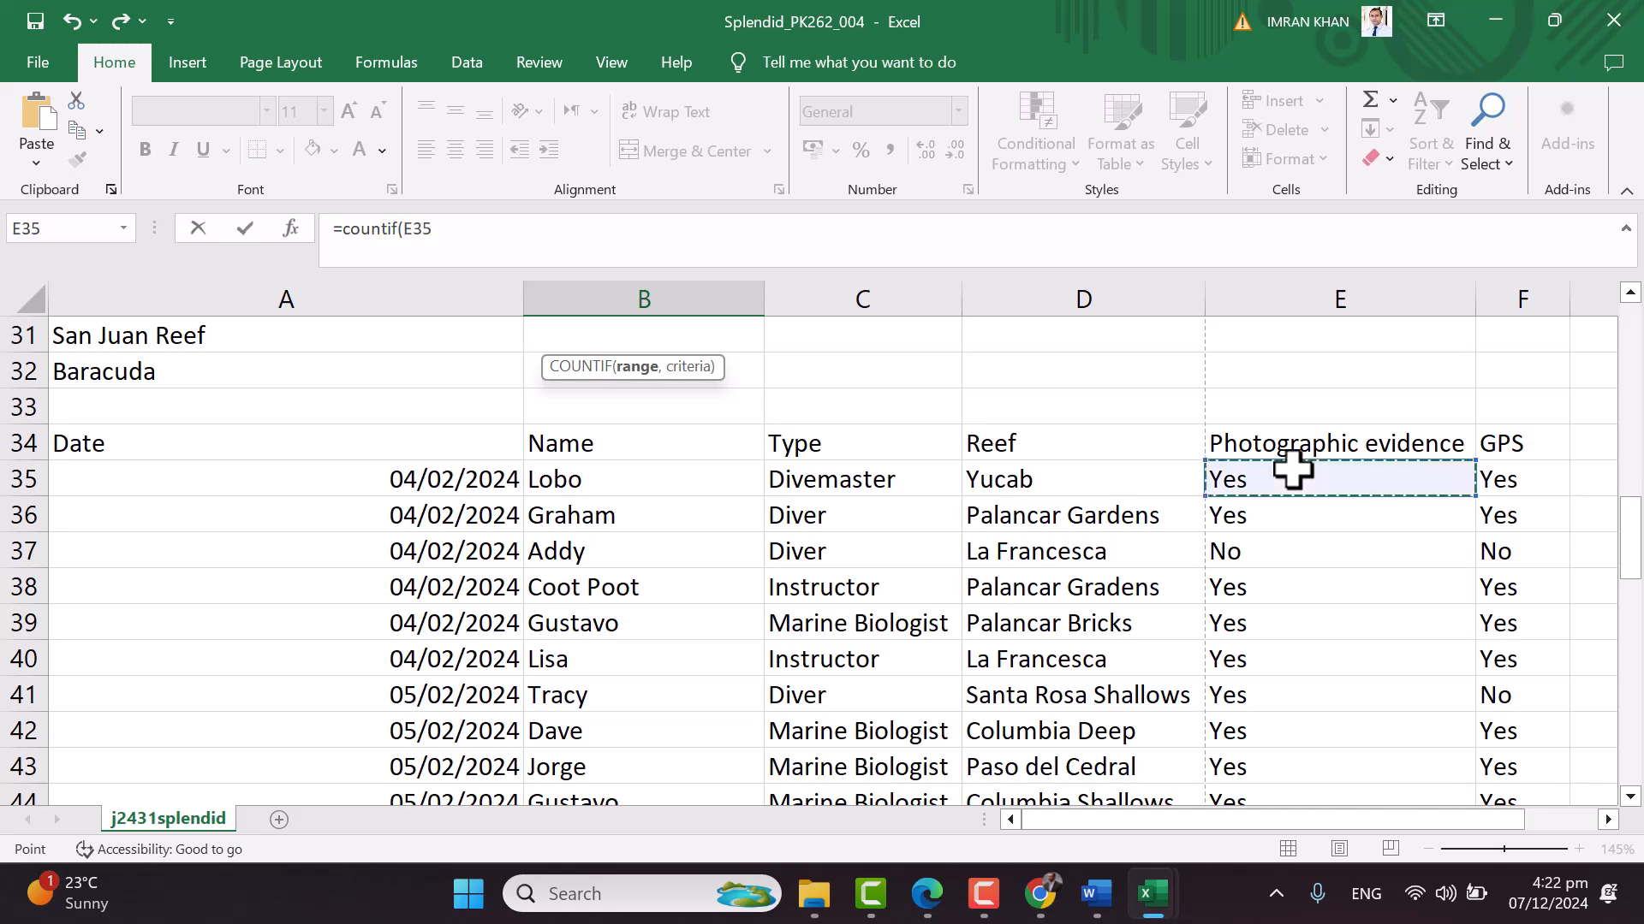
{"action": "scroll", "coordinate": [1326, 609], "scroll_direction": "down", "scroll_amount": 5}
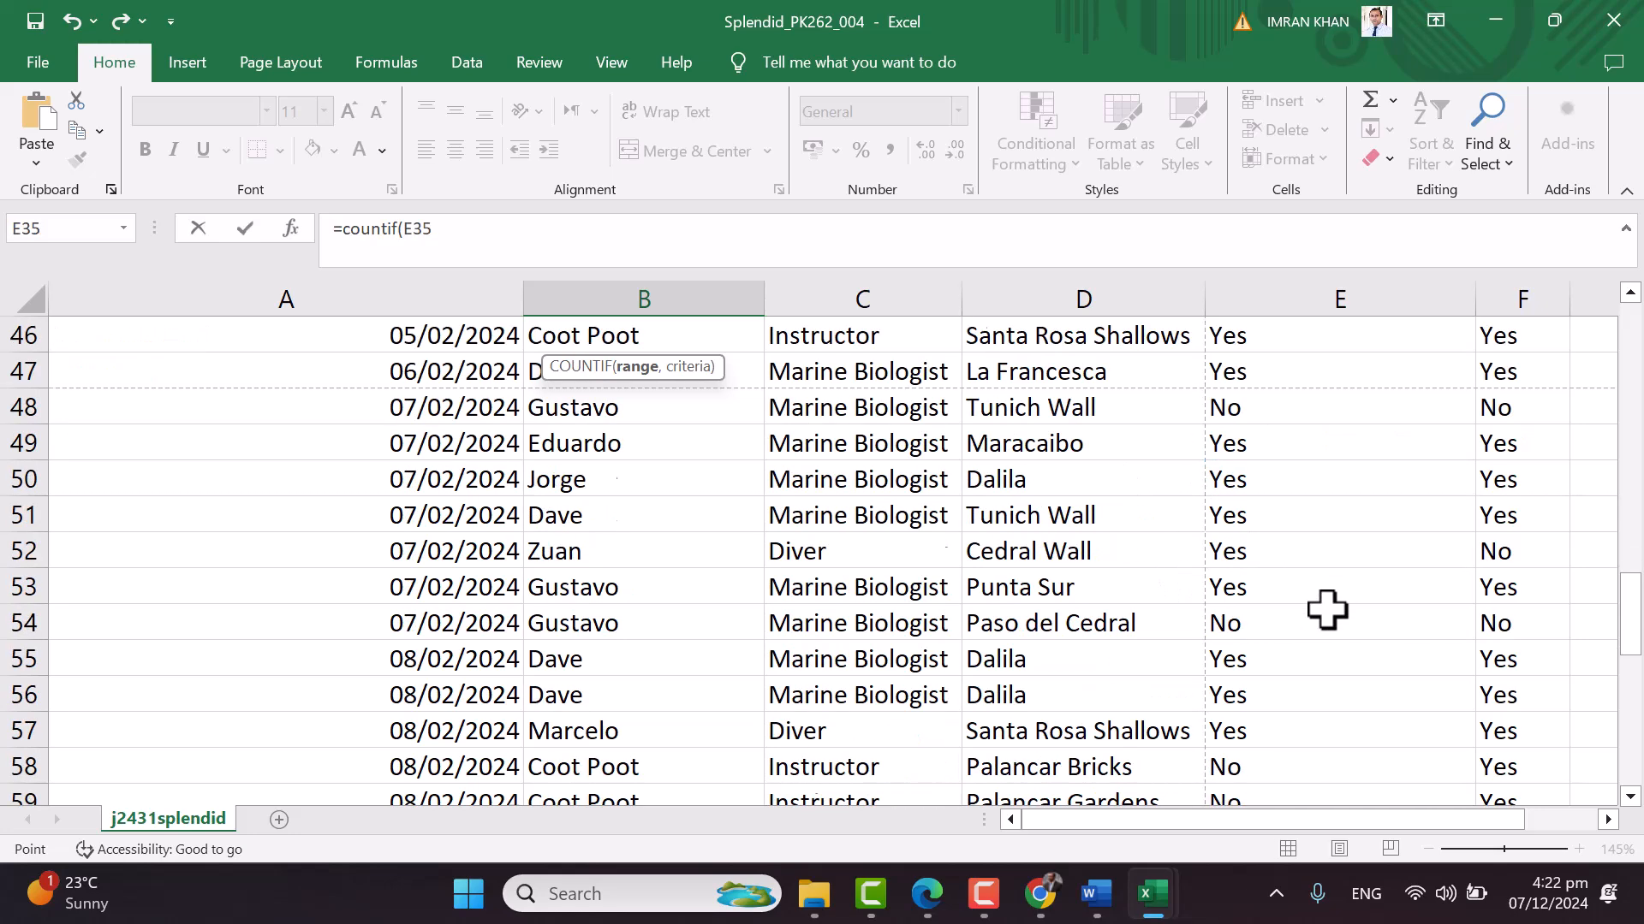
{"action": "scroll", "coordinate": [1326, 609], "scroll_direction": "down", "scroll_amount": 7}
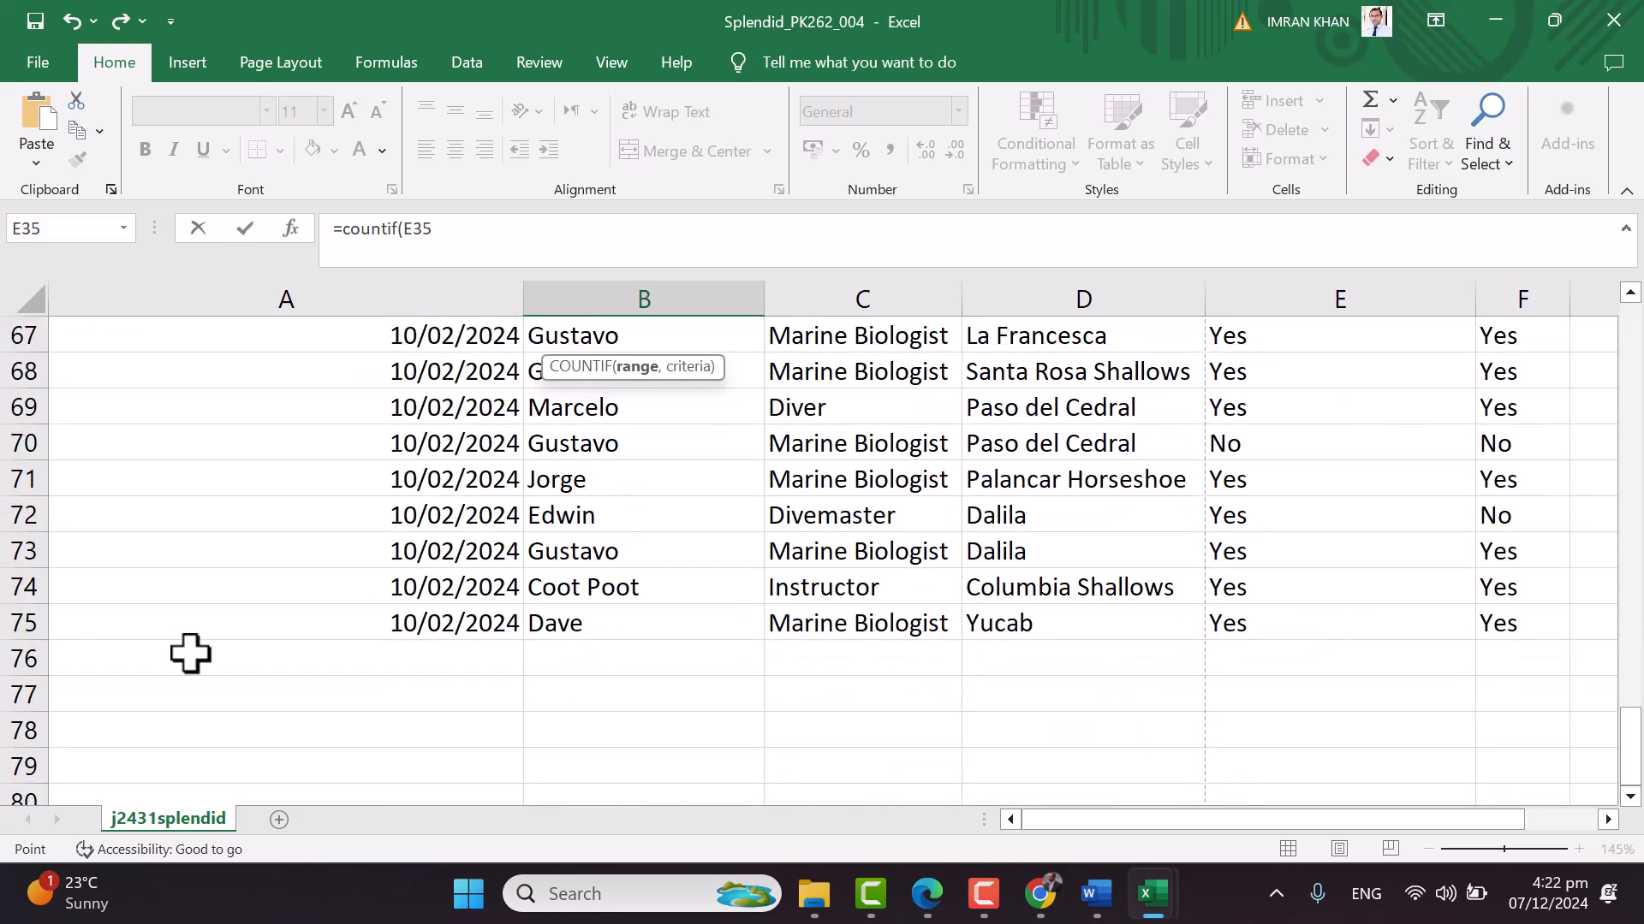
{"action": "scroll", "coordinate": [1211, 625], "scroll_direction": "up", "scroll_amount": 20}
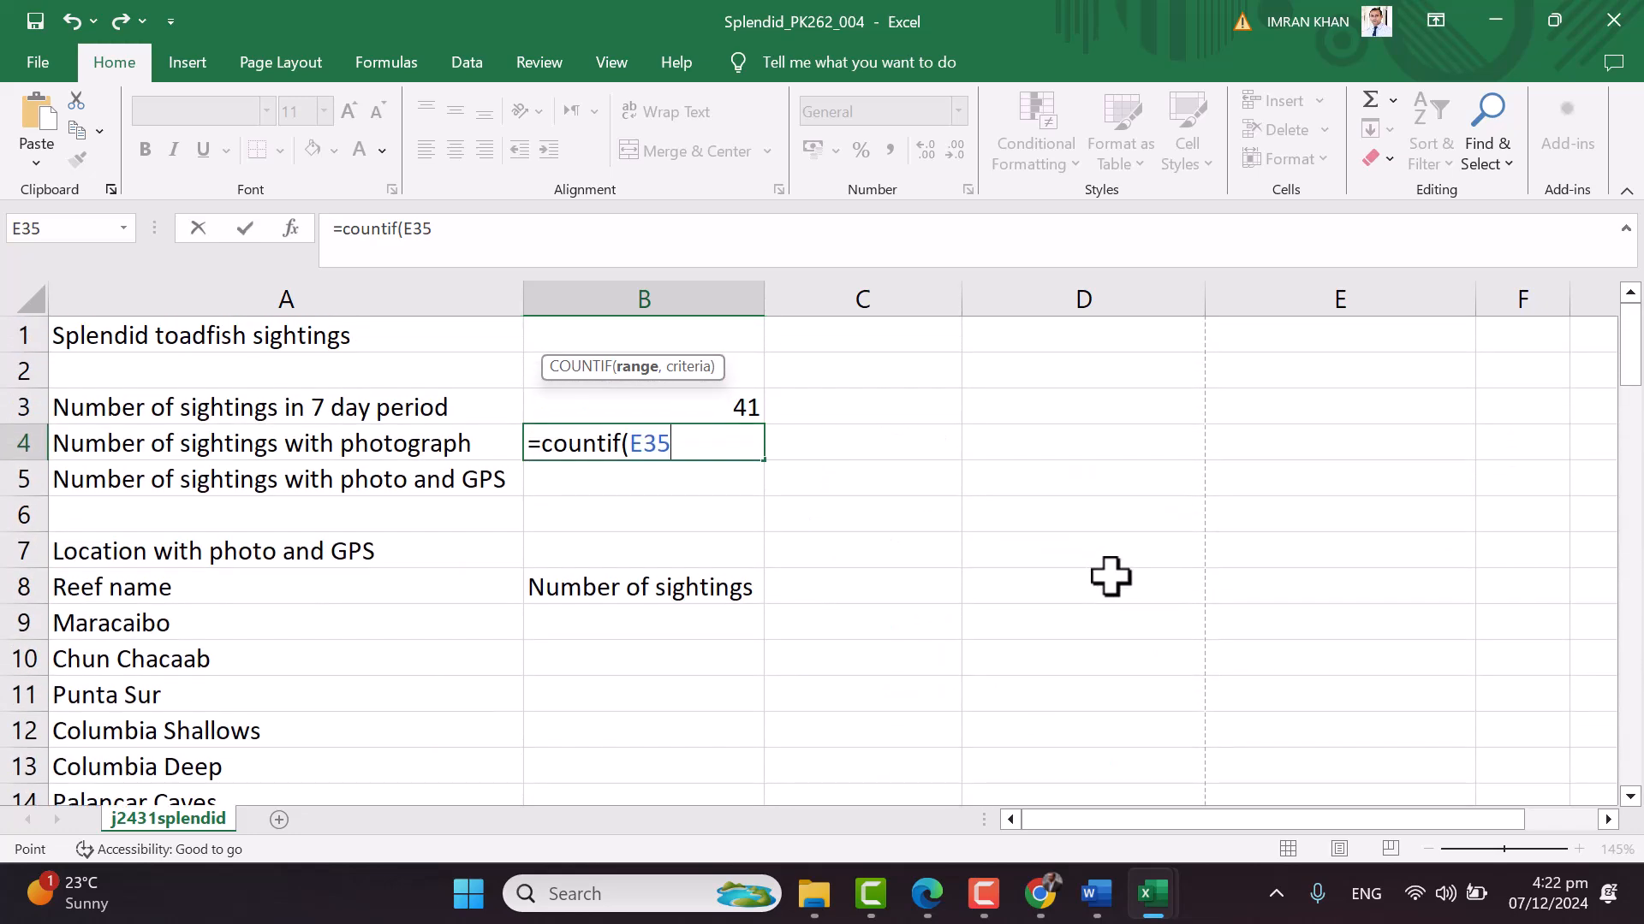
{"action": "type", "text": ":"}
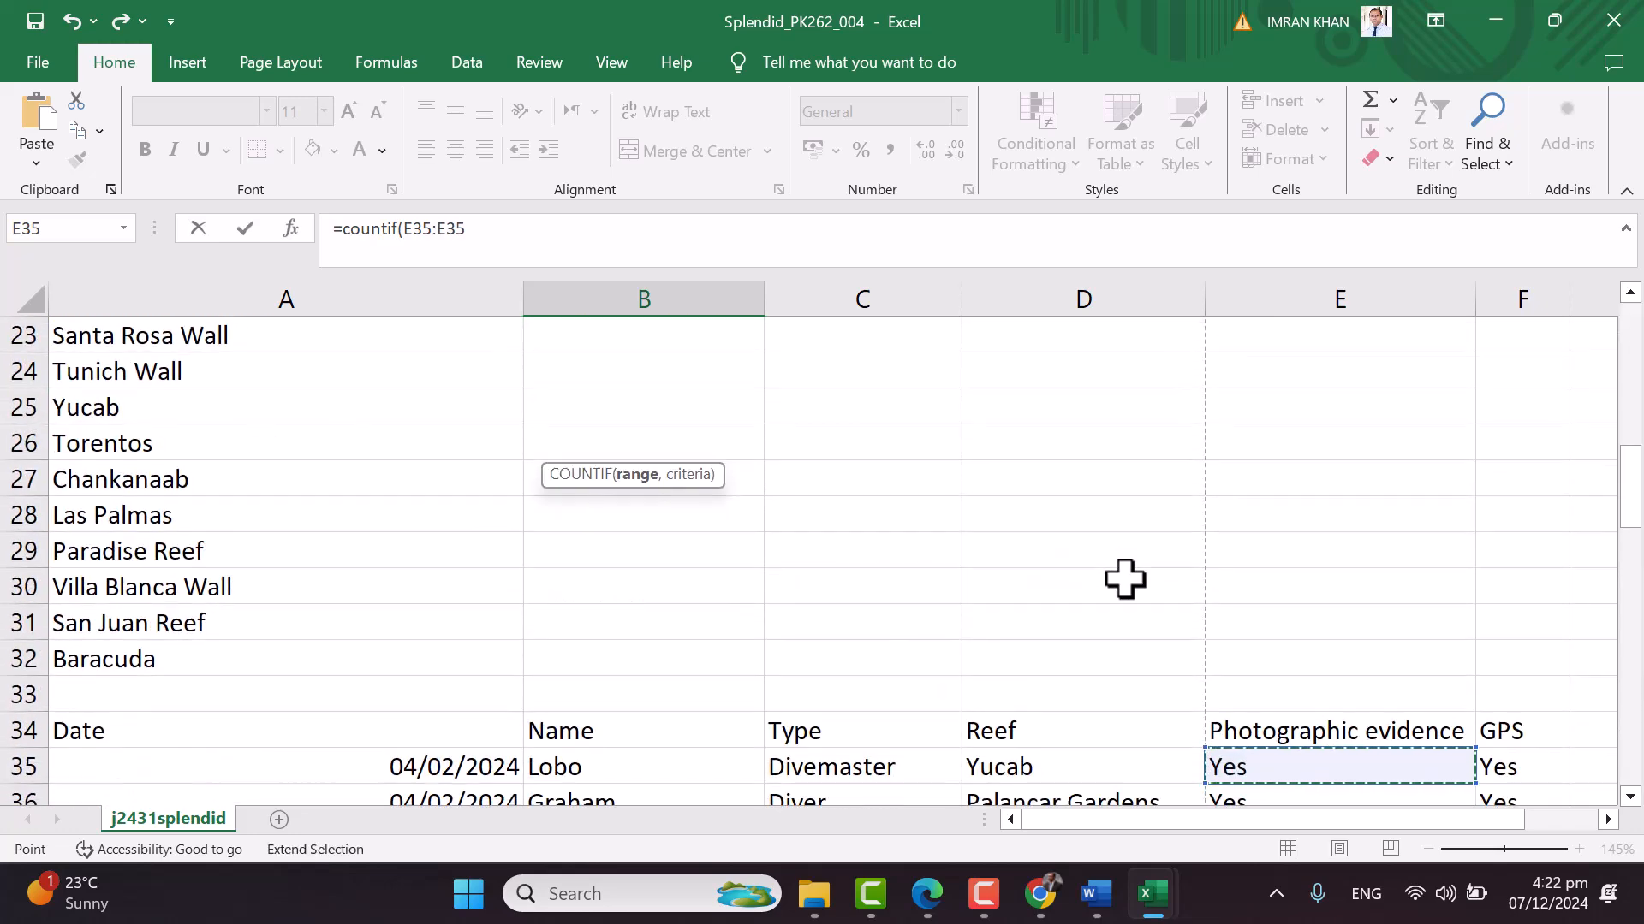
{"action": "scroll", "coordinate": [1019, 543], "scroll_direction": "up", "scroll_amount": 8}
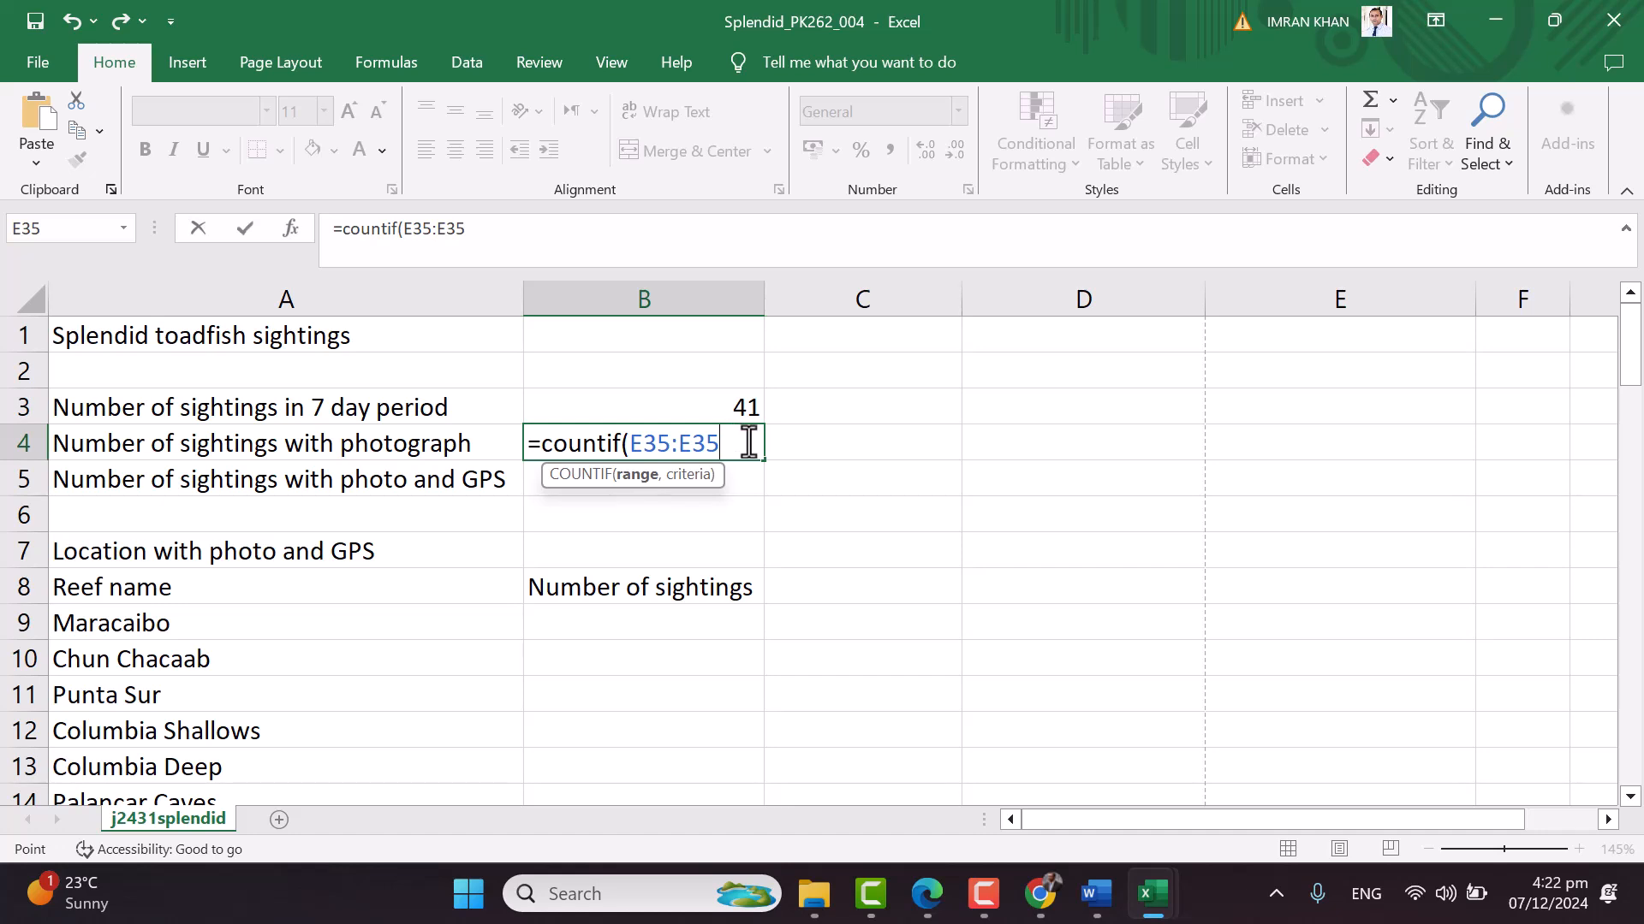
{"action": "key", "text": "BackSpace"}
{"action": "key", "text": "BackSpace"}
{"action": "type", "text": "75"}
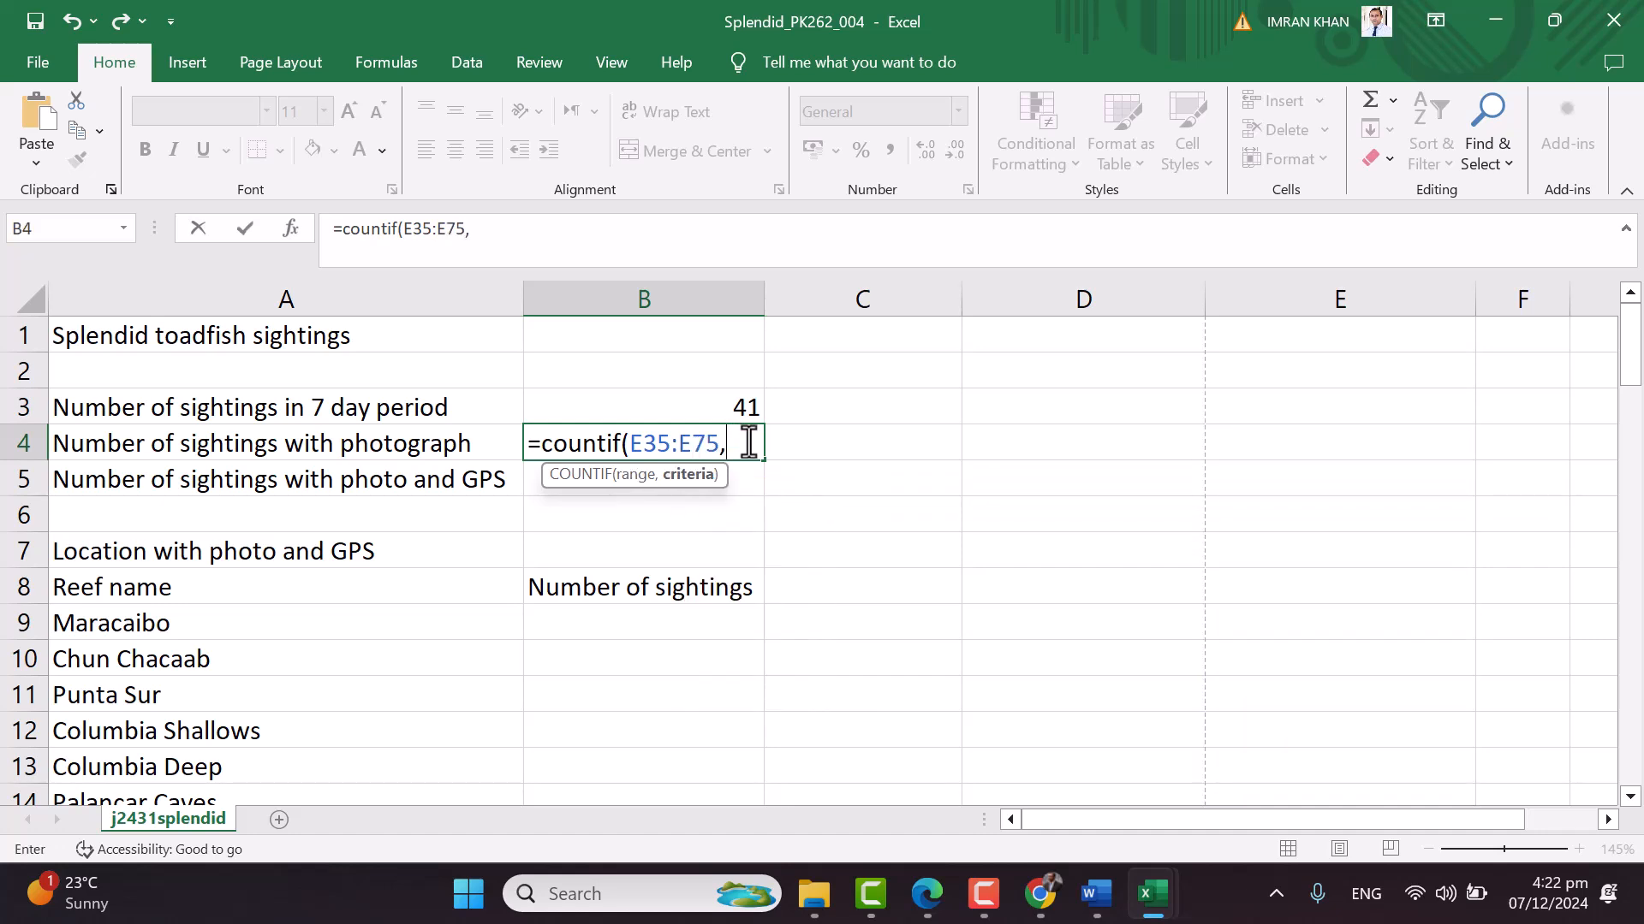
{"action": "type", "text": ",\"Yes\")"}
{"action": "key", "text": "Return"}
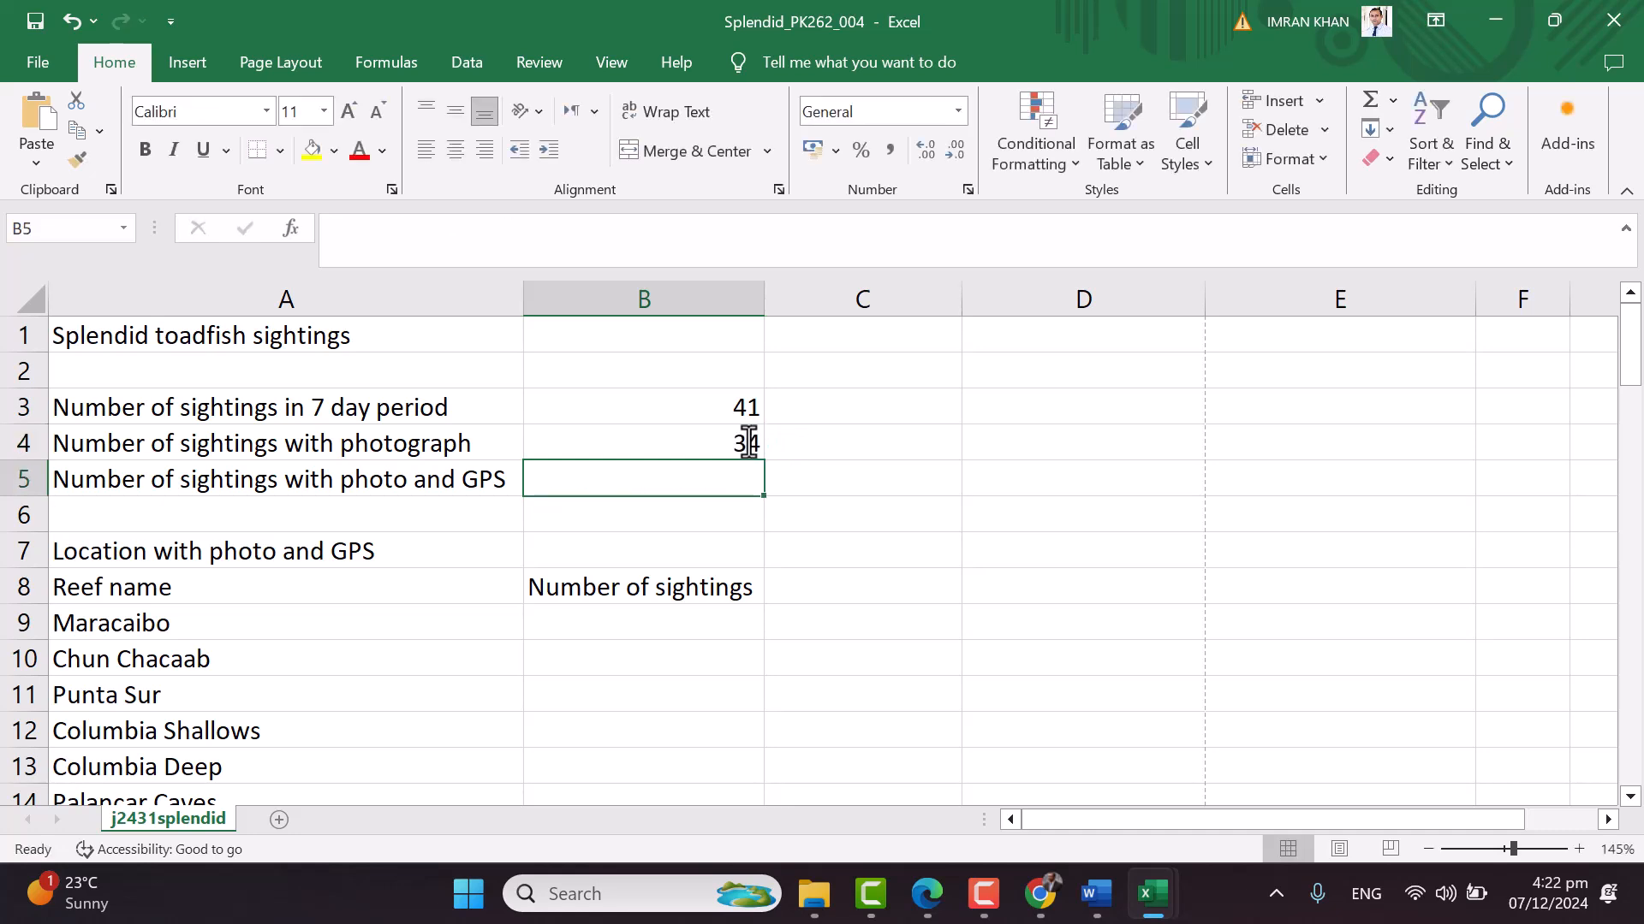
Reopen B4's formula to verify it, leaving it unchanged
{"action": "left_click", "coordinate": [749, 441]}
{"action": "double_click", "coordinate": [719, 443]}
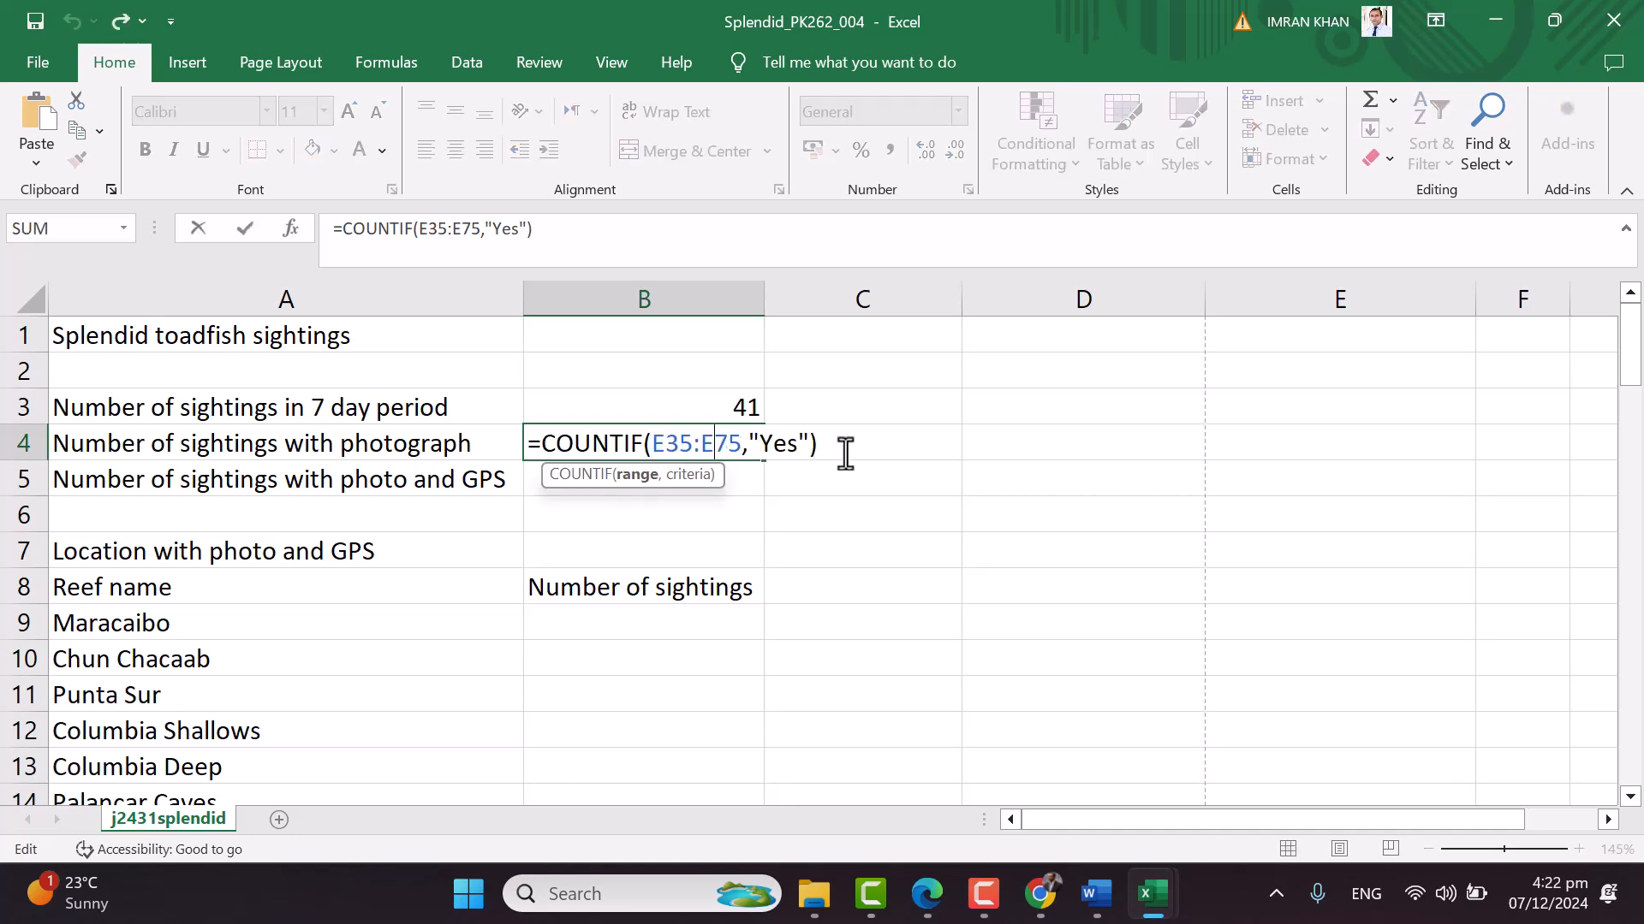
{"action": "key", "text": "Escape"}
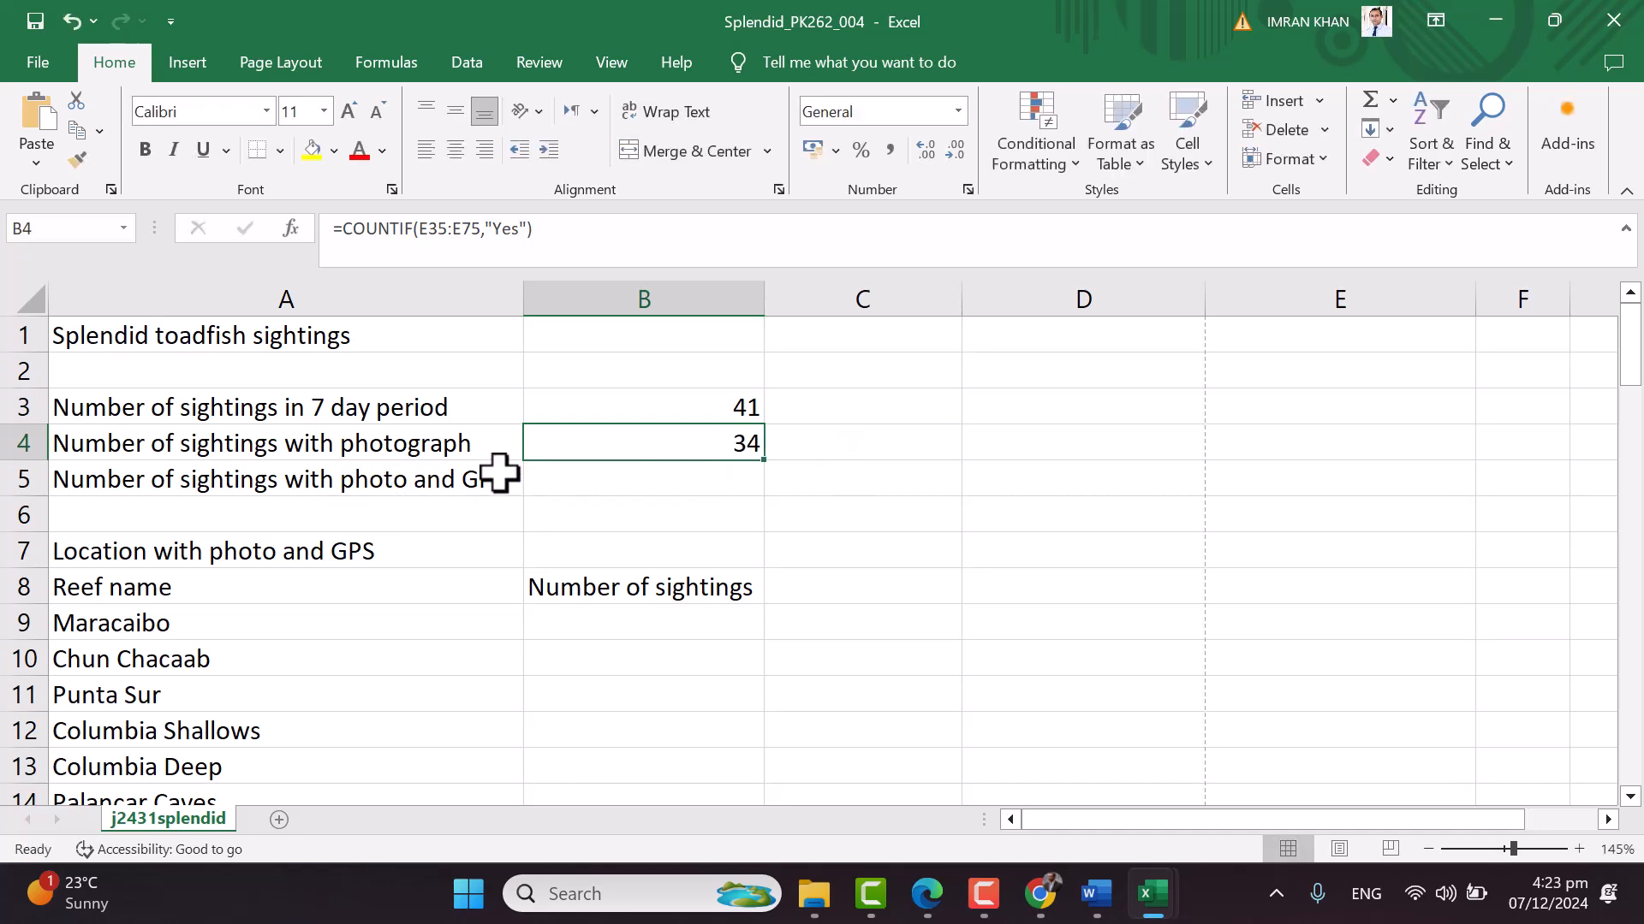
{"action": "left_click", "coordinate": [532, 481]}
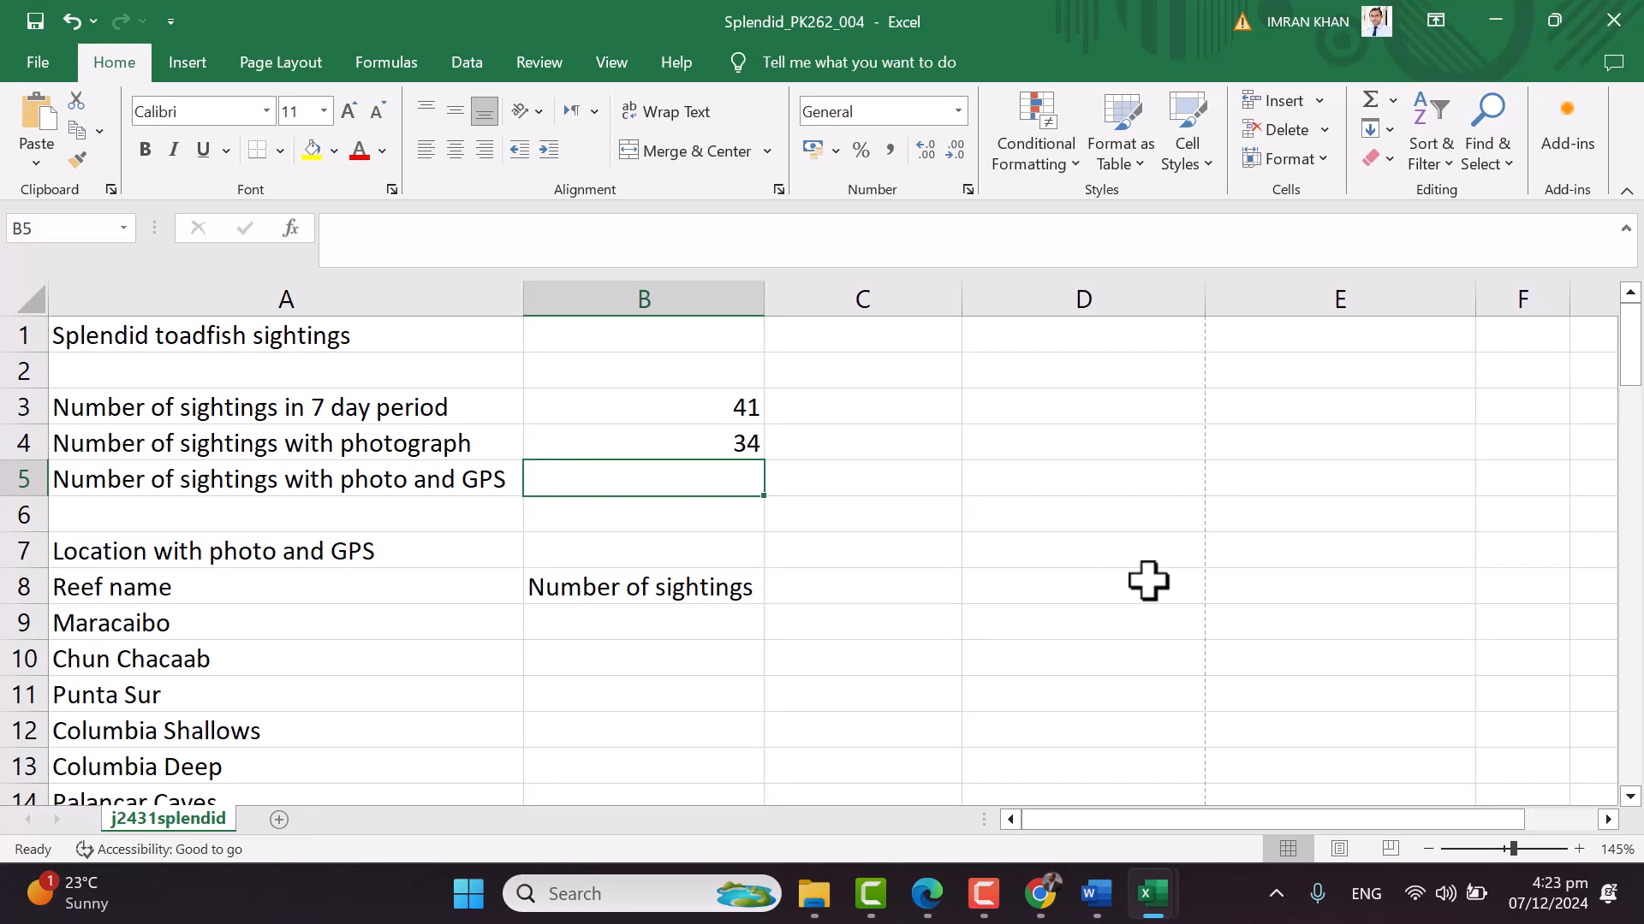
Switch briefly to the j2431divers workbook, then return to Splendid
{"action": "key", "text": "alt+Tab"}
{"action": "key", "text": "alt+Tab"}
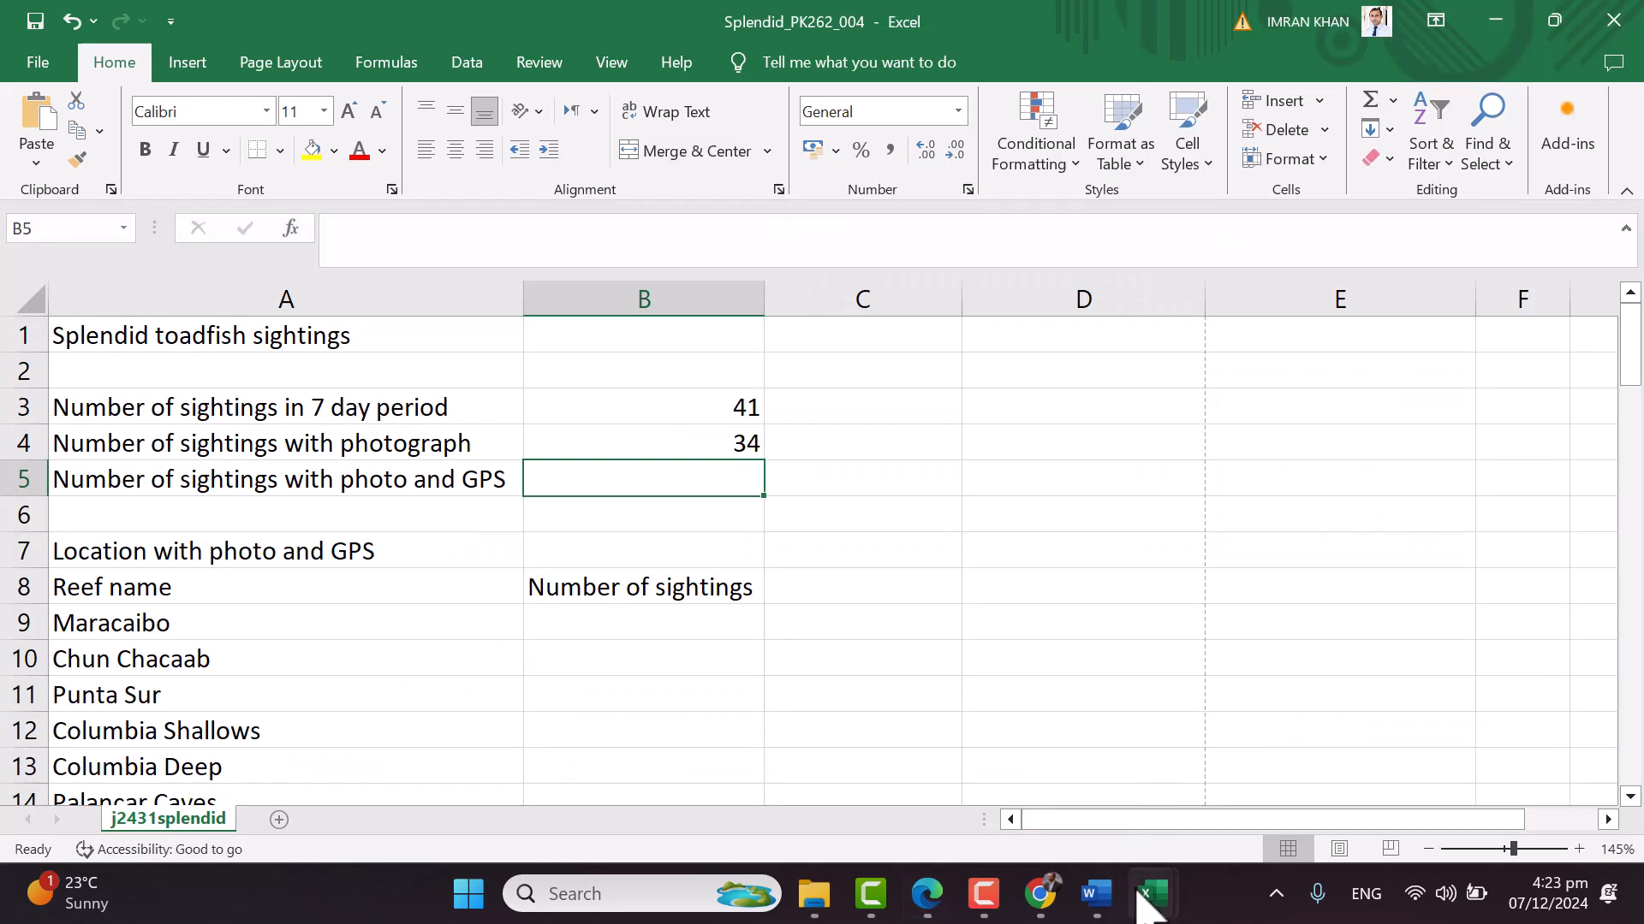
{"action": "mouse_move", "coordinate": [1145, 897]}
{"action": "left_click", "coordinate": [1265, 817]}
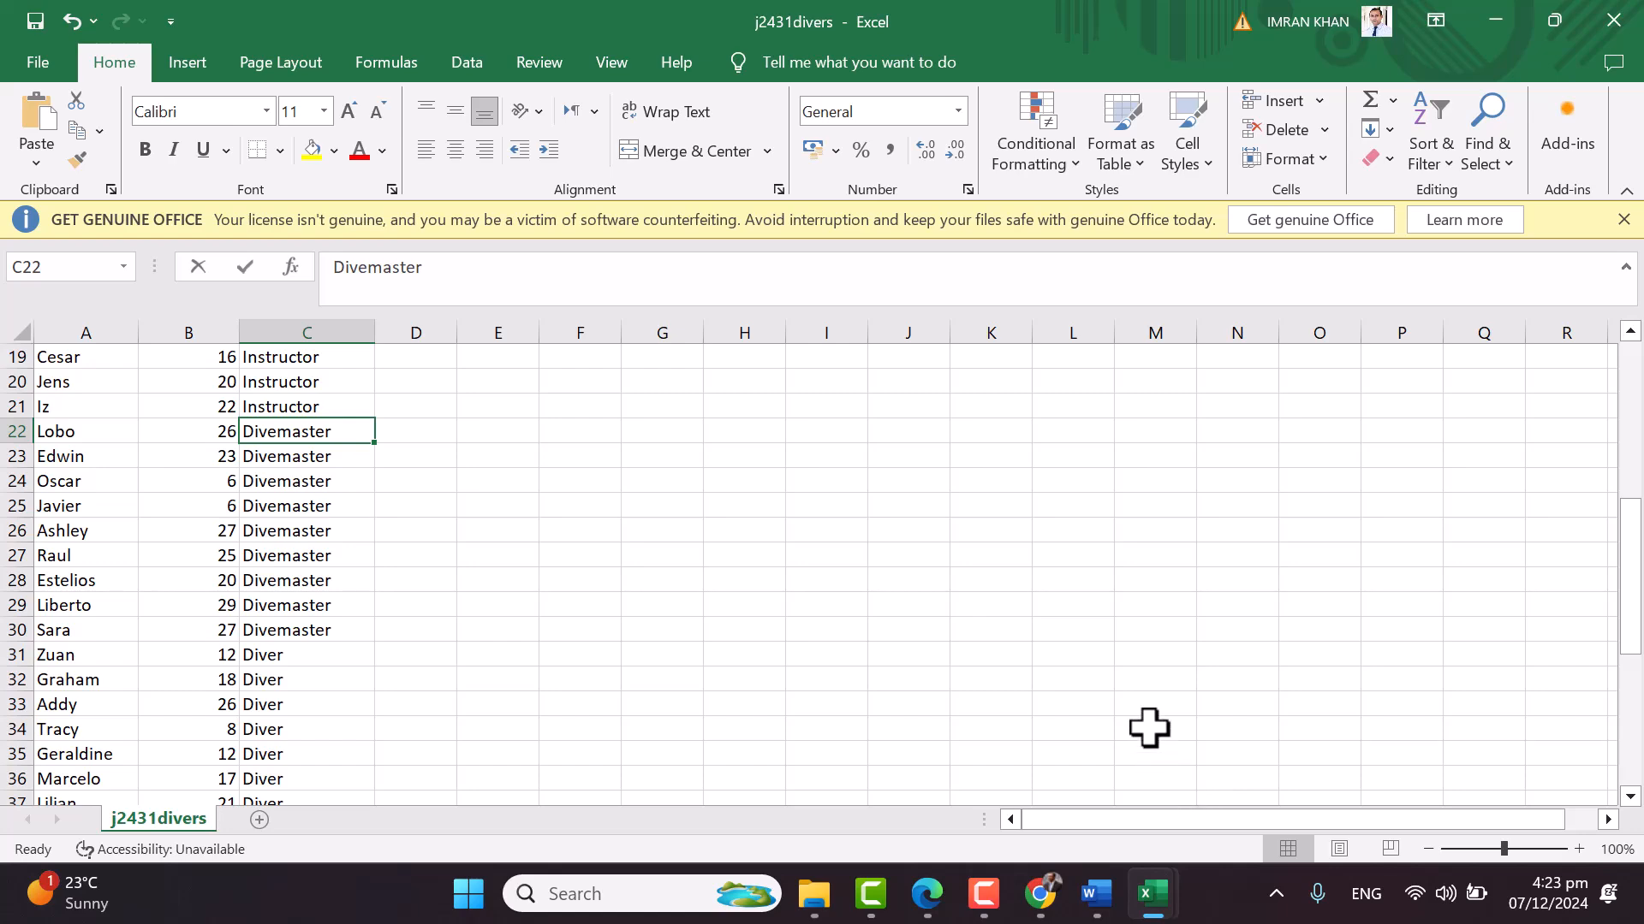
{"action": "left_click", "coordinate": [1039, 792]}
Inspect the photo and GPS values for the first sighting at row 35, then select B5
{"action": "scroll", "coordinate": [1384, 667], "scroll_direction": "down", "scroll_amount": 1}
{"action": "scroll", "coordinate": [1384, 667], "scroll_direction": "down", "scroll_amount": 10}
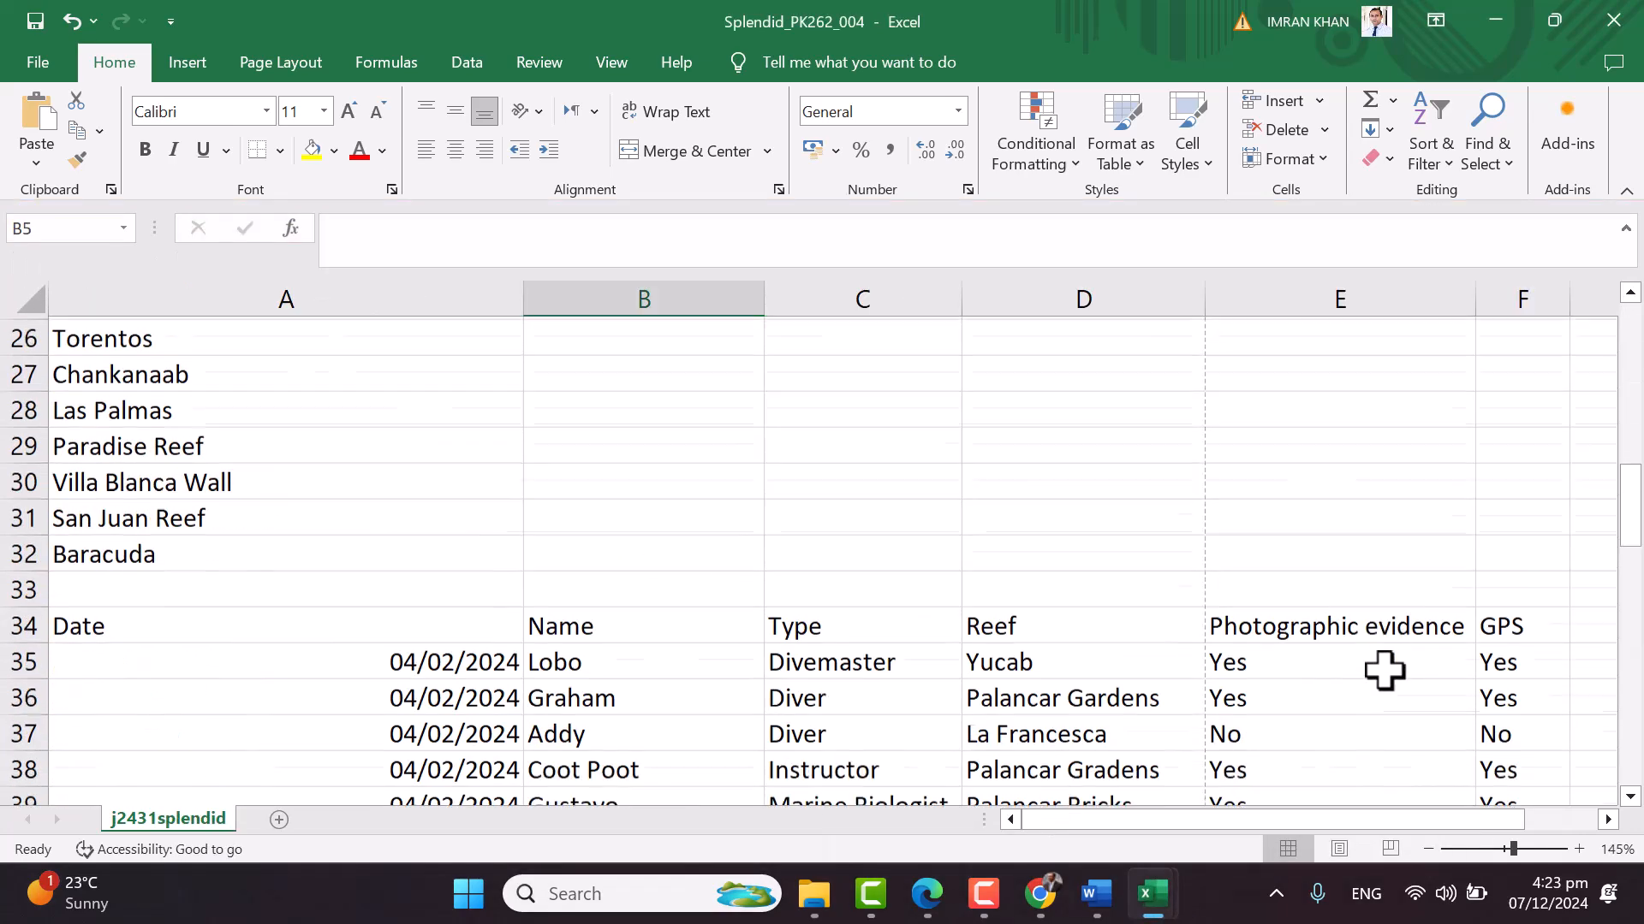
{"action": "left_click", "coordinate": [1290, 488]}
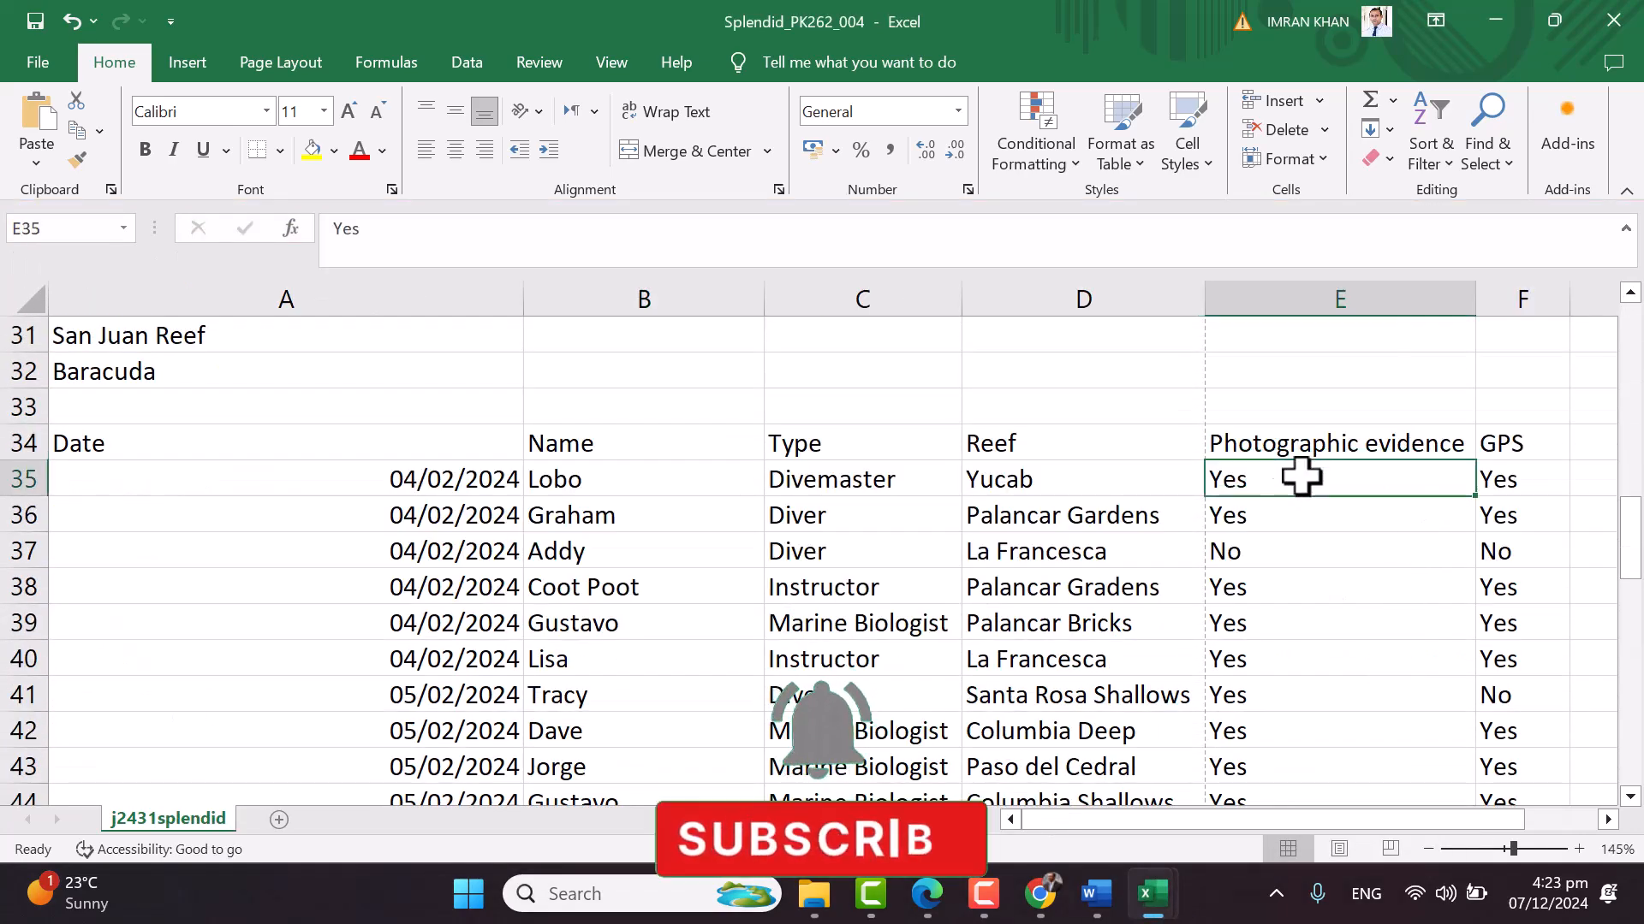
{"action": "left_click", "coordinate": [1522, 486]}
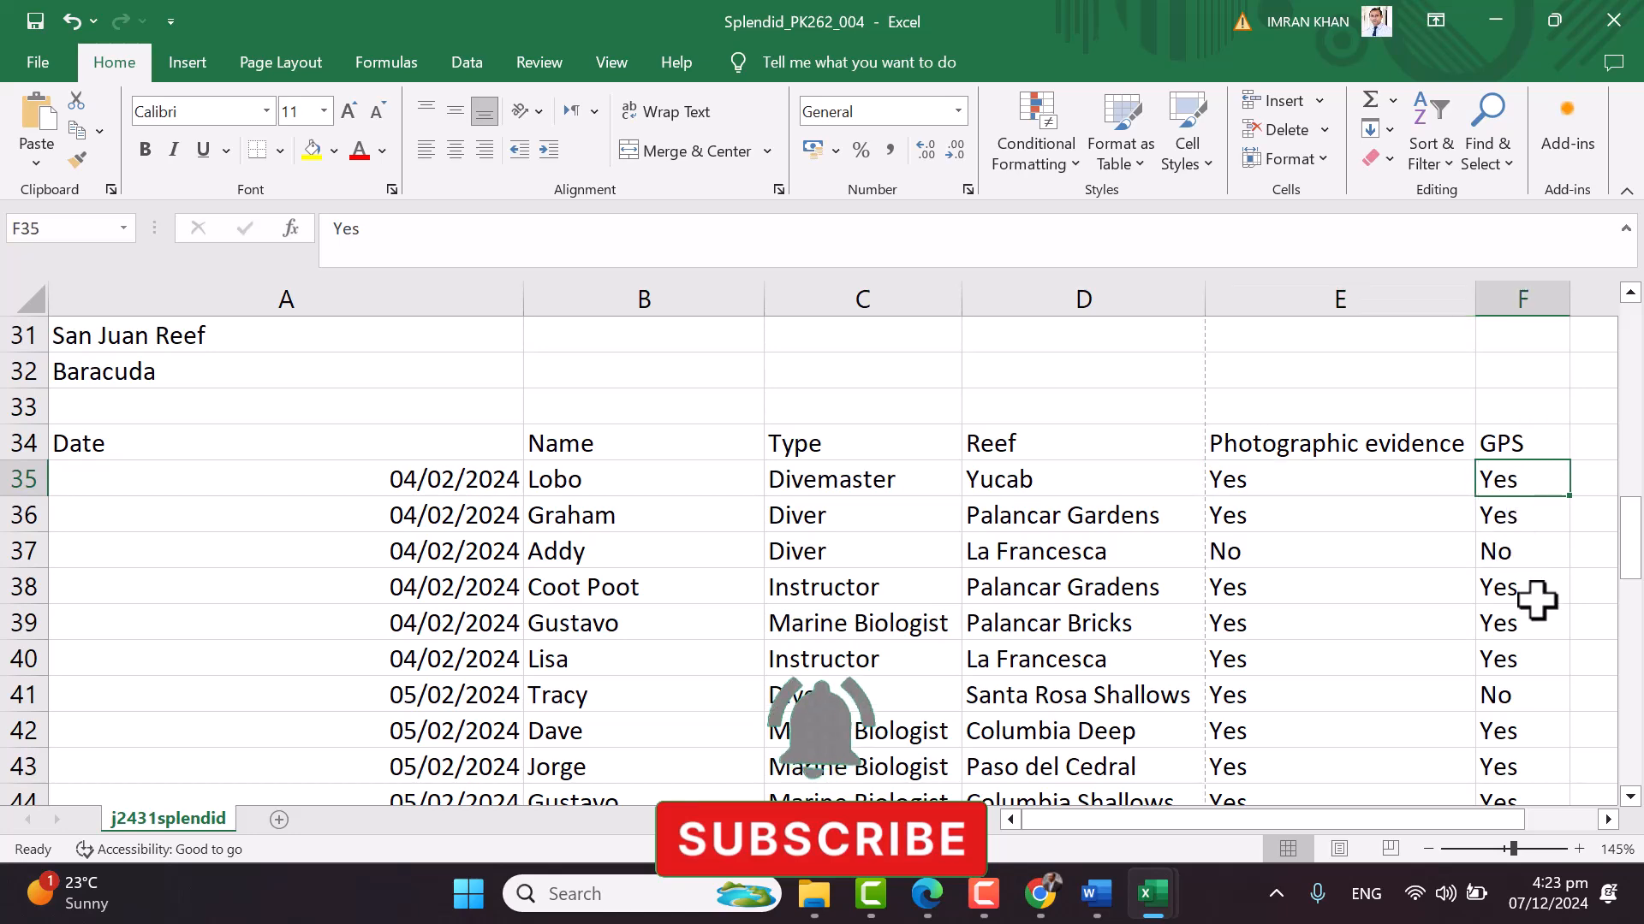
{"action": "scroll", "coordinate": [1513, 660], "scroll_direction": "up", "scroll_amount": 10}
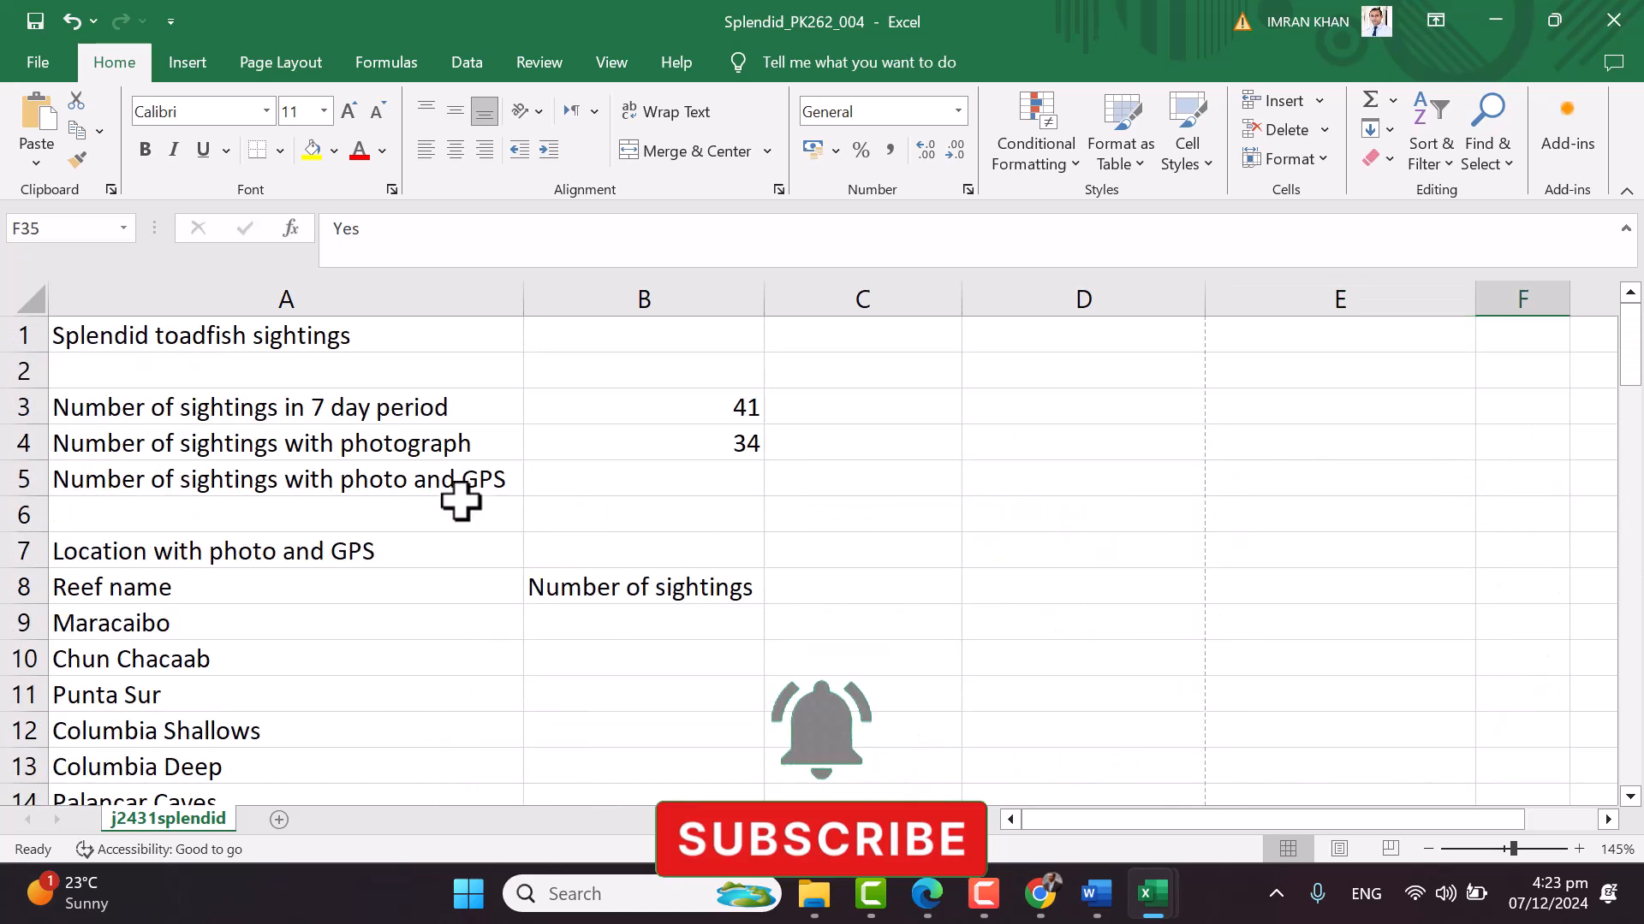
{"action": "left_click", "coordinate": [605, 481]}
Enter =COUNTIFS(E35:E75,"Yes",F35:F75,"Yes") in B5, giving 30, and verify it
{"action": "type", "text": "="}
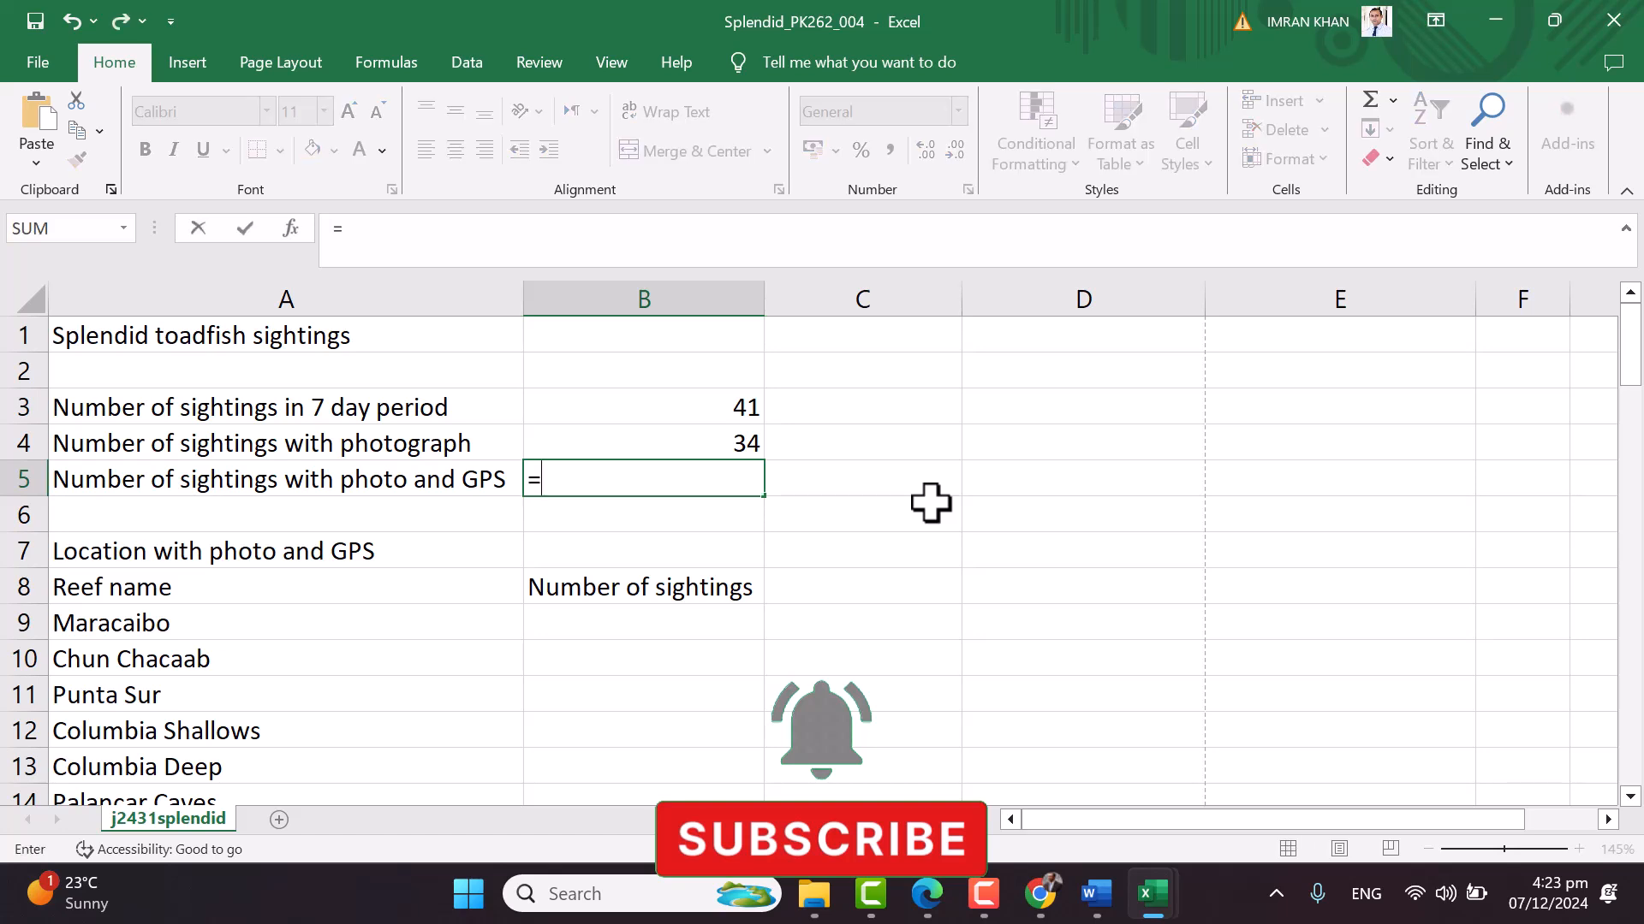
{"action": "type", "text": "count"}
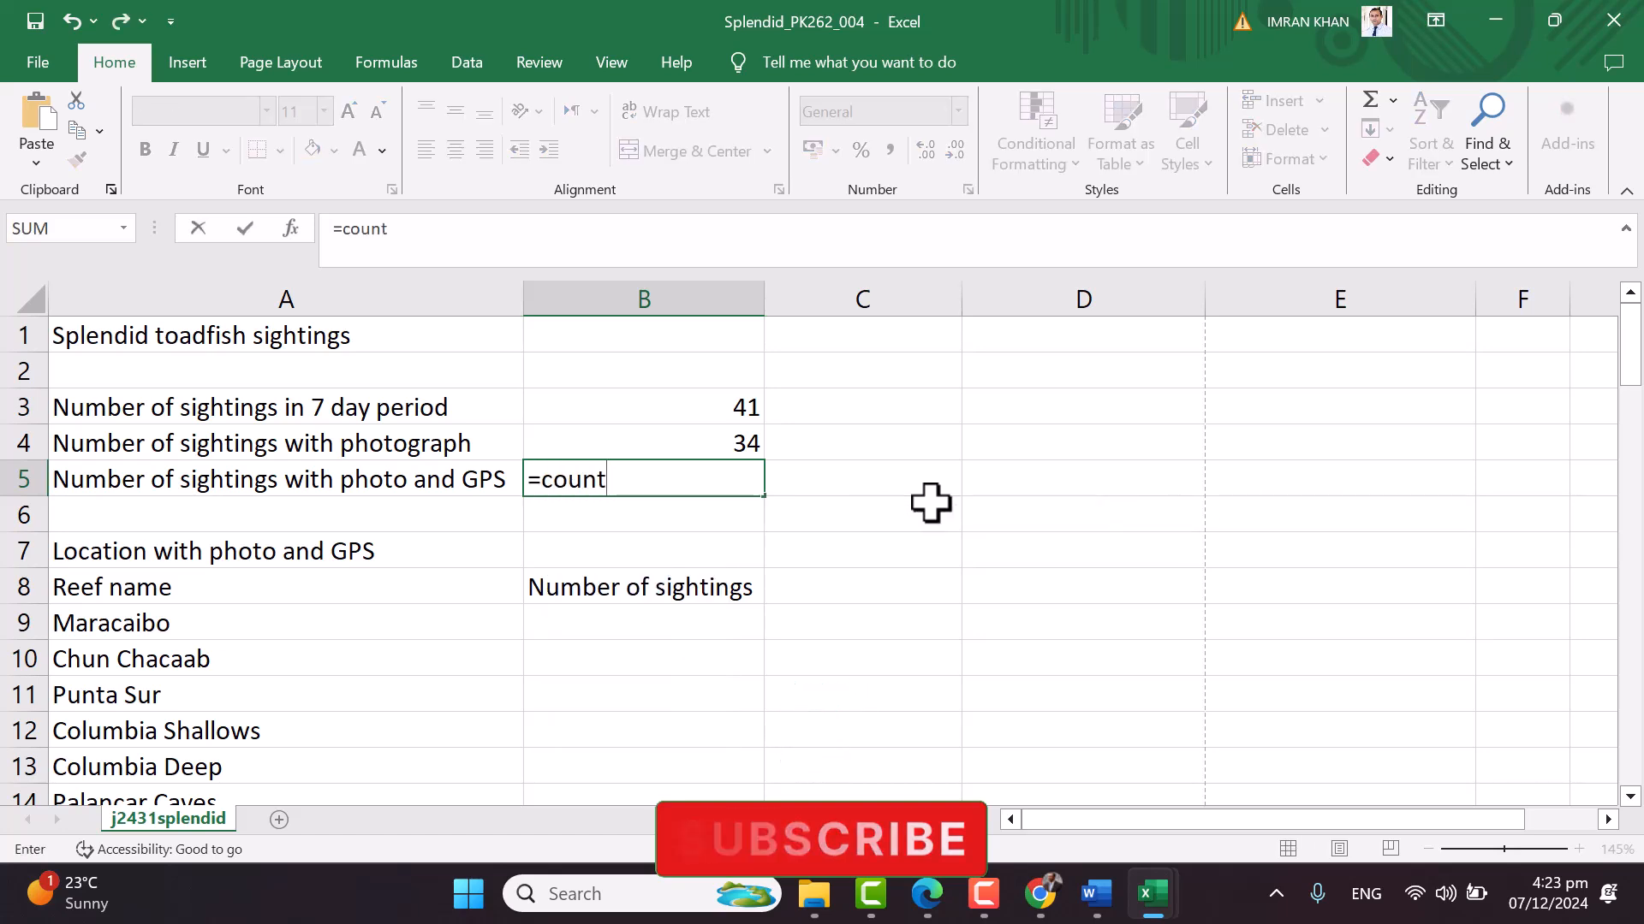
{"action": "type", "text": "ifs("}
{"action": "key", "text": "BackSpace"}
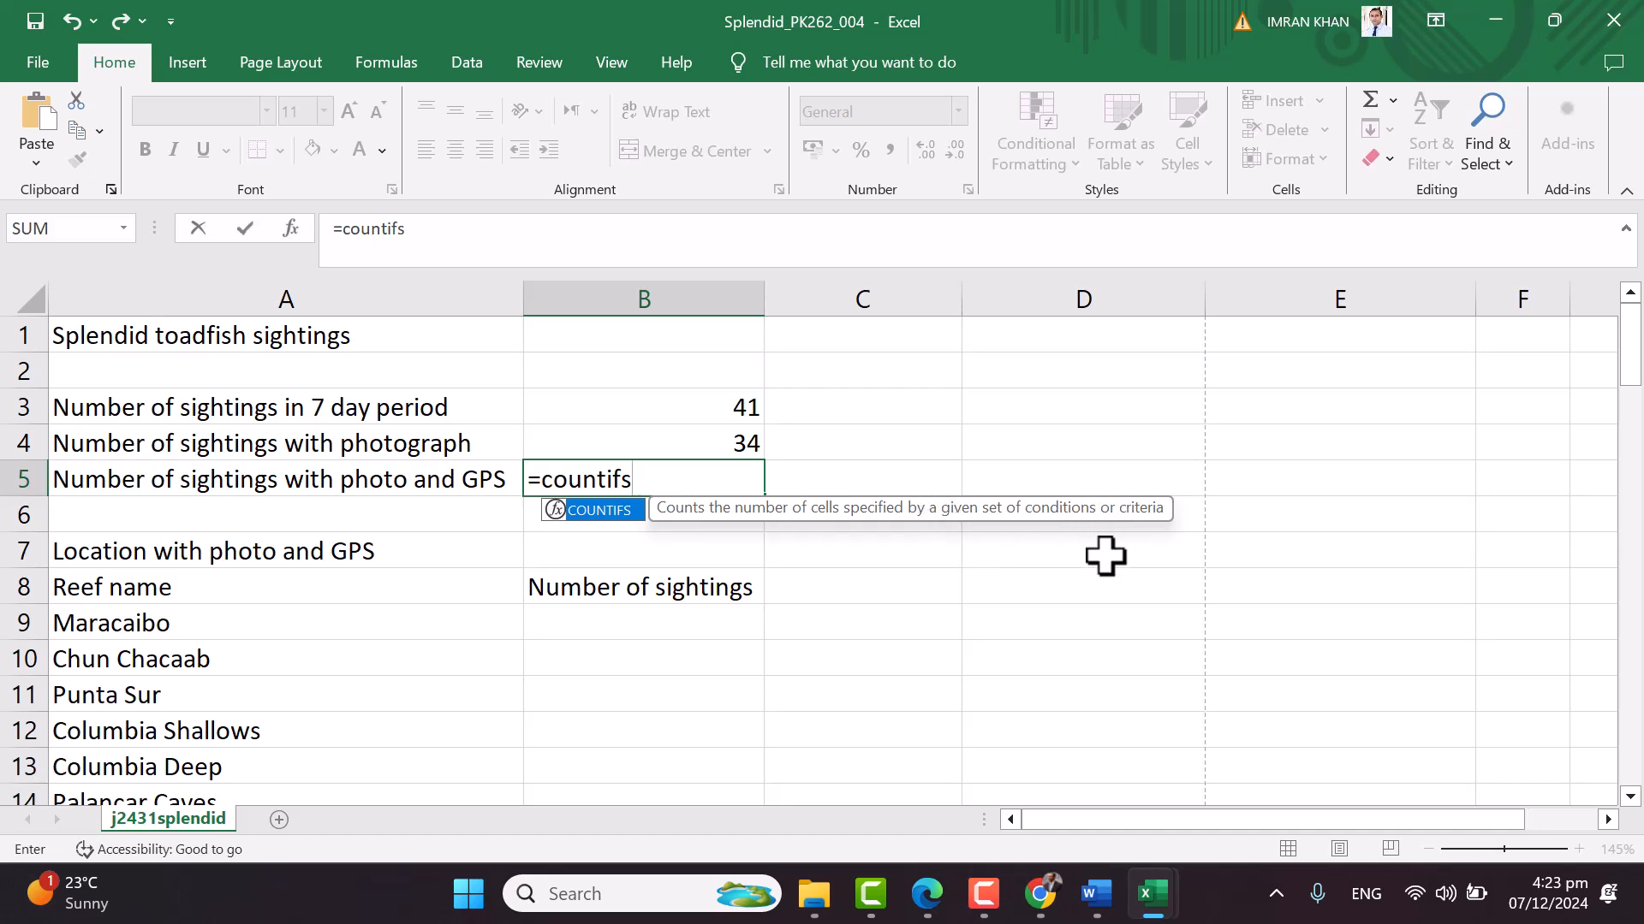
{"action": "type", "text": "("}
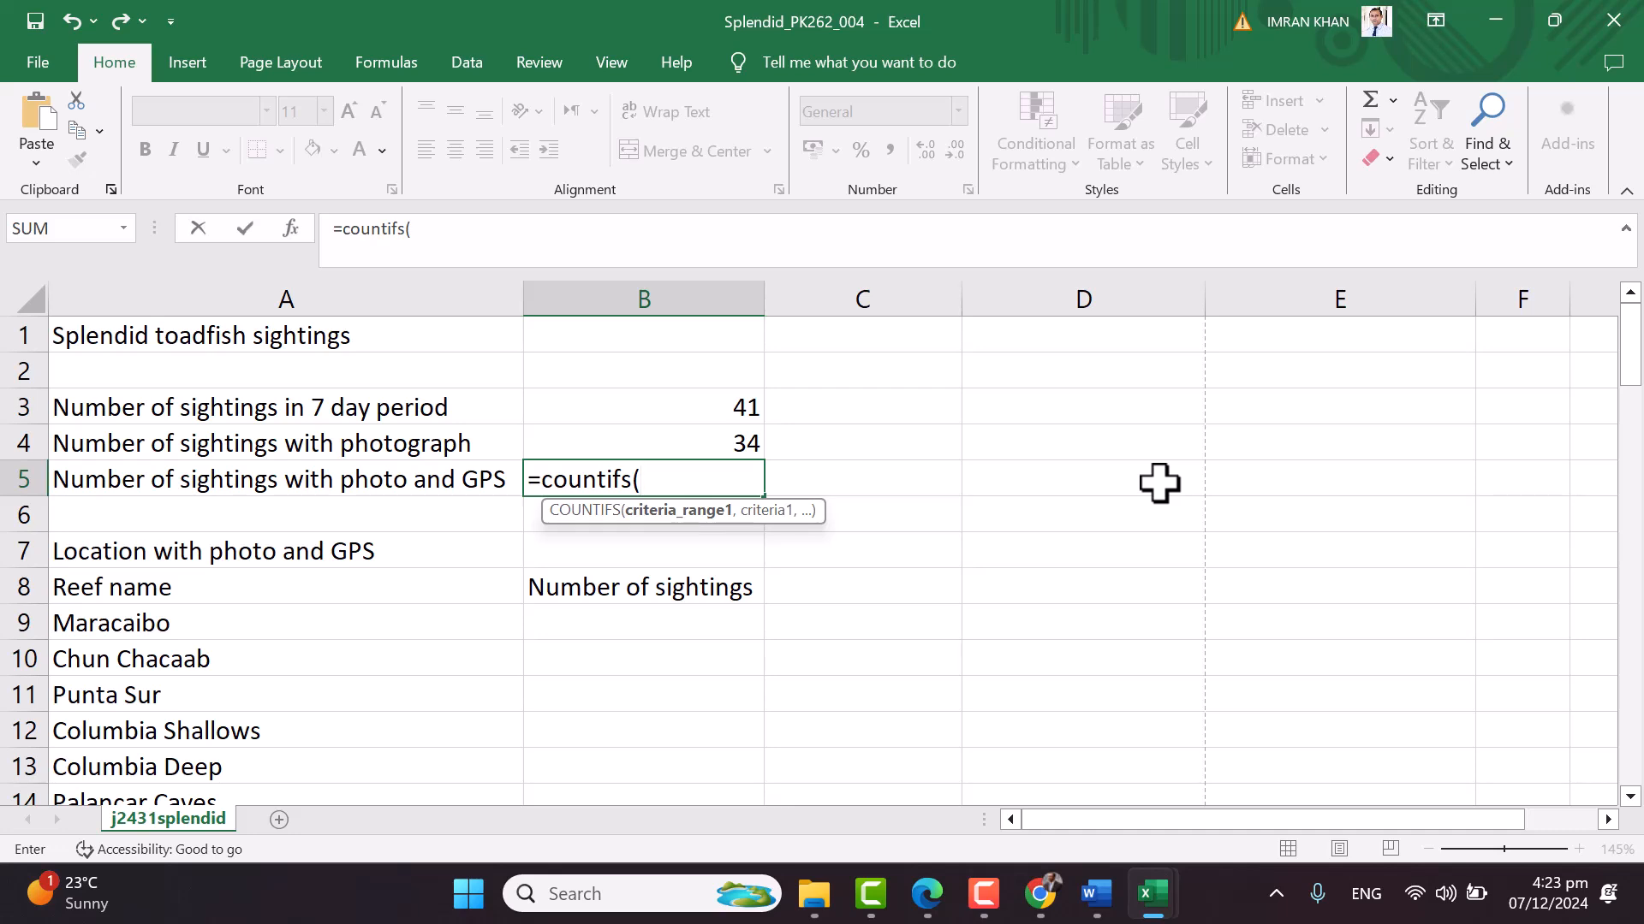
{"action": "type", "text": "e35:e75,"}
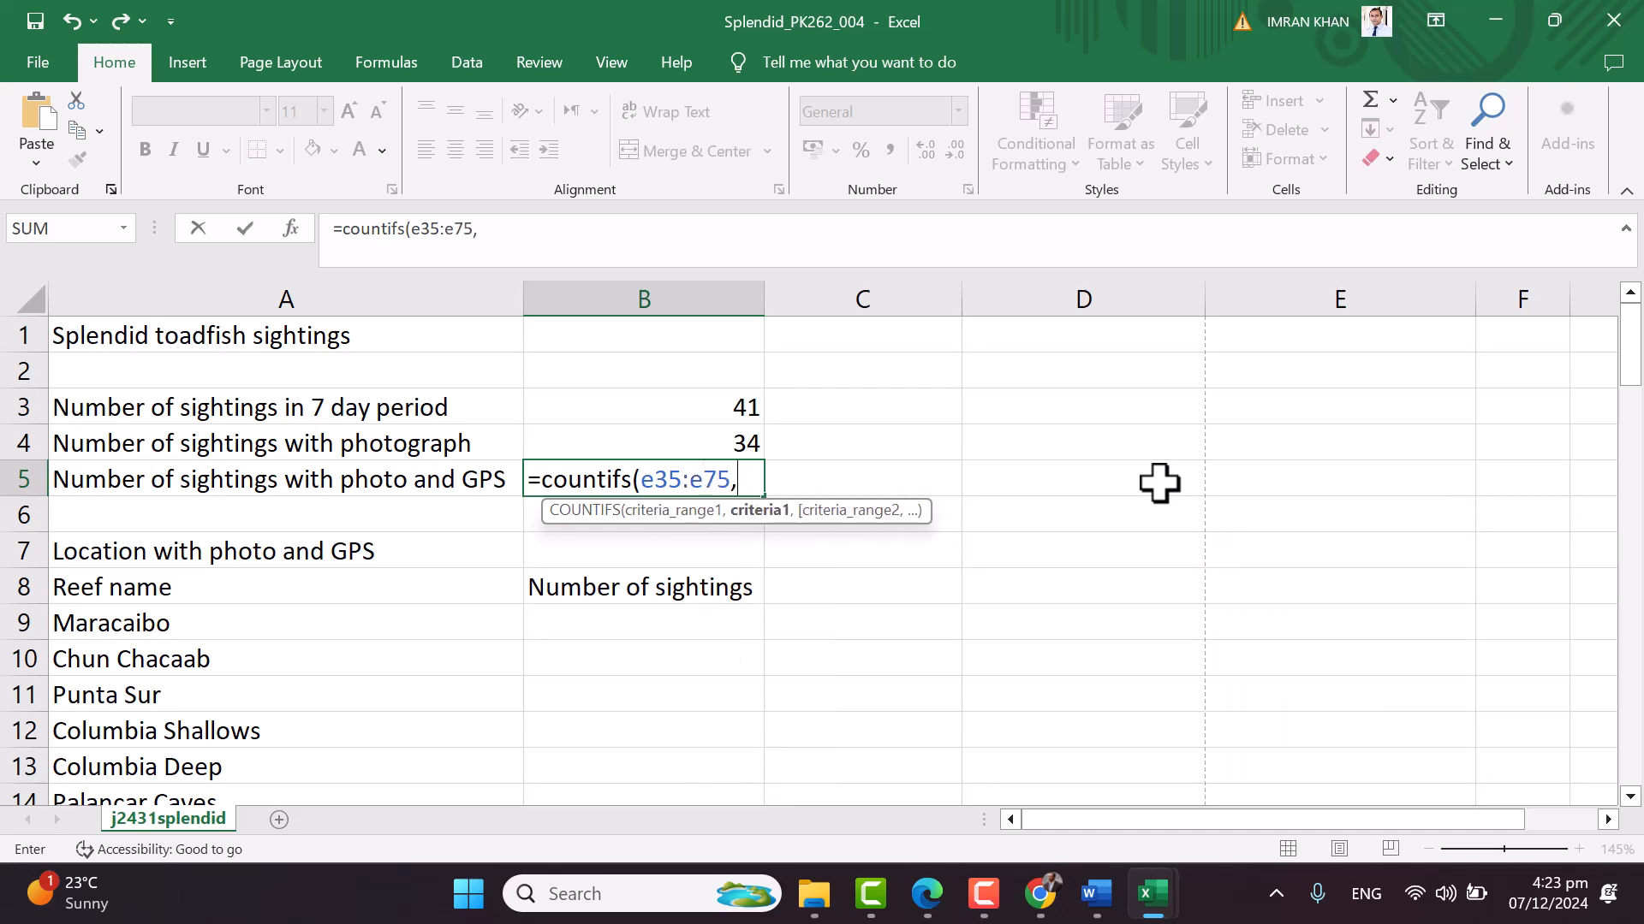
{"action": "type", "text": "\"Yes\","}
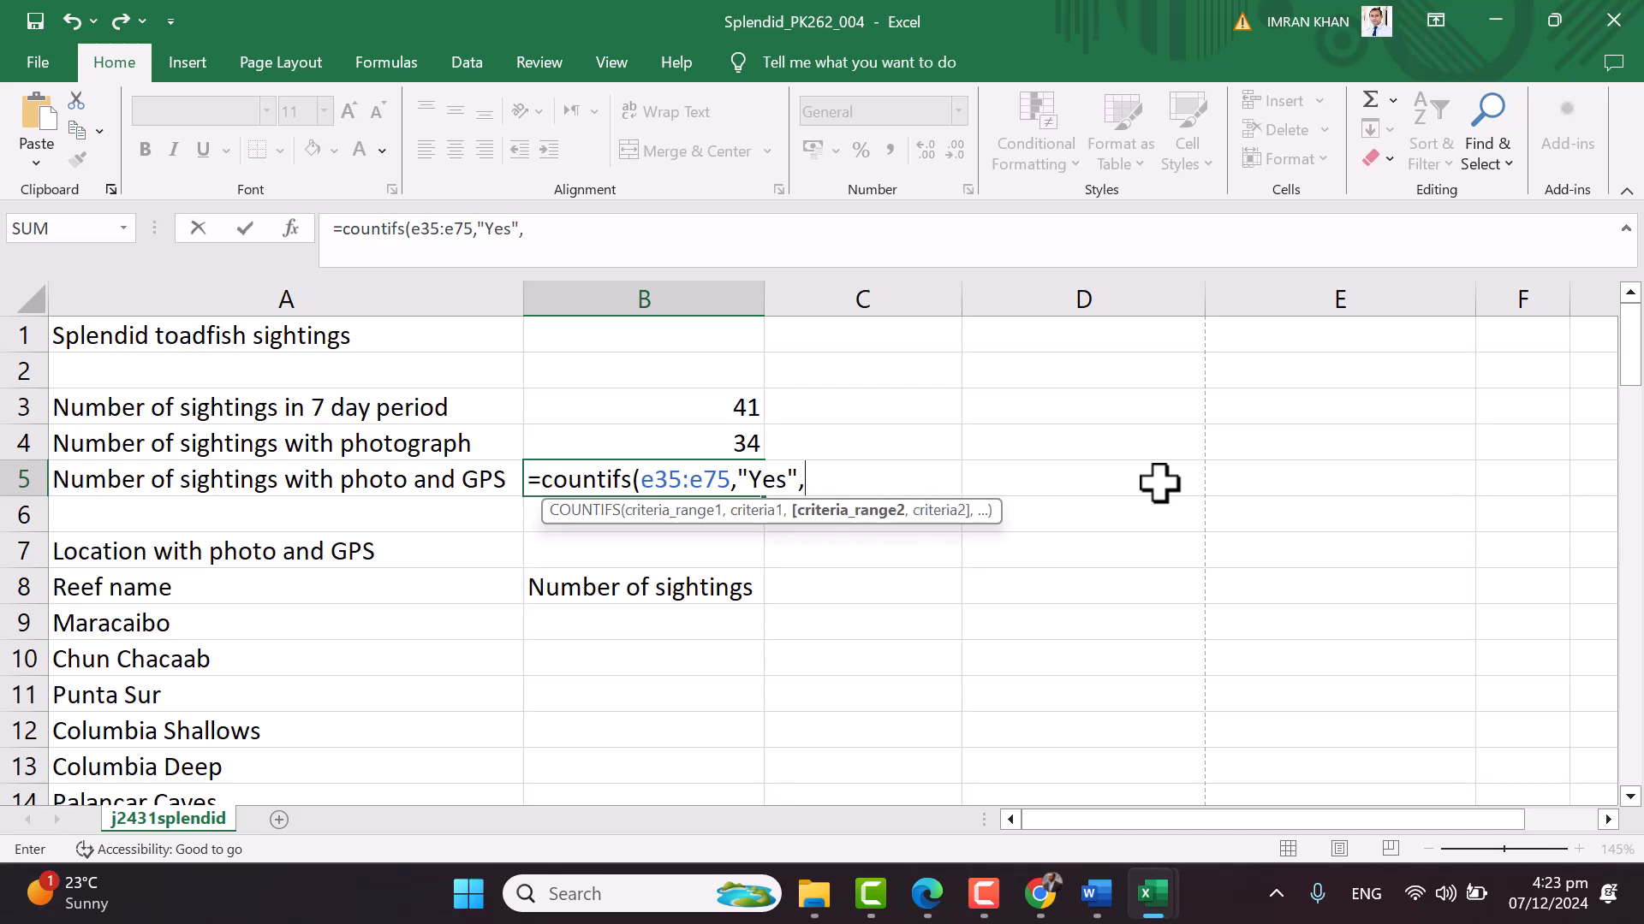
{"action": "type", "text": "f35:f75"}
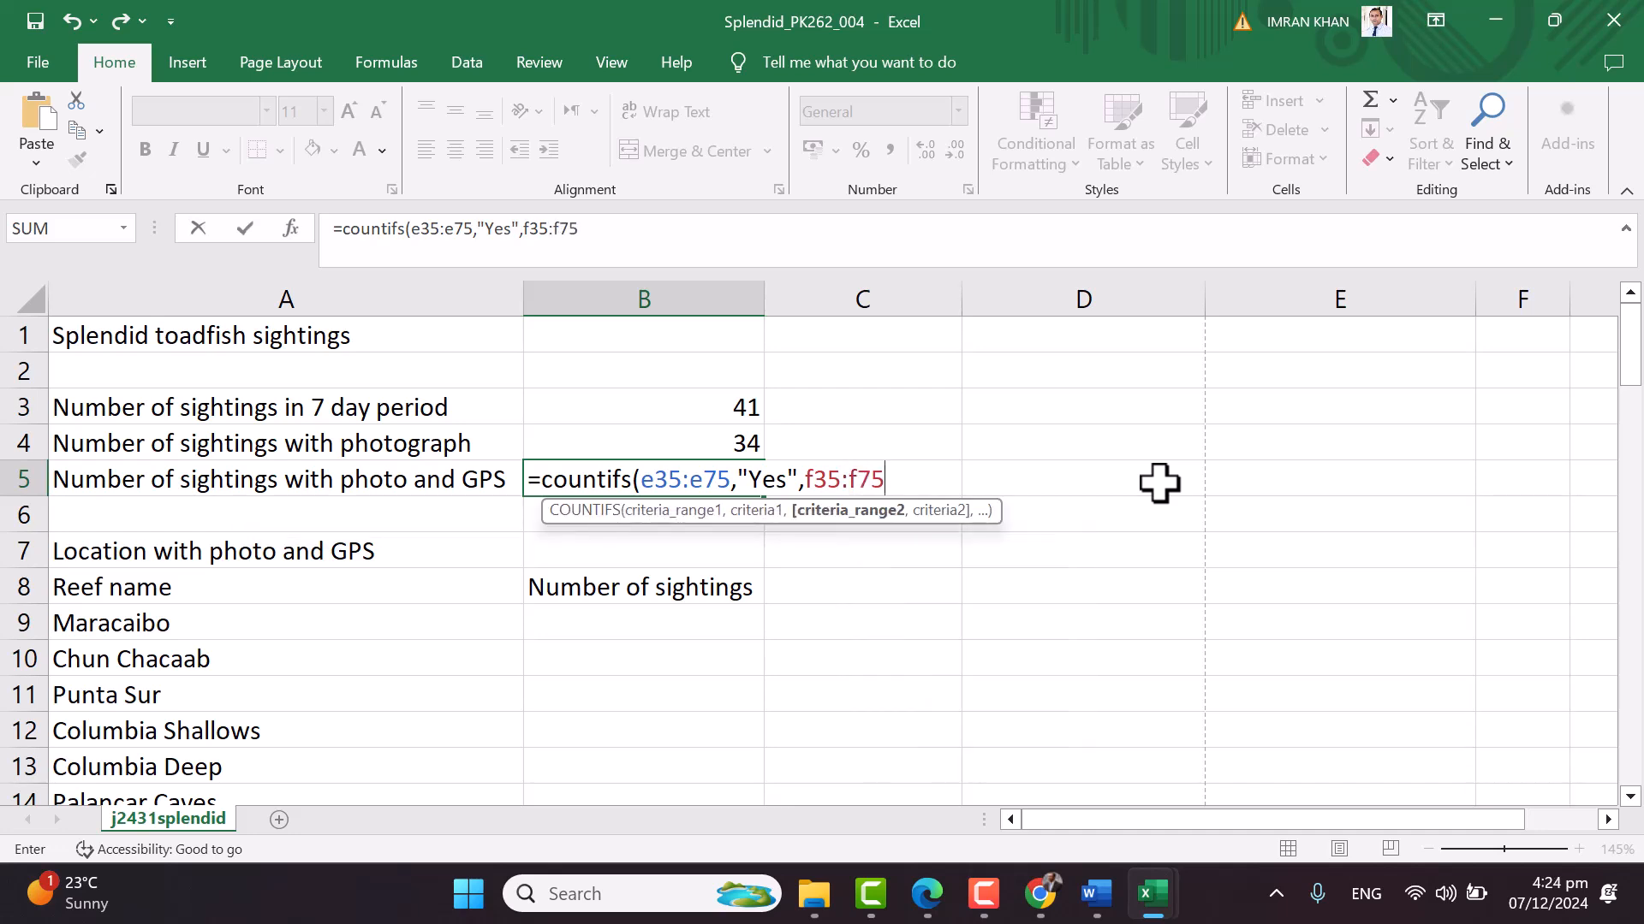
{"action": "type", "text": ",\"Yes"}
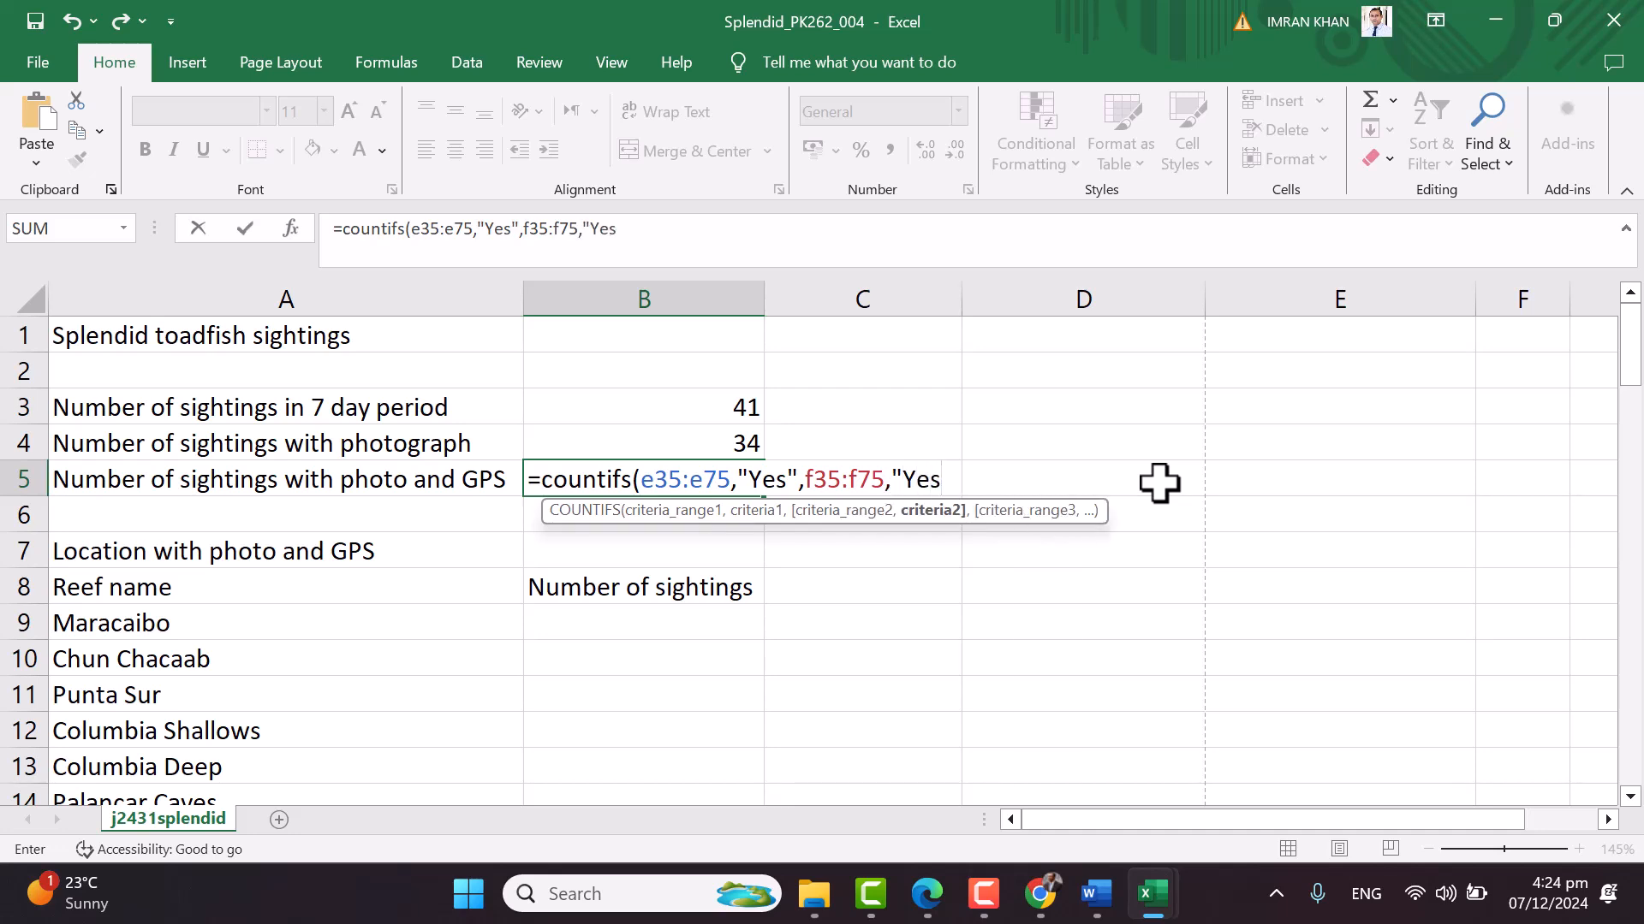
{"action": "type", "text": "\")"}
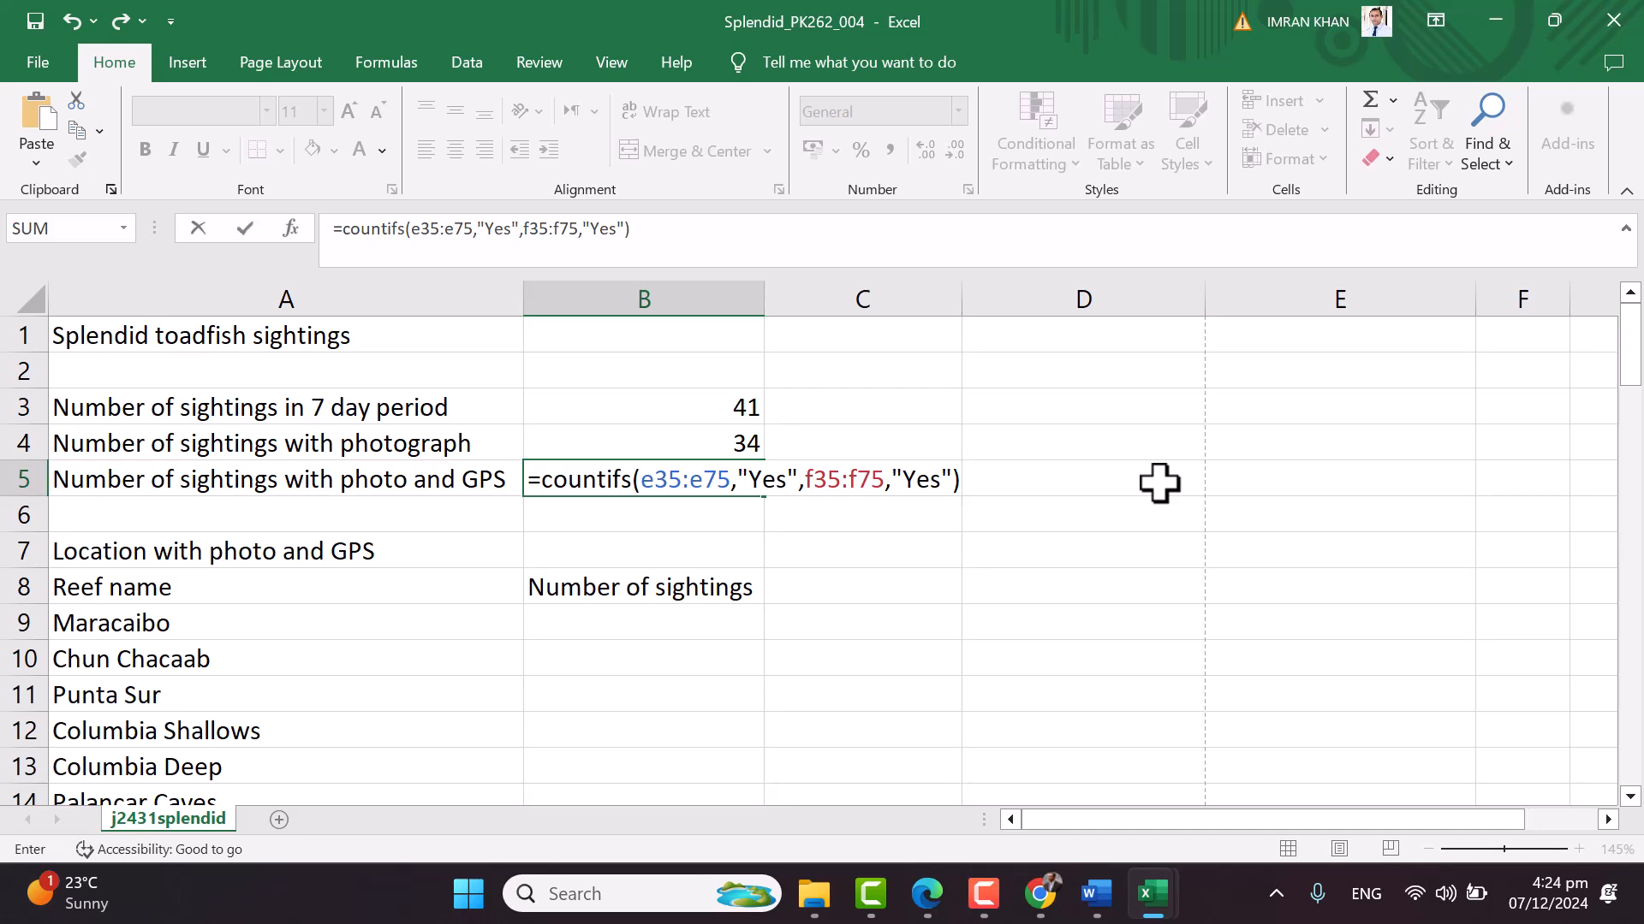
{"action": "key", "text": "Return"}
{"action": "double_click", "coordinate": [751, 478]}
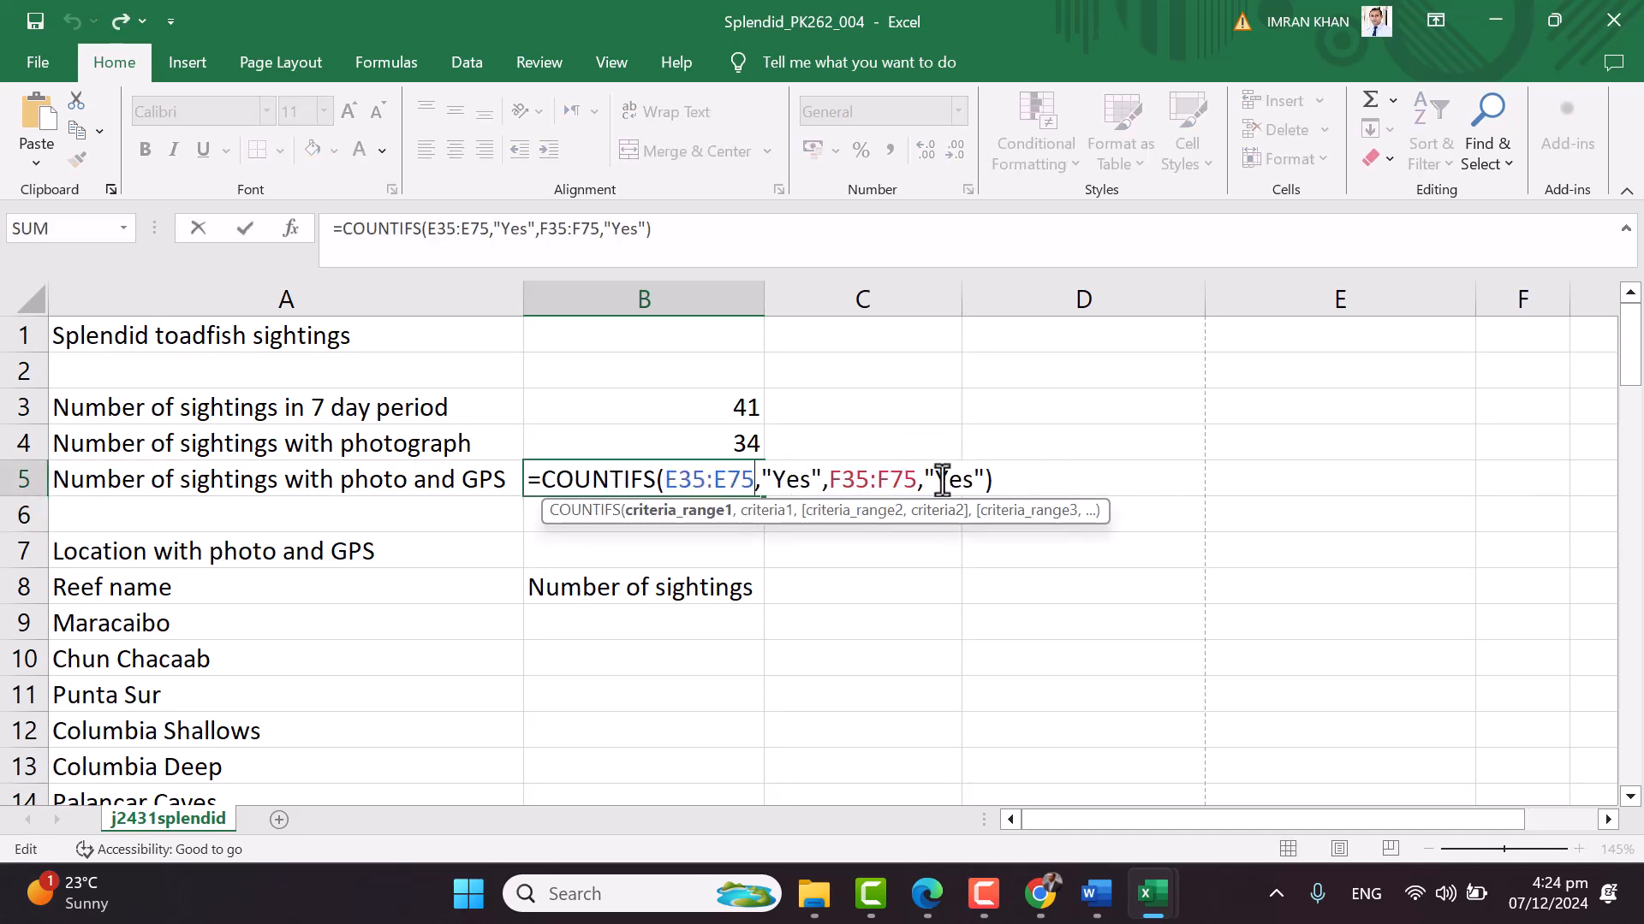
{"action": "key", "text": "Escape"}
Cross-check a sighting without GPS against its photographic evidence in columns E and F
{"action": "scroll", "coordinate": [1548, 608], "scroll_direction": "down", "scroll_amount": 13}
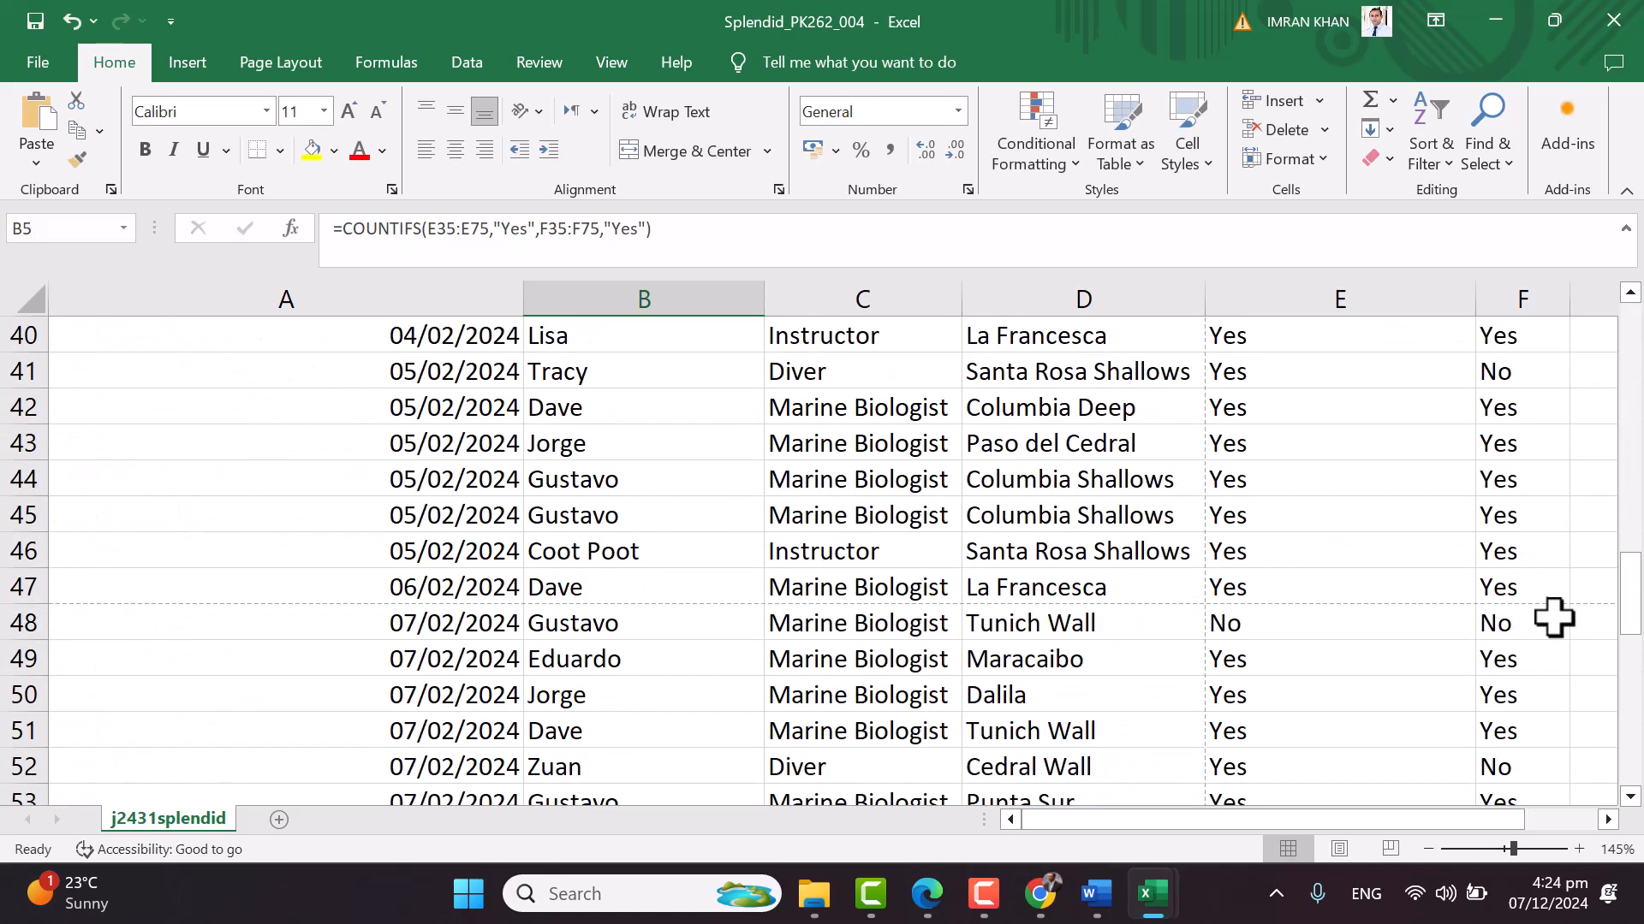
{"action": "left_click", "coordinate": [1524, 373]}
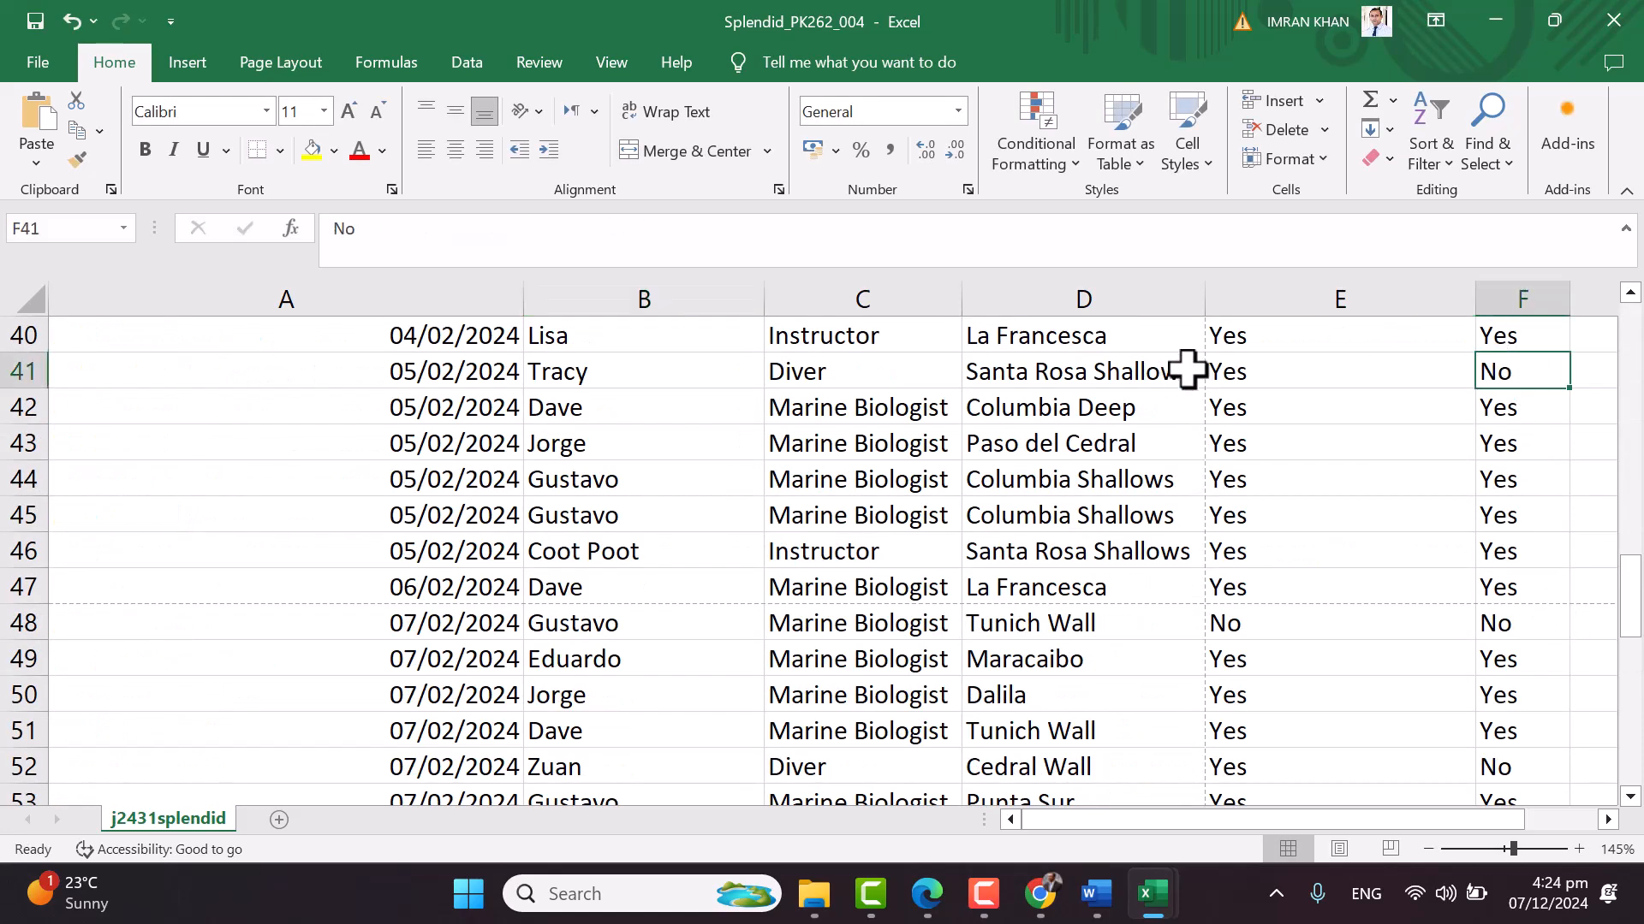
{"action": "left_click", "coordinate": [1238, 374]}
{"action": "scroll", "coordinate": [1496, 426], "scroll_direction": "up", "scroll_amount": 1}
{"action": "scroll", "coordinate": [1497, 426], "scroll_direction": "up", "scroll_amount": 3}
{"action": "scroll", "coordinate": [1456, 531], "scroll_direction": "down", "scroll_amount": 1}
{"action": "scroll", "coordinate": [1404, 629], "scroll_direction": "up", "scroll_amount": 1}
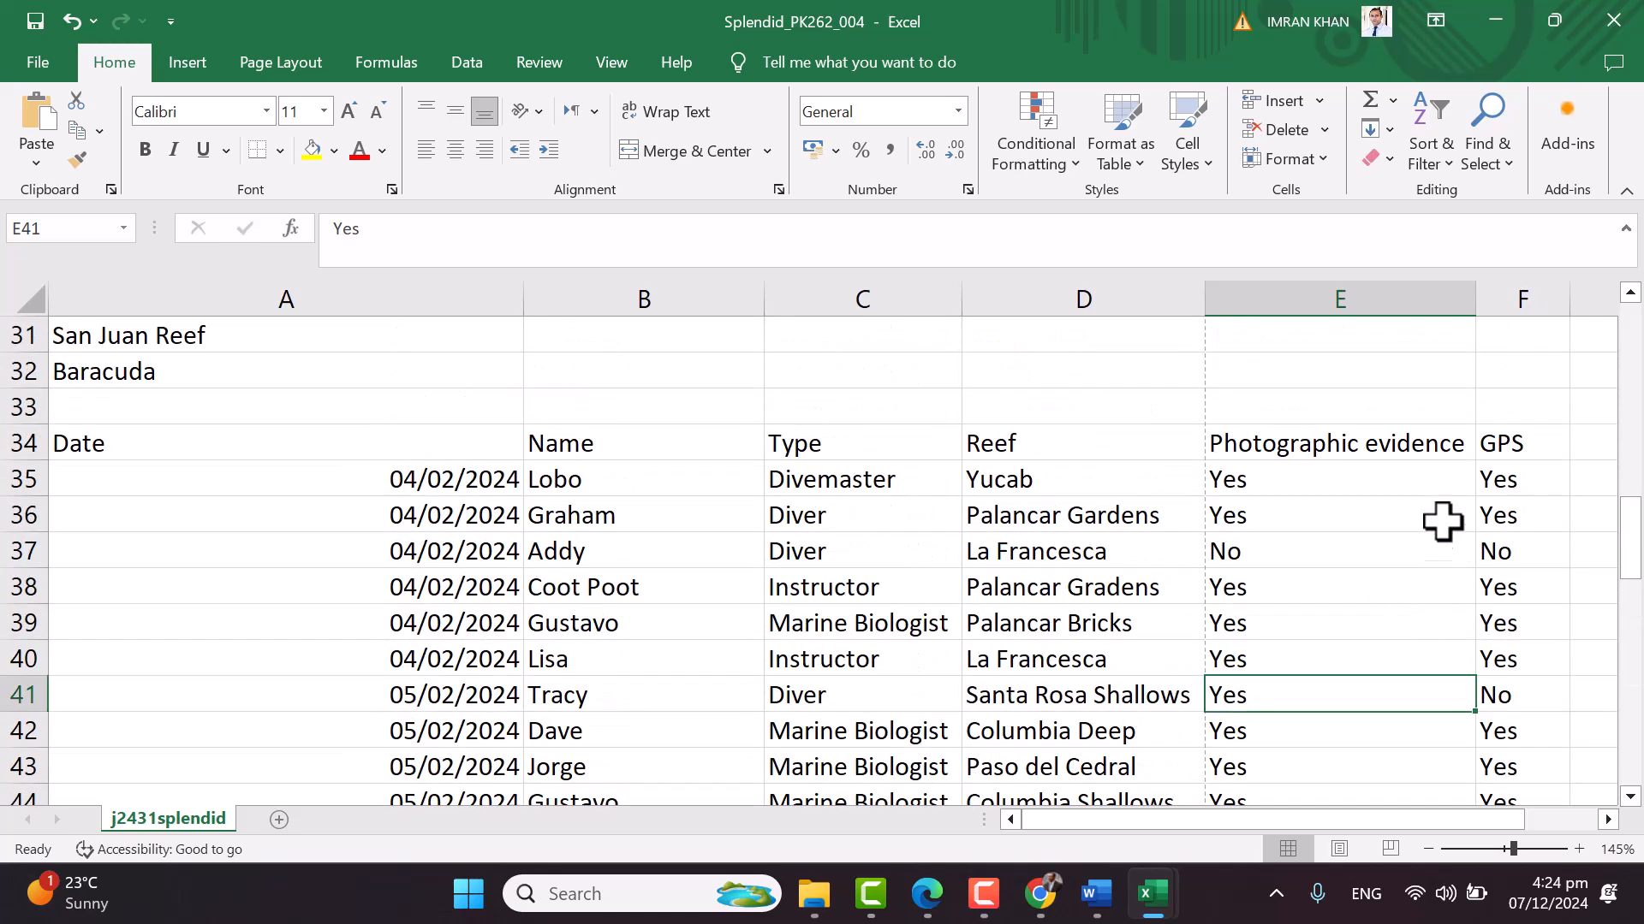
{"action": "left_click", "coordinate": [1535, 434]}
{"action": "left_click", "coordinate": [1530, 480]}
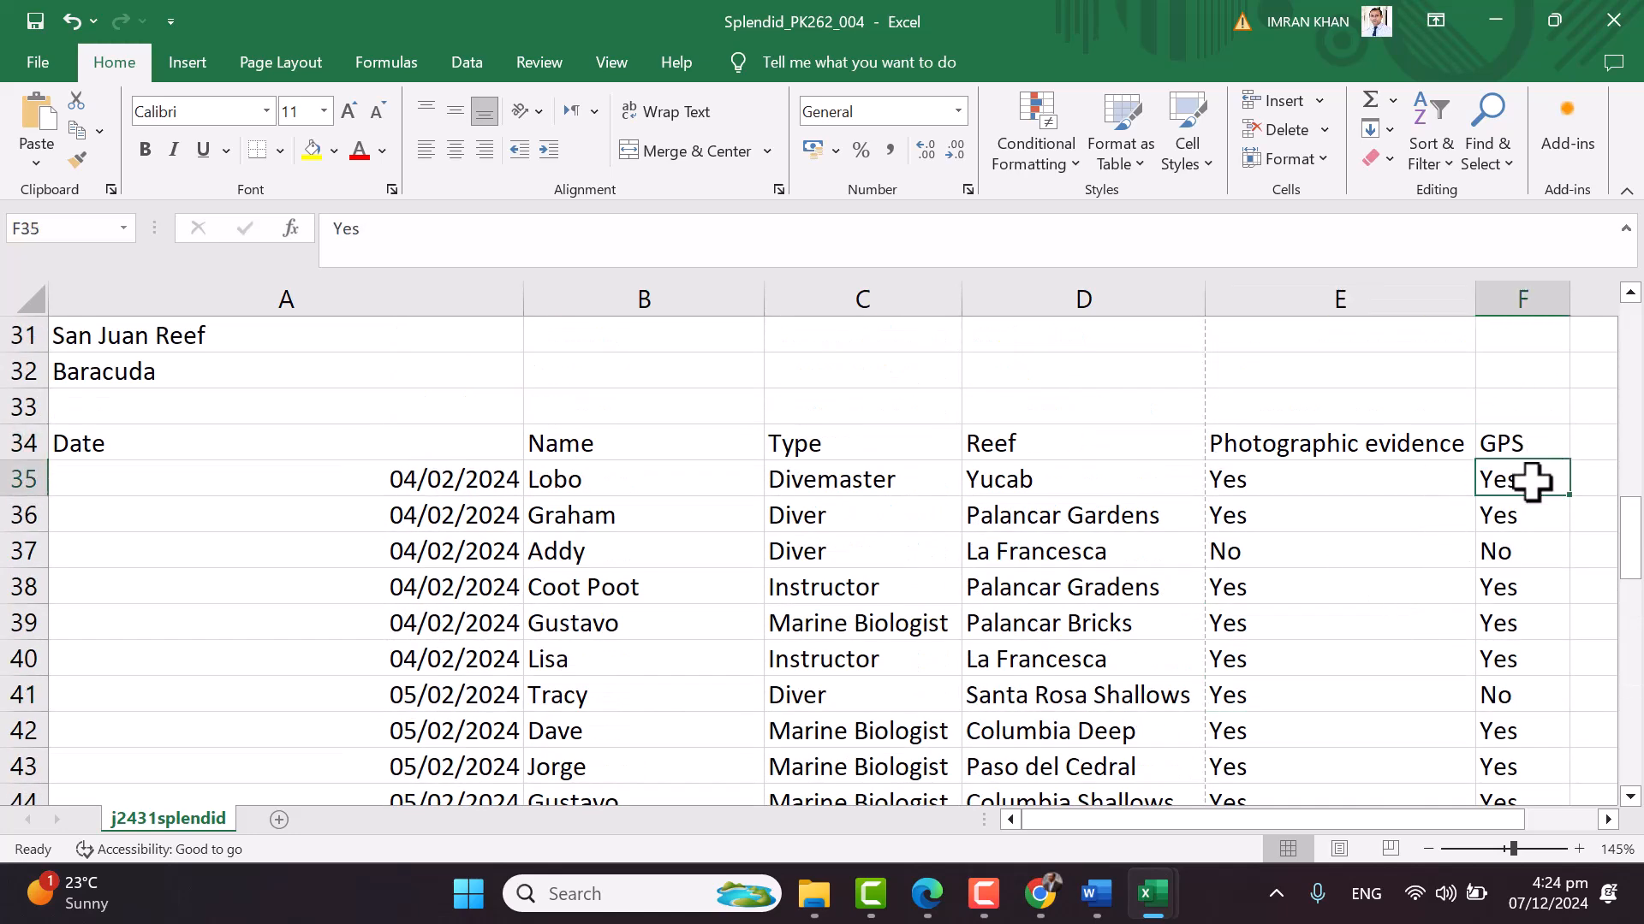
{"action": "scroll", "coordinate": [1516, 604], "scroll_direction": "up", "scroll_amount": 9}
{"action": "scroll", "coordinate": [1516, 605], "scroll_direction": "up", "scroll_amount": 1}
{"action": "left_click", "coordinate": [701, 484]}
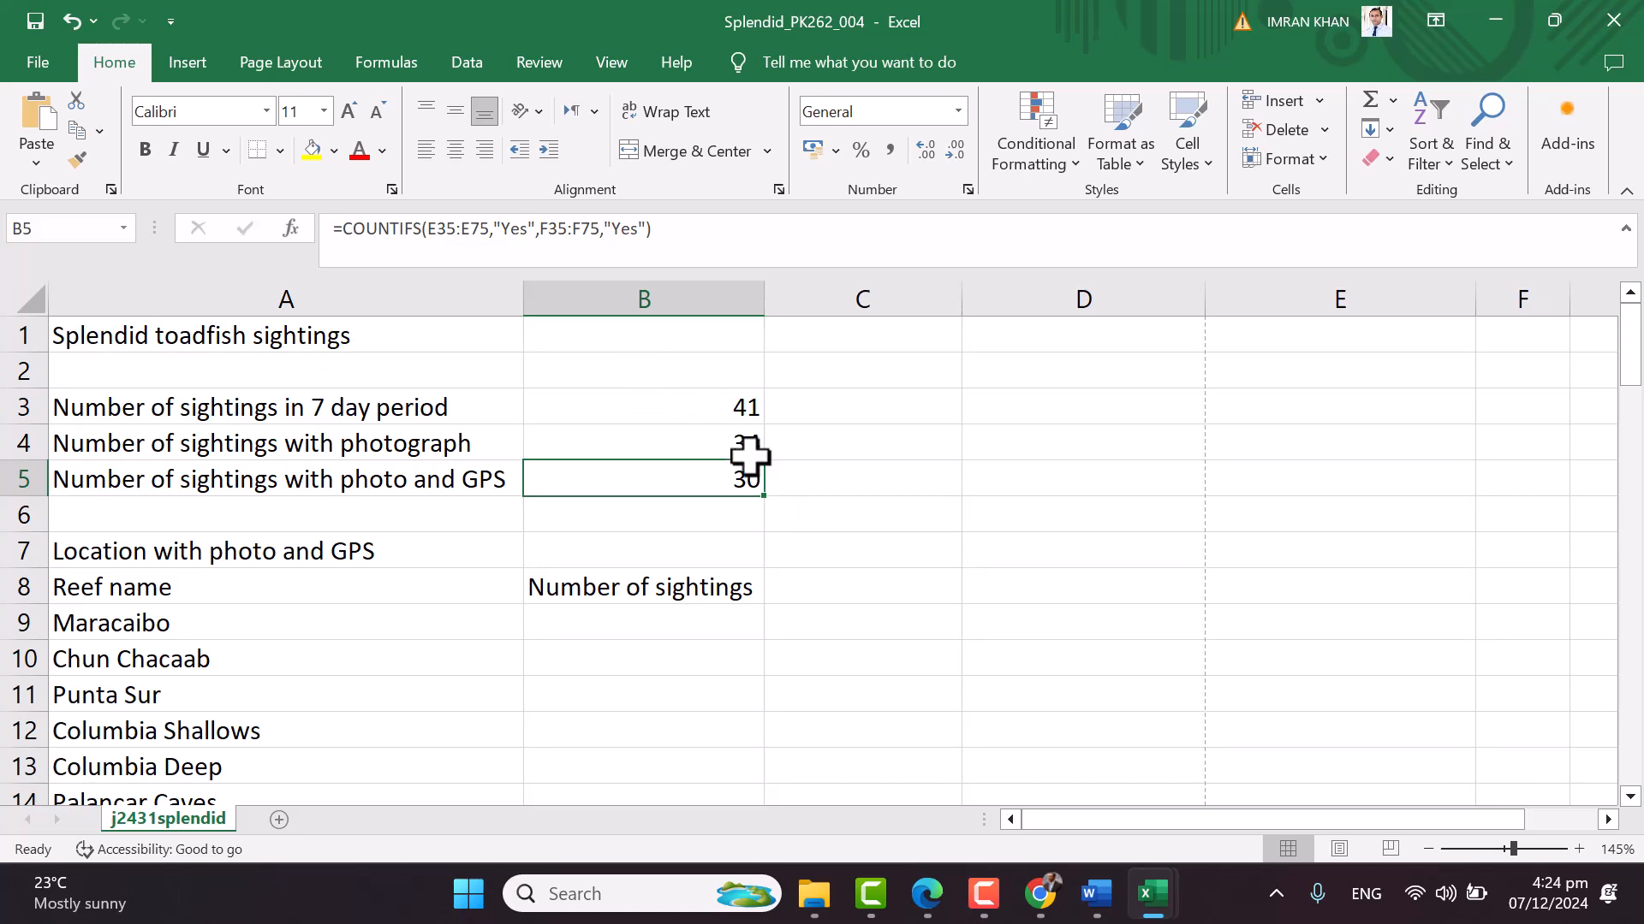
{"action": "left_click", "coordinate": [926, 893]}
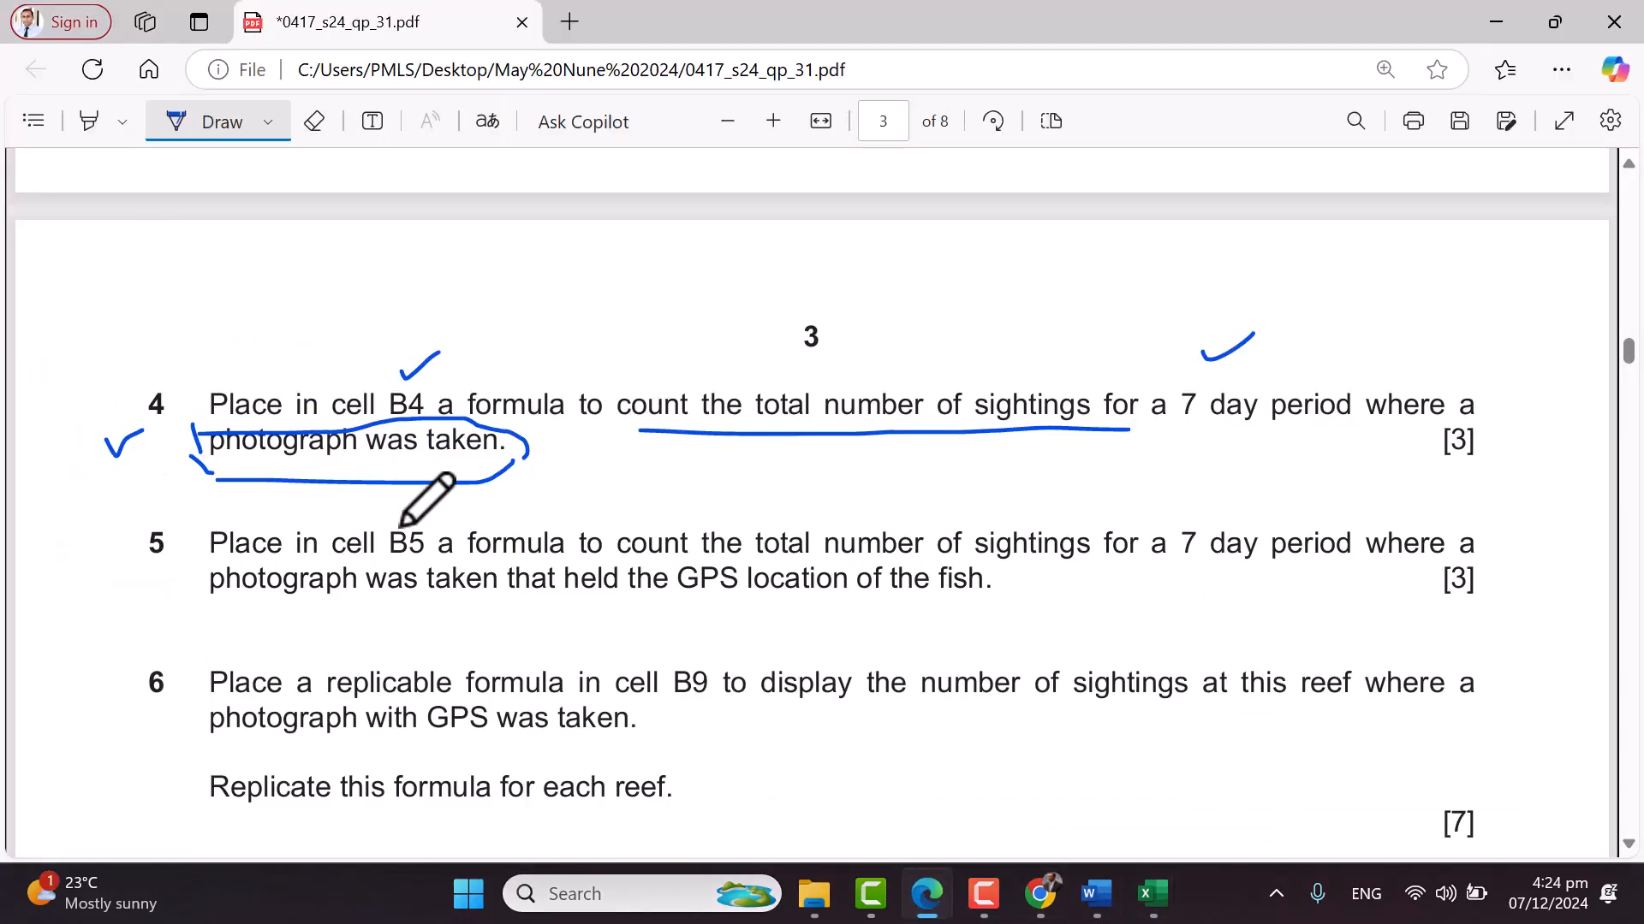
Tick question 5 and its B5 reference, underlining 'photograph' and 'GPS'
{"action": "scroll", "coordinate": [624, 479], "scroll_direction": "down", "scroll_amount": 2}
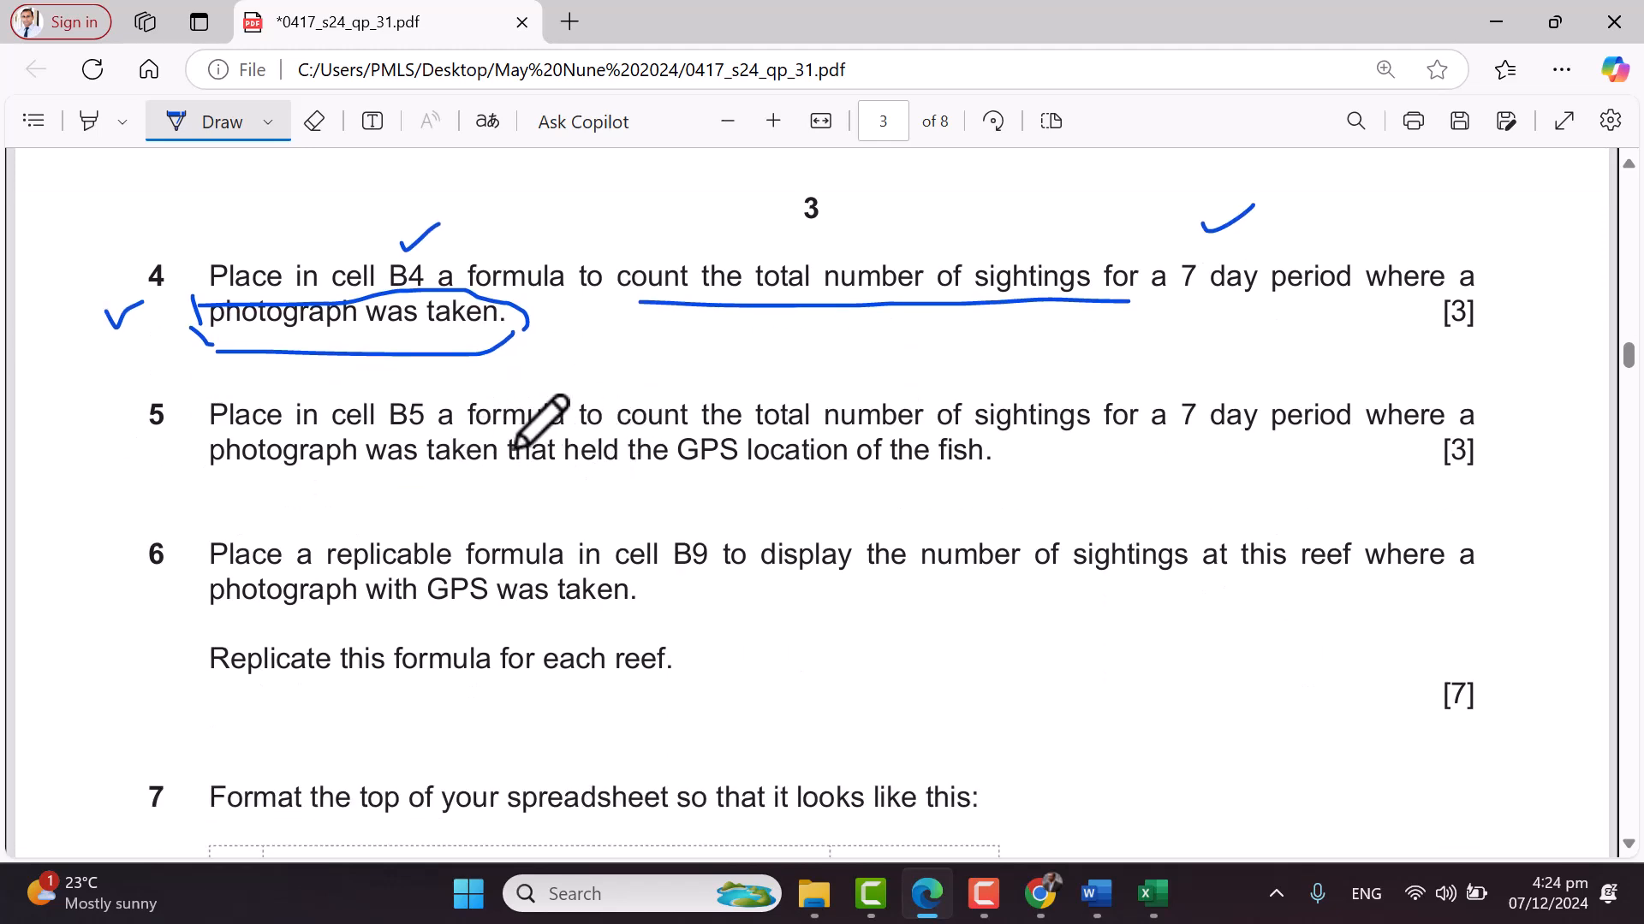
{"action": "left_click_drag", "start_coordinate": [427, 387], "coordinate": [457, 385]}
{"action": "key", "text": "alt+Tab"}
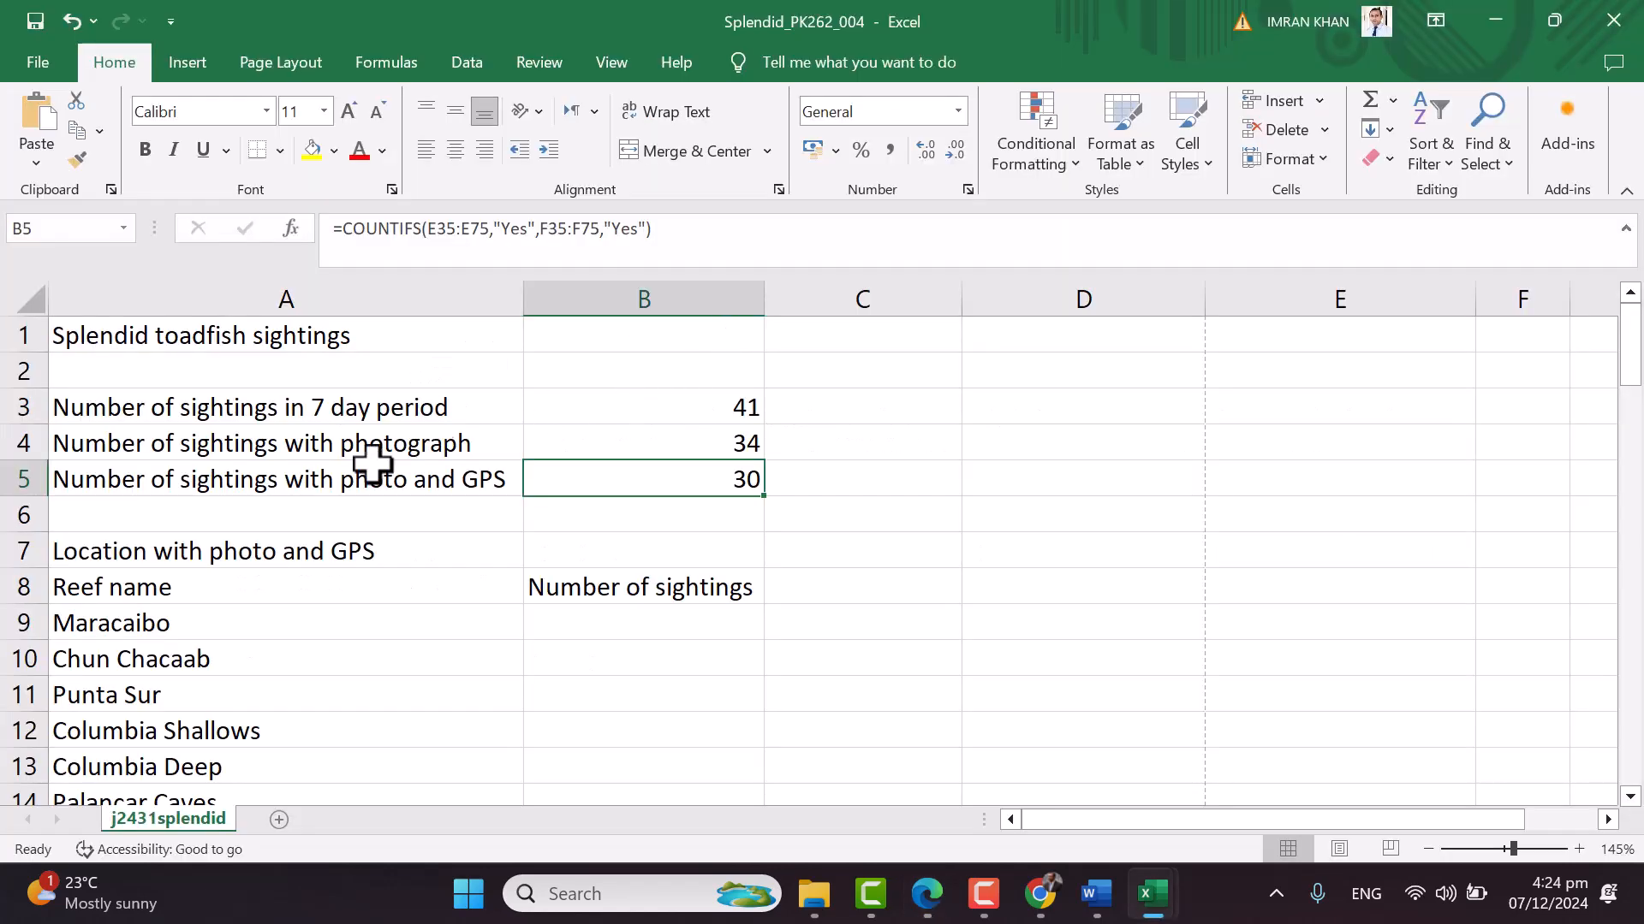
{"action": "key", "text": "alt+Tab"}
{"action": "left_click_drag", "start_coordinate": [1517, 441], "coordinate": [1590, 400]}
{"action": "left_click_drag", "start_coordinate": [661, 481], "coordinate": [750, 476]}
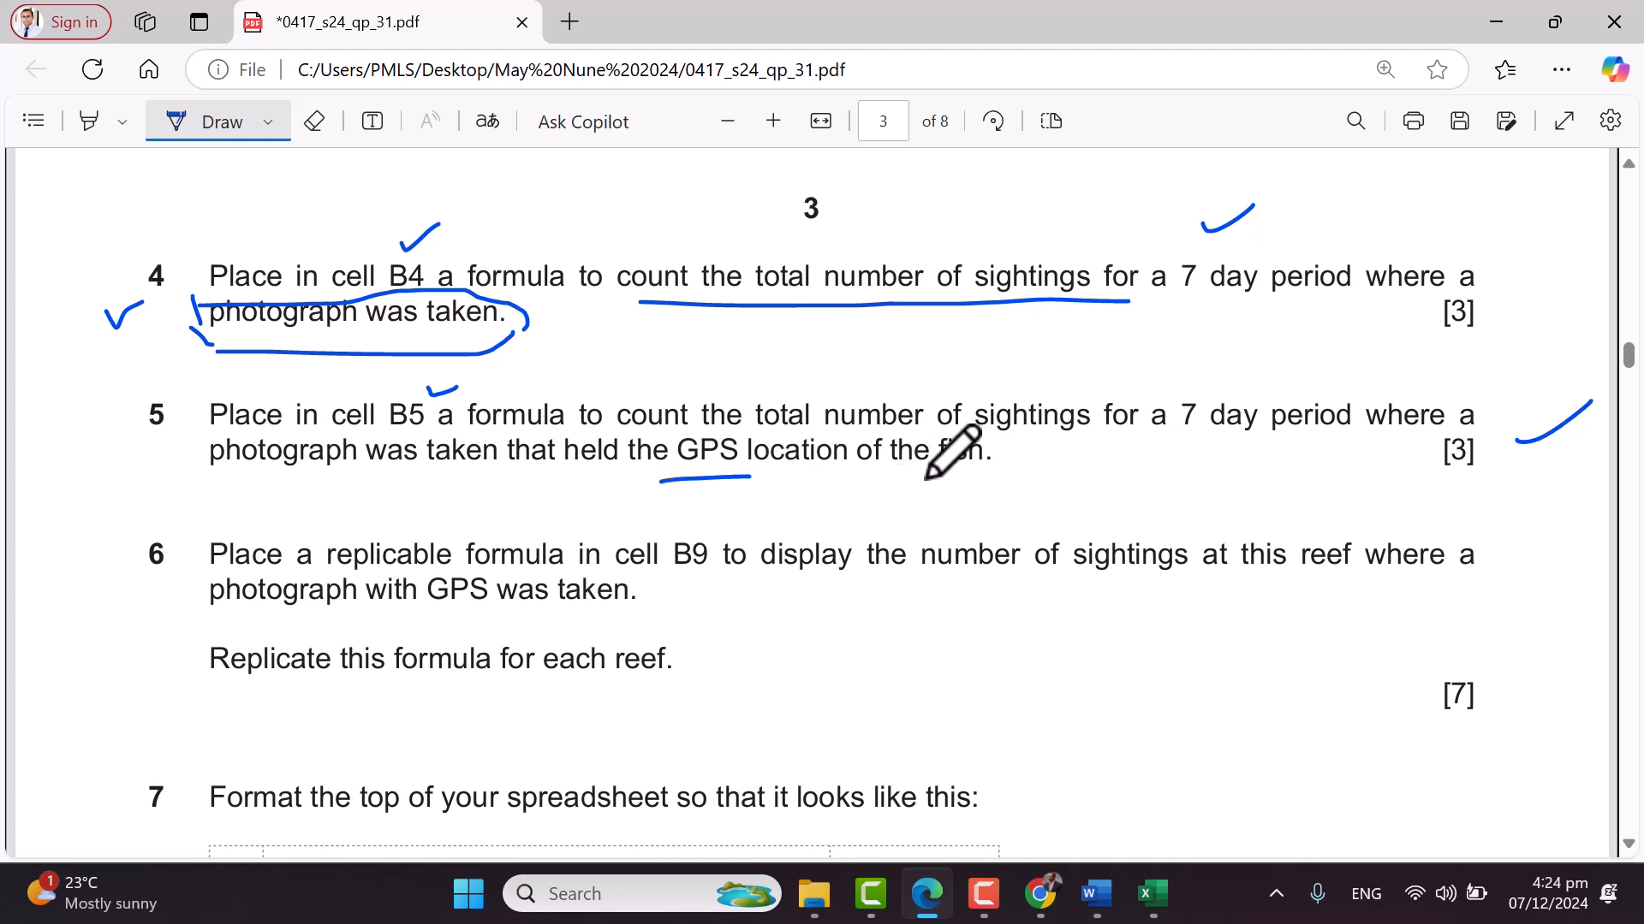
{"action": "left_click_drag", "start_coordinate": [216, 487], "coordinate": [343, 488]}
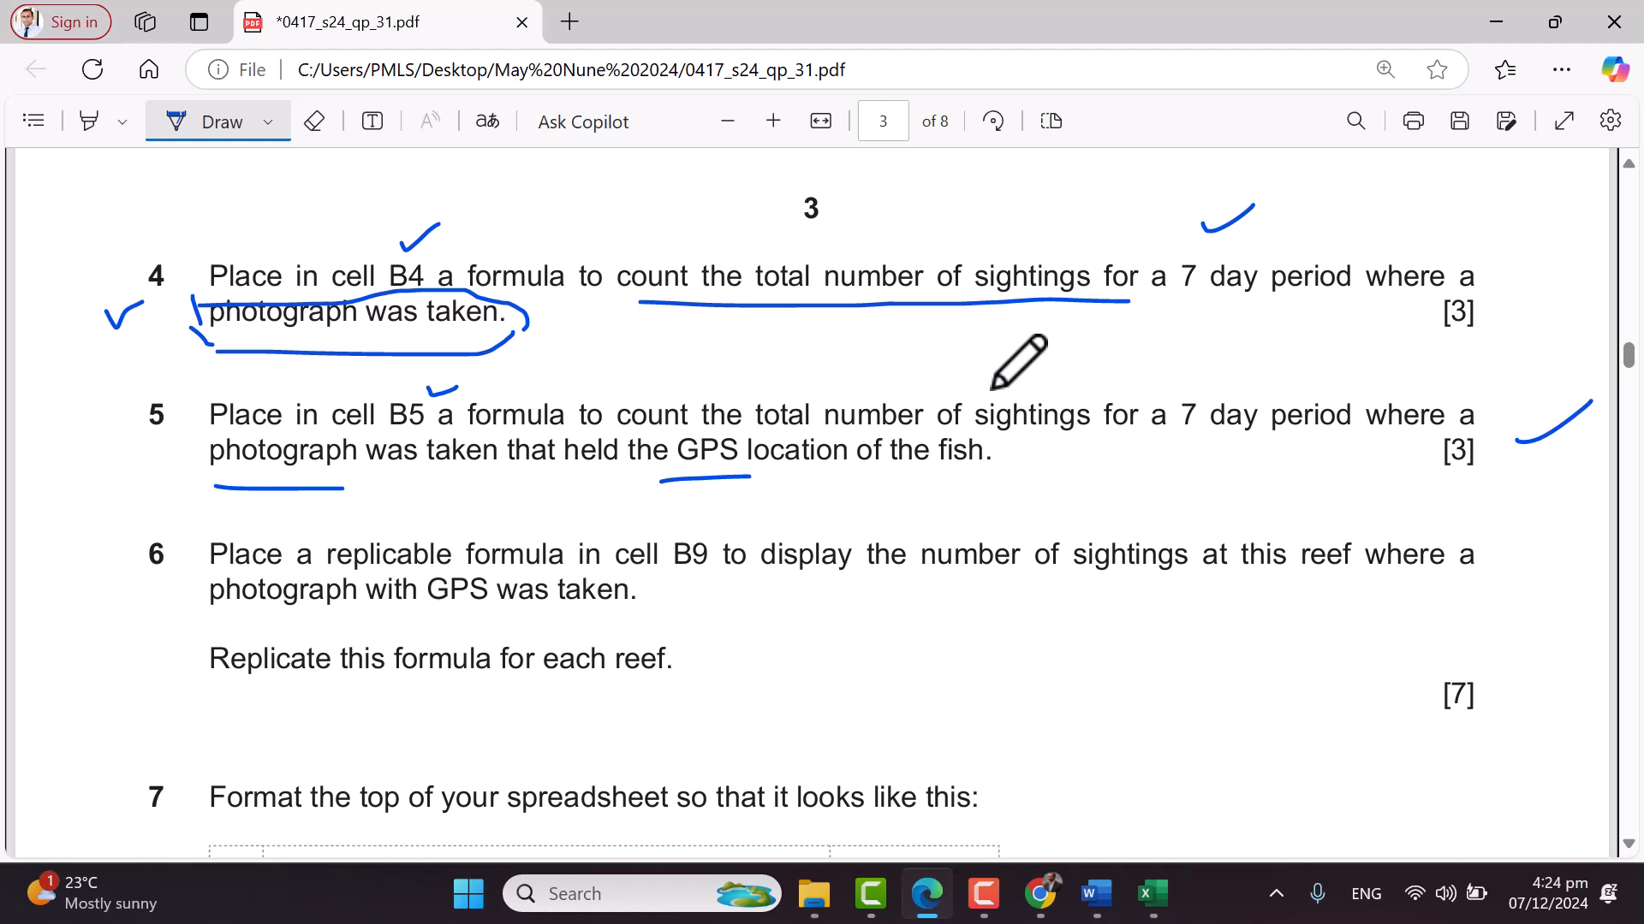
In question 6, circle B9 and 'reef', and underline 'photograph and GPS was taken'
{"action": "scroll", "coordinate": [990, 385], "scroll_direction": "down", "scroll_amount": 2}
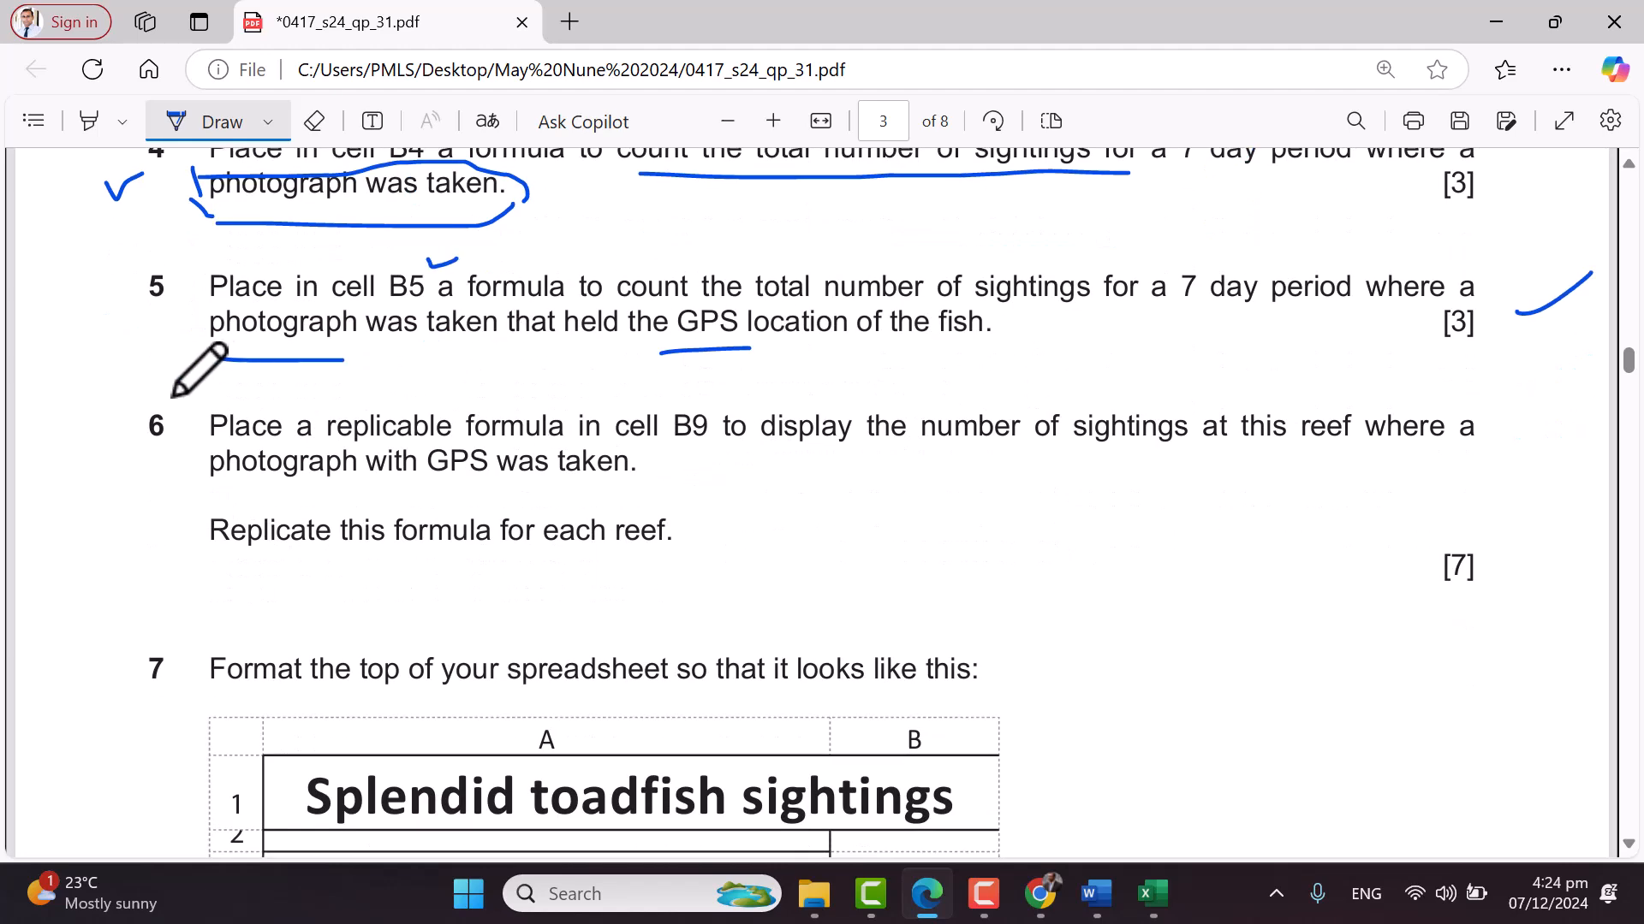
{"action": "left_click_drag", "start_coordinate": [137, 396], "coordinate": [179, 388]}
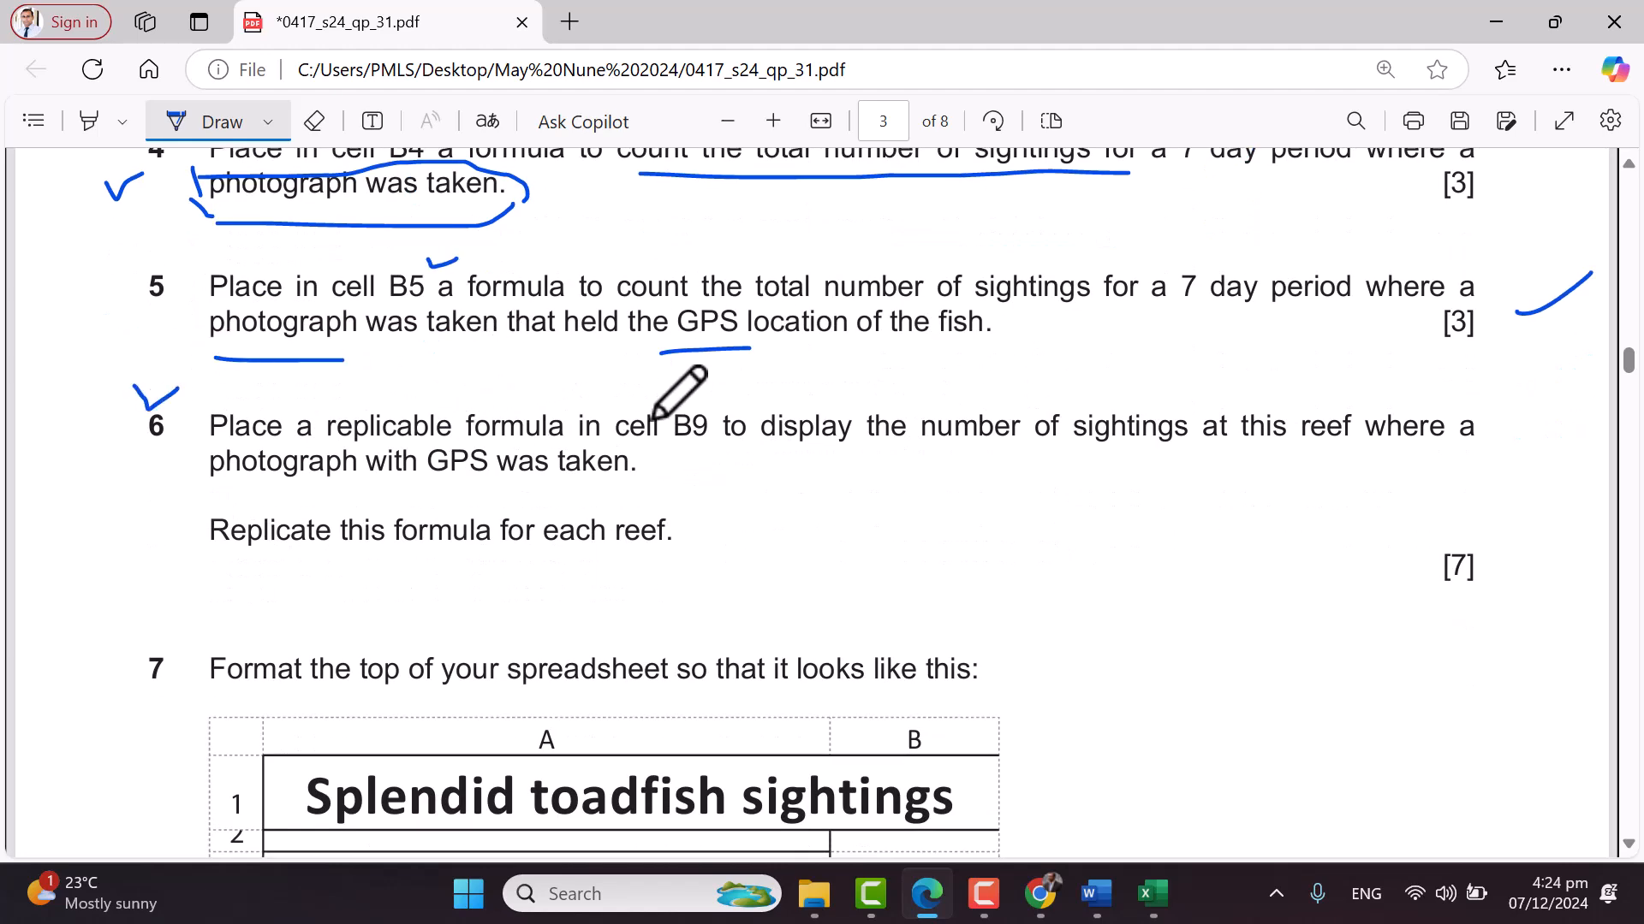
{"action": "mouse_move", "coordinate": [674, 396]}
{"action": "left_mouse_down"}
{"action": "mouse_move", "coordinate": [681, 458]}
{"action": "mouse_move", "coordinate": [726, 402]}
{"action": "left_mouse_up"}
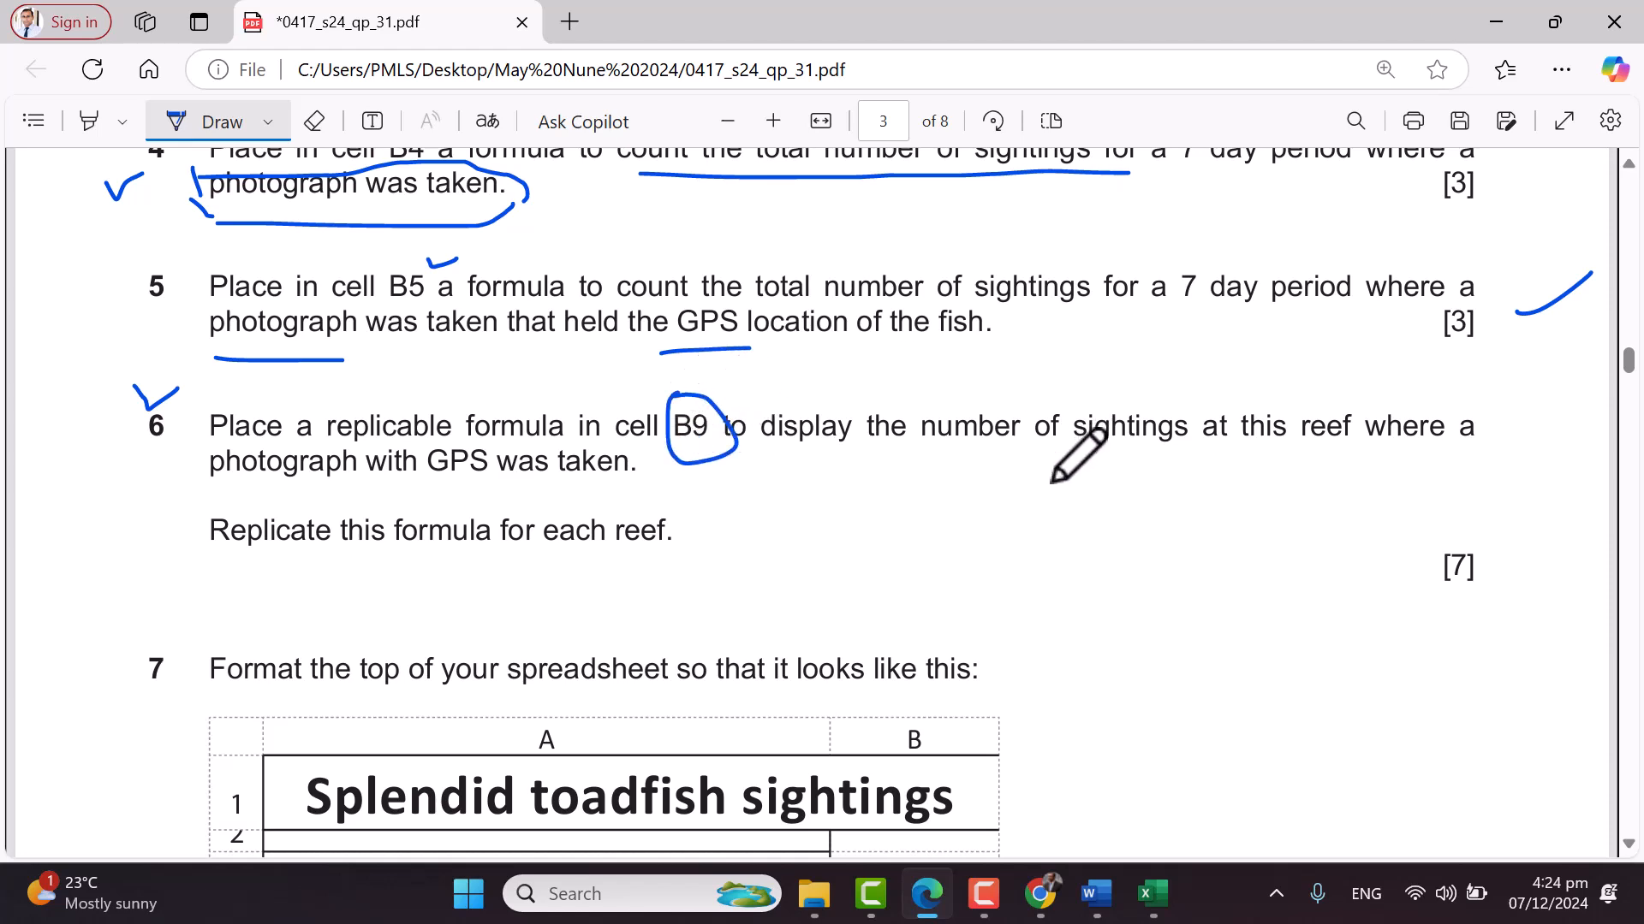
{"action": "left_click_drag", "start_coordinate": [1115, 377], "coordinate": [1194, 338]}
{"action": "left_click_drag", "start_coordinate": [1249, 469], "coordinate": [1382, 462]}
{"action": "mouse_move", "coordinate": [1314, 384]}
{"action": "left_mouse_down"}
{"action": "mouse_move", "coordinate": [1336, 444]}
{"action": "mouse_move", "coordinate": [1303, 406]}
{"action": "left_mouse_up"}
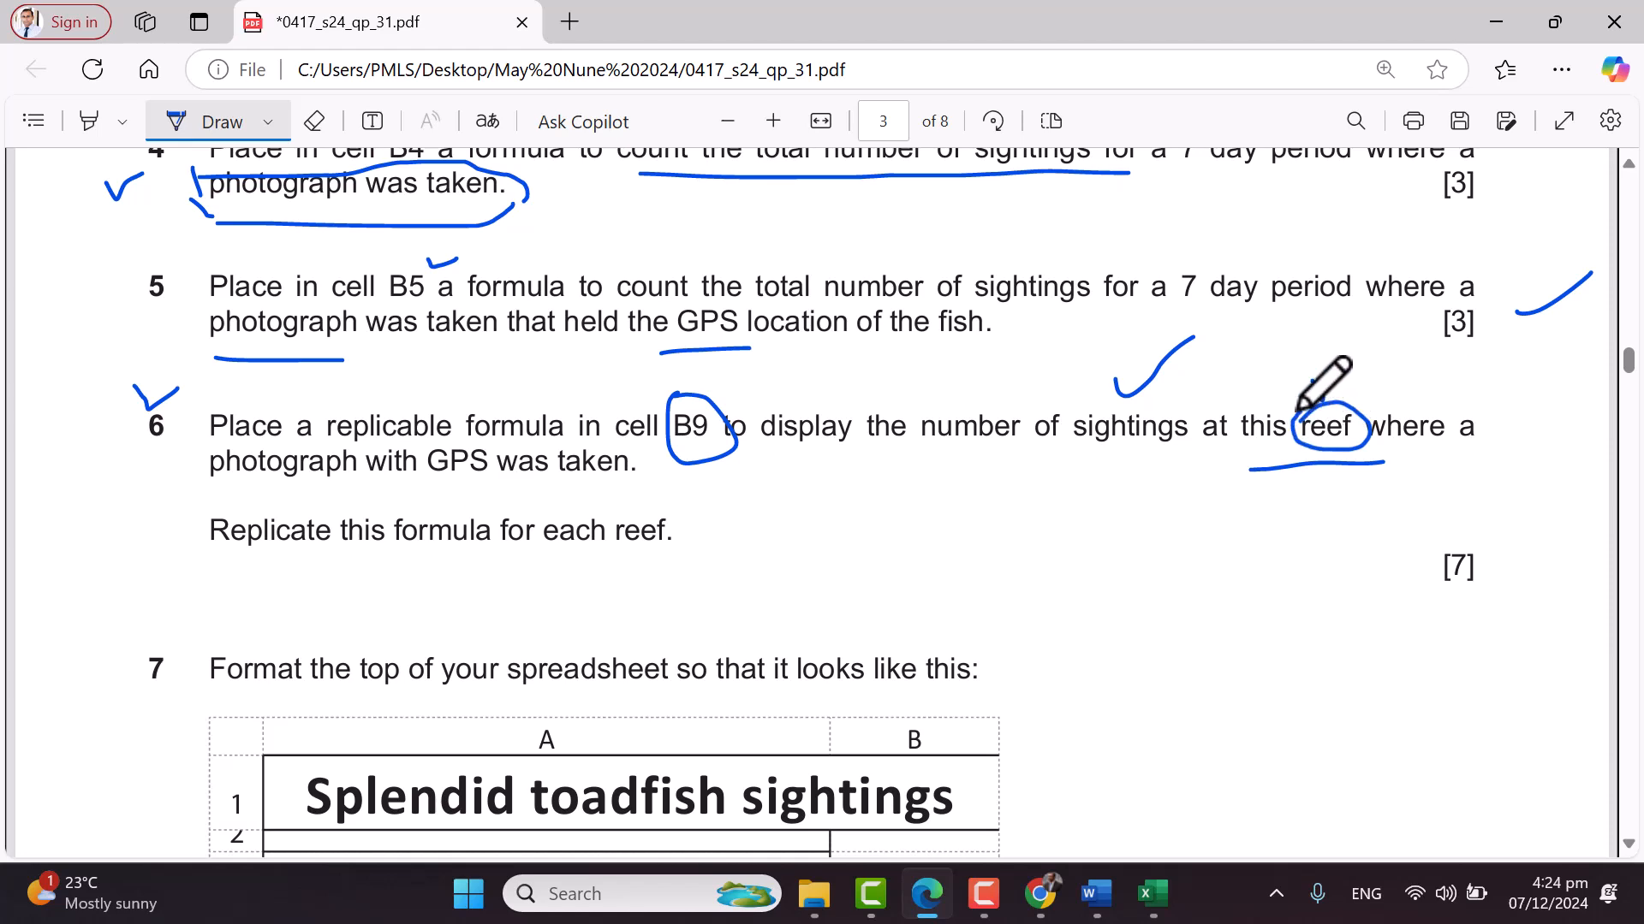
{"action": "left_click_drag", "start_coordinate": [200, 494], "coordinate": [618, 487]}
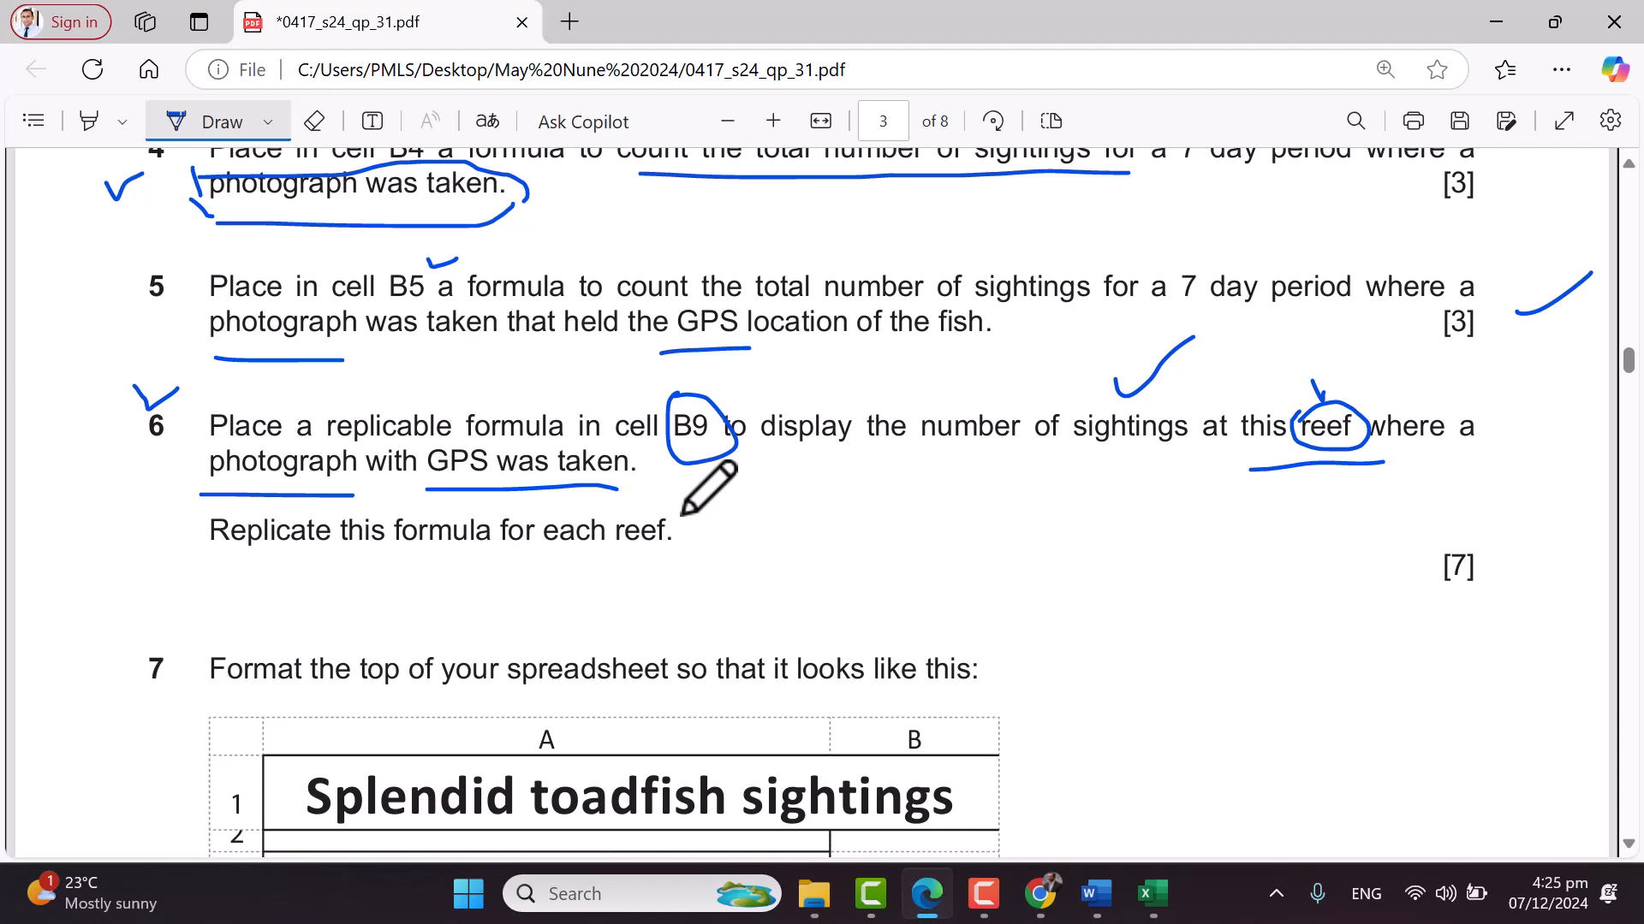
{"action": "key", "text": "alt+Tab"}
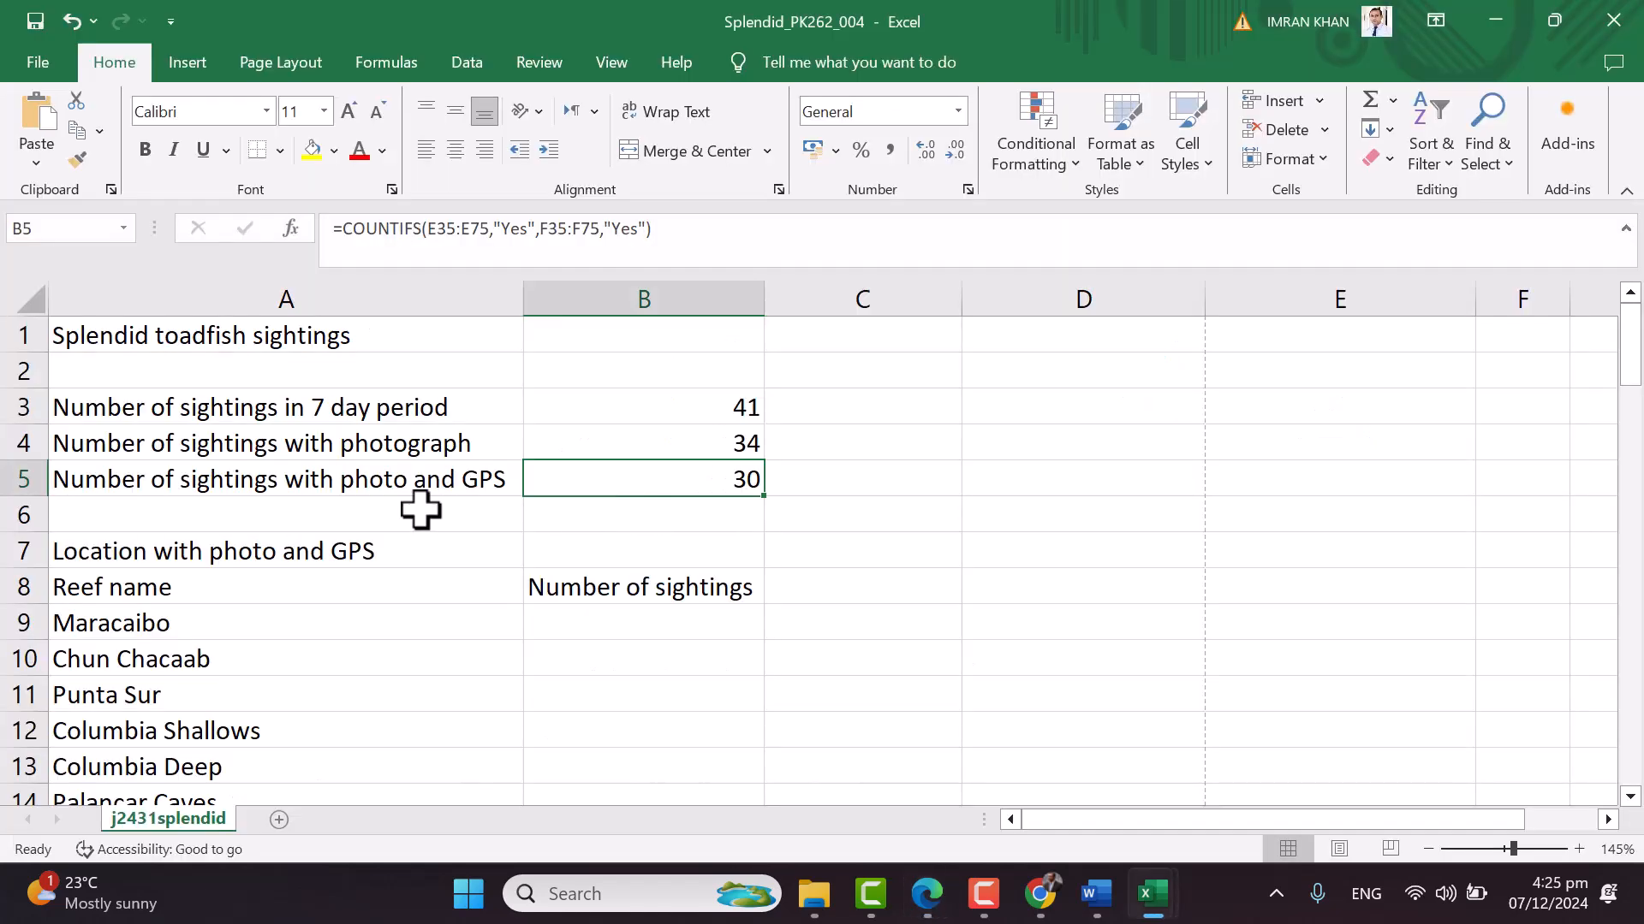
{"action": "left_click", "coordinate": [670, 621]}
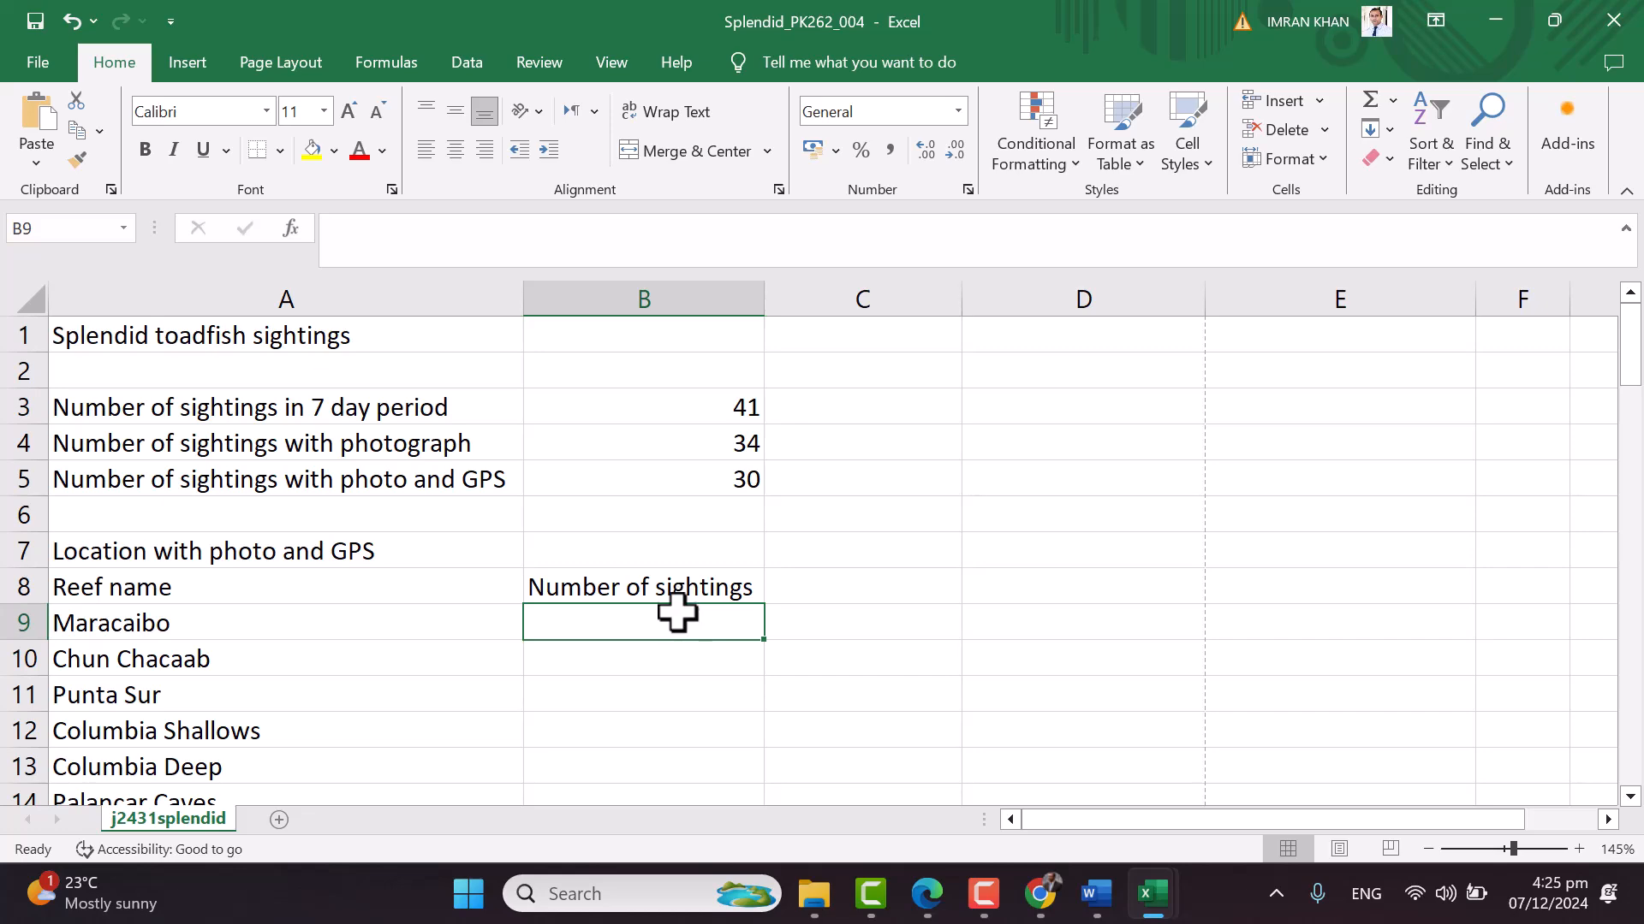
{"action": "scroll", "coordinate": [677, 612], "scroll_direction": "down", "scroll_amount": 2}
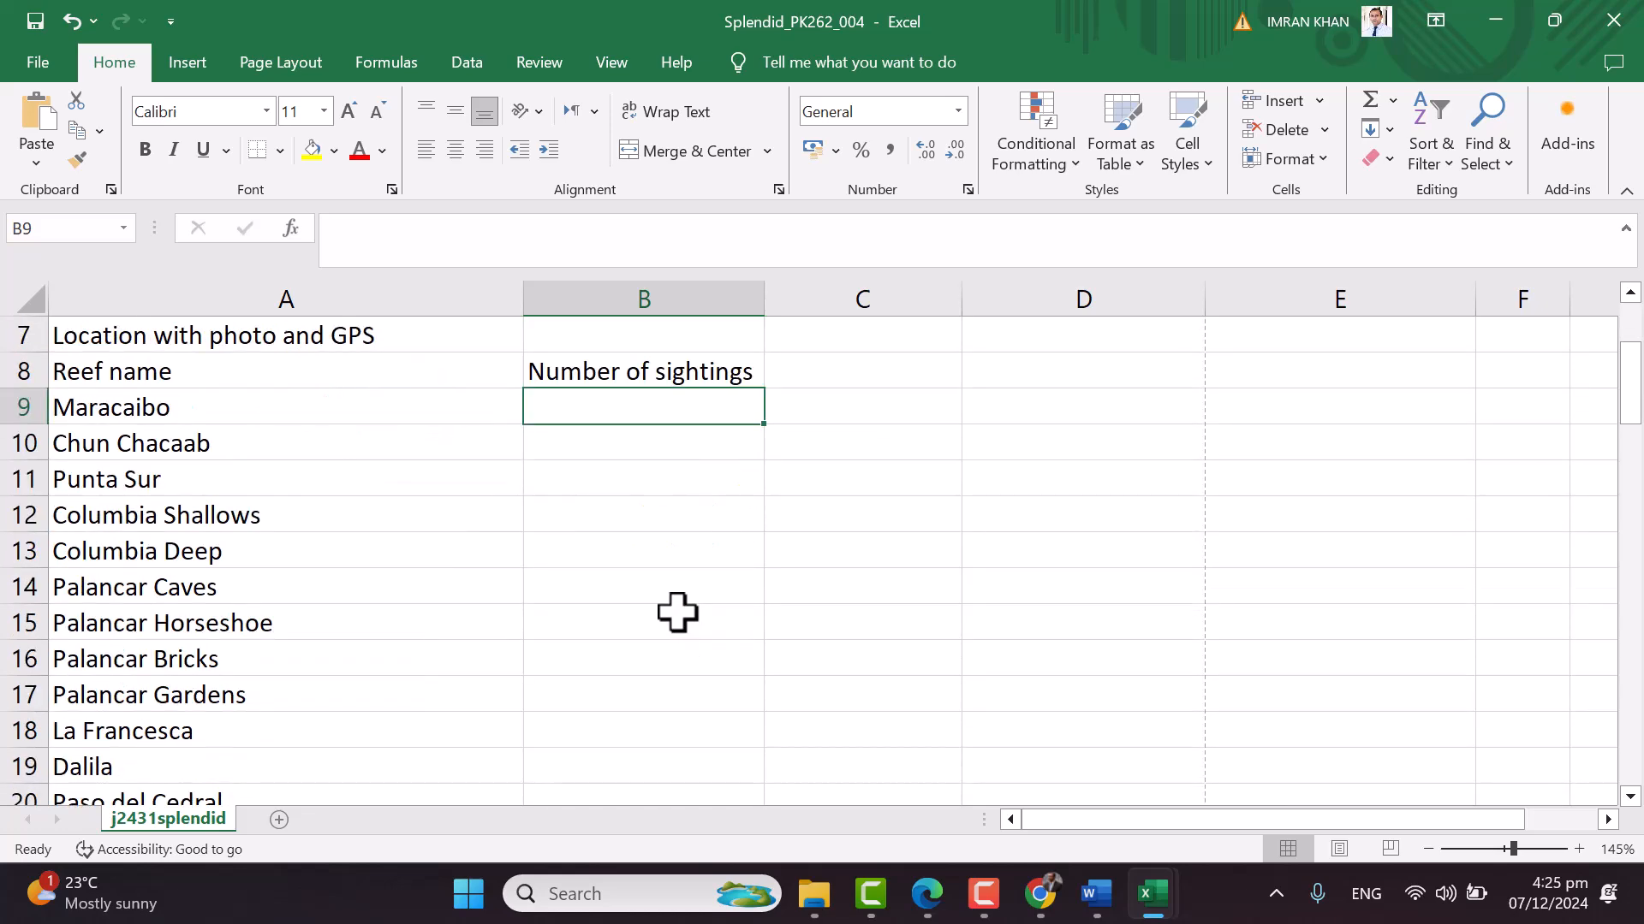
{"action": "scroll", "coordinate": [677, 612], "scroll_direction": "right", "scroll_amount": 3}
{"action": "scroll", "coordinate": [730, 588], "scroll_direction": "left", "scroll_amount": 3}
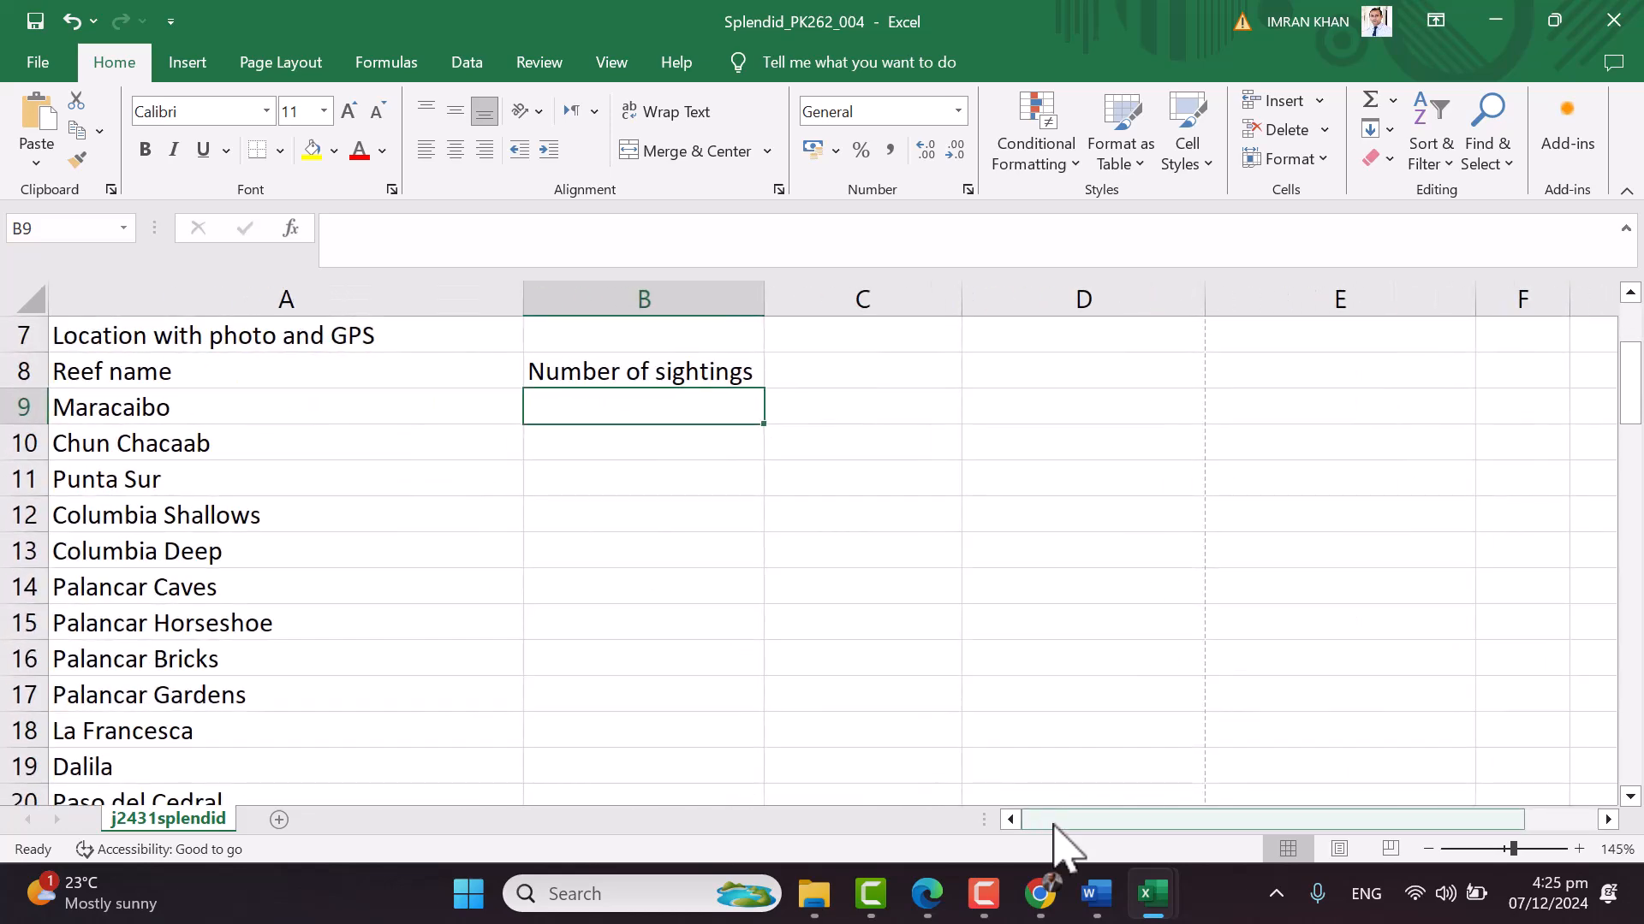
{"action": "scroll", "coordinate": [1075, 650], "scroll_direction": "down", "scroll_amount": 7}
{"action": "left_click", "coordinate": [1051, 587]}
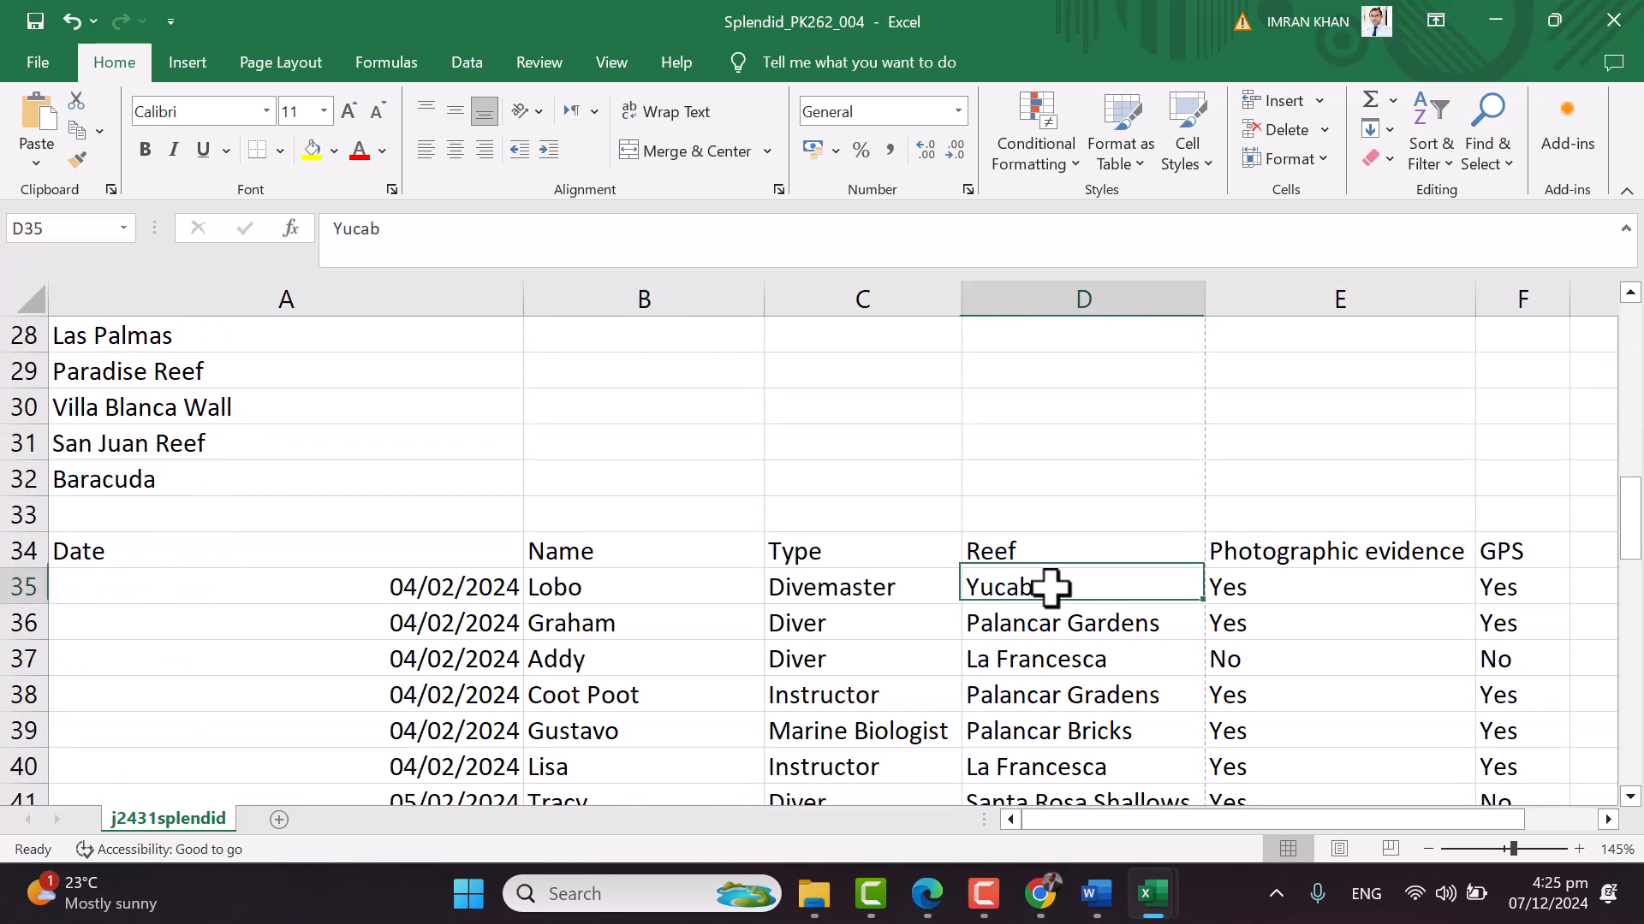
{"action": "scroll", "coordinate": [1053, 676], "scroll_direction": "down", "scroll_amount": 2}
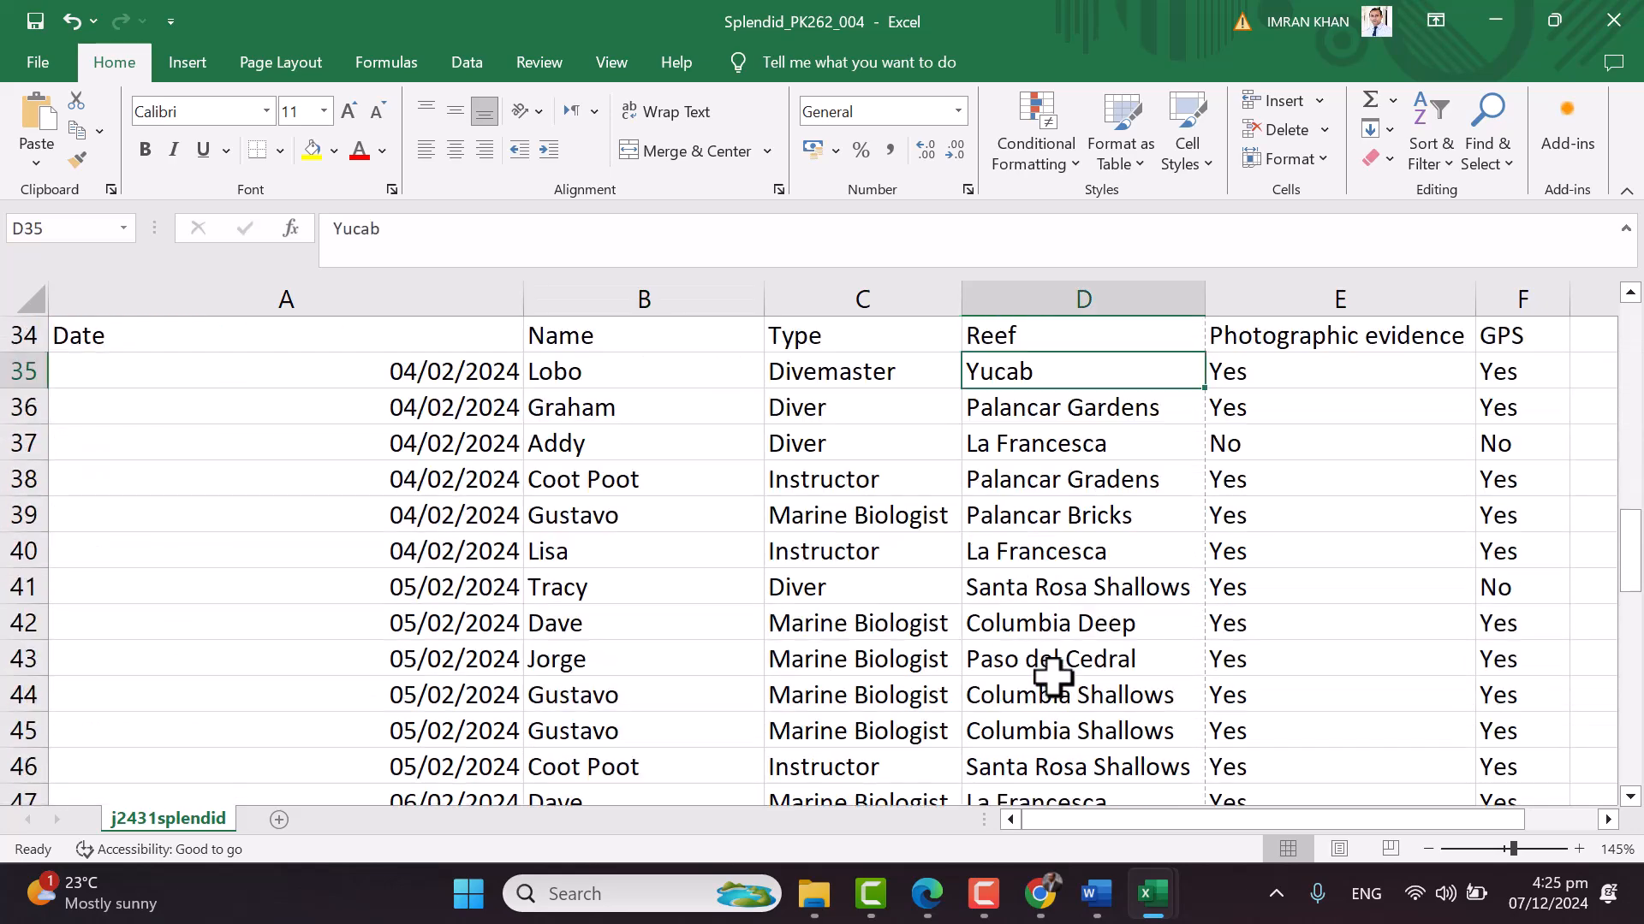
{"action": "scroll", "coordinate": [1053, 676], "scroll_direction": "down", "scroll_amount": 3}
{"action": "scroll", "coordinate": [1053, 677], "scroll_direction": "up", "scroll_amount": 5}
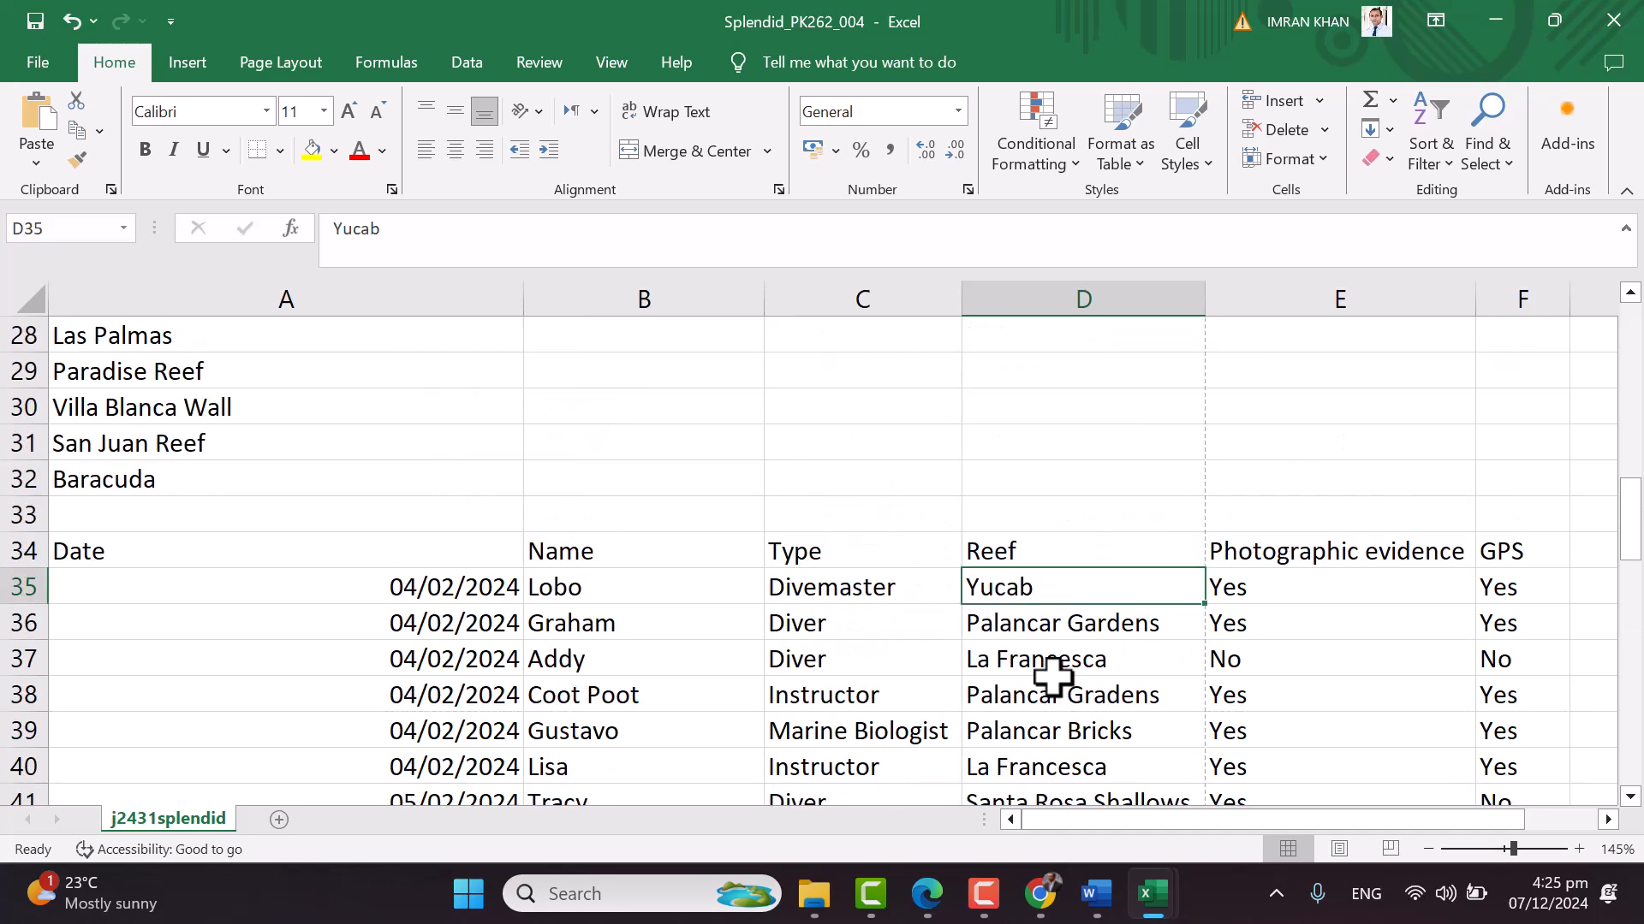
{"action": "scroll", "coordinate": [1053, 676], "scroll_direction": "down", "scroll_amount": 3}
{"action": "scroll", "coordinate": [1053, 676], "scroll_direction": "up", "scroll_amount": 2}
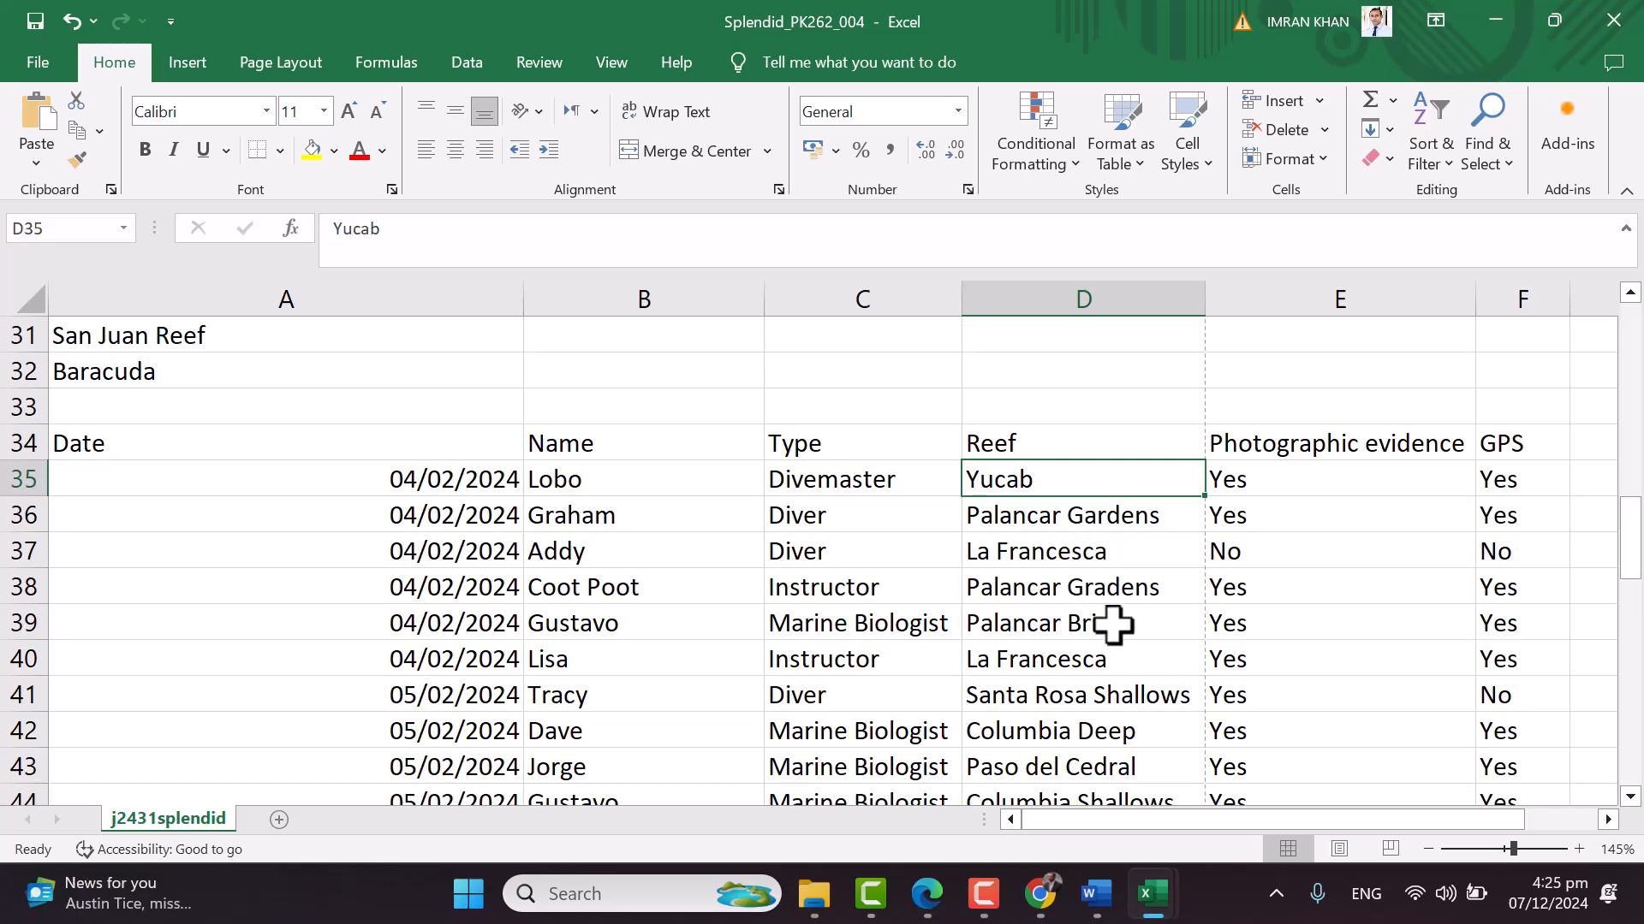
{"action": "scroll", "coordinate": [1117, 616], "scroll_direction": "down", "scroll_amount": 6}
{"action": "scroll", "coordinate": [1120, 614], "scroll_direction": "up", "scroll_amount": 7}
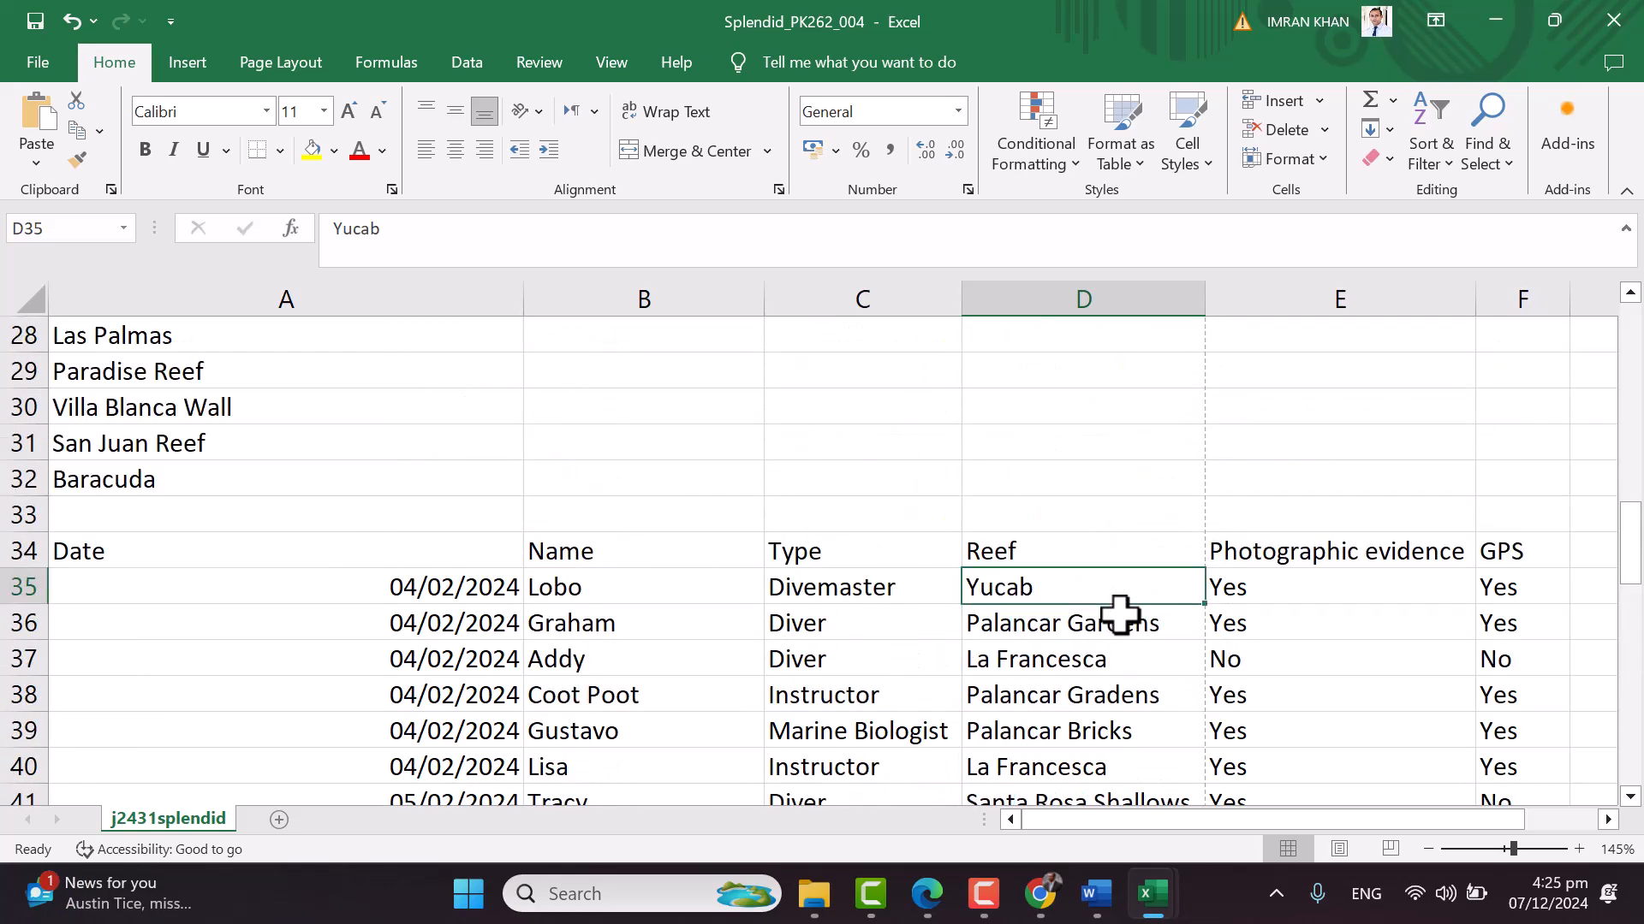
{"action": "scroll", "coordinate": [1119, 616], "scroll_direction": "up", "scroll_amount": 6}
{"action": "scroll", "coordinate": [384, 605], "scroll_direction": "up", "scroll_amount": 3}
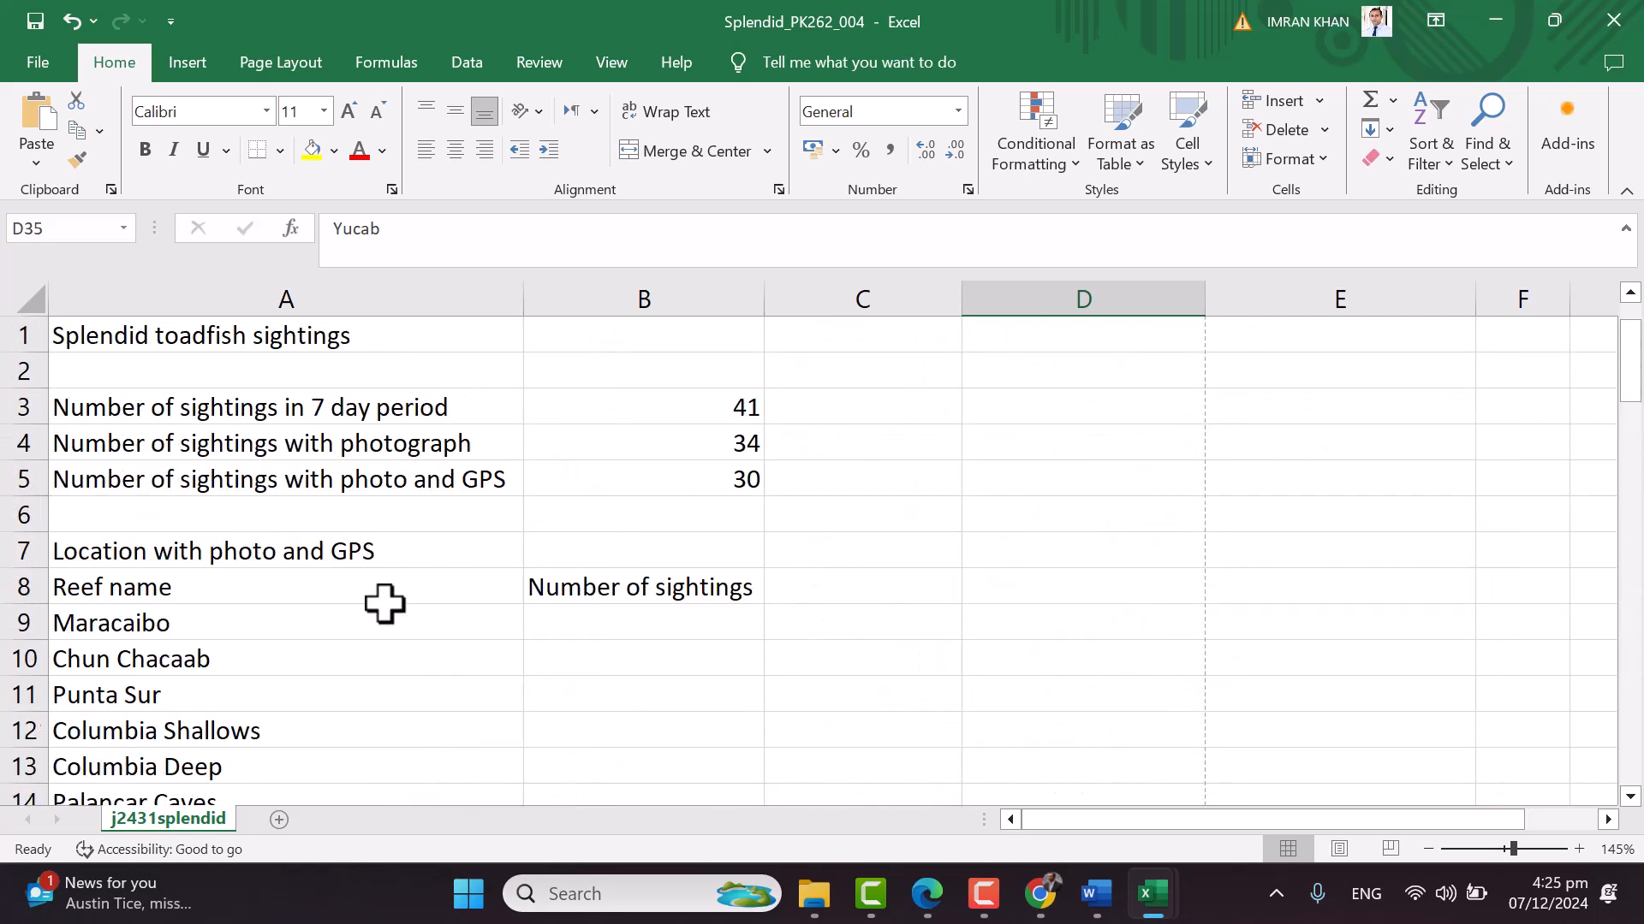
{"action": "left_click", "coordinate": [548, 631]}
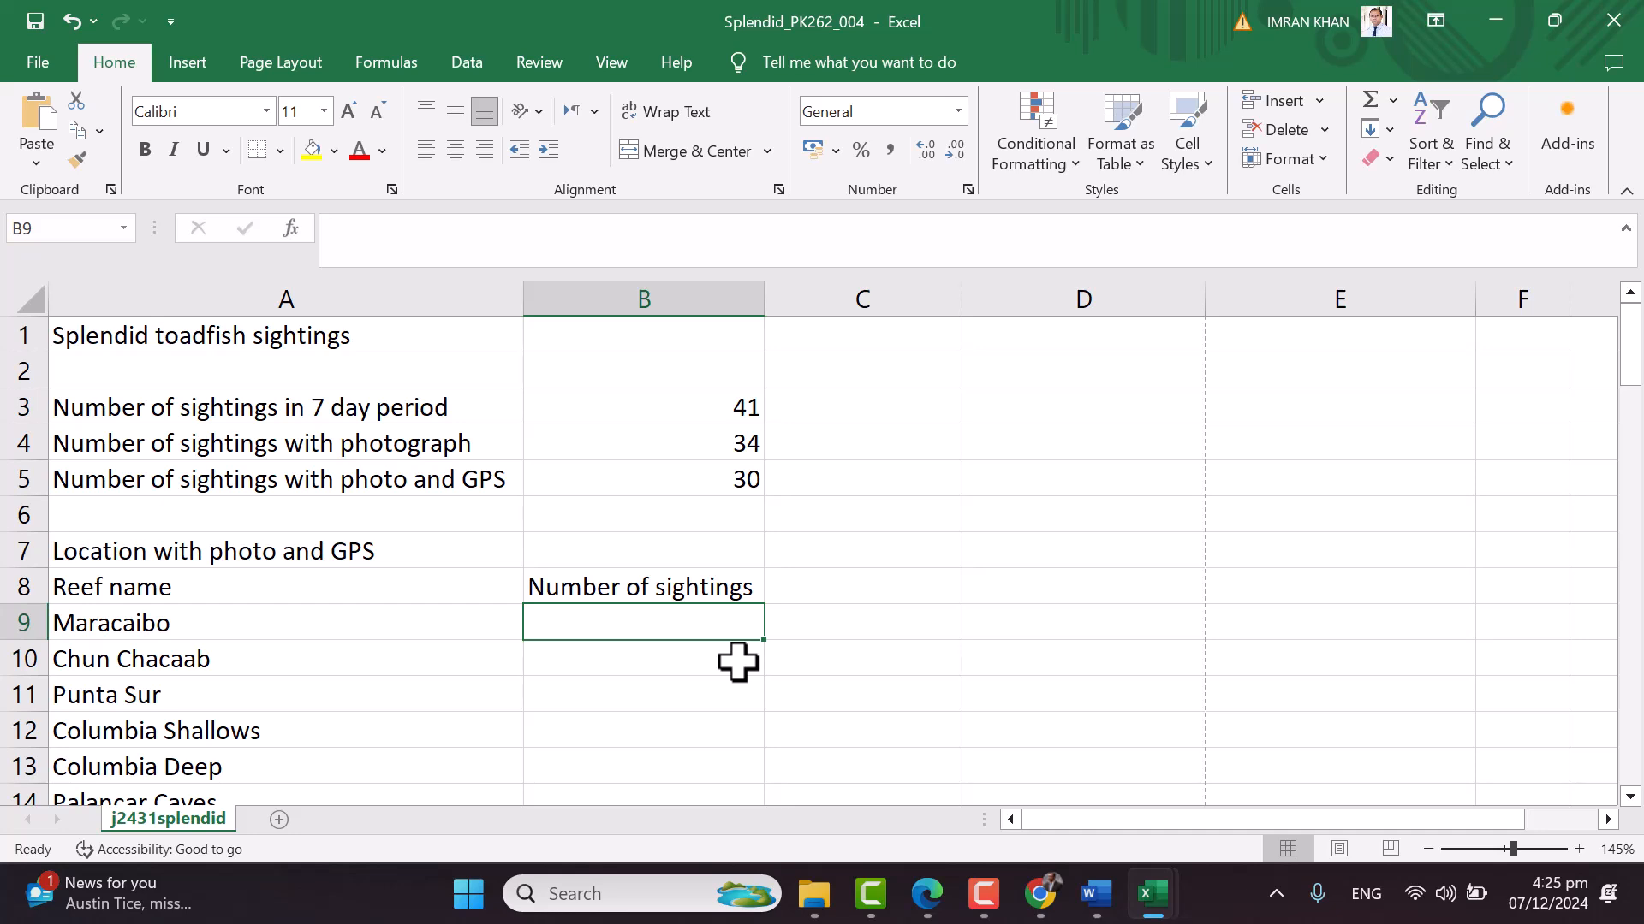
Start a COUNTIFS in B9 matching reef range D35:D75 against the Maracaibo name in A9
{"action": "type", "text": "i"}
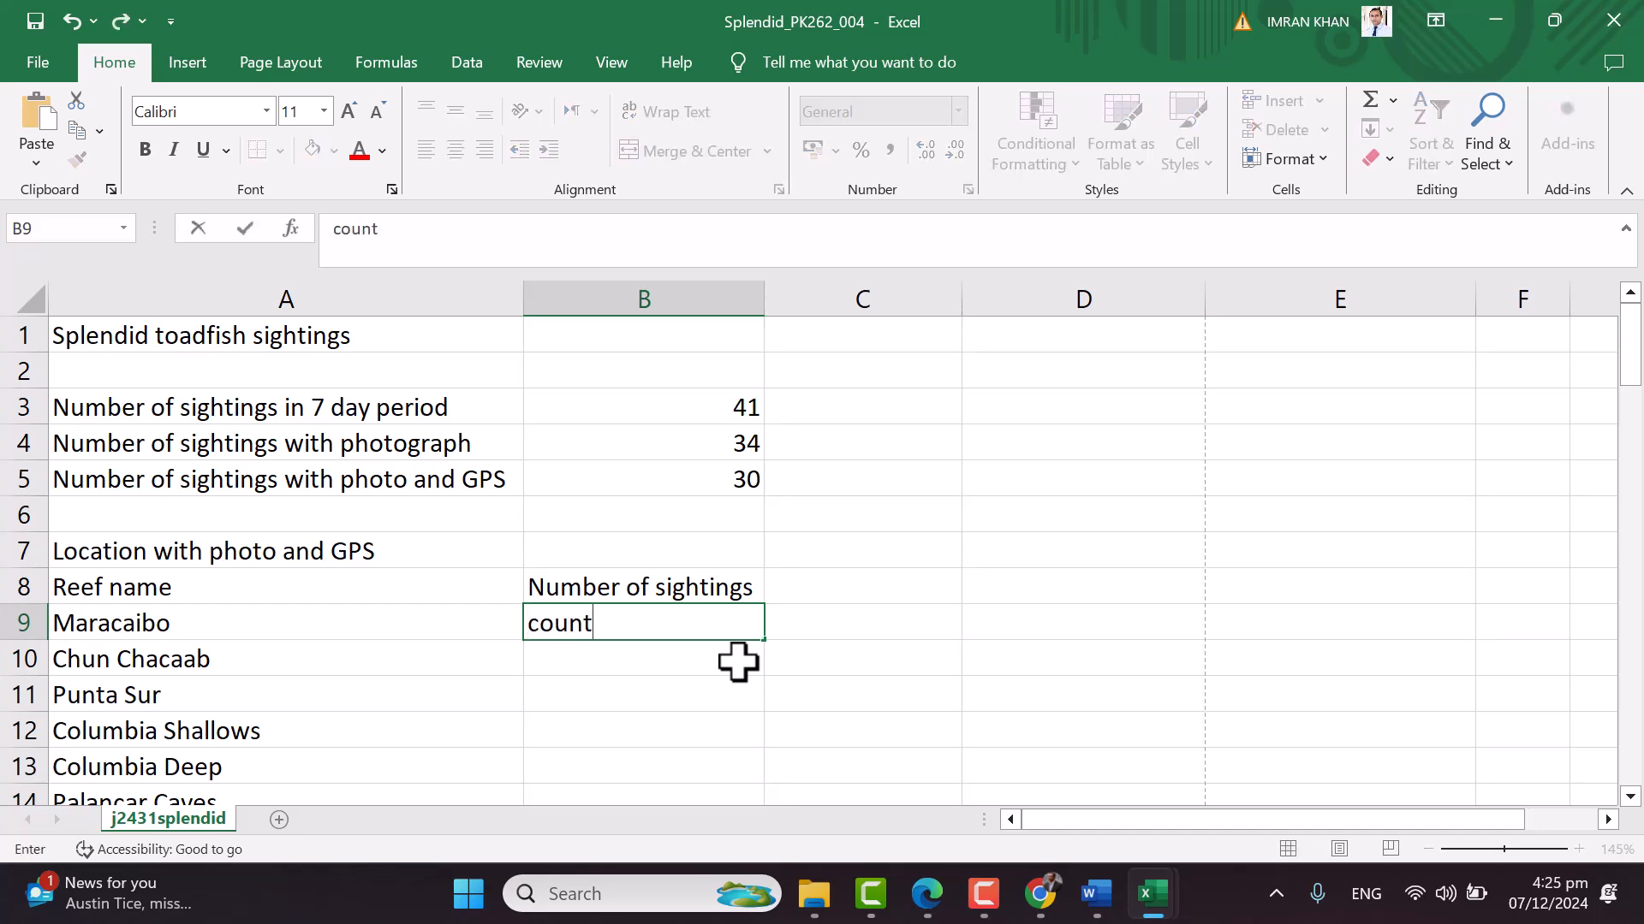
{"action": "type", "text": "cou"}
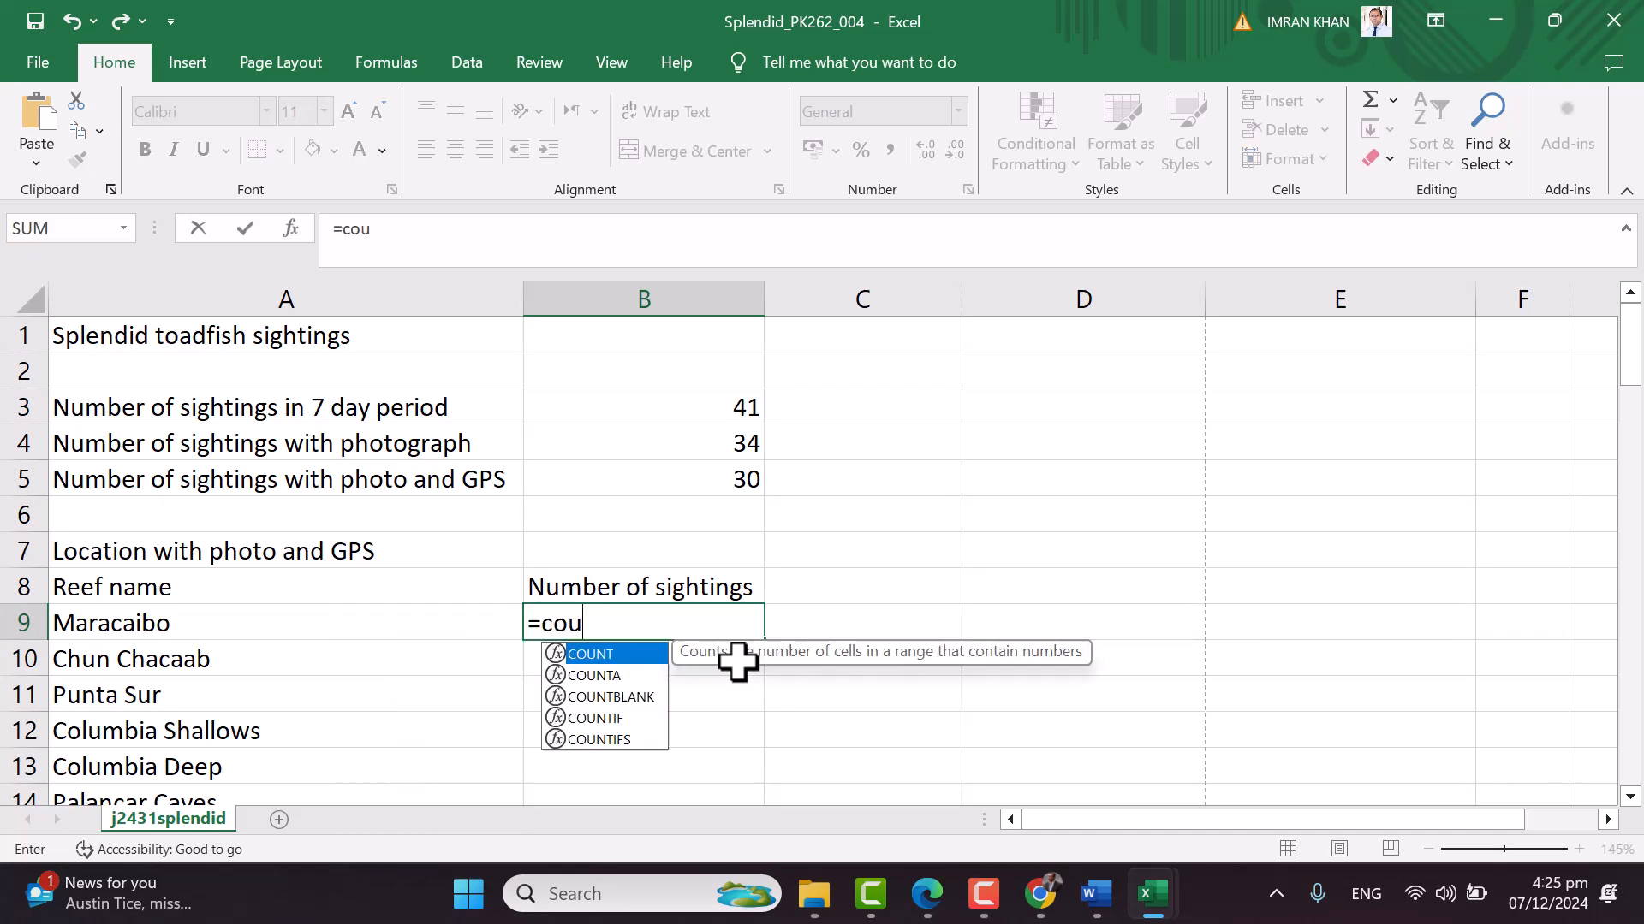
{"action": "type", "text": "ntifs("}
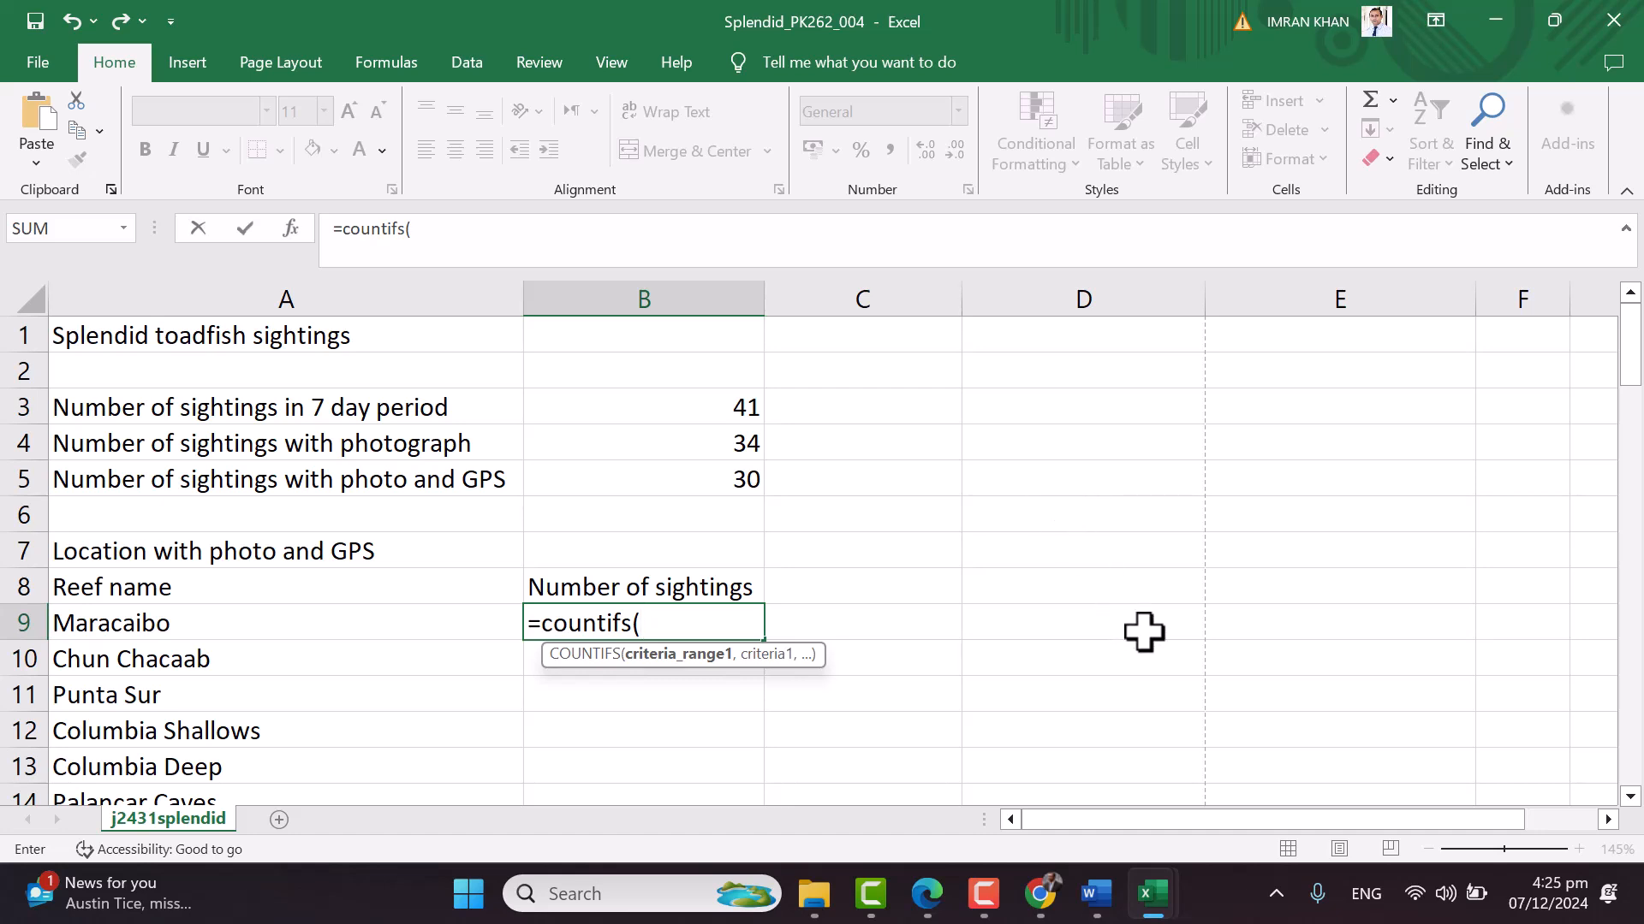
{"action": "scroll", "coordinate": [1143, 630], "scroll_direction": "down", "scroll_amount": 8}
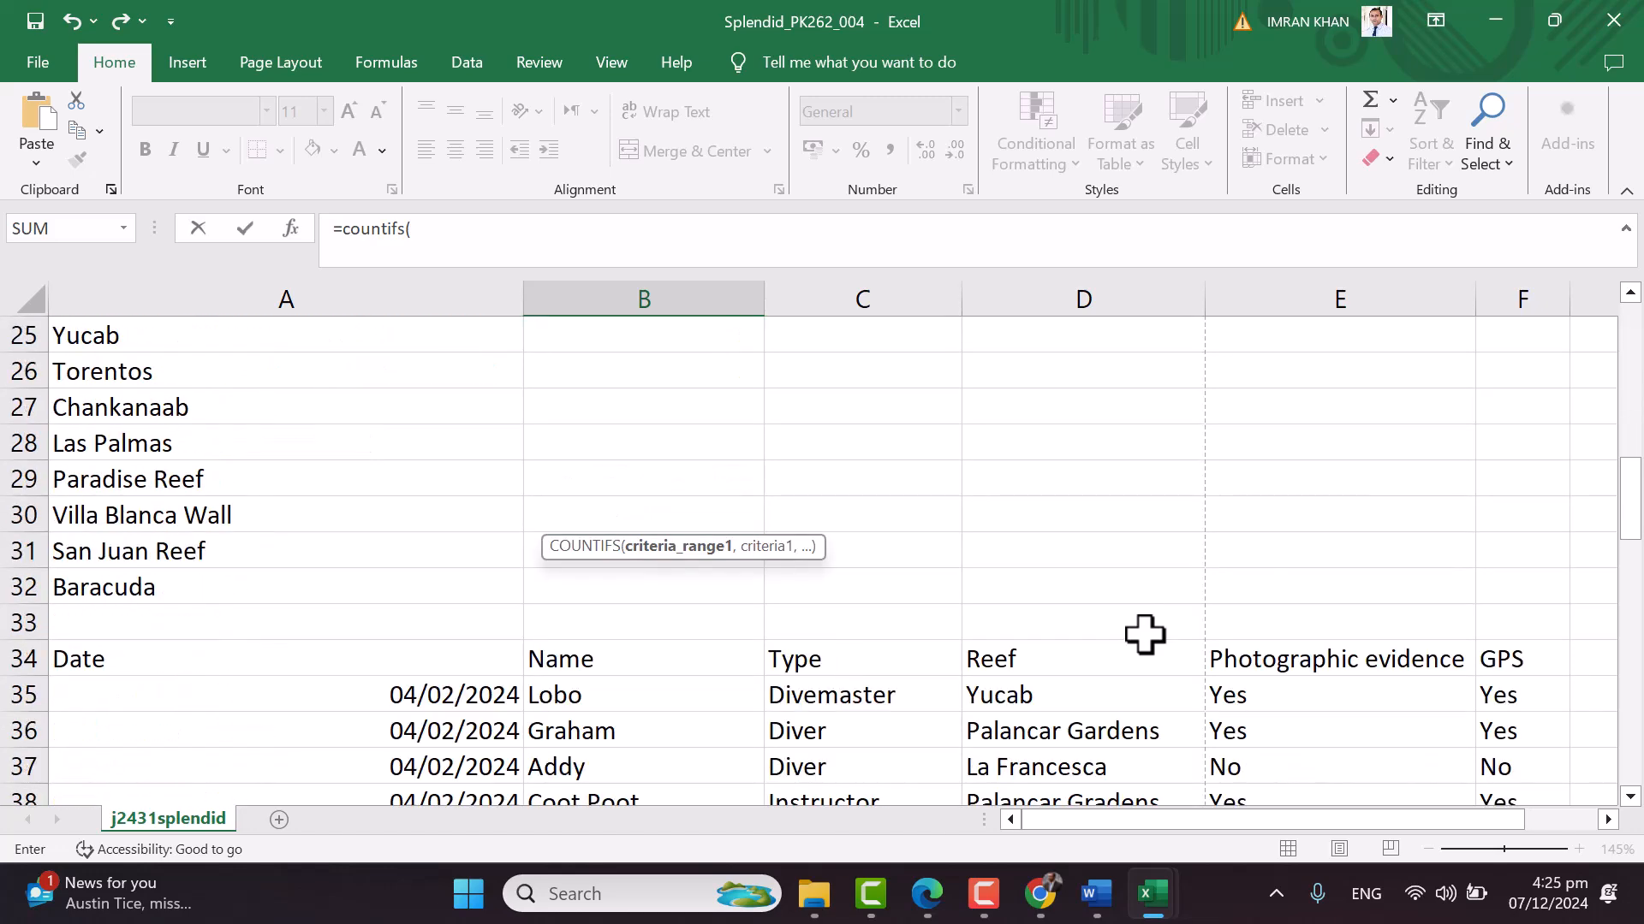
{"action": "left_click", "coordinate": [1023, 695]}
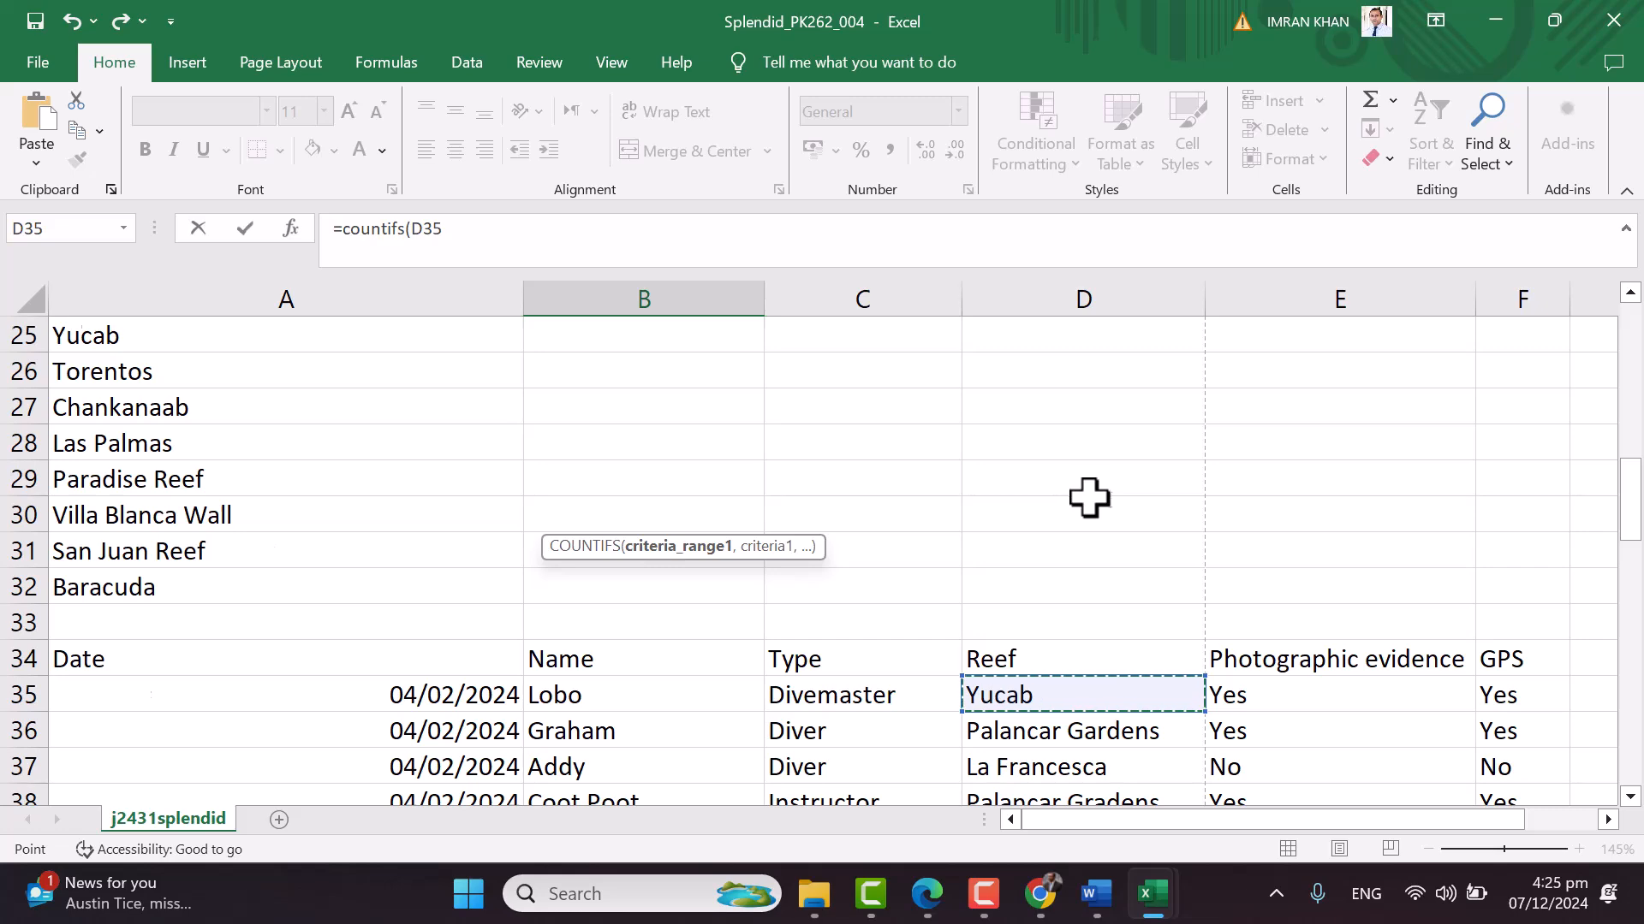
{"action": "scroll", "coordinate": [1086, 497], "scroll_direction": "up", "scroll_amount": 8}
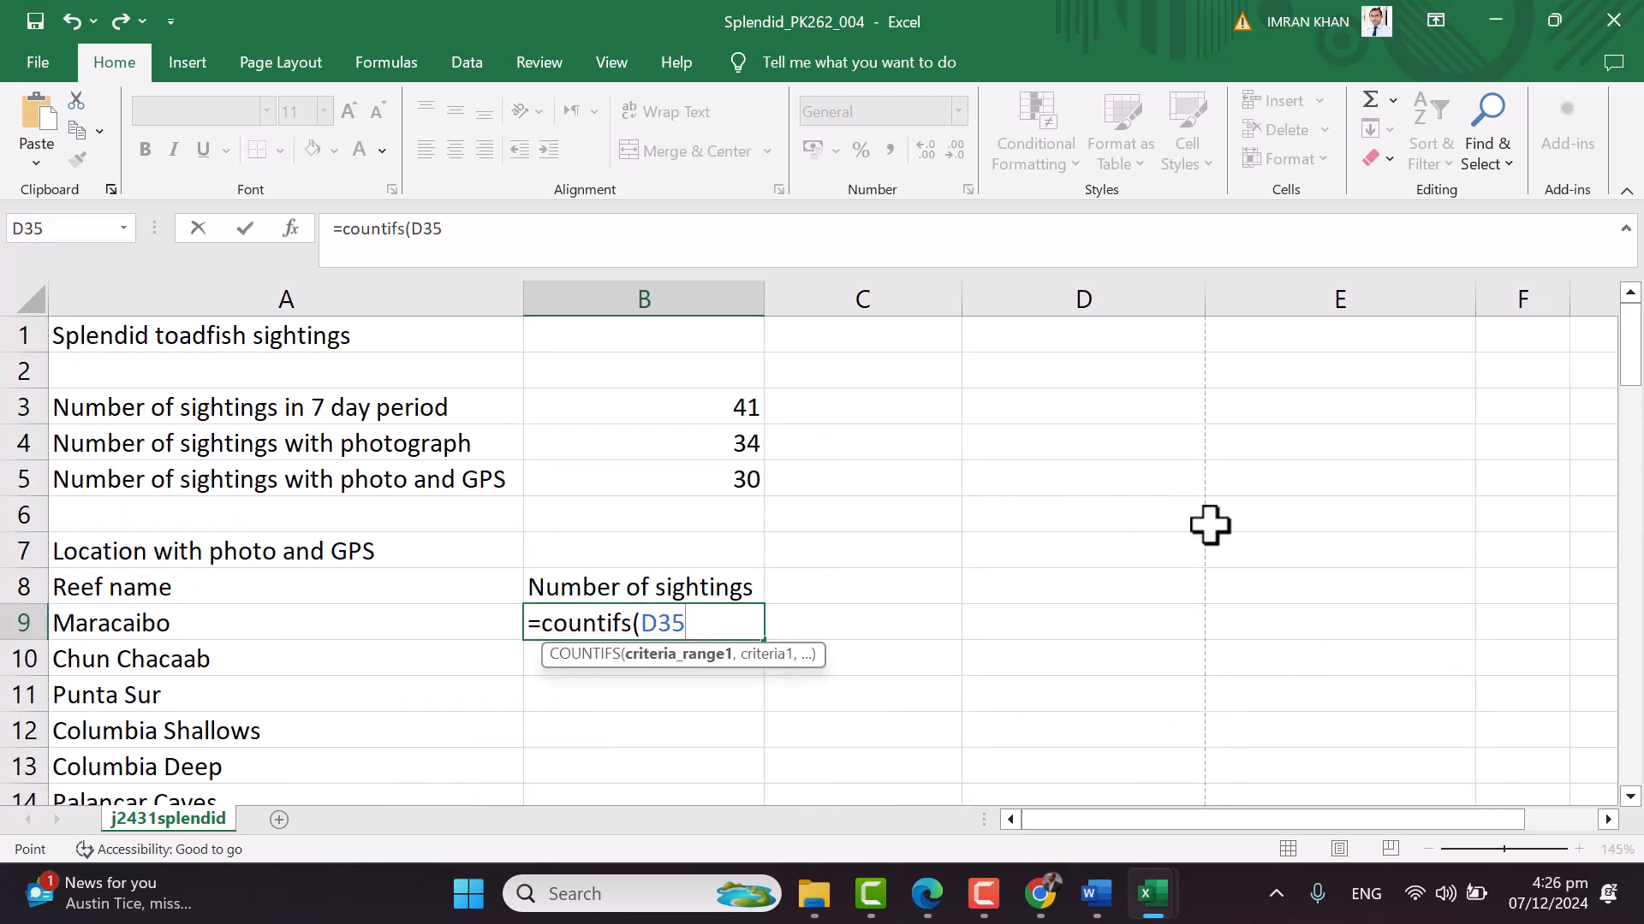
{"action": "key", "text": "F8"}
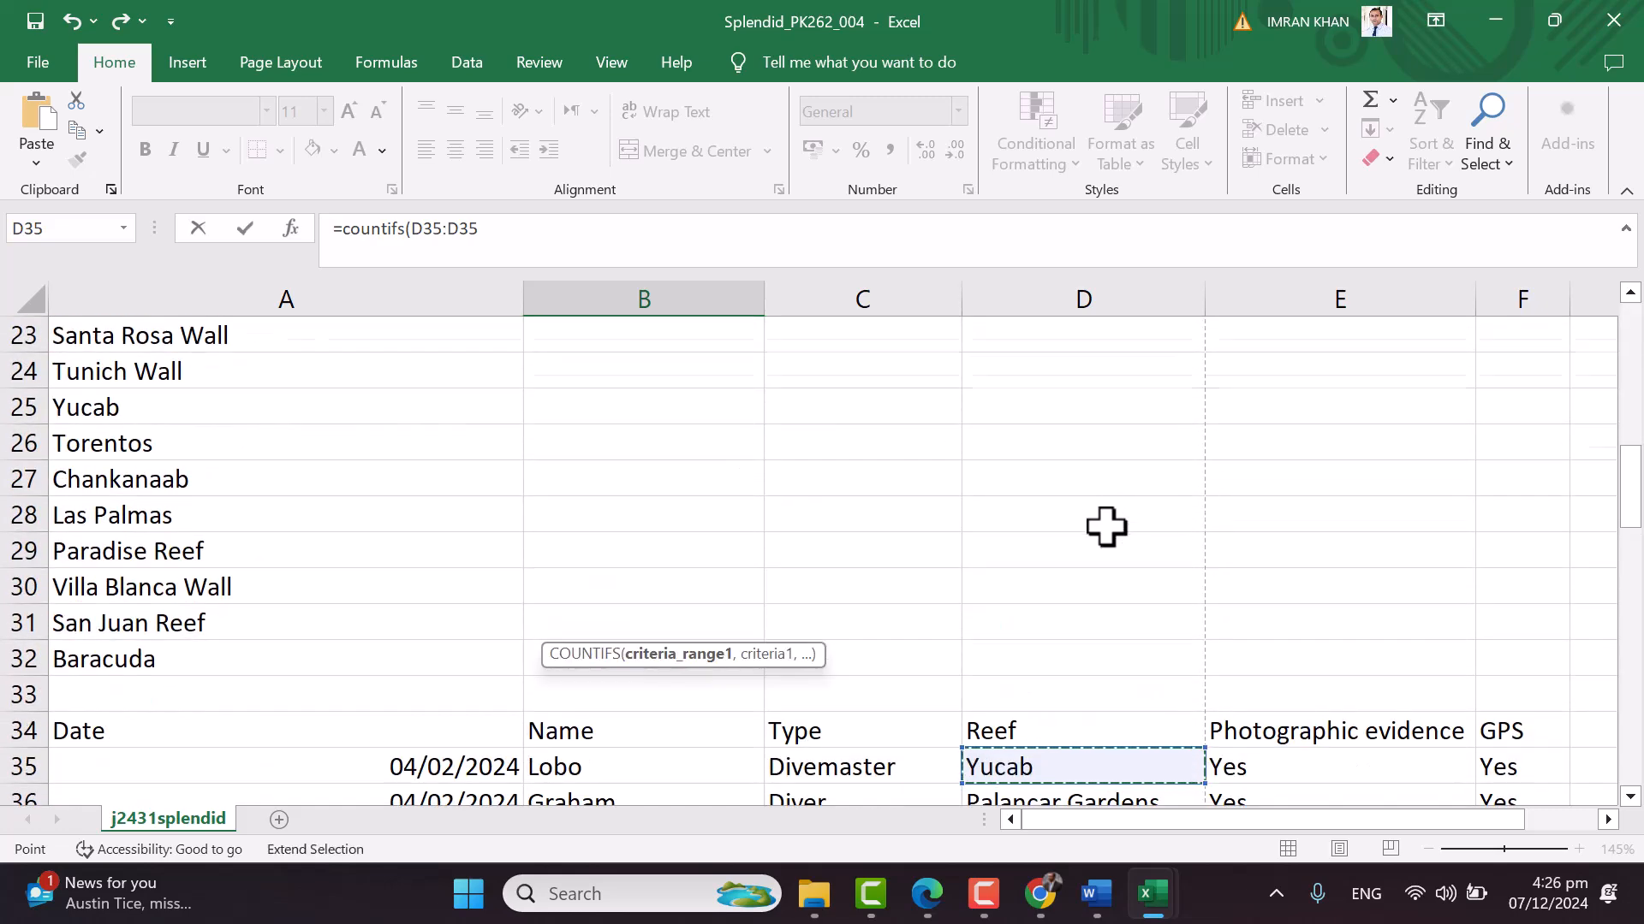
{"action": "scroll", "coordinate": [1104, 525], "scroll_direction": "up", "scroll_amount": 7}
{"action": "key", "text": "BackSpace"}
{"action": "key", "text": "BackSpace"}
{"action": "key", "text": "BackSpace"}
{"action": "type", "text": "d75"}
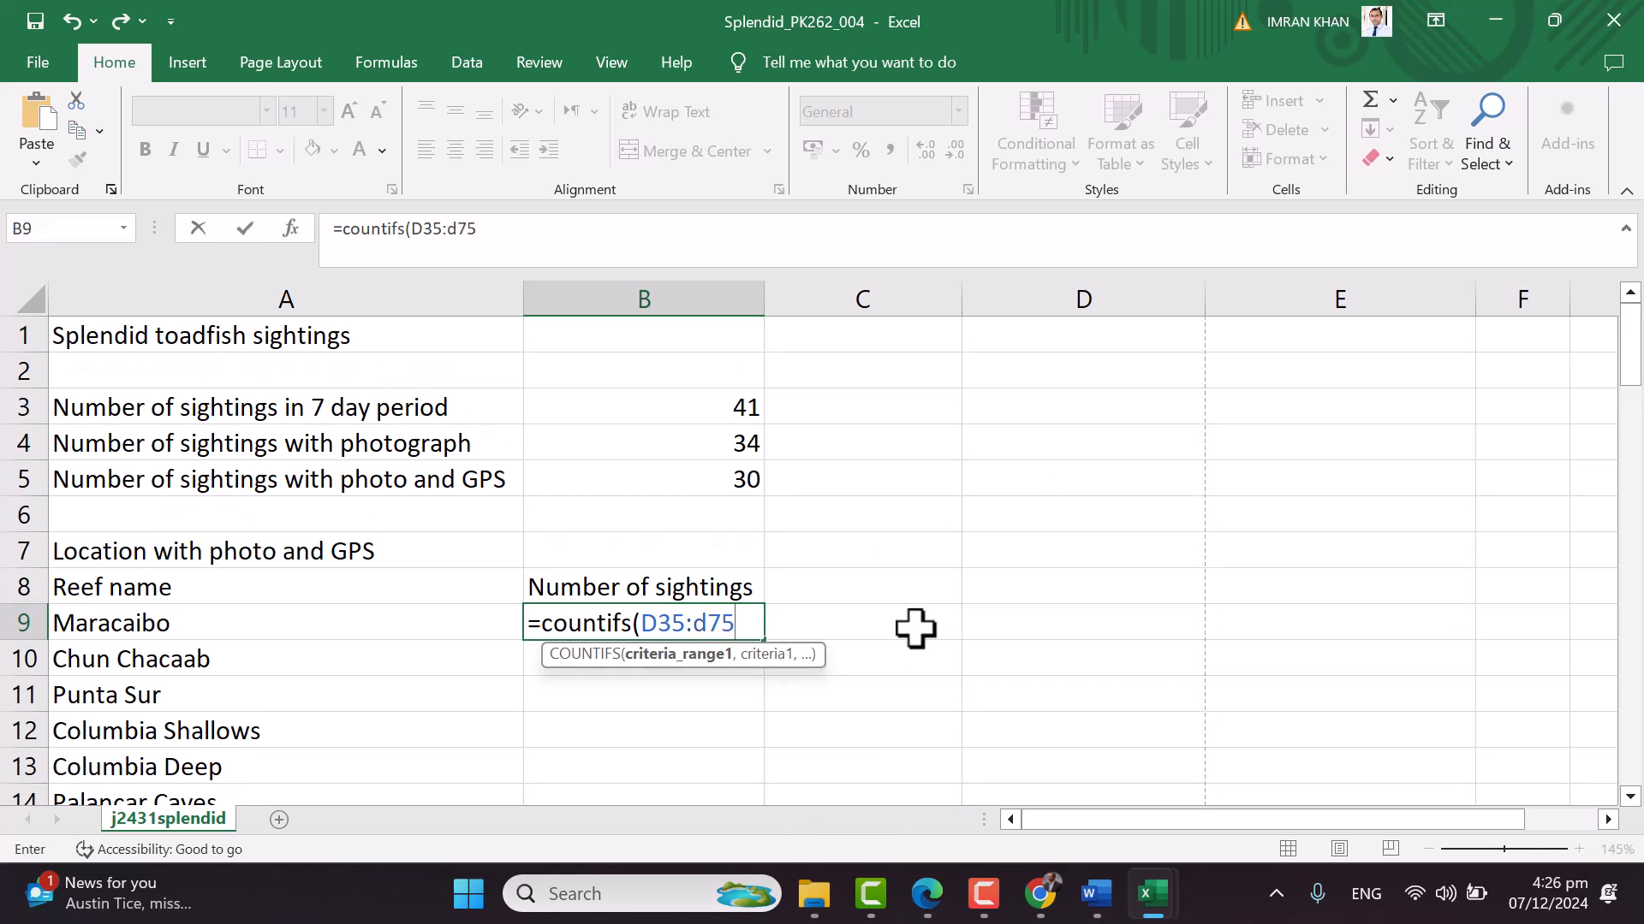
{"action": "type", "text": ","}
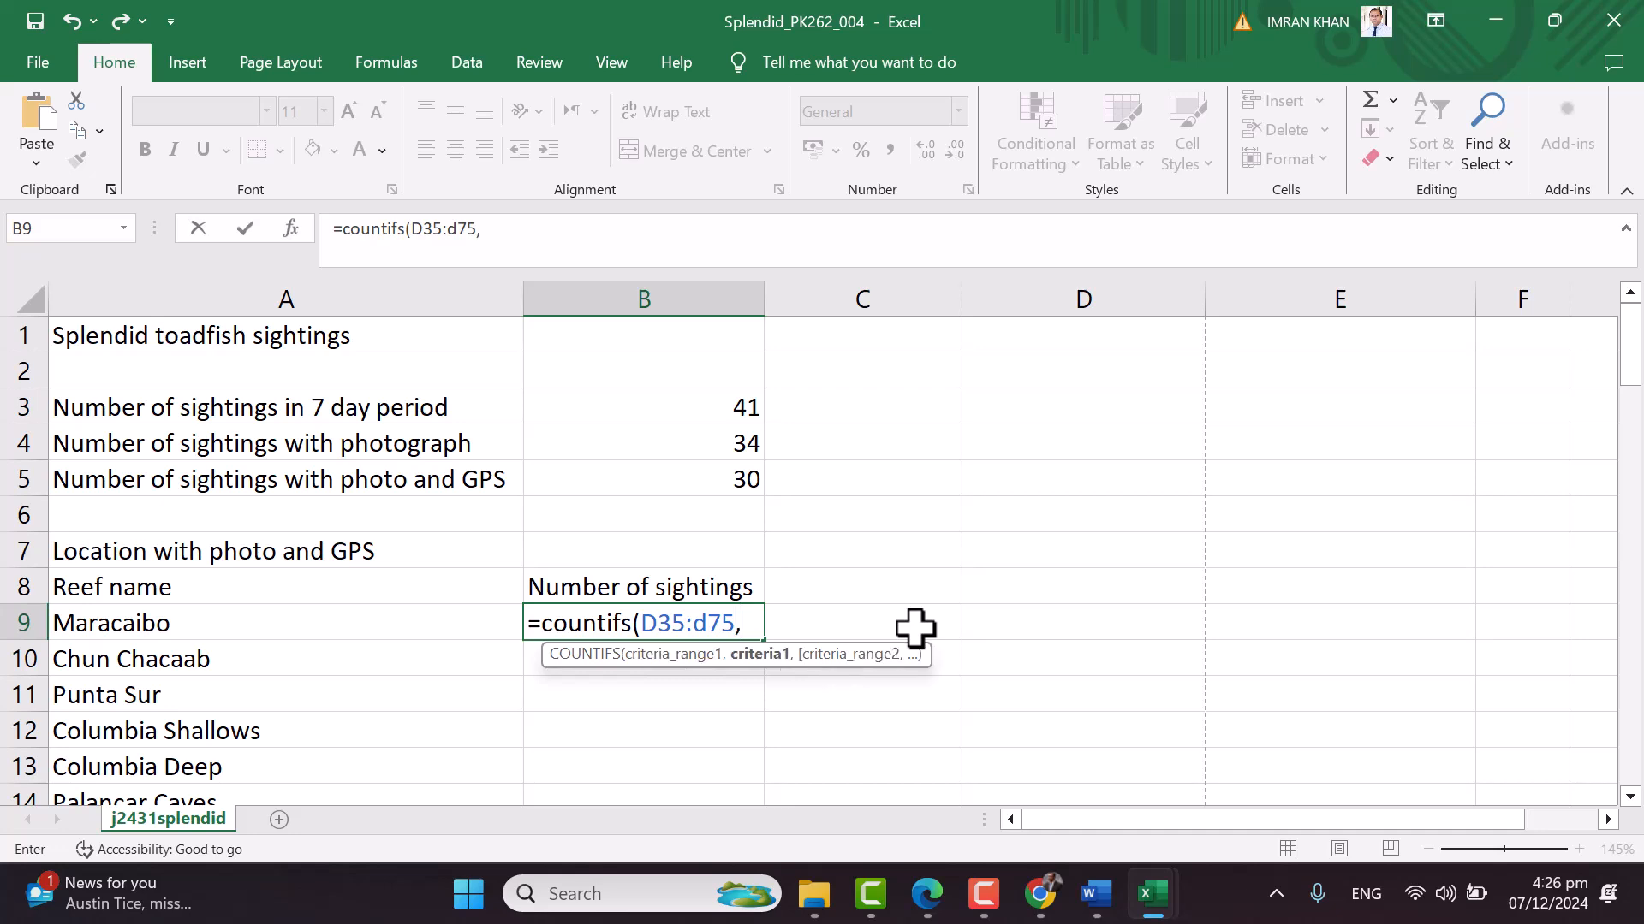
{"action": "left_click", "coordinate": [227, 629]}
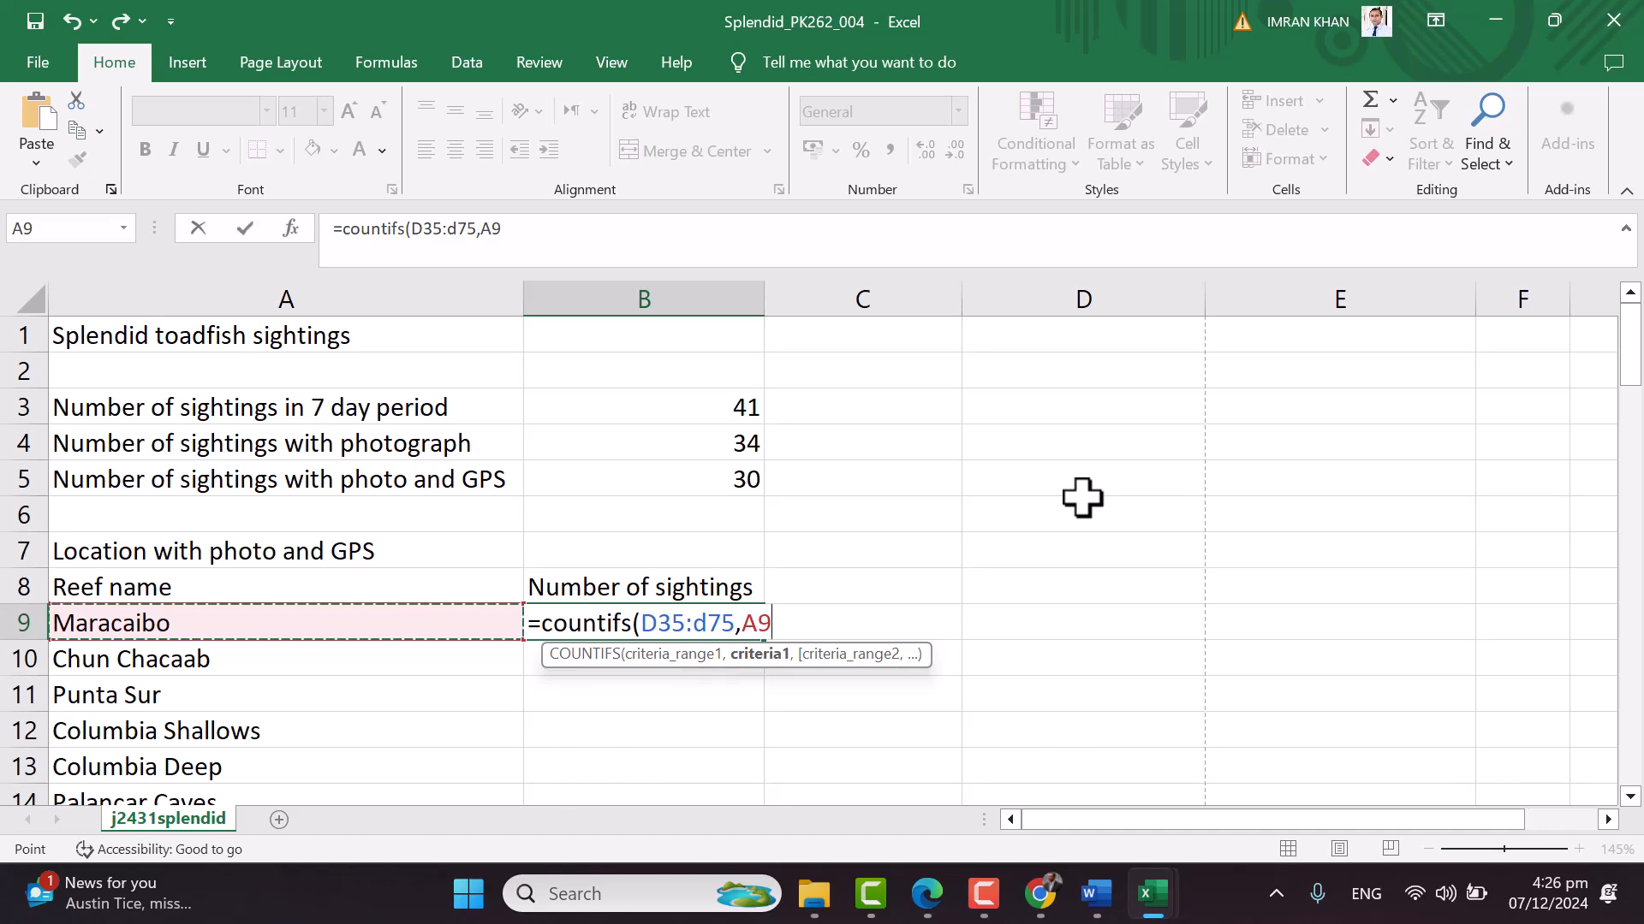
Add criteria E35:E75 "Yes" and F35:F75 "yes" and close the B9 COUNTIFS formula
{"action": "type", "text": ","}
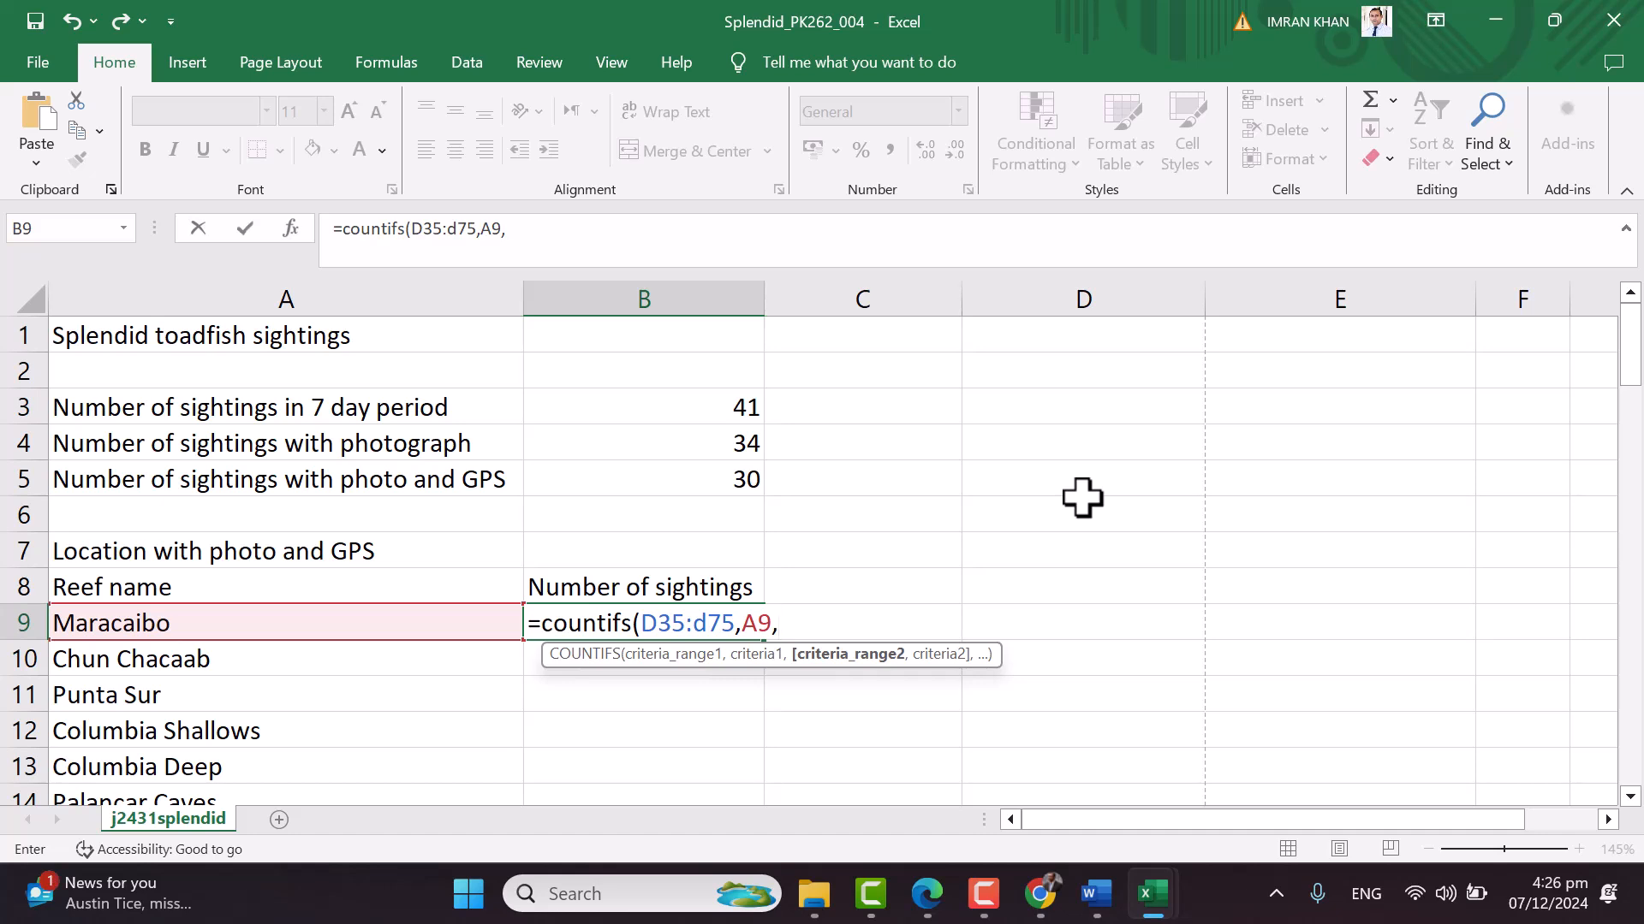
{"action": "type", "text": "e"}
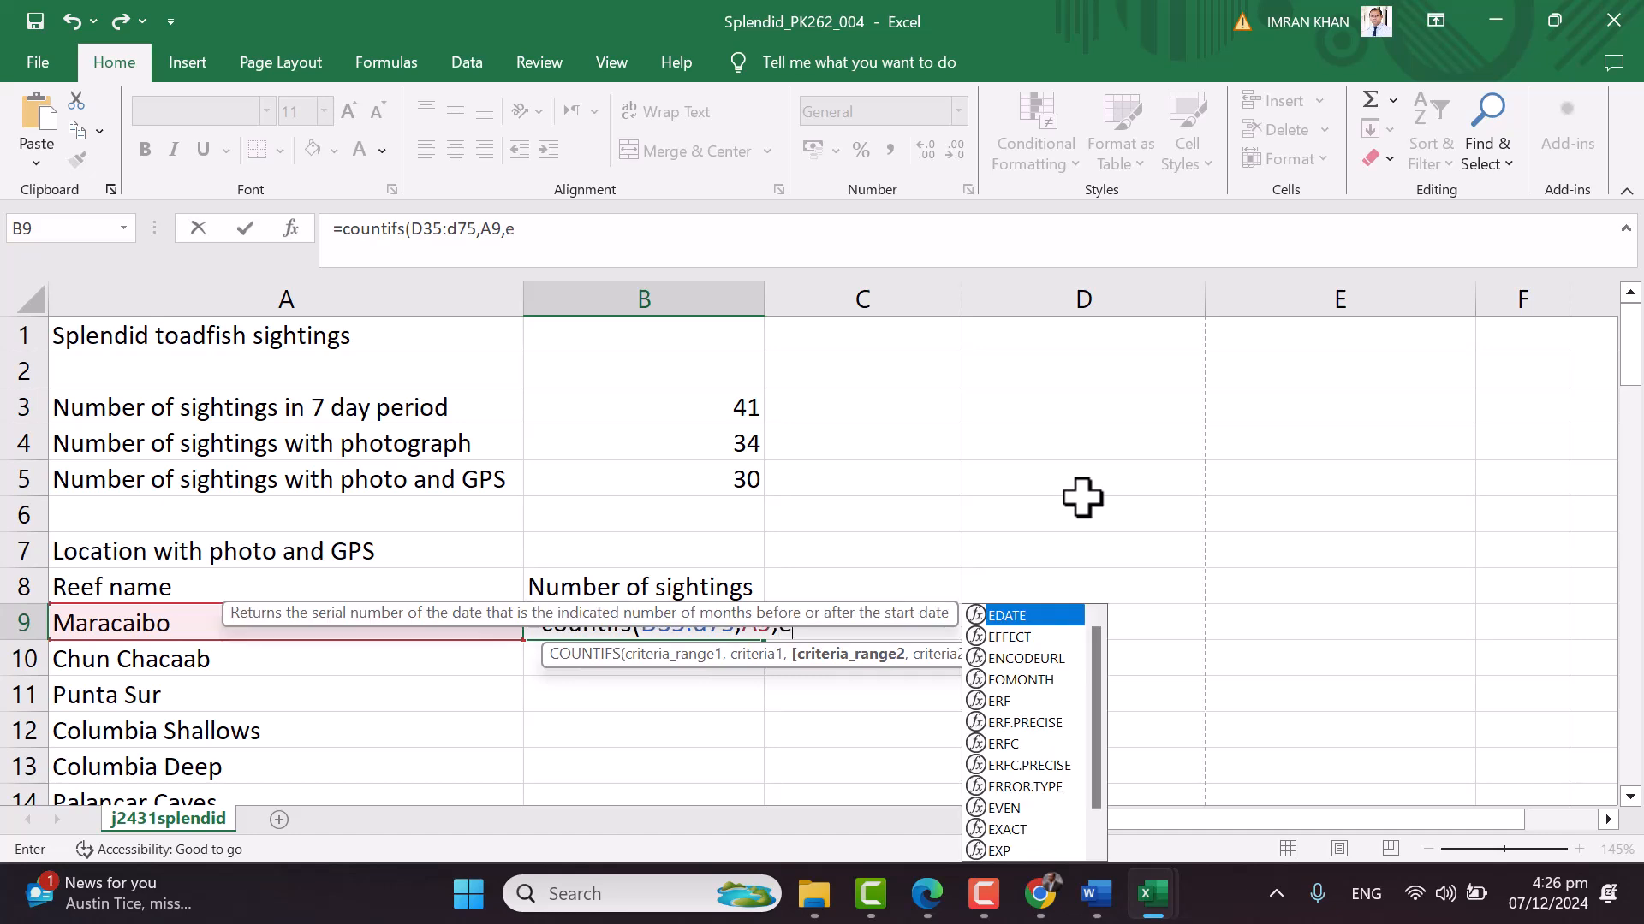
{"action": "type", "text": "35:"}
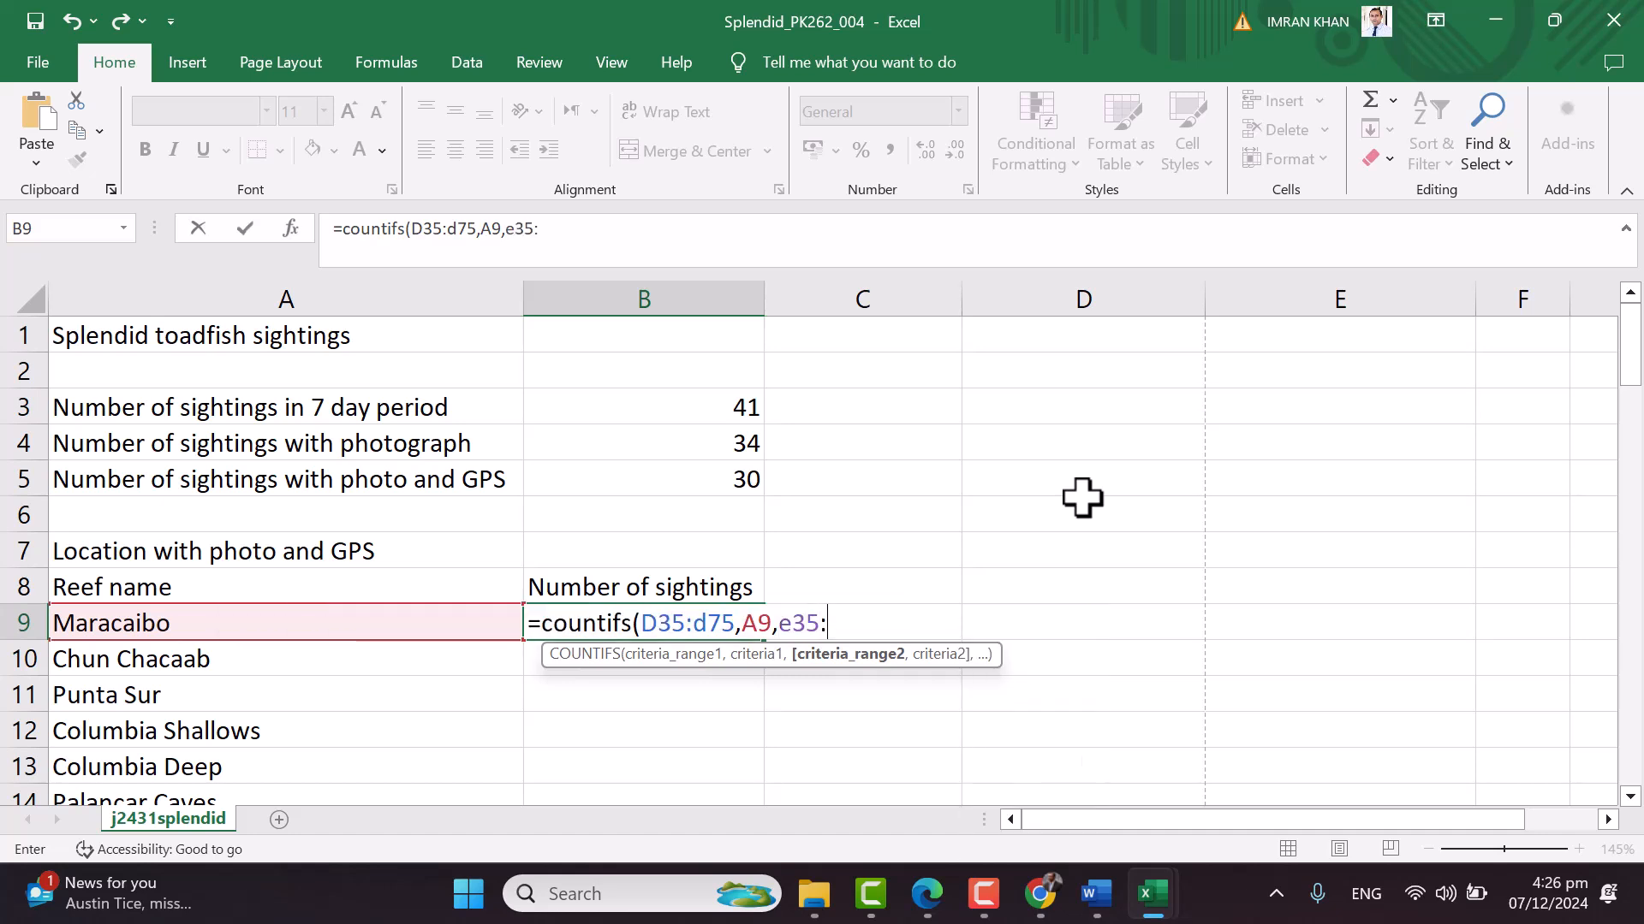
{"action": "type", "text": "e75,\"Yes"}
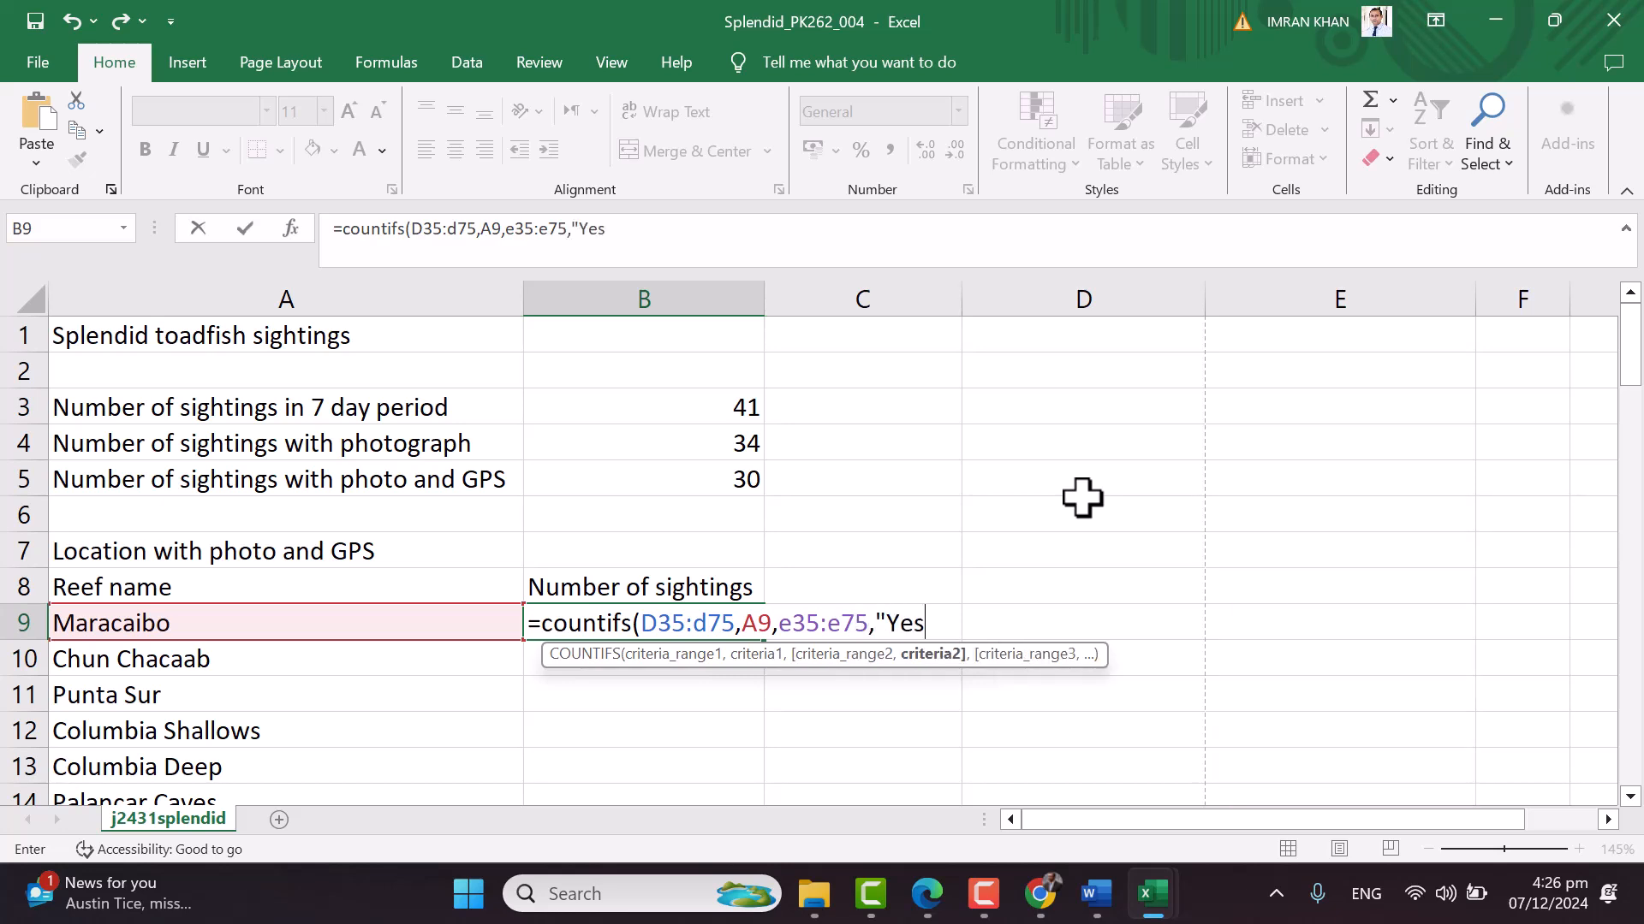
{"action": "type", "text": "\","}
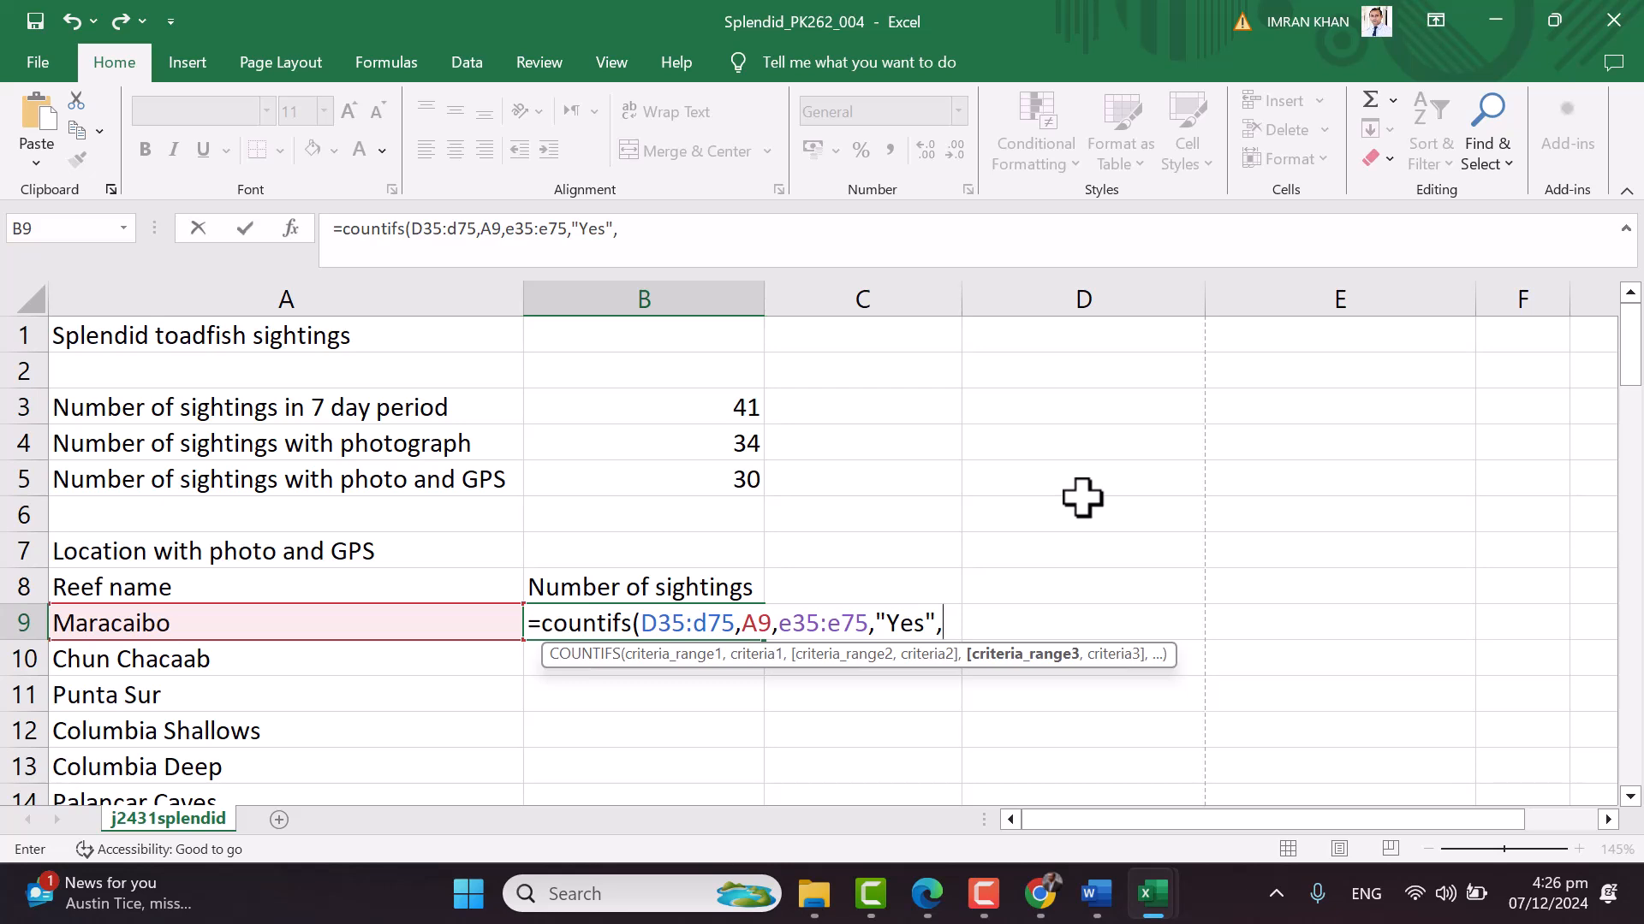
{"action": "type", "text": "f35,"}
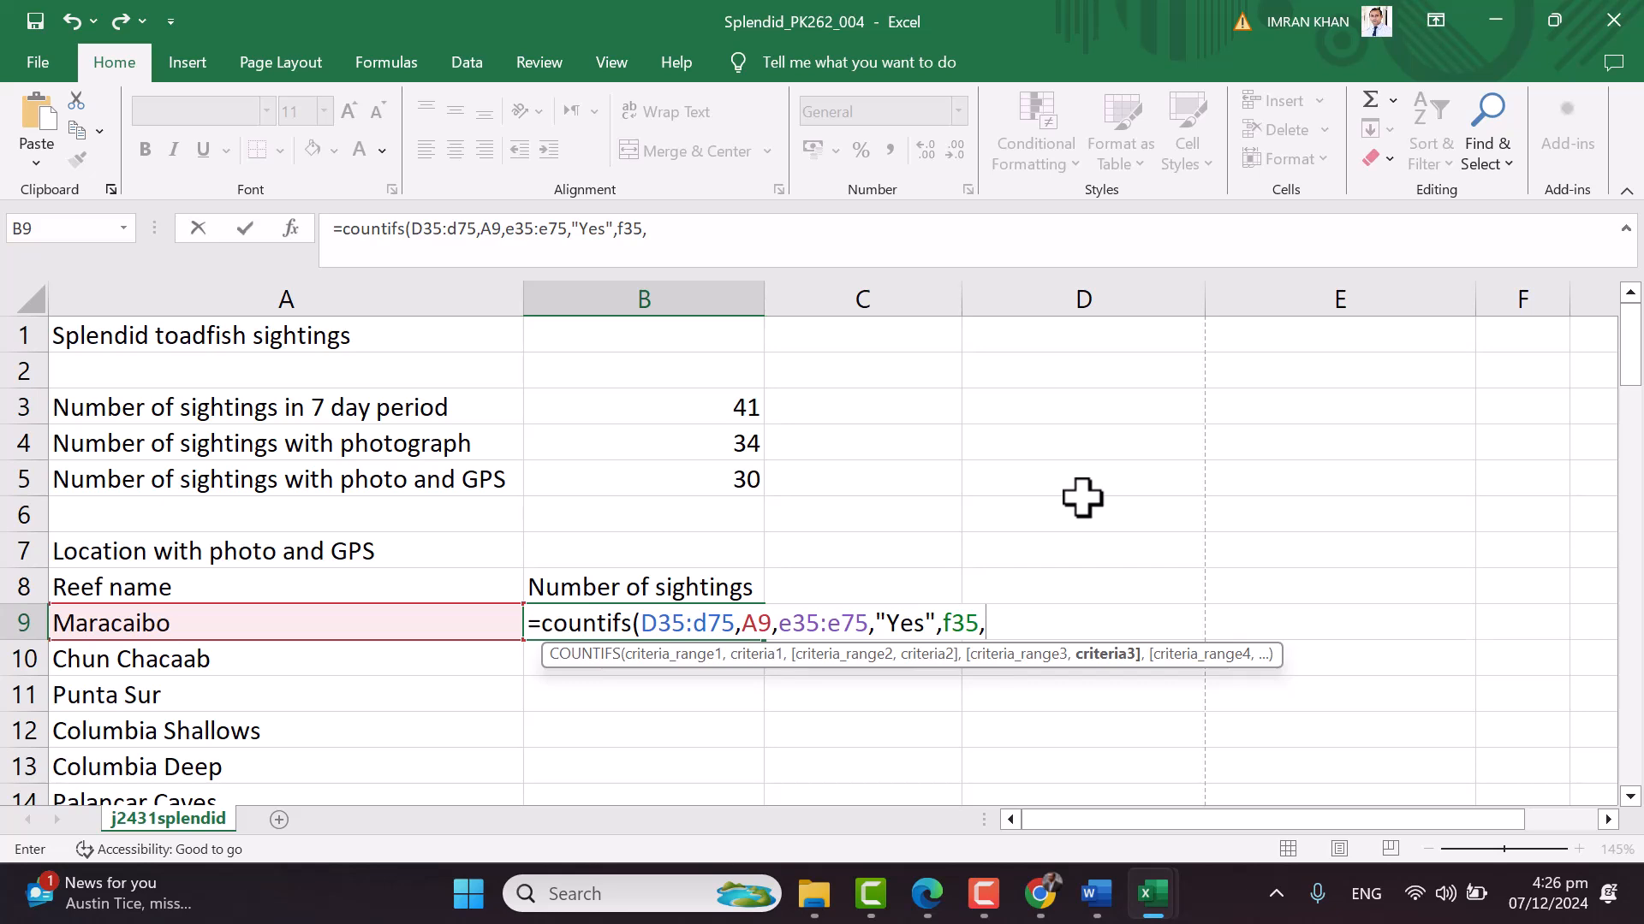
{"action": "key", "text": "BackSpace"}
{"action": "type", "text": ":"}
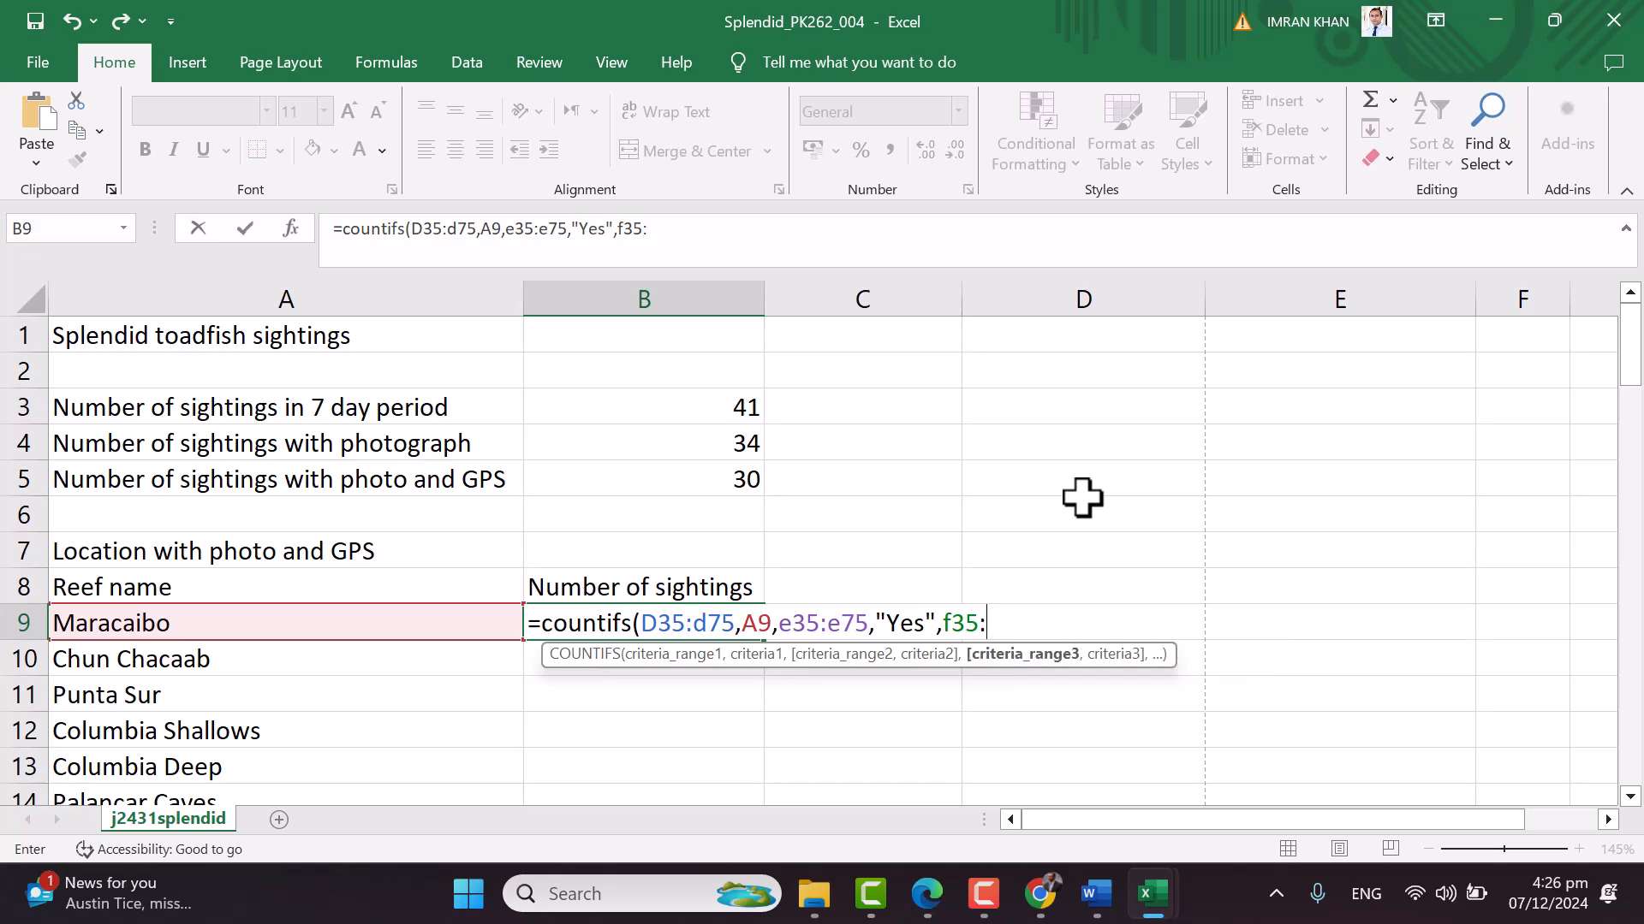
{"action": "type", "text": "f75,\"yes"}
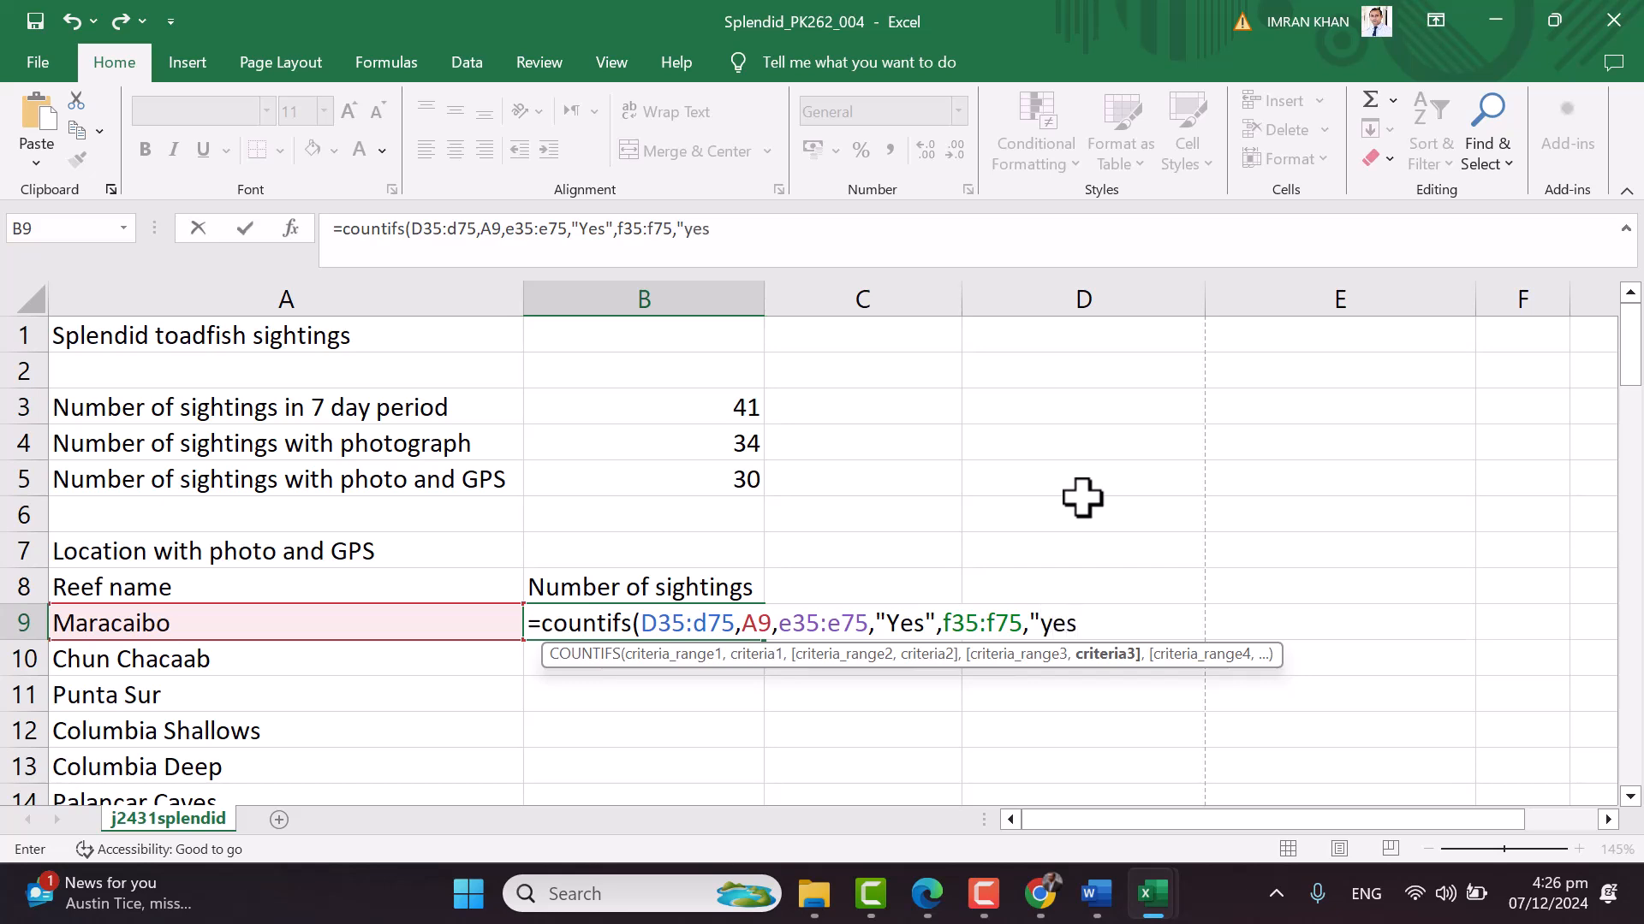
{"action": "type", "text": "\")"}
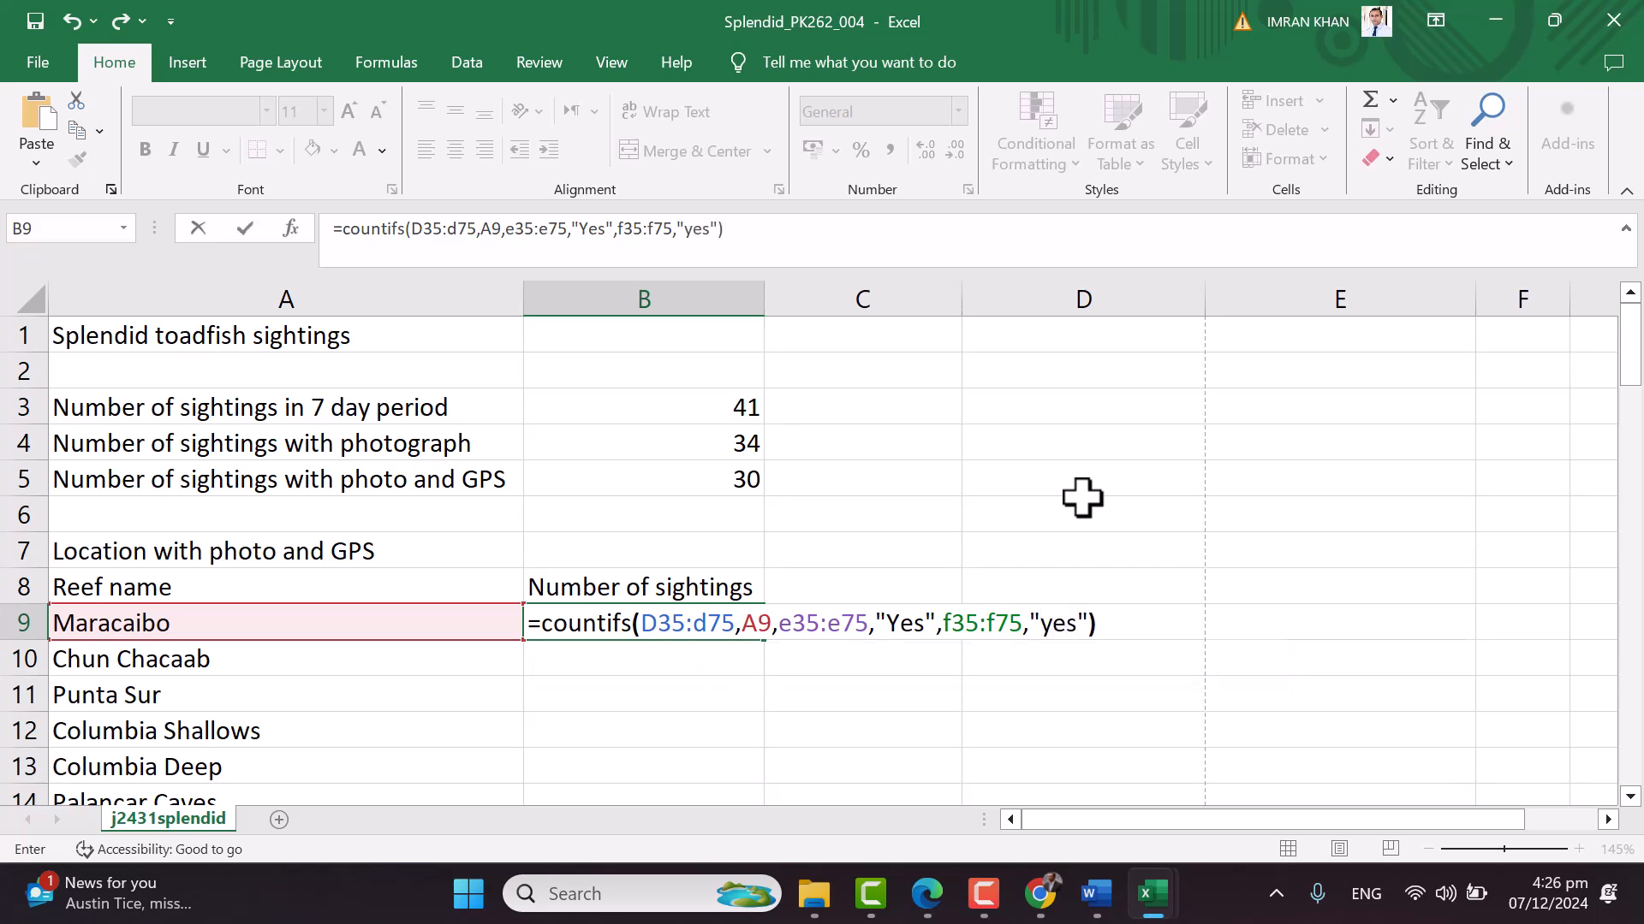
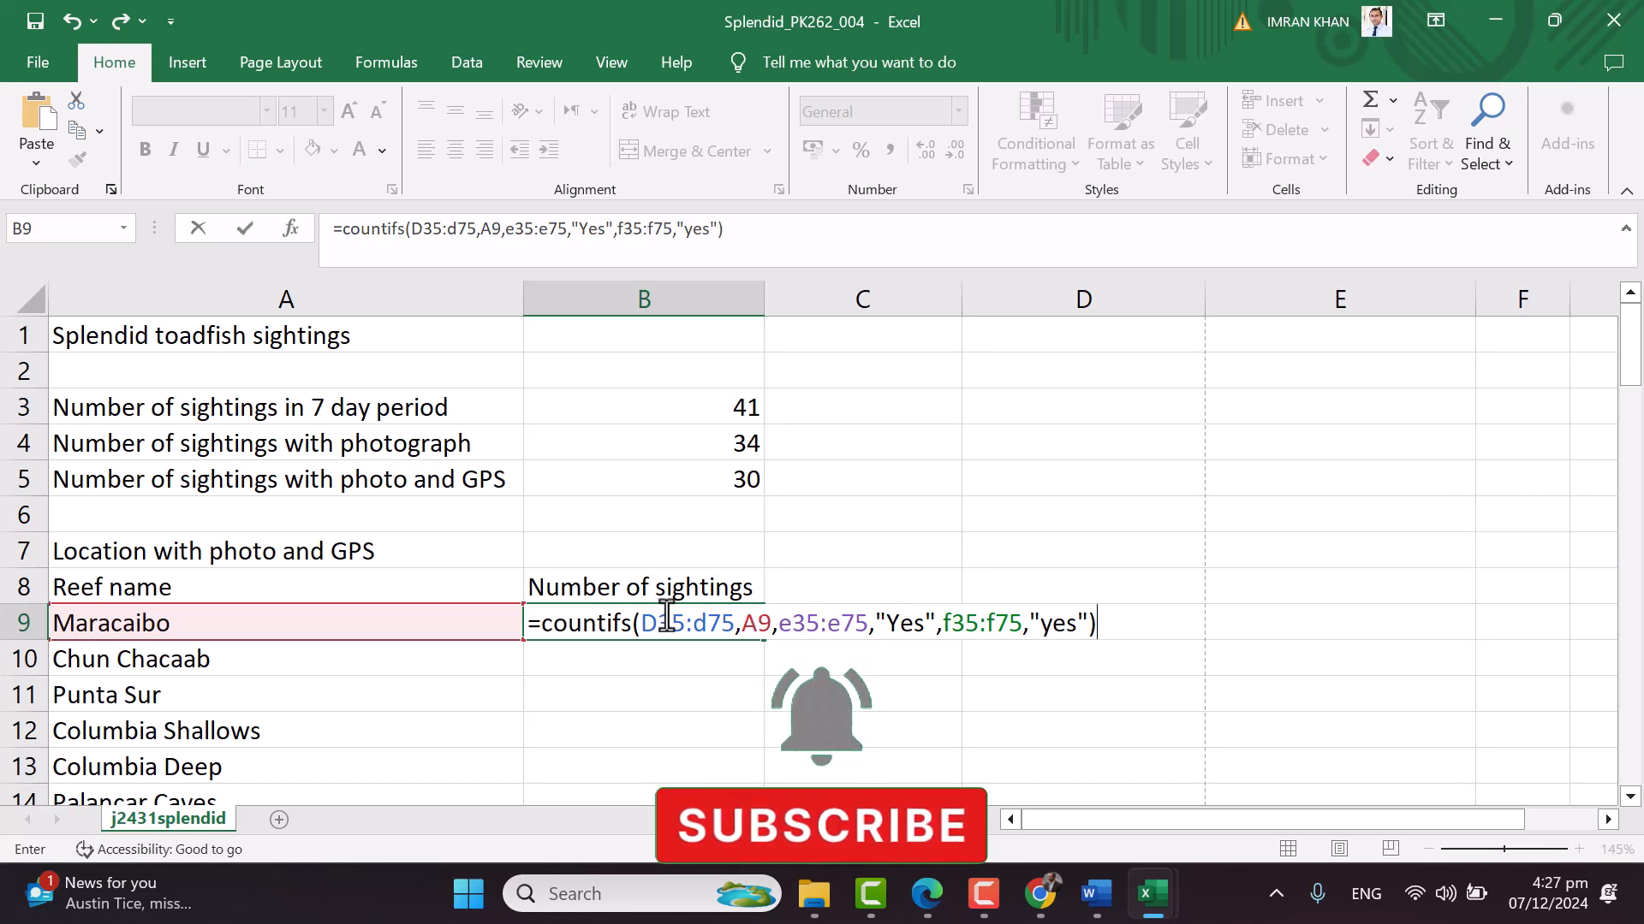
Make the D35:D75, E35:E75 and F35:F75 ranges in B9's COUNTIFS absolute references
{"action": "left_click_drag", "start_coordinate": [643, 622], "coordinate": [737, 626]}
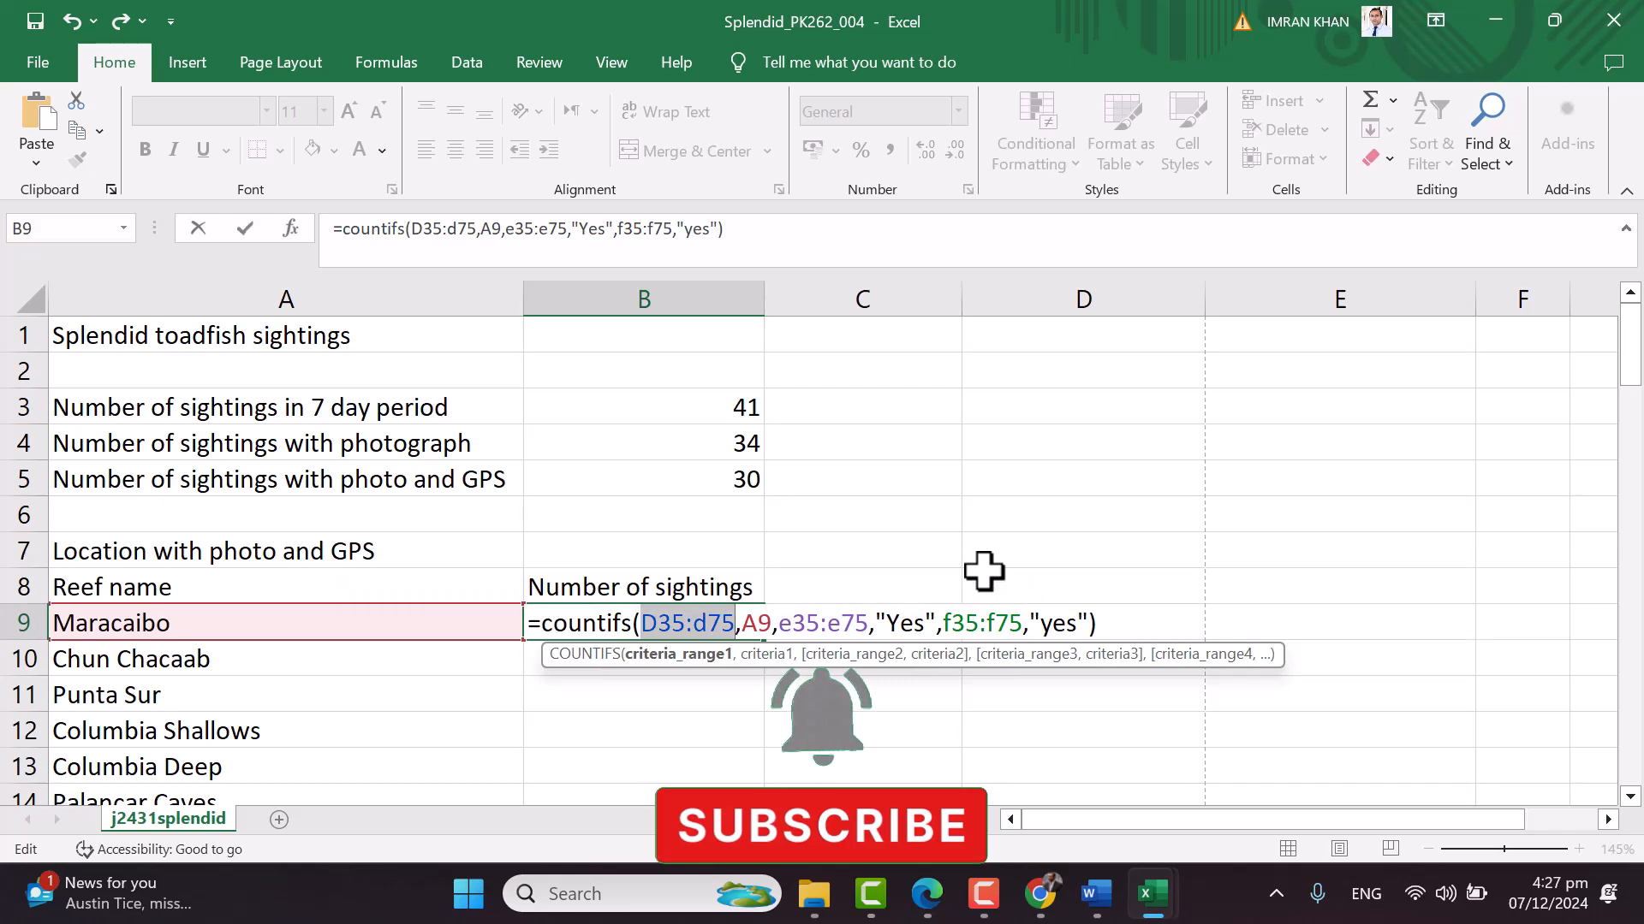
{"action": "key", "text": "F4"}
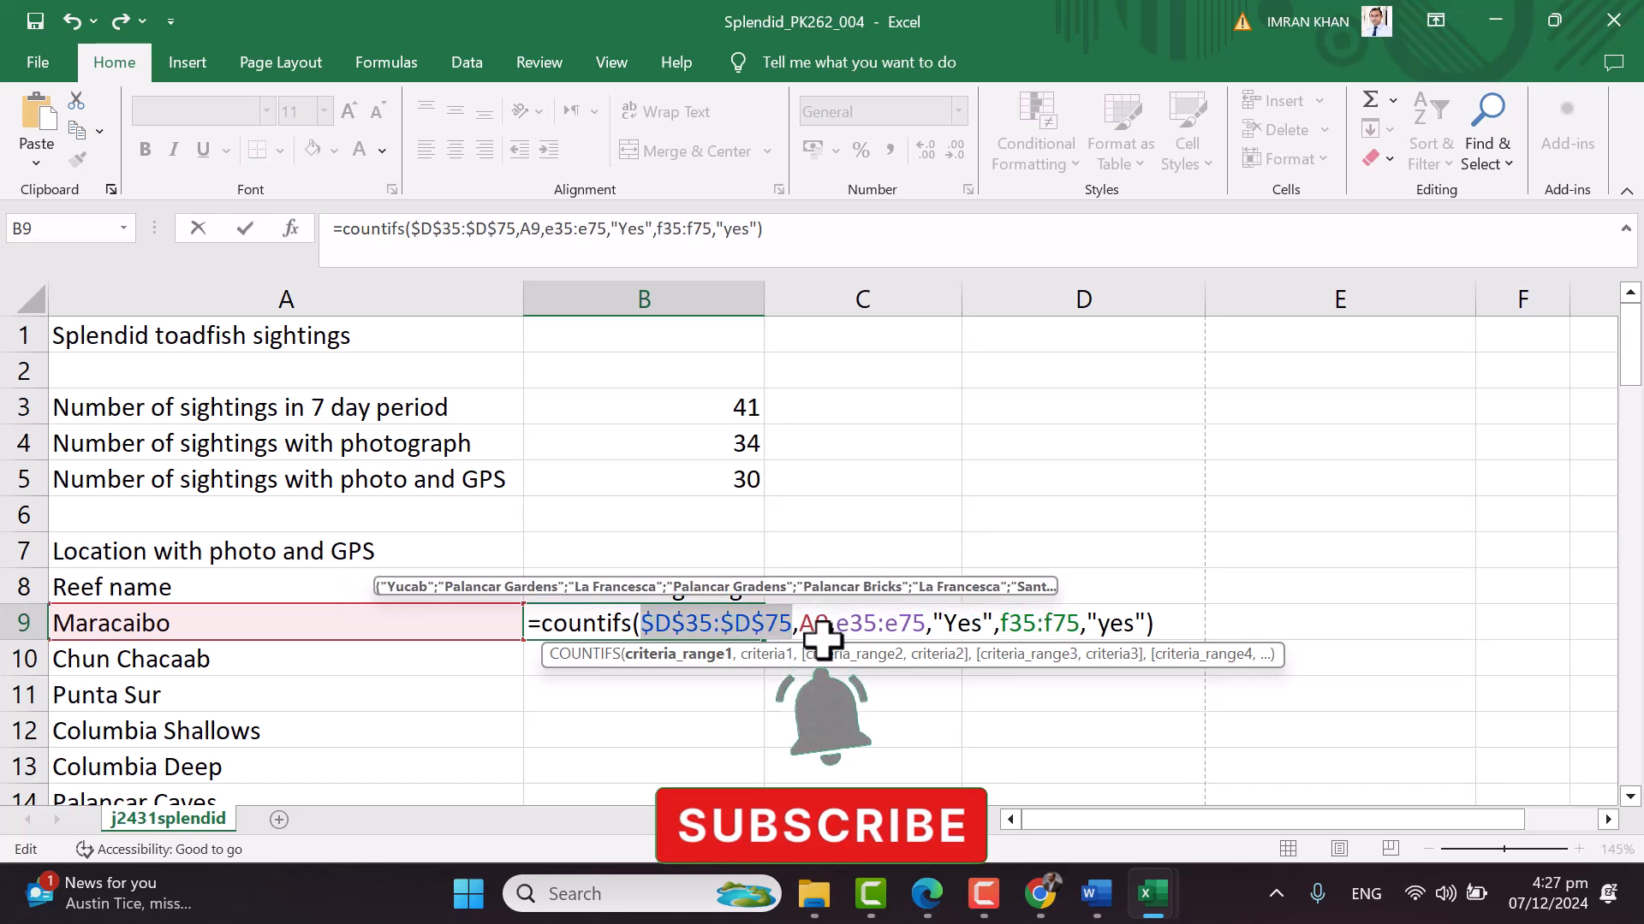
{"action": "left_click_drag", "start_coordinate": [837, 624], "coordinate": [932, 634]}
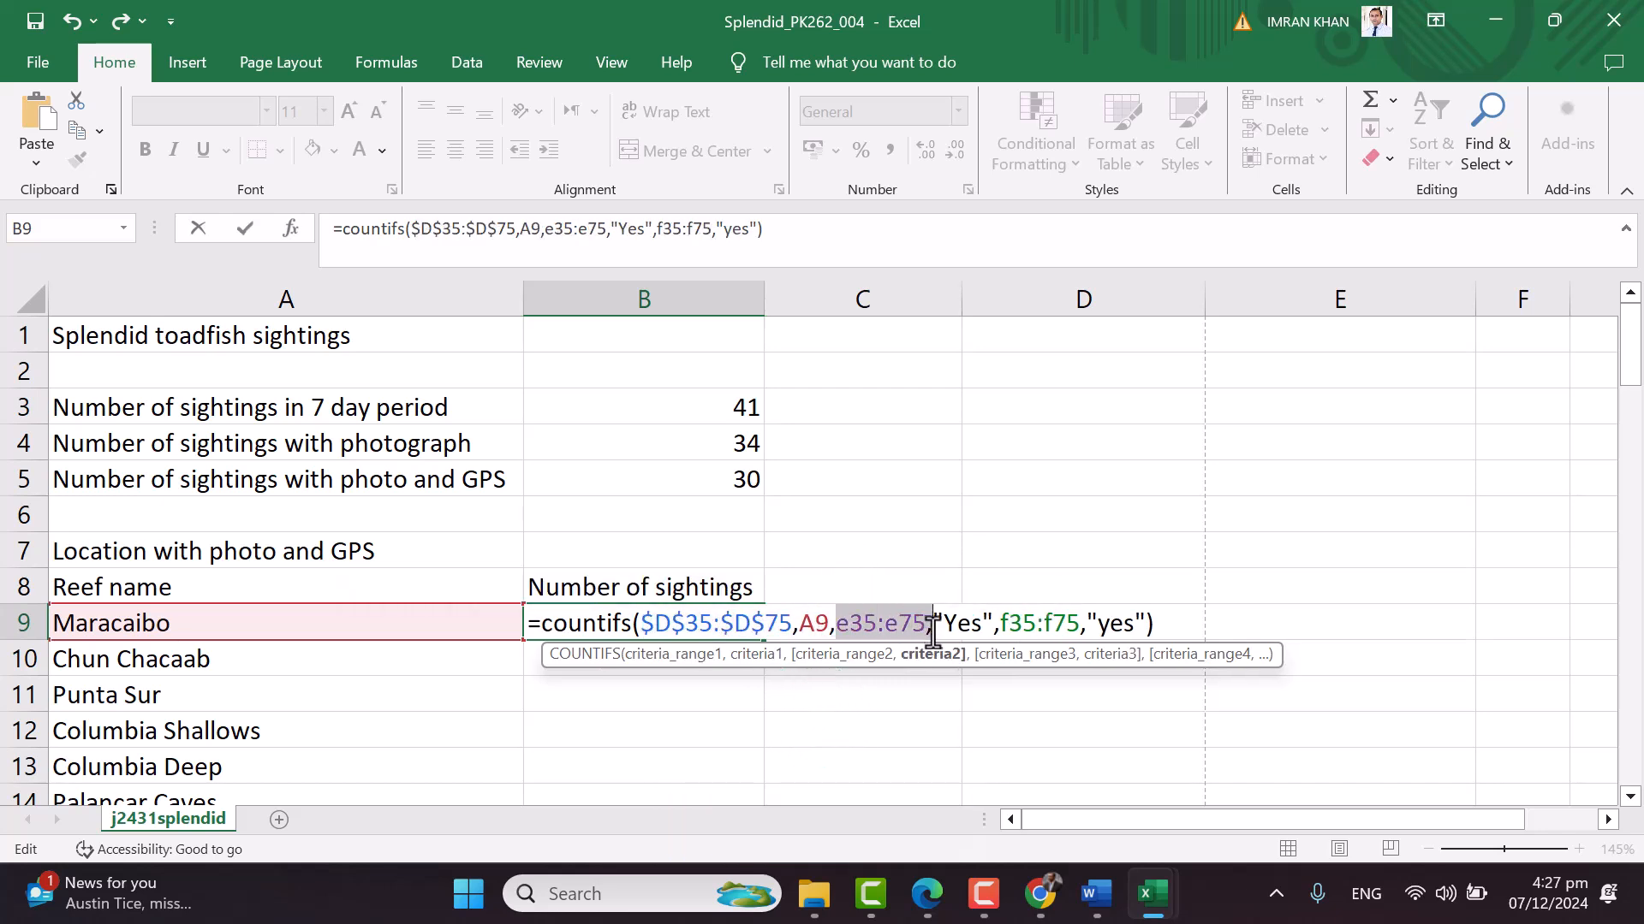
{"action": "key", "text": "Caps_Lock"}
{"action": "left_click", "coordinate": [927, 624]}
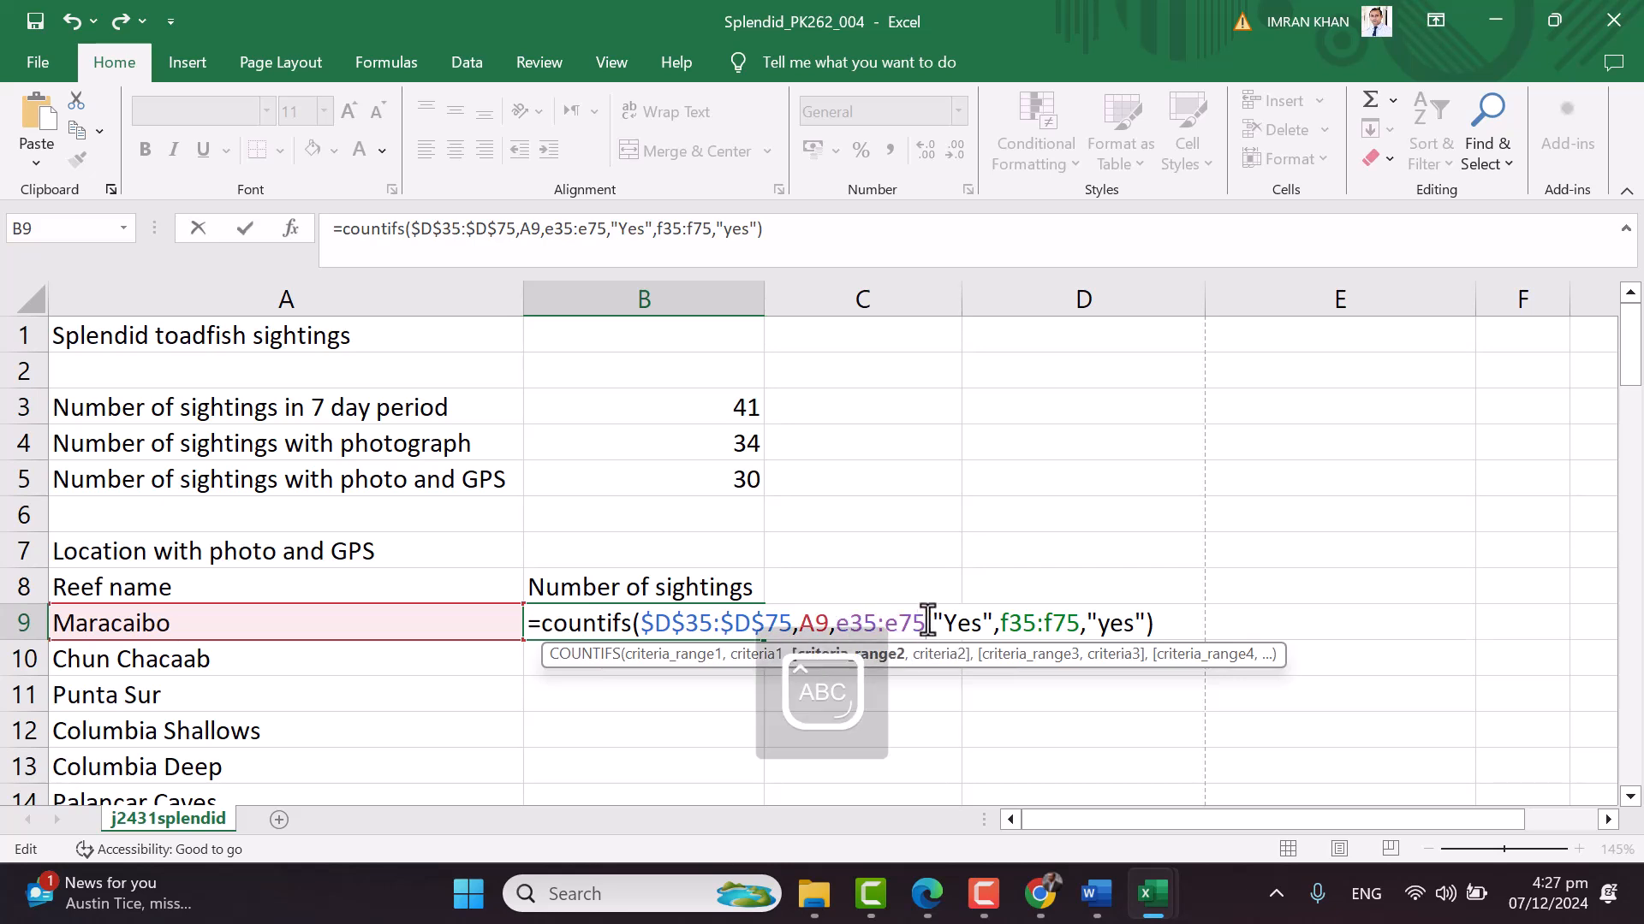
{"action": "left_click_drag", "start_coordinate": [896, 622], "coordinate": [840, 624]}
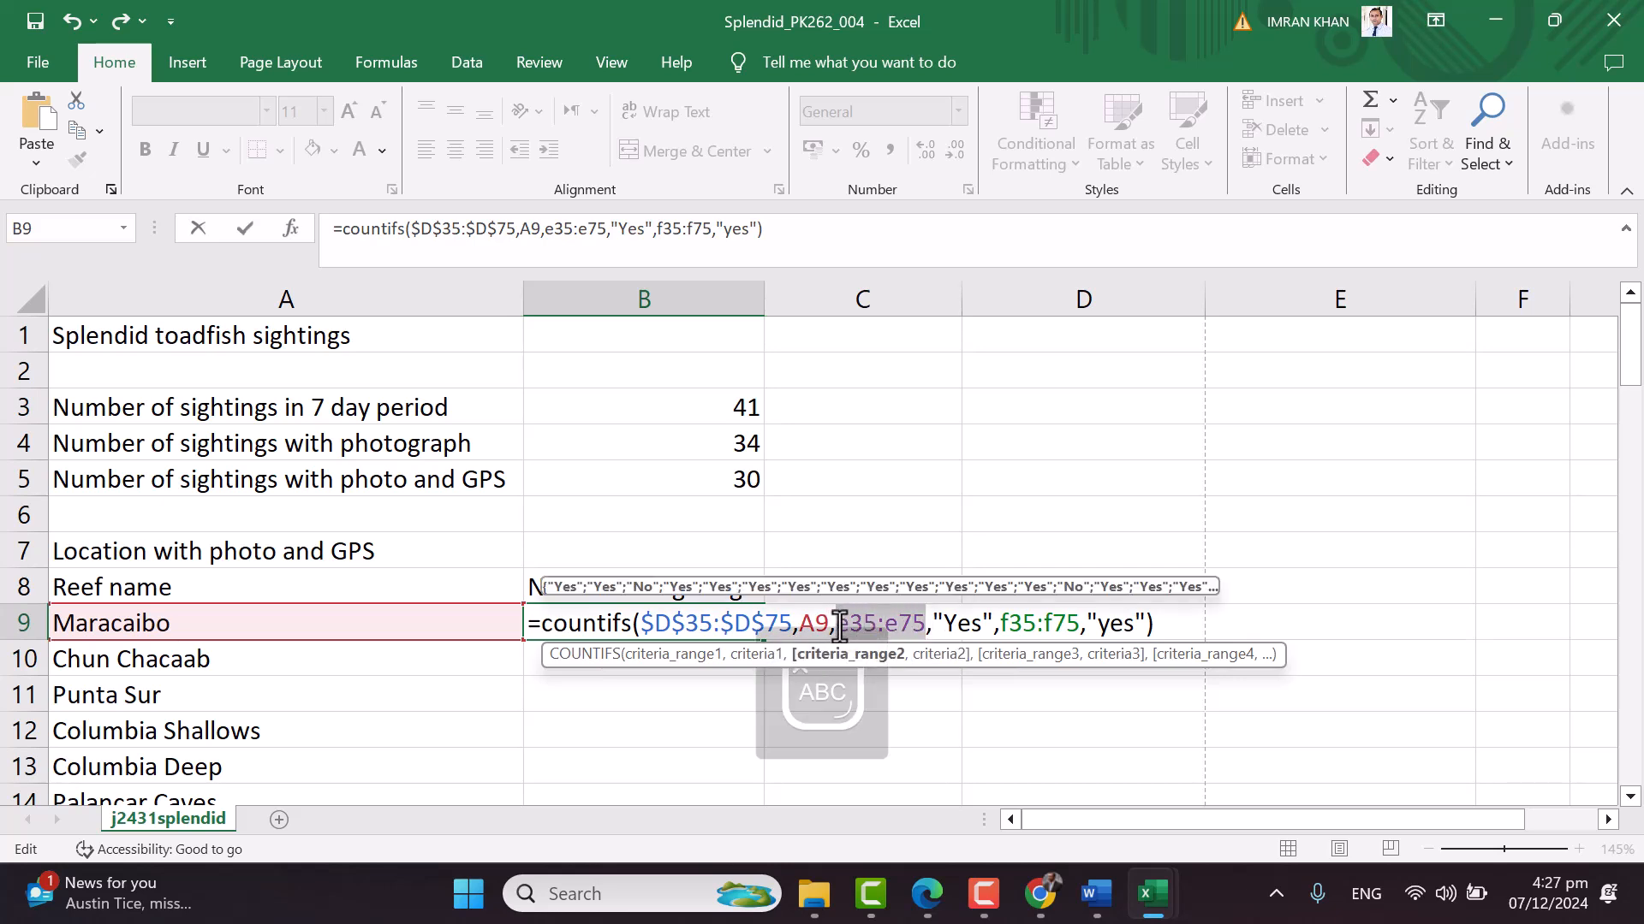
{"action": "key", "text": "F4"}
{"action": "mouse_move", "coordinate": [1055, 623]}
{"action": "left_mouse_down"}
{"action": "mouse_move", "coordinate": [1137, 623]}
{"action": "mouse_move", "coordinate": [1076, 621]}
{"action": "left_mouse_up"}
{"action": "key", "text": "Caps_Lock"}
{"action": "left_click", "coordinate": [1132, 634]}
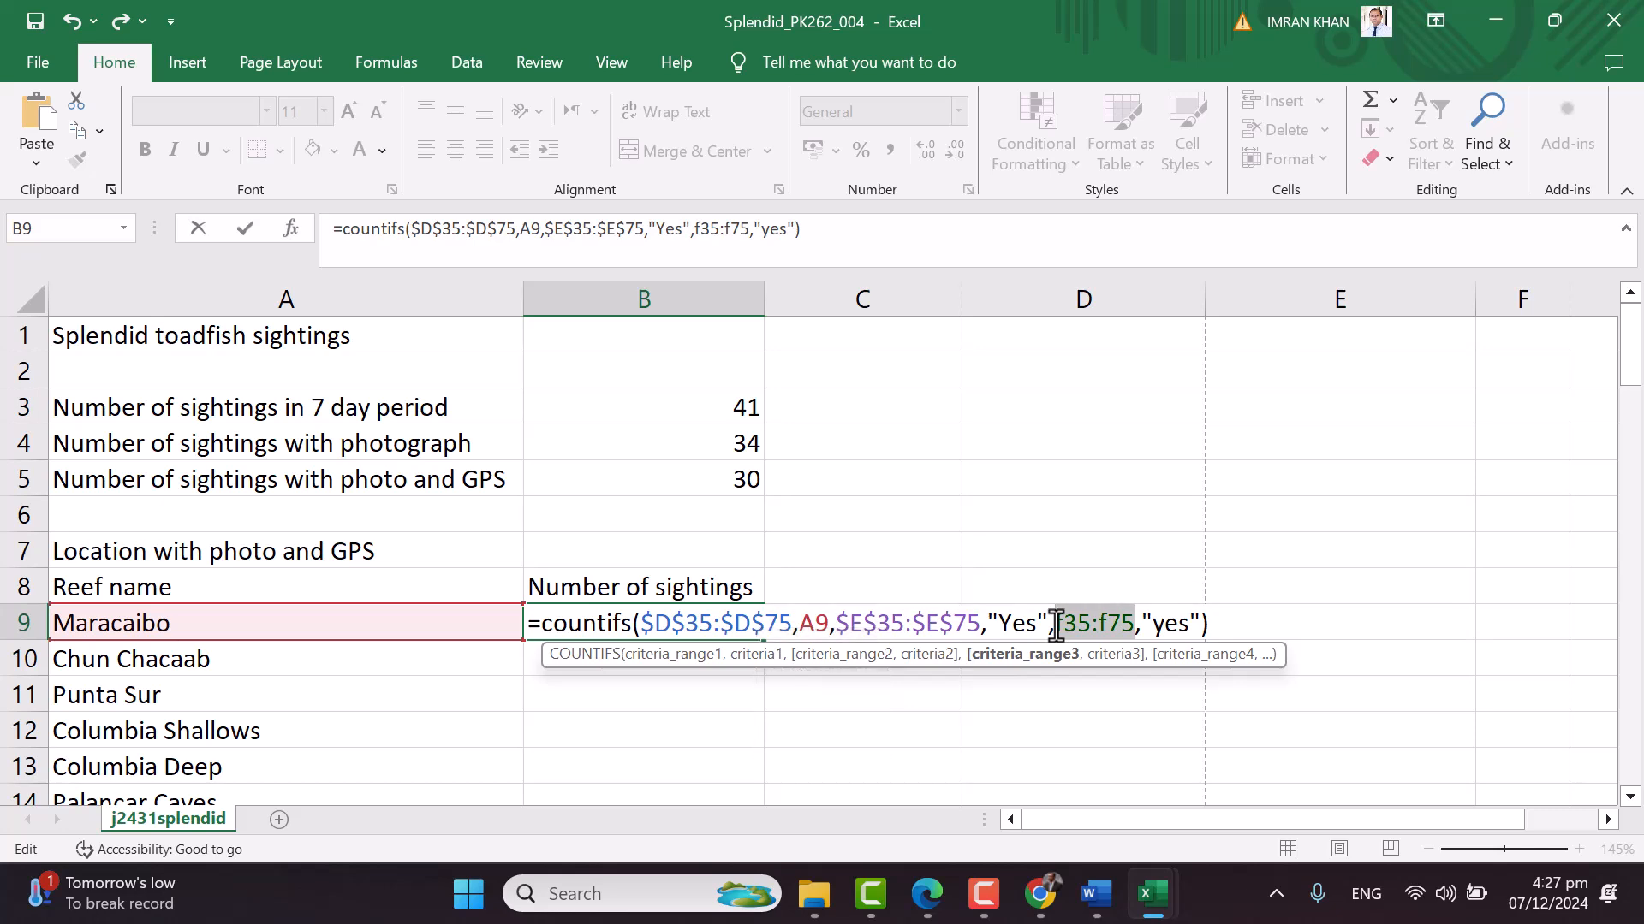
{"action": "key", "text": "F4"}
Capitalise the final criterion to "Yes" and commit B9's formula, giving 1 for Maracaibo
{"action": "left_click", "coordinate": [794, 623]}
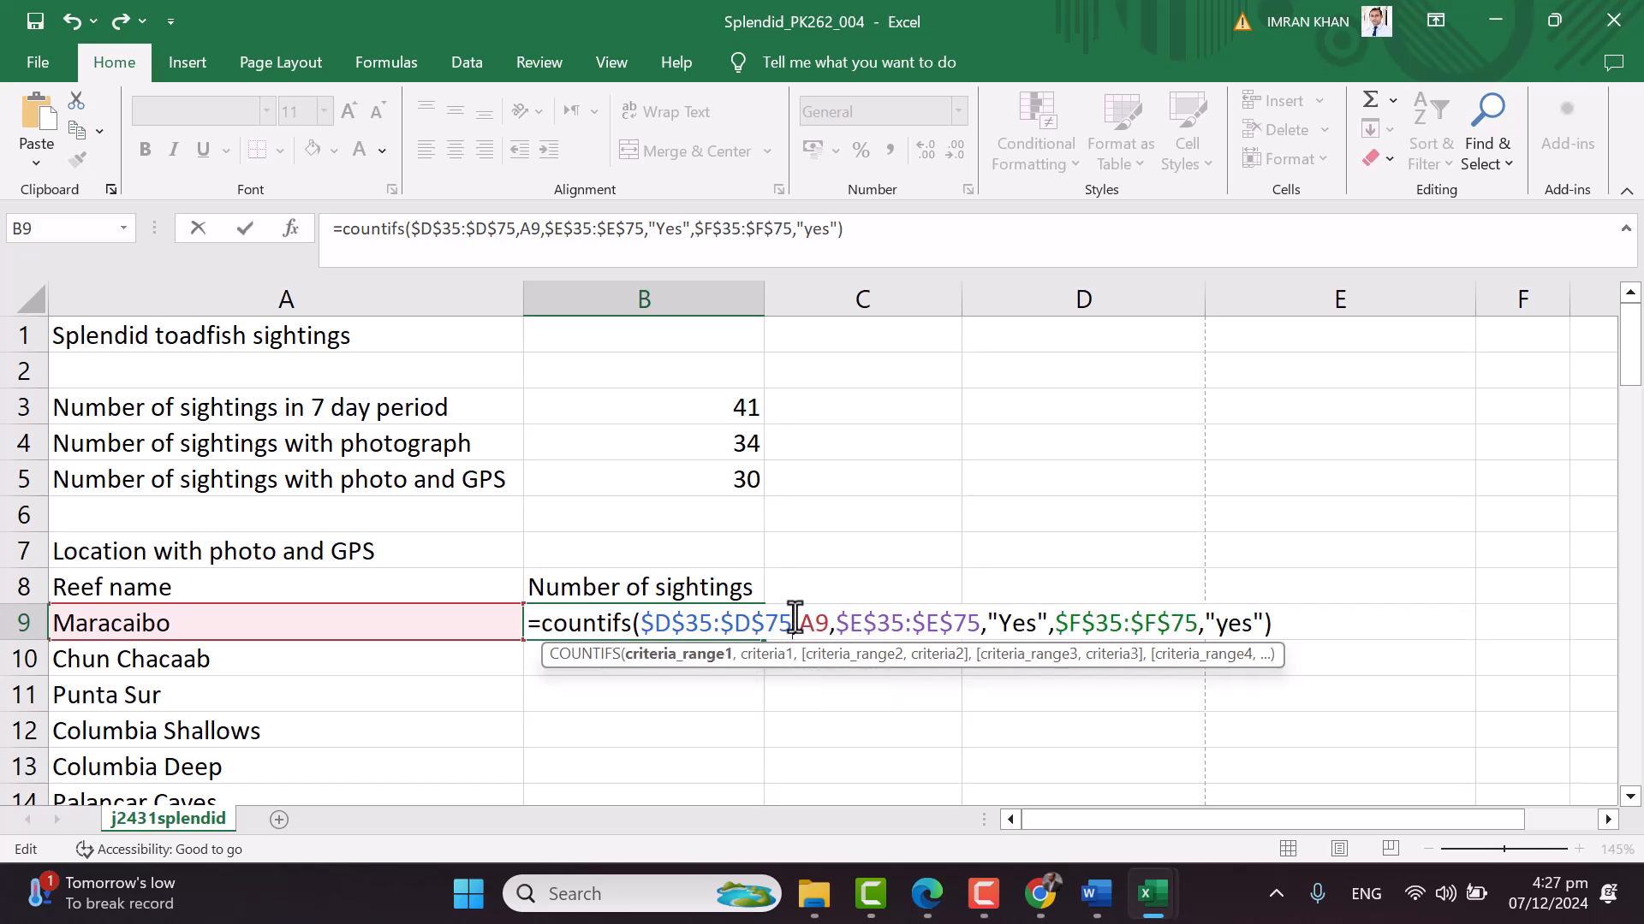
{"action": "left_click_drag", "start_coordinate": [800, 623], "coordinate": [816, 623]}
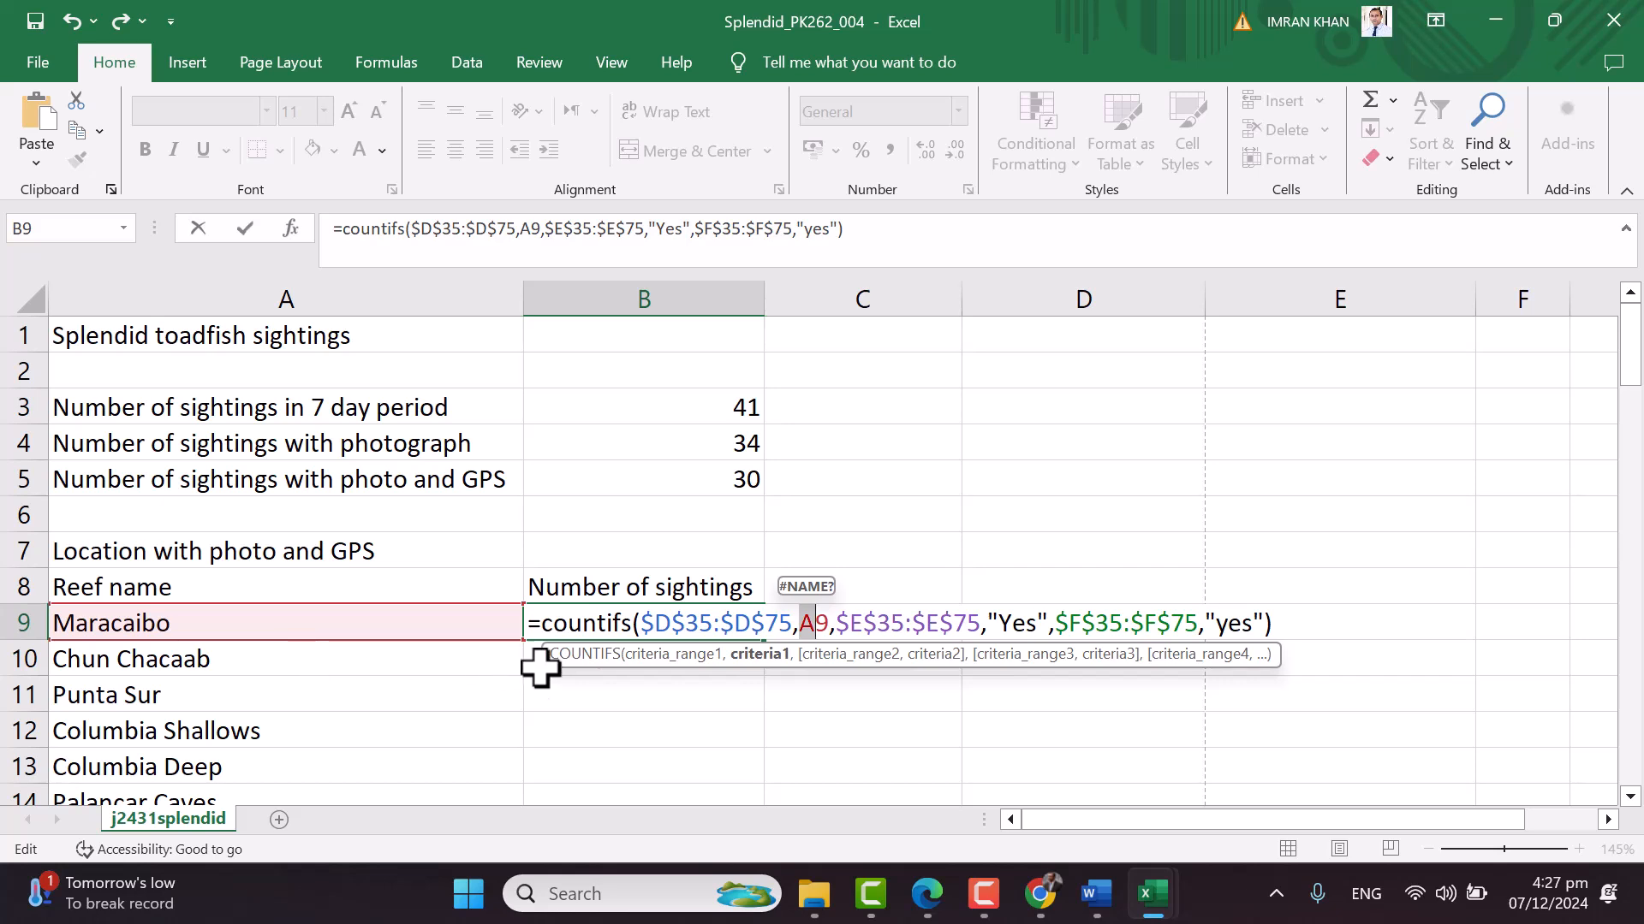
{"action": "left_click", "coordinate": [829, 623]}
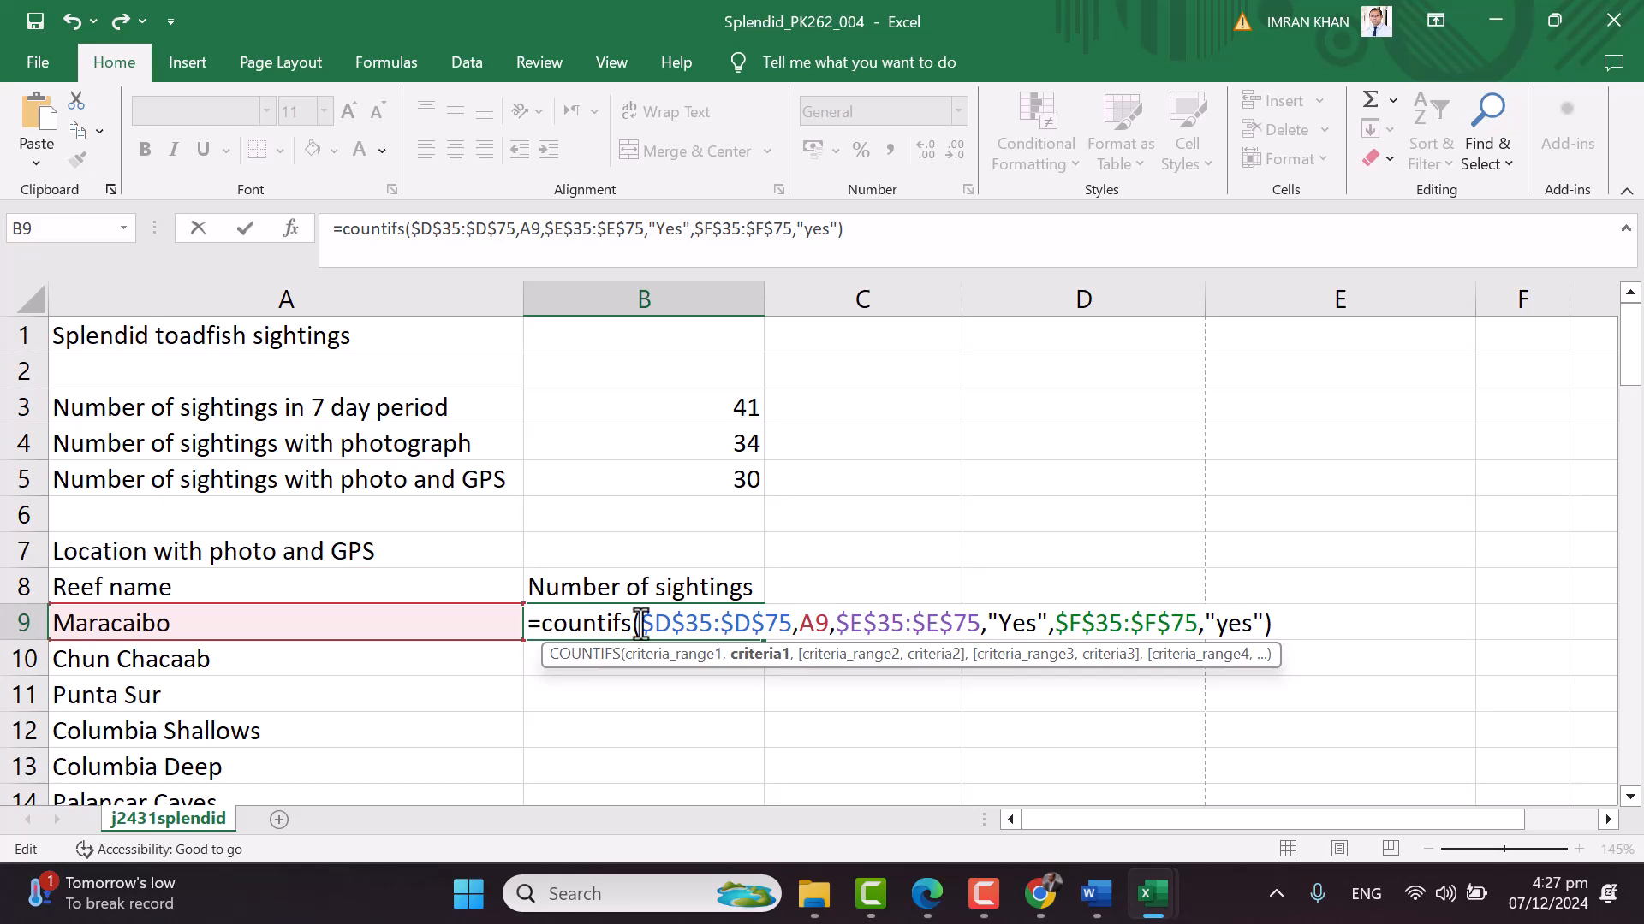
{"action": "left_click", "coordinate": [707, 623]}
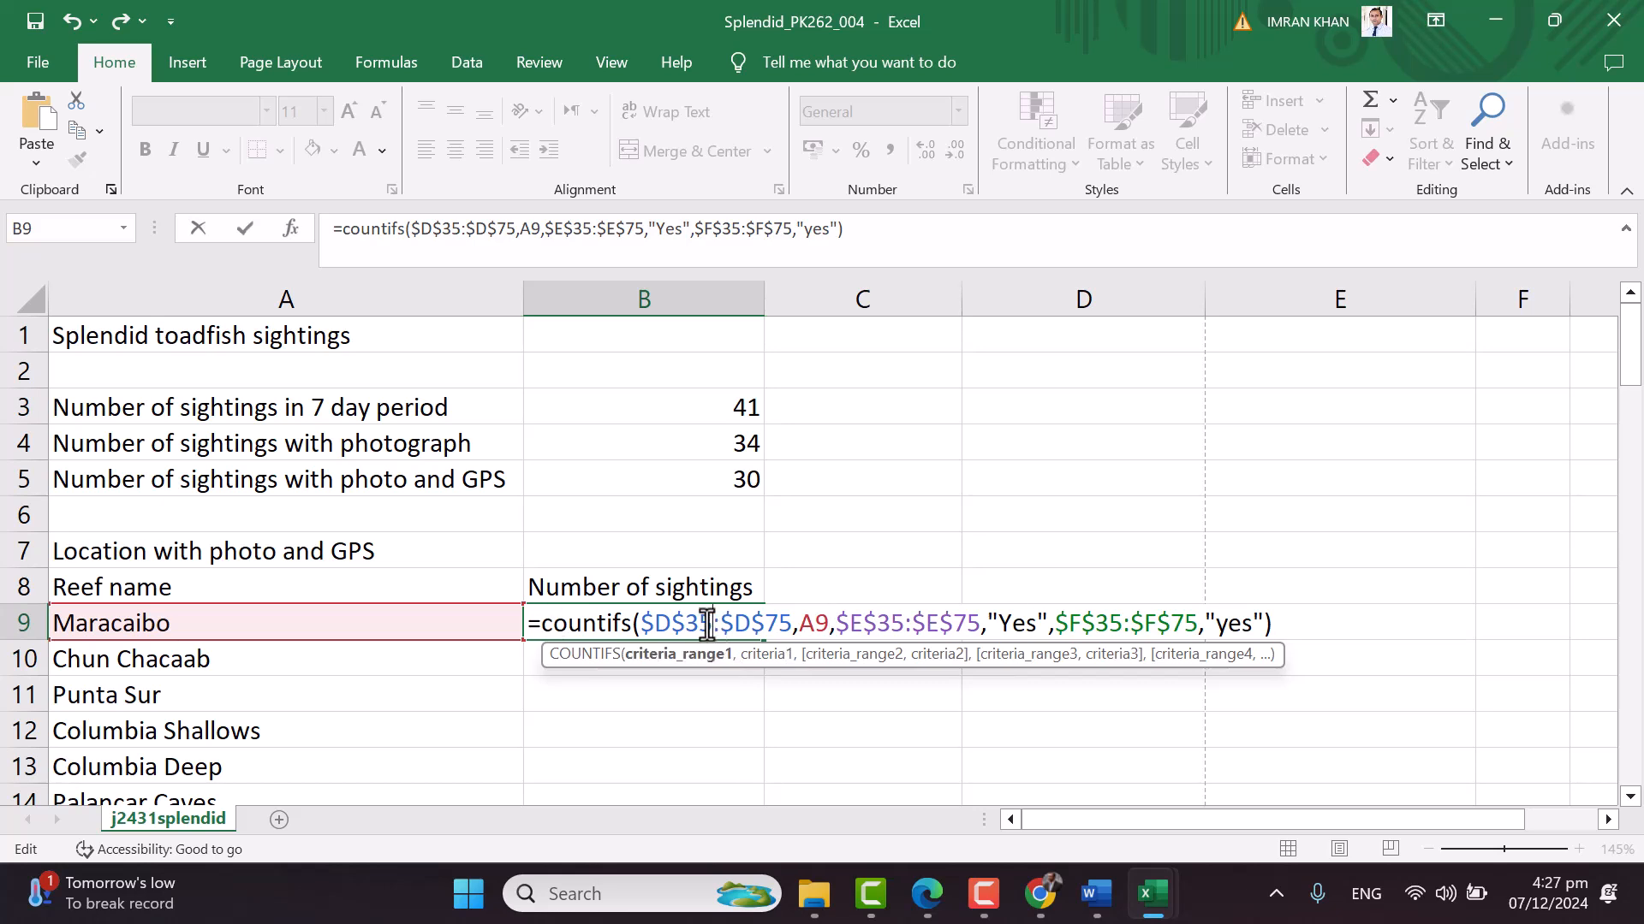
{"action": "left_click", "coordinate": [897, 623]}
{"action": "left_click", "coordinate": [1196, 631]}
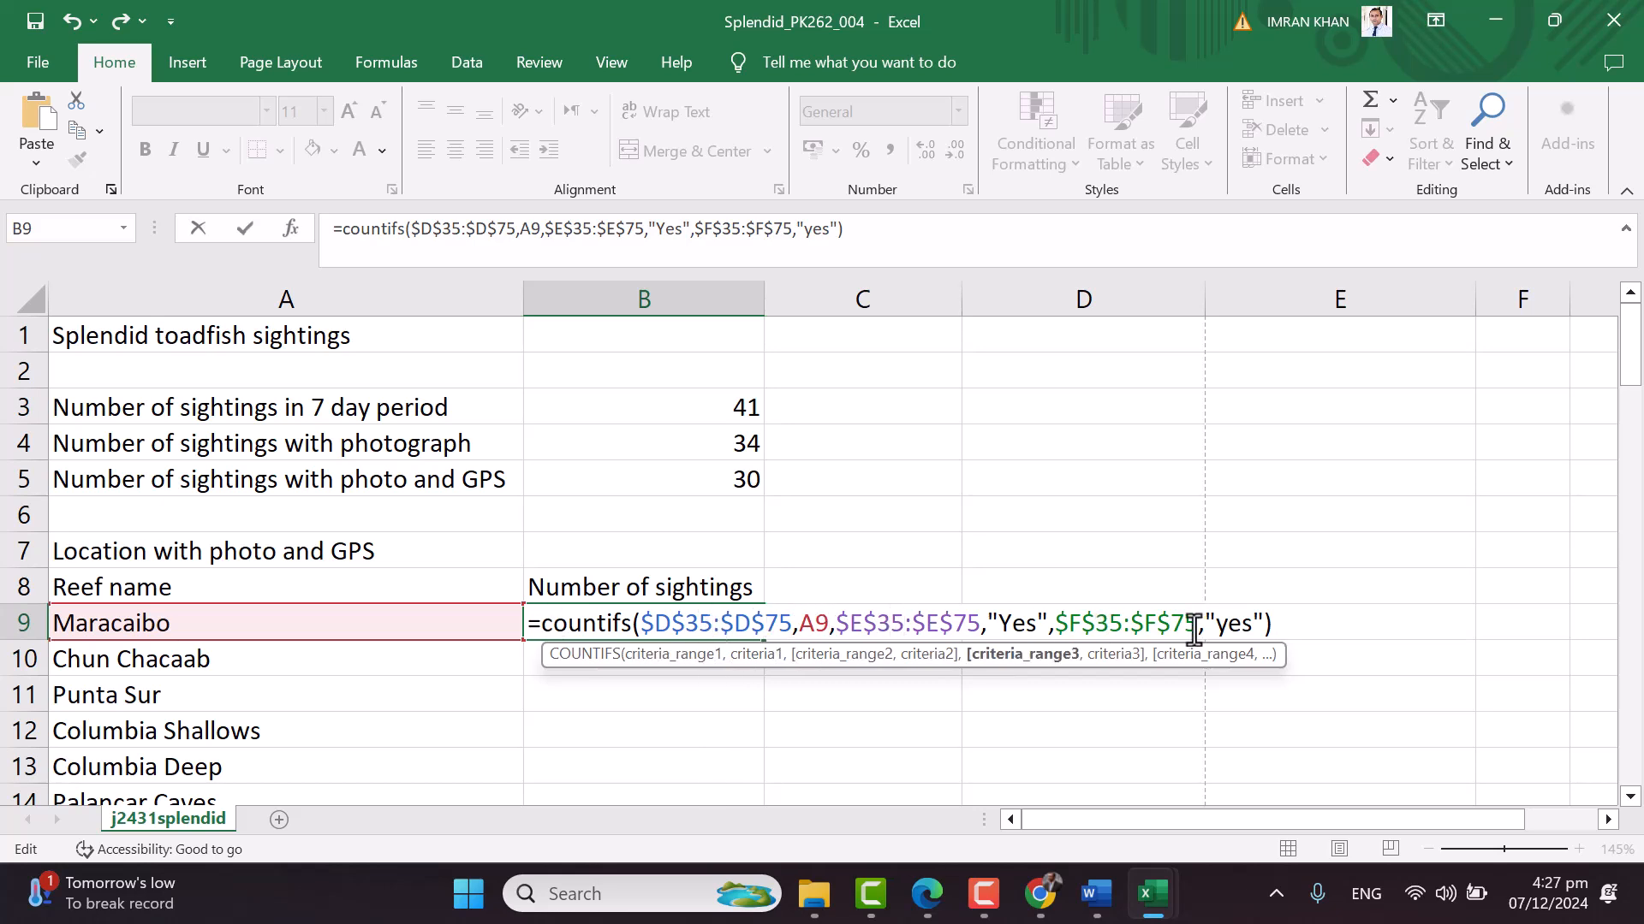
{"action": "left_click", "coordinate": [820, 623]}
{"action": "left_click", "coordinate": [1041, 625]}
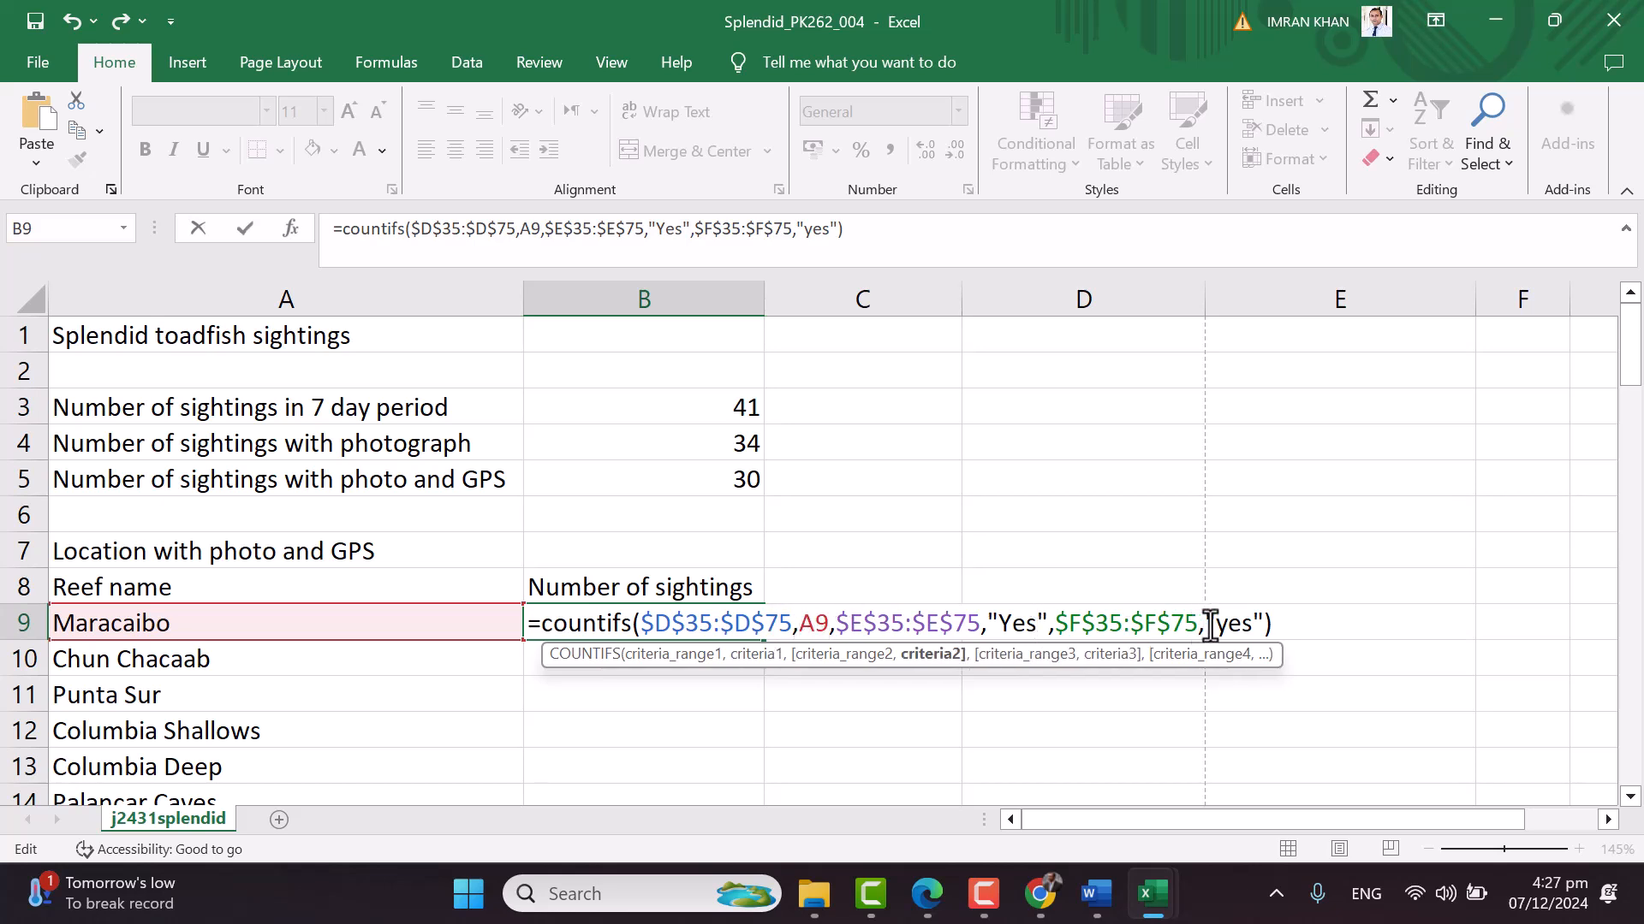
{"action": "left_click", "coordinate": [1237, 629]}
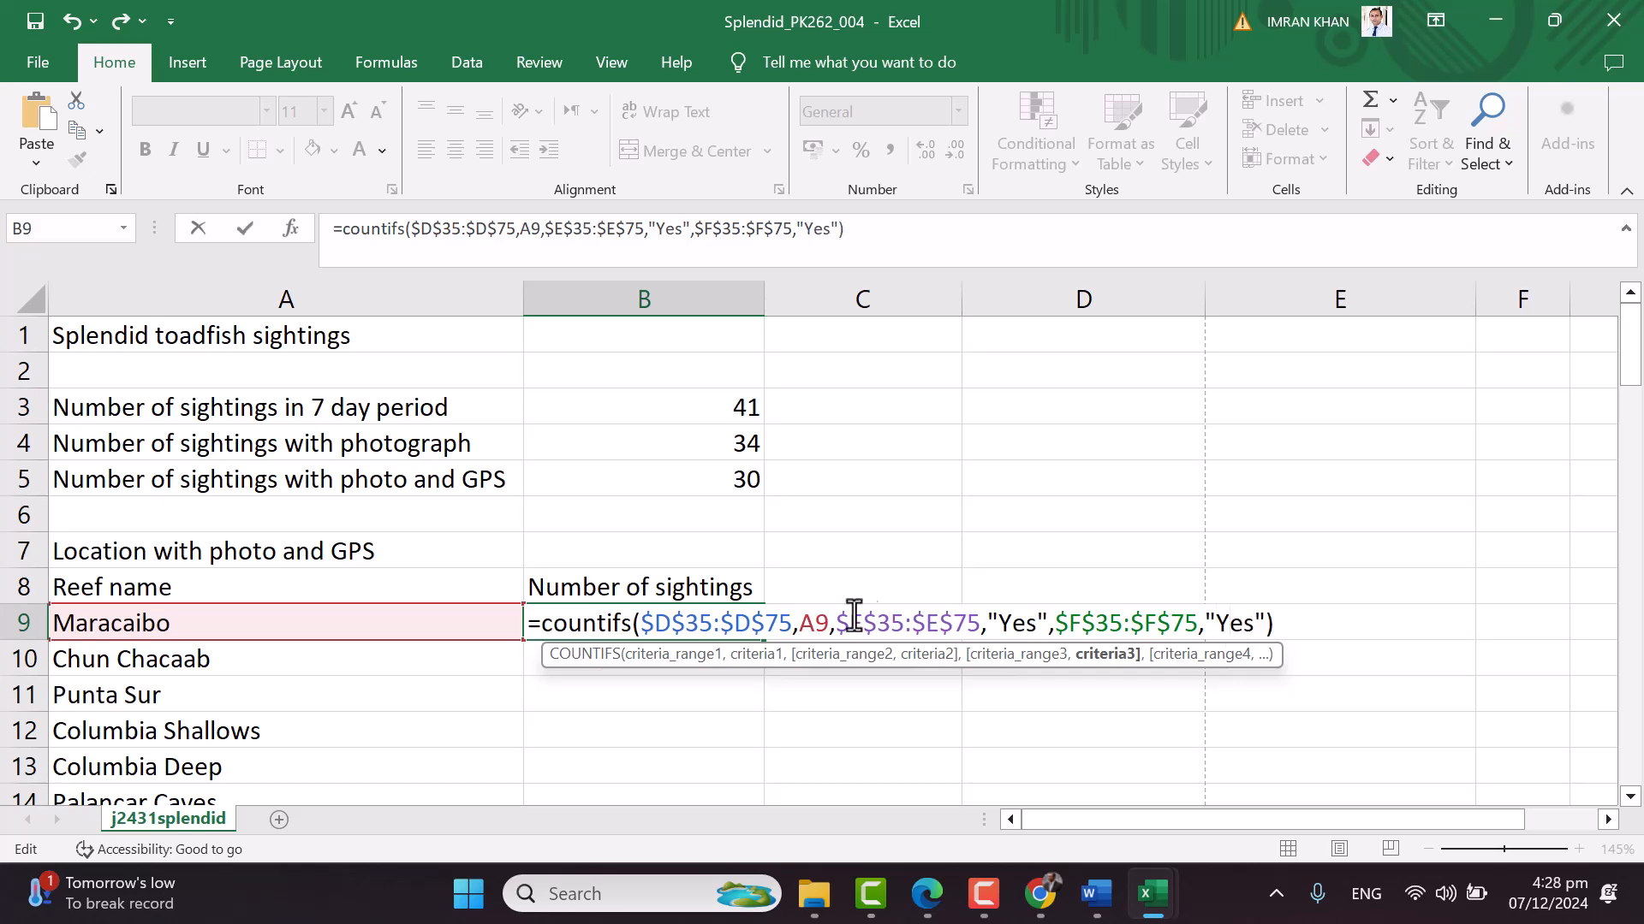
{"action": "left_click", "coordinate": [666, 625]}
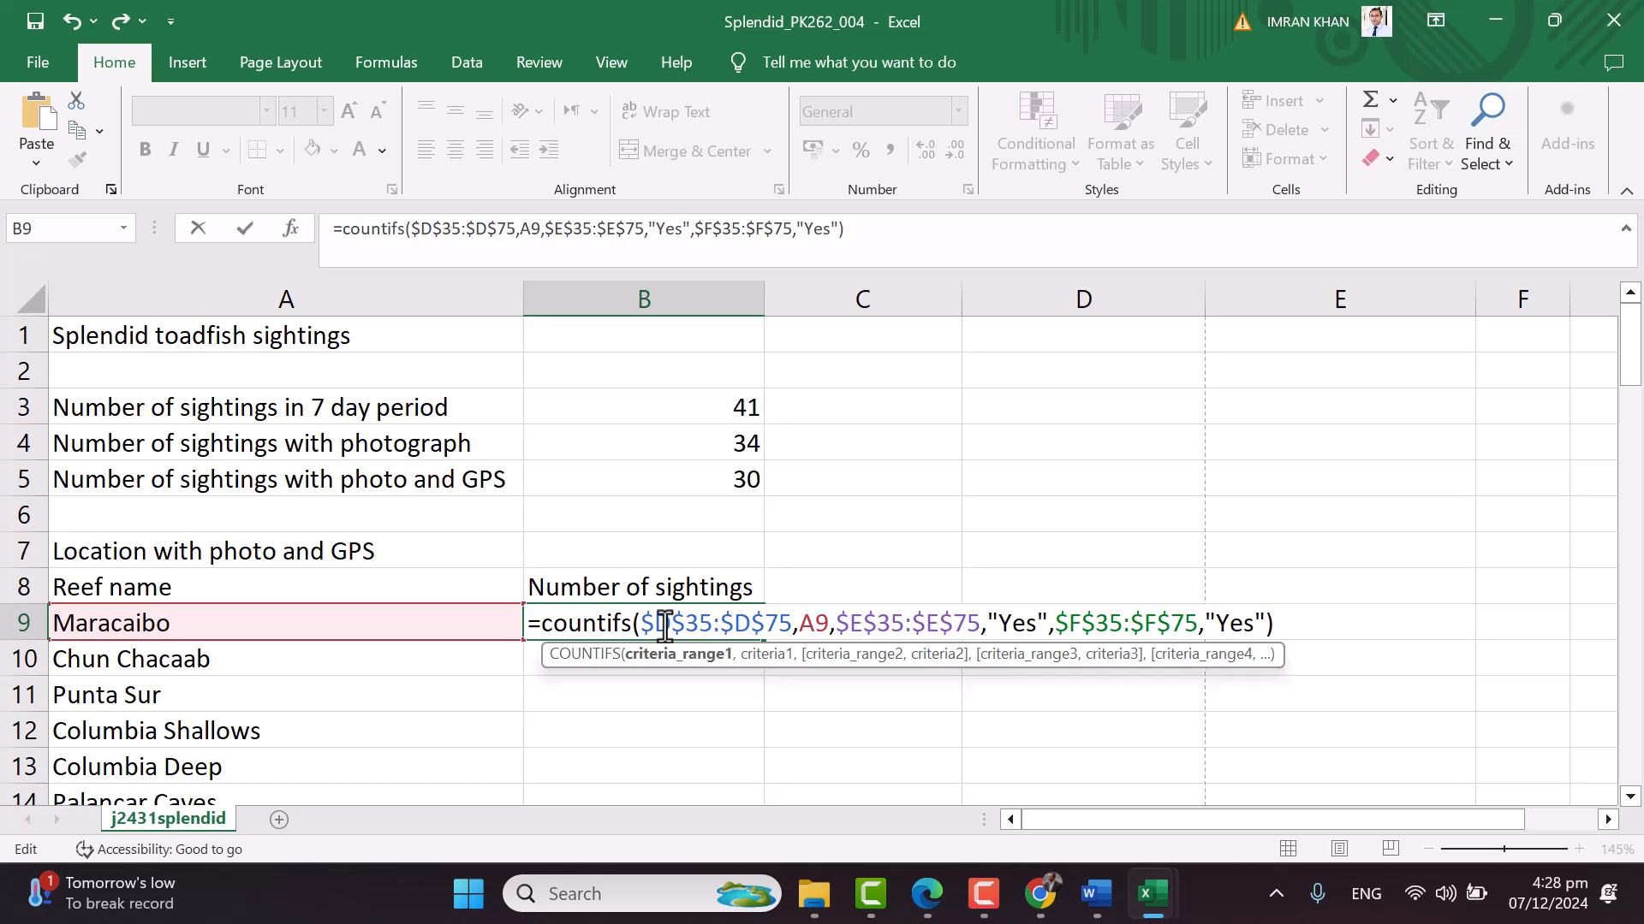
{"action": "key", "text": "Return"}
Fill B9's COUNTIFS formula down through B32
{"action": "left_click", "coordinate": [178, 623]}
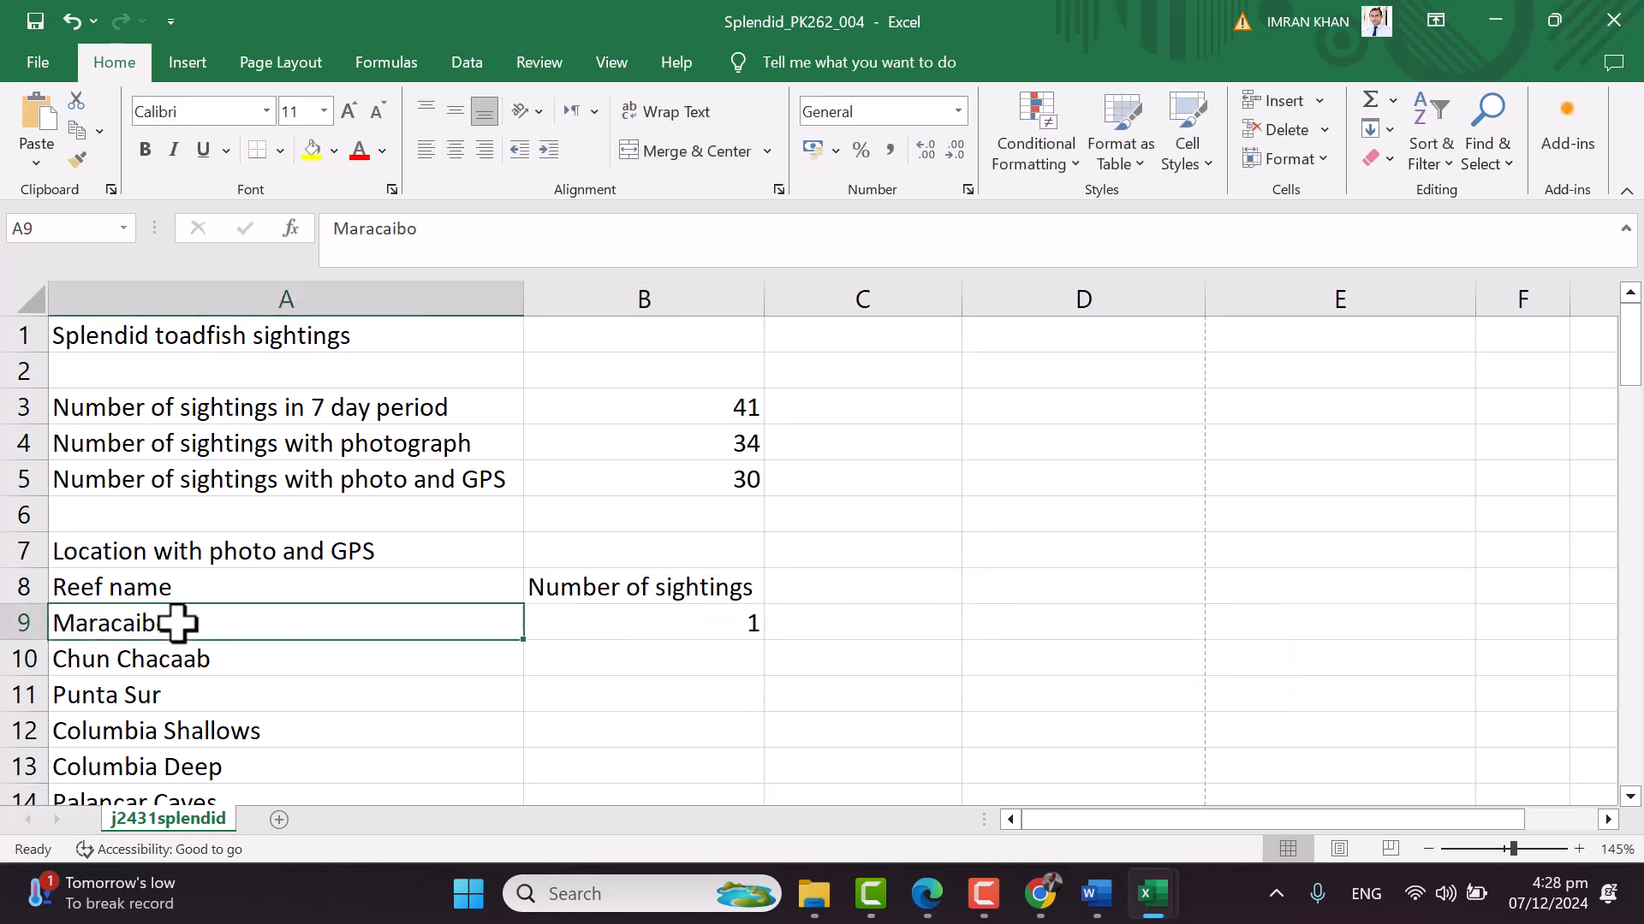
{"action": "left_click", "coordinate": [661, 624]}
{"action": "scroll", "coordinate": [661, 624], "scroll_direction": "down", "scroll_amount": 1}
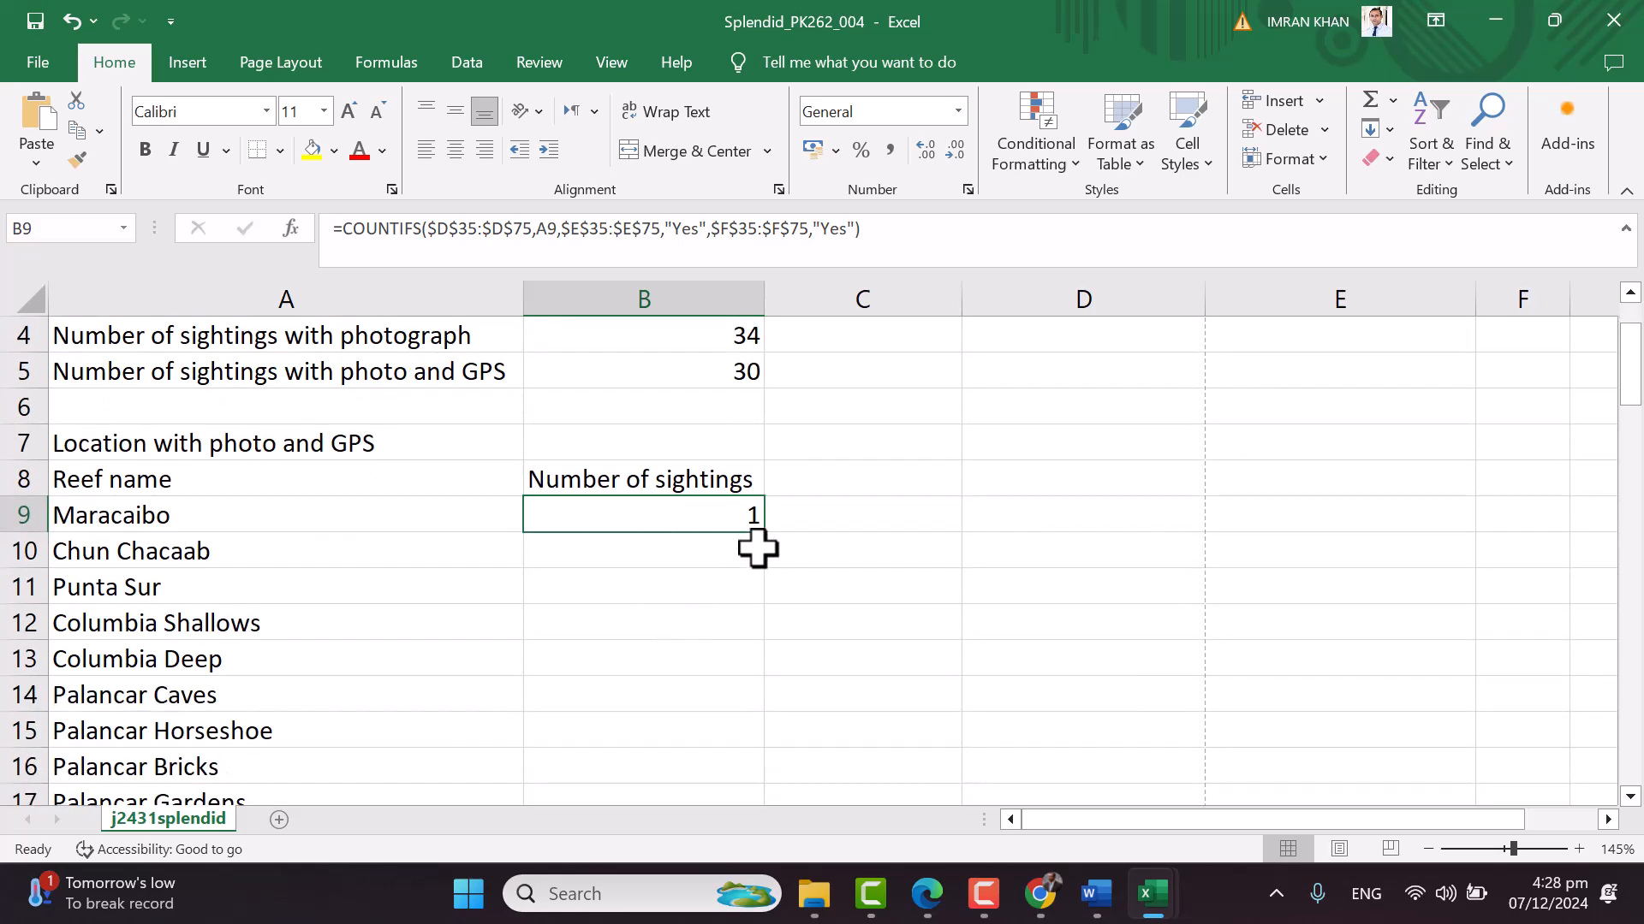
{"action": "left_click_drag", "start_coordinate": [770, 540], "coordinate": [674, 736]}
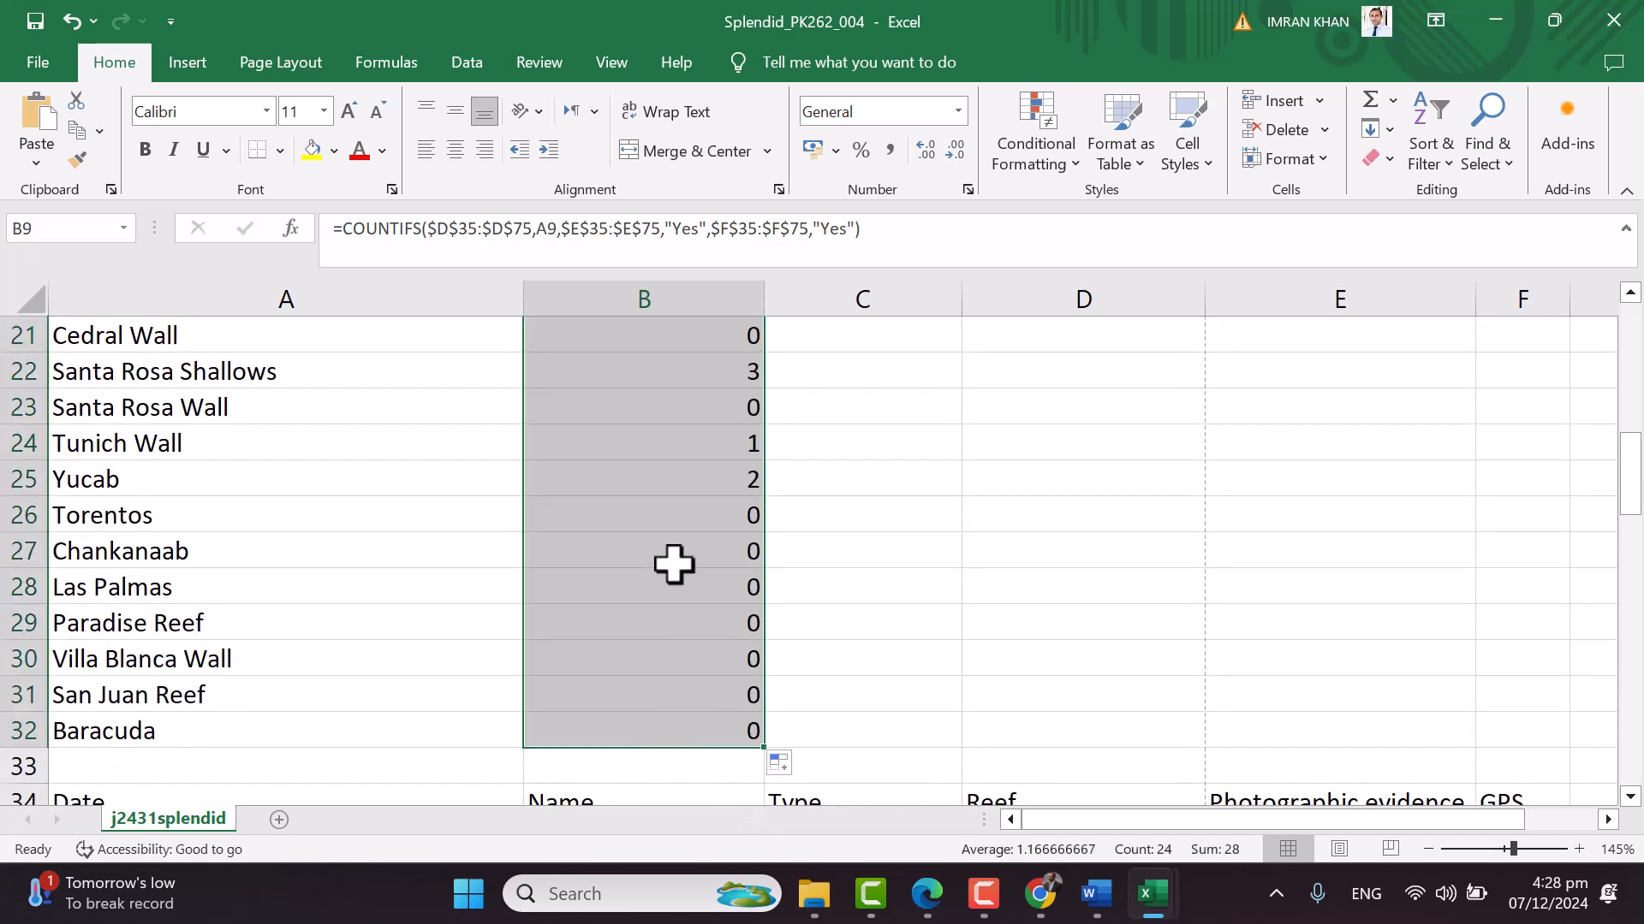
Spot-check the copied formulas in B27, B23, B14 and B12, where Columbia Shallows shows 4
{"action": "left_click", "coordinate": [658, 561]}
{"action": "scroll", "coordinate": [713, 494], "scroll_direction": "up", "scroll_amount": 1}
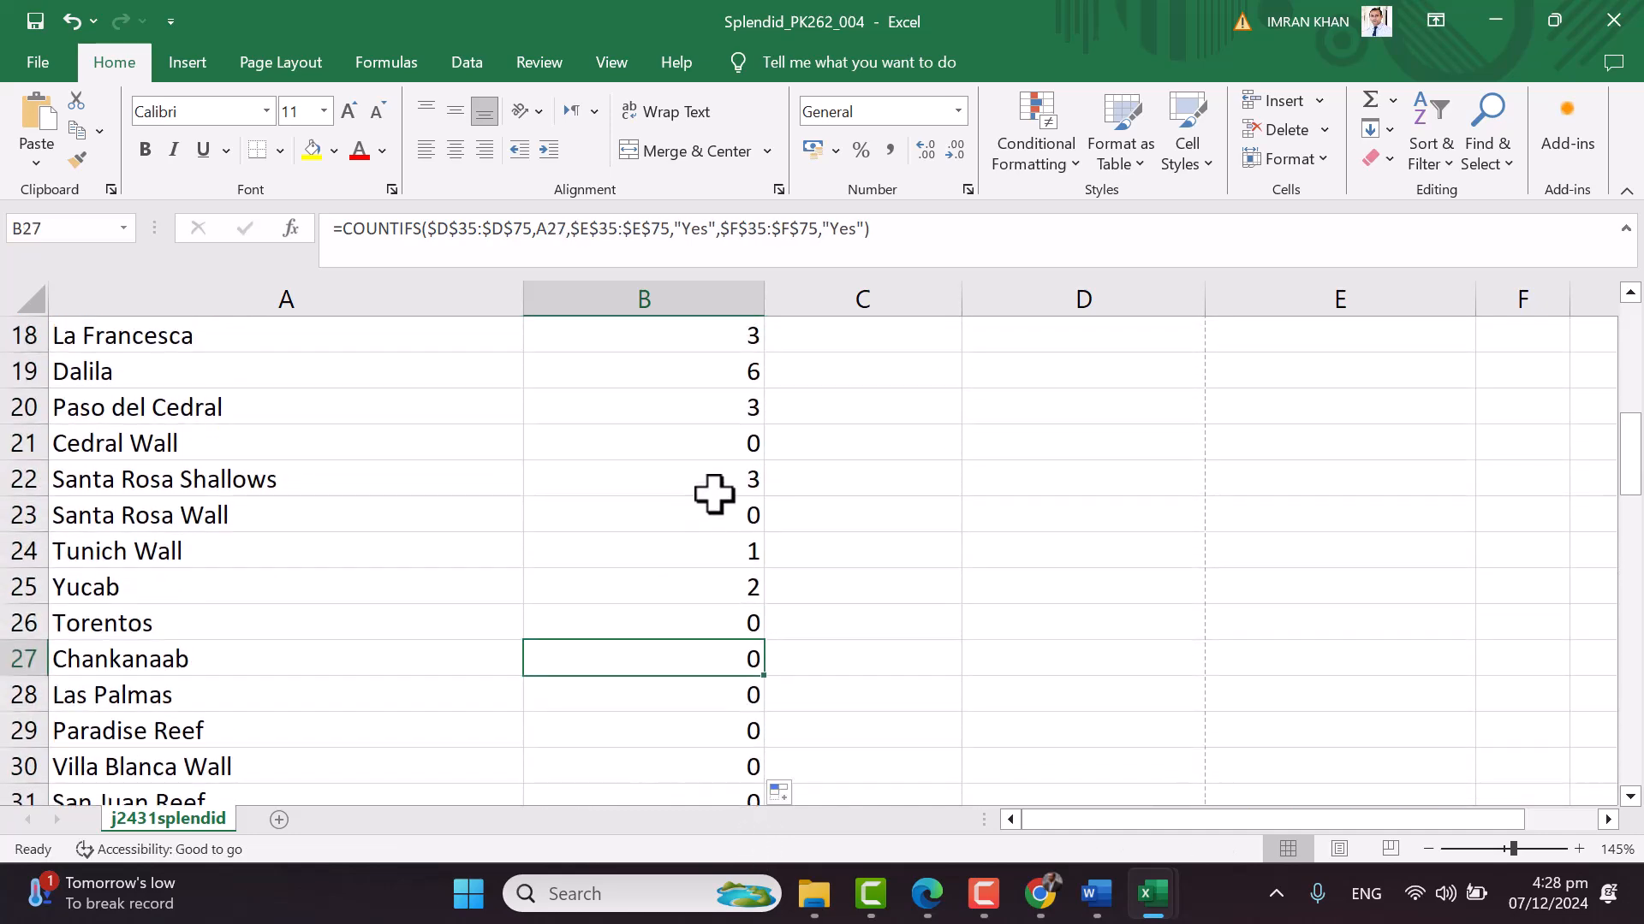
{"action": "left_click", "coordinate": [672, 512]}
{"action": "scroll", "coordinate": [566, 539], "scroll_direction": "up", "scroll_amount": 2}
{"action": "left_click", "coordinate": [666, 407]}
{"action": "scroll", "coordinate": [650, 428], "scroll_direction": "up", "scroll_amount": 4}
{"action": "scroll", "coordinate": [647, 433], "scroll_direction": "down", "scroll_amount": 3}
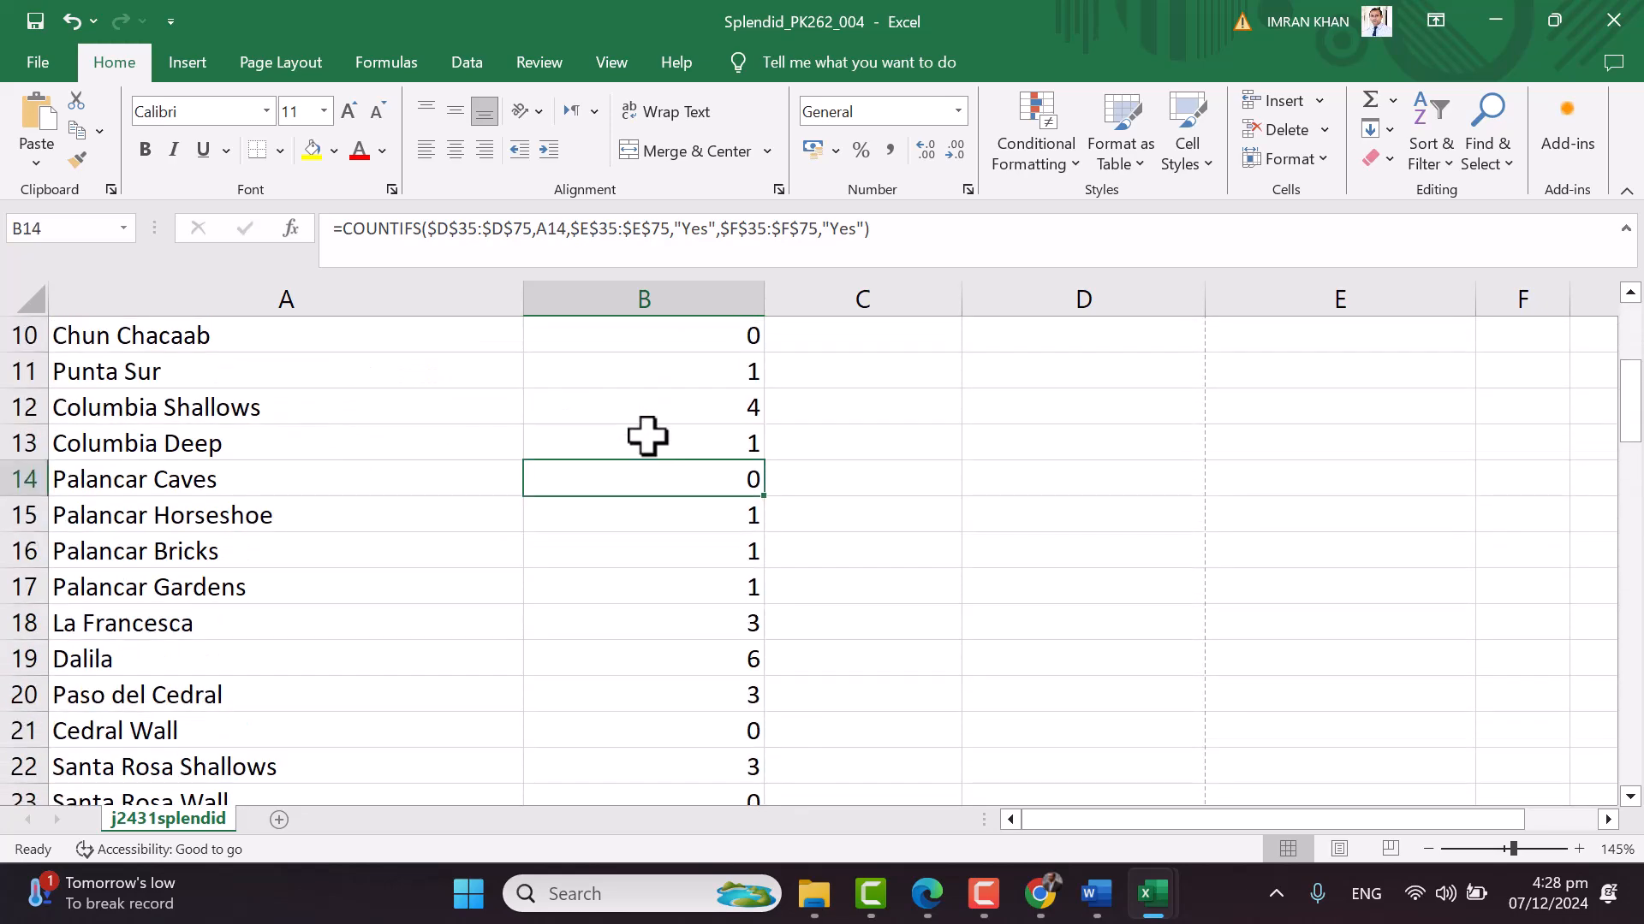
{"action": "left_click", "coordinate": [575, 420]}
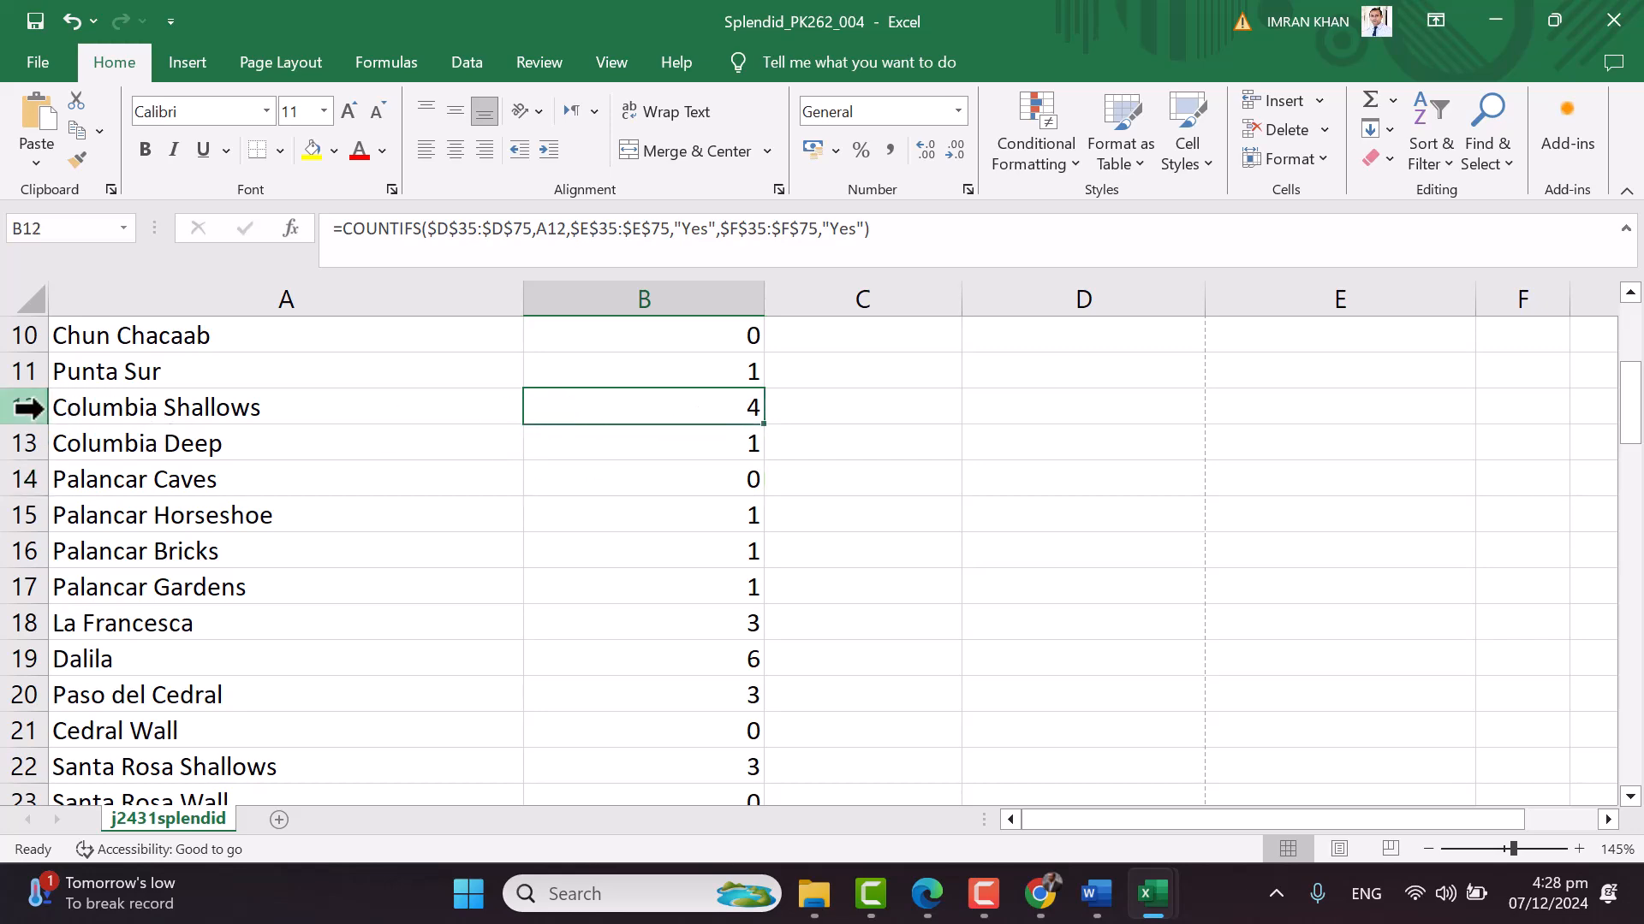
{"action": "left_click", "coordinate": [103, 408]}
{"action": "scroll", "coordinate": [727, 407], "scroll_direction": "down", "scroll_amount": 13}
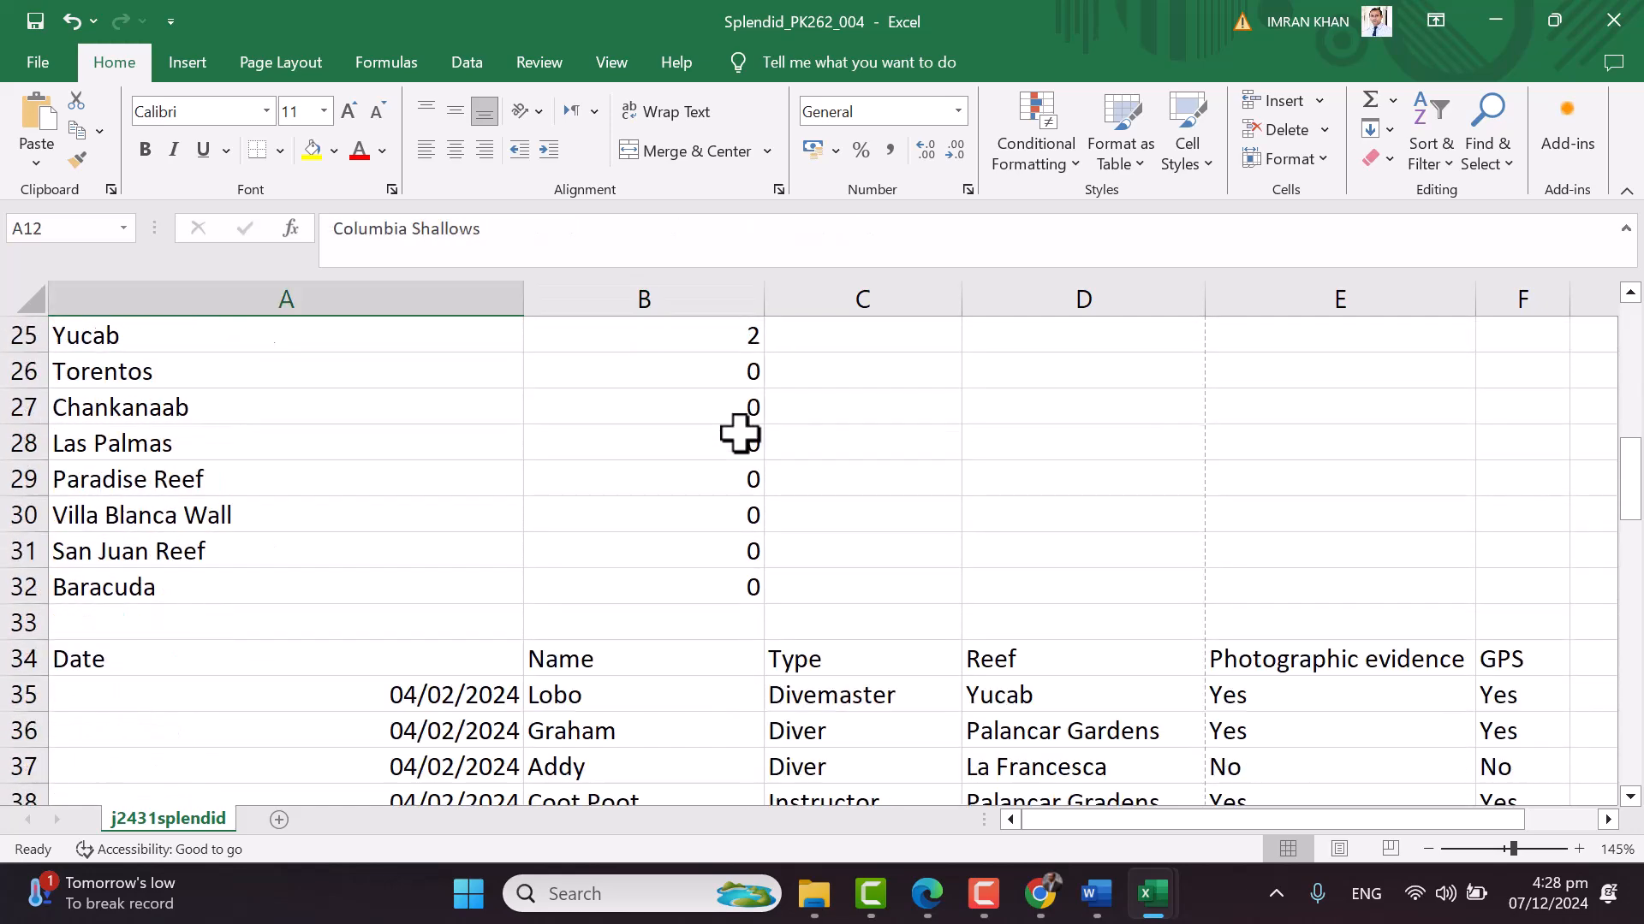
{"action": "scroll", "coordinate": [738, 434], "scroll_direction": "up", "scroll_amount": 16}
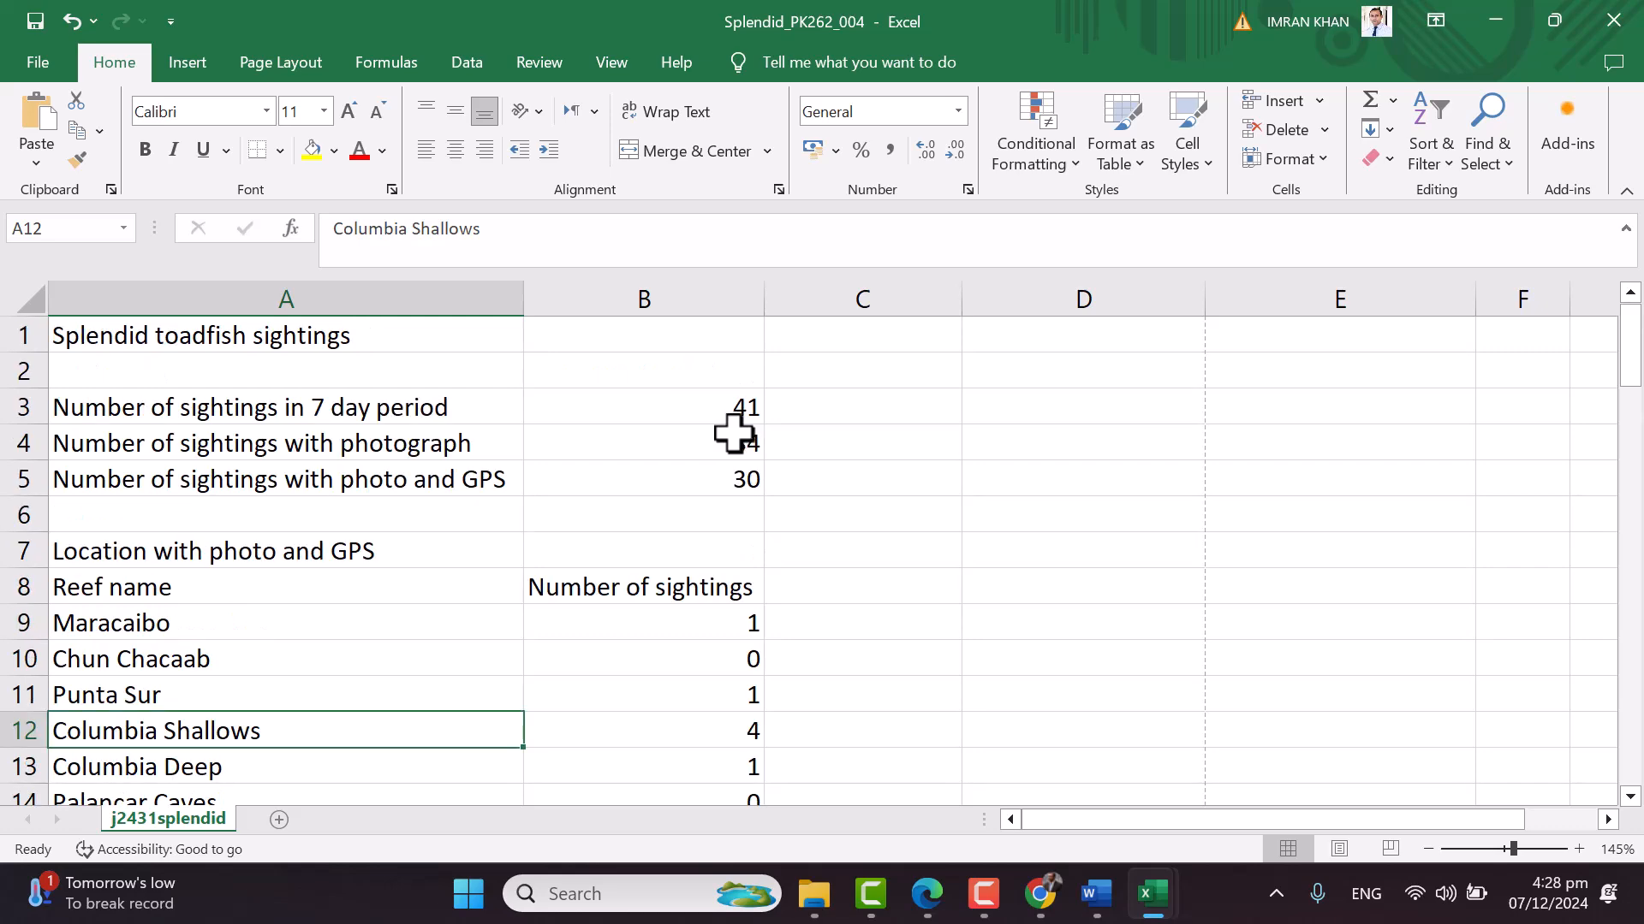
Bring up question 7's formatting example in the PDF and mark the title, alignment and 22-point size
{"action": "left_click", "coordinate": [927, 893]}
{"action": "scroll", "coordinate": [964, 572], "scroll_direction": "down", "scroll_amount": 5}
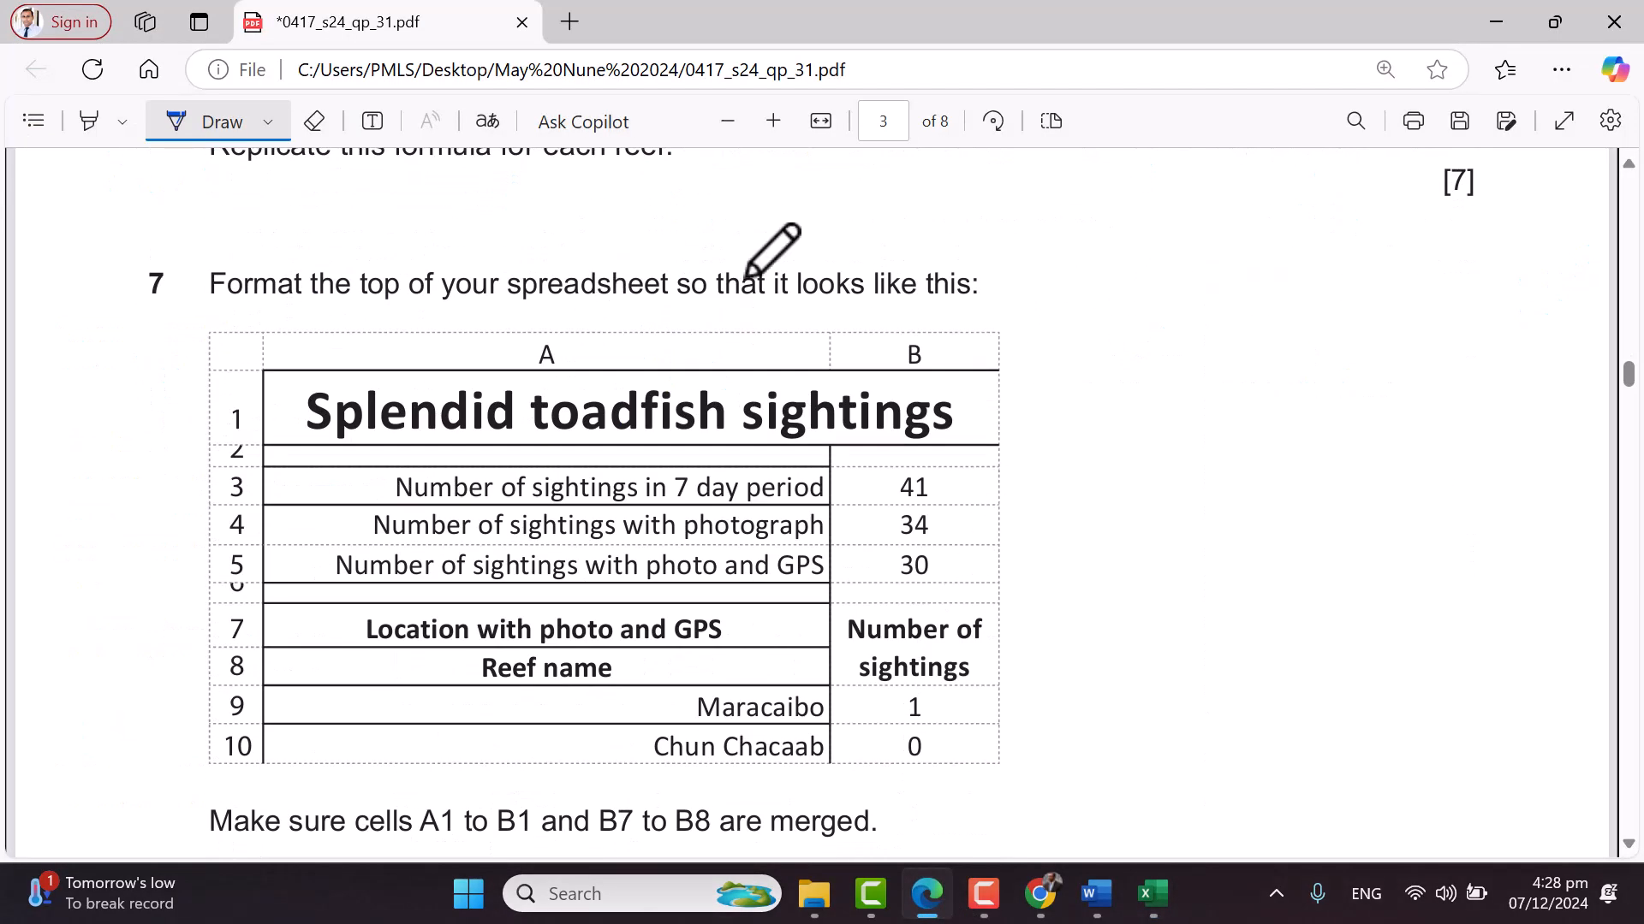
{"action": "scroll", "coordinate": [1074, 388], "scroll_direction": "down", "scroll_amount": 2}
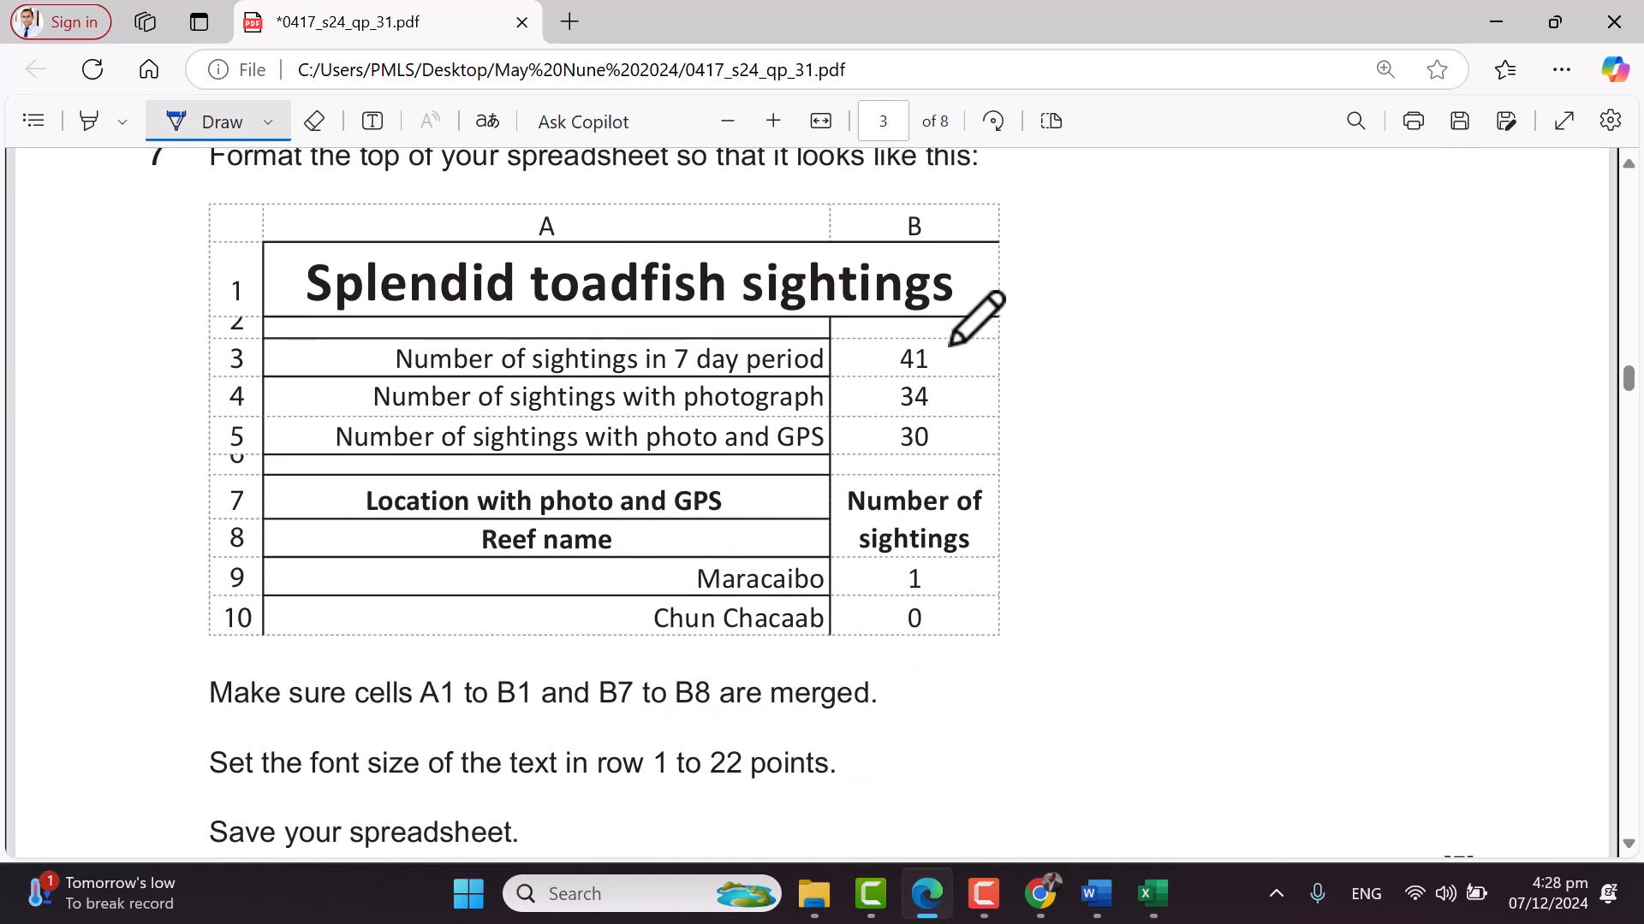
{"action": "left_click_drag", "start_coordinate": [1004, 329], "coordinate": [992, 479]}
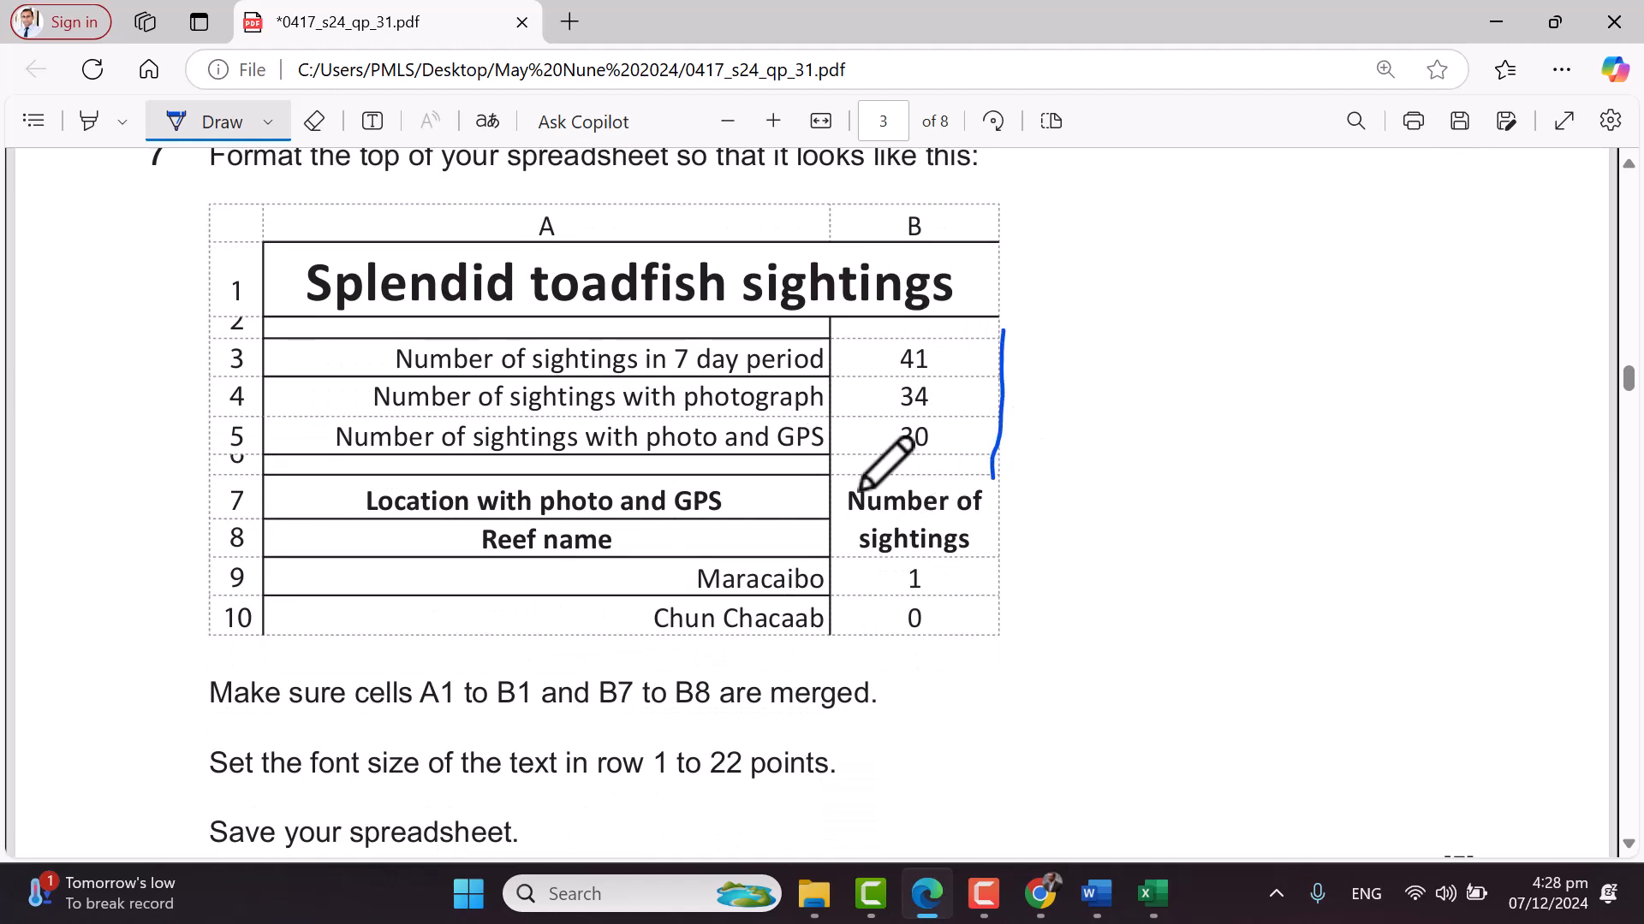
{"action": "left_click_drag", "start_coordinate": [950, 582], "coordinate": [943, 642]}
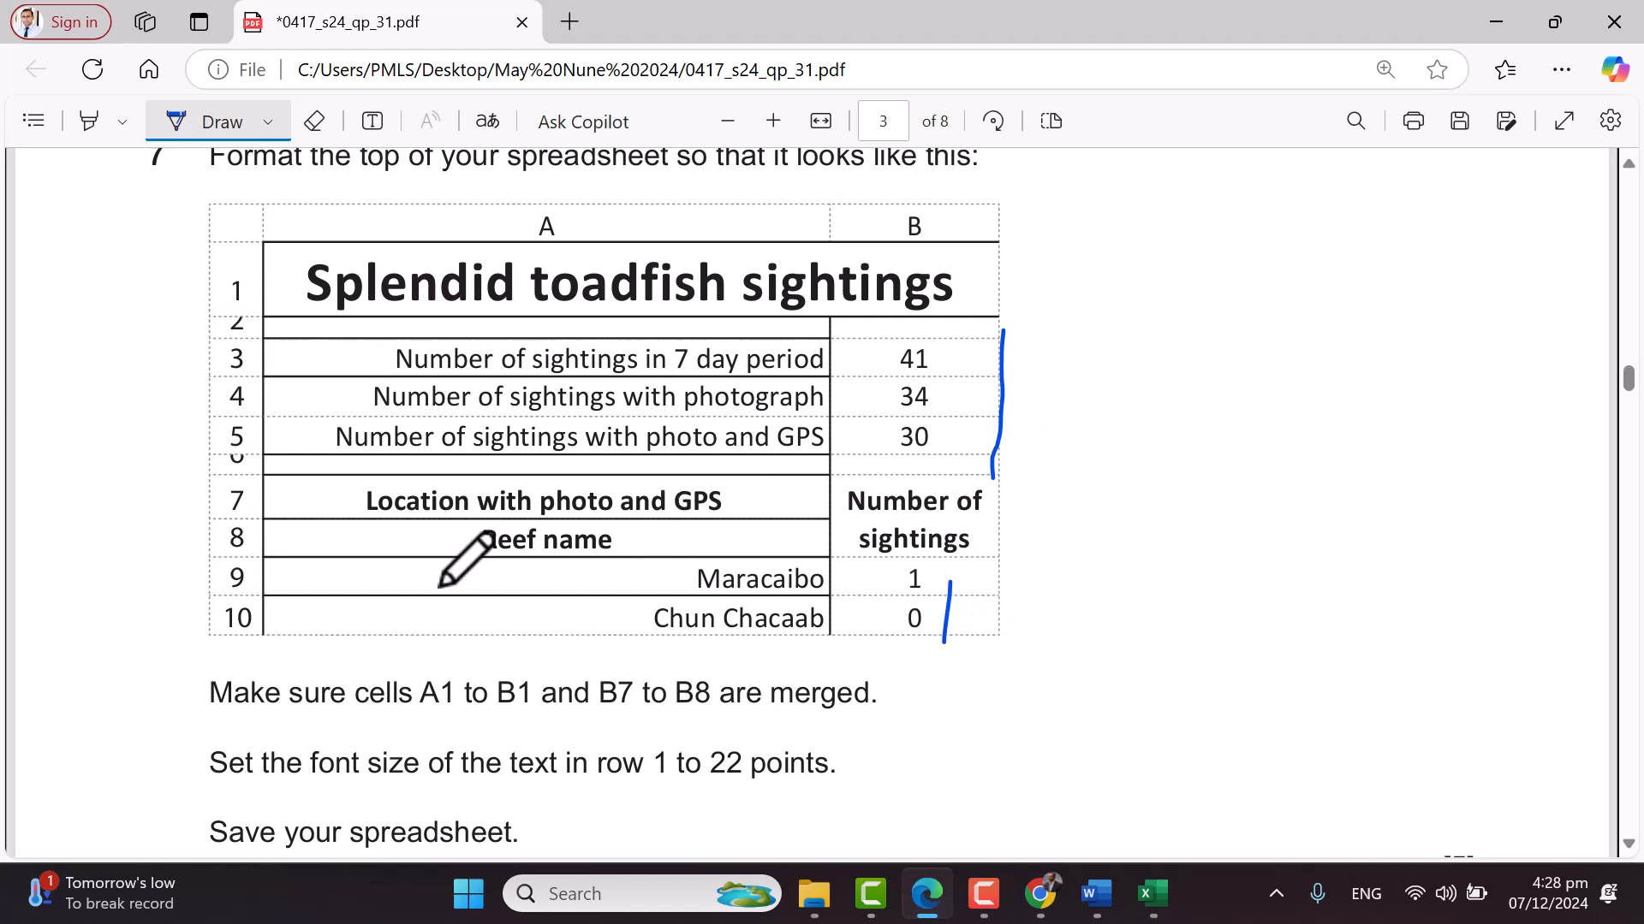
{"action": "mouse_move", "coordinate": [506, 567]}
{"action": "left_mouse_down"}
{"action": "mouse_move", "coordinate": [554, 607]}
{"action": "mouse_move", "coordinate": [659, 576]}
{"action": "left_mouse_up"}
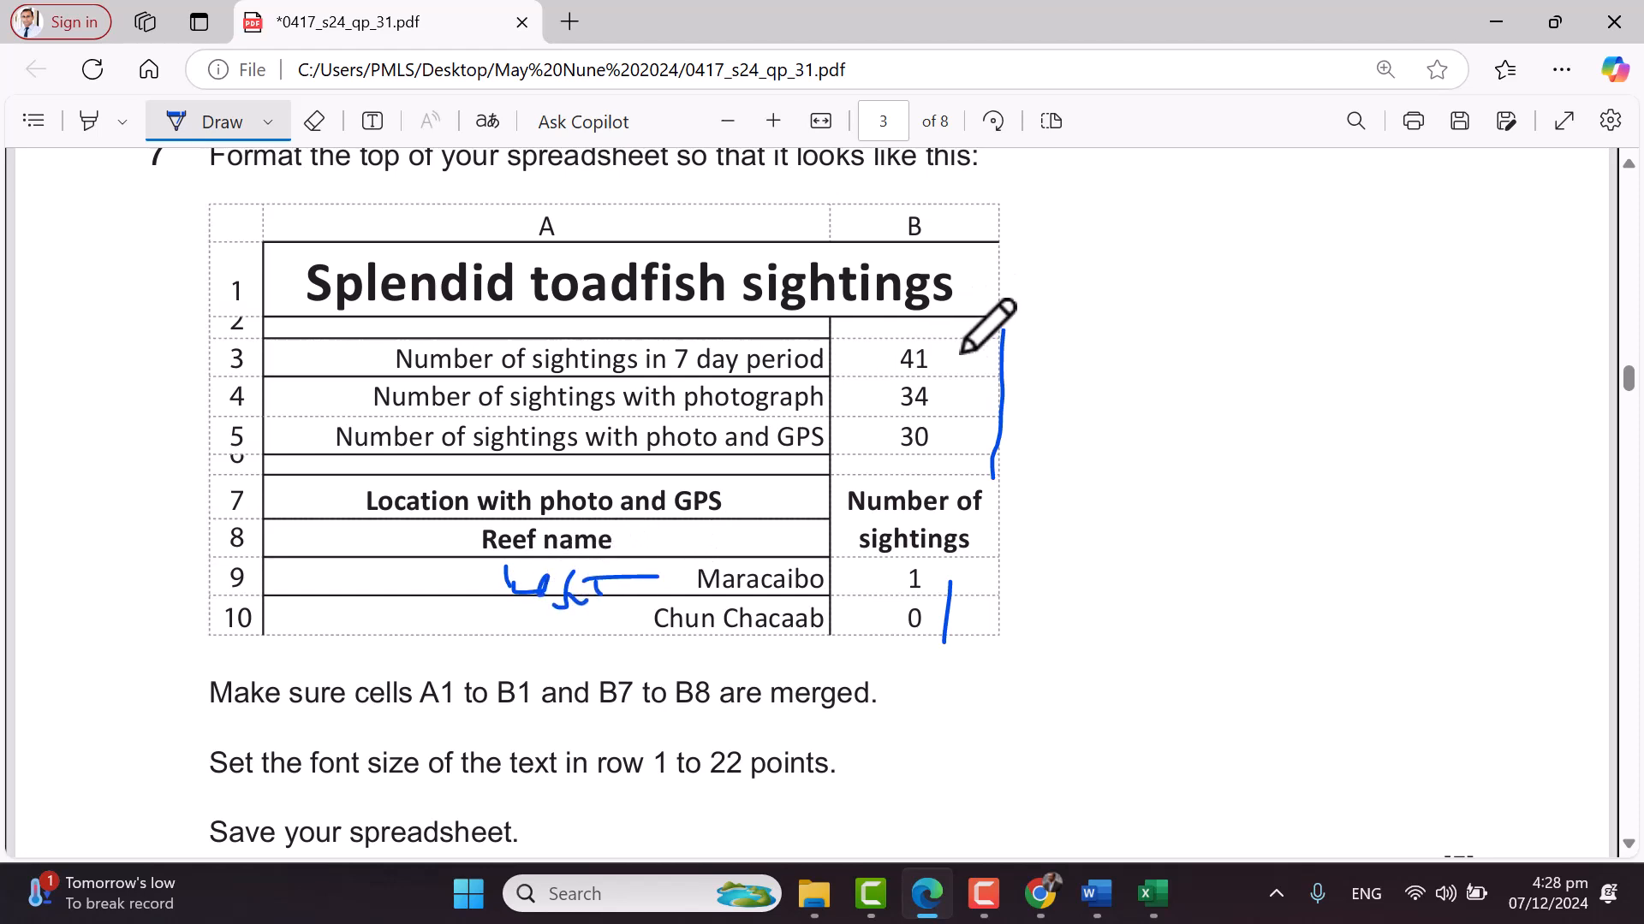
{"action": "left_click_drag", "start_coordinate": [274, 262], "coordinate": [319, 239]}
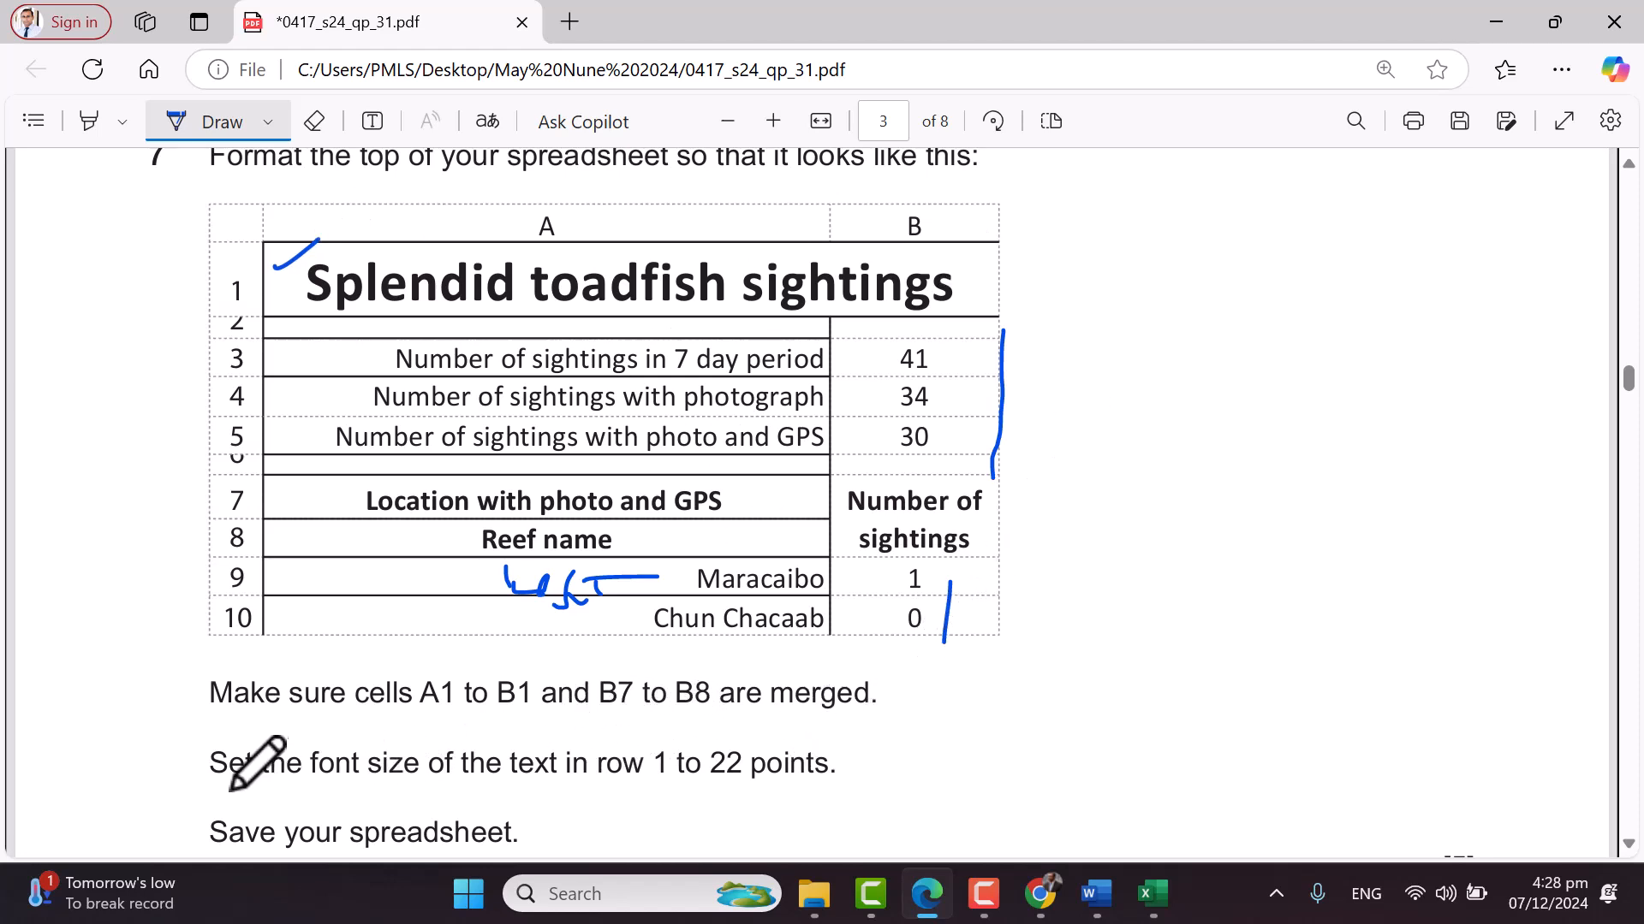
{"action": "mouse_move", "coordinate": [597, 799]}
{"action": "left_mouse_down"}
{"action": "mouse_move", "coordinate": [847, 791]}
{"action": "mouse_move", "coordinate": [826, 729]}
{"action": "mouse_move", "coordinate": [622, 728]}
{"action": "left_mouse_up"}
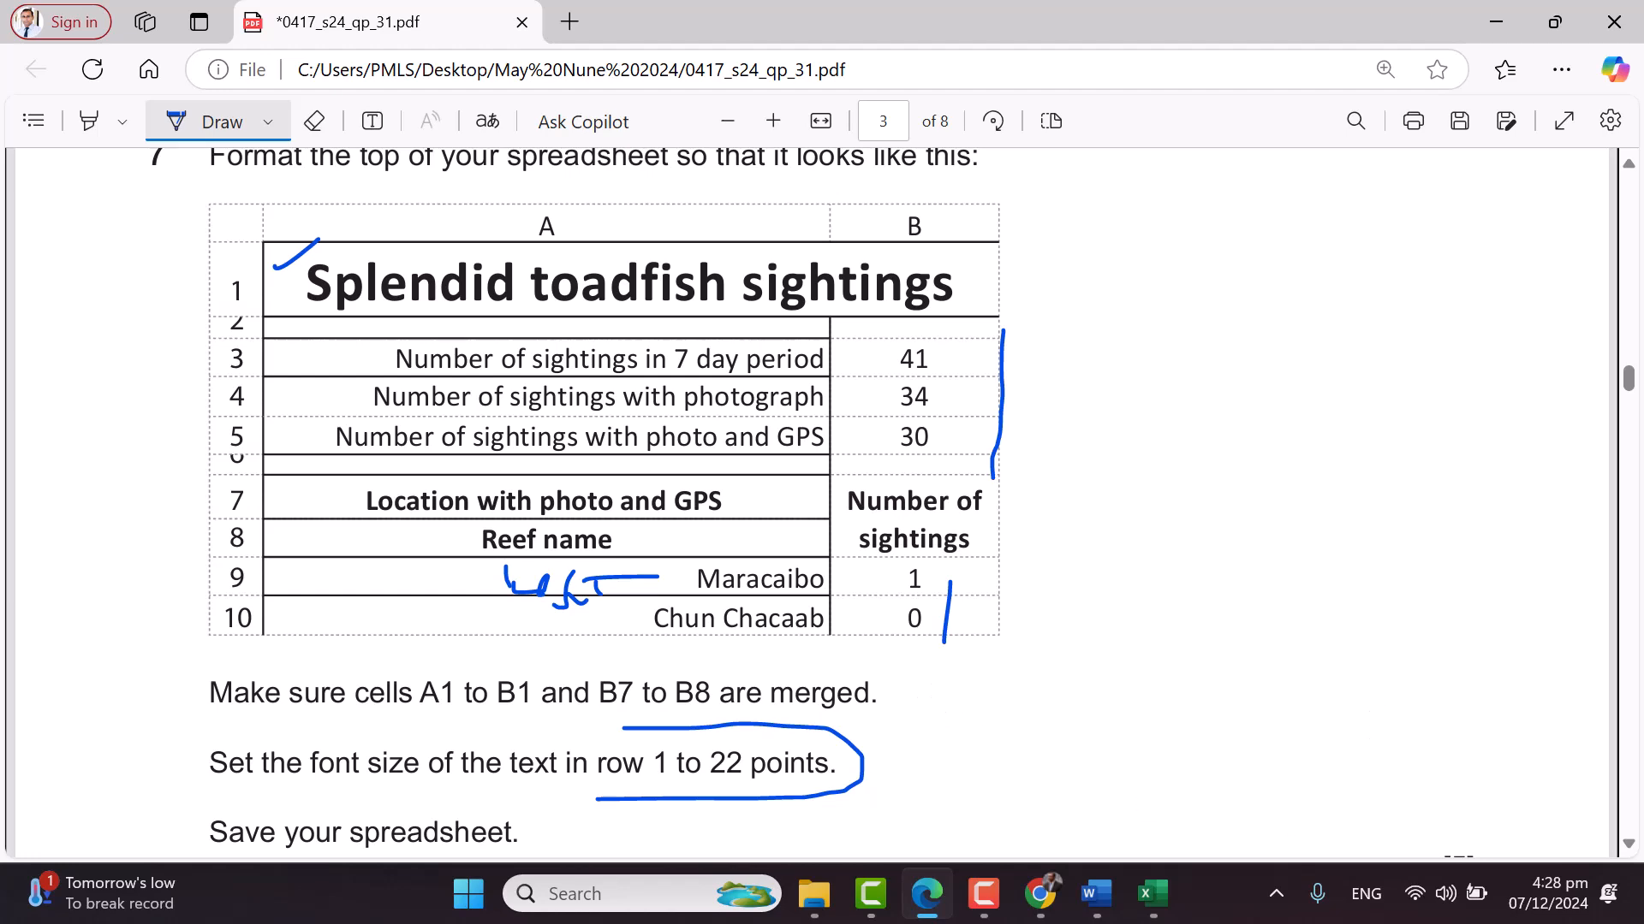
Merge and centre the title across A1:B1 and set it to 22 point
{"action": "mouse_move", "coordinate": [1153, 893]}
{"action": "left_click", "coordinate": [1229, 809]}
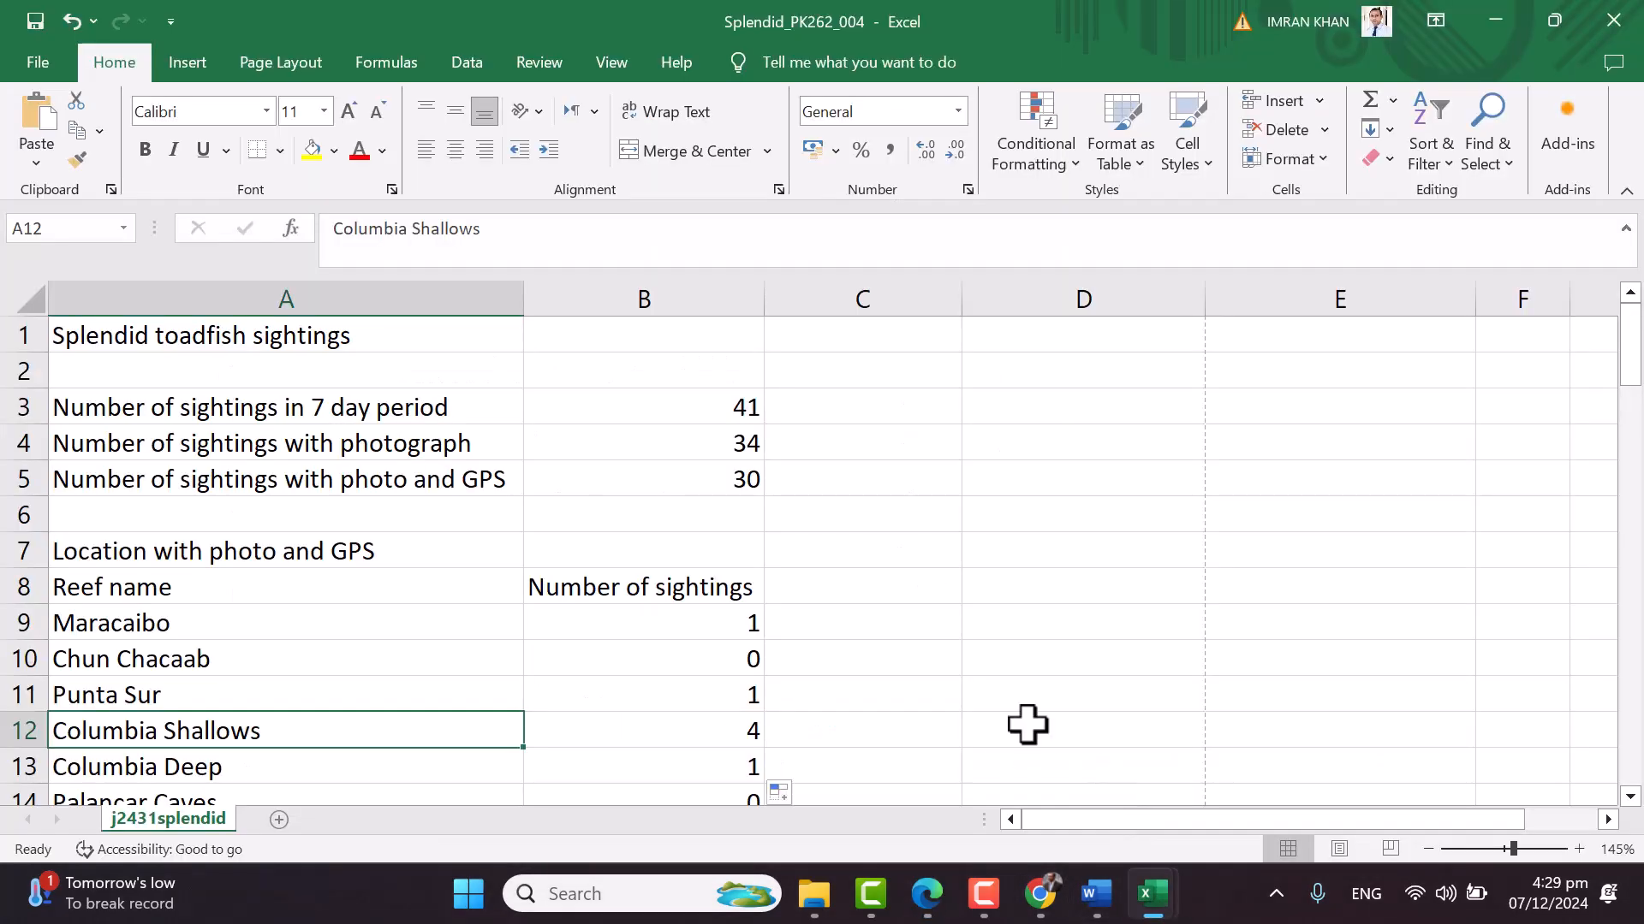
{"action": "left_click_drag", "start_coordinate": [359, 336], "coordinate": [569, 338]}
{"action": "left_click", "coordinate": [681, 153]}
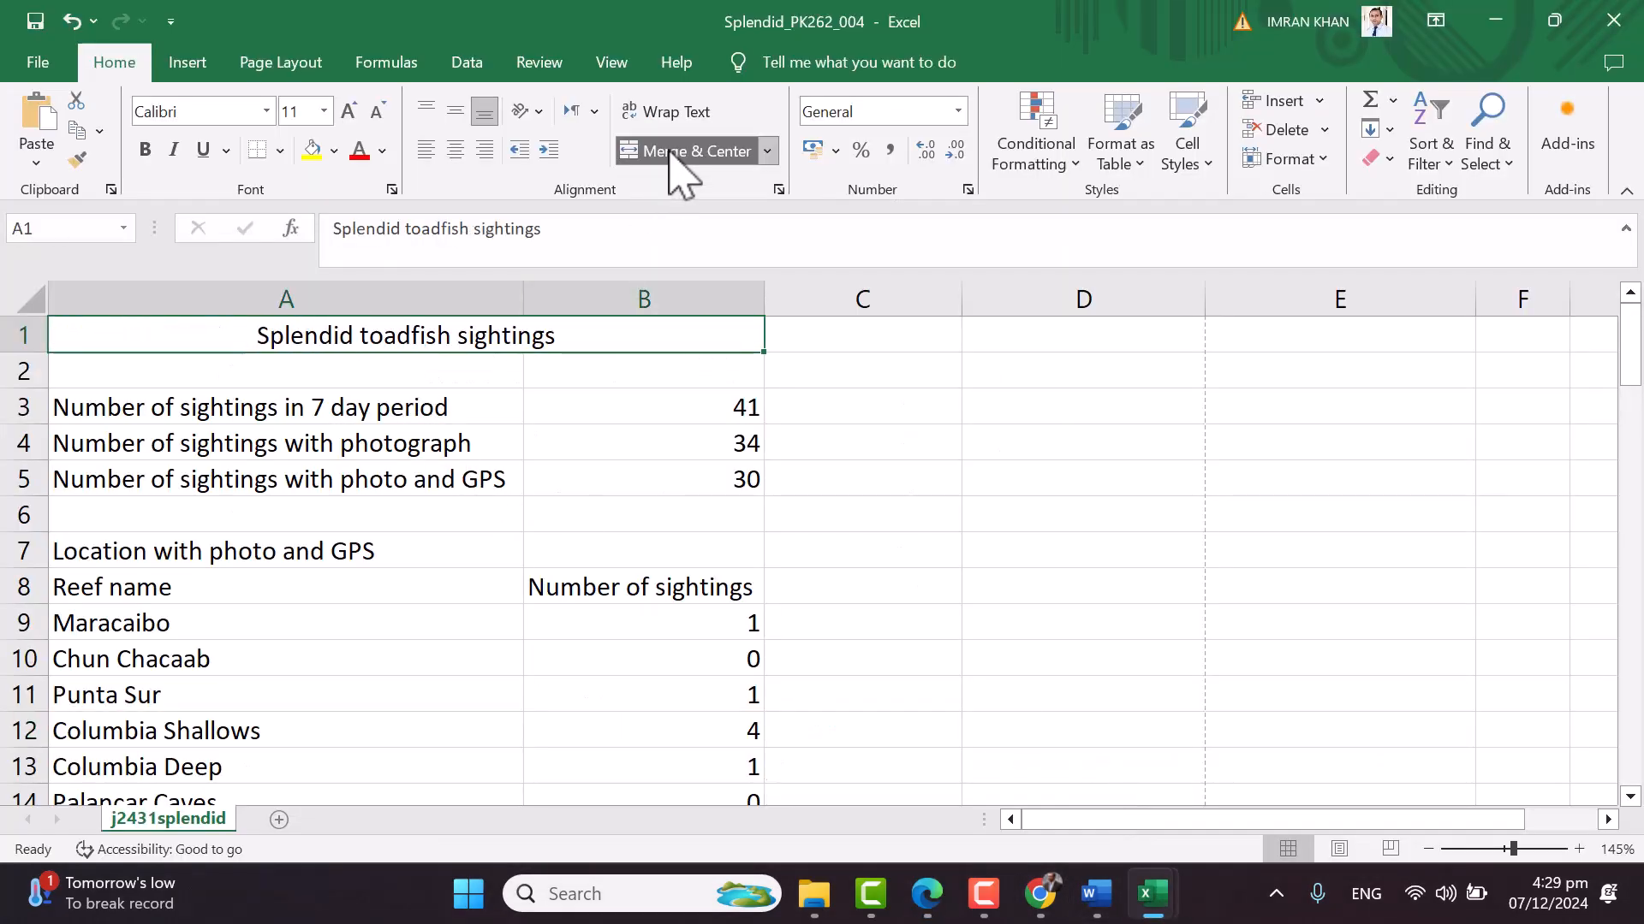
{"action": "left_click", "coordinate": [324, 112]}
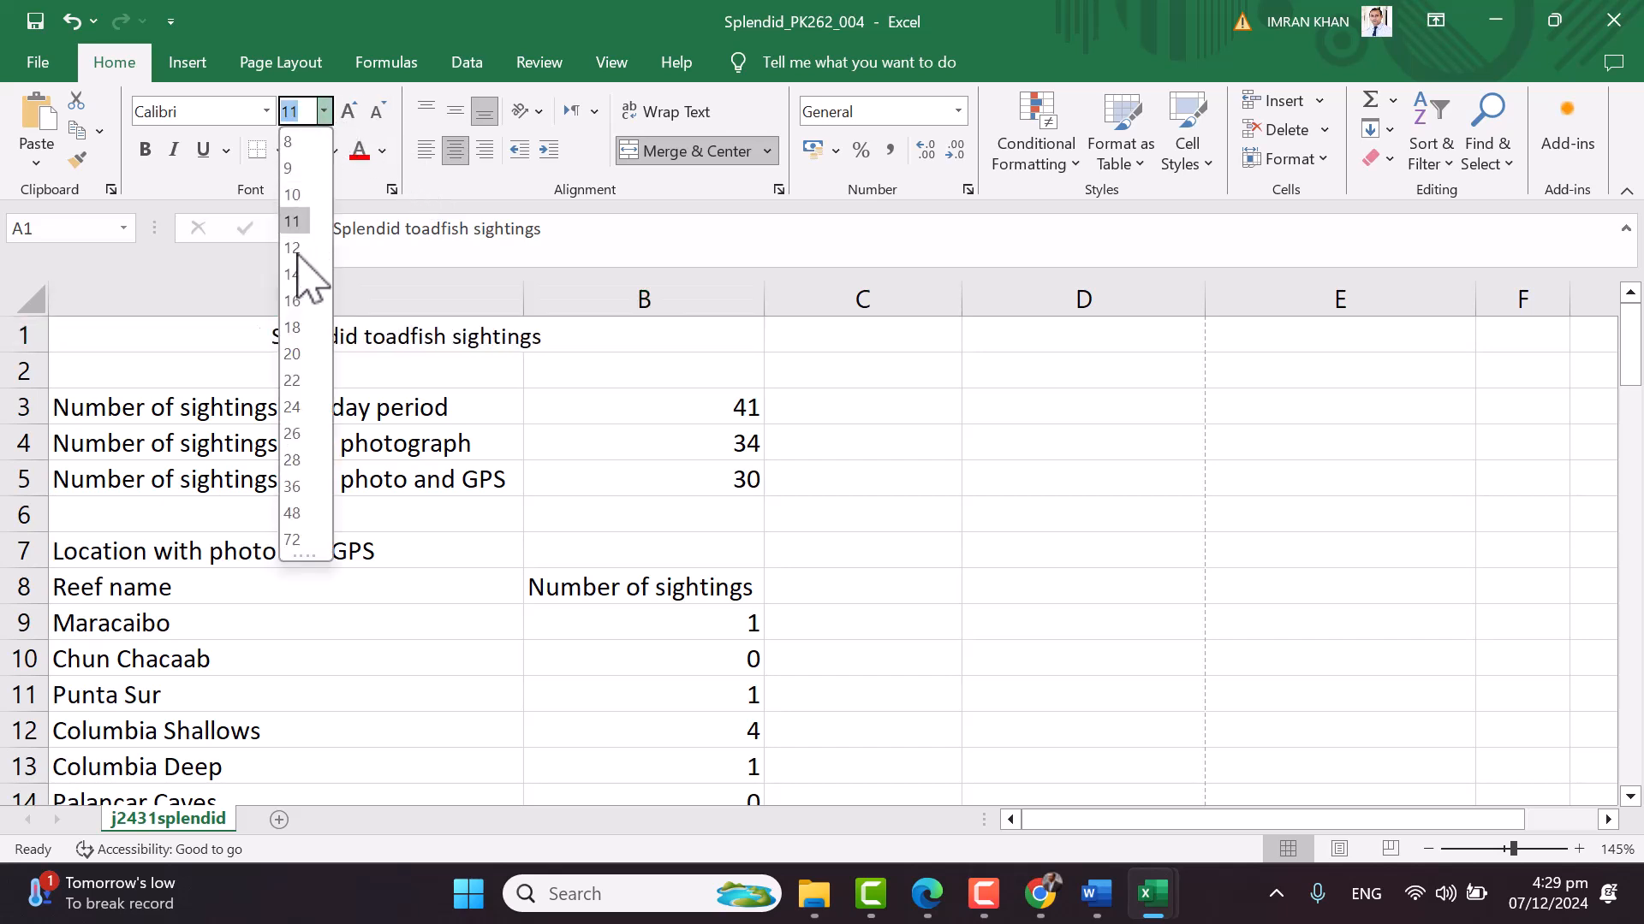
{"action": "left_click", "coordinate": [292, 406]}
{"action": "left_click", "coordinate": [844, 557]}
Compare the B3:B5 counts and the row 7 headings with the question paper's example
{"action": "left_click", "coordinate": [745, 441]}
{"action": "left_click_drag", "start_coordinate": [743, 462], "coordinate": [738, 524]}
{"action": "key", "text": "alt+Tab"}
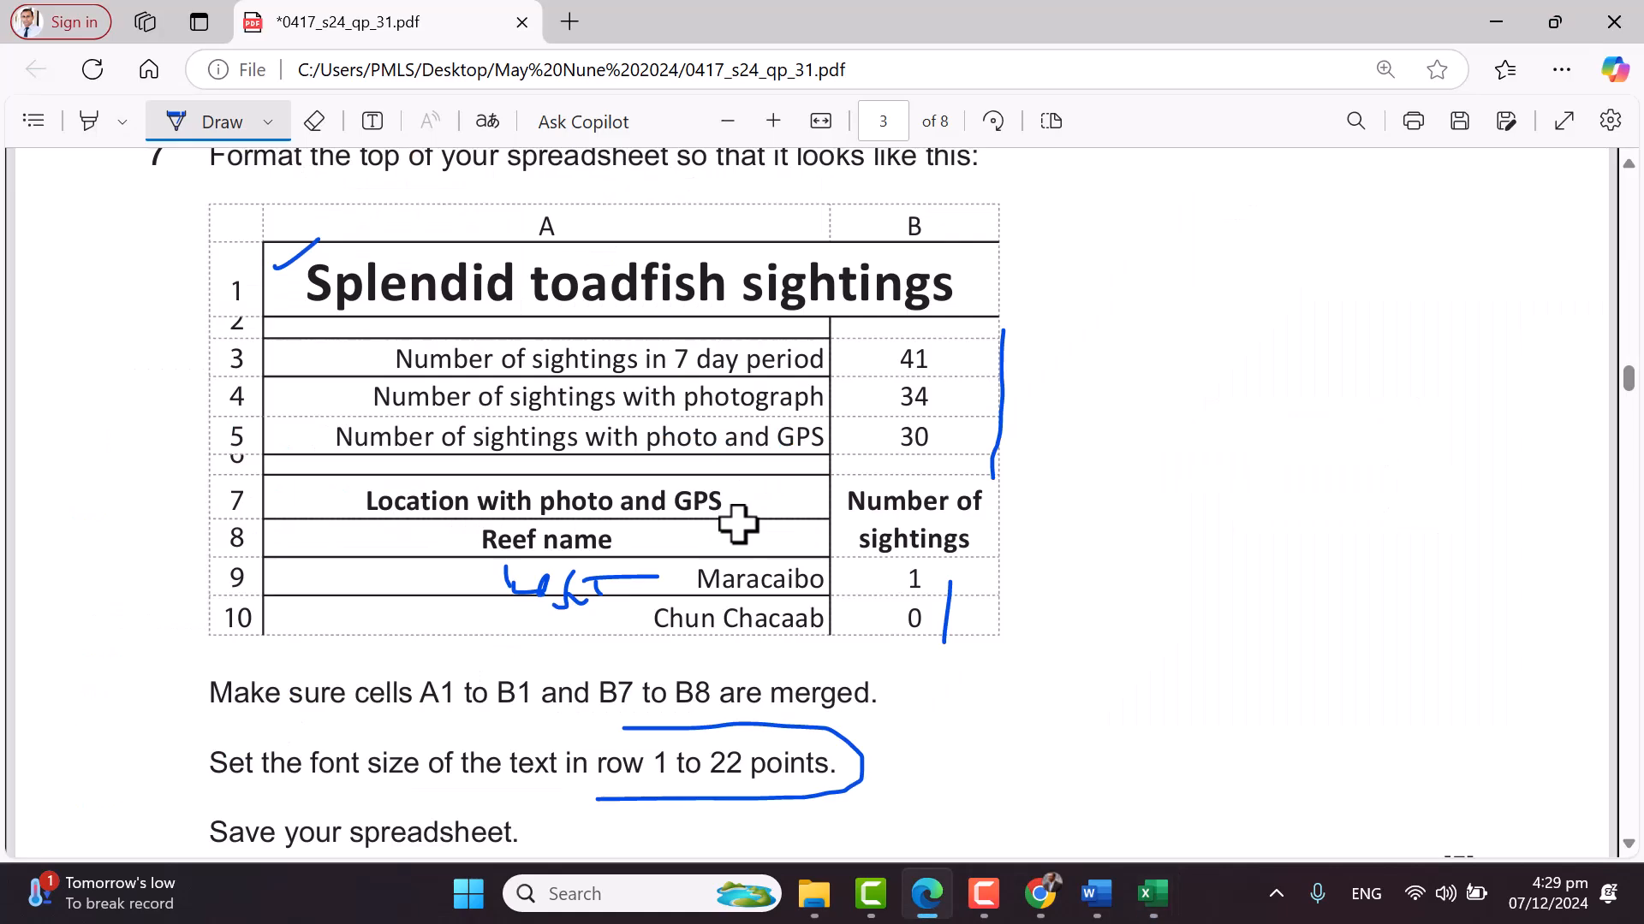
{"action": "key", "text": "alt+Tab"}
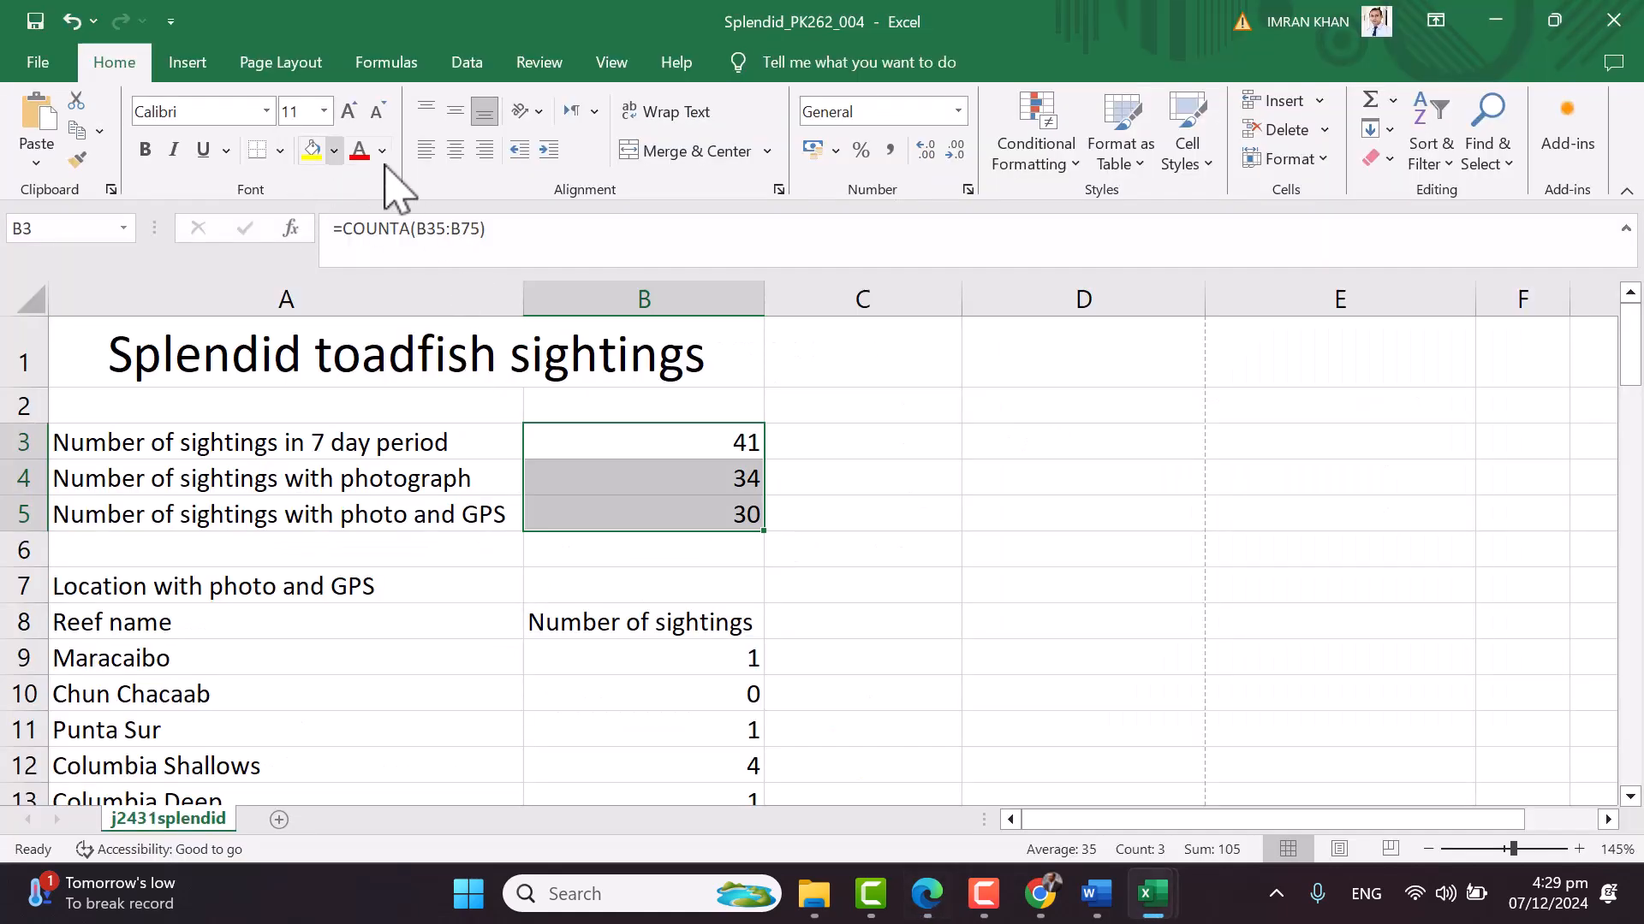
{"action": "left_click", "coordinate": [866, 585]}
{"action": "key", "text": "alt+Tab"}
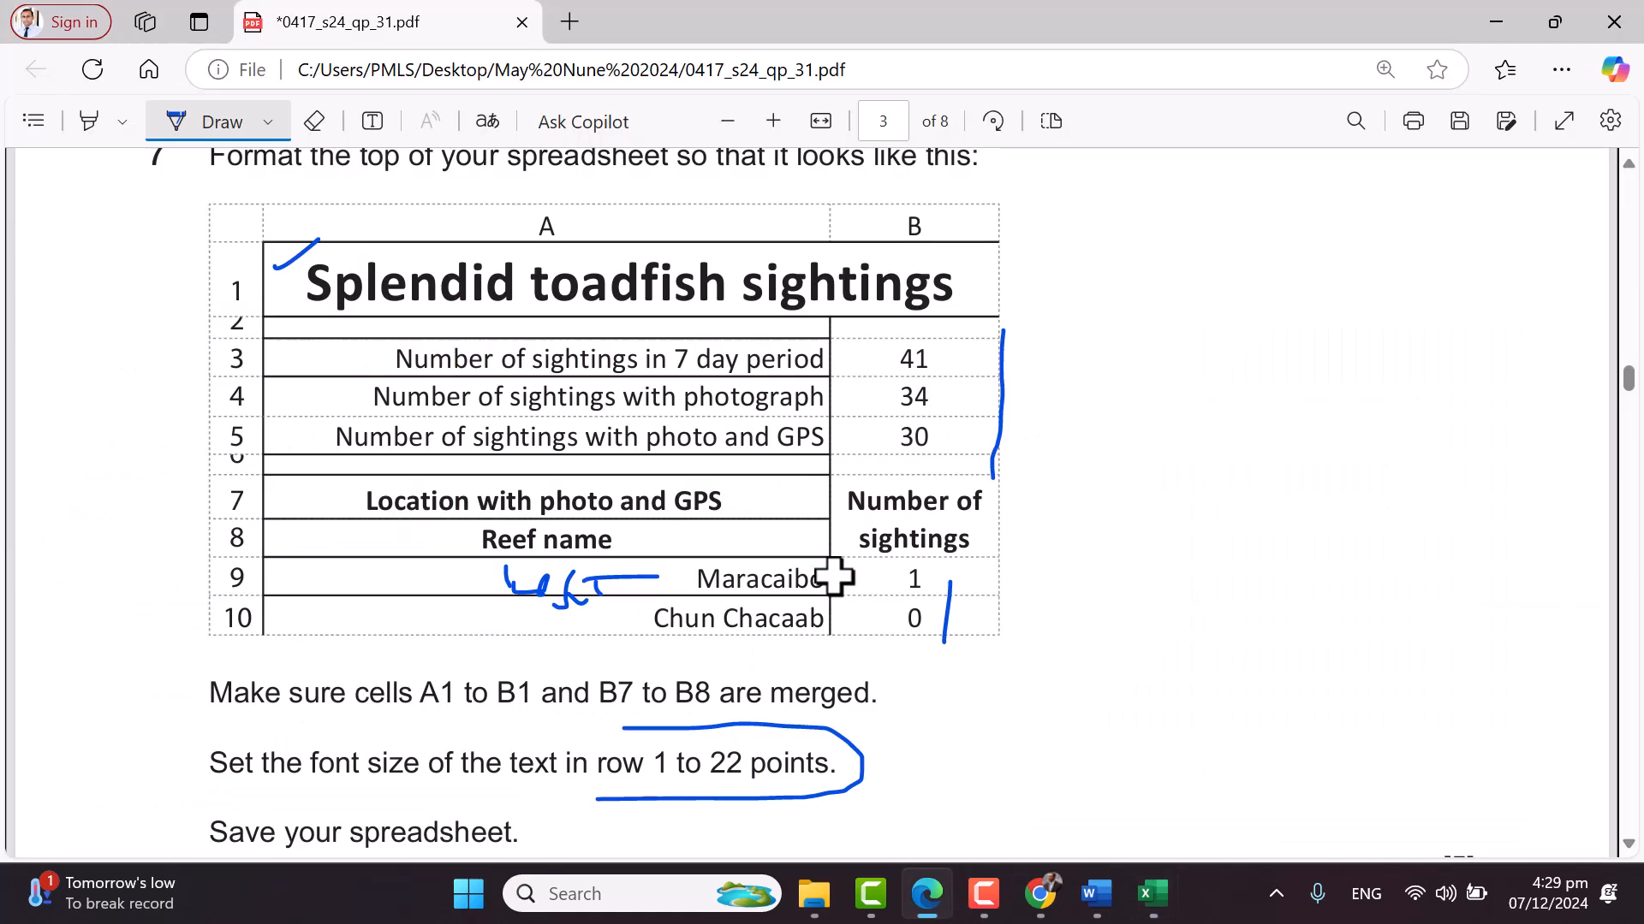
{"action": "scroll", "coordinate": [642, 544], "scroll_direction": "down", "scroll_amount": 2}
{"action": "key", "text": "alt+Tab"}
Review the Number of sightings column down to row 32 against the paper
{"action": "left_click", "coordinate": [605, 624]}
{"action": "scroll", "coordinate": [634, 627], "scroll_direction": "down", "scroll_amount": 9}
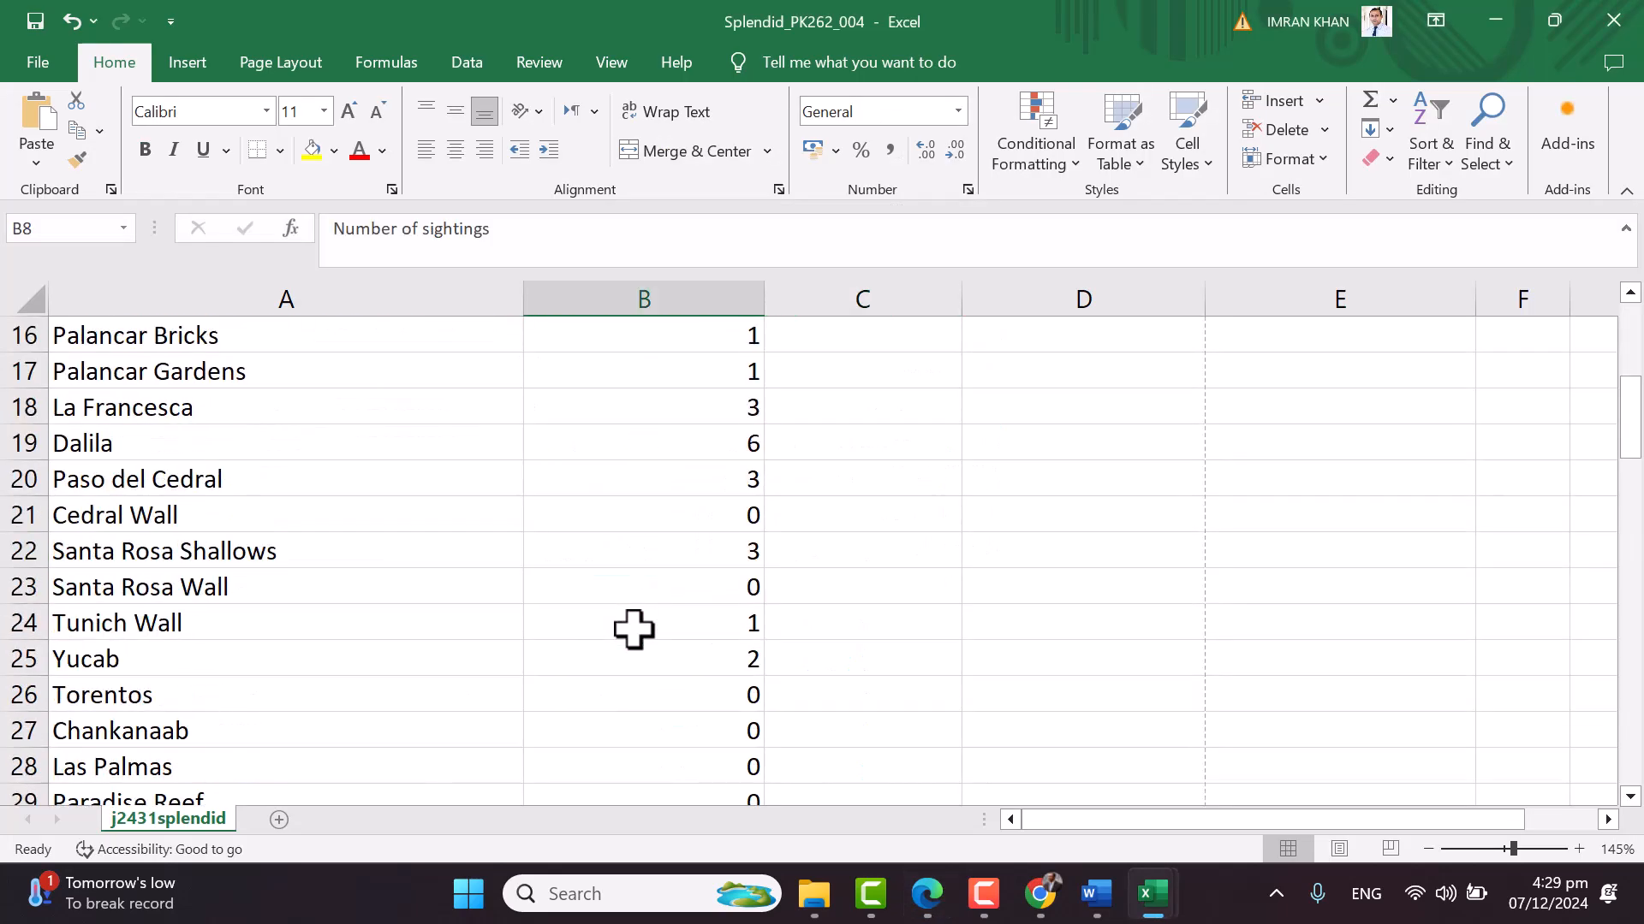
{"action": "left_click", "coordinate": [692, 467], "text": "shift"}
{"action": "scroll", "coordinate": [690, 465], "scroll_direction": "up", "scroll_amount": 9}
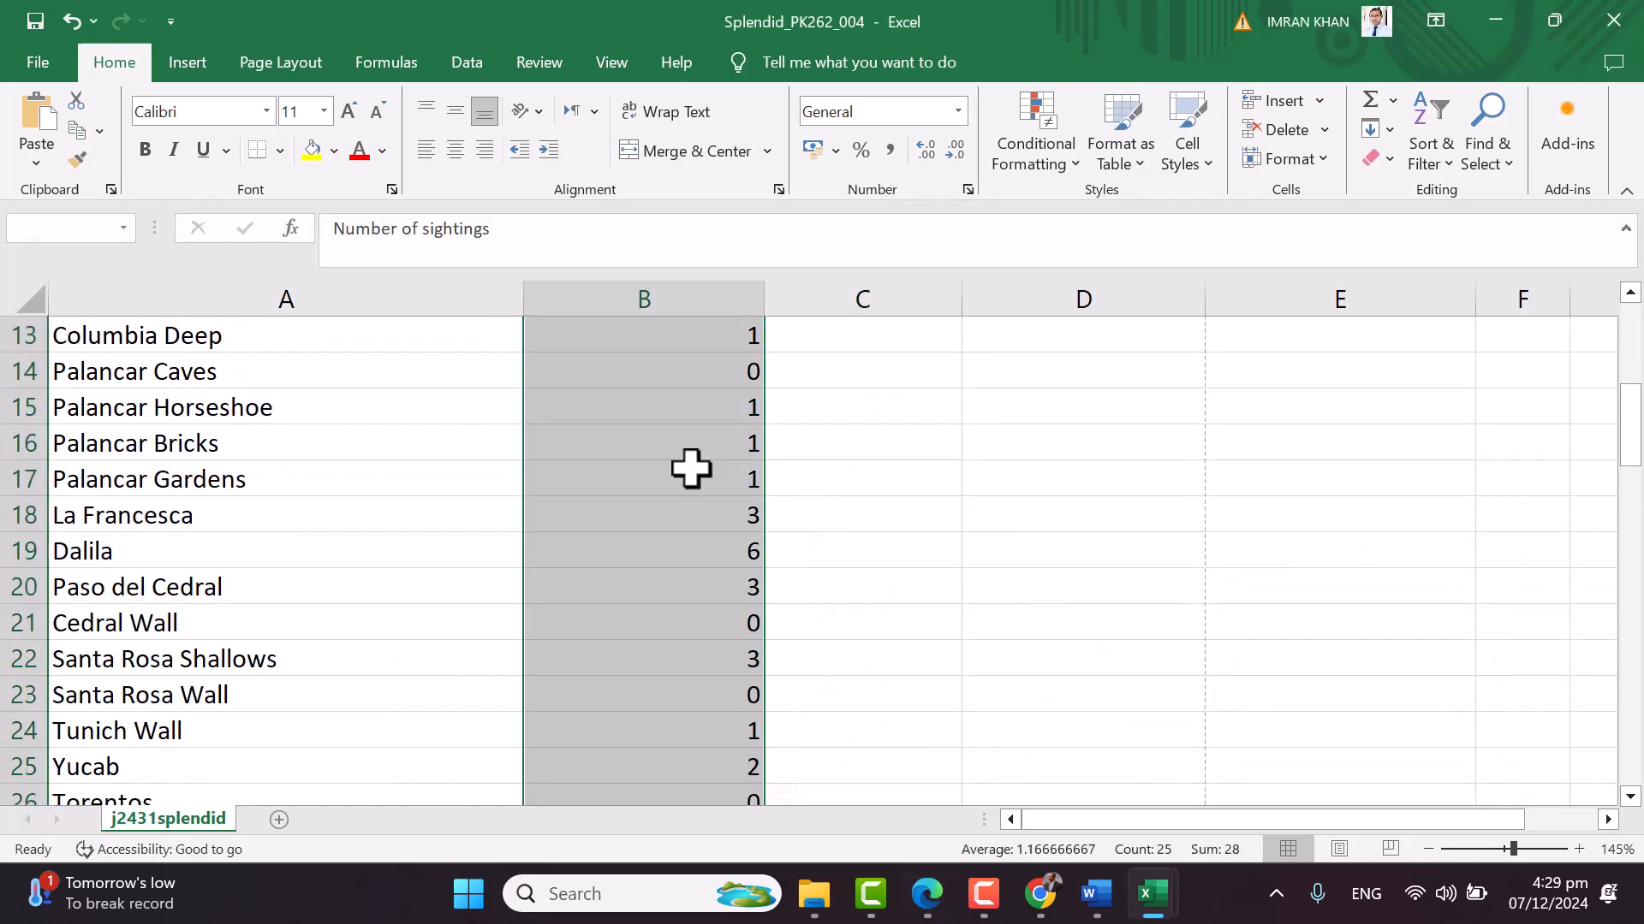
{"action": "left_click", "coordinate": [613, 573]}
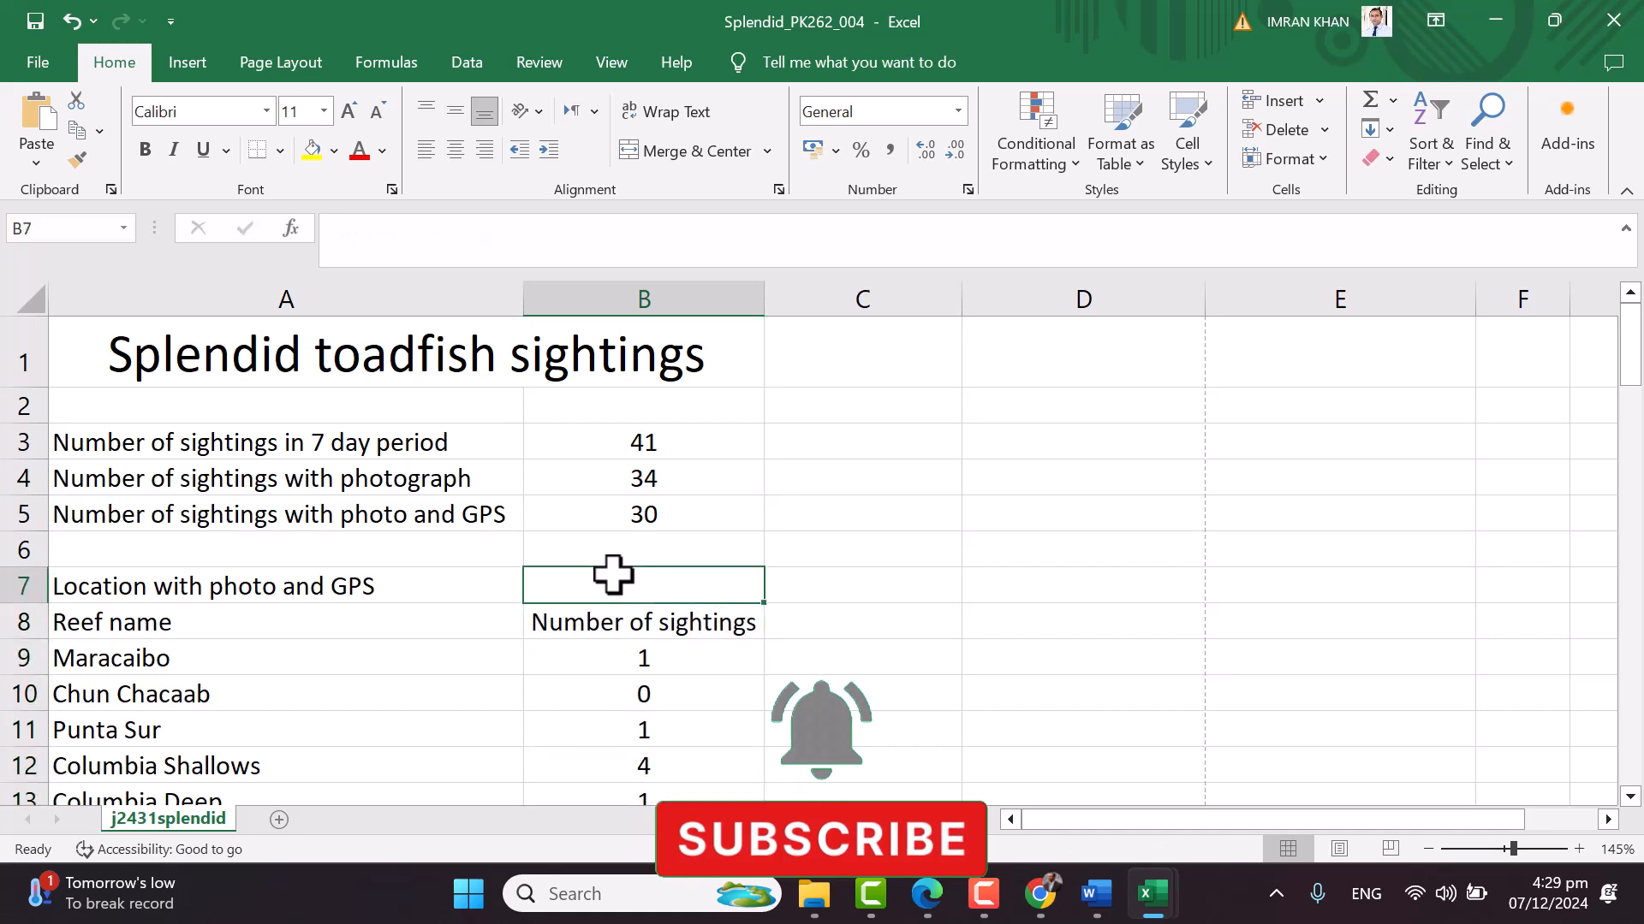
{"action": "key", "text": "alt+Tab"}
{"action": "scroll", "coordinate": [613, 571], "scroll_direction": "up", "scroll_amount": 1}
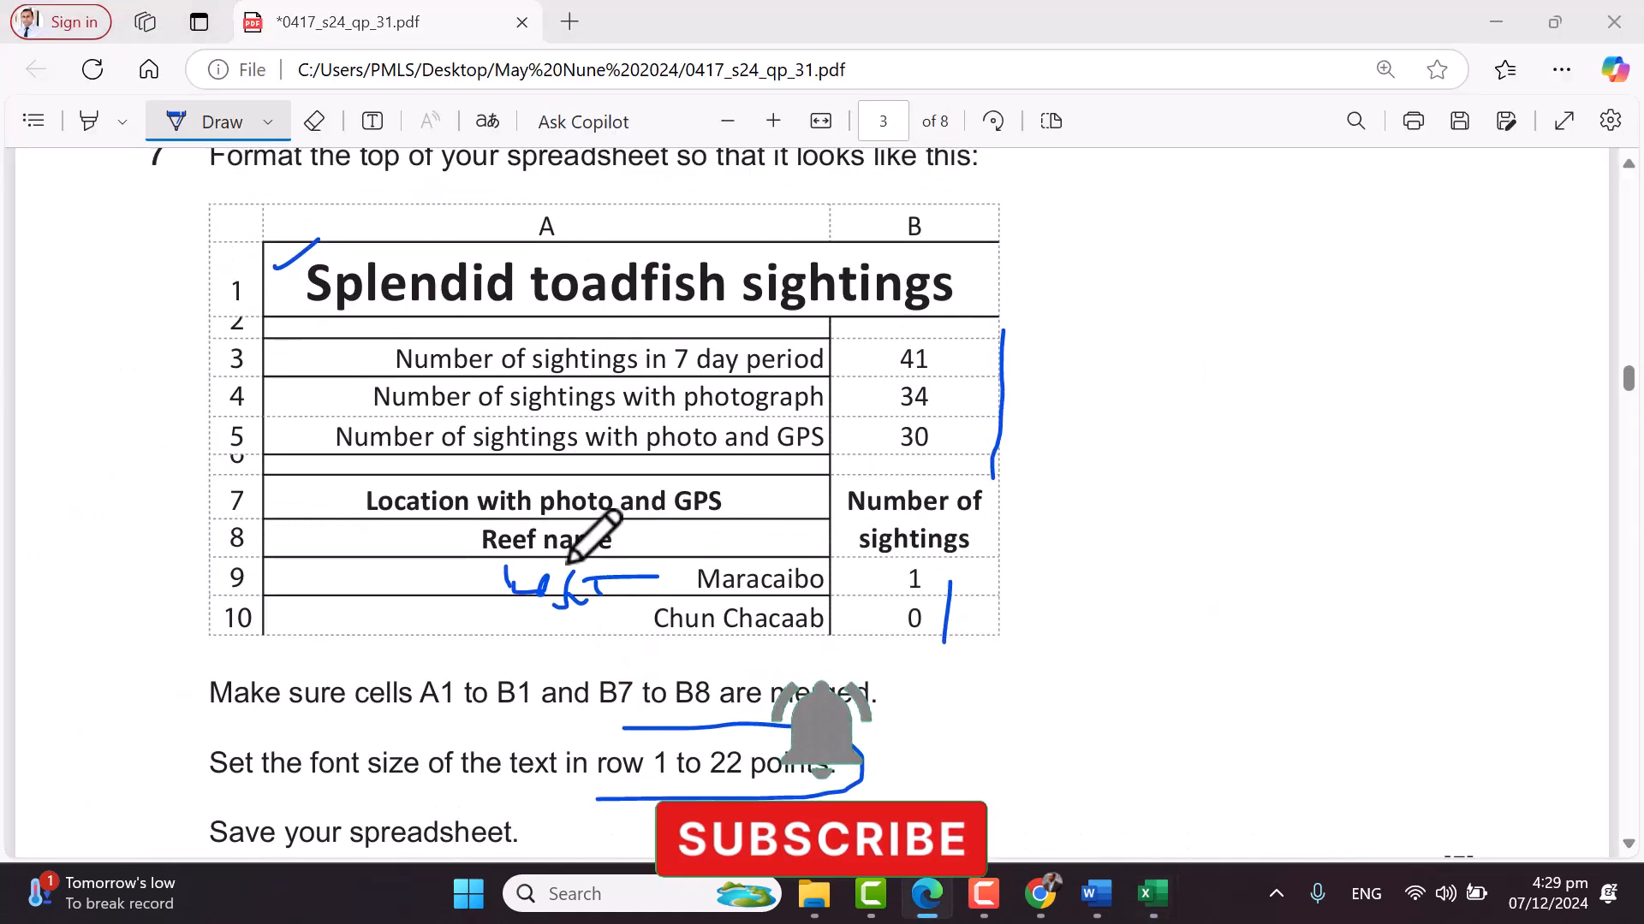
{"action": "key", "text": "alt+Tab"}
Centre, bold and set the A7:A8 headings to 12 point
{"action": "left_click_drag", "start_coordinate": [275, 579], "coordinate": [270, 622]}
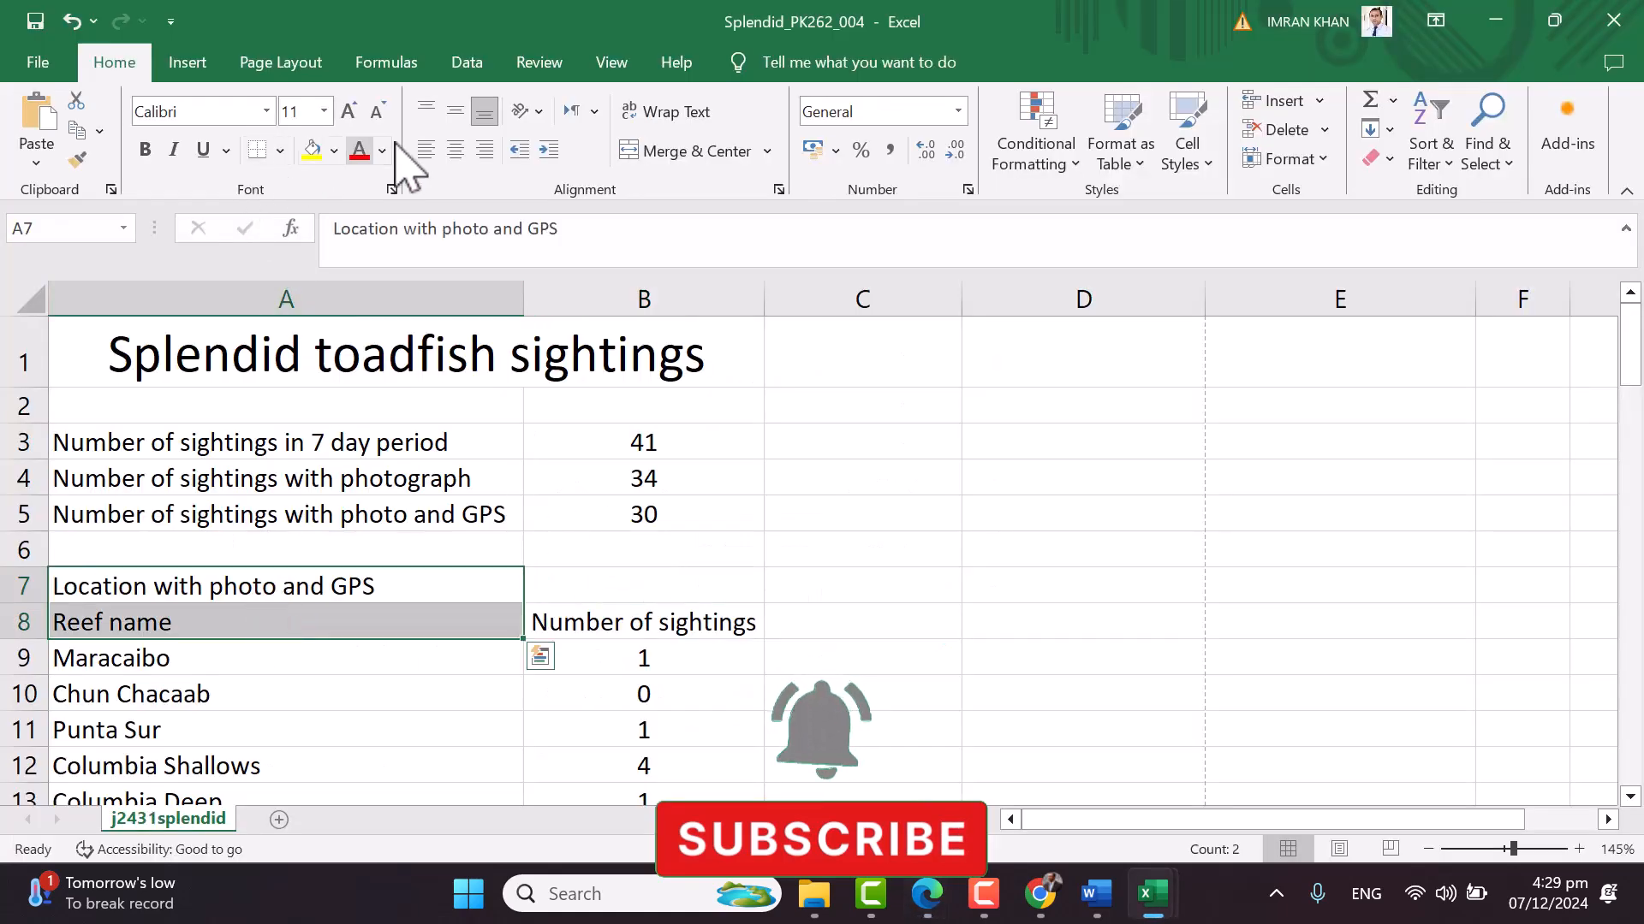
{"action": "left_click", "coordinate": [455, 151]}
{"action": "left_click", "coordinate": [145, 150]}
{"action": "left_click", "coordinate": [348, 111]}
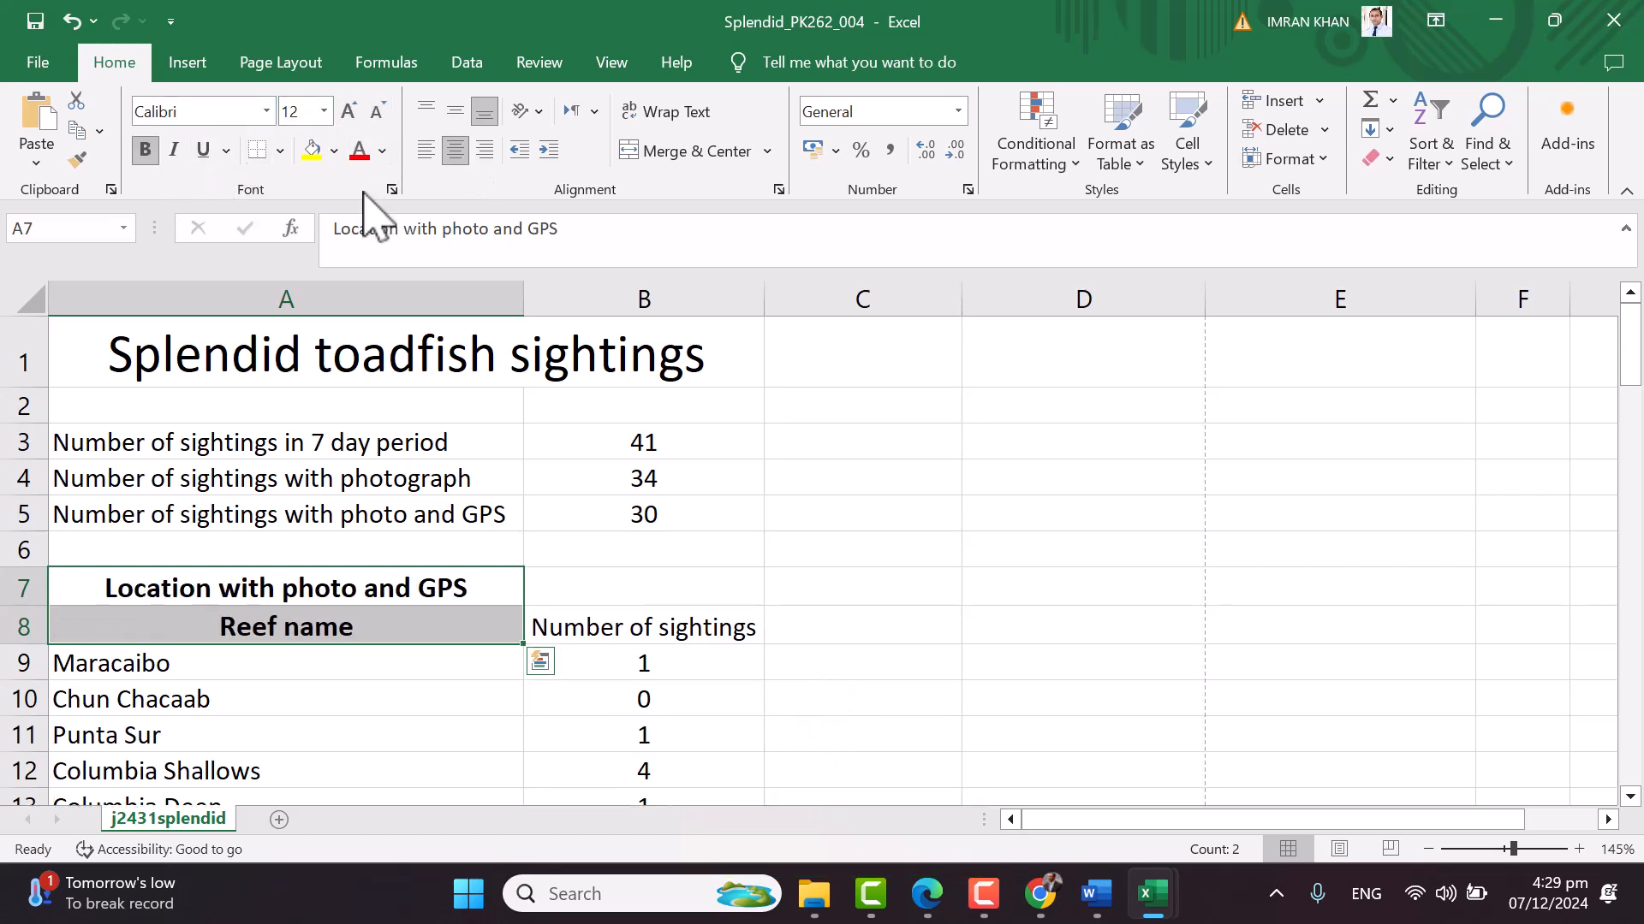
Merge B7:B8 and make 'Number of sightings' 12 point, wrapped and bold
{"action": "left_click_drag", "start_coordinate": [610, 588], "coordinate": [716, 631]}
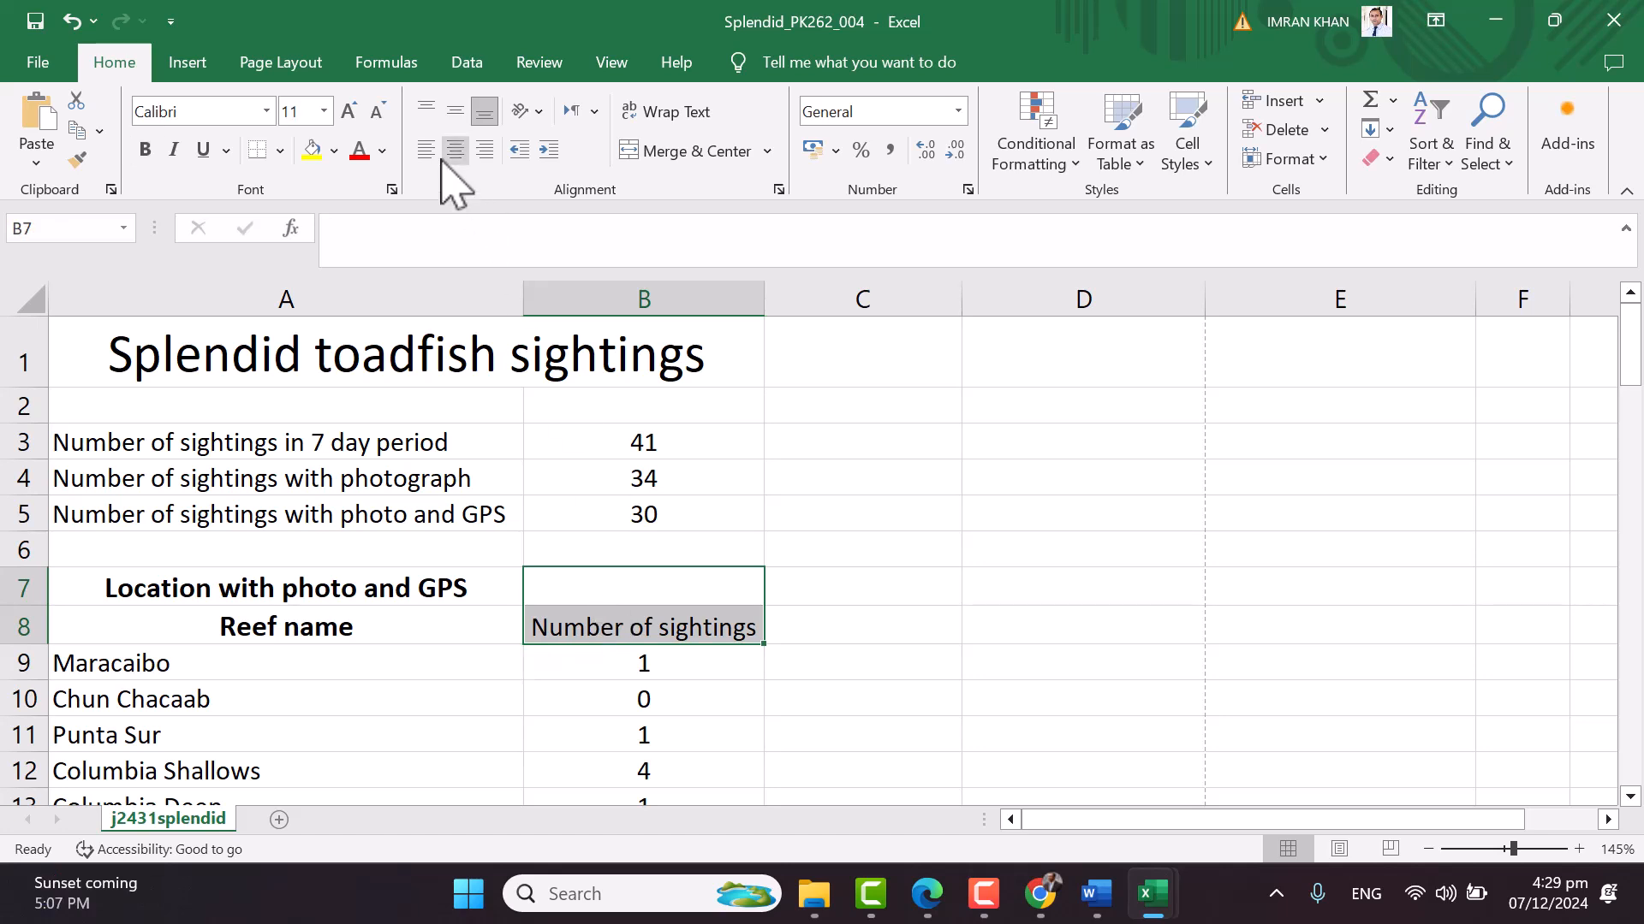
{"action": "left_click", "coordinate": [659, 152]}
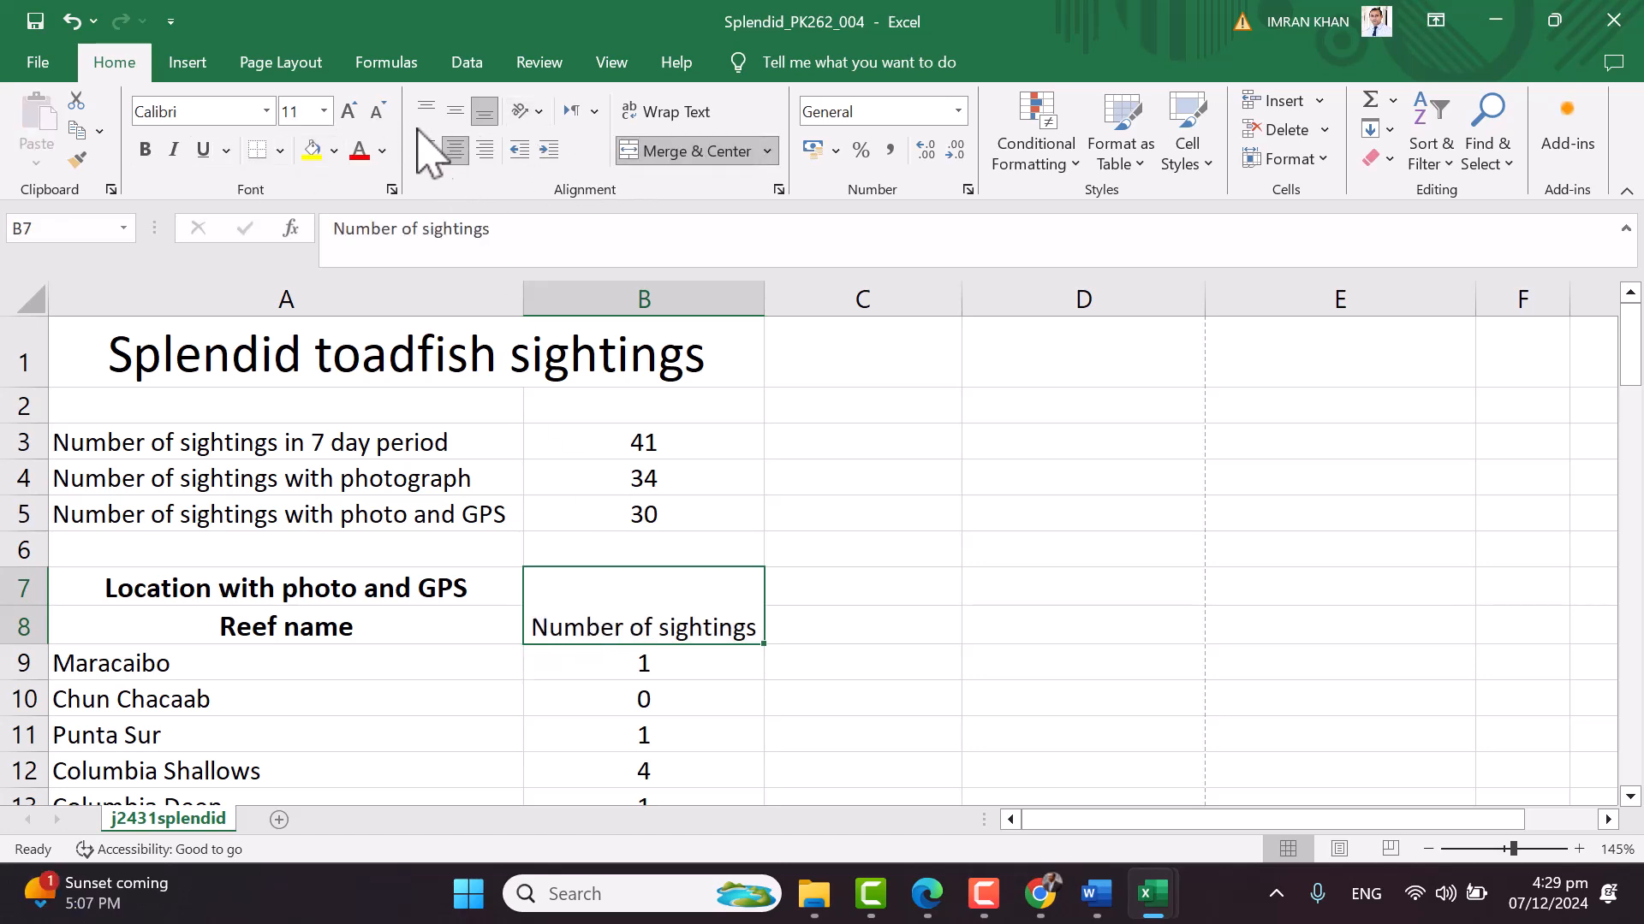
{"action": "left_click", "coordinate": [351, 114]}
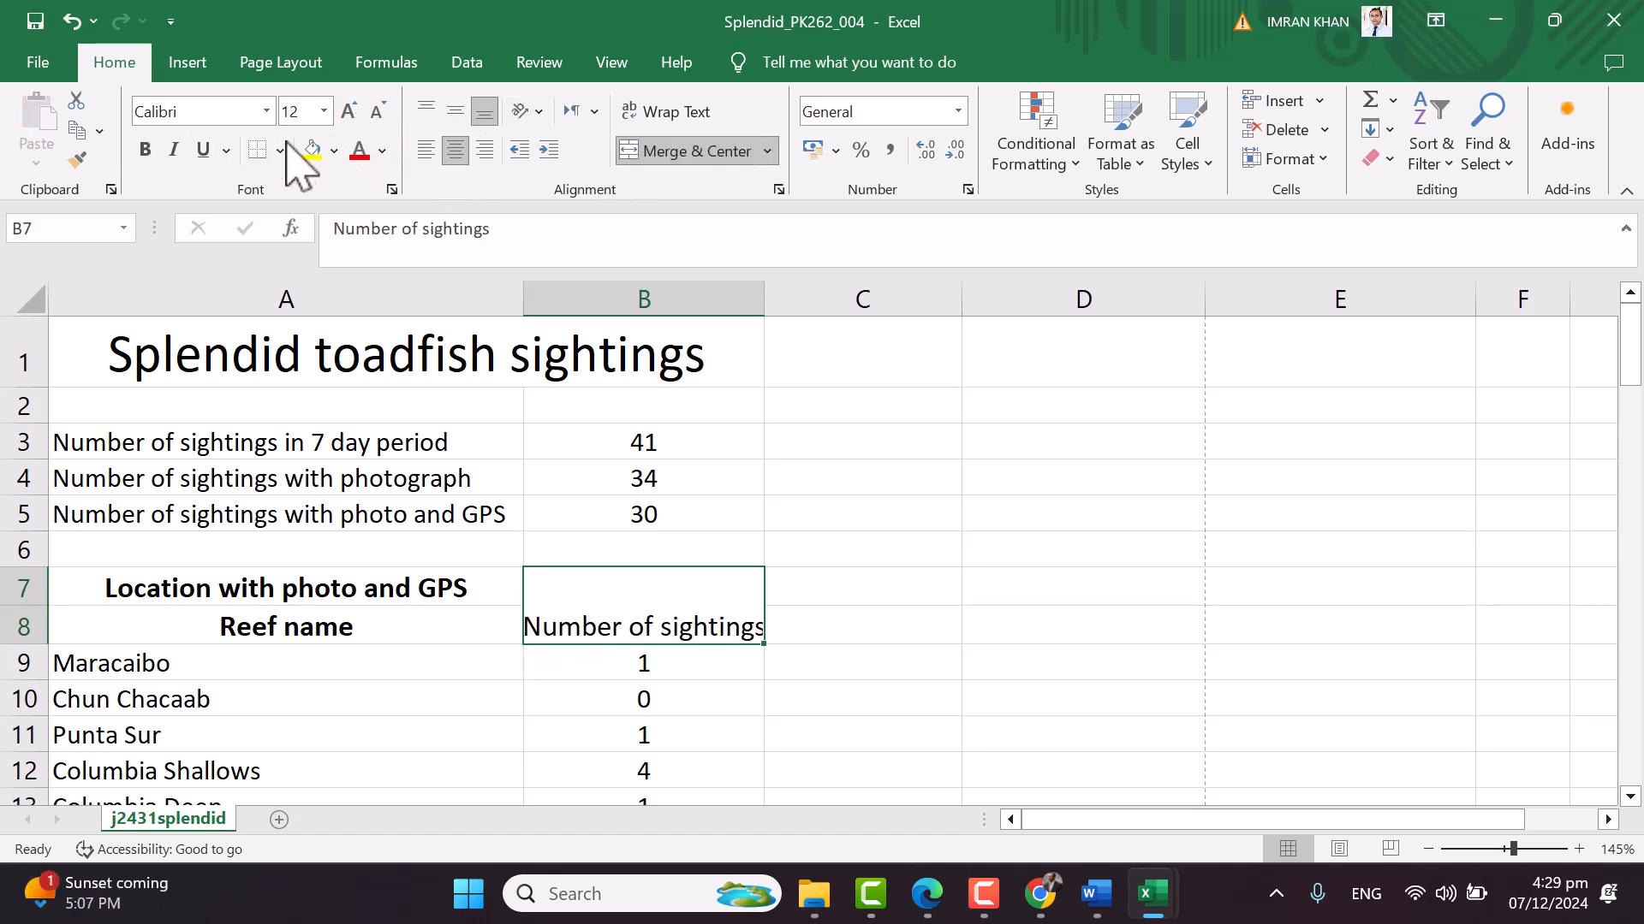
{"action": "left_click", "coordinate": [668, 112]}
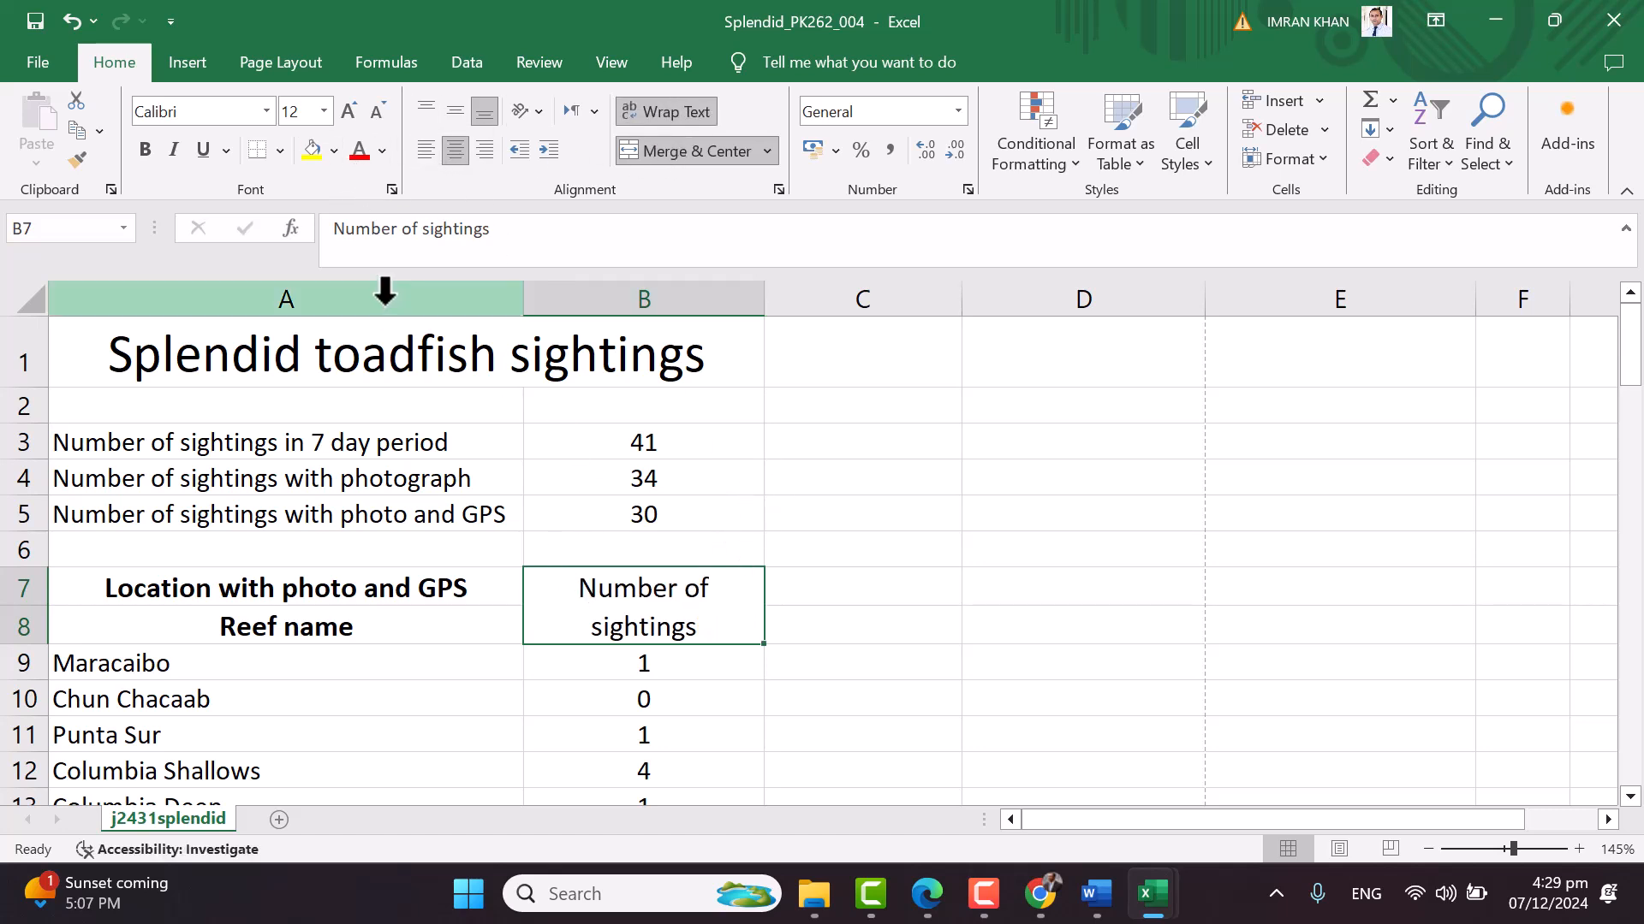
{"action": "left_click", "coordinate": [146, 150]}
{"action": "left_click", "coordinate": [708, 416]}
{"action": "key", "text": "alt+Tab"}
{"action": "key", "text": "alt+Tab"}
Make the A1 title bold
{"action": "left_click", "coordinate": [517, 349]}
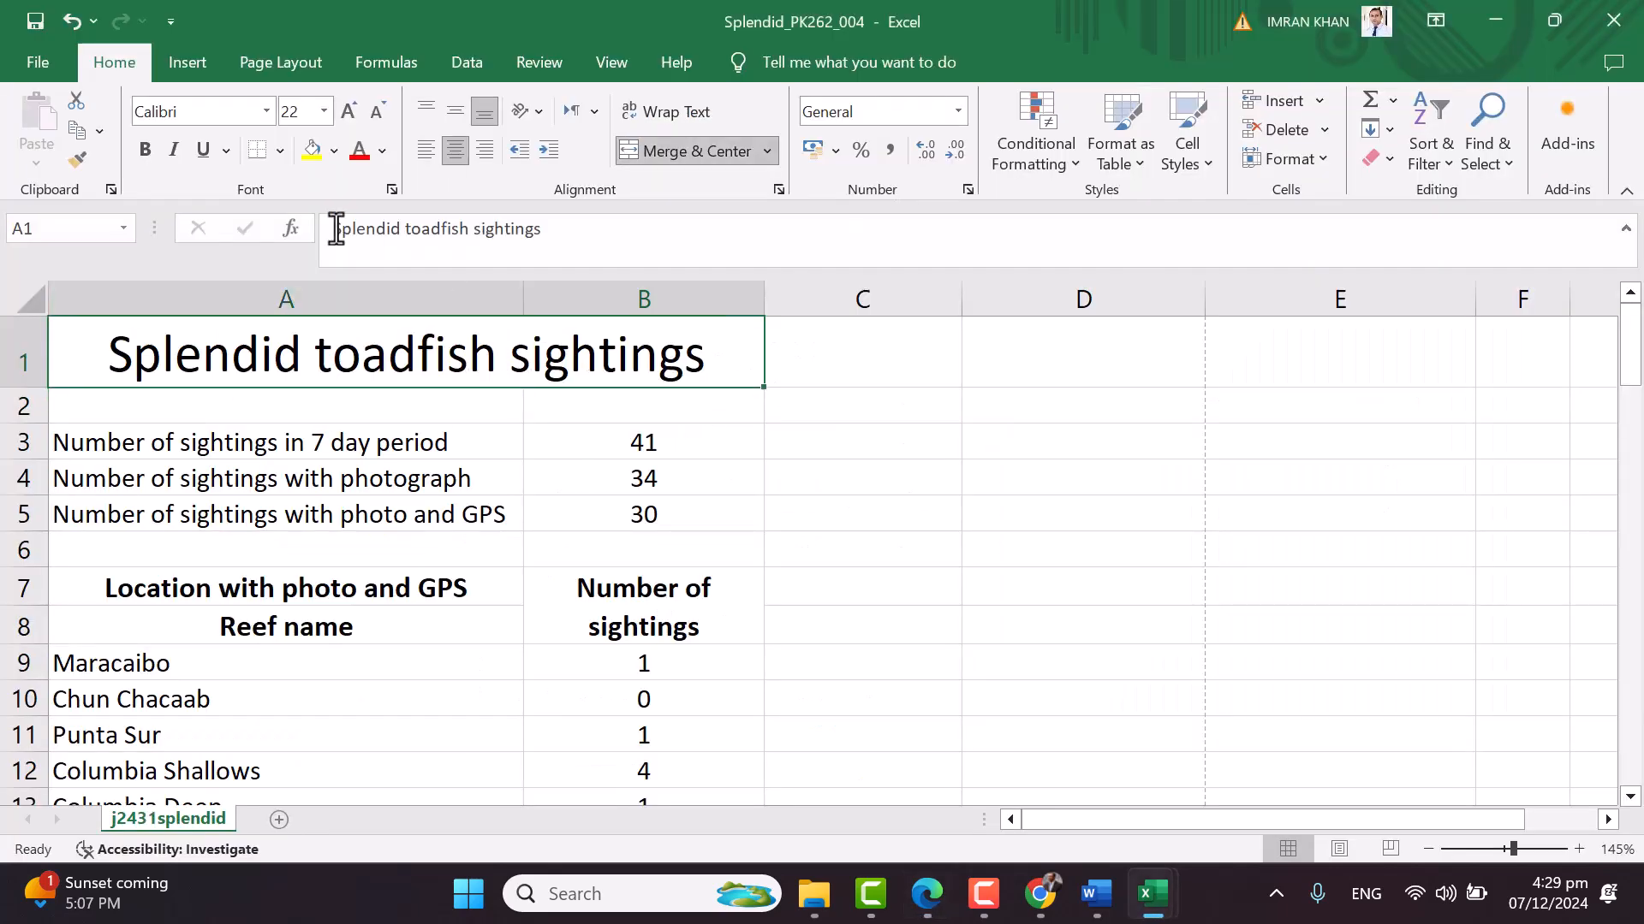
{"action": "left_click", "coordinate": [145, 150]}
{"action": "left_click", "coordinate": [739, 442]}
{"action": "key", "text": "alt+Tab"}
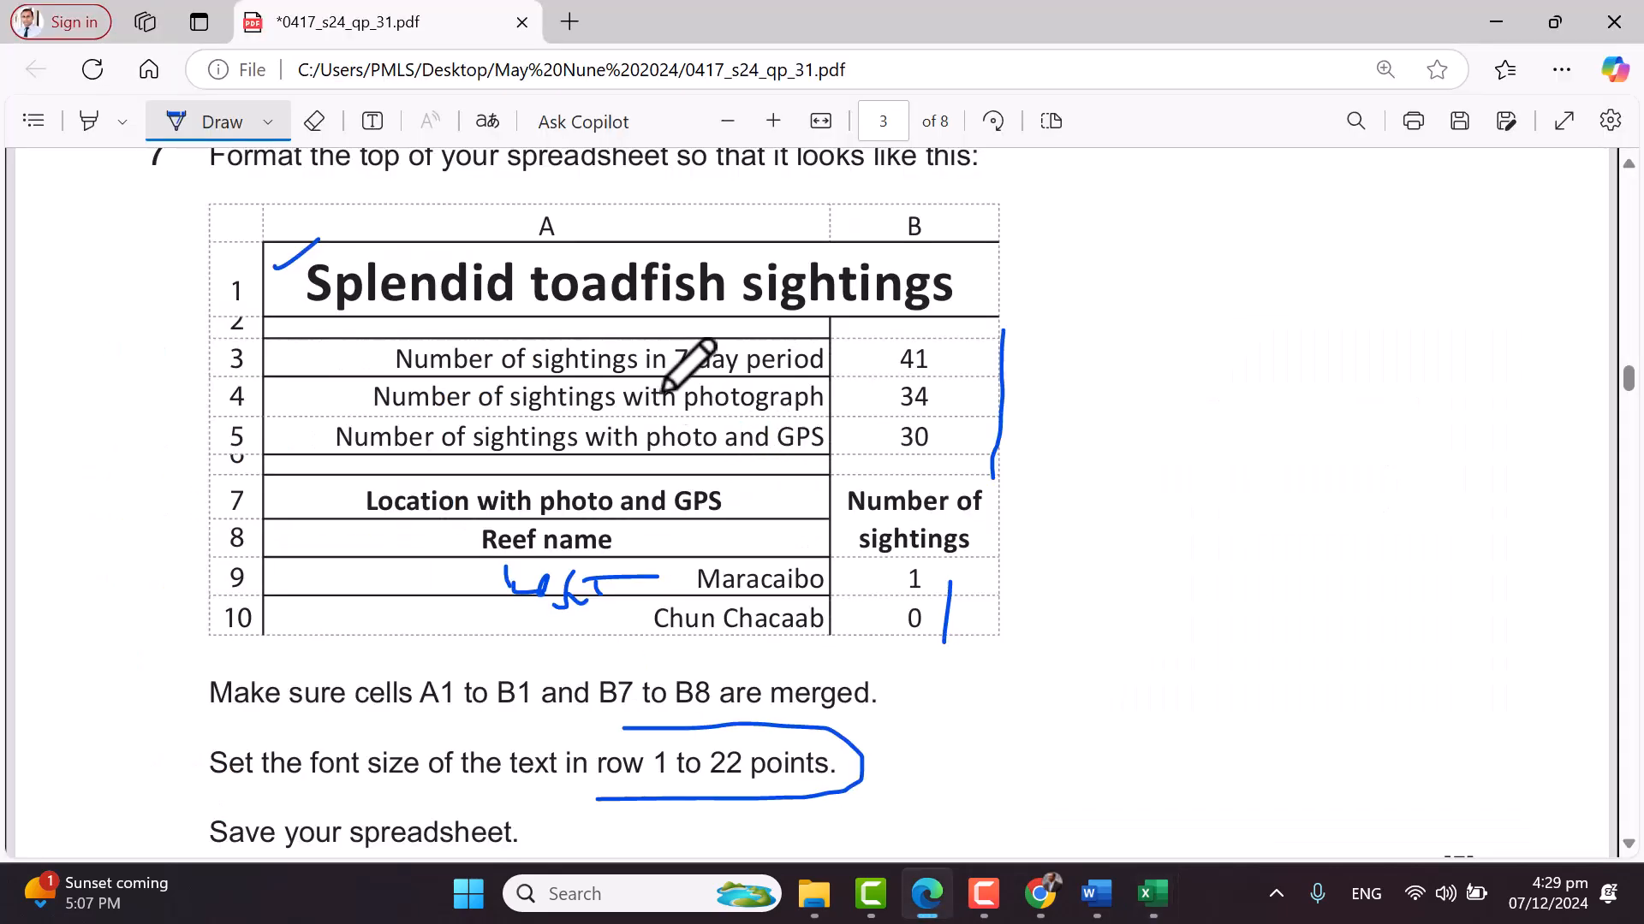
Right-align the labels in A3:A5
{"action": "key", "text": "alt+Tab"}
{"action": "left_click_drag", "start_coordinate": [271, 456], "coordinate": [294, 514]}
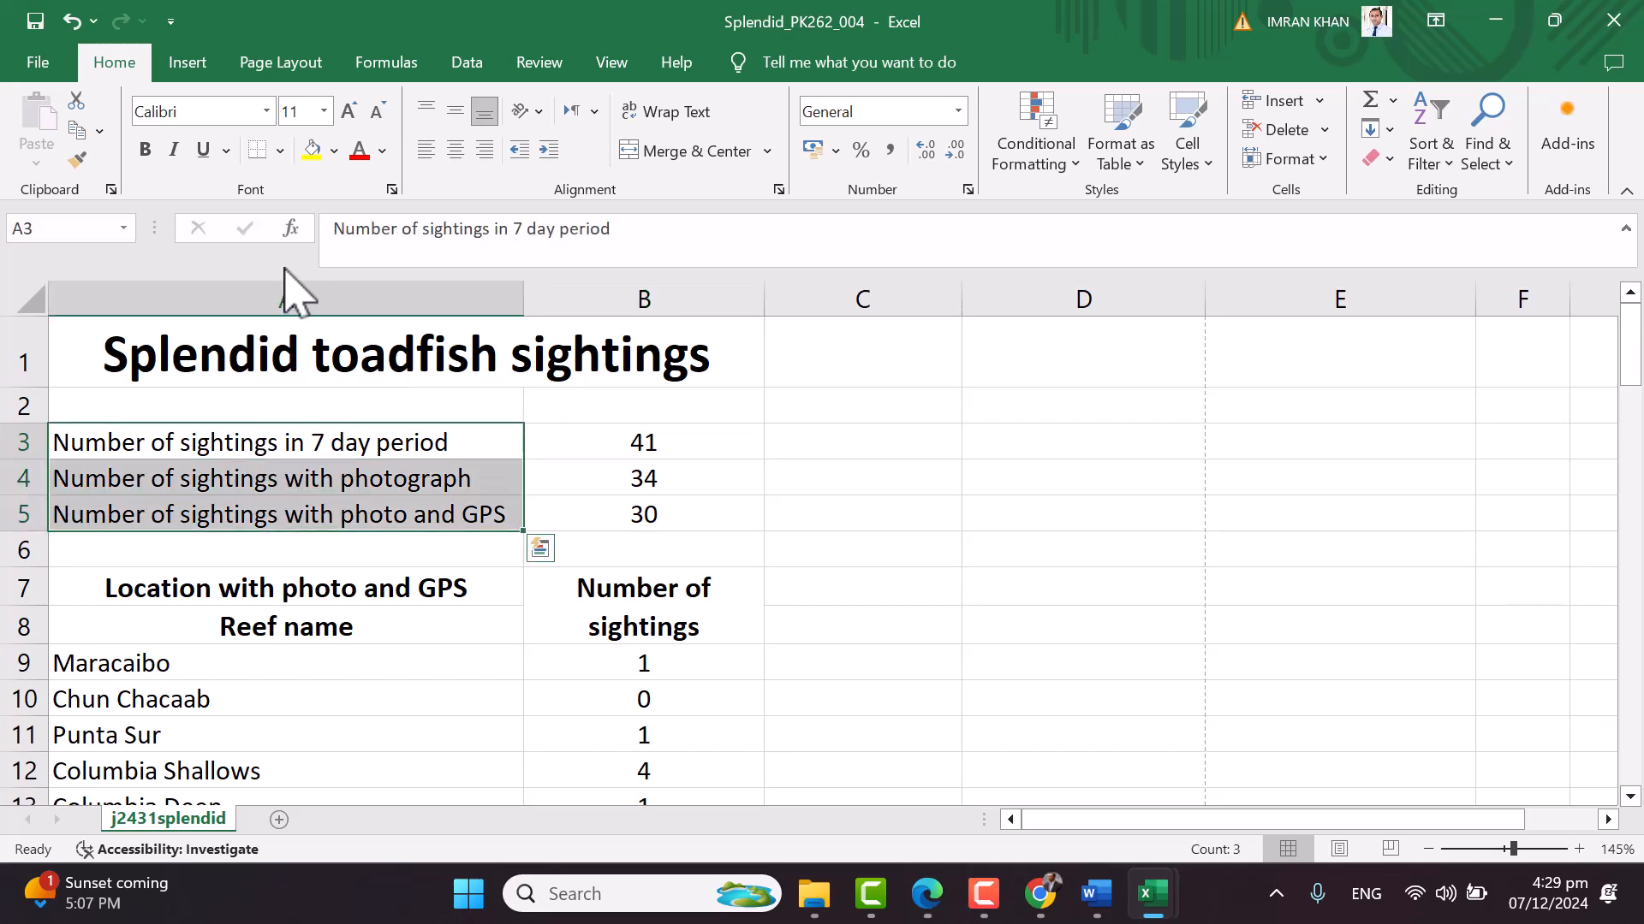
{"action": "left_click", "coordinate": [460, 153]}
{"action": "left_click", "coordinate": [486, 152]}
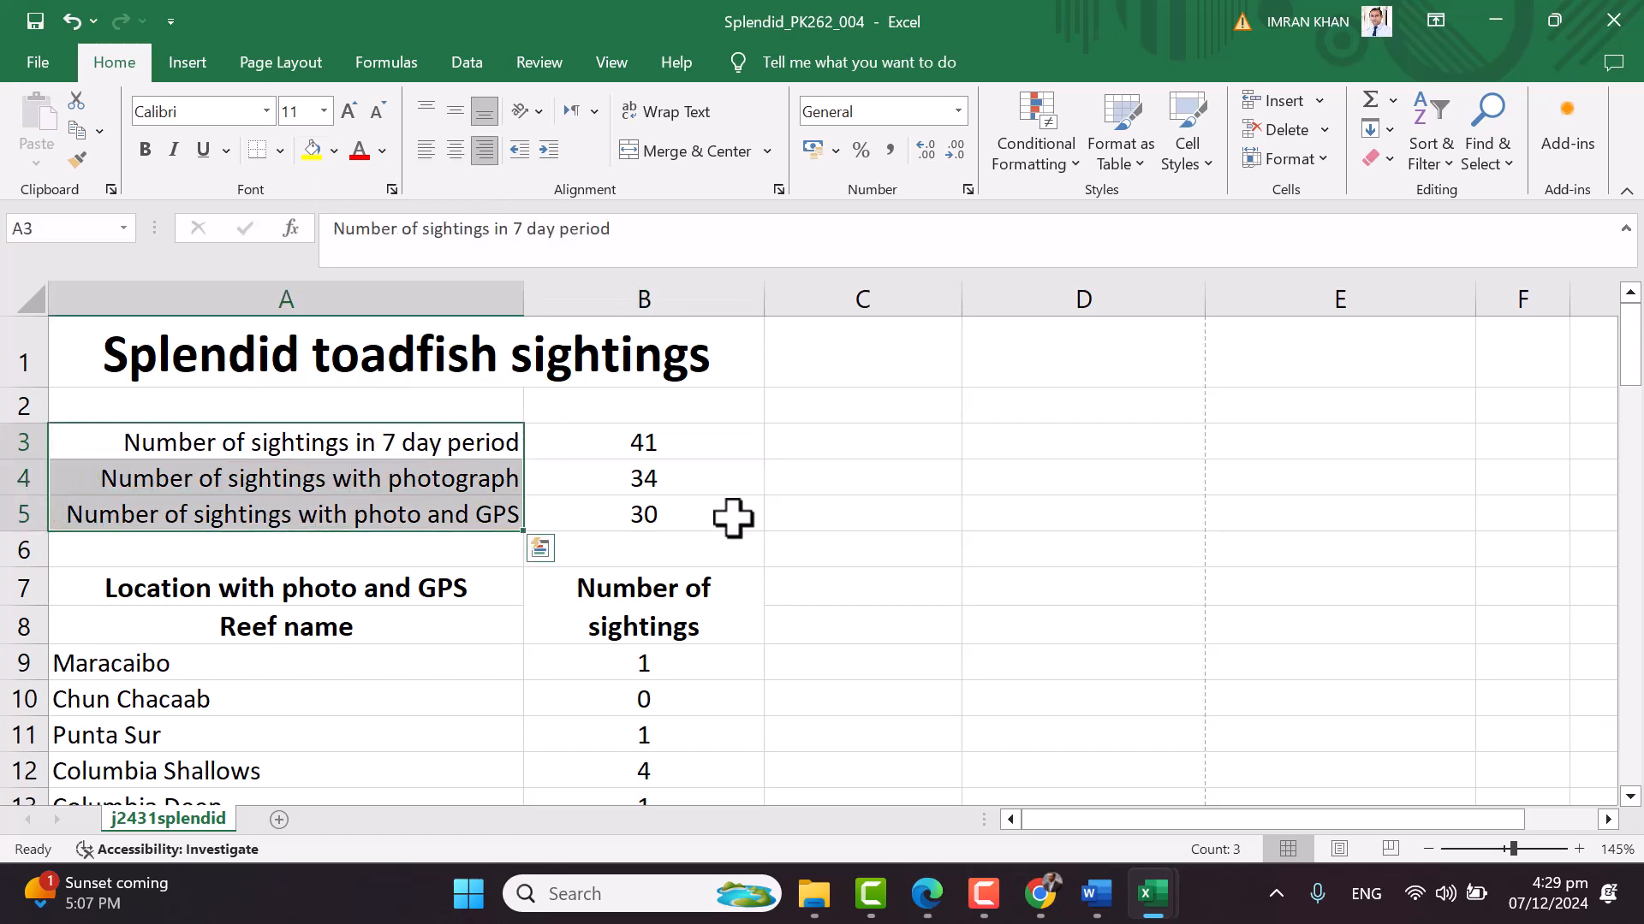
{"action": "left_click", "coordinate": [735, 518]}
{"action": "key", "text": "alt+Tab"}
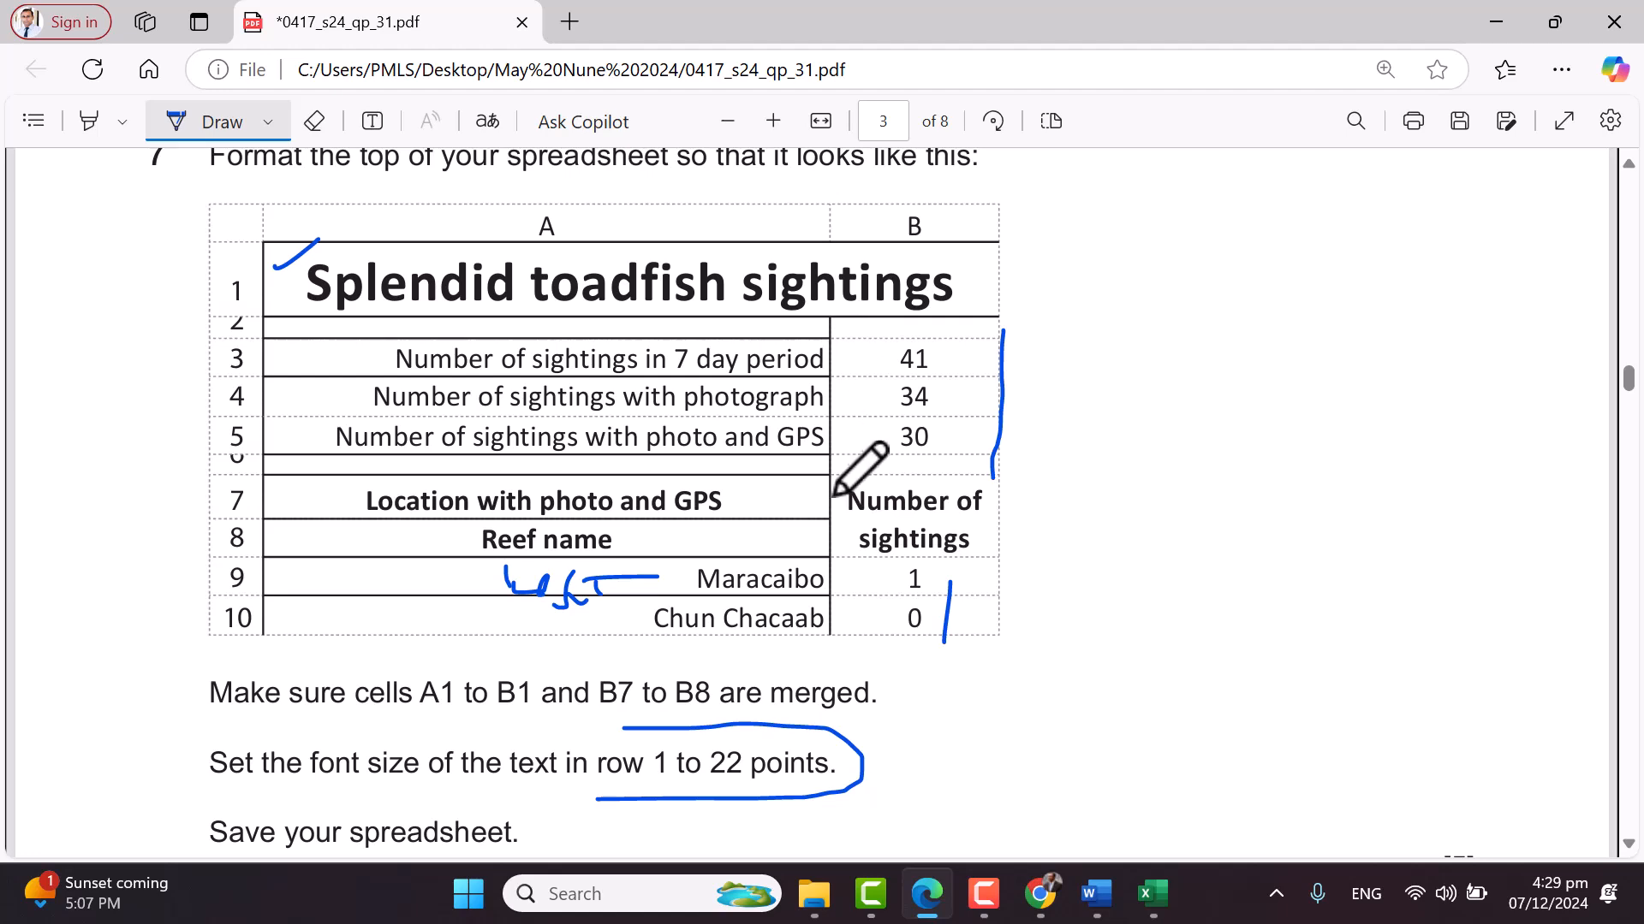
{"action": "scroll", "coordinate": [817, 466], "scroll_direction": "down", "scroll_amount": 3}
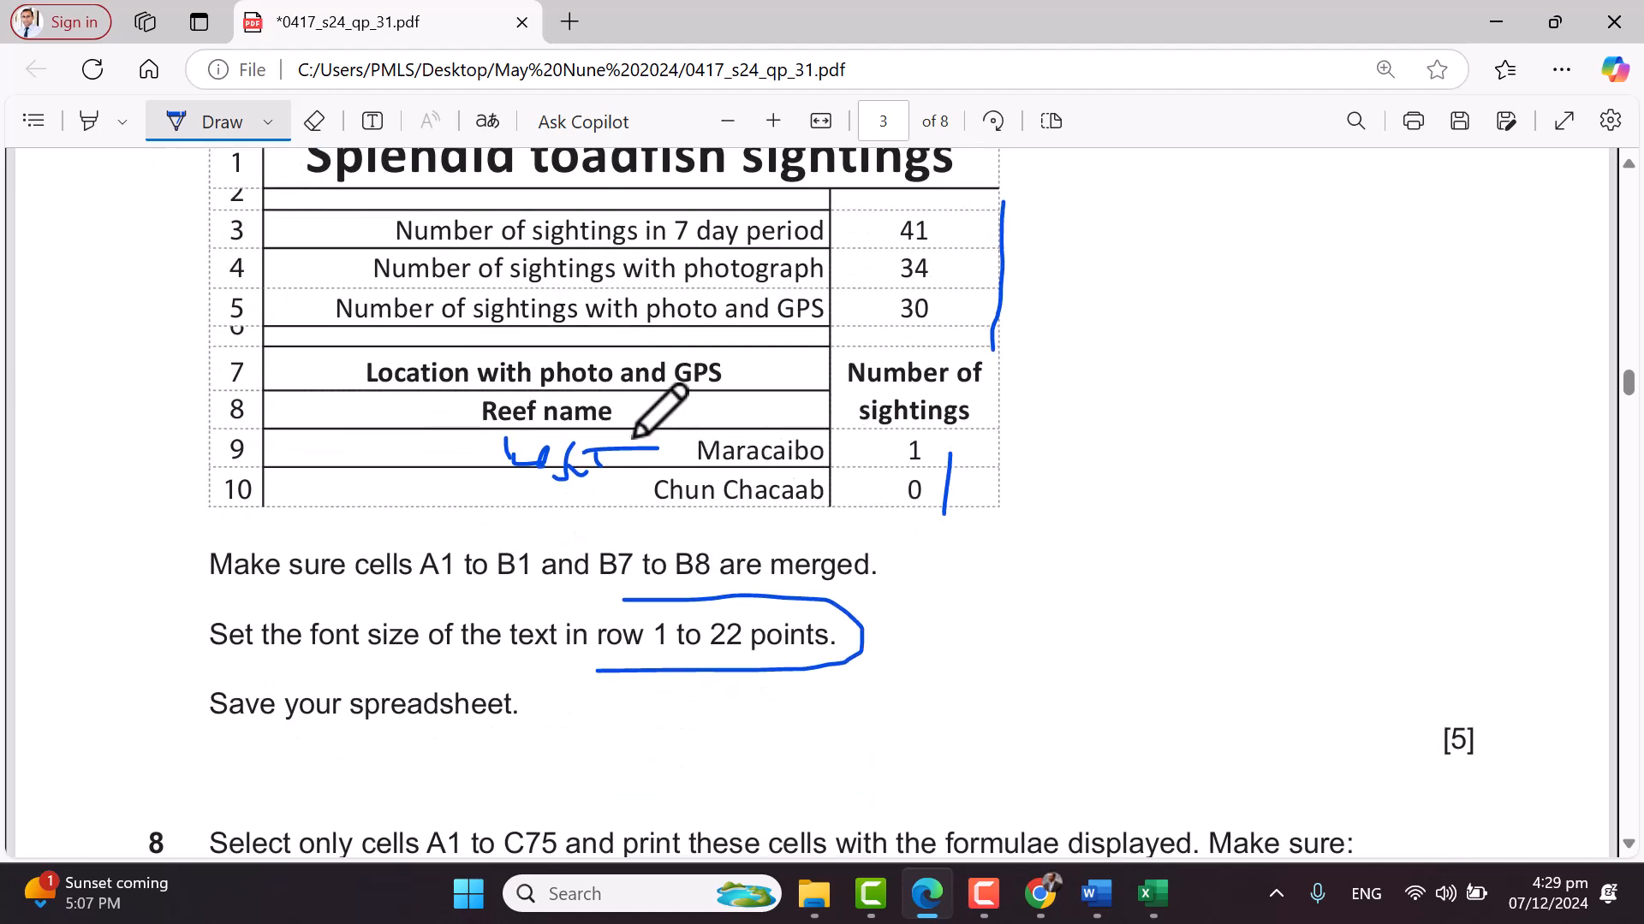
{"action": "key", "text": "alt+Tab"}
Right-align the reef names in A9:A32 to match the question paper's model
{"action": "scroll", "coordinate": [228, 587], "scroll_direction": "down", "scroll_amount": 1}
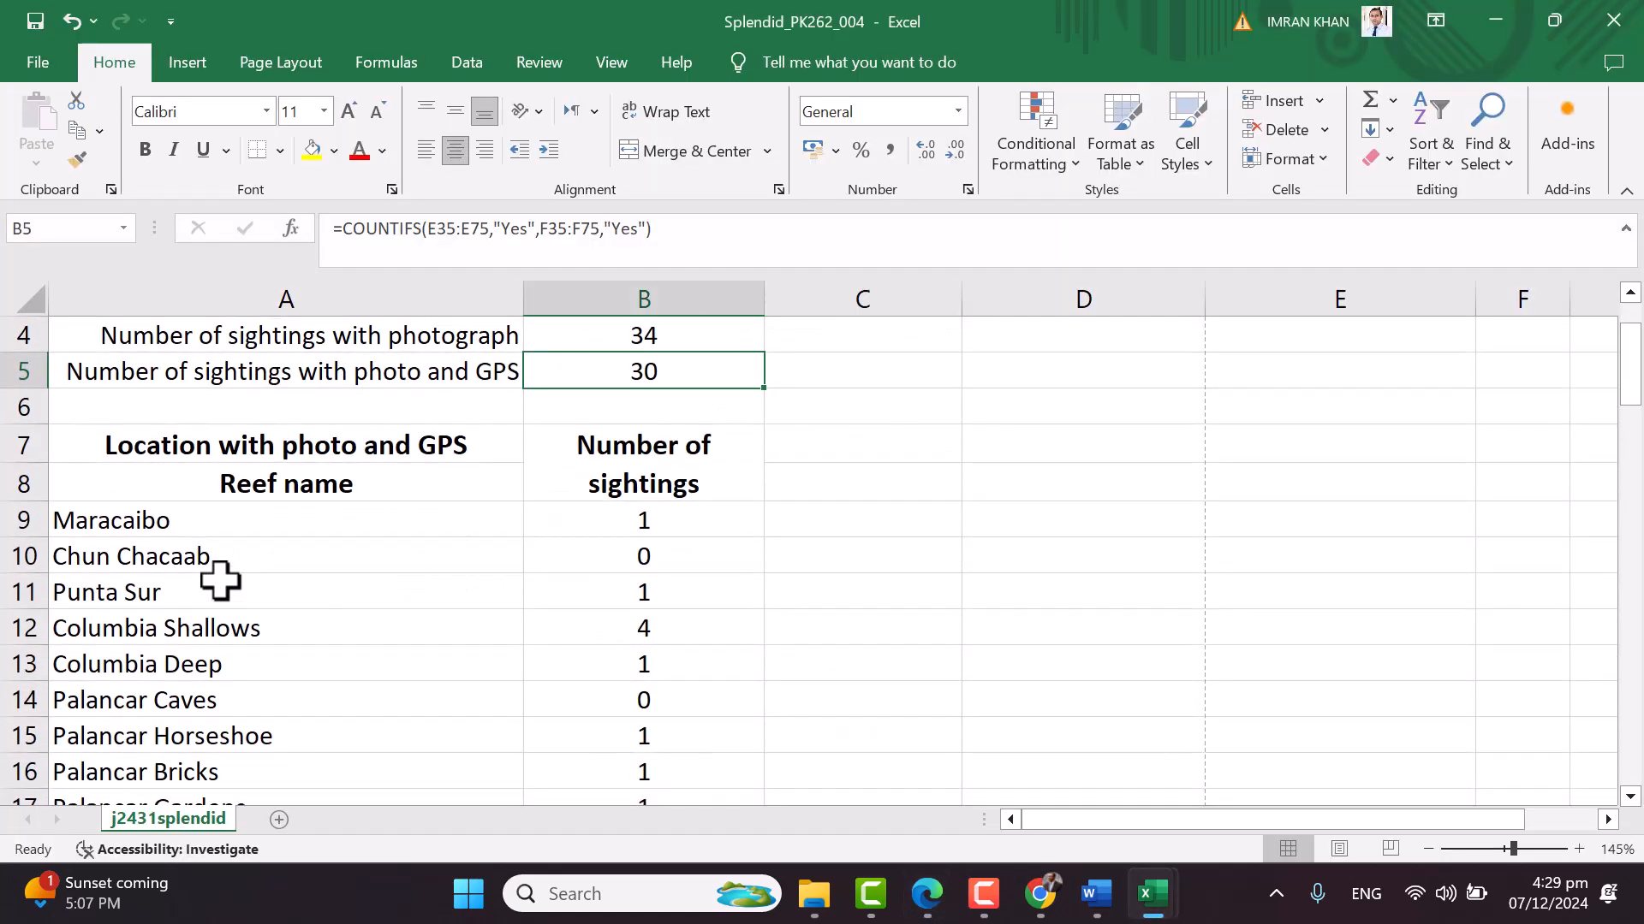
{"action": "left_click", "coordinate": [228, 517]}
{"action": "scroll", "coordinate": [308, 535], "scroll_direction": "down", "scroll_amount": 6}
{"action": "scroll", "coordinate": [310, 536], "scroll_direction": "down", "scroll_amount": 1}
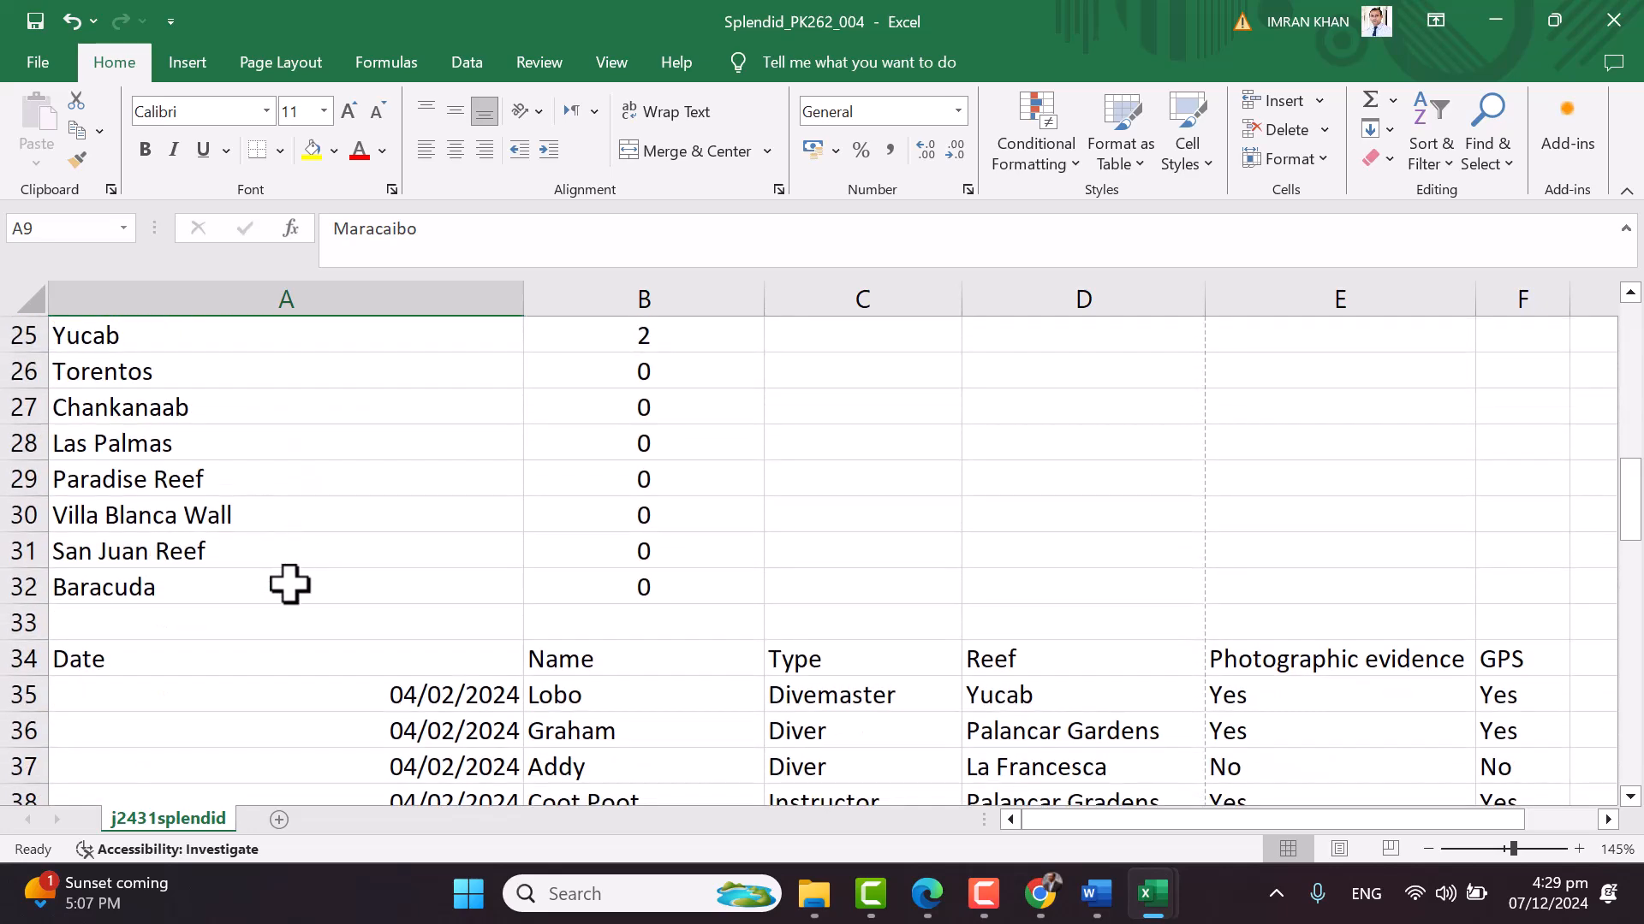
{"action": "left_click", "coordinate": [290, 585], "text": "shift"}
{"action": "scroll", "coordinate": [781, 517], "scroll_direction": "up", "scroll_amount": 7}
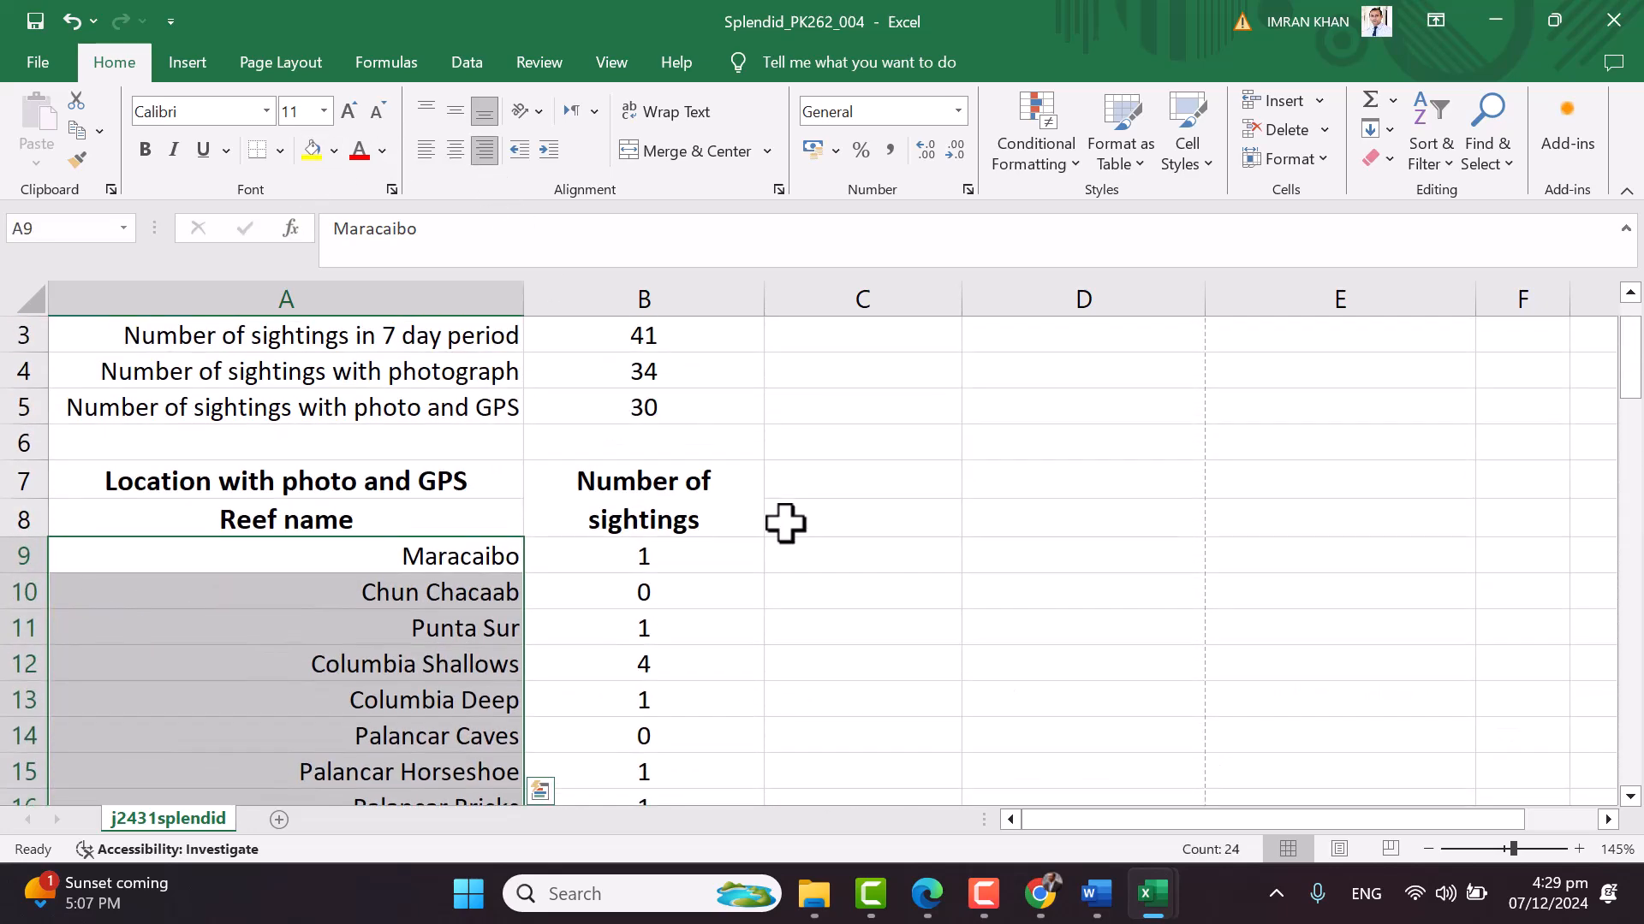
{"action": "left_click", "coordinate": [785, 522]}
{"action": "scroll", "coordinate": [877, 522], "scroll_direction": "up", "scroll_amount": 1}
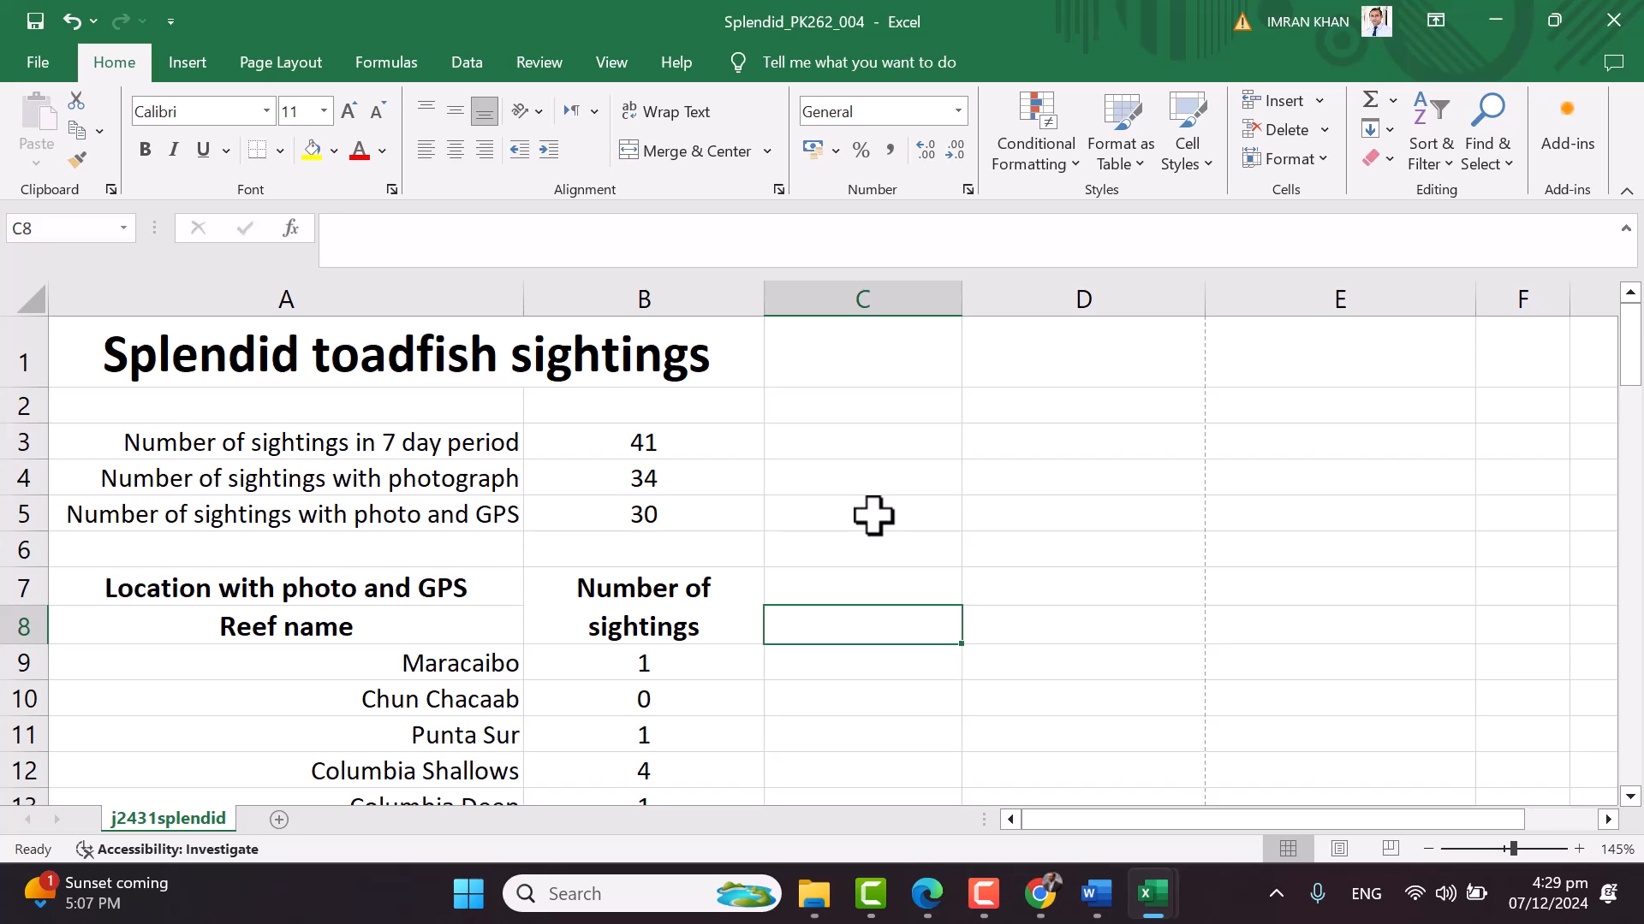
{"action": "key", "text": "alt+Tab"}
{"action": "scroll", "coordinate": [1079, 531], "scroll_direction": "down", "scroll_amount": 3}
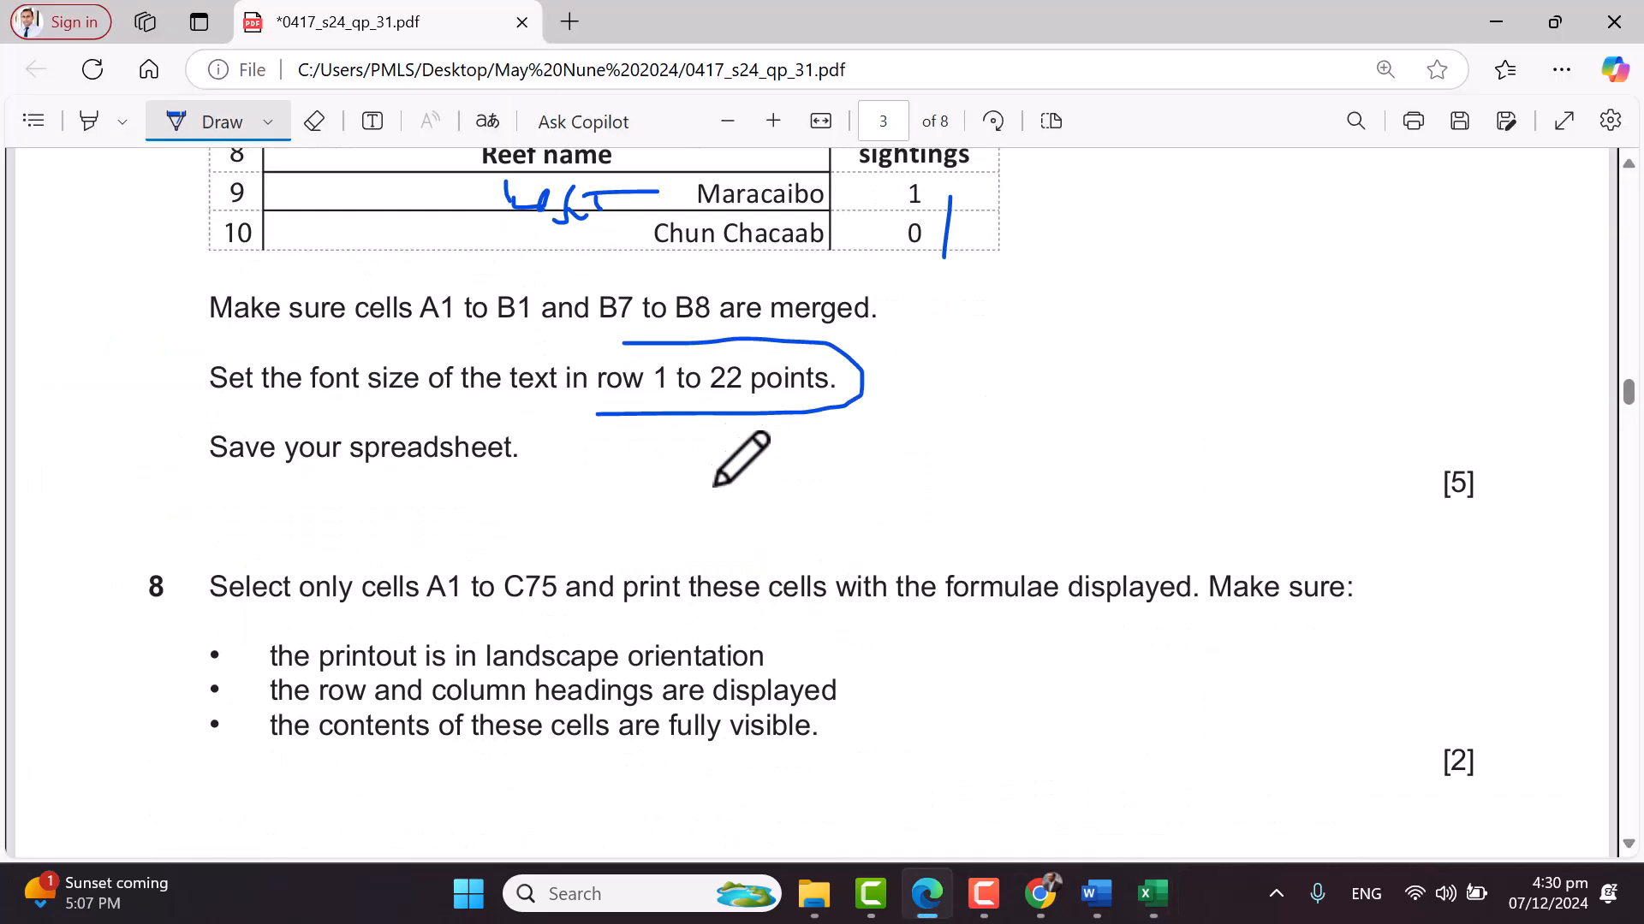
{"action": "key", "text": "alt+Tab"}
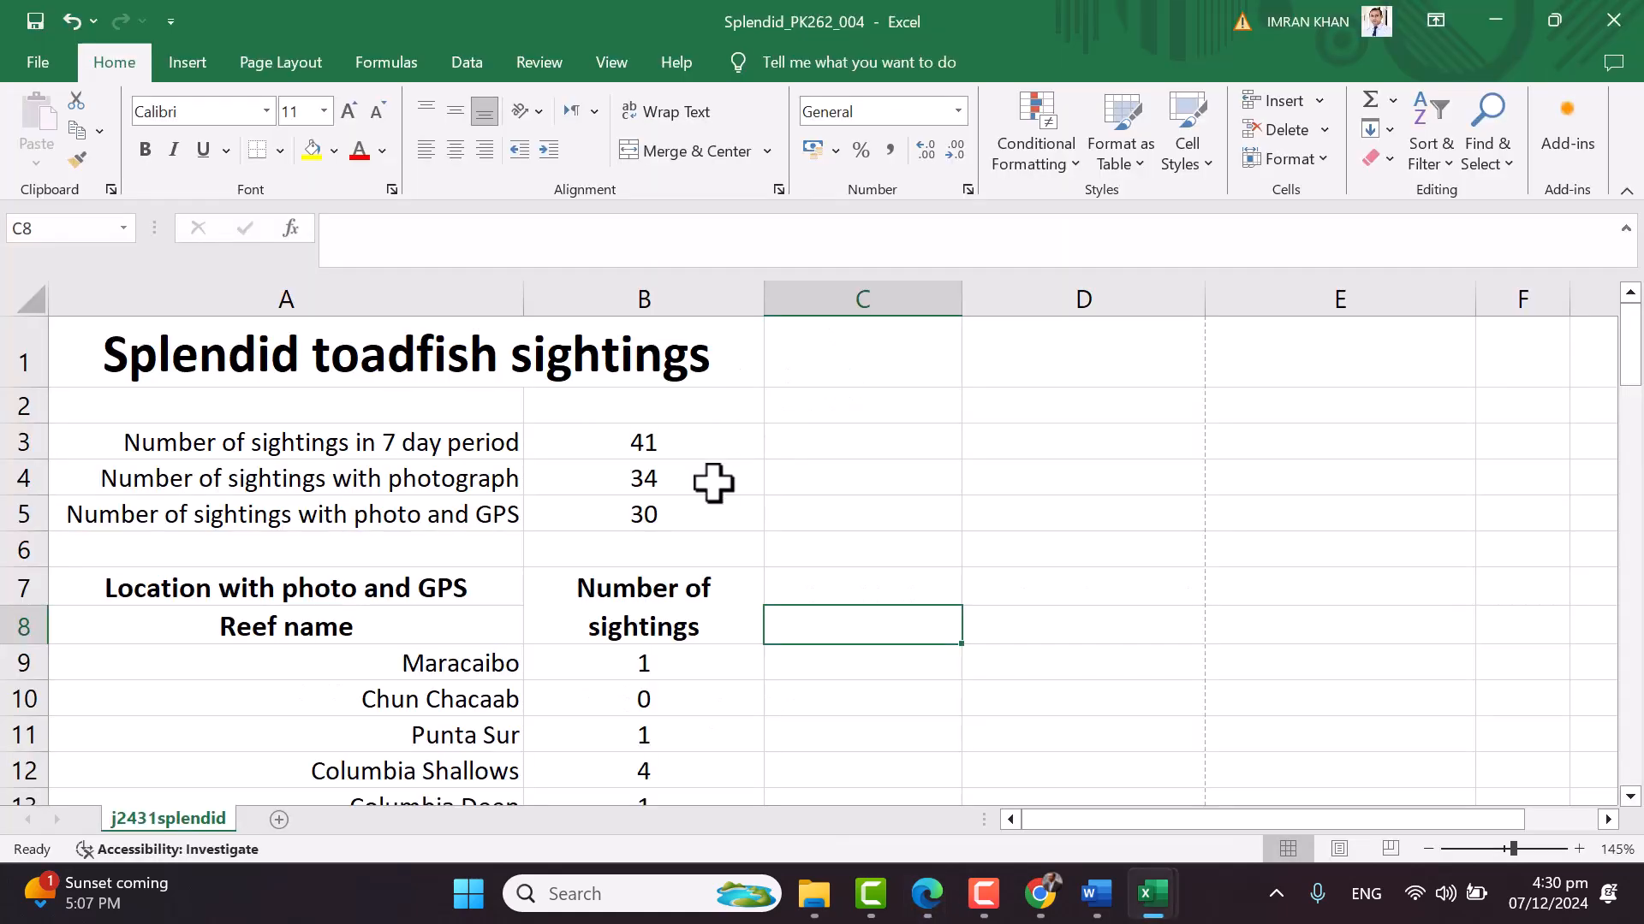
{"action": "key", "text": "alt+Tab"}
Tick question 8 and its cell range in the PDF
{"action": "scroll", "coordinate": [1013, 469], "scroll_direction": "down", "scroll_amount": 1}
{"action": "left_click_drag", "start_coordinate": [1451, 295], "coordinate": [1541, 267]}
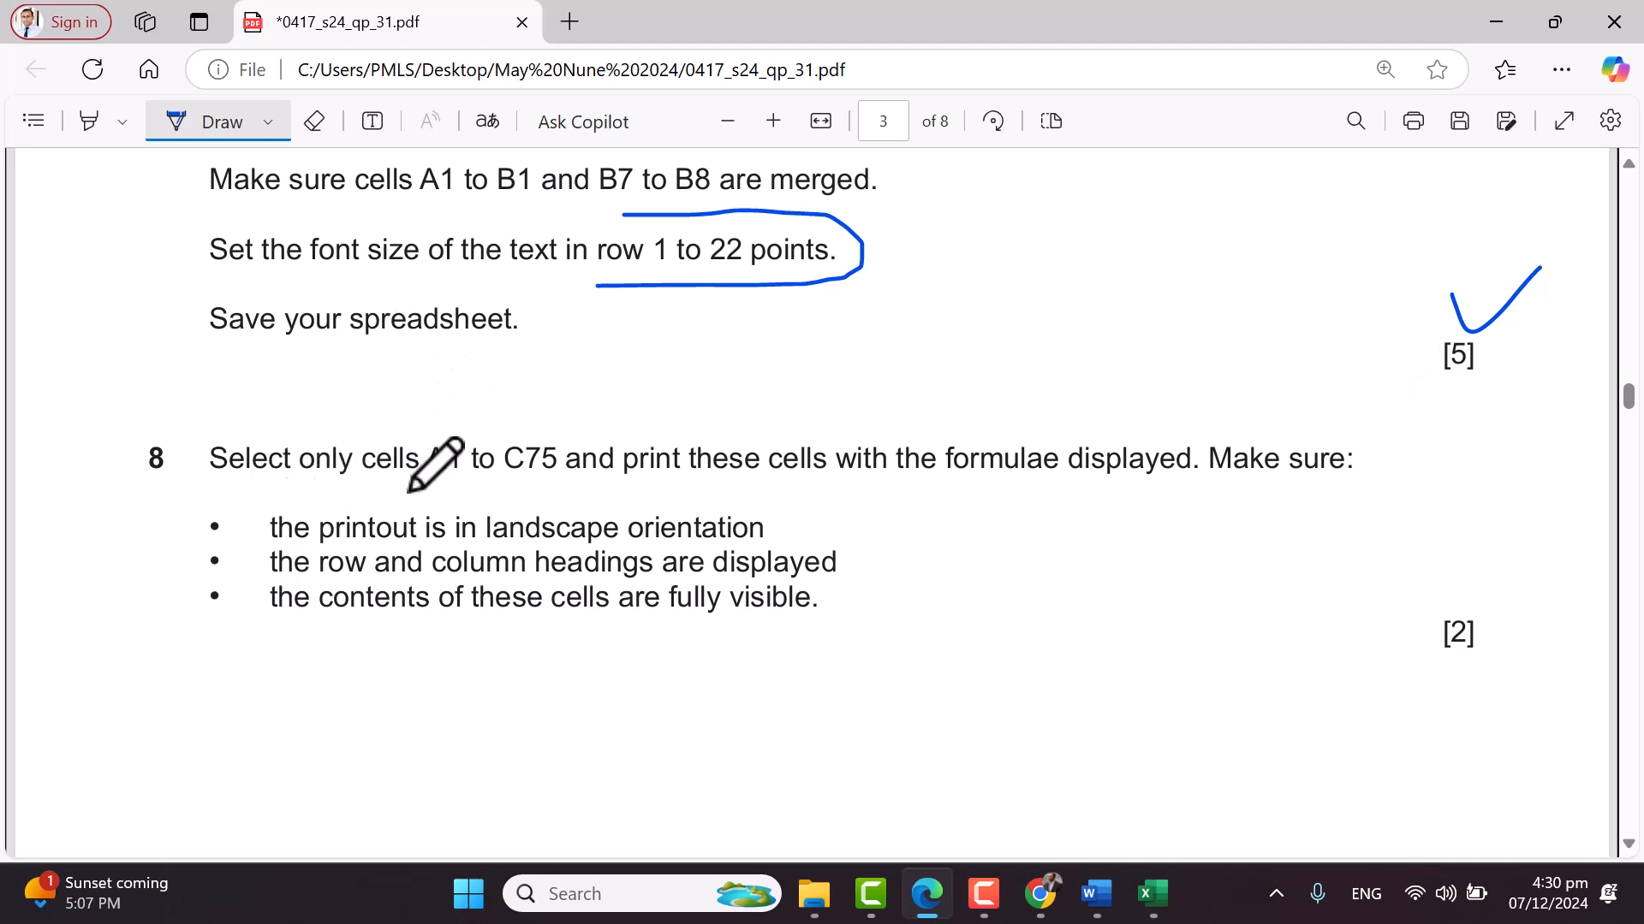
{"action": "left_click_drag", "start_coordinate": [411, 396], "coordinate": [464, 399]}
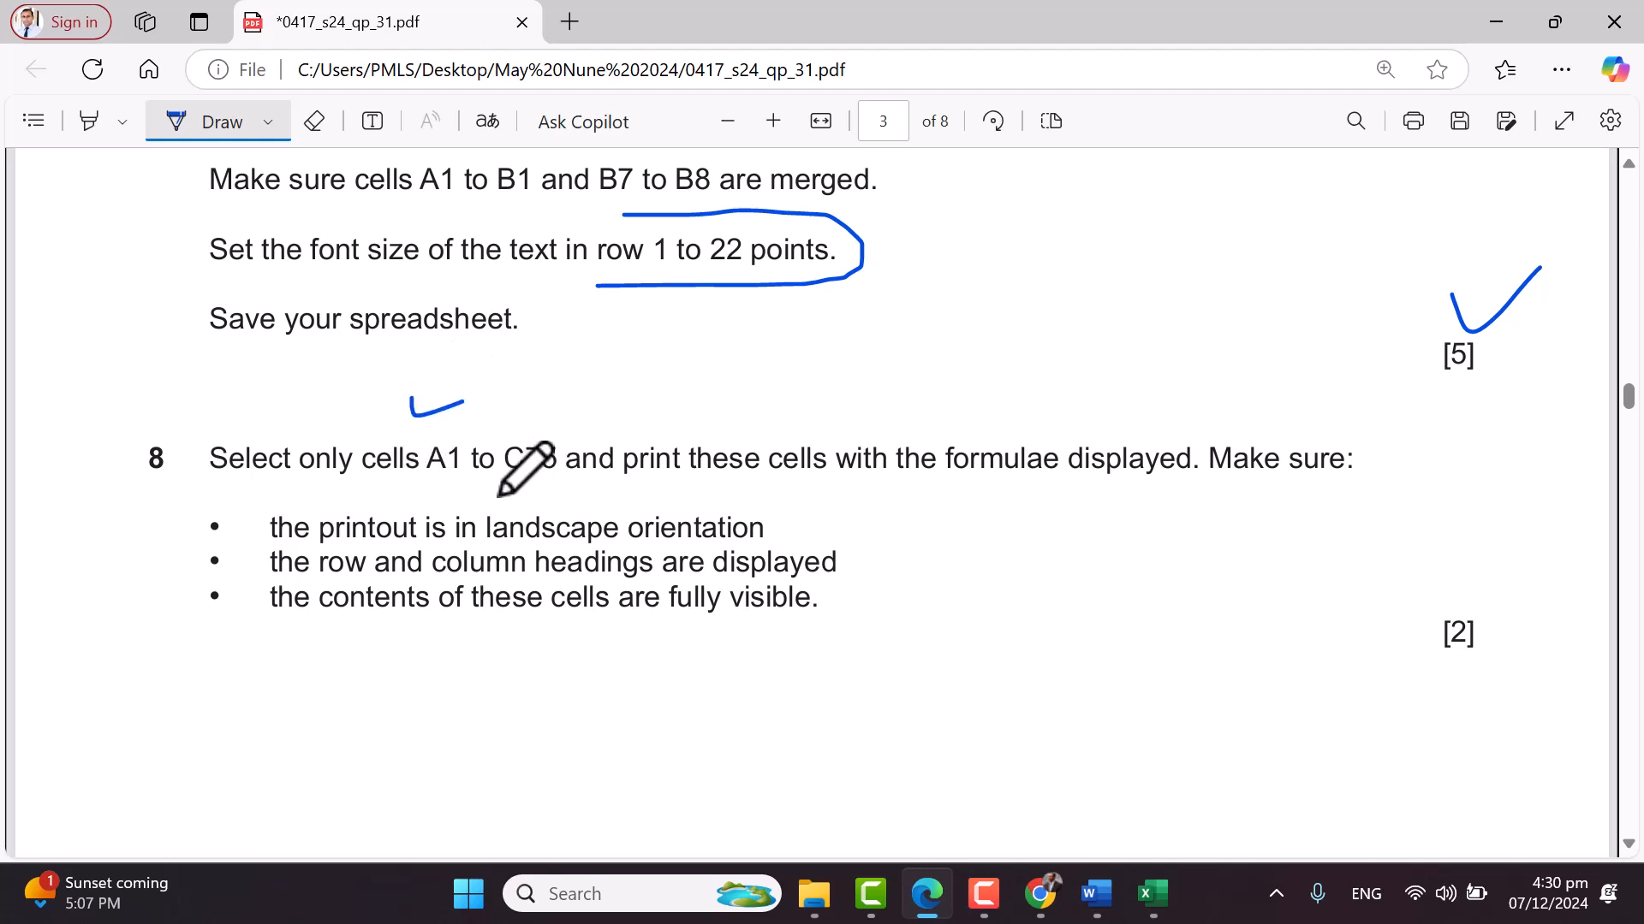
{"action": "left_click_drag", "start_coordinate": [80, 414], "coordinate": [178, 374]}
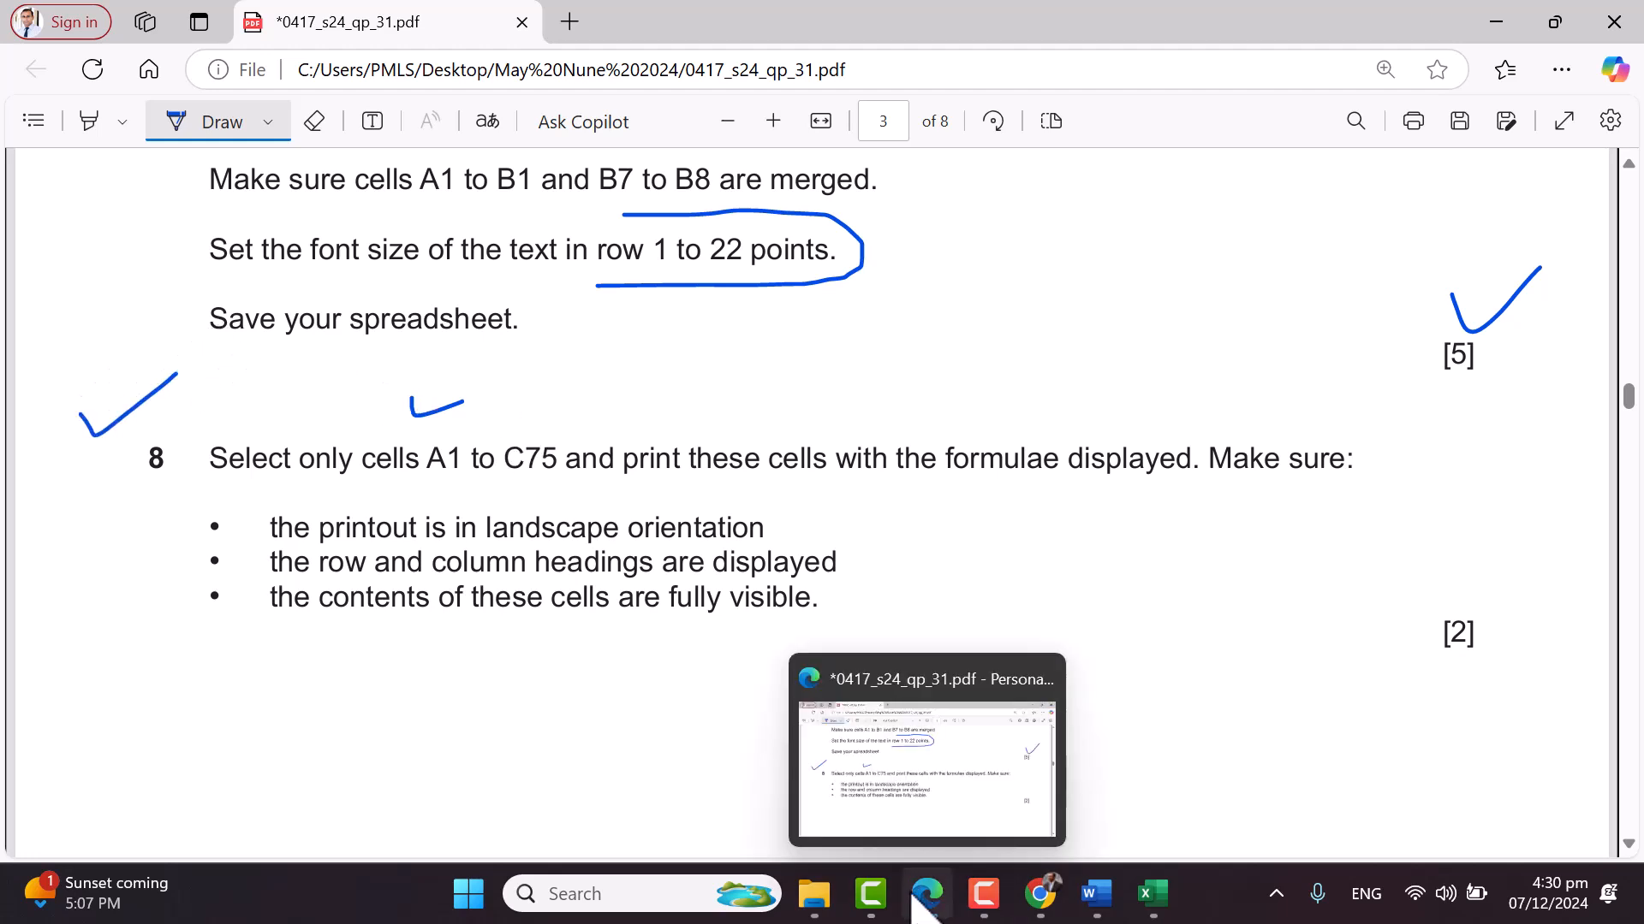
Circle 'formulae' and tick the landscape, headings and fully-visible print requirements
{"action": "left_click", "coordinate": [980, 895]}
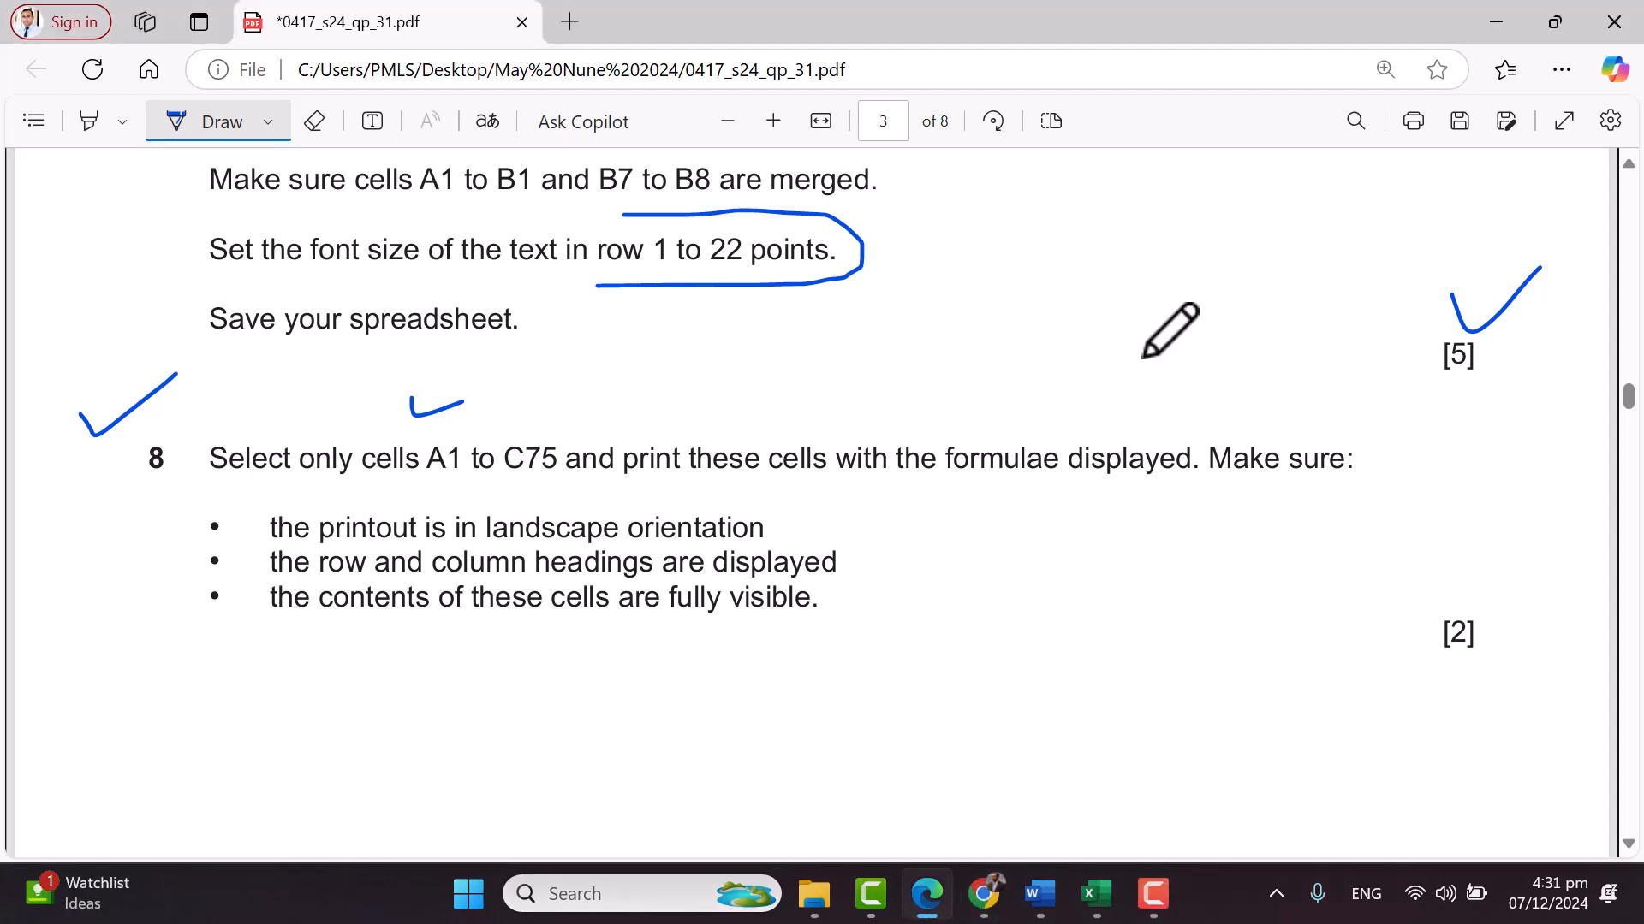
{"action": "scroll", "coordinate": [834, 367], "scroll_direction": "down", "scroll_amount": 2}
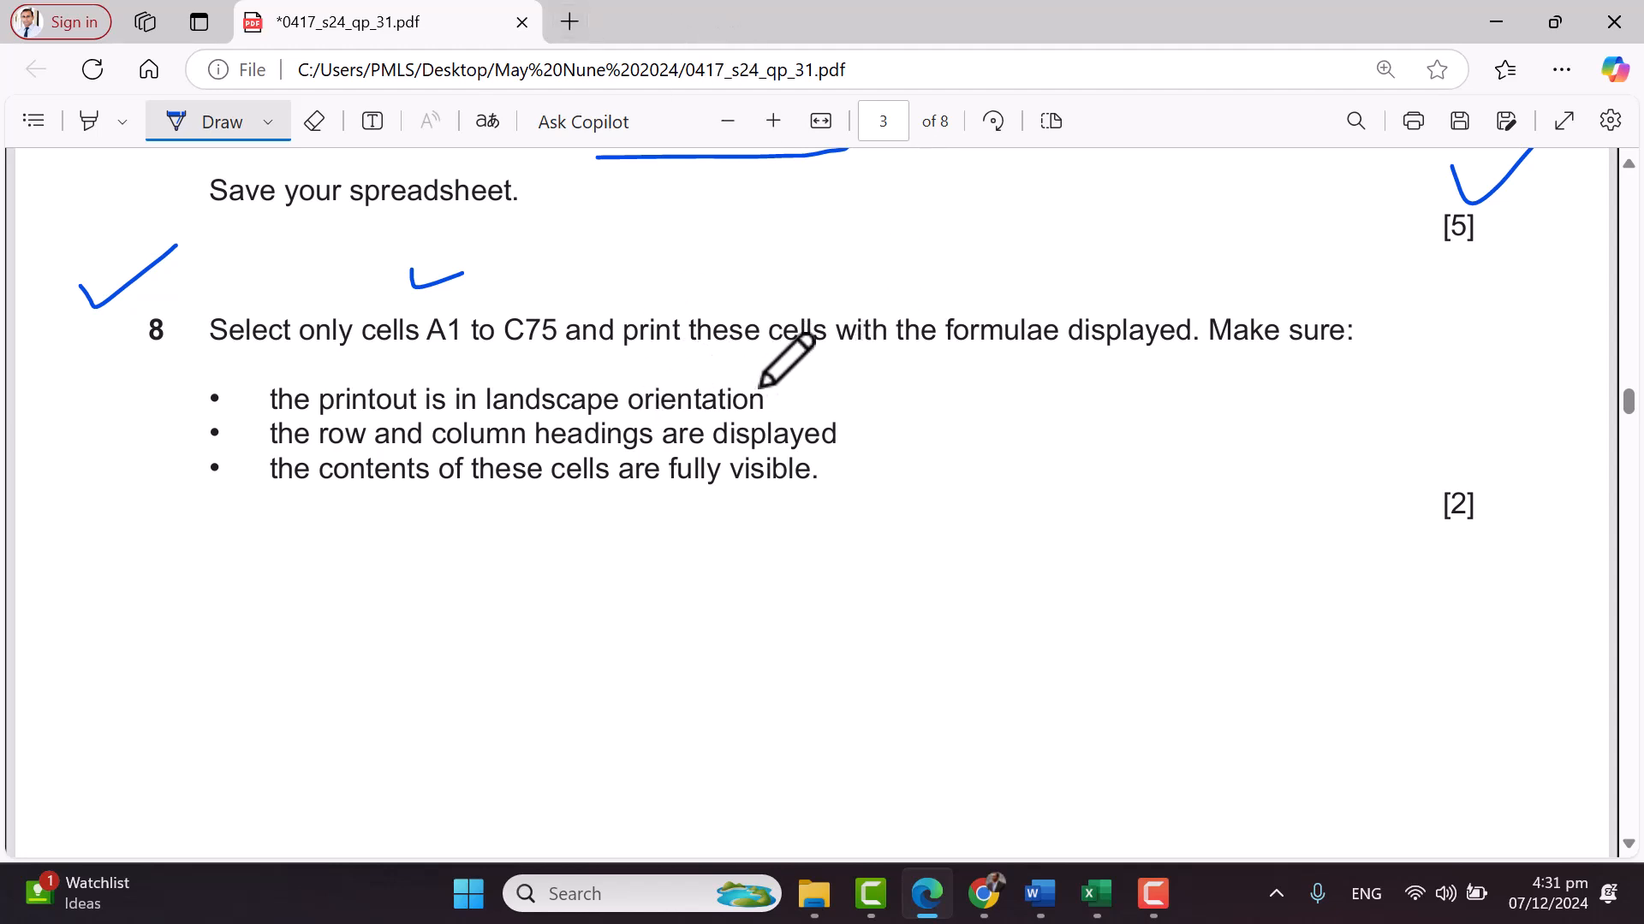
{"action": "left_click_drag", "start_coordinate": [779, 386], "coordinate": [810, 379]}
{"action": "mouse_move", "coordinate": [934, 293]}
{"action": "left_mouse_down"}
{"action": "mouse_move", "coordinate": [1051, 364]}
{"action": "mouse_move", "coordinate": [935, 291]}
{"action": "left_mouse_up"}
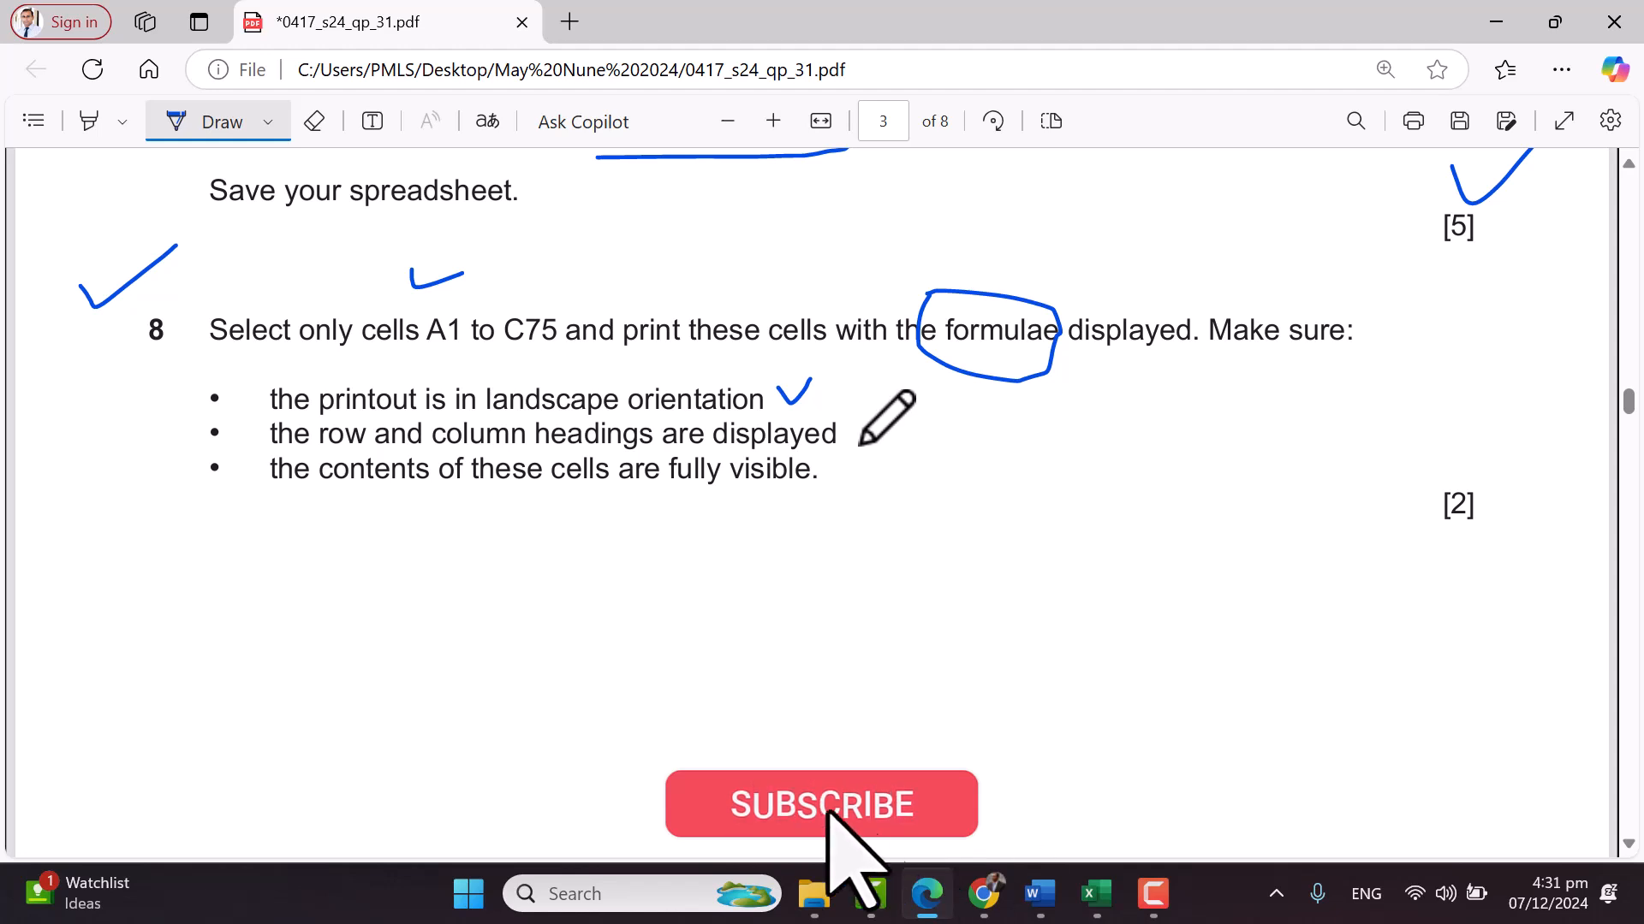
{"action": "left_click_drag", "start_coordinate": [854, 418], "coordinate": [896, 413]}
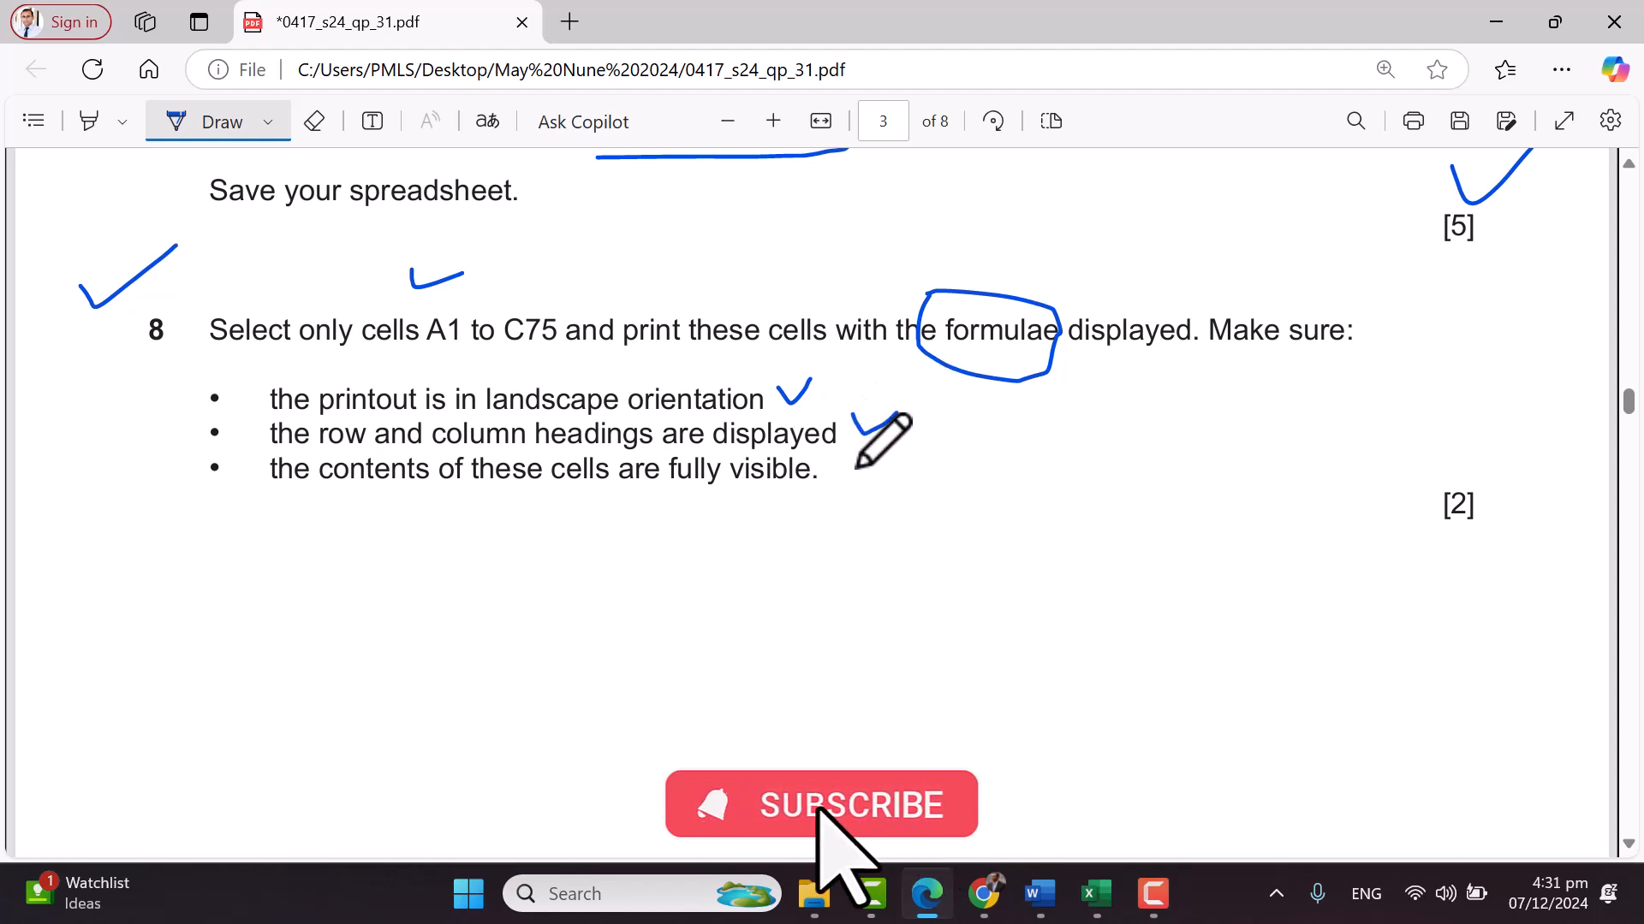
{"action": "left_click_drag", "start_coordinate": [831, 461], "coordinate": [869, 458]}
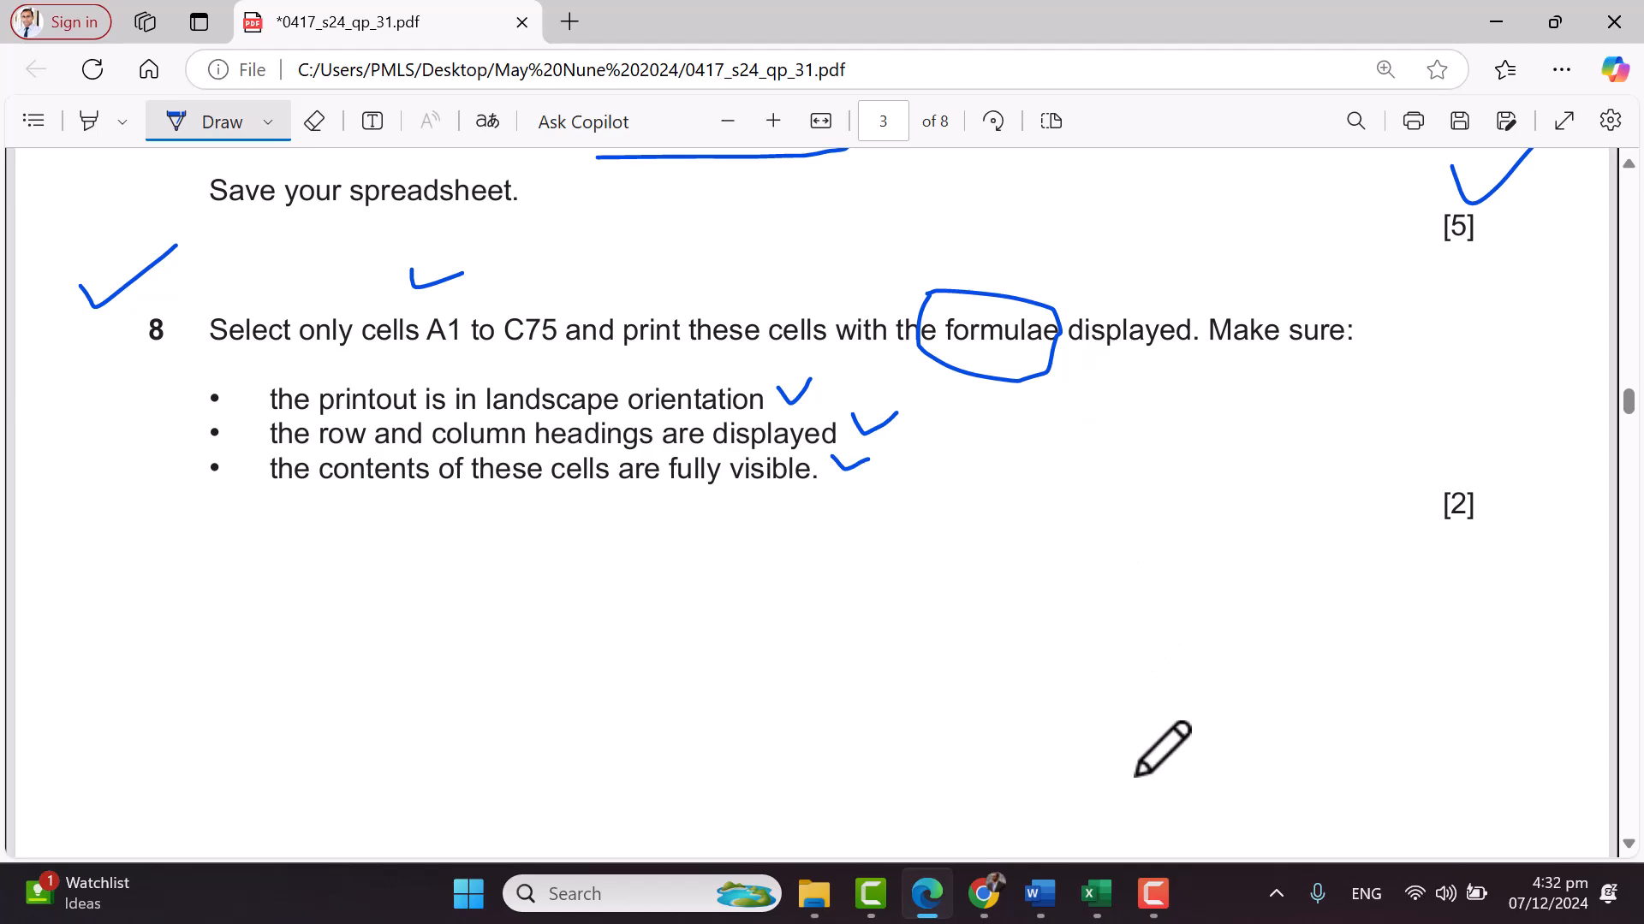
Turn on Show Formulas in Splendid_PK262_004 and autofit columns A and B
{"action": "mouse_move", "coordinate": [1092, 909]}
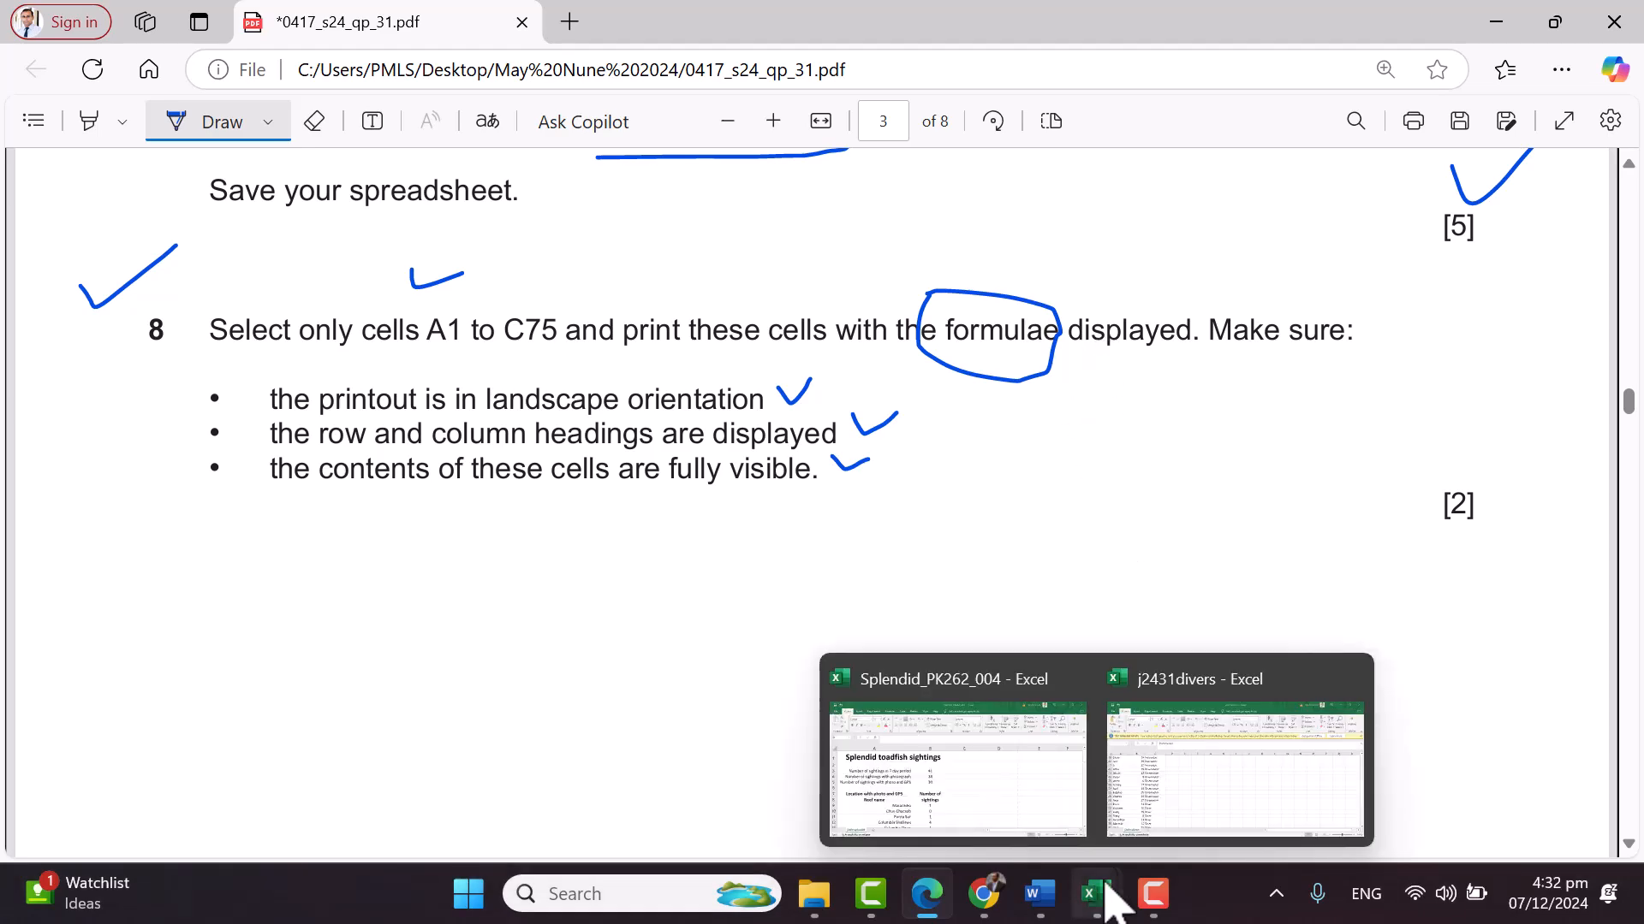
{"action": "left_click", "coordinate": [1065, 826]}
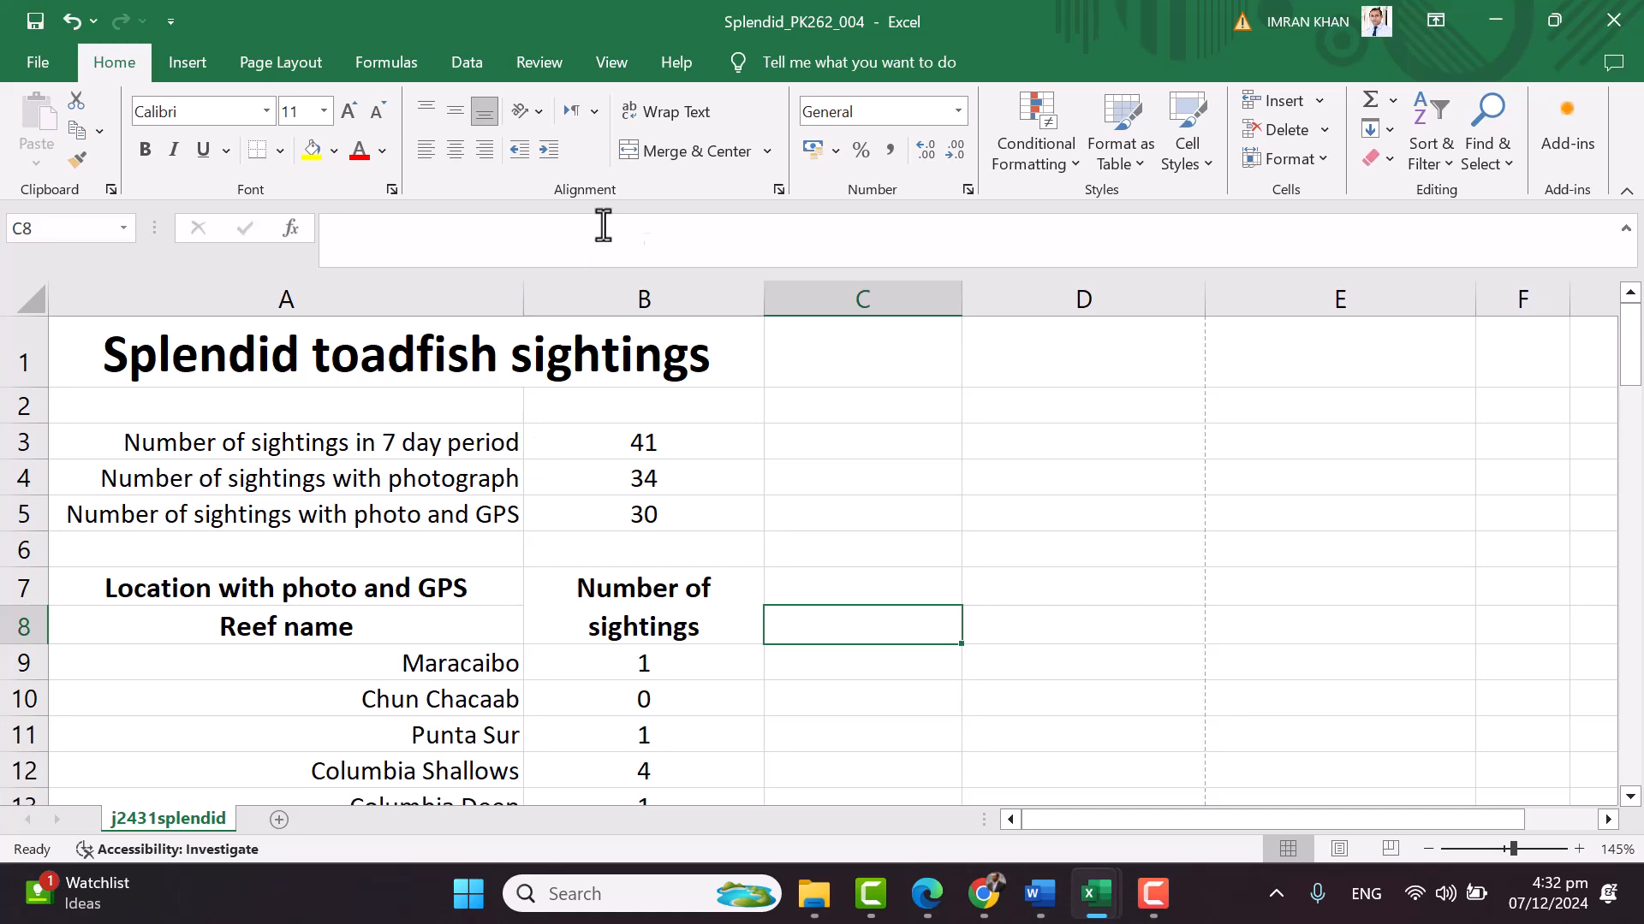
{"action": "left_click", "coordinate": [381, 64]}
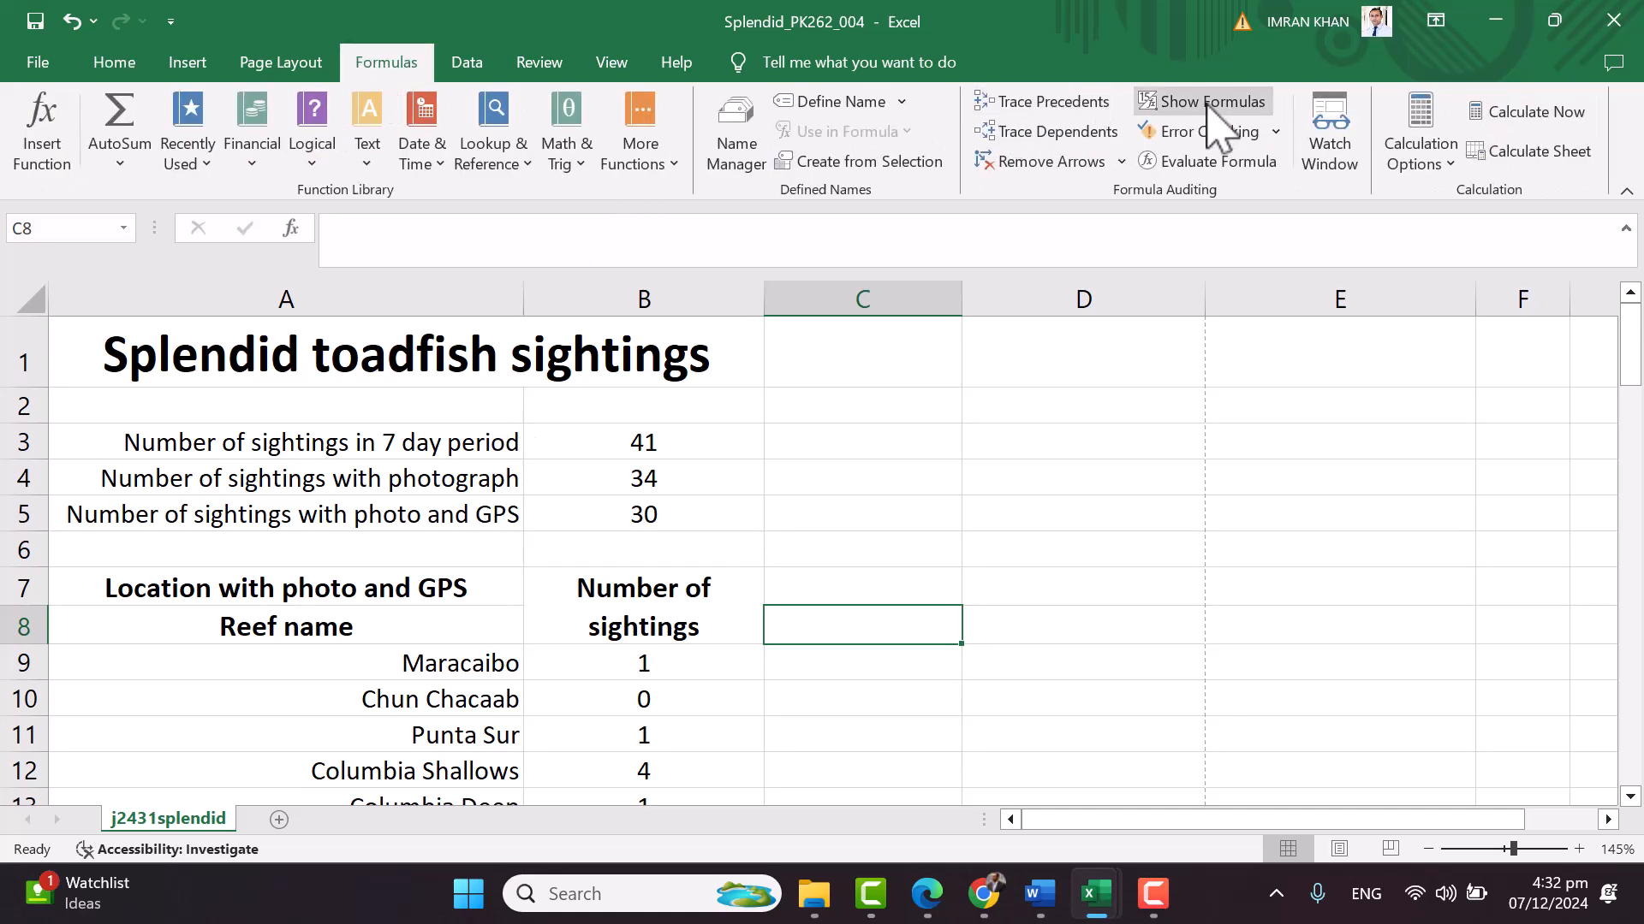
{"action": "left_click", "coordinate": [1216, 105]}
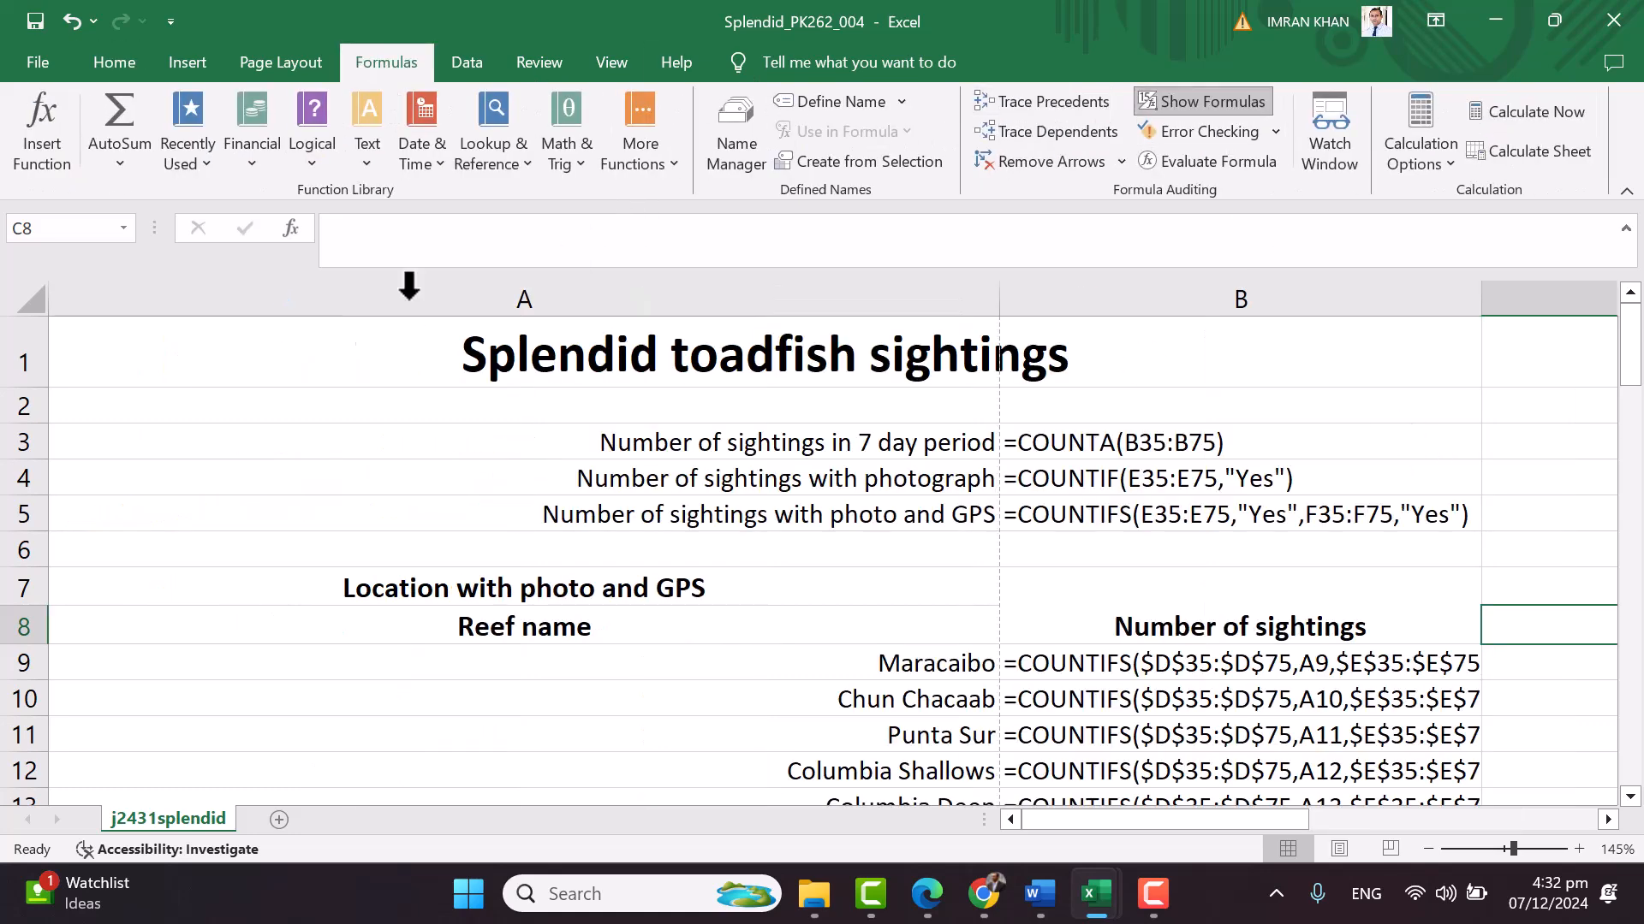
{"action": "left_click", "coordinate": [28, 304]}
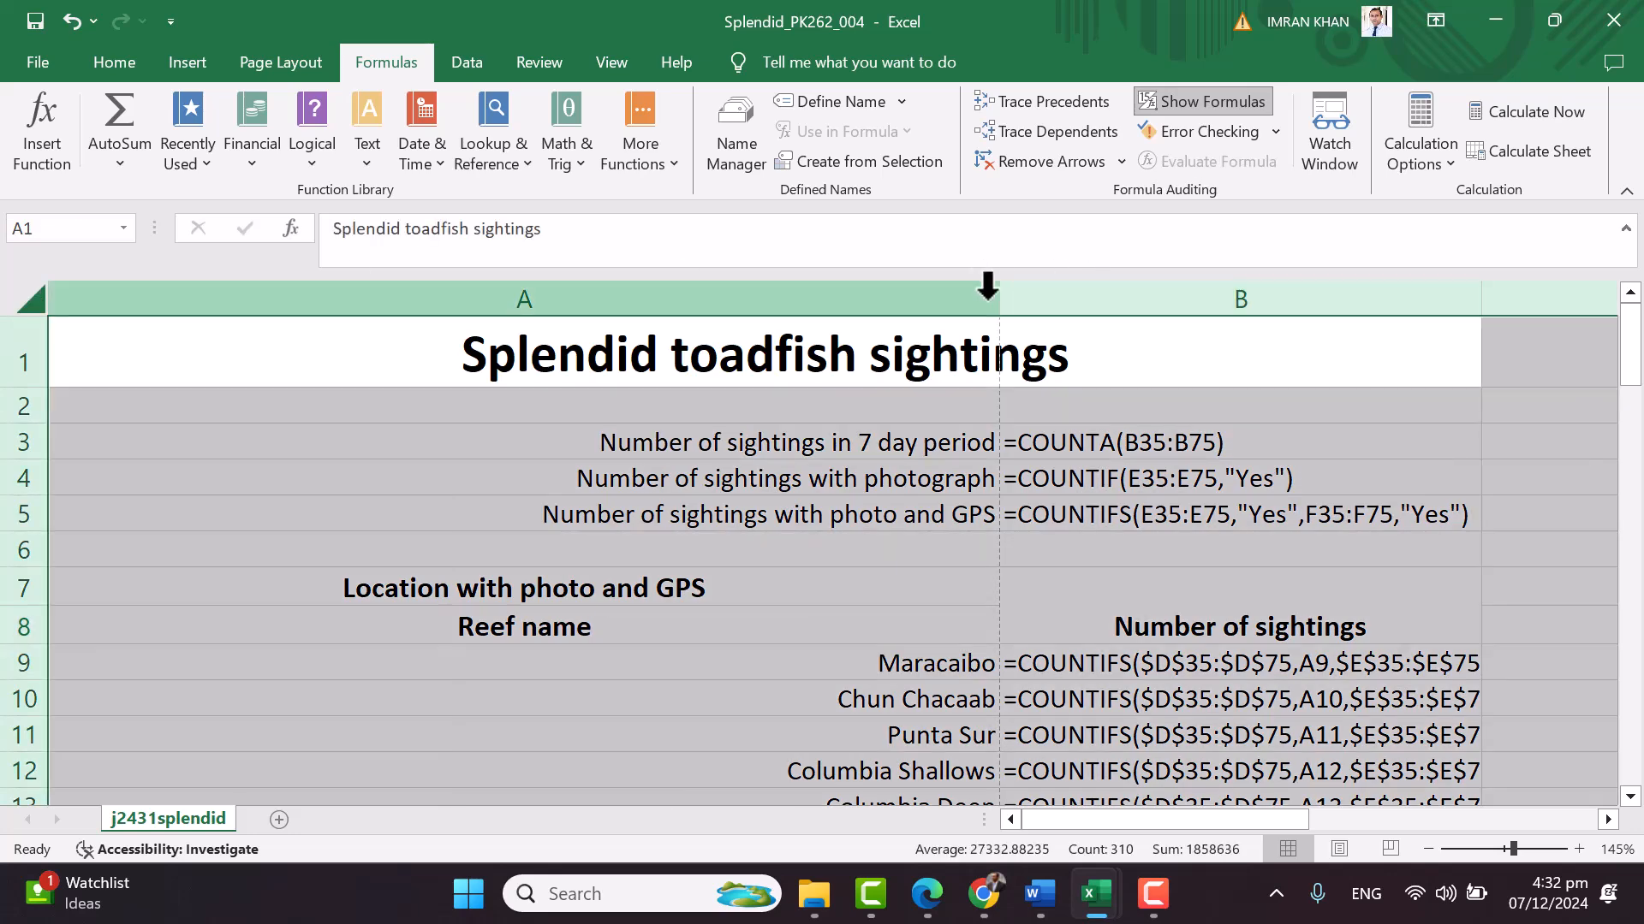
{"action": "double_click", "coordinate": [999, 297]}
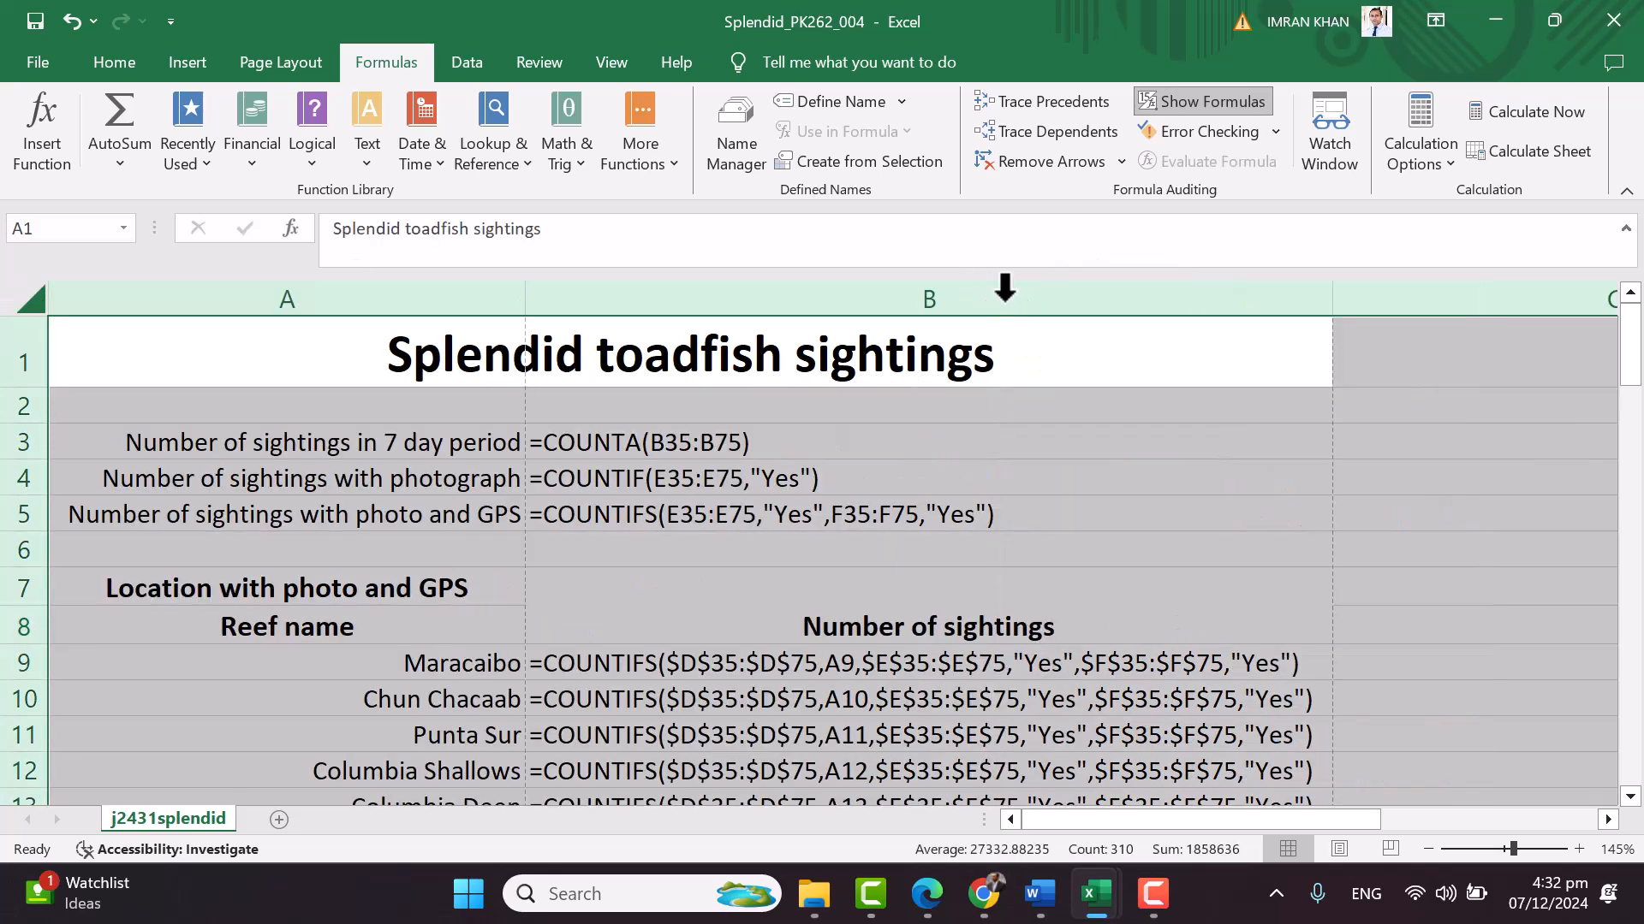
{"action": "left_click", "coordinate": [564, 417]}
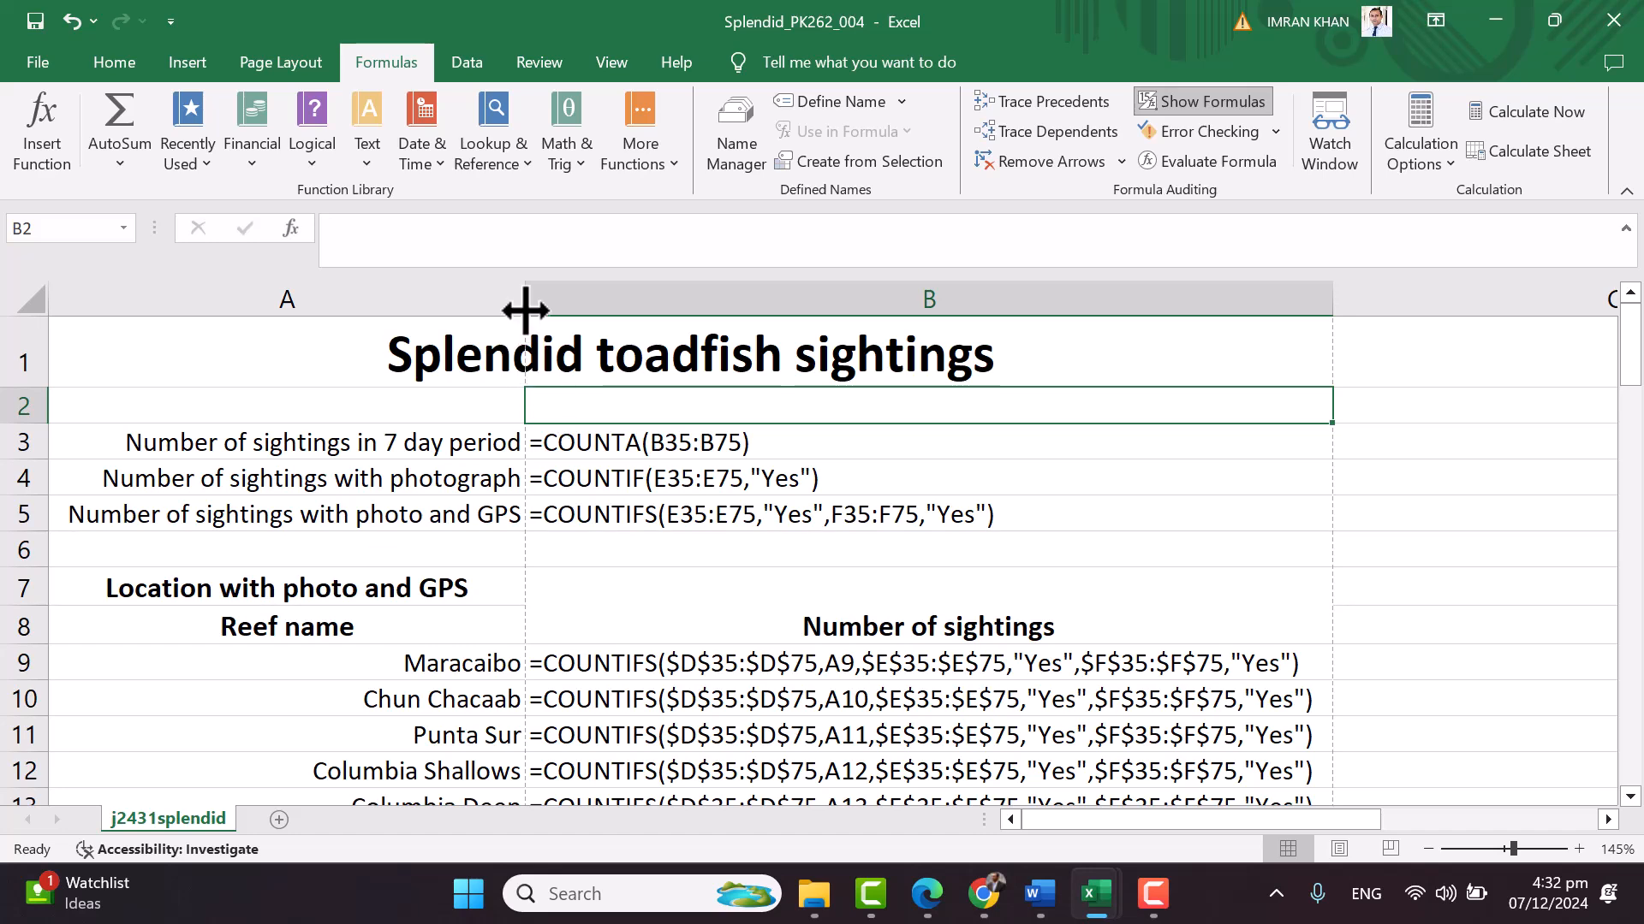
Scroll through the formula view to check the COUNTIFS and VLOOKUP formulas
{"action": "scroll", "coordinate": [1365, 496], "scroll_direction": "down", "scroll_amount": 11}
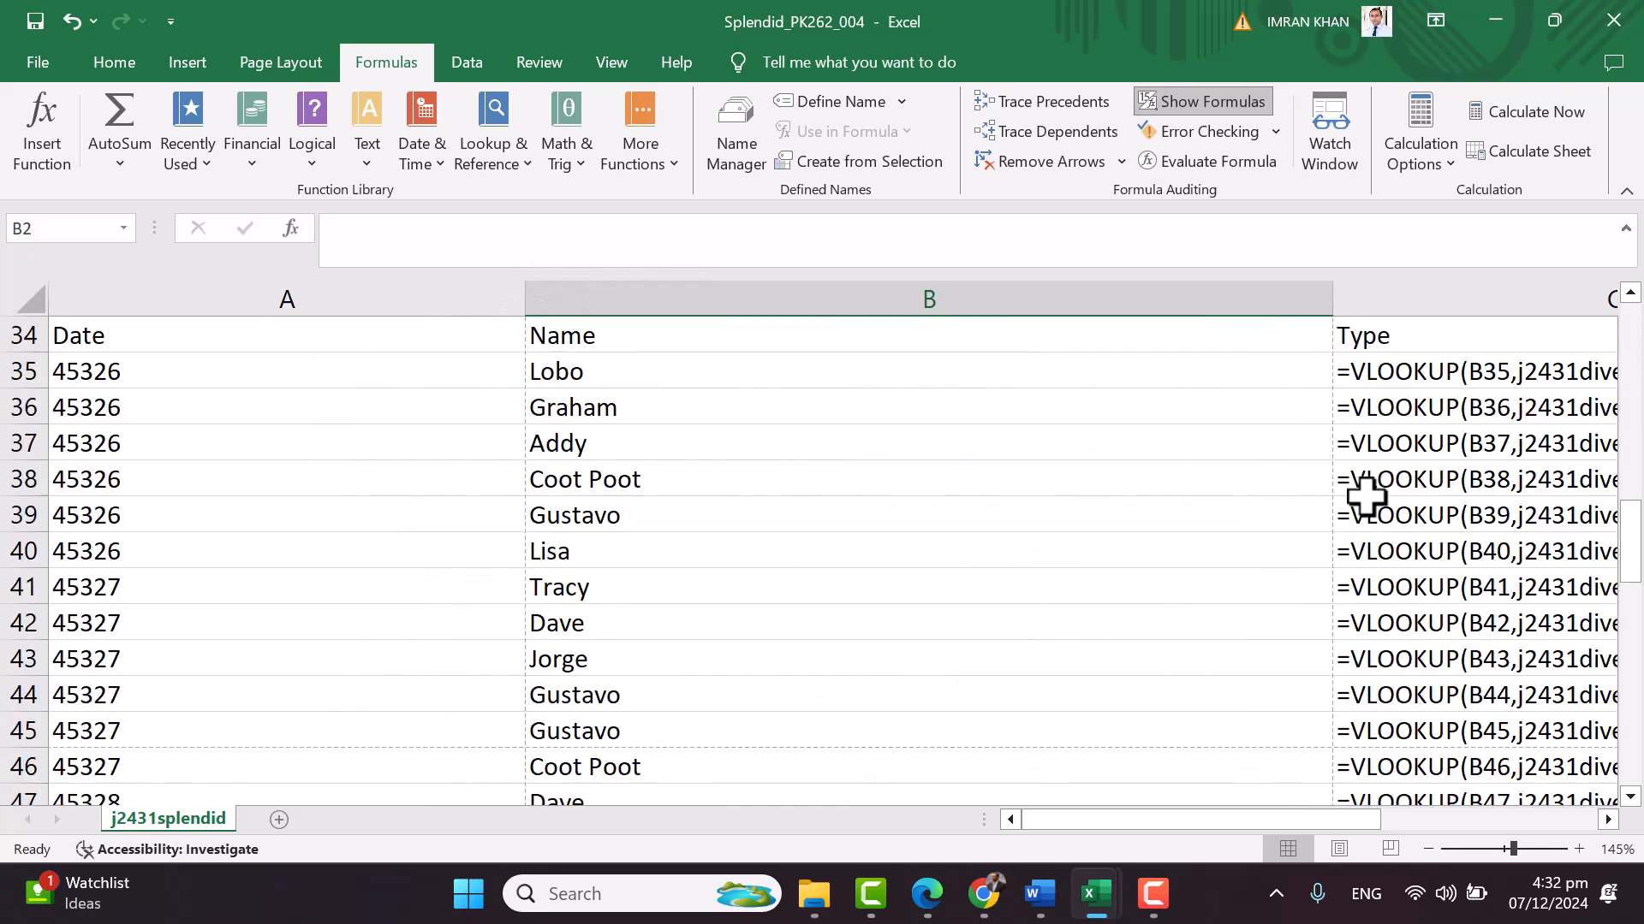
{"action": "scroll", "coordinate": [786, 676], "scroll_direction": "up", "scroll_amount": 2}
{"action": "left_click_drag", "start_coordinate": [1104, 819], "coordinate": [1009, 851]}
{"action": "scroll", "coordinate": [594, 671], "scroll_direction": "down", "scroll_amount": 11}
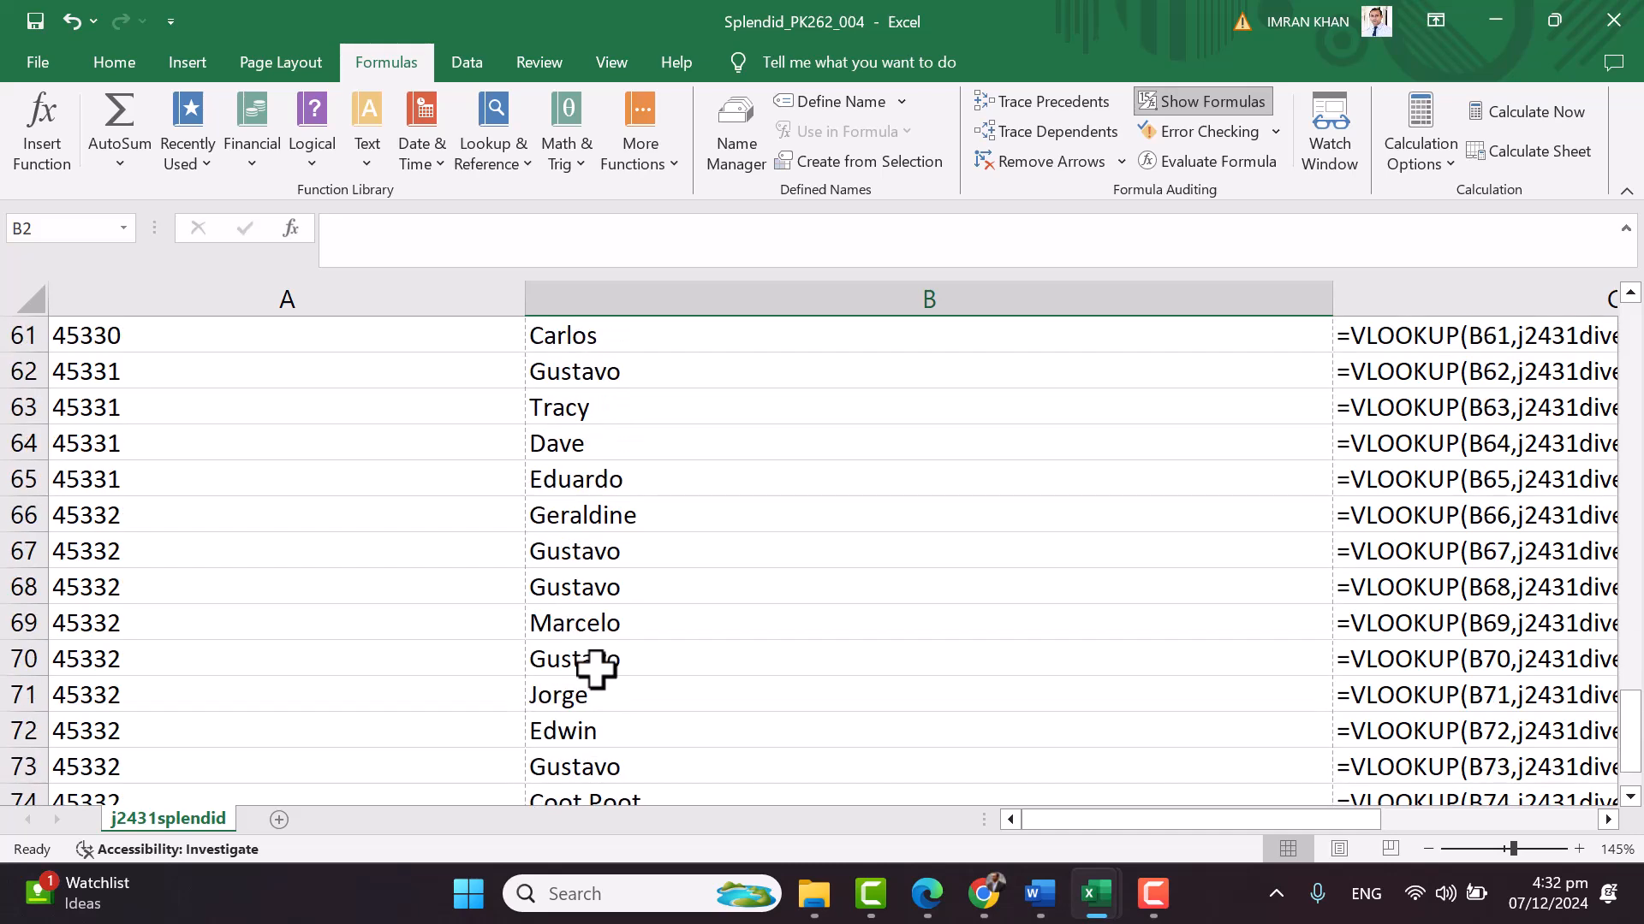
{"action": "scroll", "coordinate": [596, 670], "scroll_direction": "up", "scroll_amount": 20}
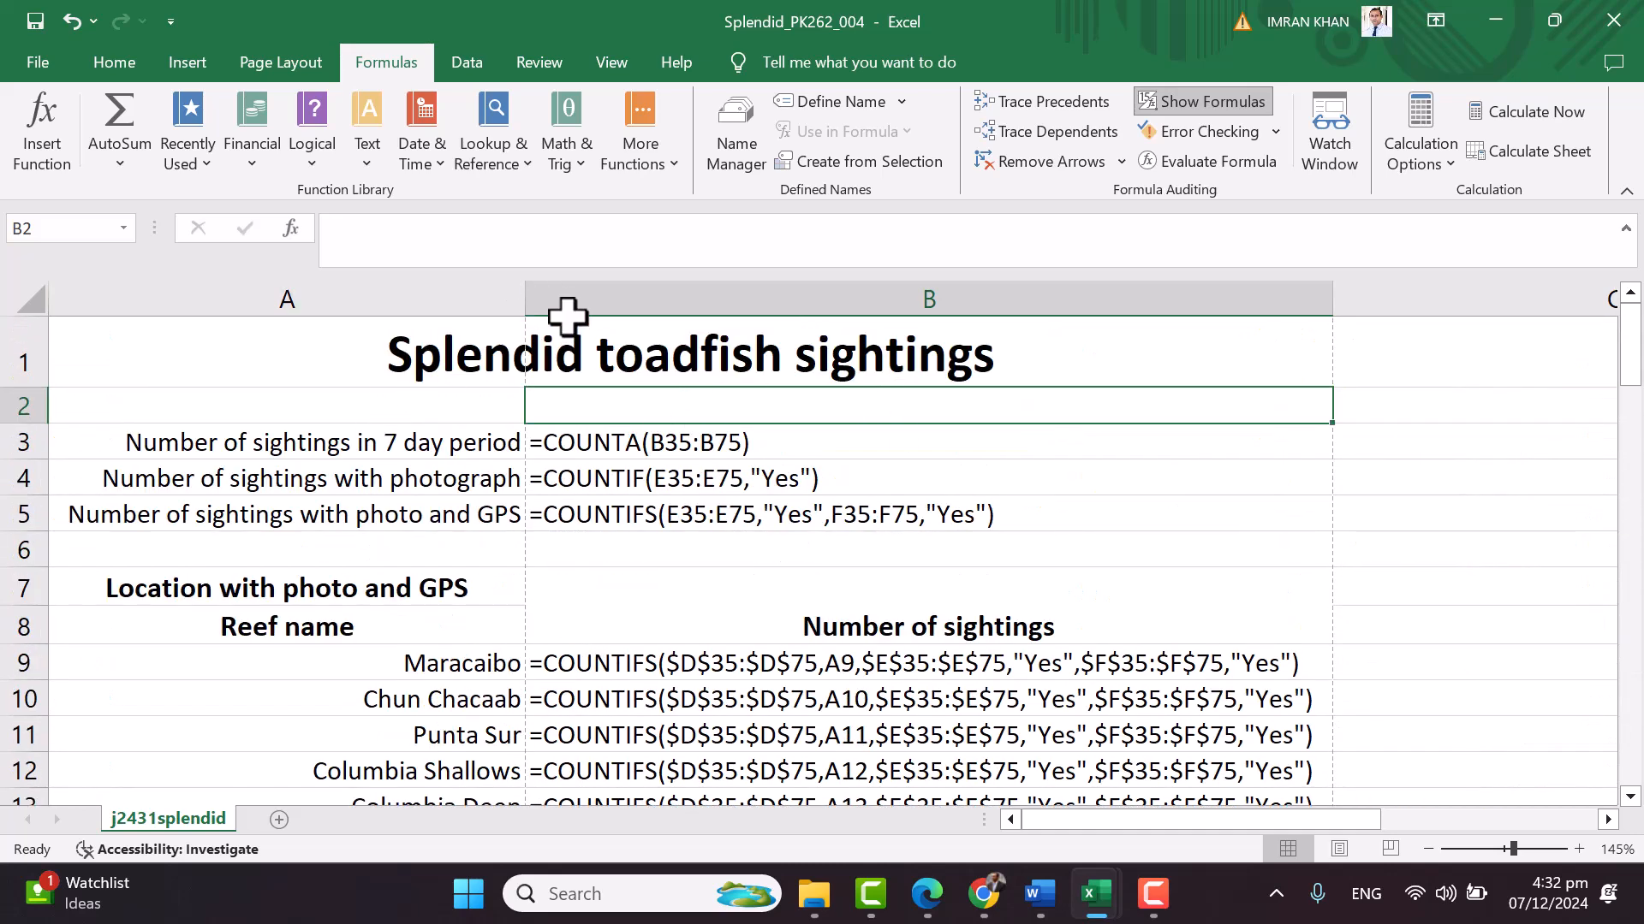
{"action": "left_click", "coordinate": [748, 562]}
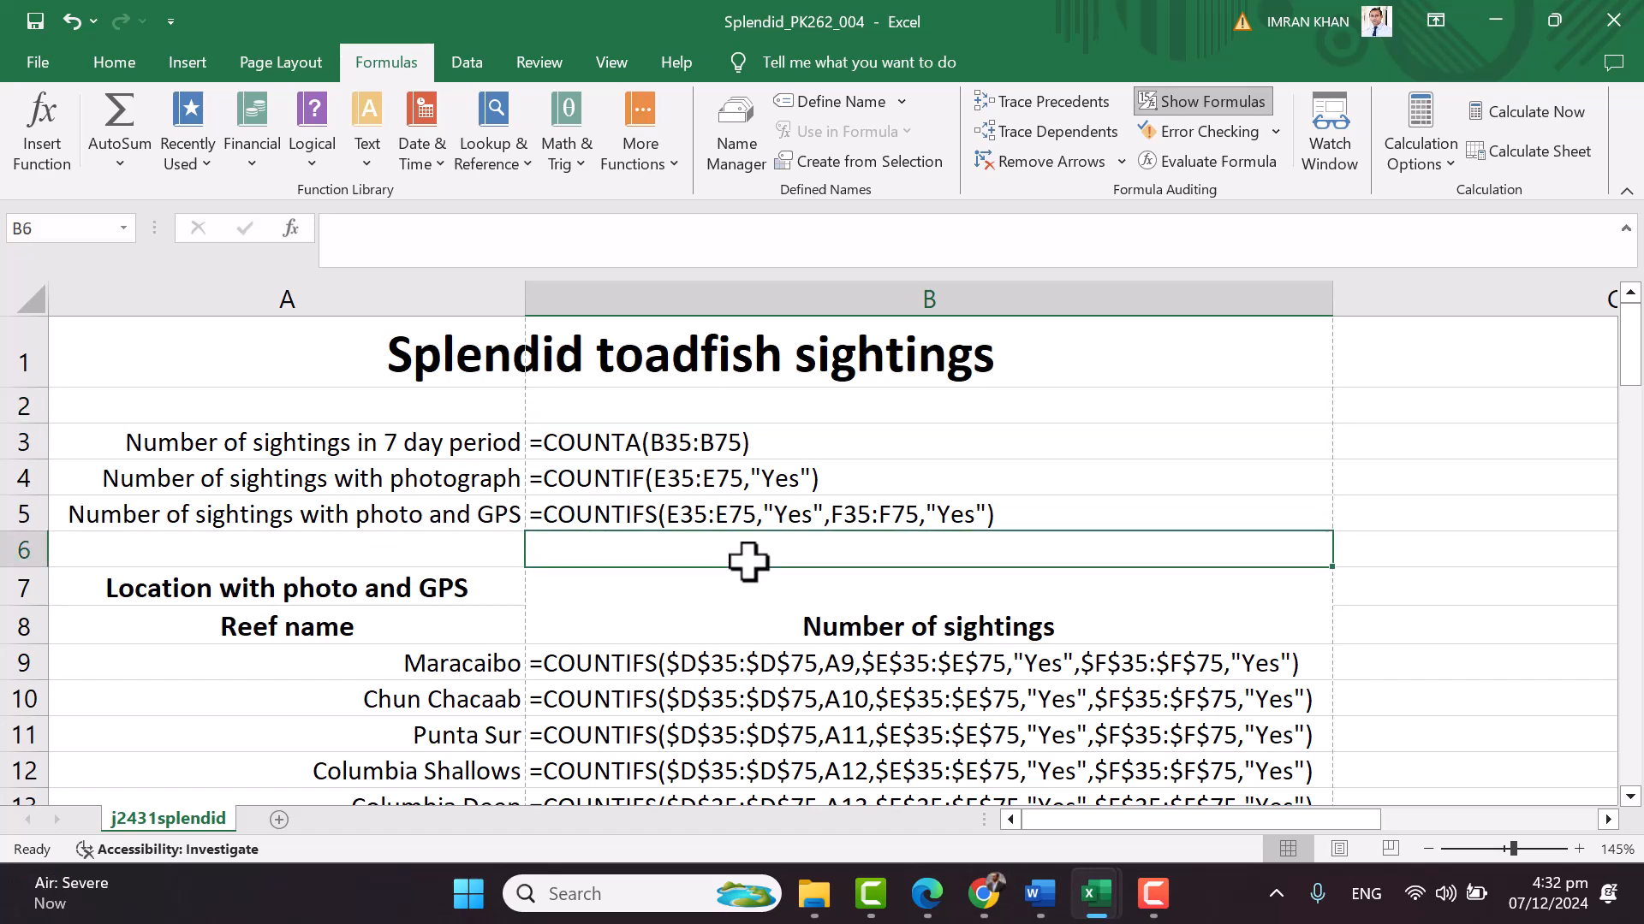
In the Ctrl+P print settings, choose Landscape orientation and A4 paper
{"action": "key", "text": "ctrl+p"}
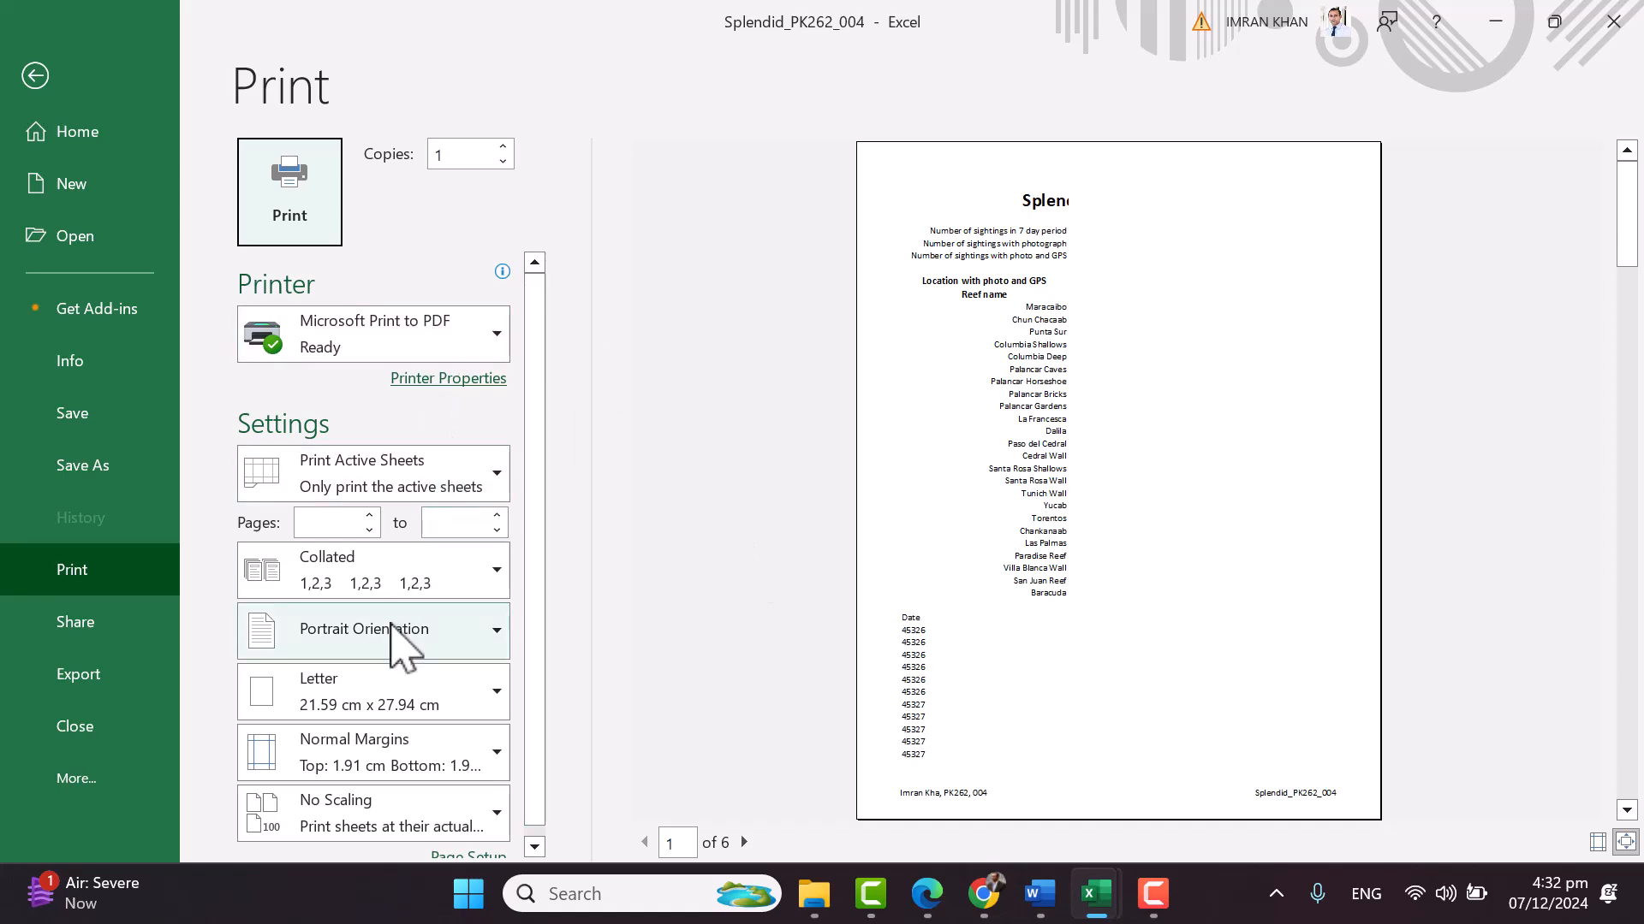
{"action": "left_click", "coordinate": [421, 642]}
{"action": "left_click", "coordinate": [398, 748]}
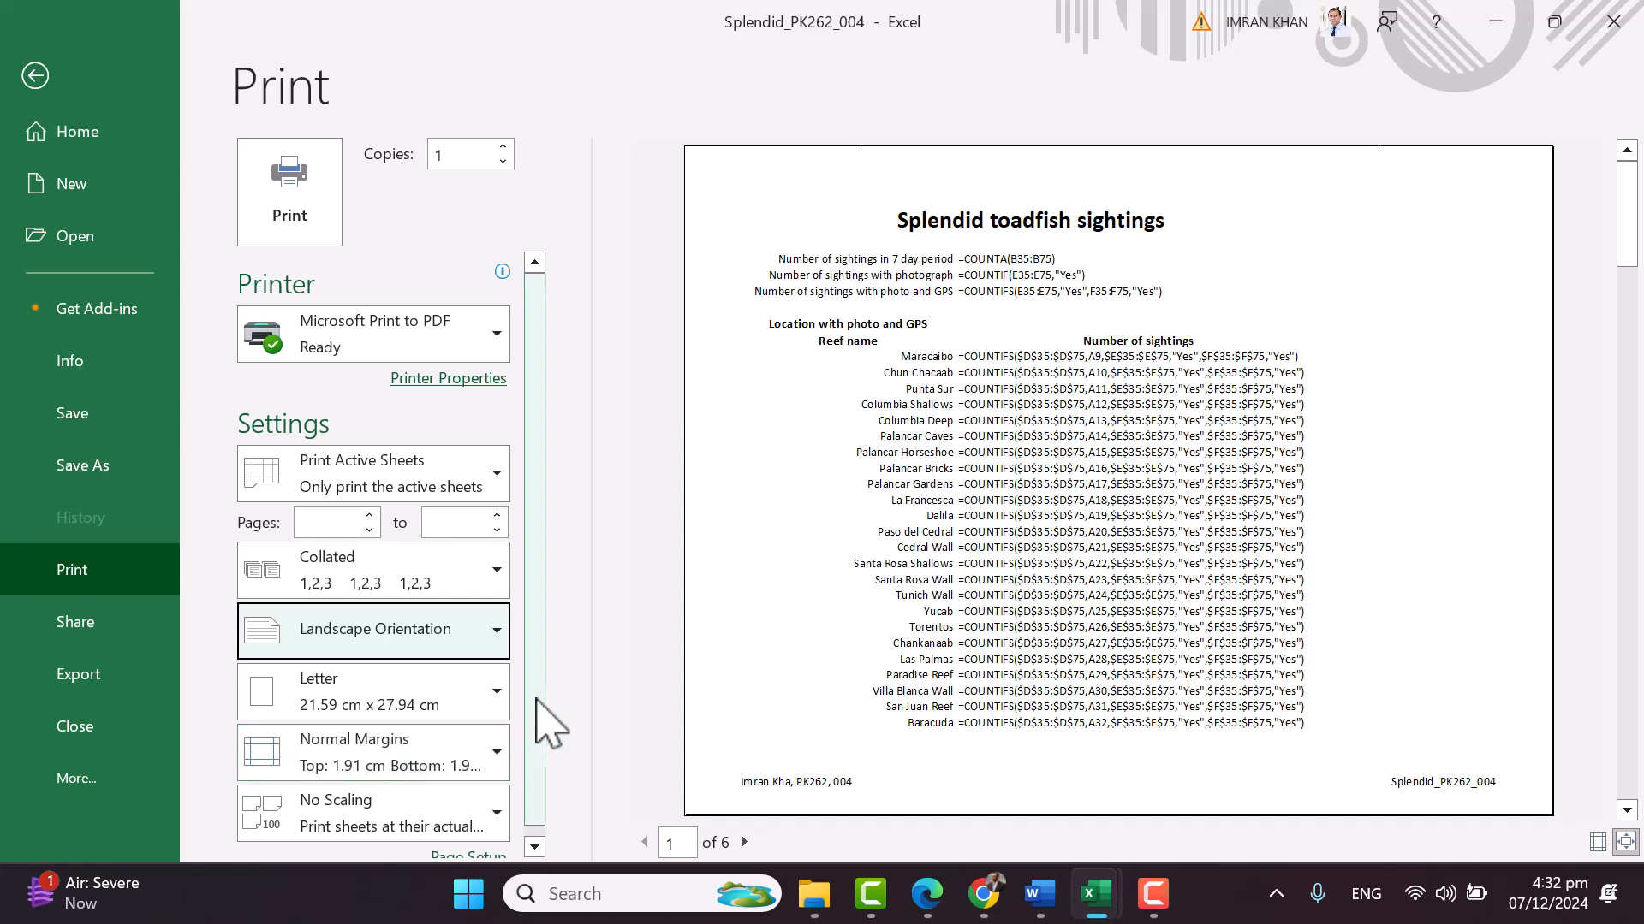
{"action": "left_click", "coordinate": [473, 691]}
{"action": "left_click", "coordinate": [374, 496]}
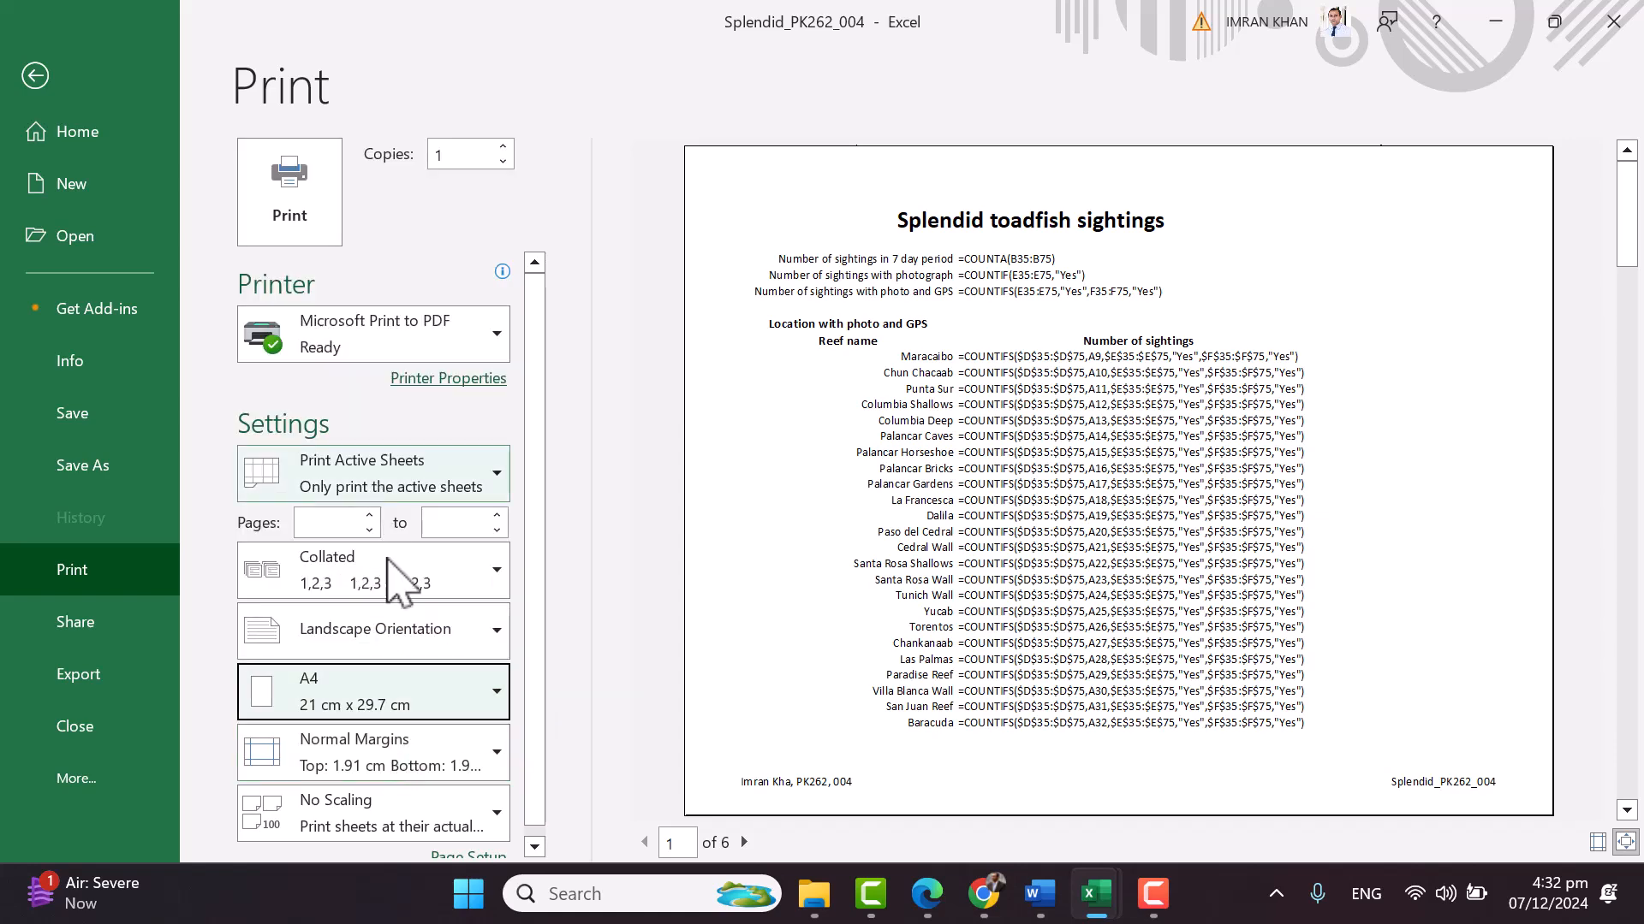
{"action": "scroll", "coordinate": [522, 778], "scroll_direction": "down", "scroll_amount": 1}
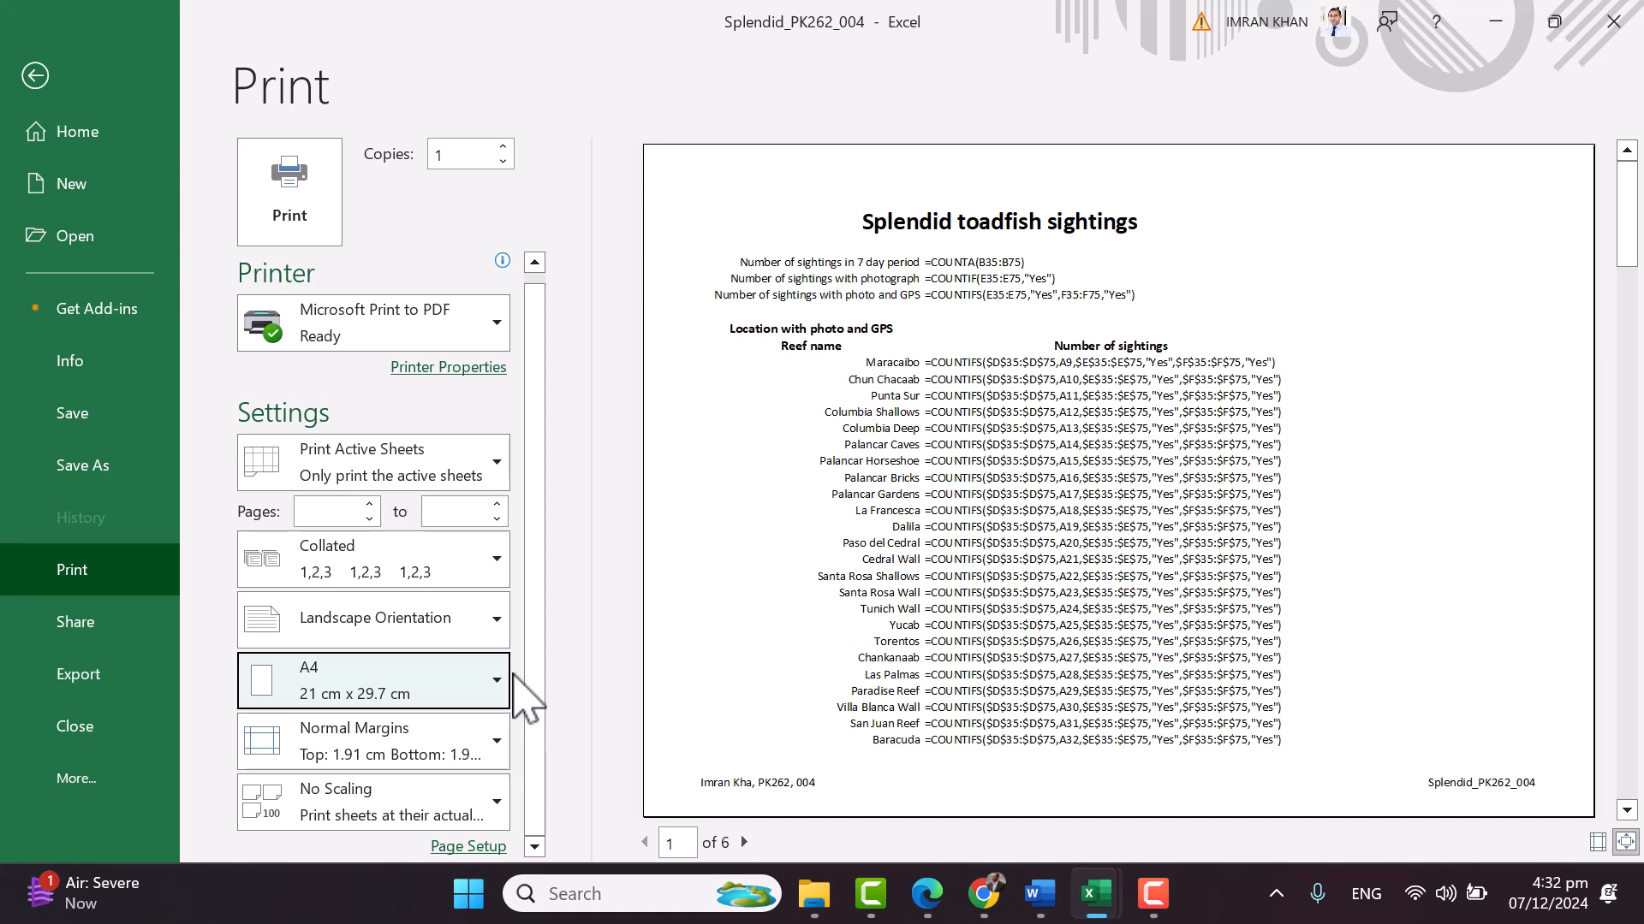
Turn on printing of row and column headings in Page Setup
{"action": "left_click", "coordinate": [468, 845]}
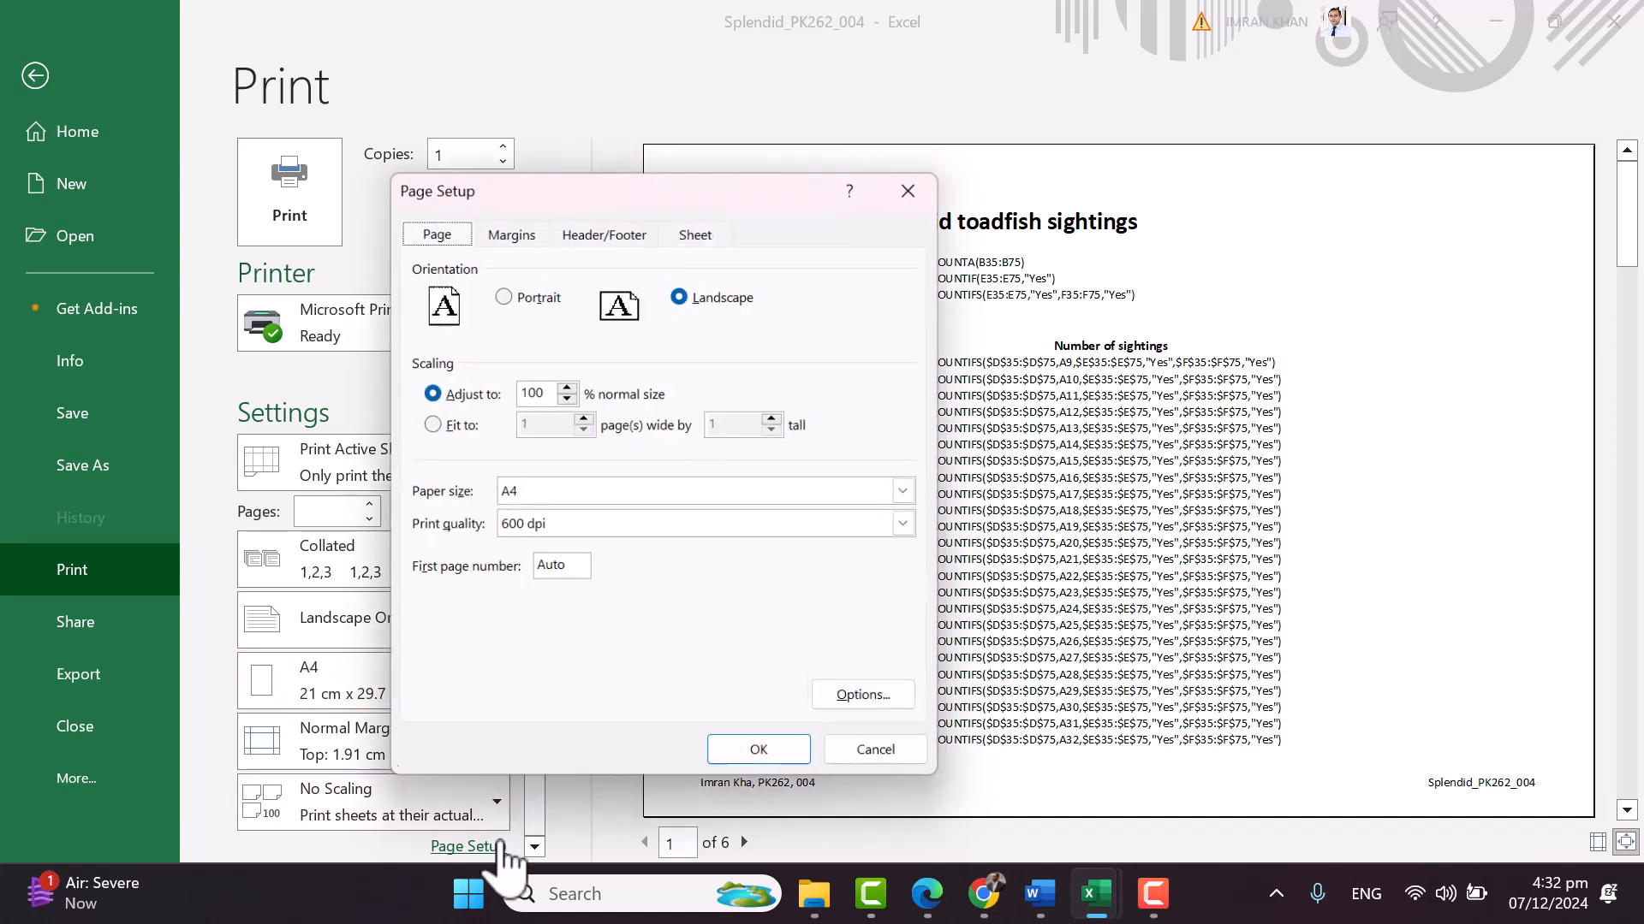
{"action": "left_click", "coordinate": [697, 229]}
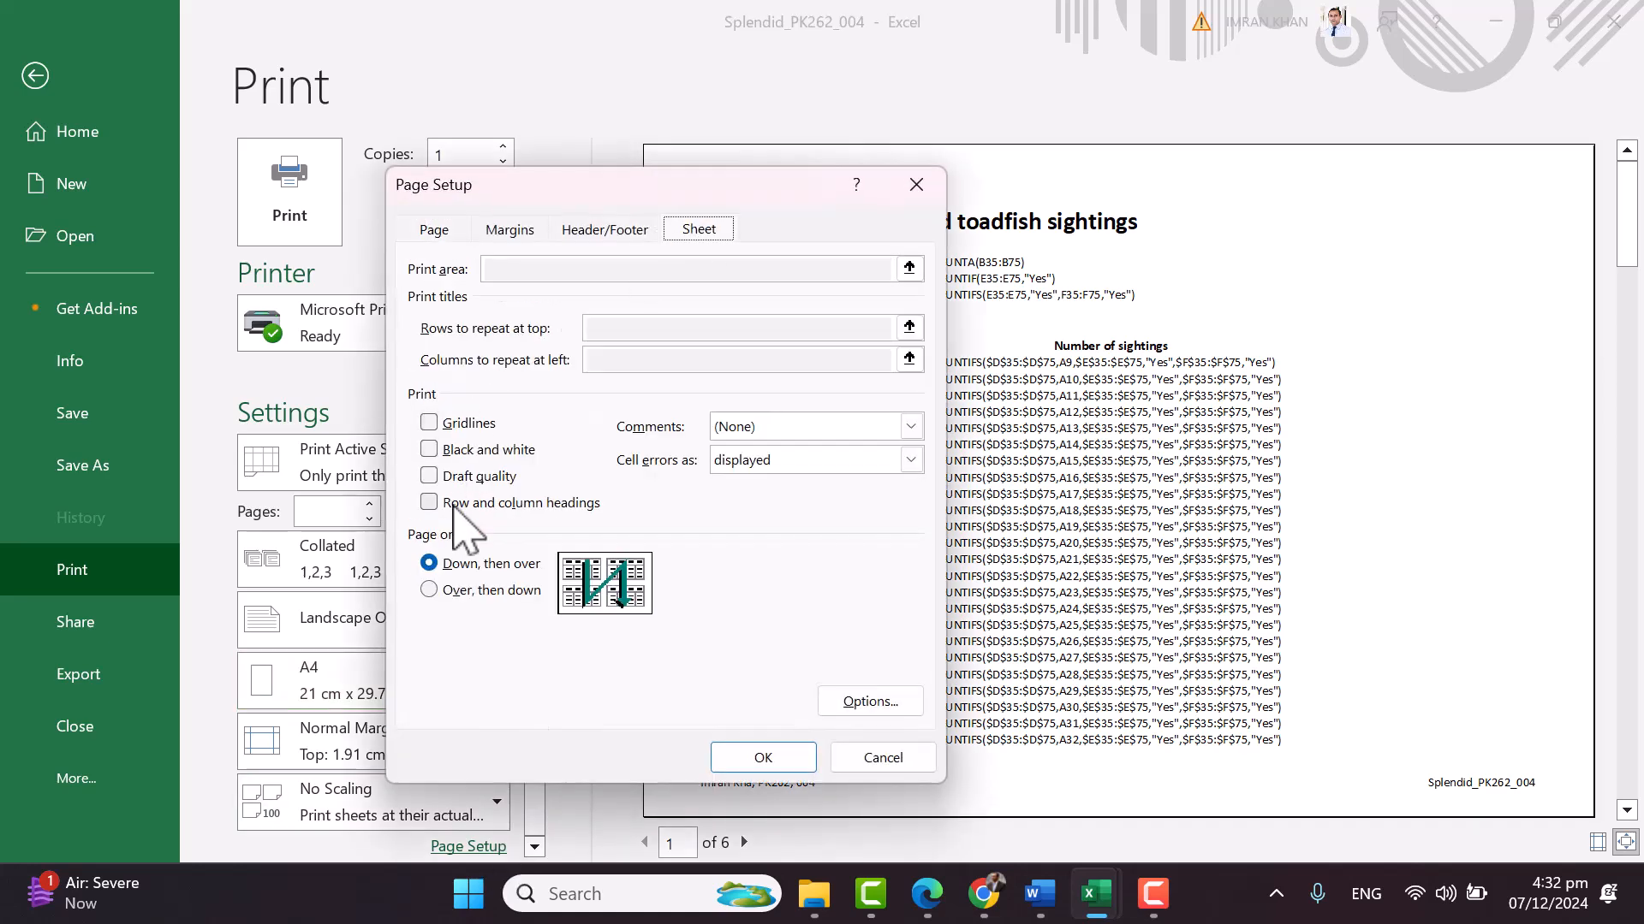
{"action": "left_click", "coordinate": [518, 505]}
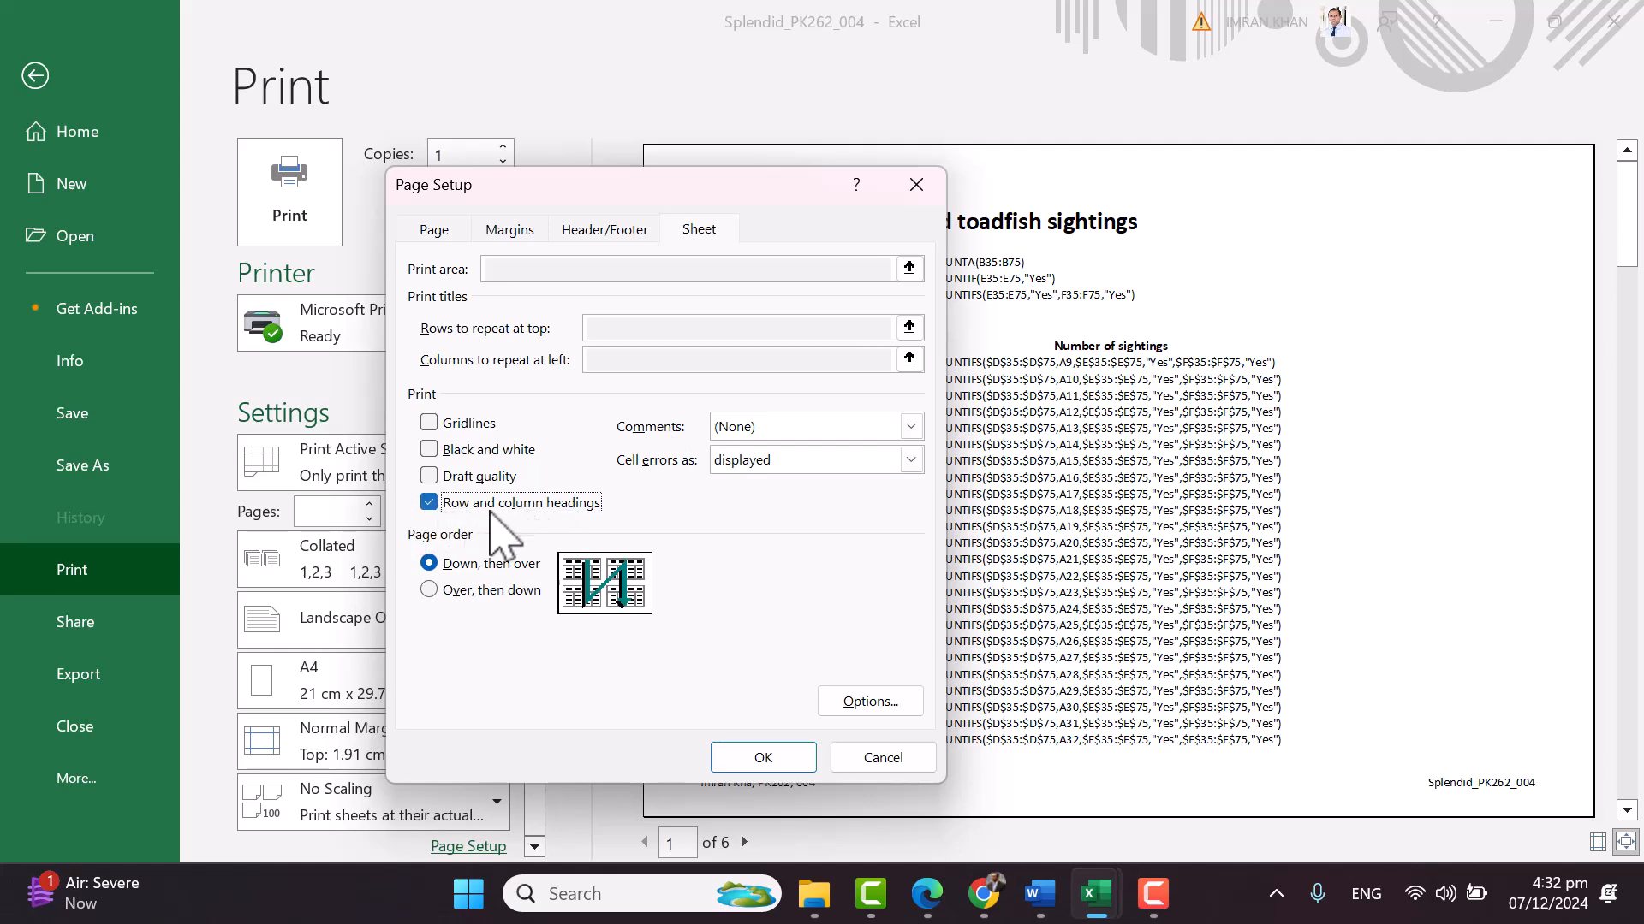
{"action": "left_click", "coordinate": [773, 757]}
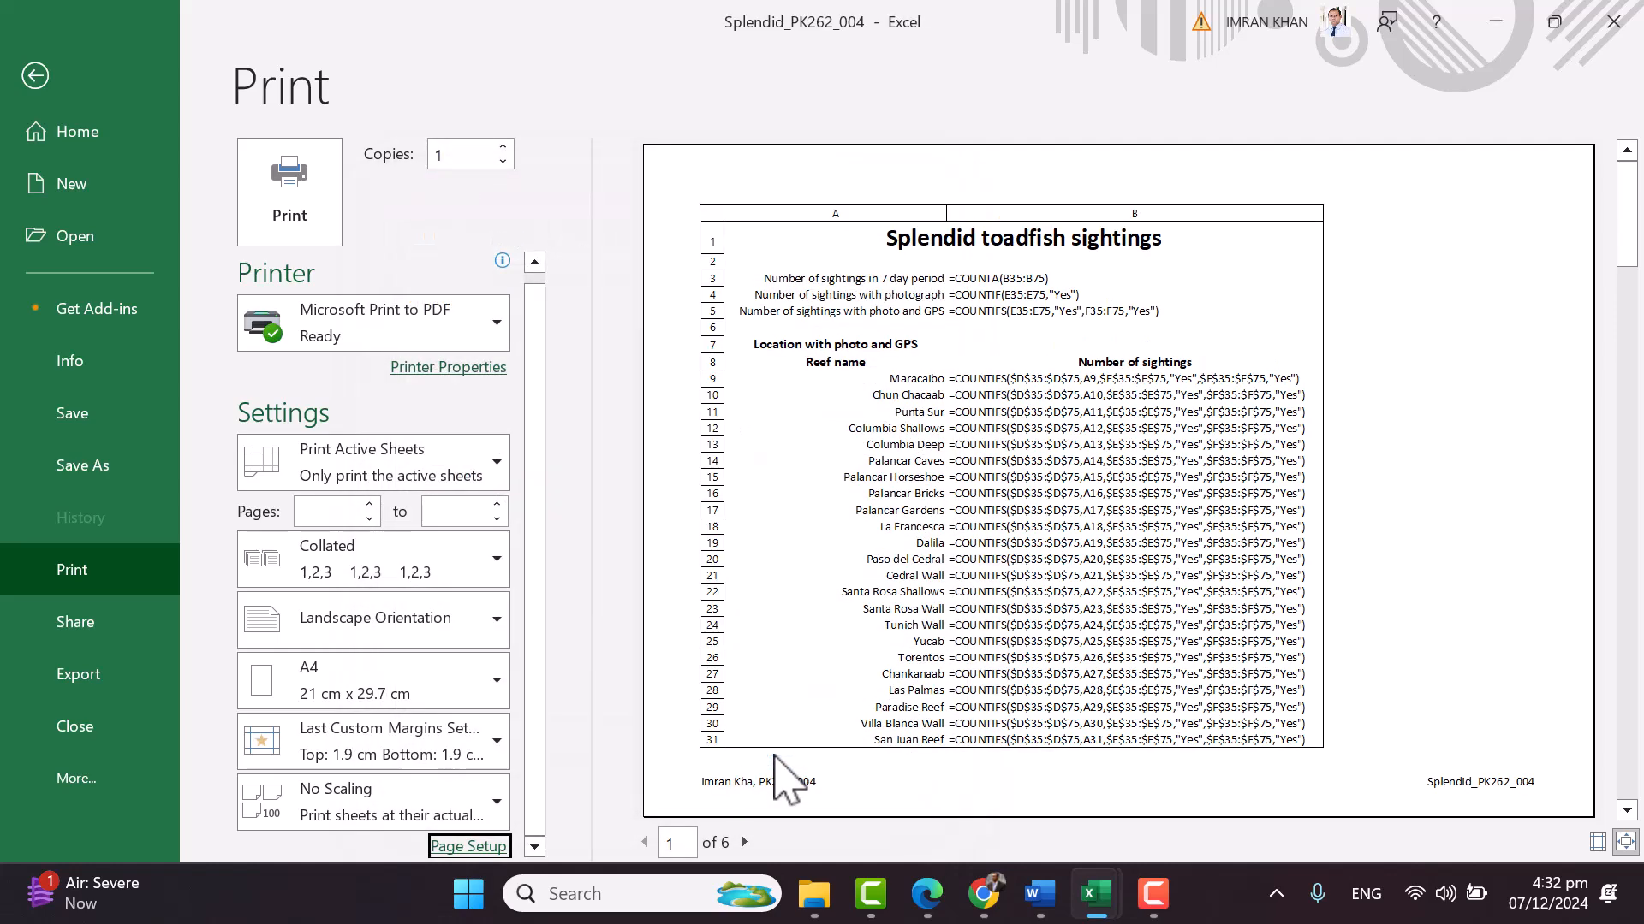
Scroll through the six landscape preview pages at No Scaling and back to page 1
{"action": "scroll", "coordinate": [1388, 571], "scroll_direction": "down", "scroll_amount": 2}
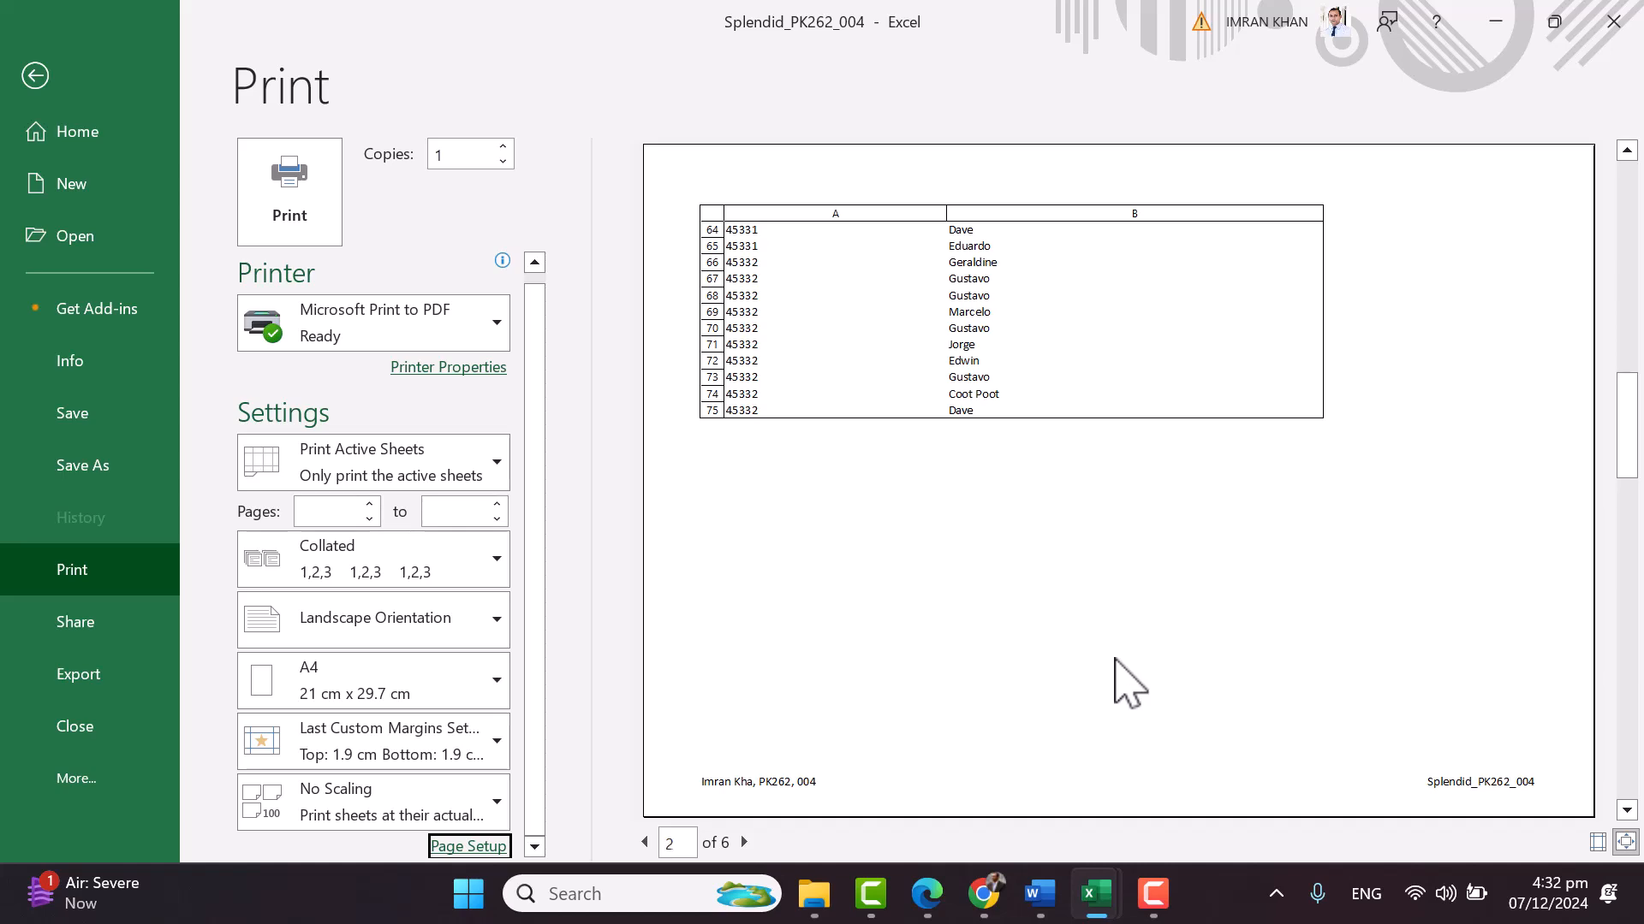
{"action": "scroll", "coordinate": [1128, 683], "scroll_direction": "down", "scroll_amount": 3}
{"action": "scroll", "coordinate": [1130, 682], "scroll_direction": "up", "scroll_amount": 1}
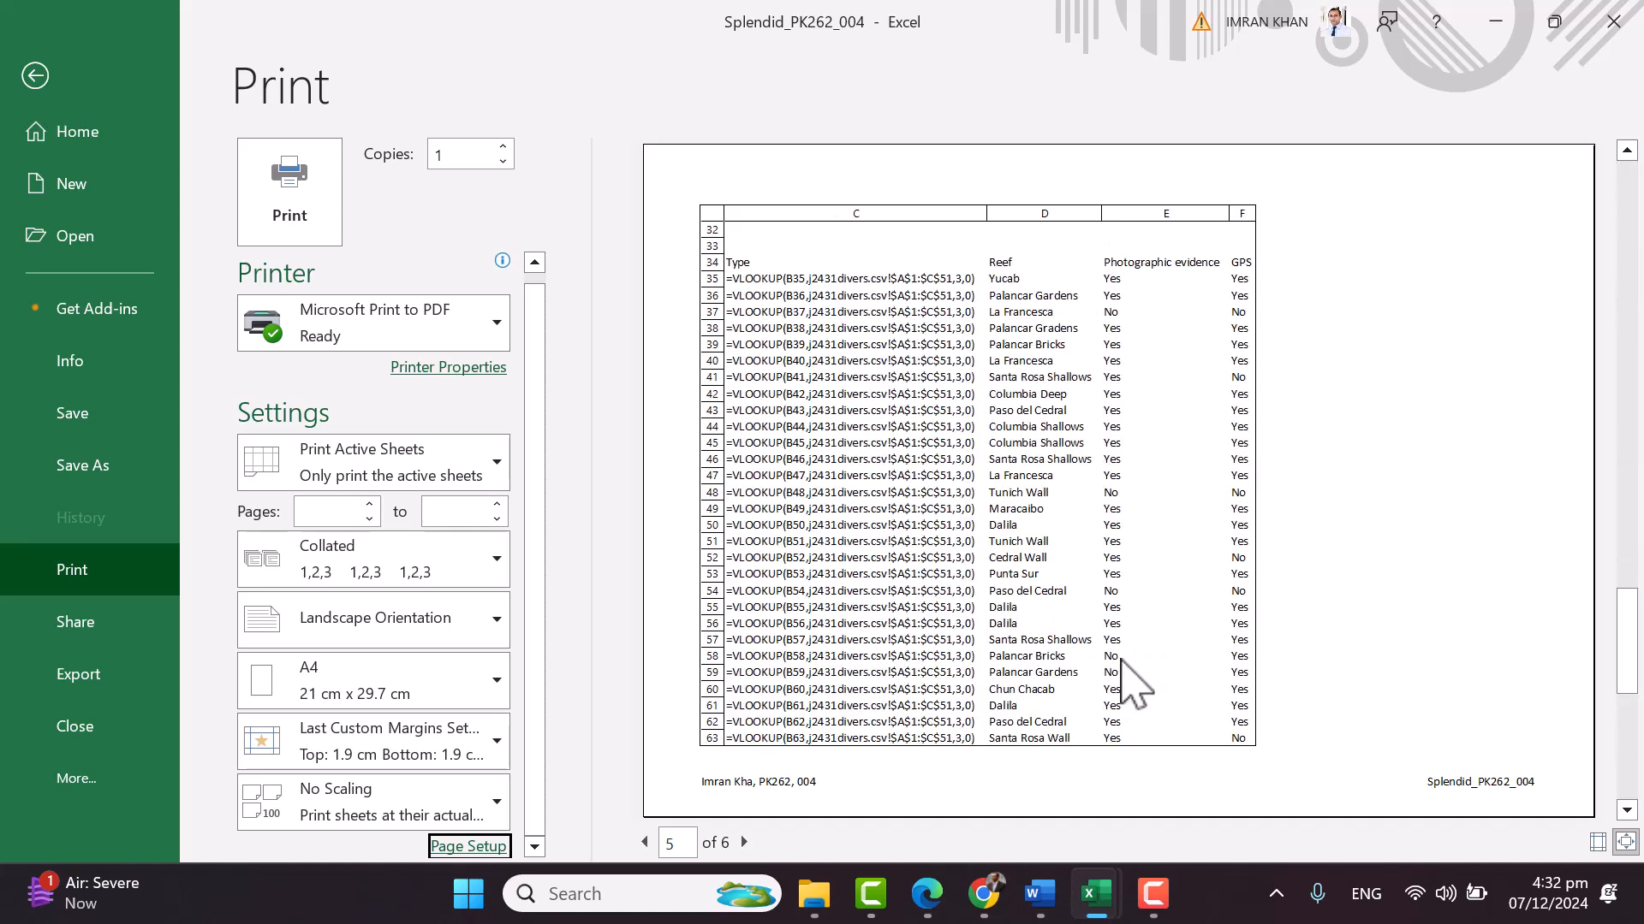
{"action": "scroll", "coordinate": [1130, 682], "scroll_direction": "up", "scroll_amount": 4}
{"action": "scroll", "coordinate": [1130, 682], "scroll_direction": "down", "scroll_amount": 1}
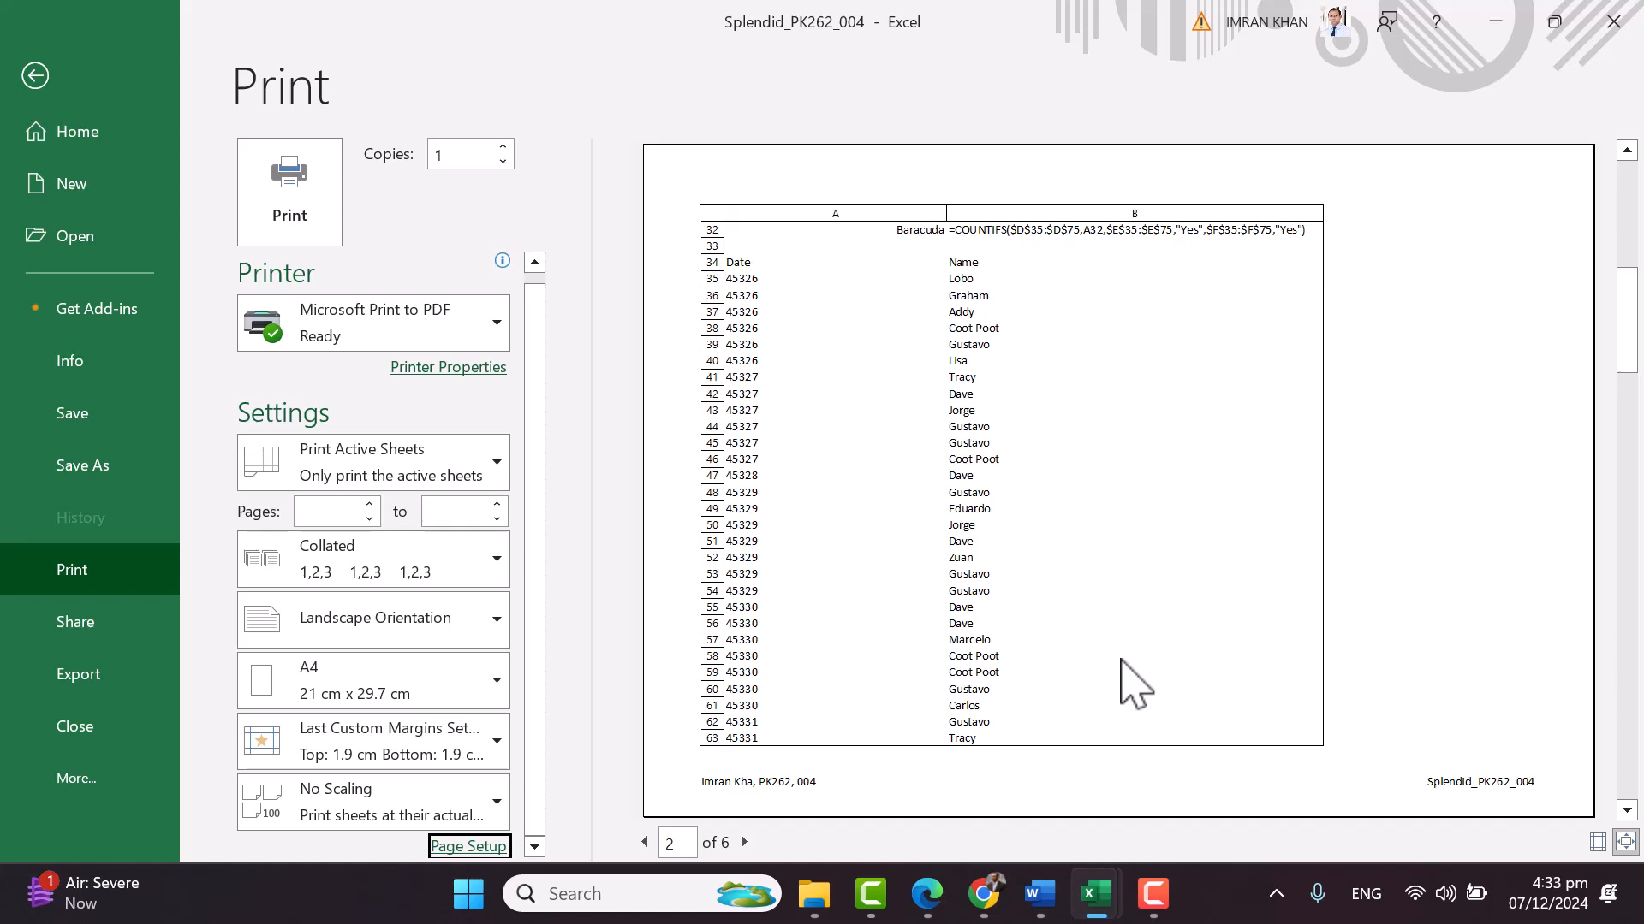
{"action": "scroll", "coordinate": [1130, 682], "scroll_direction": "up", "scroll_amount": 1}
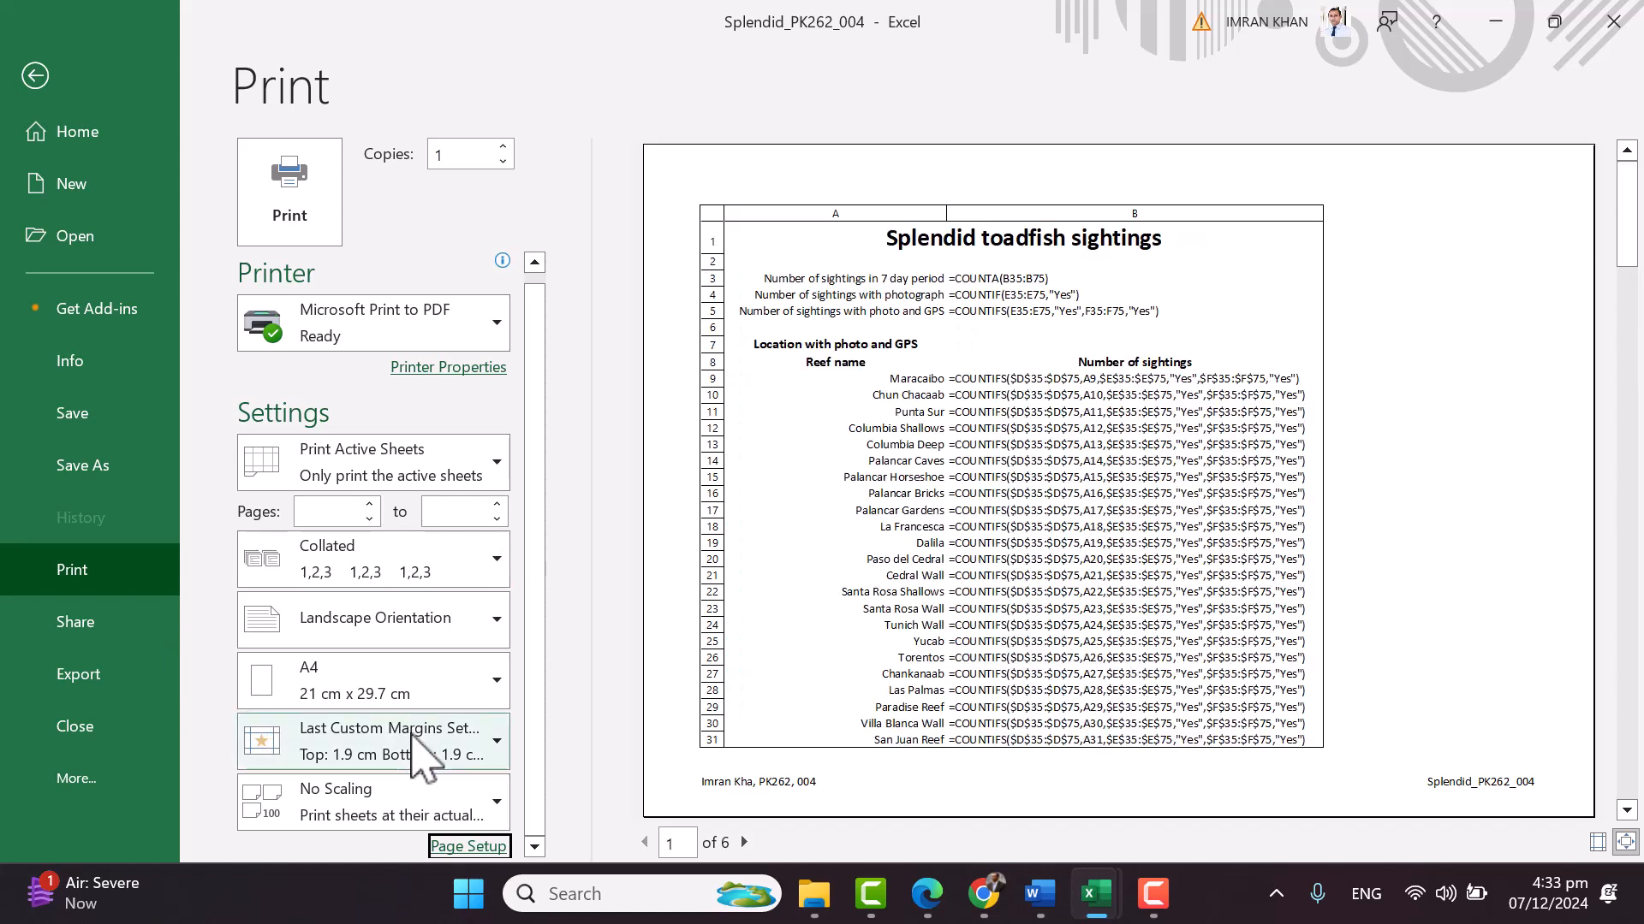
Try Fit All Columns on One Page scaling and check the preview
{"action": "left_click", "coordinate": [441, 809]}
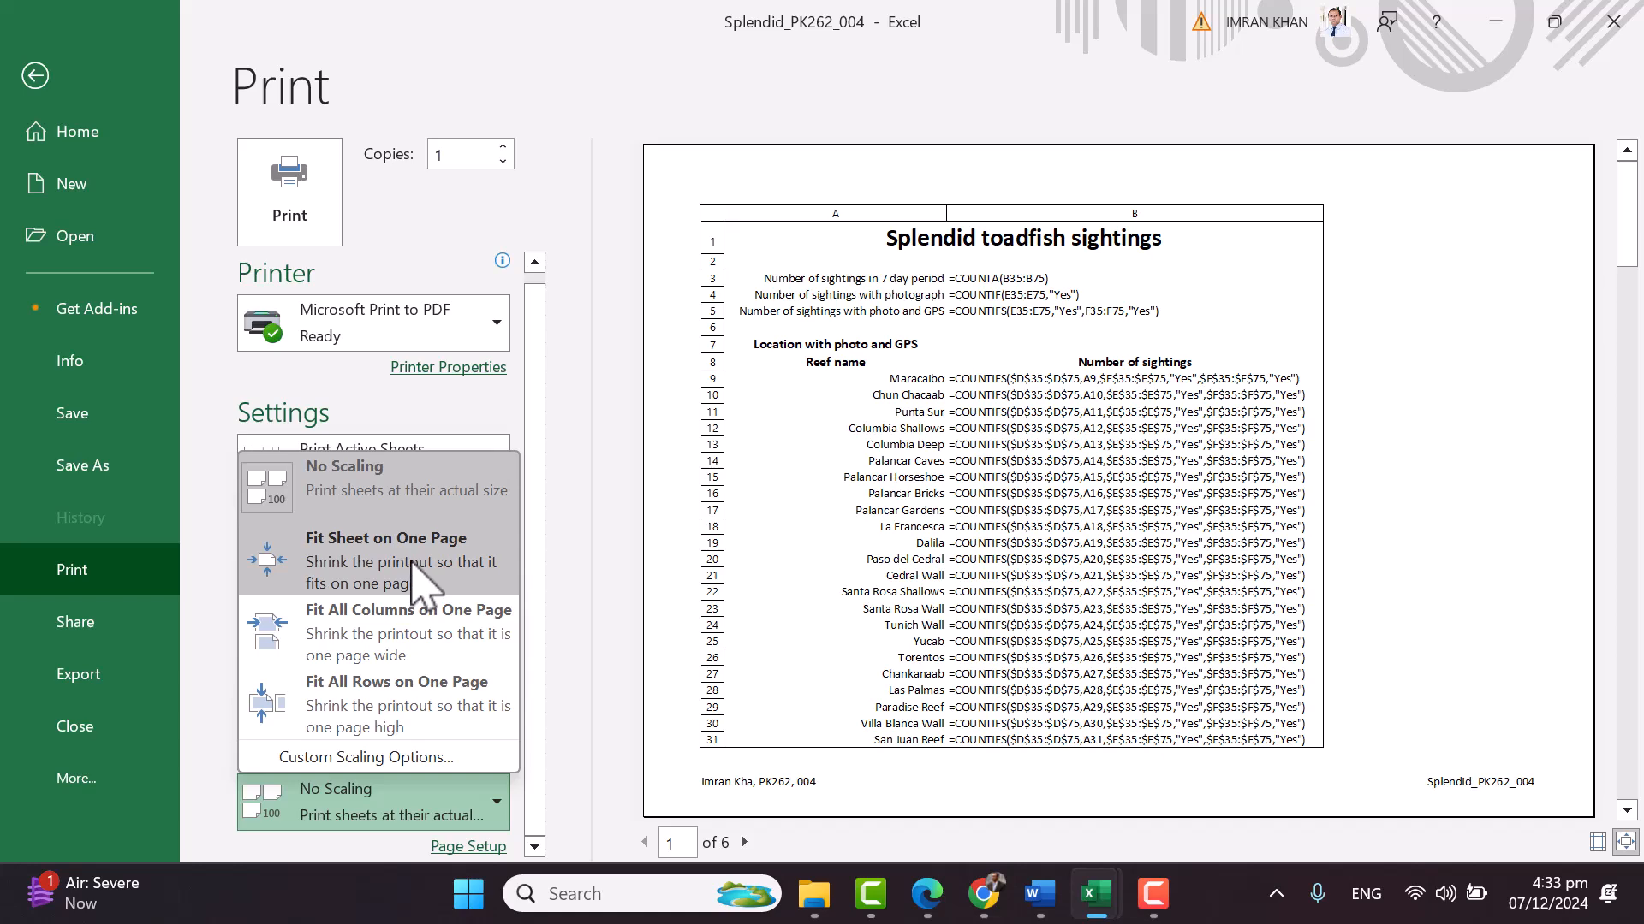
{"action": "left_click", "coordinate": [485, 644]}
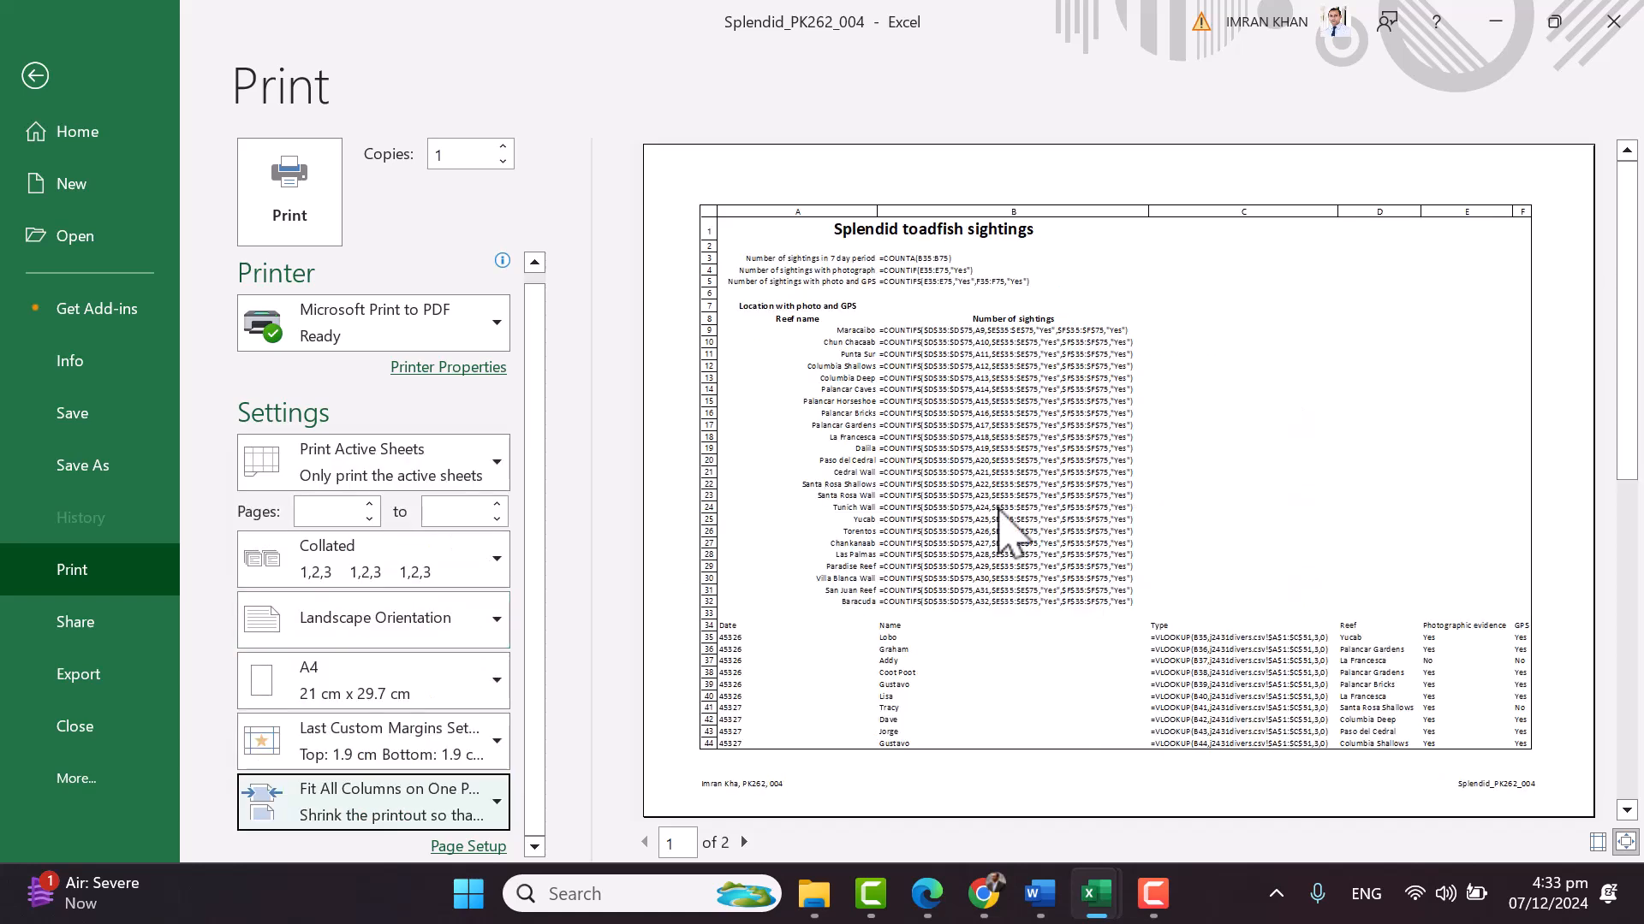
{"action": "scroll", "coordinate": [1277, 552], "scroll_direction": "down", "scroll_amount": 1}
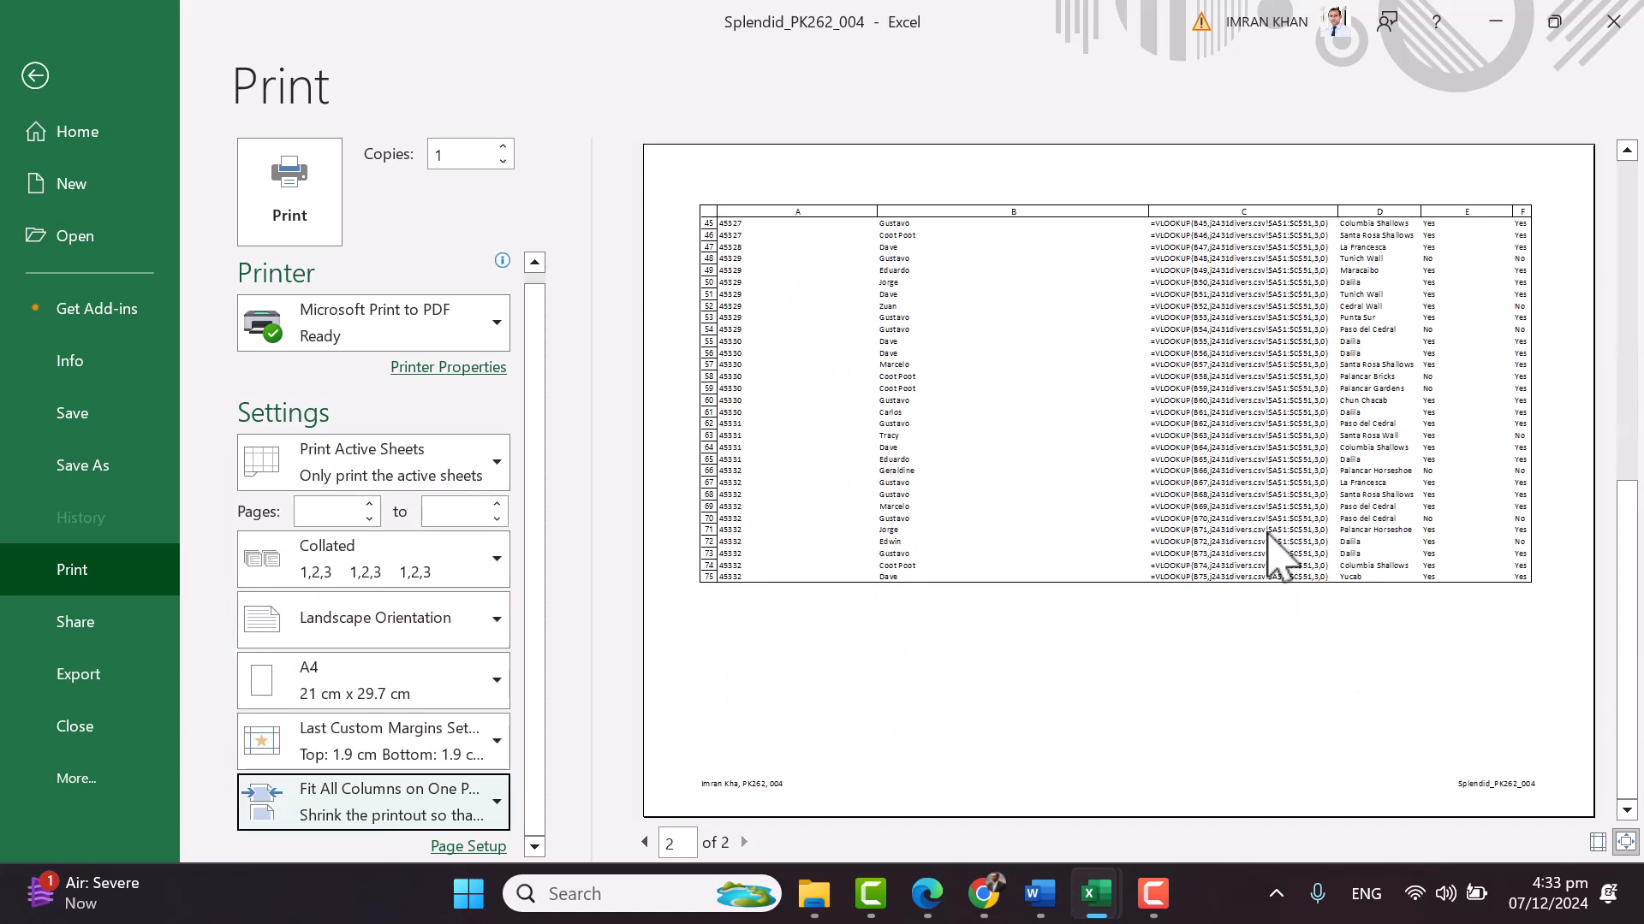
{"action": "scroll", "coordinate": [1281, 561], "scroll_direction": "up", "scroll_amount": 1}
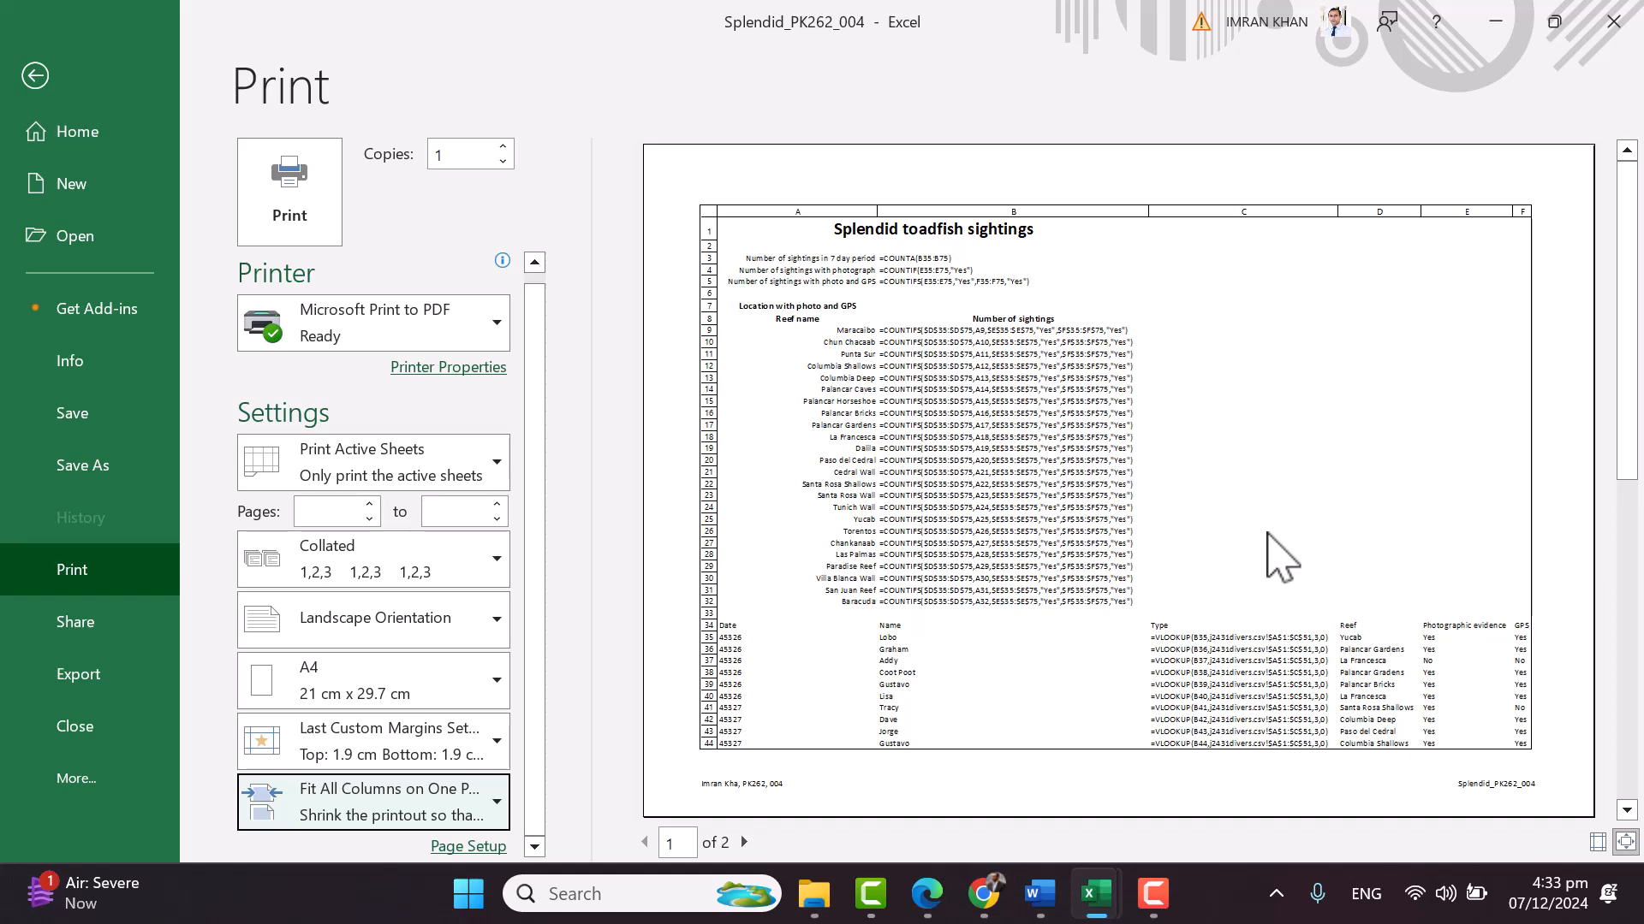
Switch back to No Scaling and review the actual-size preview pages
{"action": "left_click", "coordinate": [490, 796]}
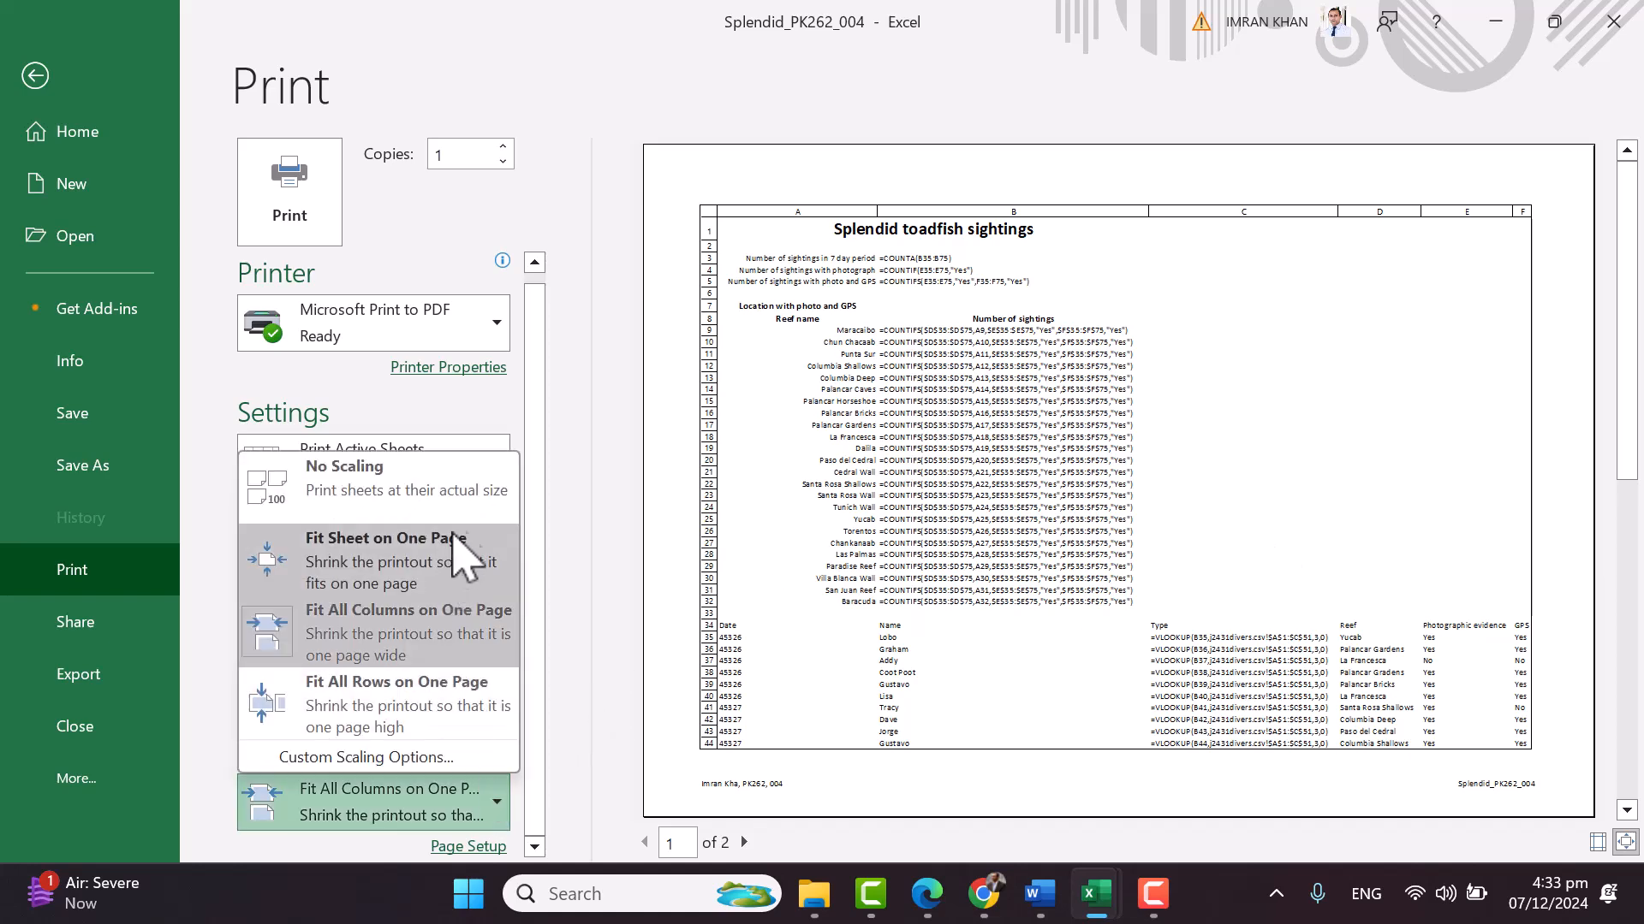
{"action": "left_click", "coordinate": [467, 490]}
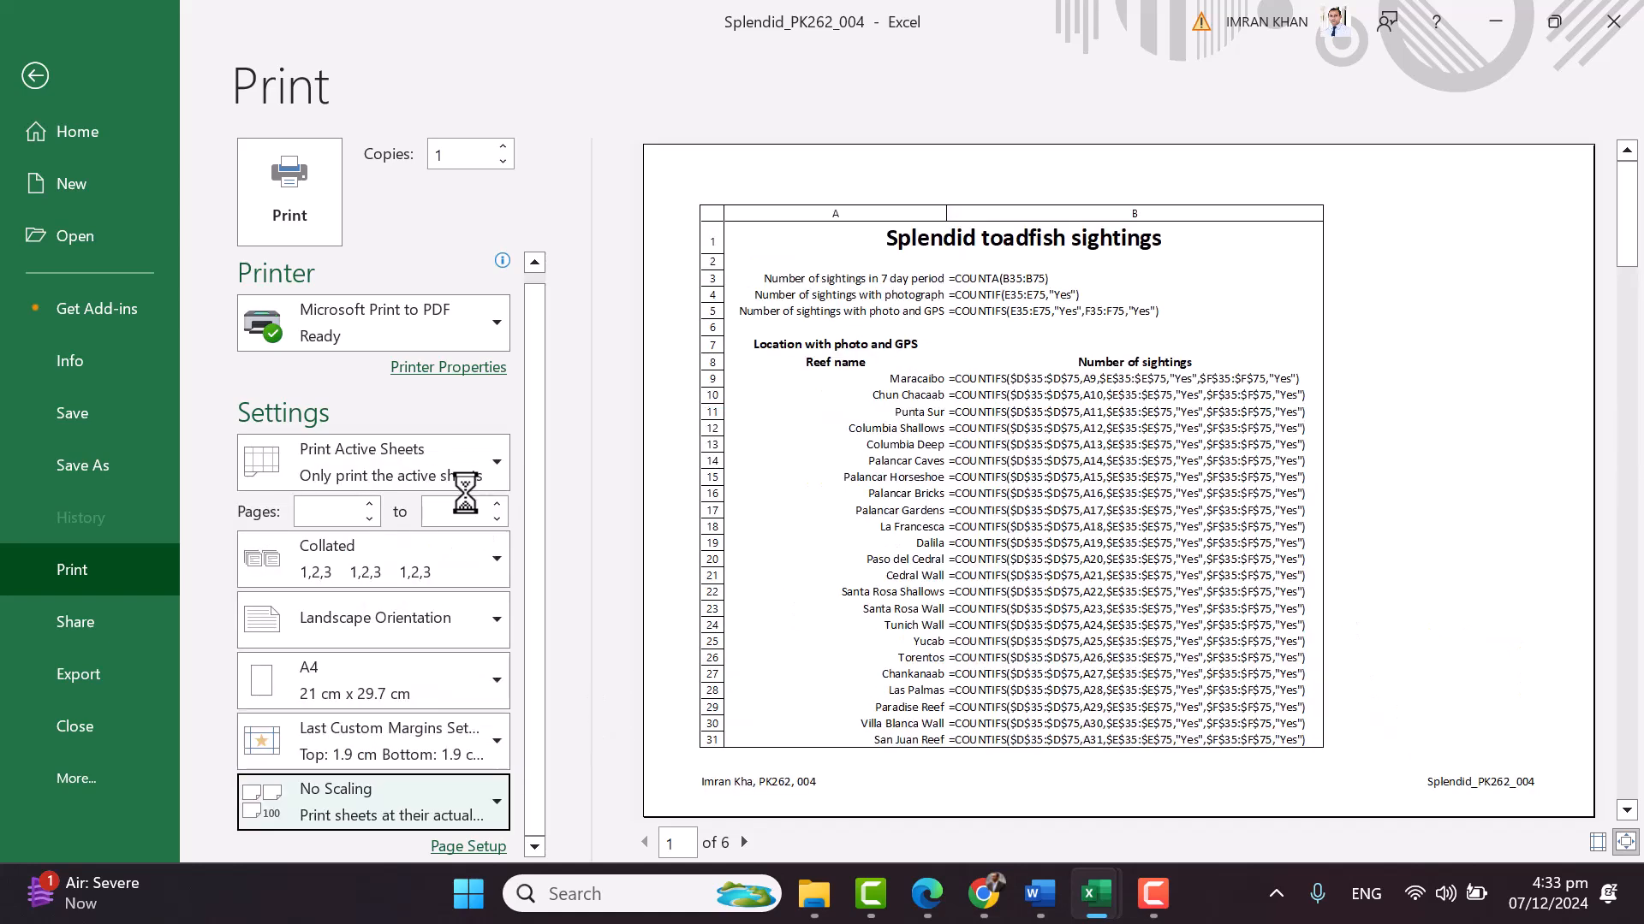
{"action": "scroll", "coordinate": [1064, 513], "scroll_direction": "down", "scroll_amount": 2}
{"action": "scroll", "coordinate": [1064, 514], "scroll_direction": "down", "scroll_amount": 2}
{"action": "scroll", "coordinate": [1064, 514], "scroll_direction": "up", "scroll_amount": 2}
{"action": "scroll", "coordinate": [1064, 513], "scroll_direction": "up", "scroll_amount": 2}
{"action": "scroll", "coordinate": [1076, 537], "scroll_direction": "down", "scroll_amount": 1}
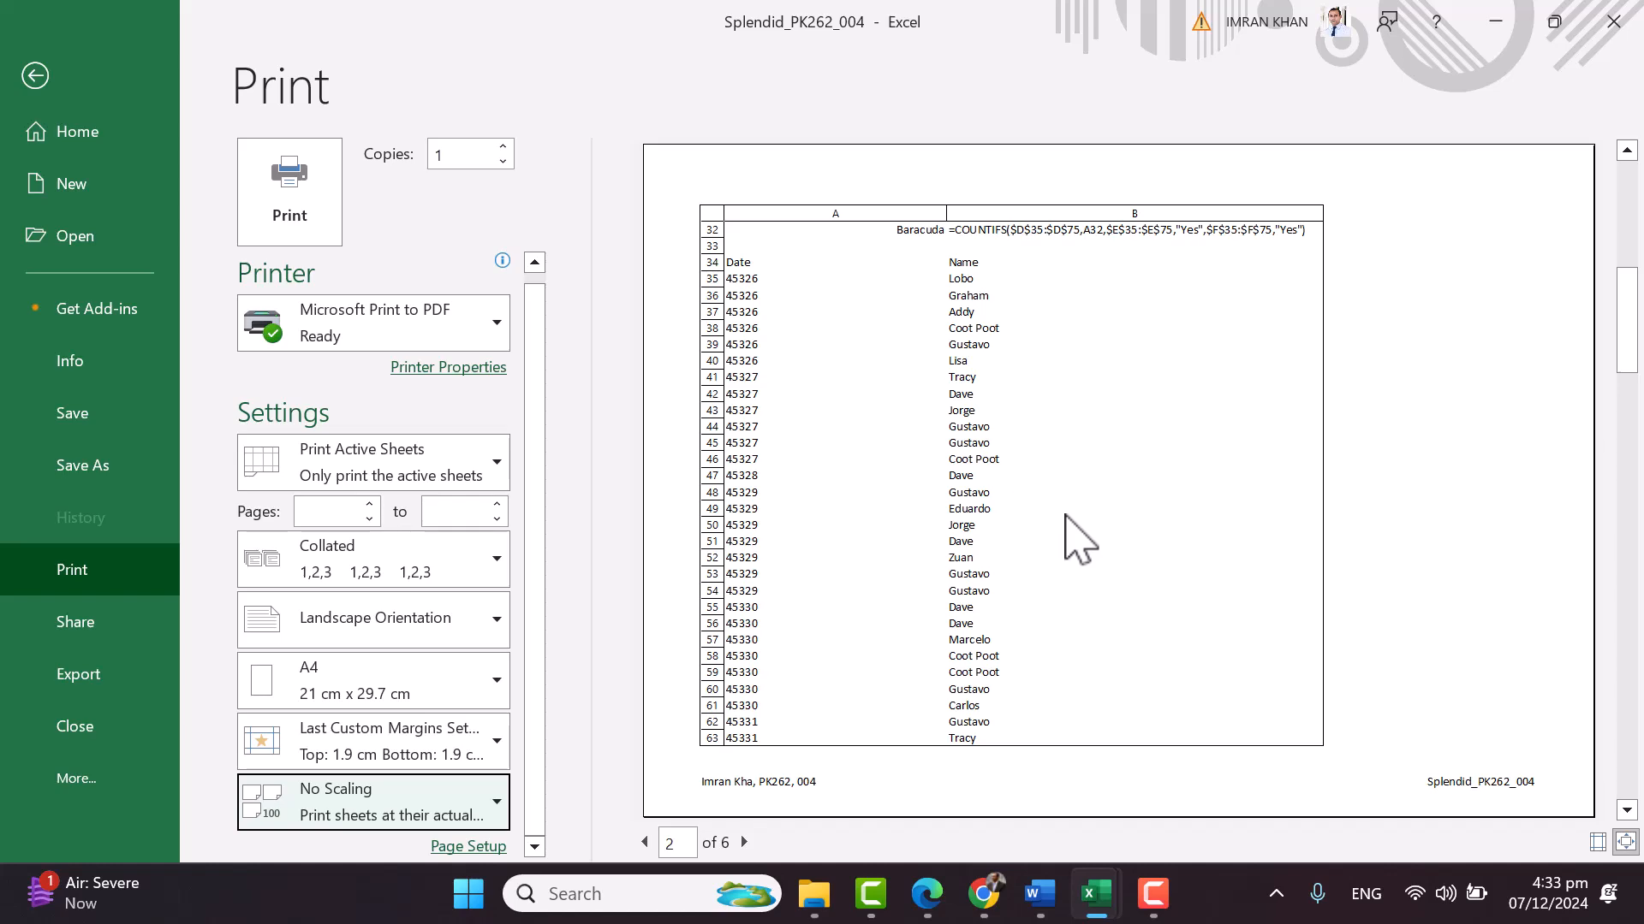
{"action": "scroll", "coordinate": [1076, 537], "scroll_direction": "down", "scroll_amount": 2}
{"action": "scroll", "coordinate": [1076, 537], "scroll_direction": "up", "scroll_amount": 3}
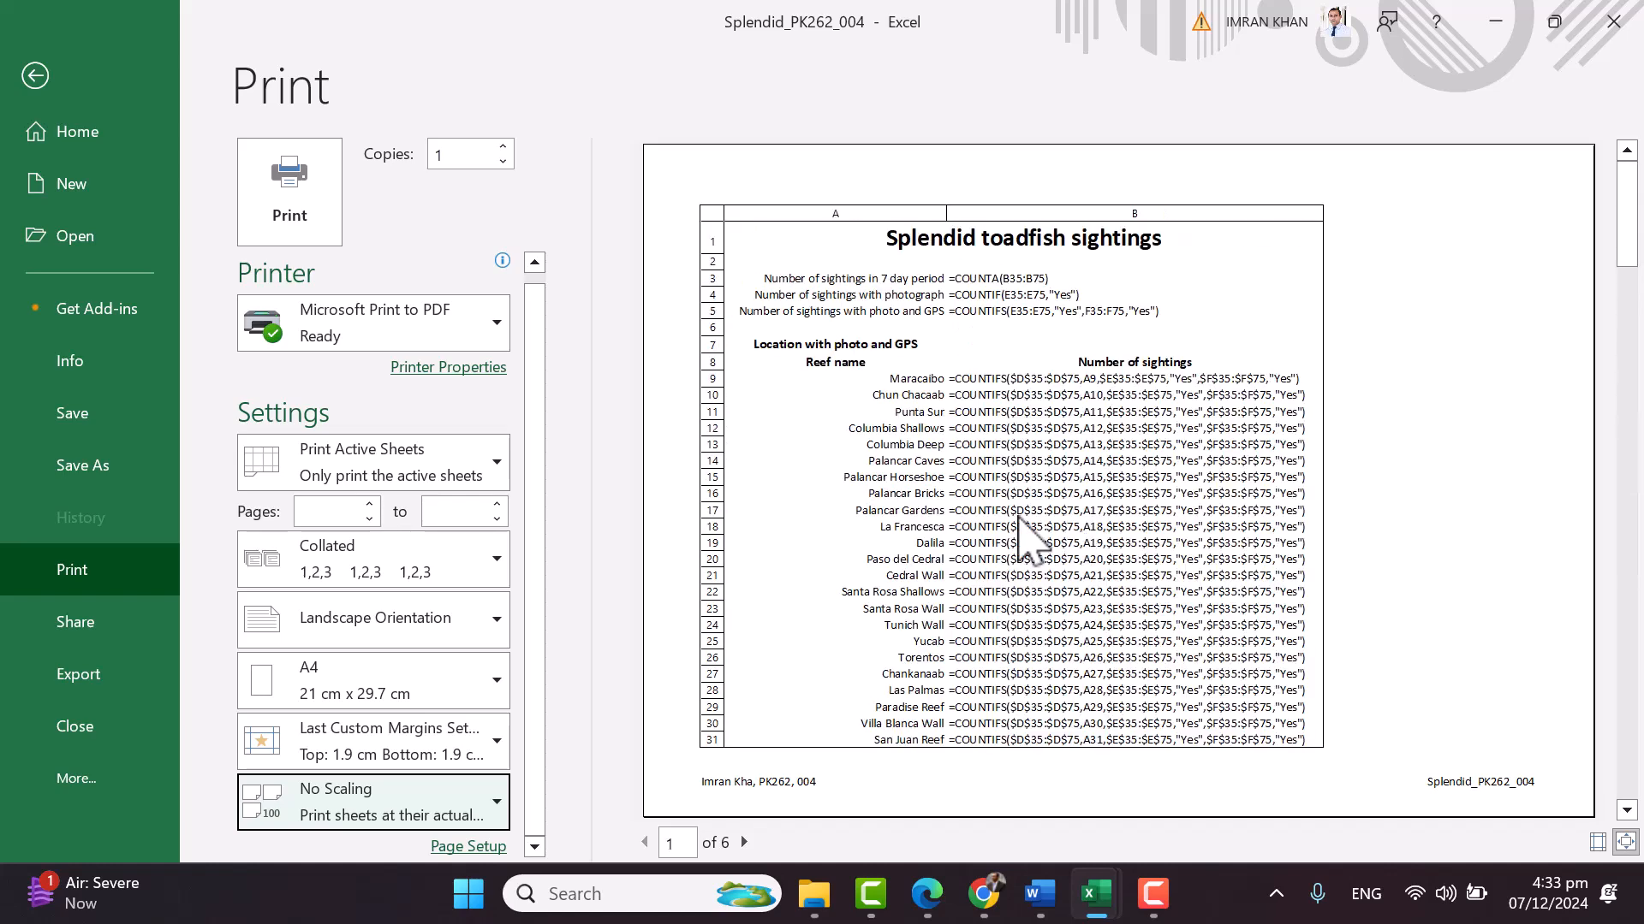
{"action": "scroll", "coordinate": [1019, 522], "scroll_direction": "down", "scroll_amount": 1}
{"action": "scroll", "coordinate": [1018, 520], "scroll_direction": "down", "scroll_amount": 2}
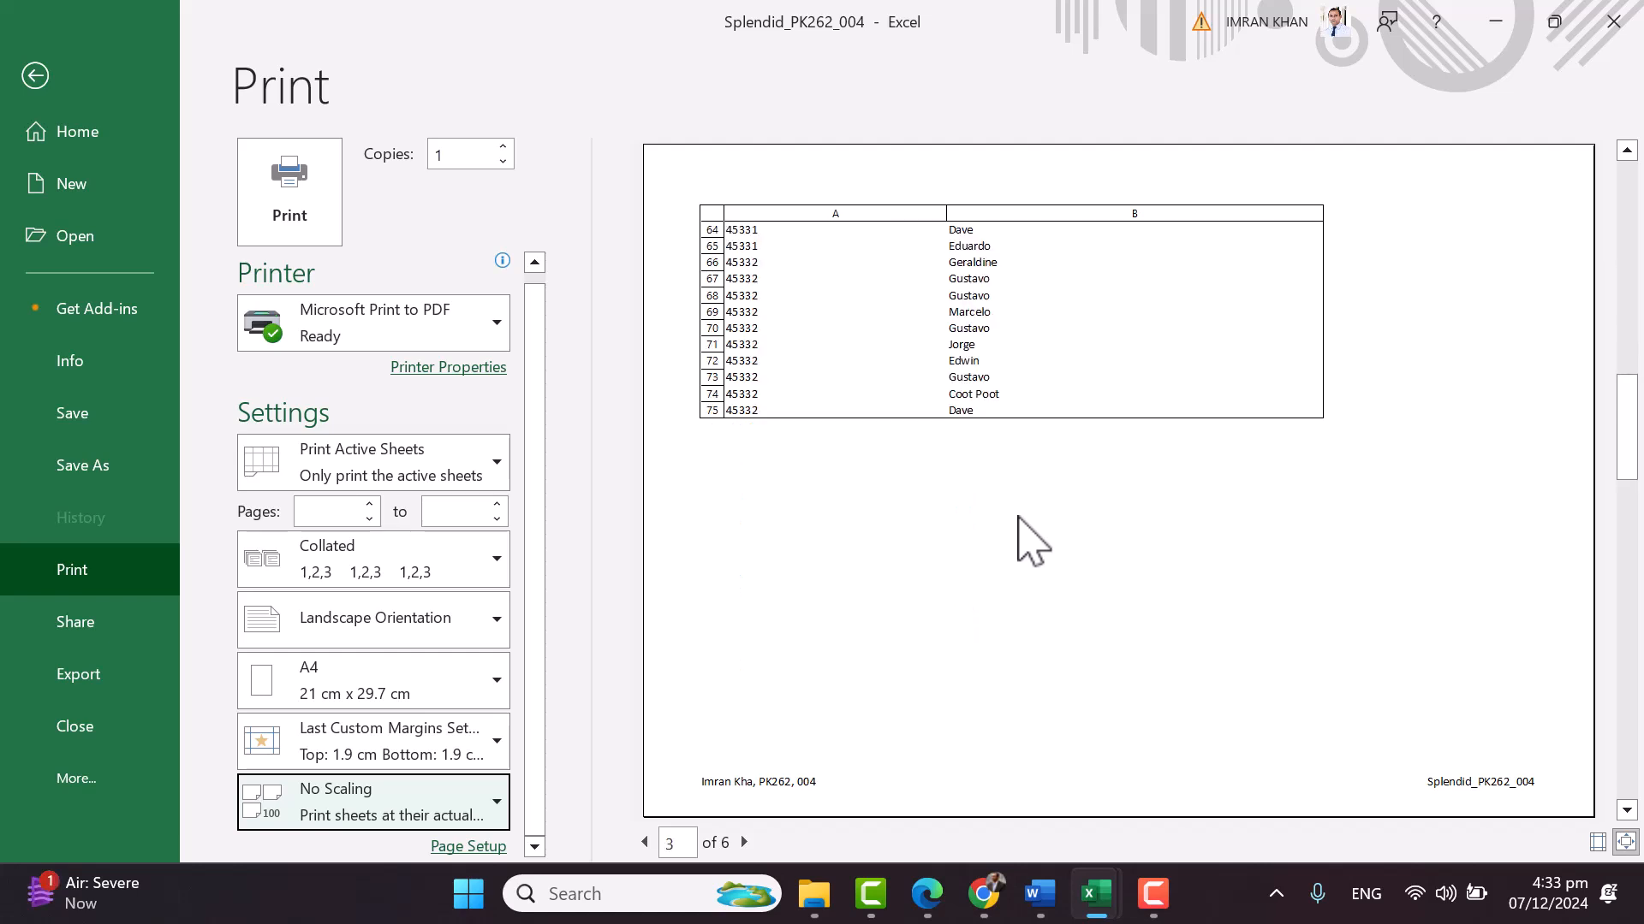
{"action": "scroll", "coordinate": [1019, 518], "scroll_direction": "up", "scroll_amount": 1}
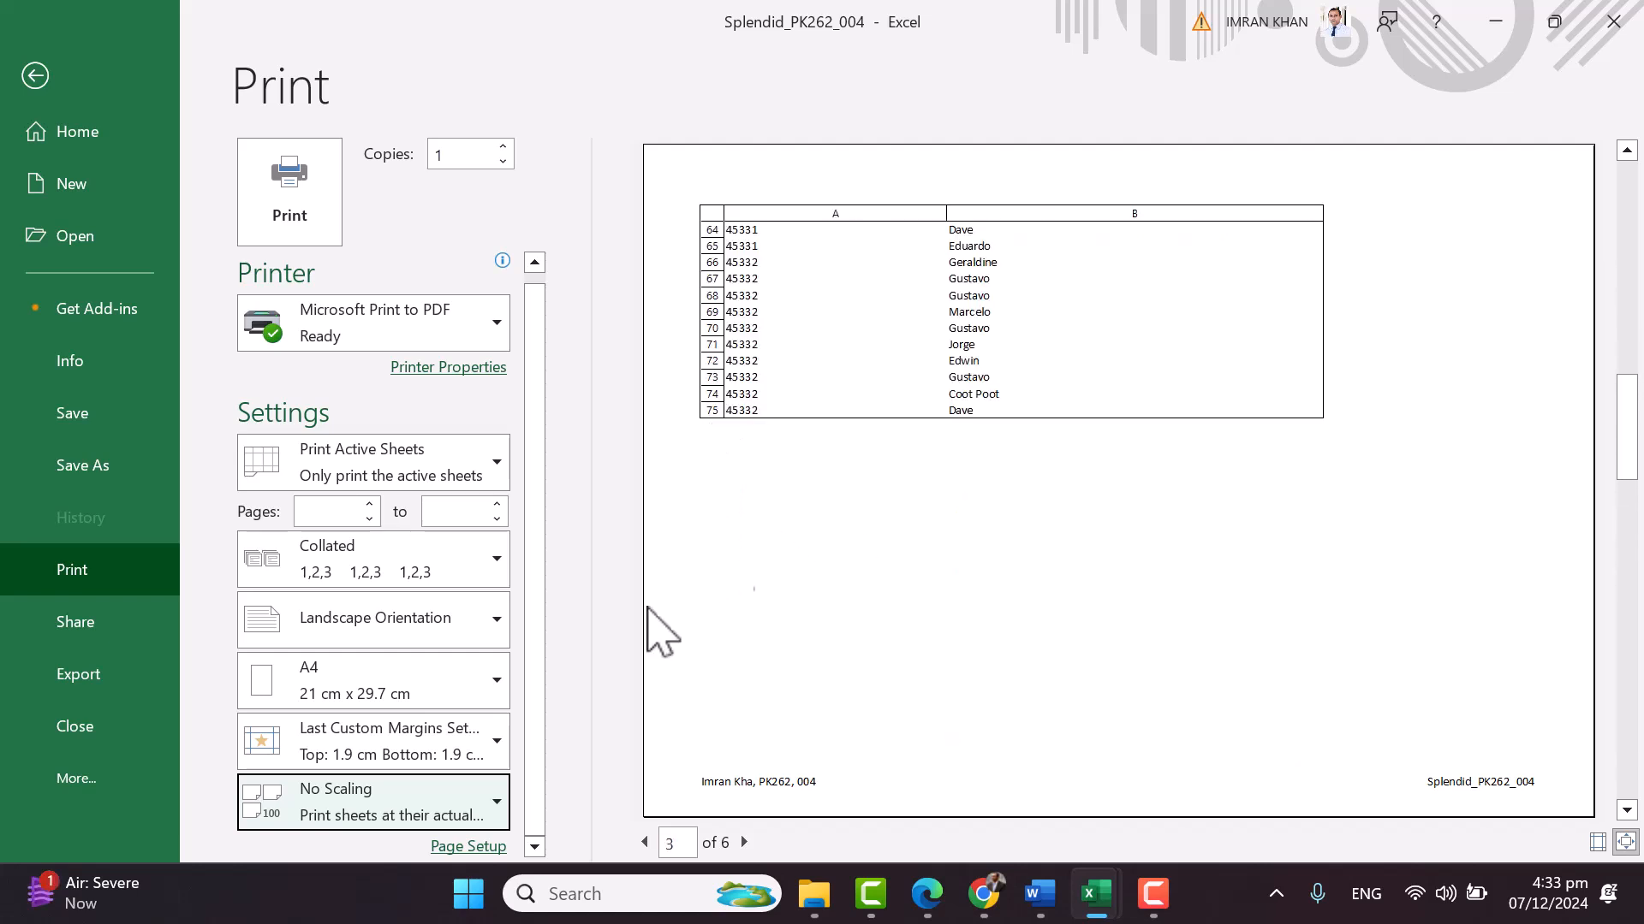
Try Fit Sheet on One Page, then settle on Fit All Columns on One Page (2 pages)
{"action": "left_click", "coordinate": [470, 815]}
{"action": "left_click", "coordinate": [402, 770]}
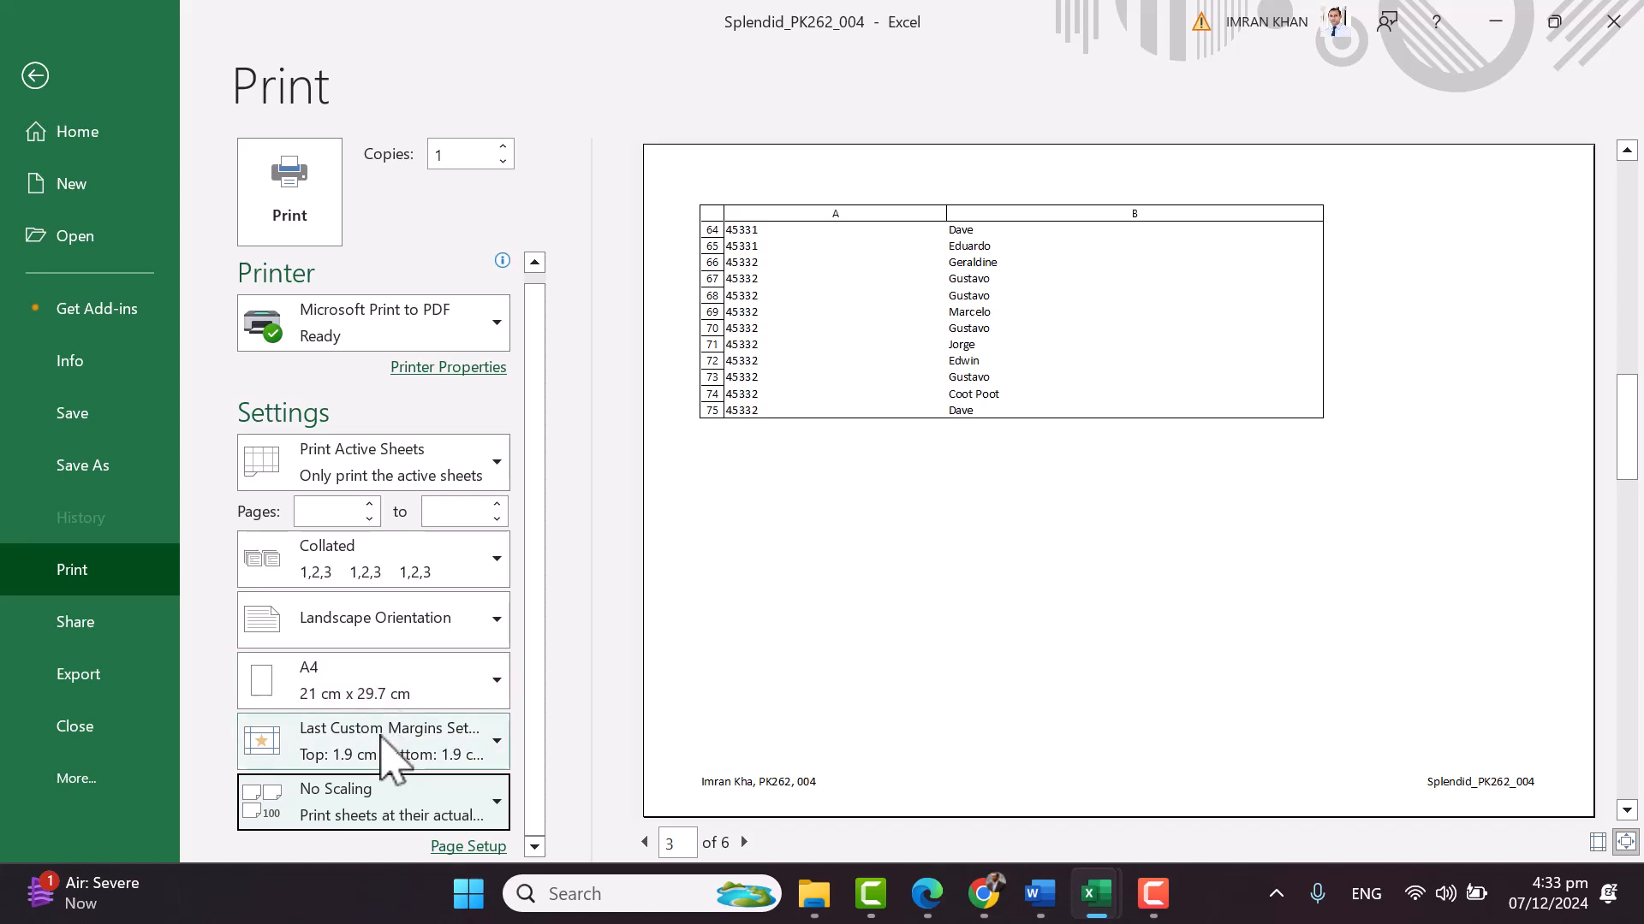
{"action": "left_click", "coordinate": [403, 808]}
{"action": "left_click", "coordinate": [402, 569]}
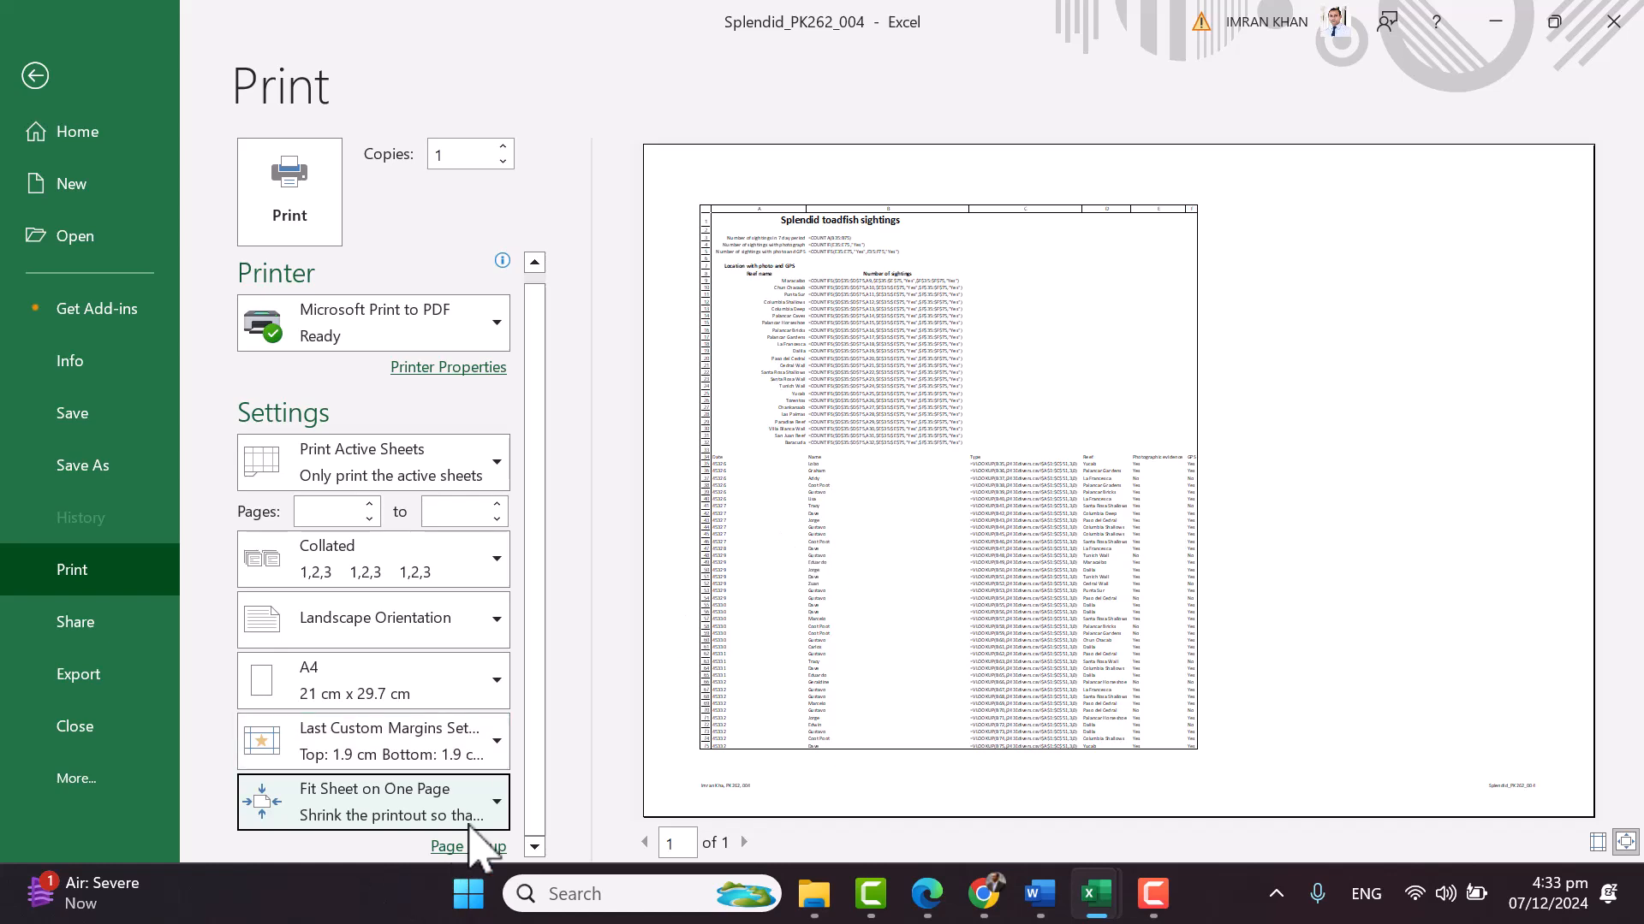
{"action": "left_click", "coordinate": [475, 796]}
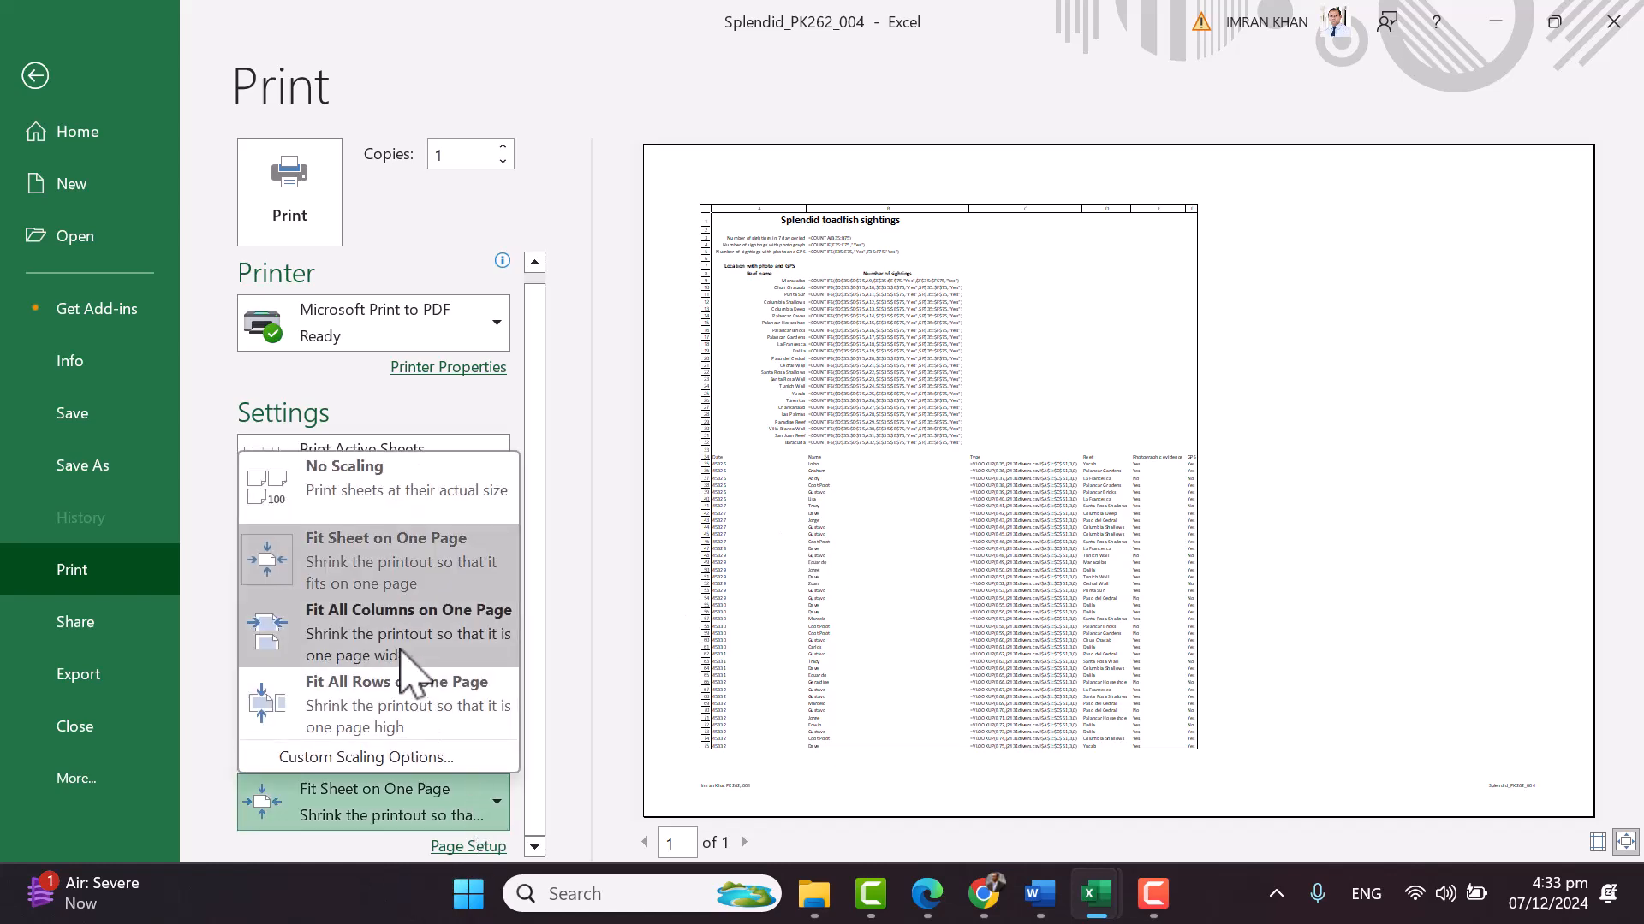
{"action": "left_click", "coordinate": [370, 640]}
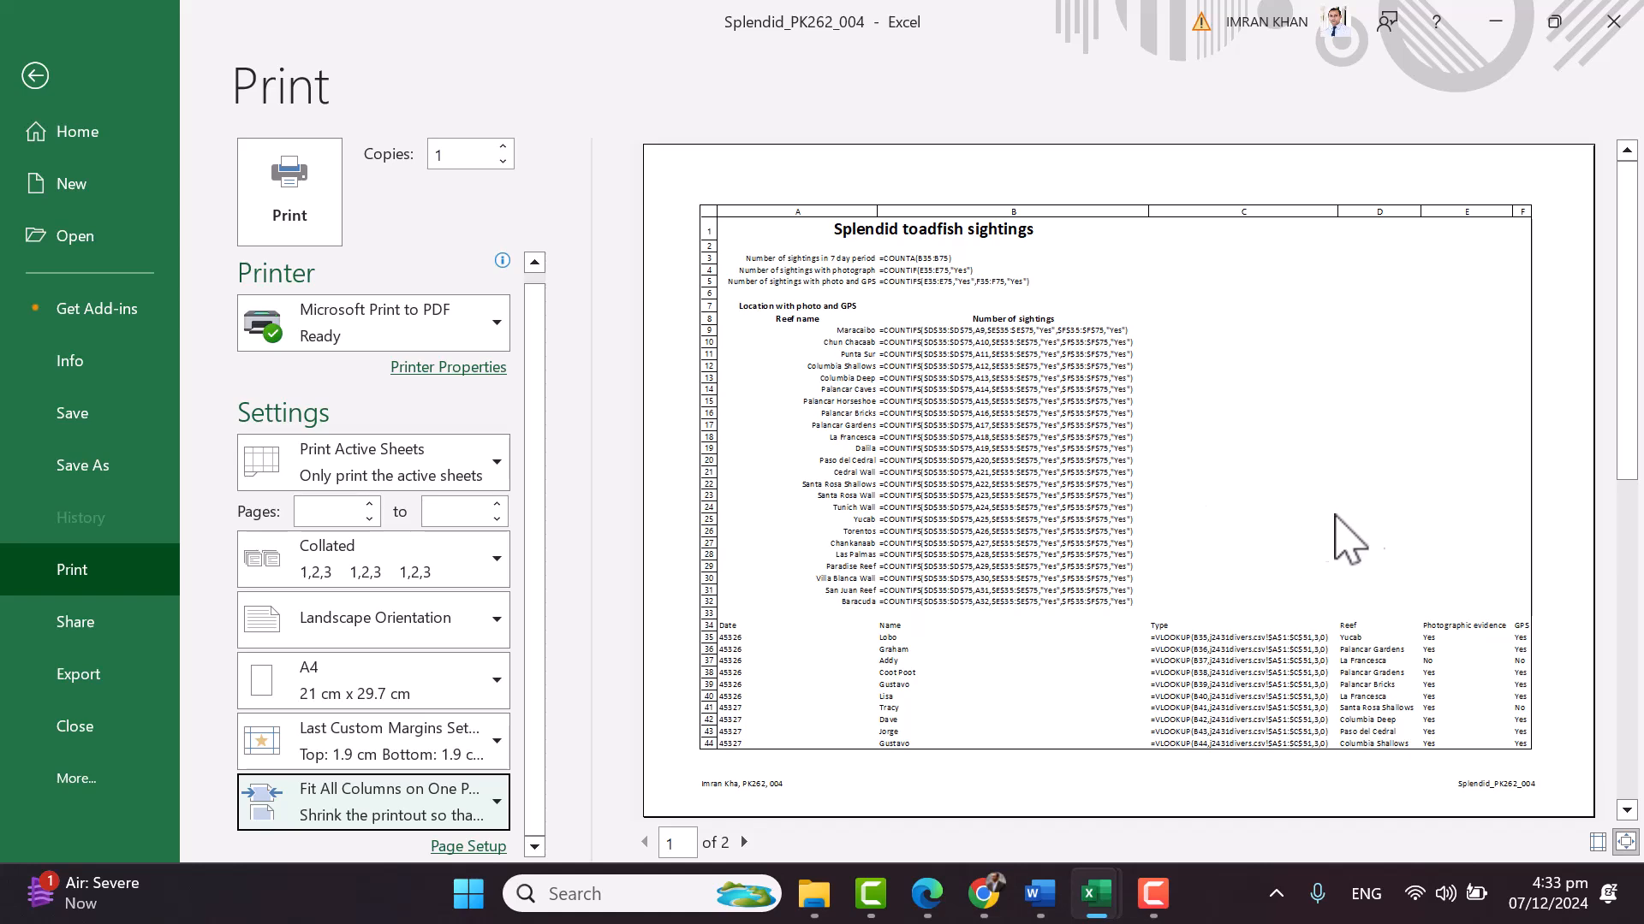
{"action": "scroll", "coordinate": [1419, 533], "scroll_direction": "down", "scroll_amount": 1}
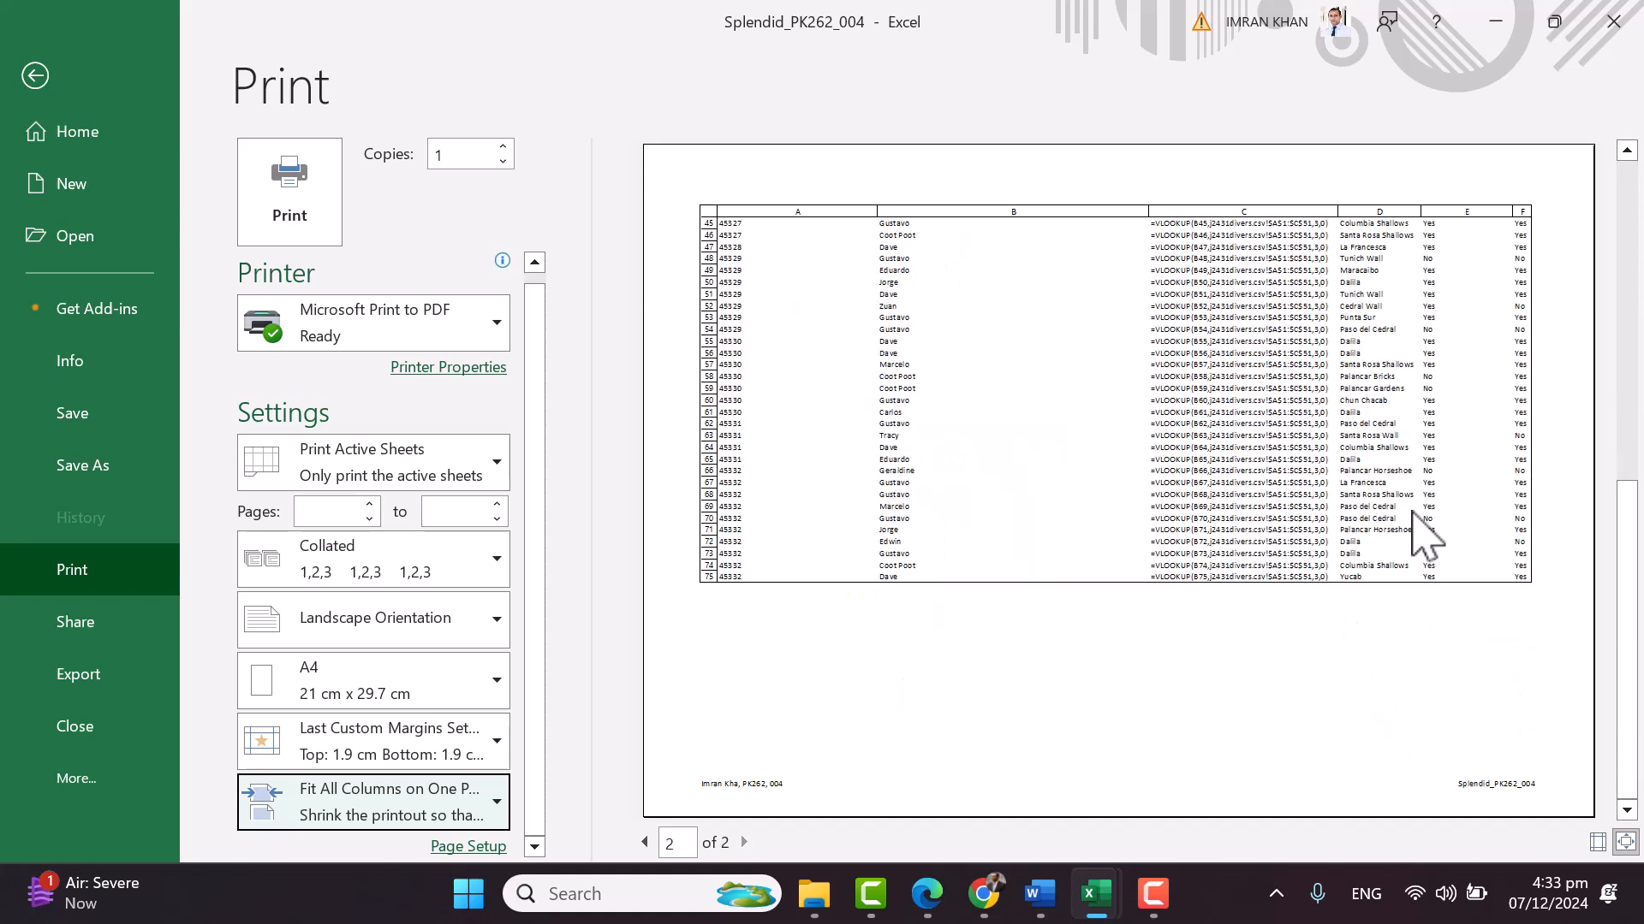
{"action": "scroll", "coordinate": [1423, 536], "scroll_direction": "up", "scroll_amount": 1}
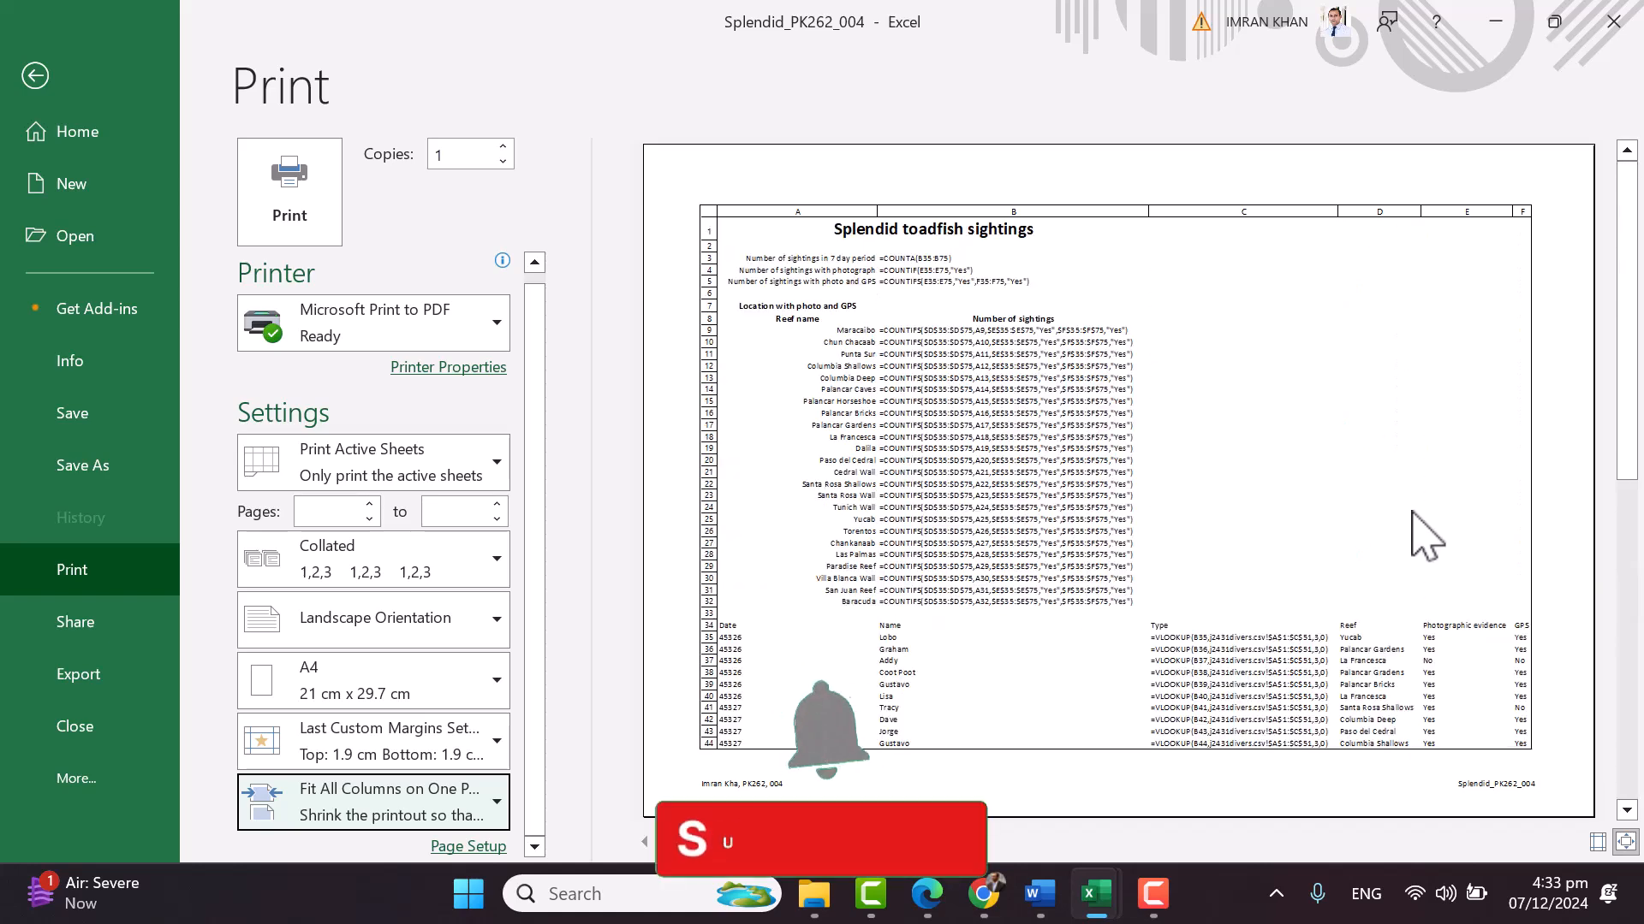
{"action": "scroll", "coordinate": [1417, 535], "scroll_direction": "down", "scroll_amount": 1}
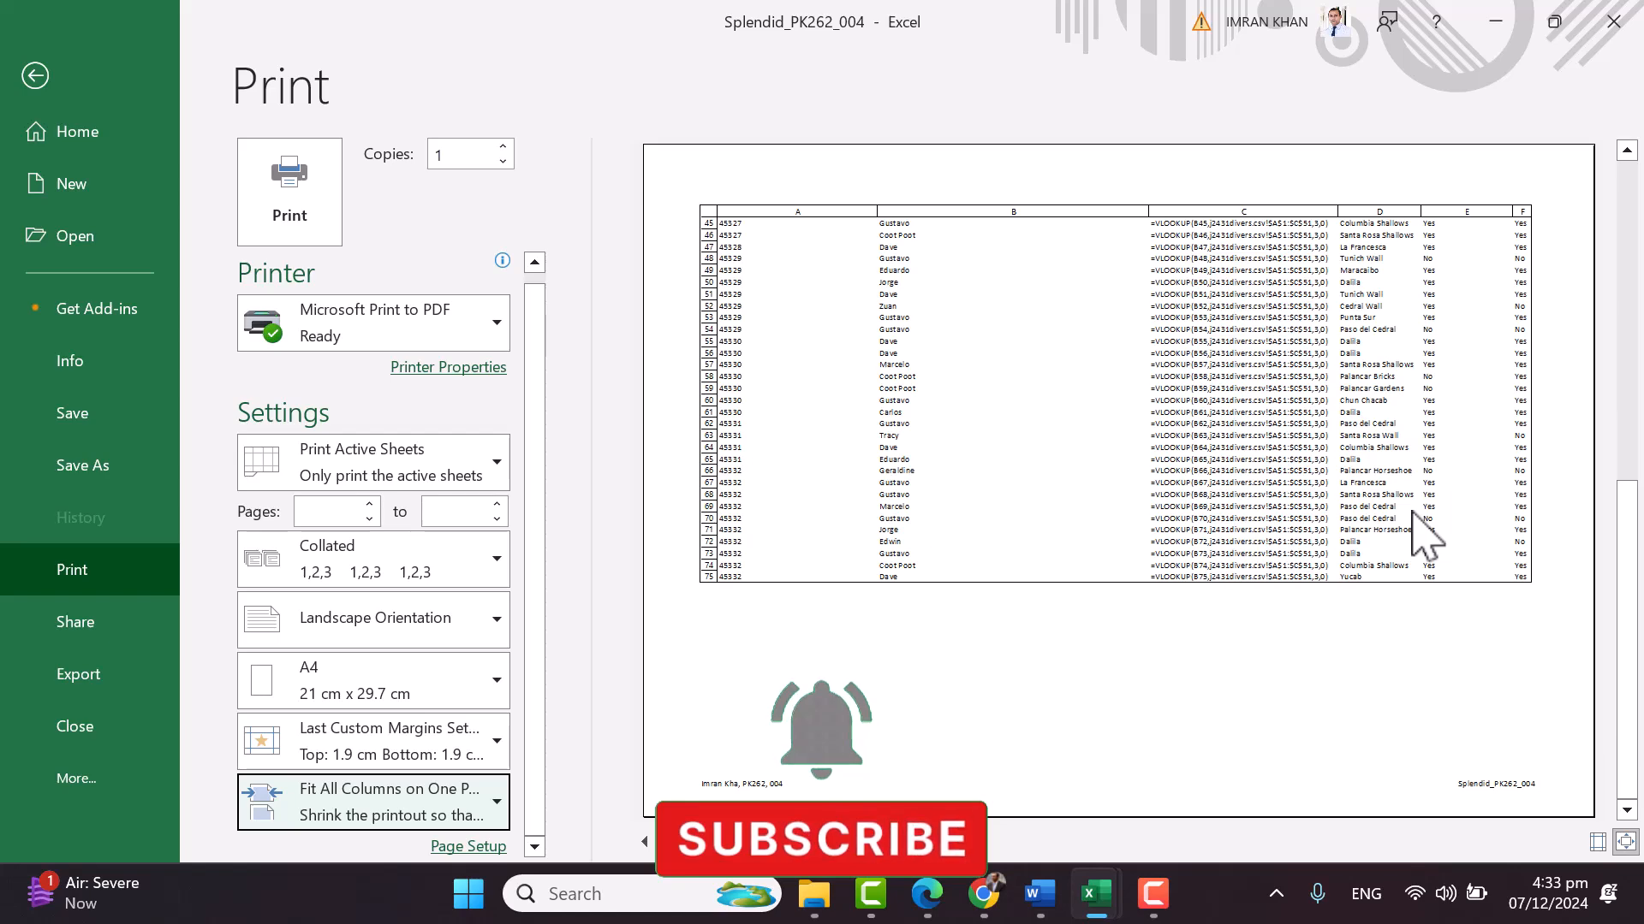
Turn off Show Formulas and AutoFit all columns so values like Dalila's 6 sightings show
{"action": "left_click", "coordinate": [35, 75]}
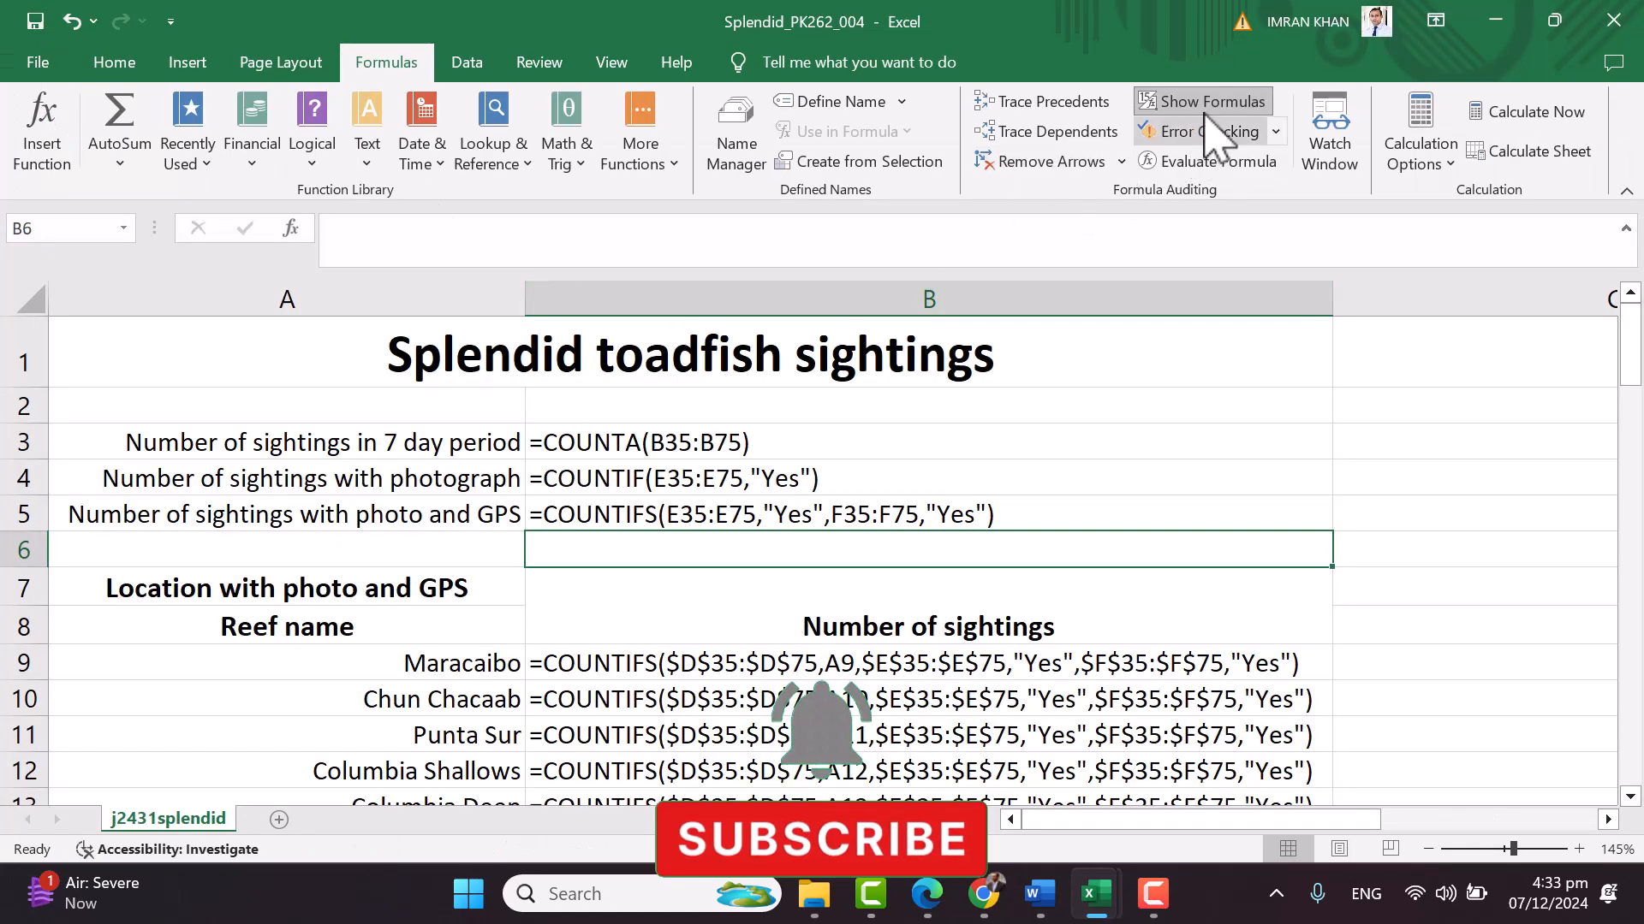
{"action": "left_click", "coordinate": [1207, 103]}
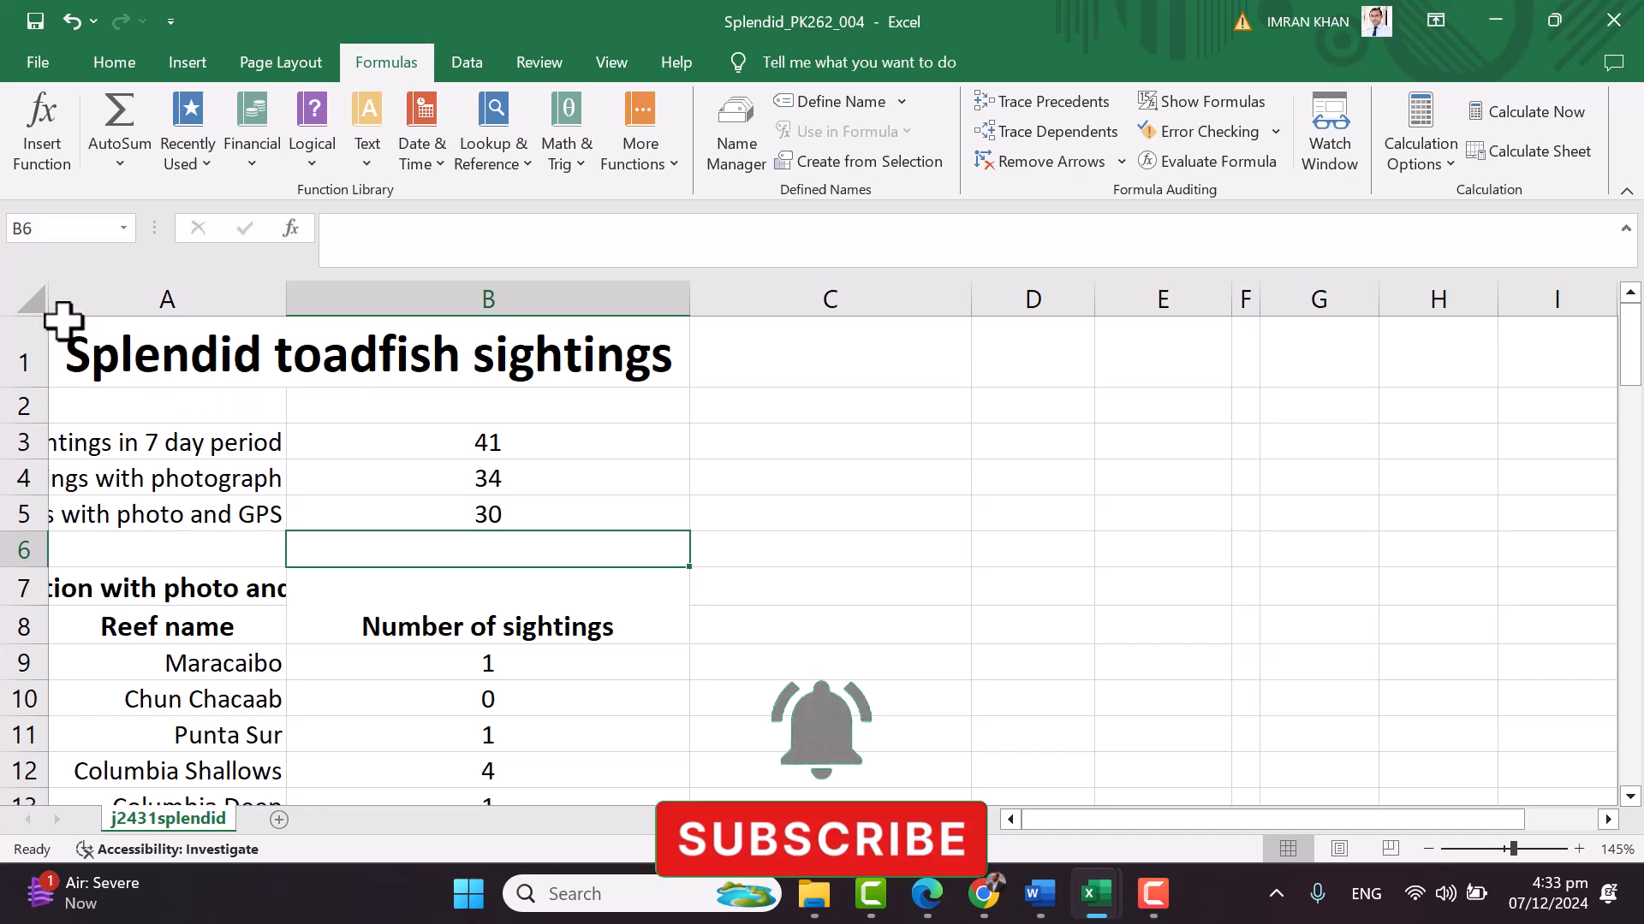
{"action": "left_click", "coordinate": [31, 299]}
{"action": "double_click", "coordinate": [293, 297]}
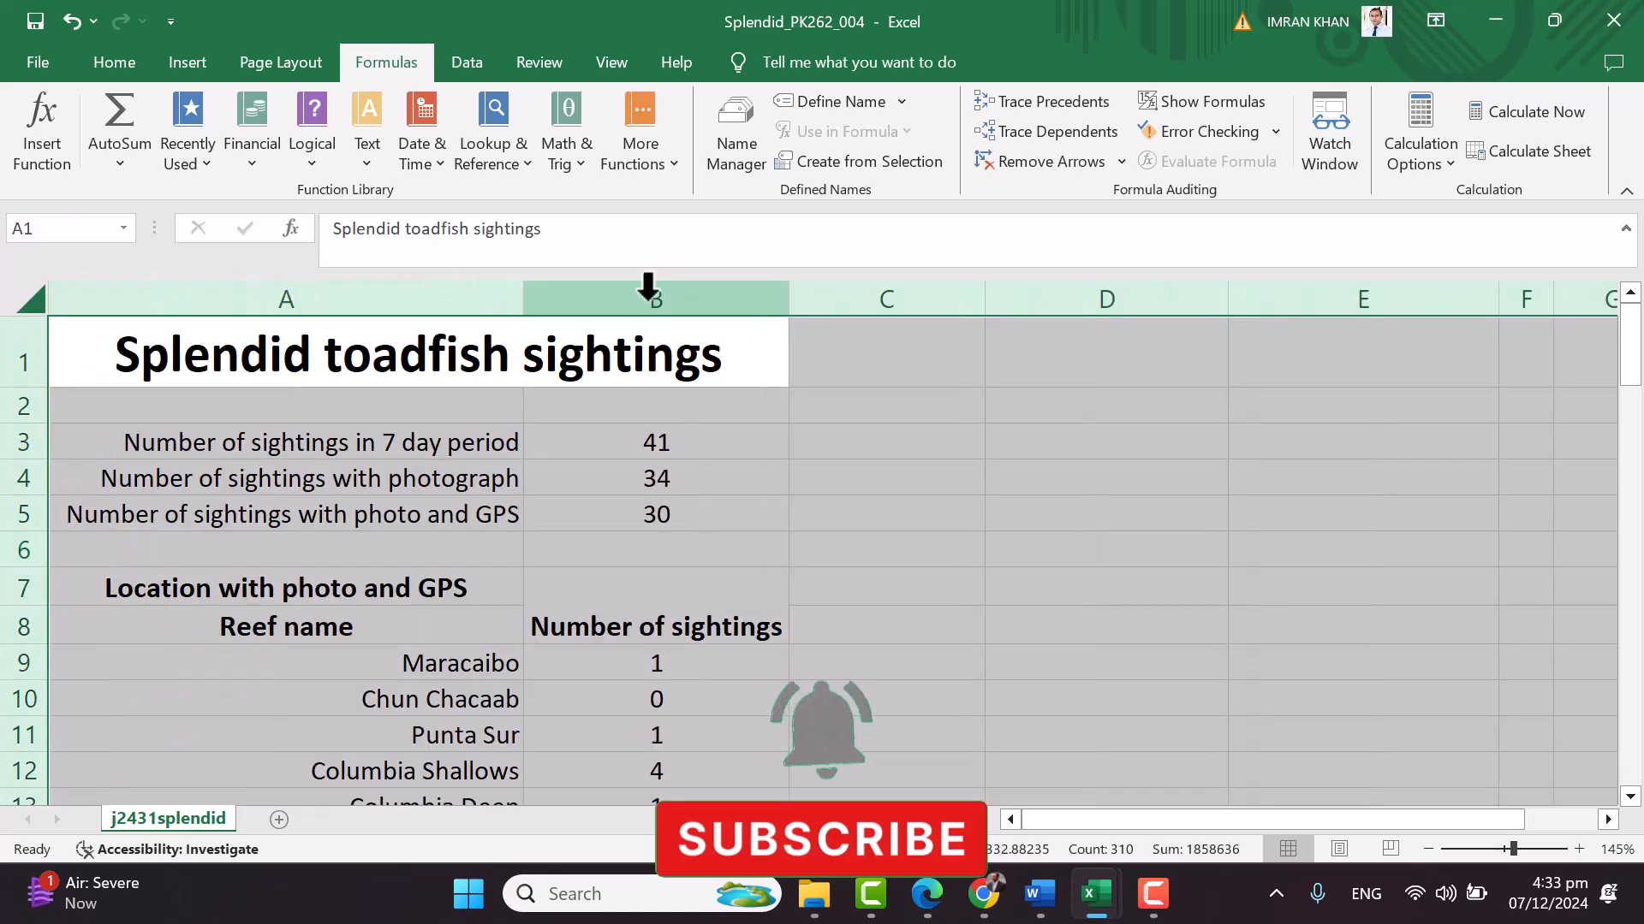
{"action": "left_click", "coordinate": [656, 479]}
{"action": "scroll", "coordinate": [873, 541], "scroll_direction": "down", "scroll_amount": 8}
{"action": "scroll", "coordinate": [876, 544], "scroll_direction": "down", "scroll_amount": 9}
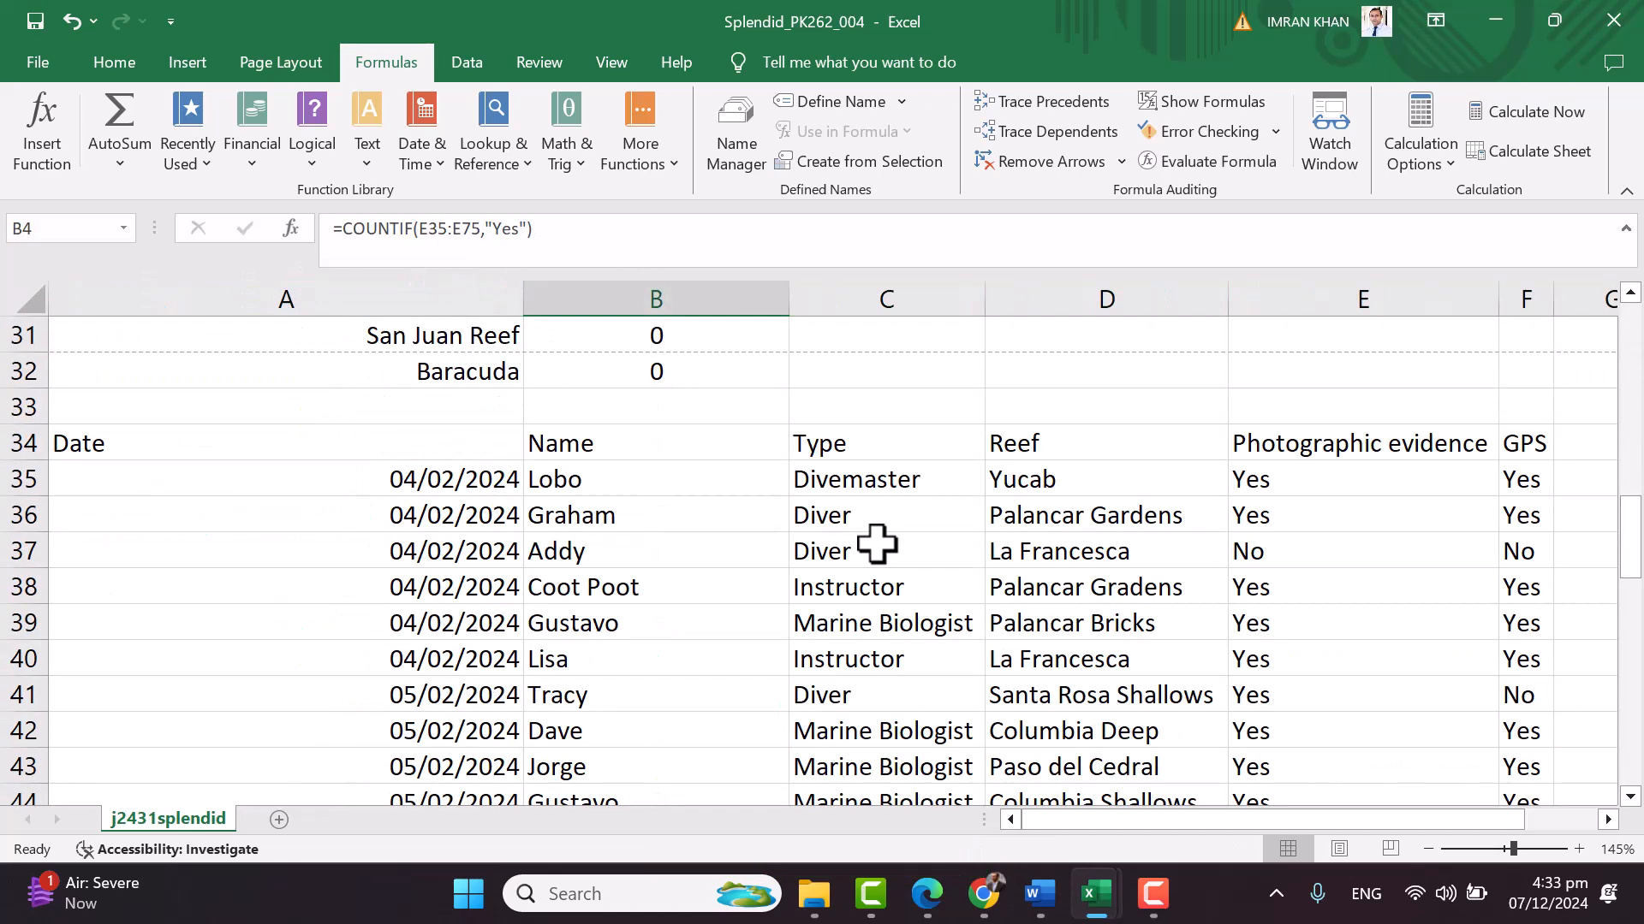
{"action": "scroll", "coordinate": [876, 543], "scroll_direction": "down", "scroll_amount": 4}
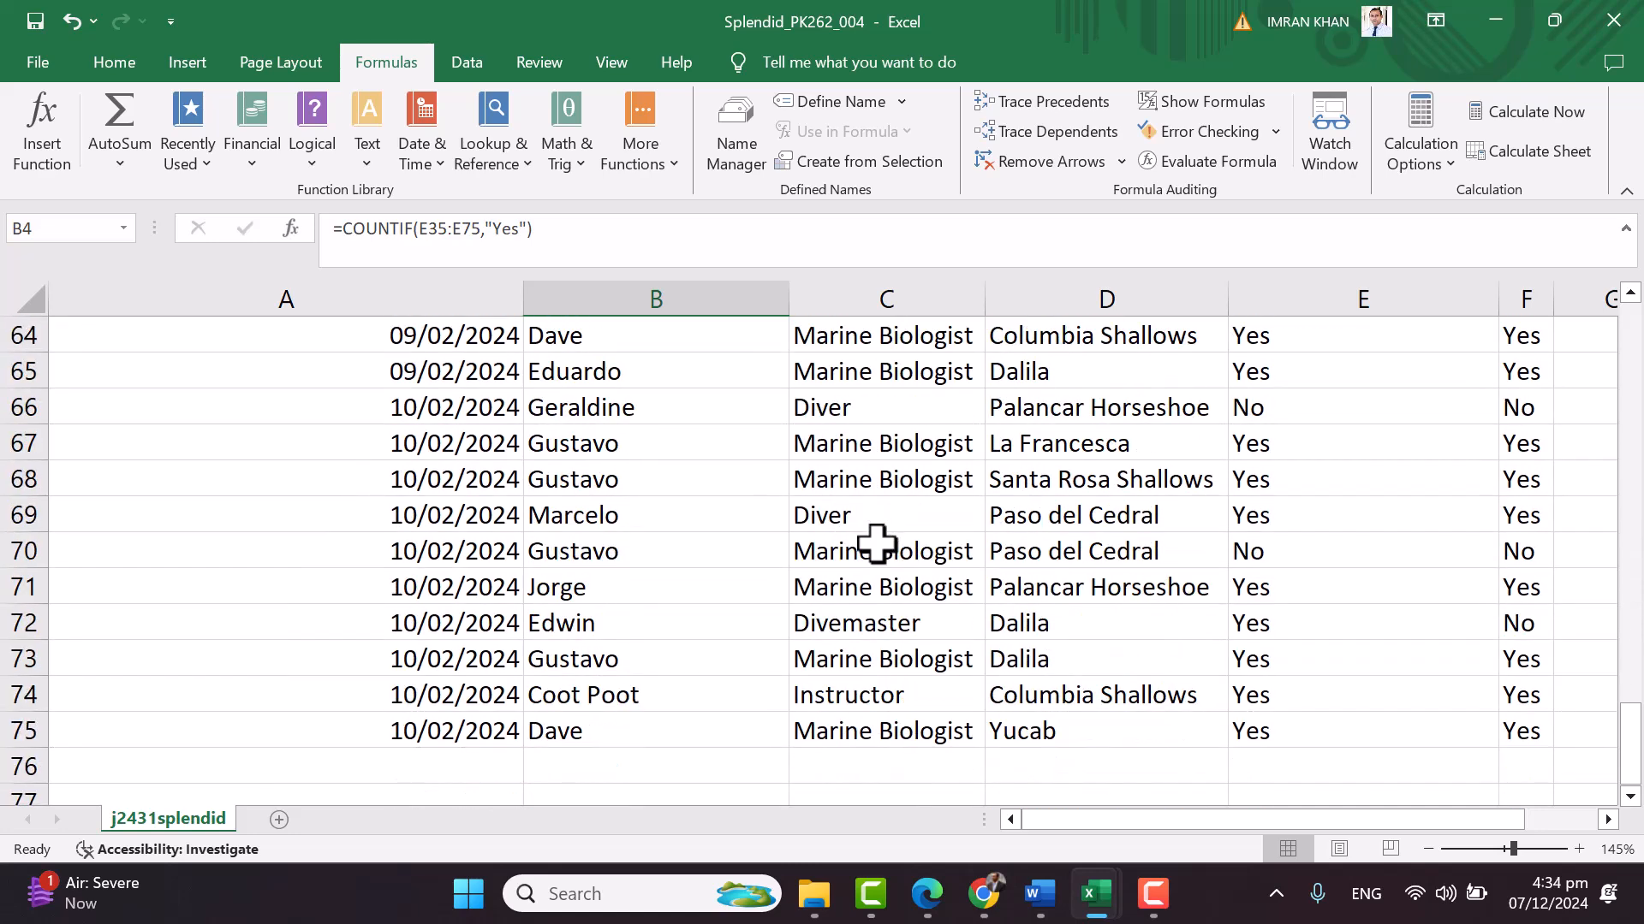
{"action": "scroll", "coordinate": [876, 544], "scroll_direction": "up", "scroll_amount": 18}
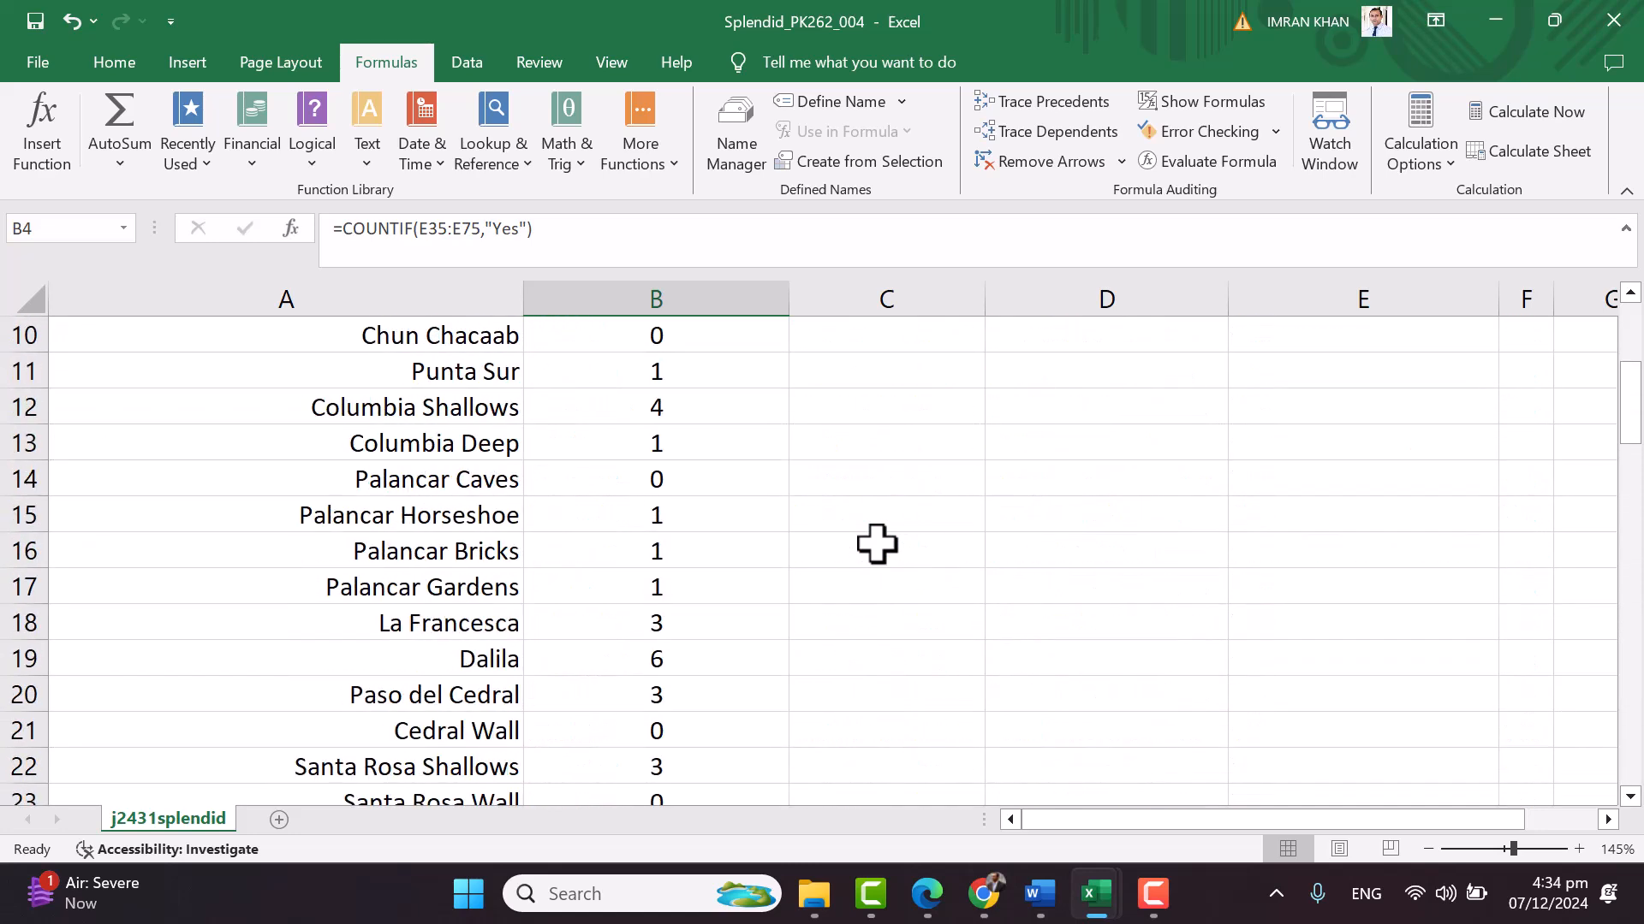
{"action": "scroll", "coordinate": [876, 544], "scroll_direction": "down", "scroll_amount": 7}
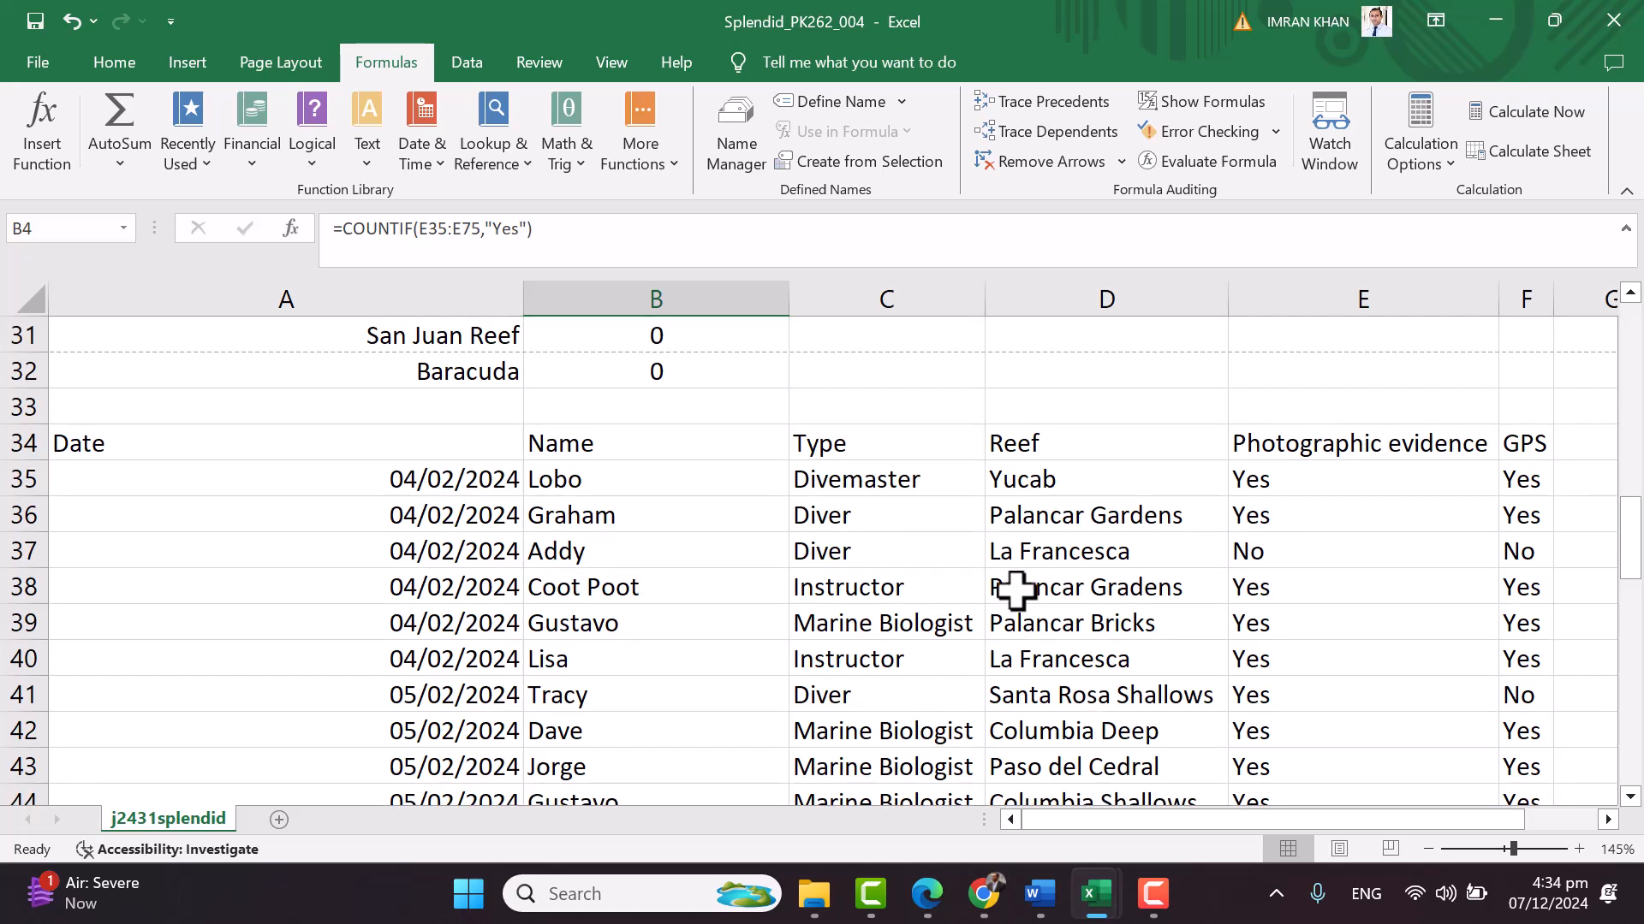
On the exam paper, circle question 9 and underline '1 to 8 inclusive', the rows 9–32 condition and 'Evidence Document'
{"action": "left_click", "coordinate": [926, 893]}
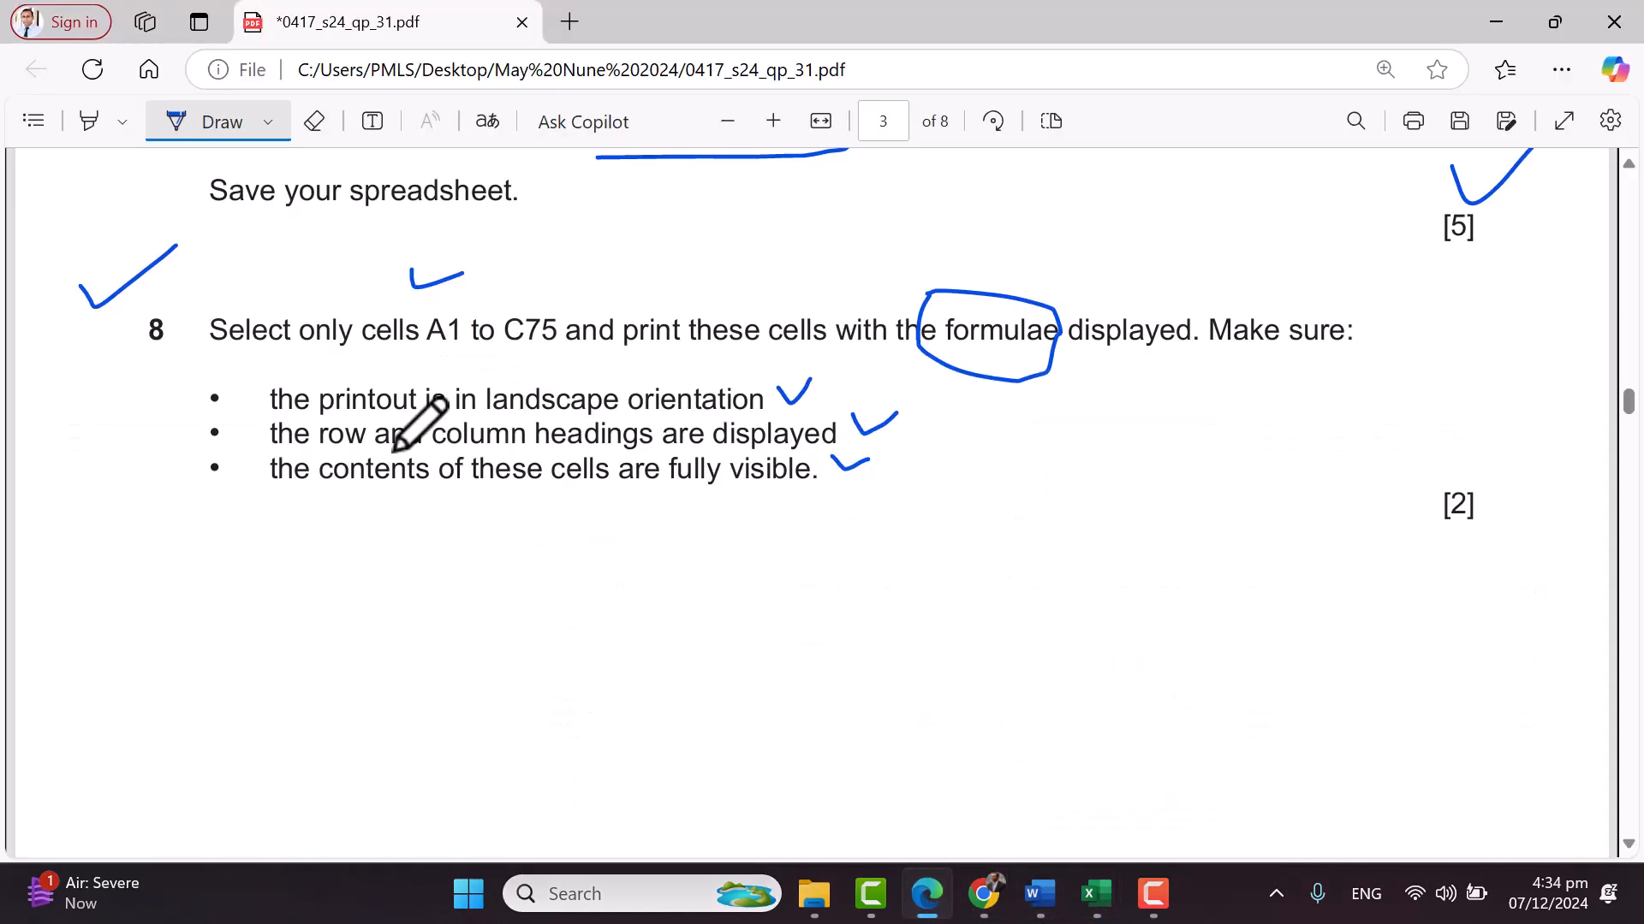
{"action": "scroll", "coordinate": [466, 440], "scroll_direction": "down", "scroll_amount": 8}
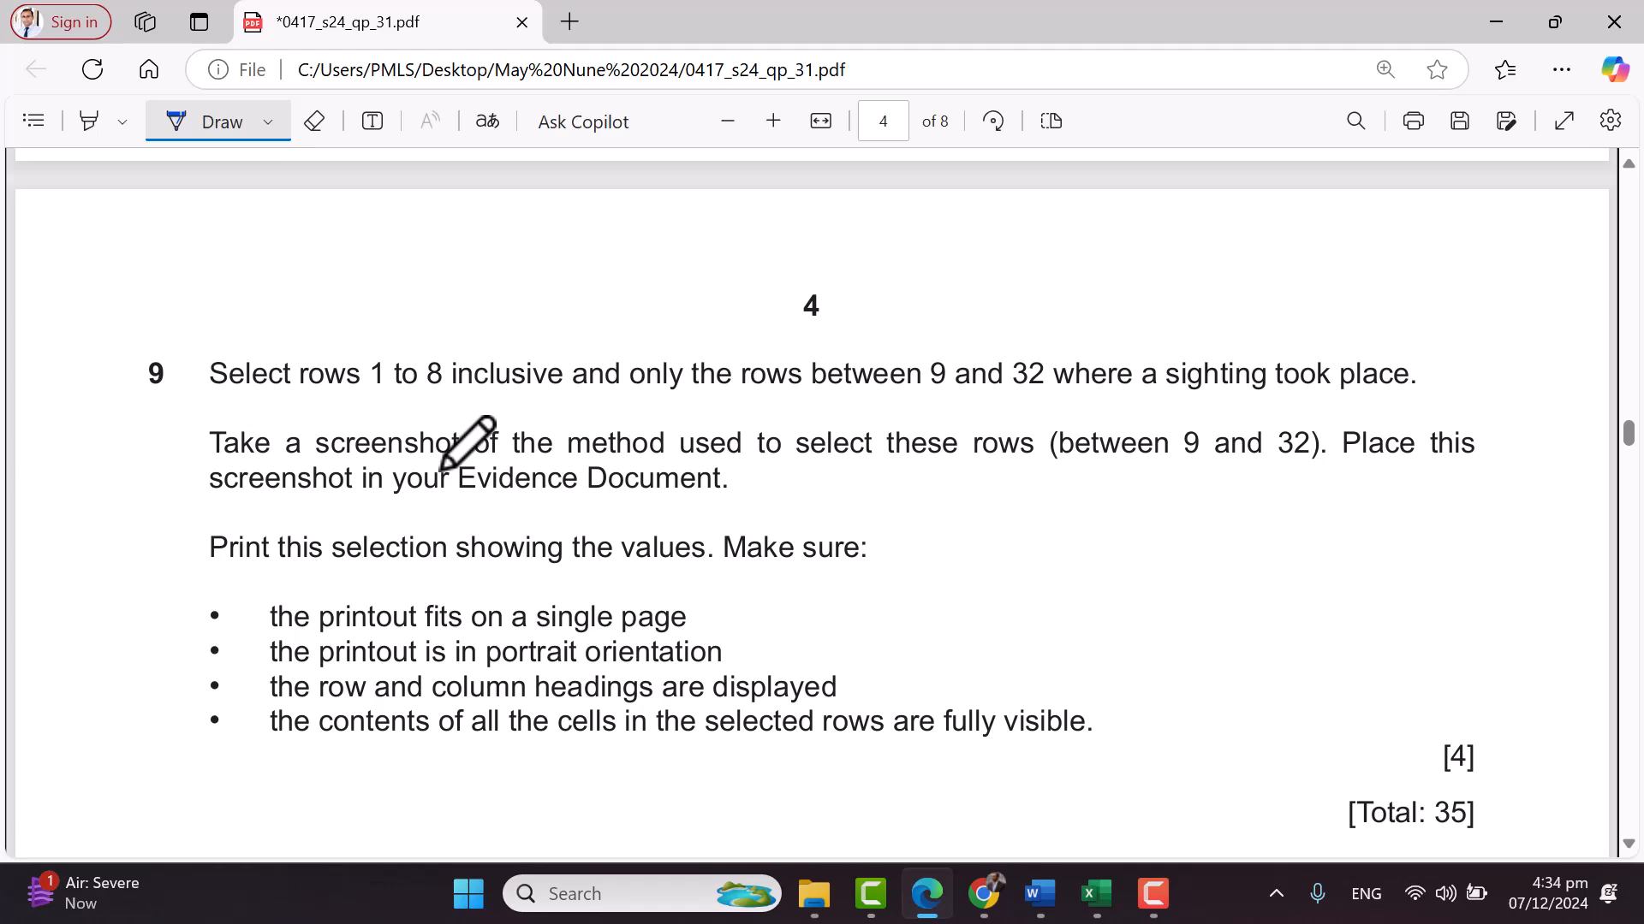
{"action": "mouse_move", "coordinate": [128, 324]}
{"action": "left_mouse_down"}
{"action": "mouse_move", "coordinate": [174, 391]}
{"action": "mouse_move", "coordinate": [129, 343]}
{"action": "left_mouse_up"}
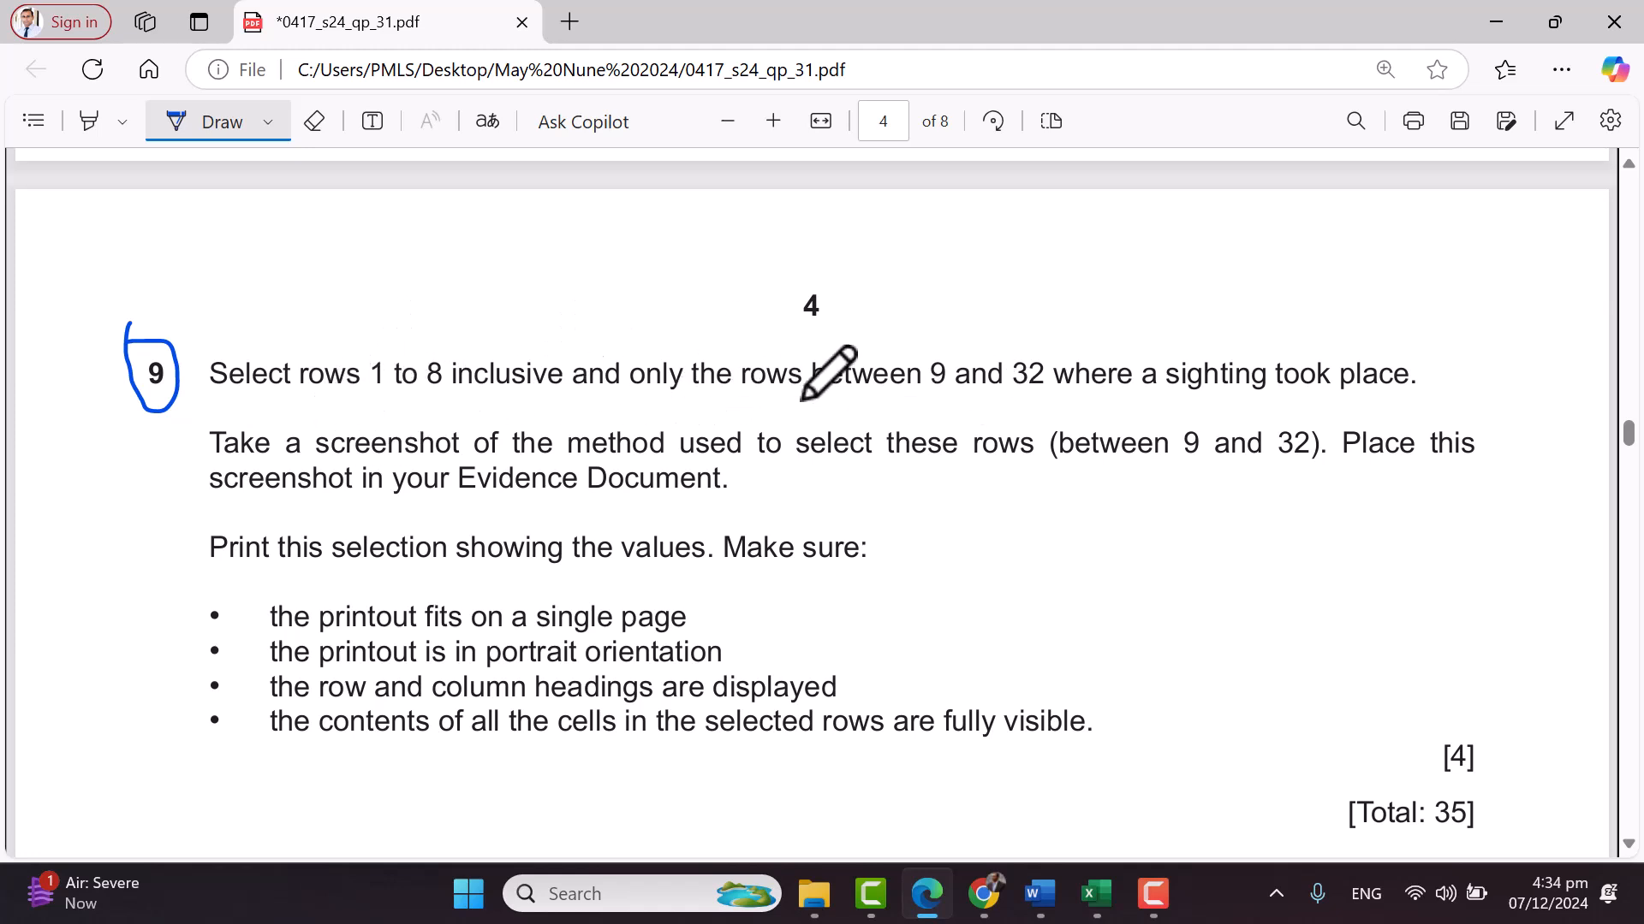
{"action": "left_click_drag", "start_coordinate": [355, 408], "coordinate": [562, 400]}
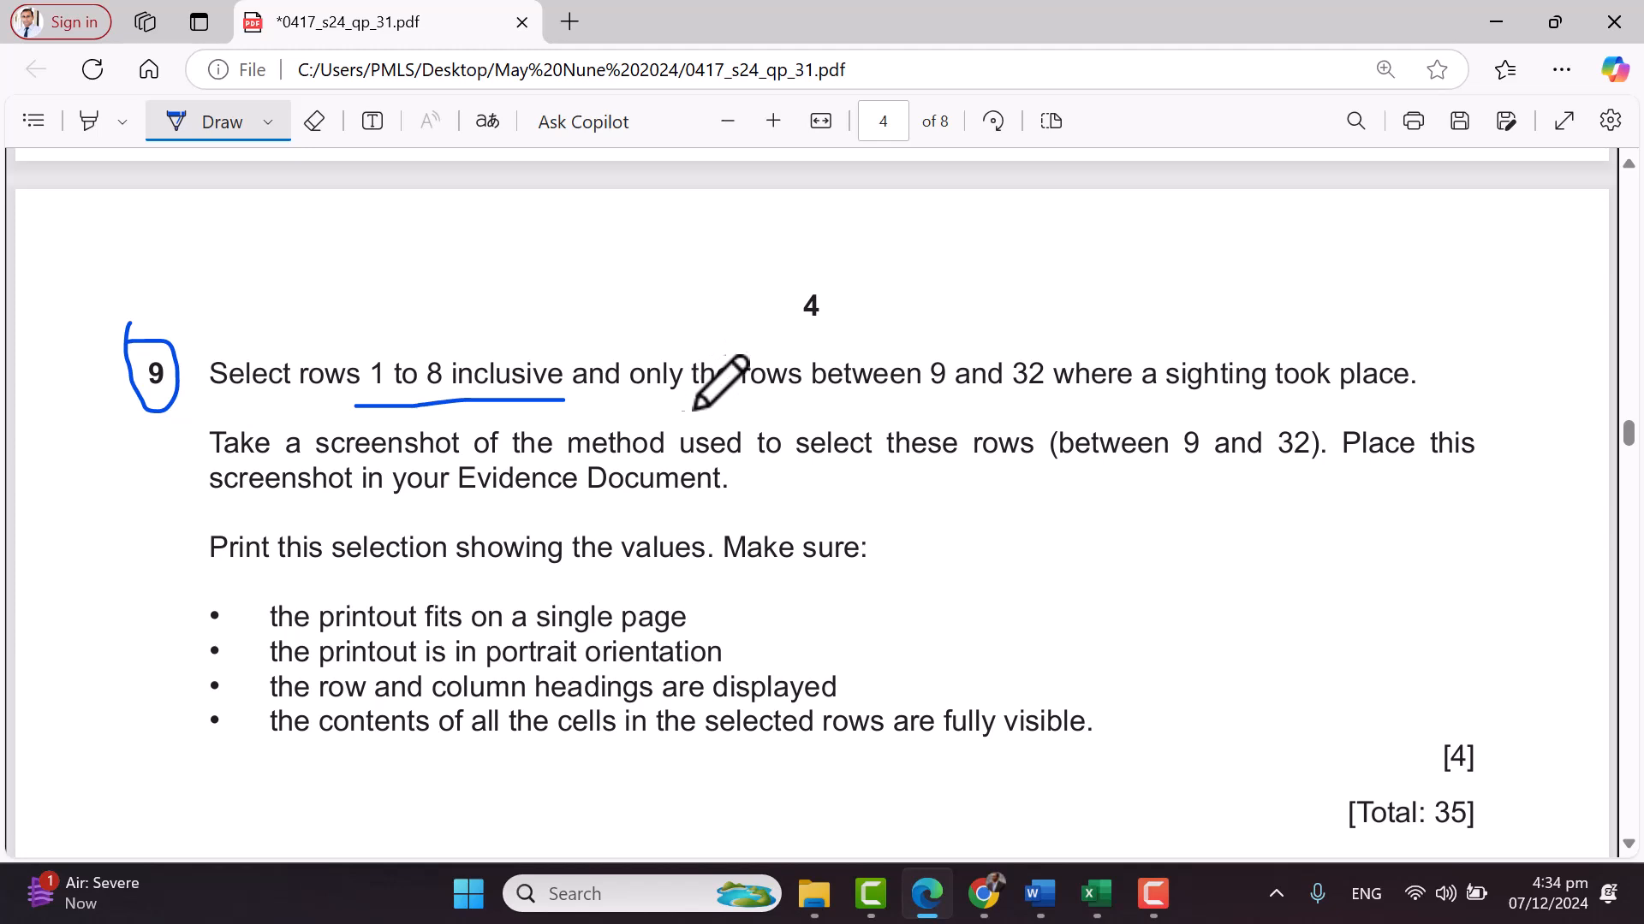
{"action": "left_click_drag", "start_coordinate": [884, 325], "coordinate": [939, 310]}
{"action": "left_click_drag", "start_coordinate": [933, 412], "coordinate": [1152, 405]}
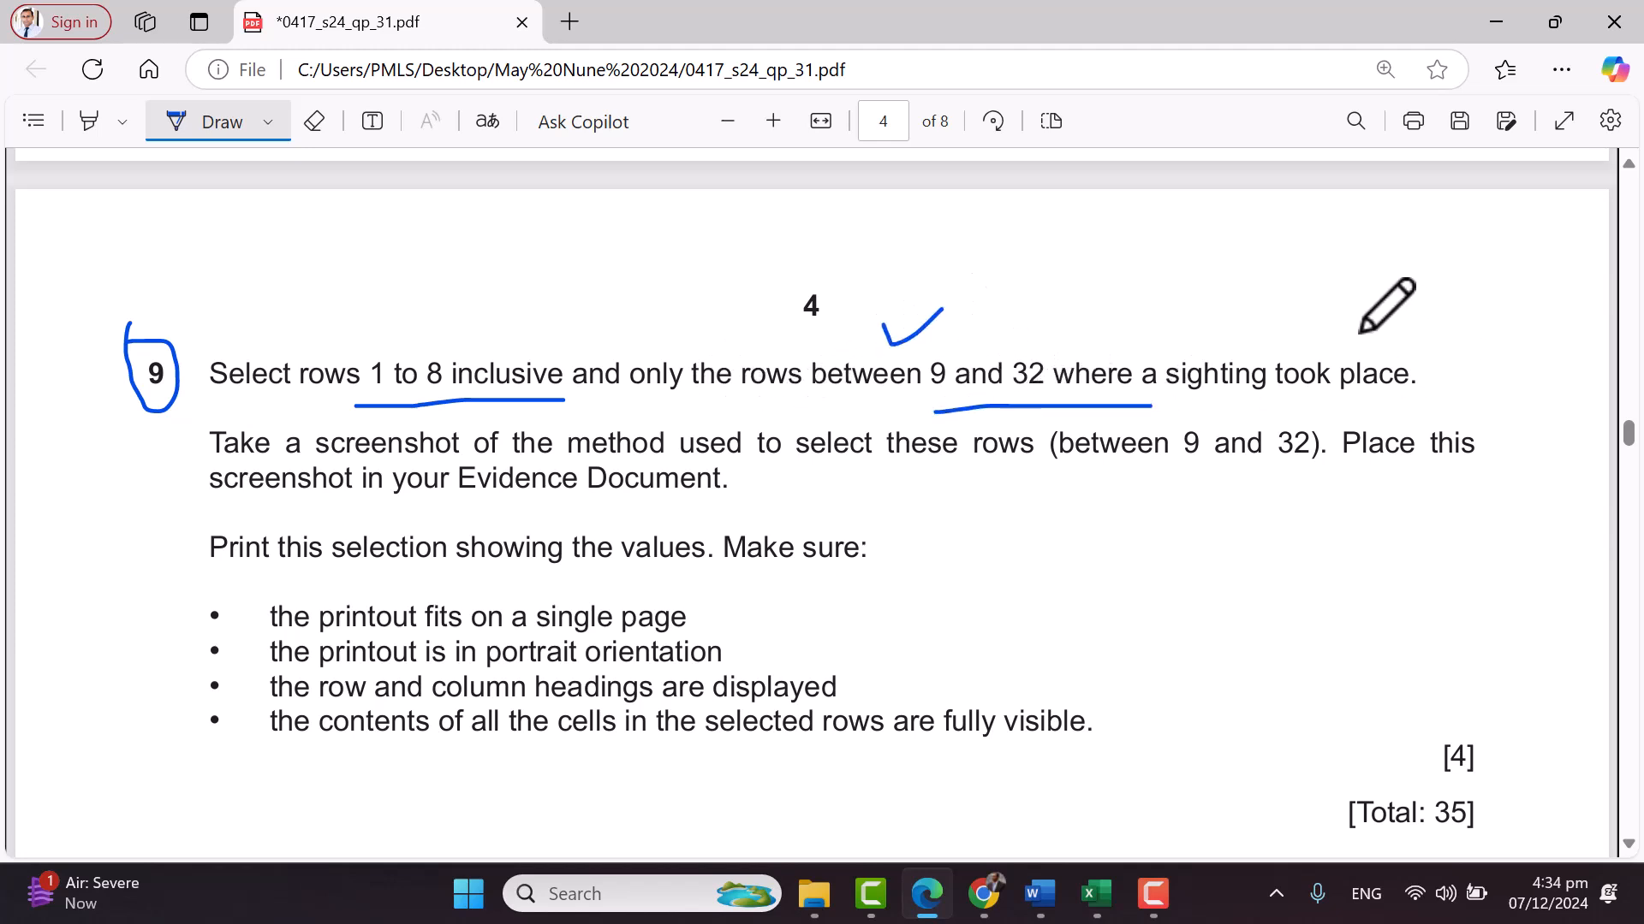
{"action": "left_click_drag", "start_coordinate": [1398, 341], "coordinate": [1444, 319]}
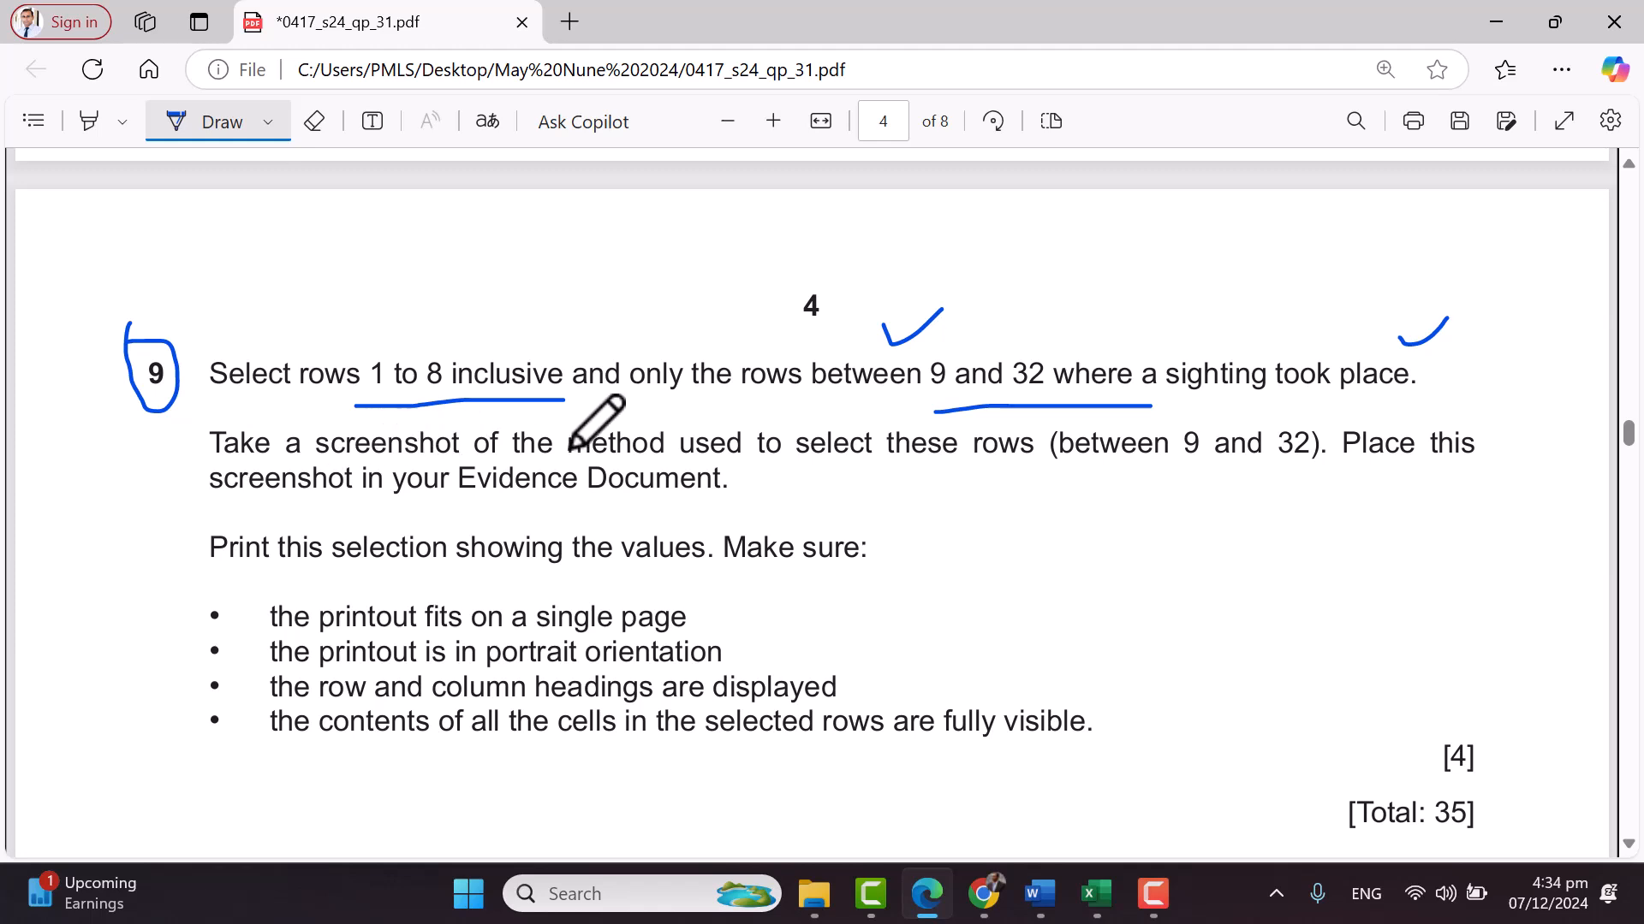
{"action": "mouse_move", "coordinate": [1031, 472]}
{"action": "left_mouse_down"}
{"action": "mouse_move", "coordinate": [1267, 473]}
{"action": "mouse_move", "coordinate": [1365, 454]}
{"action": "left_mouse_up"}
{"action": "mouse_move", "coordinate": [1026, 425]}
{"action": "left_mouse_down"}
{"action": "mouse_move", "coordinate": [1027, 455]}
{"action": "mouse_move", "coordinate": [1255, 411]}
{"action": "mouse_move", "coordinate": [1322, 440]}
{"action": "mouse_move", "coordinate": [1330, 469]}
{"action": "left_mouse_up"}
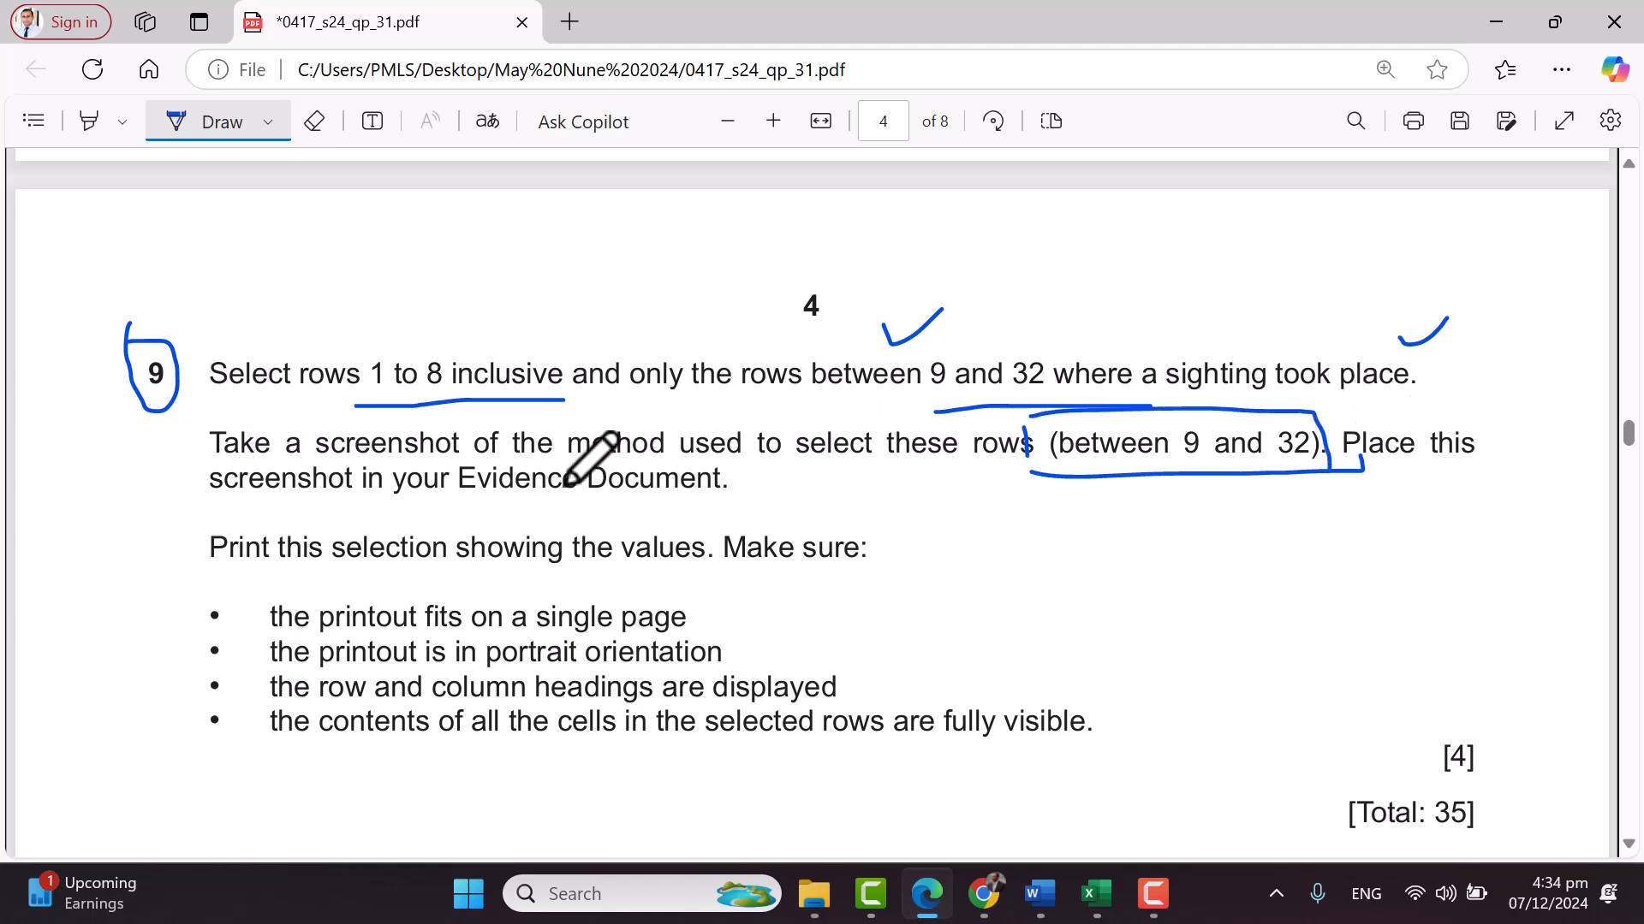
{"action": "left_click_drag", "start_coordinate": [464, 517], "coordinate": [656, 508]}
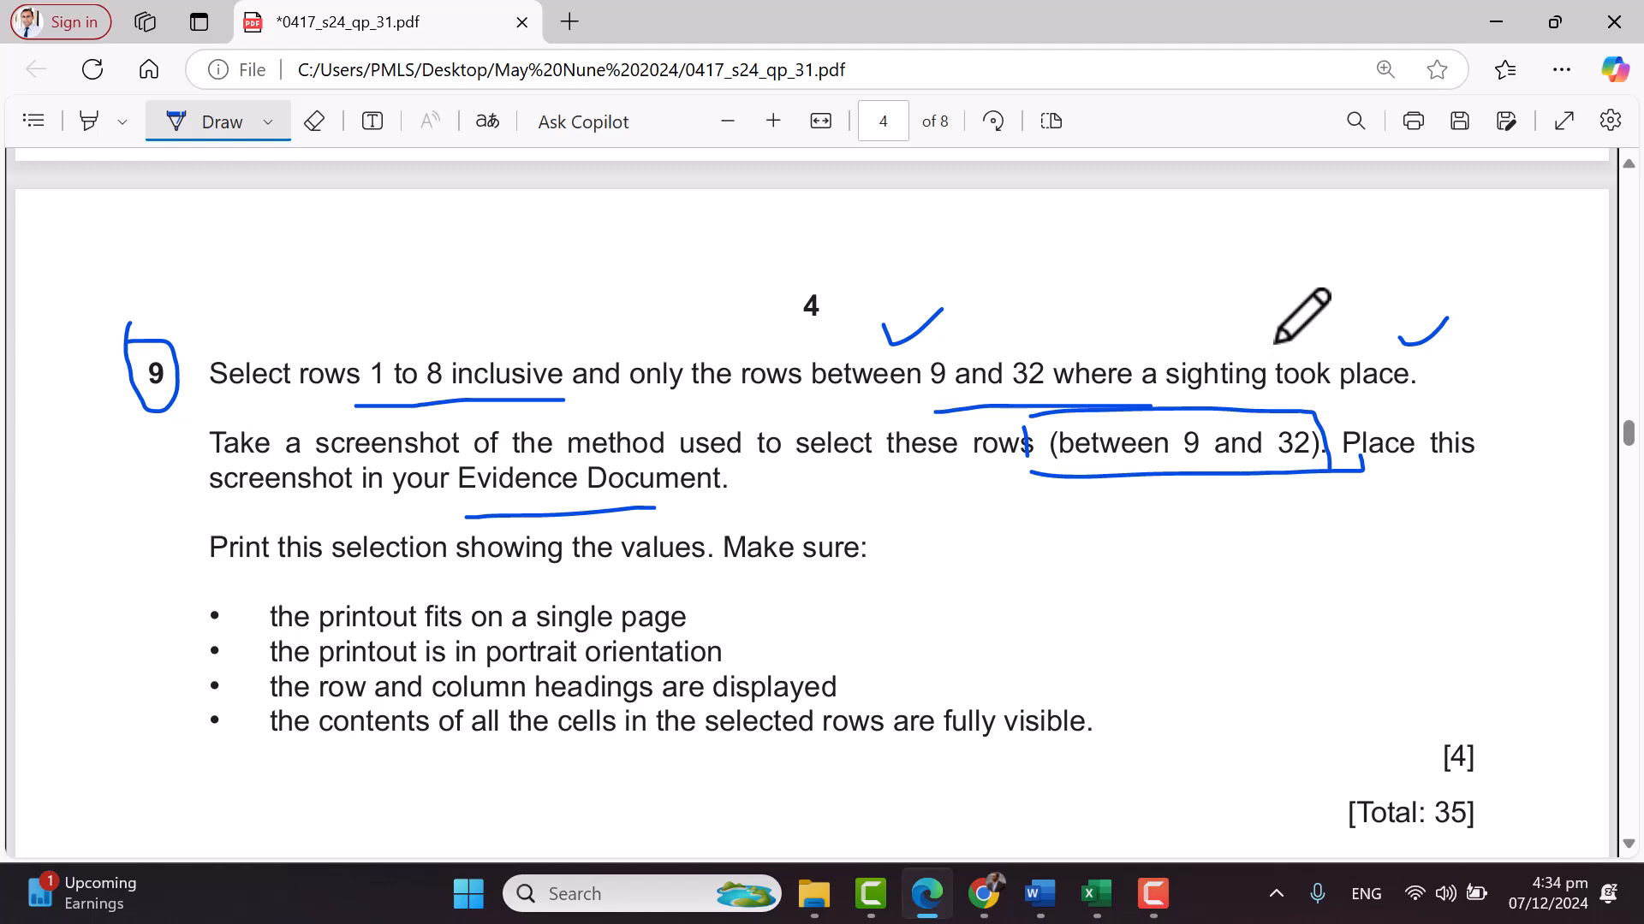
Box 'a sighting took place' and add crosses above that sentence
{"action": "mouse_move", "coordinate": [1154, 349]}
{"action": "left_mouse_down"}
{"action": "mouse_move", "coordinate": [1154, 370]}
{"action": "mouse_move", "coordinate": [1196, 394]}
{"action": "mouse_move", "coordinate": [1422, 389]}
{"action": "mouse_move", "coordinate": [1331, 348]}
{"action": "mouse_move", "coordinate": [1146, 347]}
{"action": "left_mouse_up"}
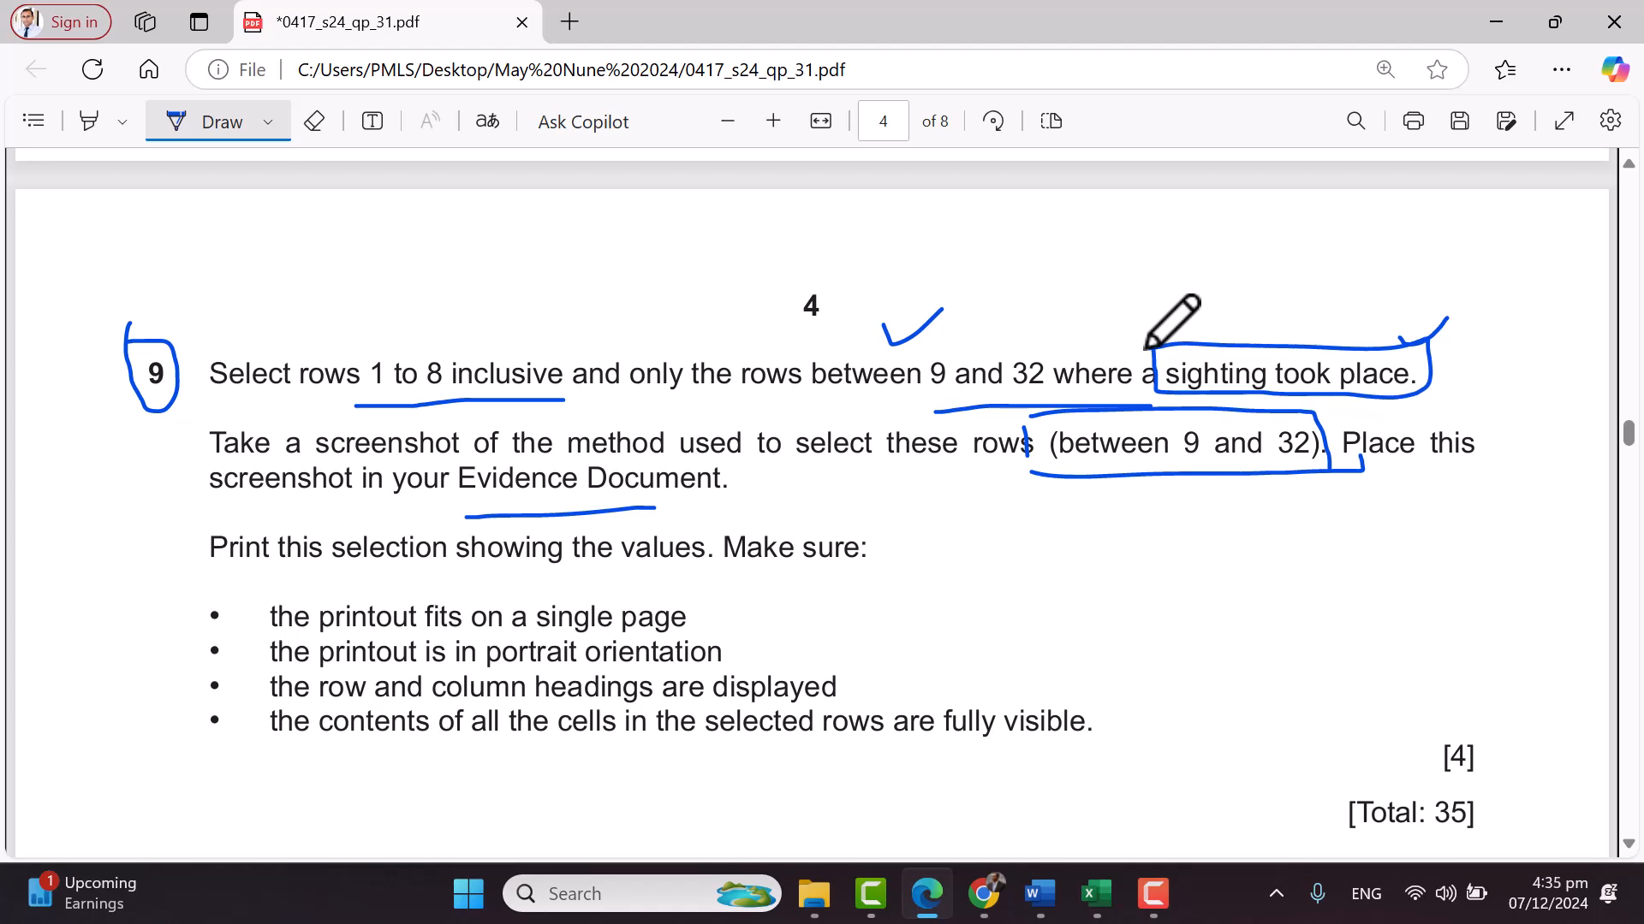
{"action": "mouse_move", "coordinate": [1187, 297]}
{"action": "left_mouse_down"}
{"action": "mouse_move", "coordinate": [1252, 285]}
{"action": "mouse_move", "coordinate": [1254, 321]}
{"action": "left_mouse_up"}
{"action": "mouse_move", "coordinate": [1361, 259]}
{"action": "left_mouse_down"}
{"action": "mouse_move", "coordinate": [1385, 297]}
{"action": "mouse_move", "coordinate": [1353, 298]}
{"action": "left_mouse_up"}
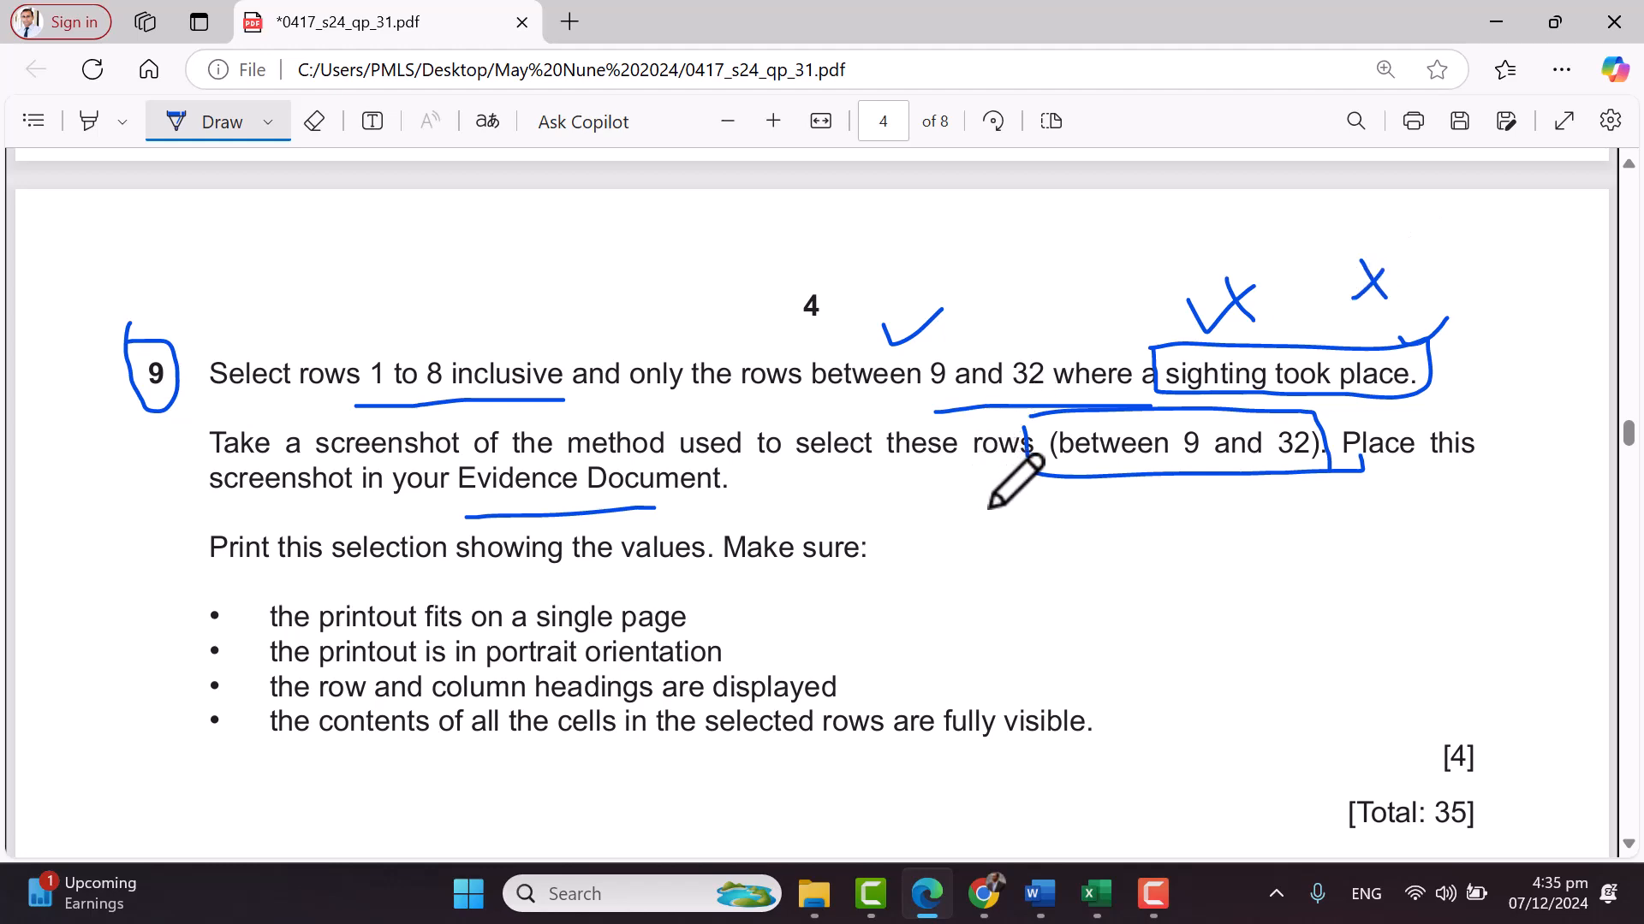
{"action": "scroll", "coordinate": [993, 504], "scroll_direction": "up", "scroll_amount": 4}
{"action": "scroll", "coordinate": [993, 503], "scroll_direction": "down", "scroll_amount": 4}
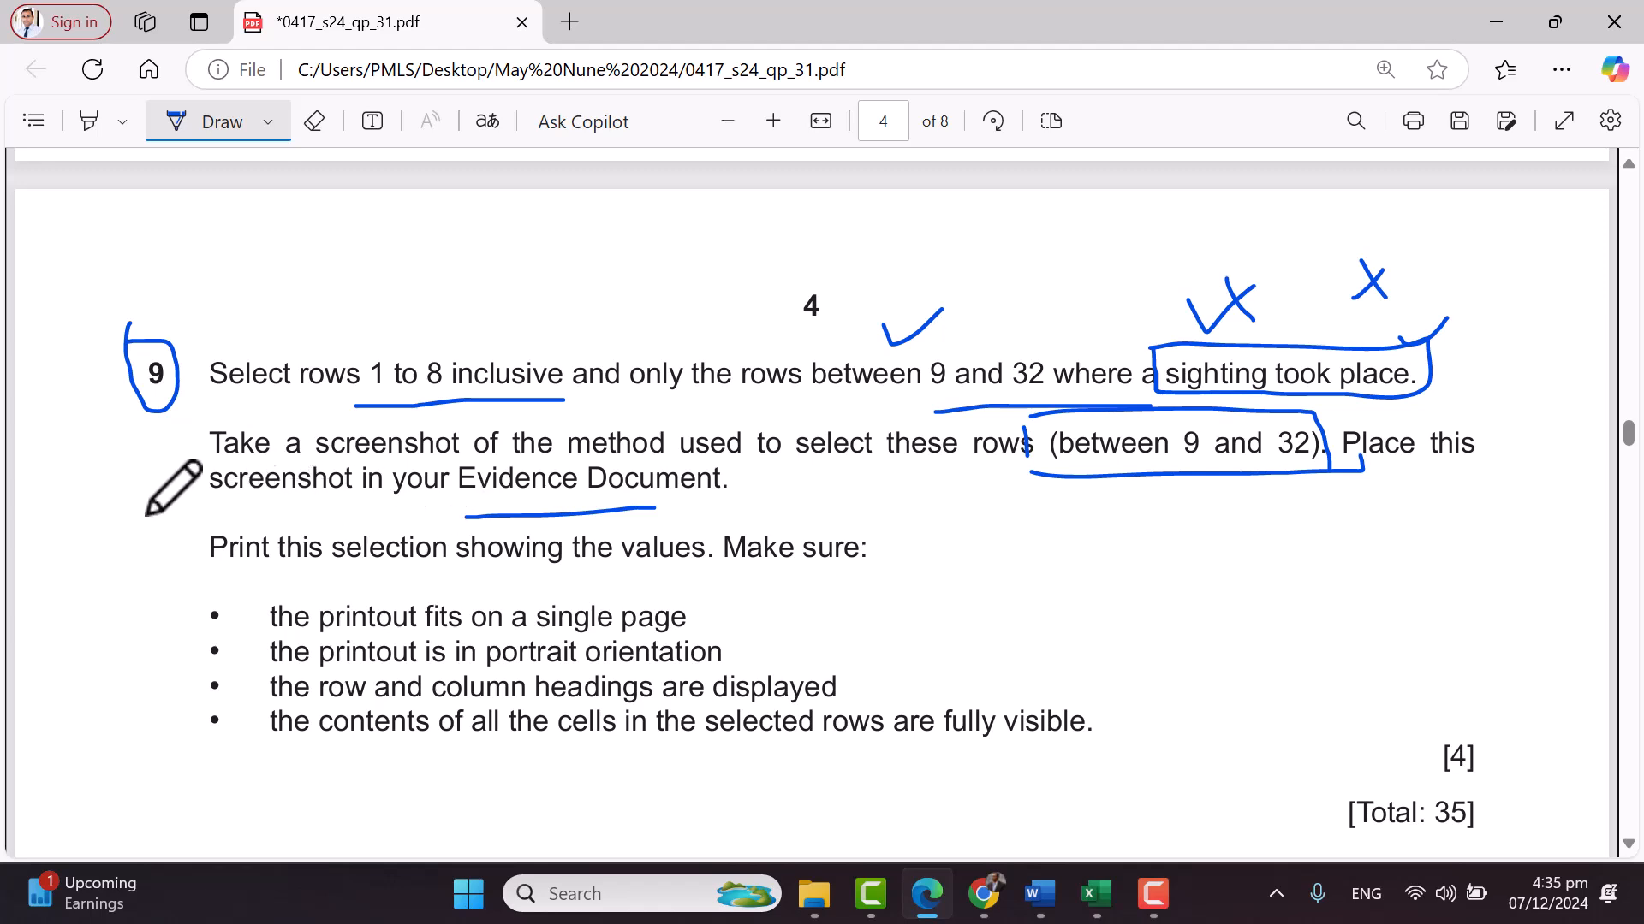
Mark the print requirements list, ticking the single-page, portrait and headings items
{"action": "mouse_move", "coordinate": [186, 593]}
{"action": "left_mouse_down"}
{"action": "mouse_move", "coordinate": [185, 775]}
{"action": "mouse_move", "coordinate": [844, 781]}
{"action": "left_mouse_up"}
{"action": "left_click_drag", "start_coordinate": [749, 648], "coordinate": [789, 623]}
{"action": "left_click_drag", "start_coordinate": [859, 677], "coordinate": [907, 639]}
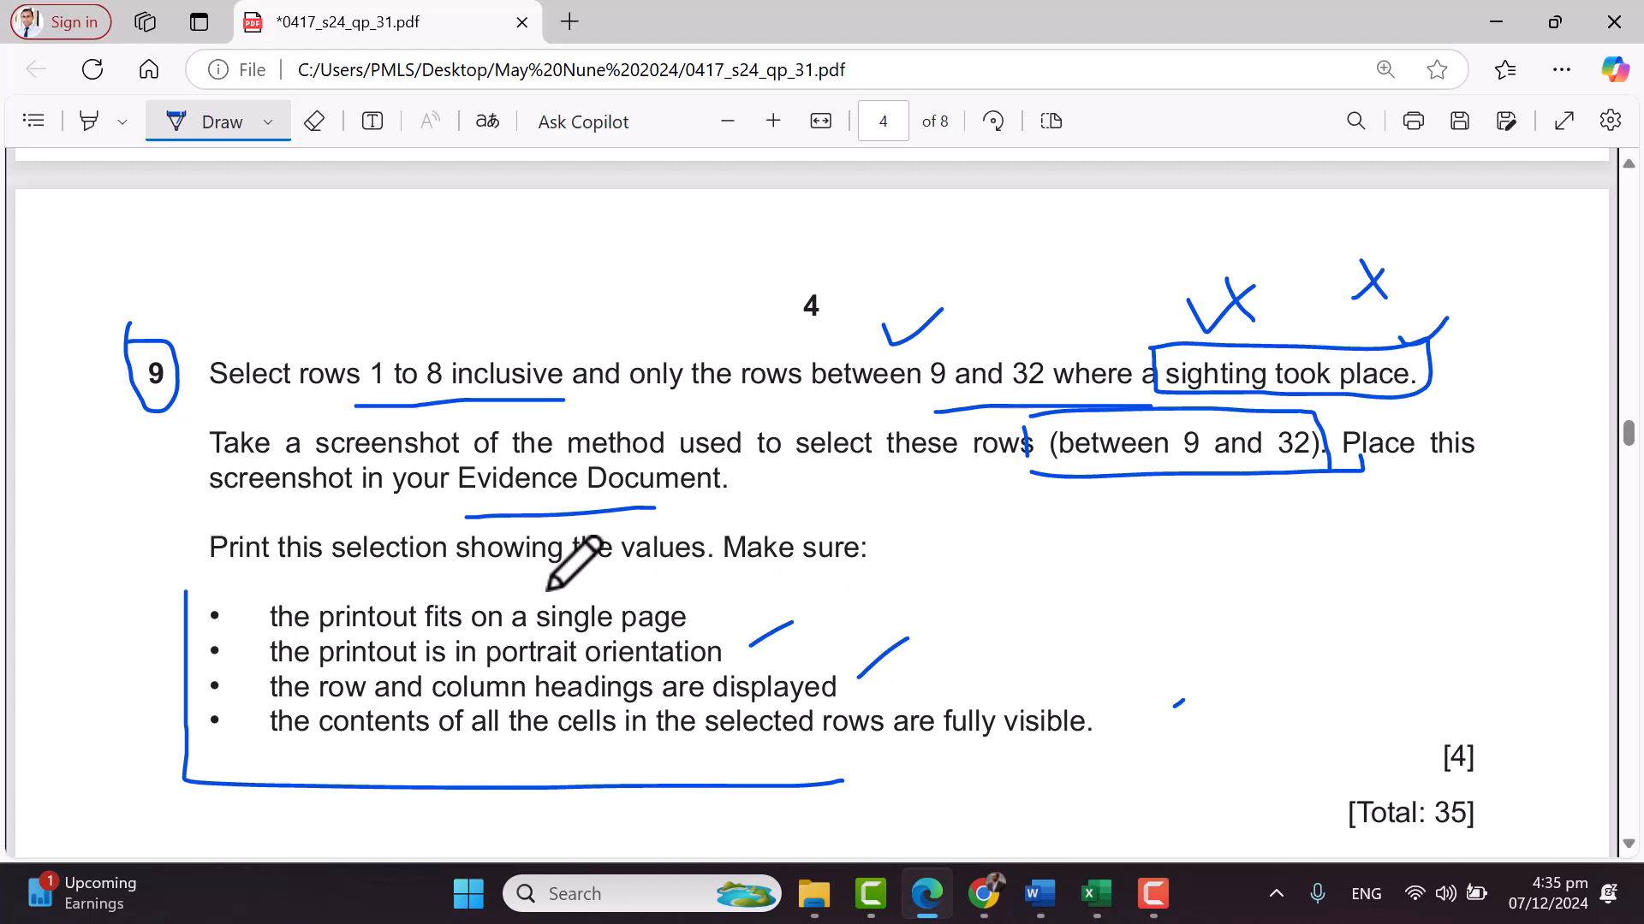
{"action": "left_click_drag", "start_coordinate": [388, 585], "coordinate": [419, 580]}
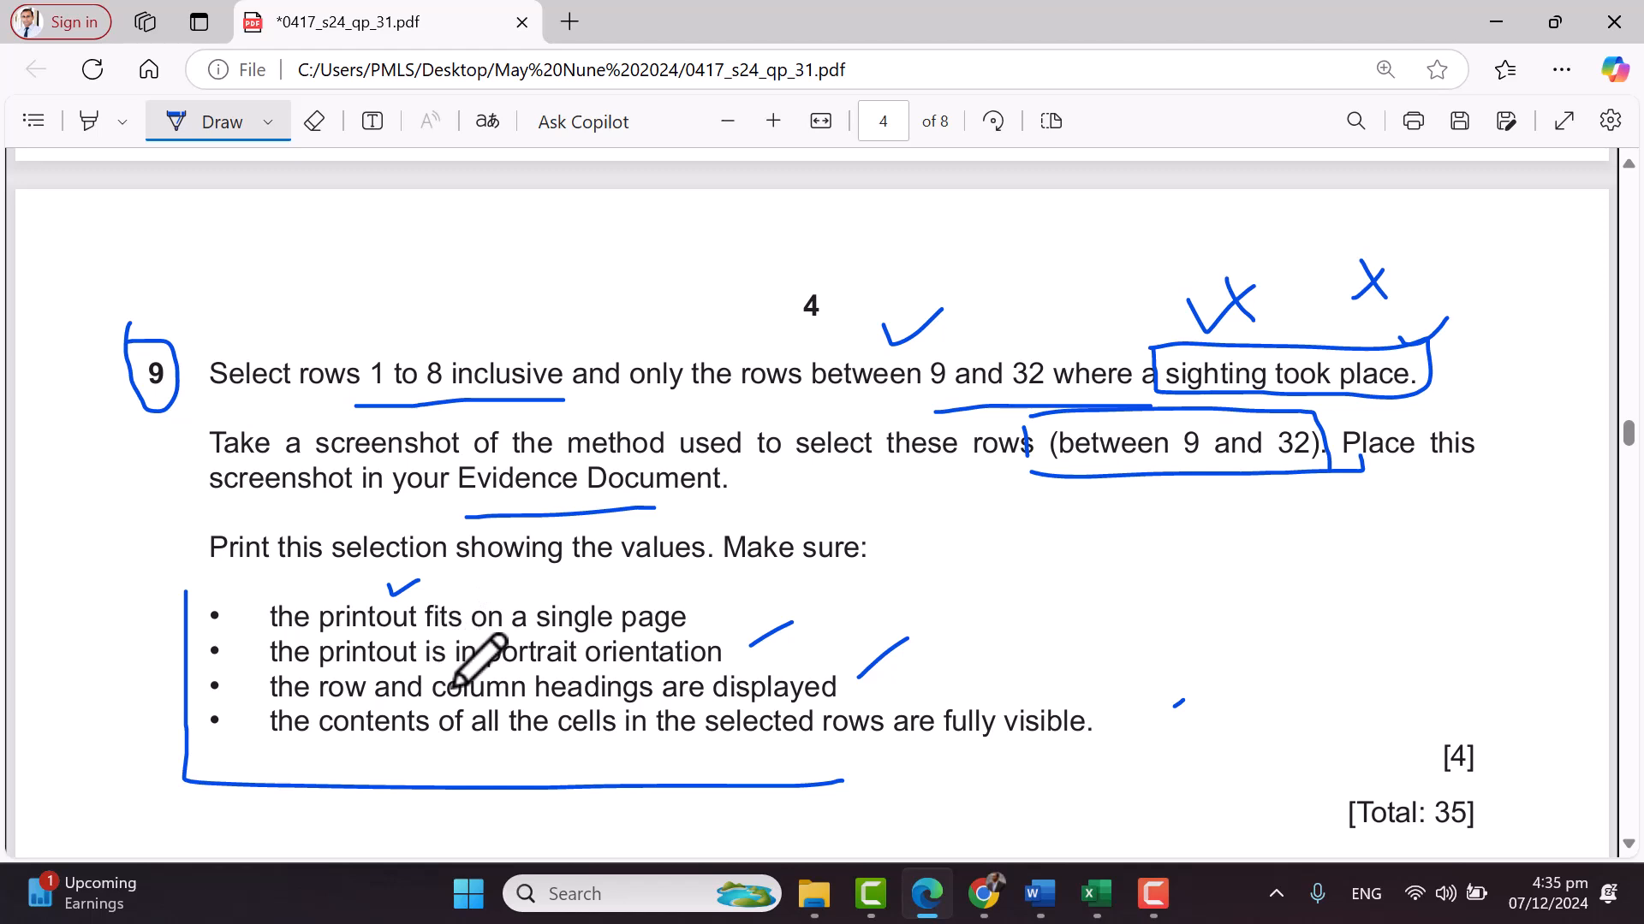
{"action": "left_click_drag", "start_coordinate": [877, 661], "coordinate": [907, 637]}
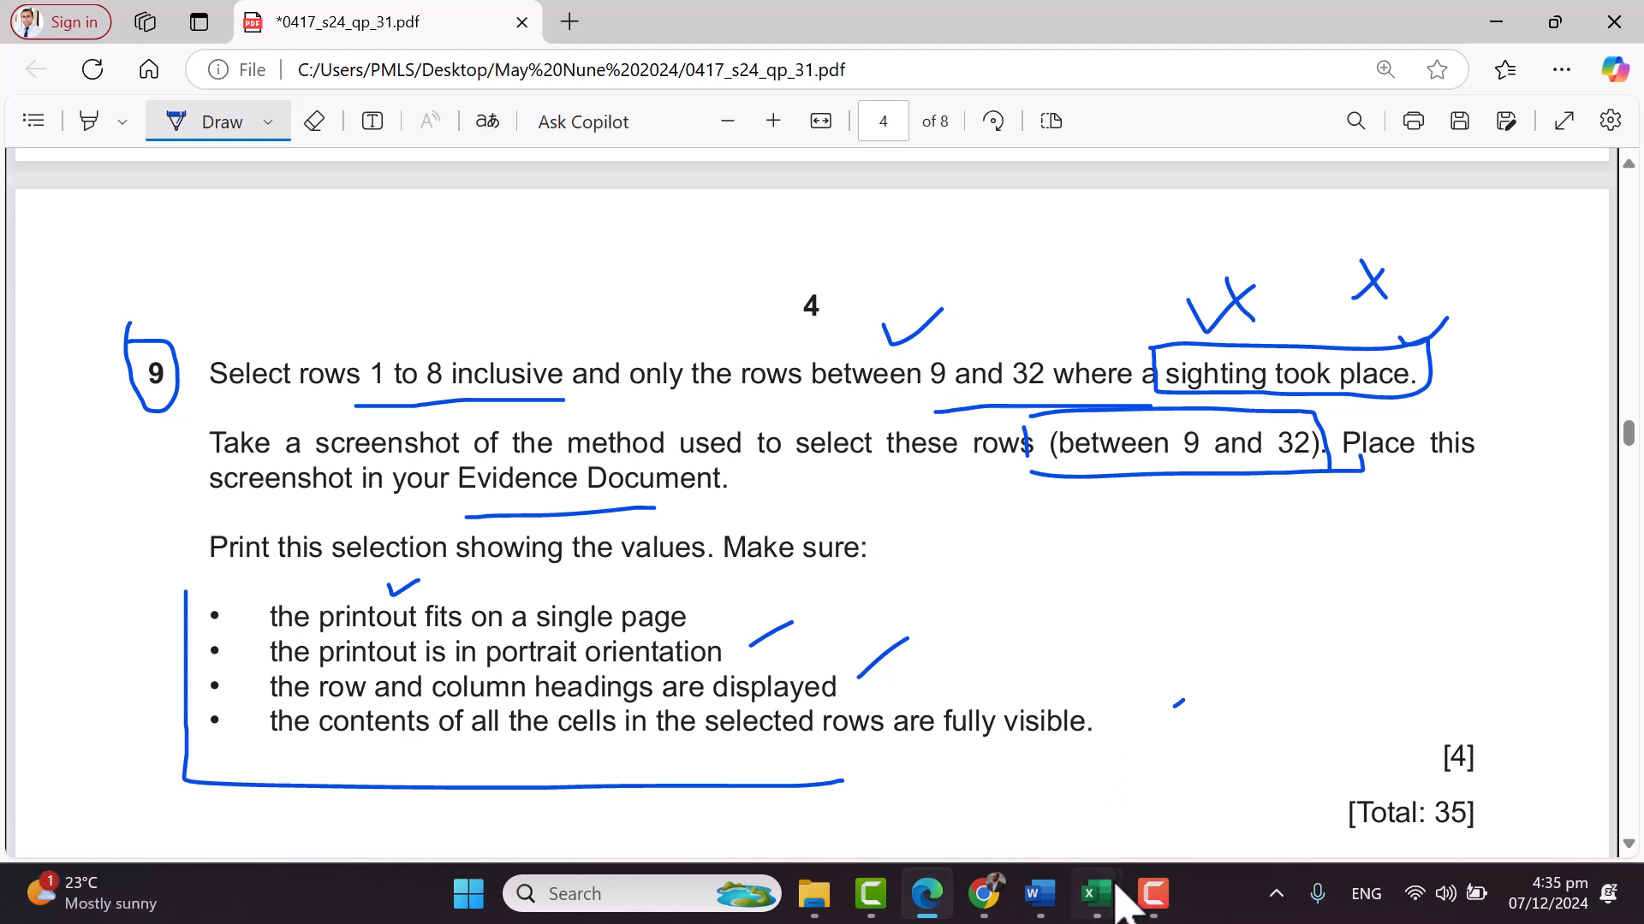
Bring the Splendid workbook forward and select cell A8 in the table header row
{"action": "mouse_move", "coordinate": [1095, 893]}
{"action": "left_click", "coordinate": [1012, 817]}
{"action": "scroll", "coordinate": [991, 679], "scroll_direction": "up", "scroll_amount": 9}
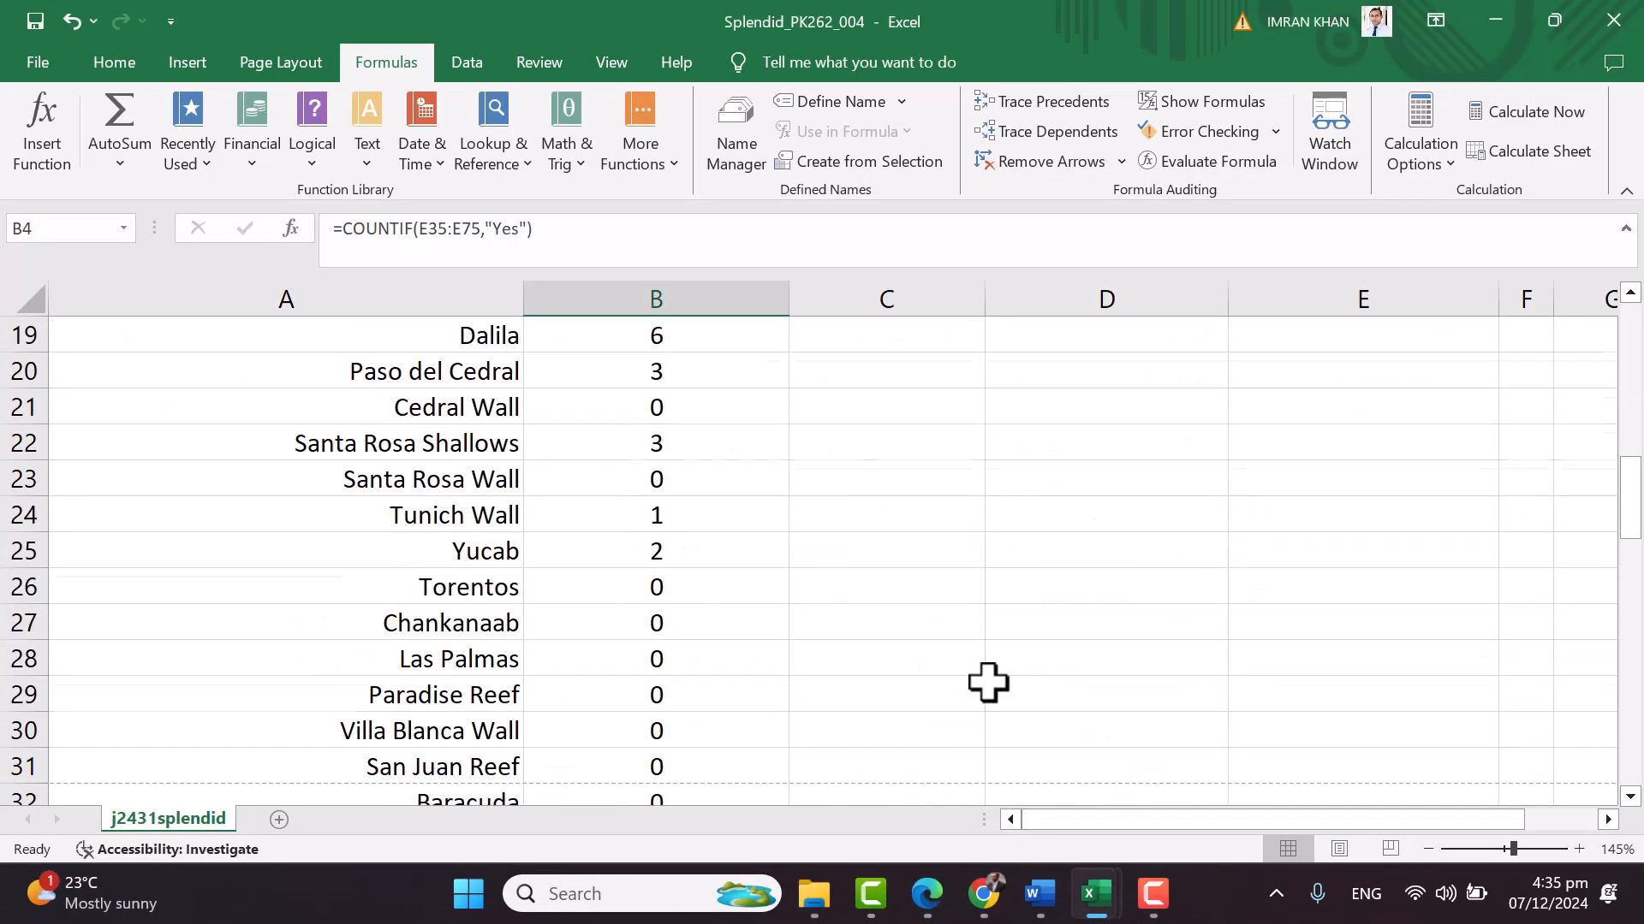
{"action": "left_click_drag", "start_coordinate": [260, 485], "coordinate": [576, 488]}
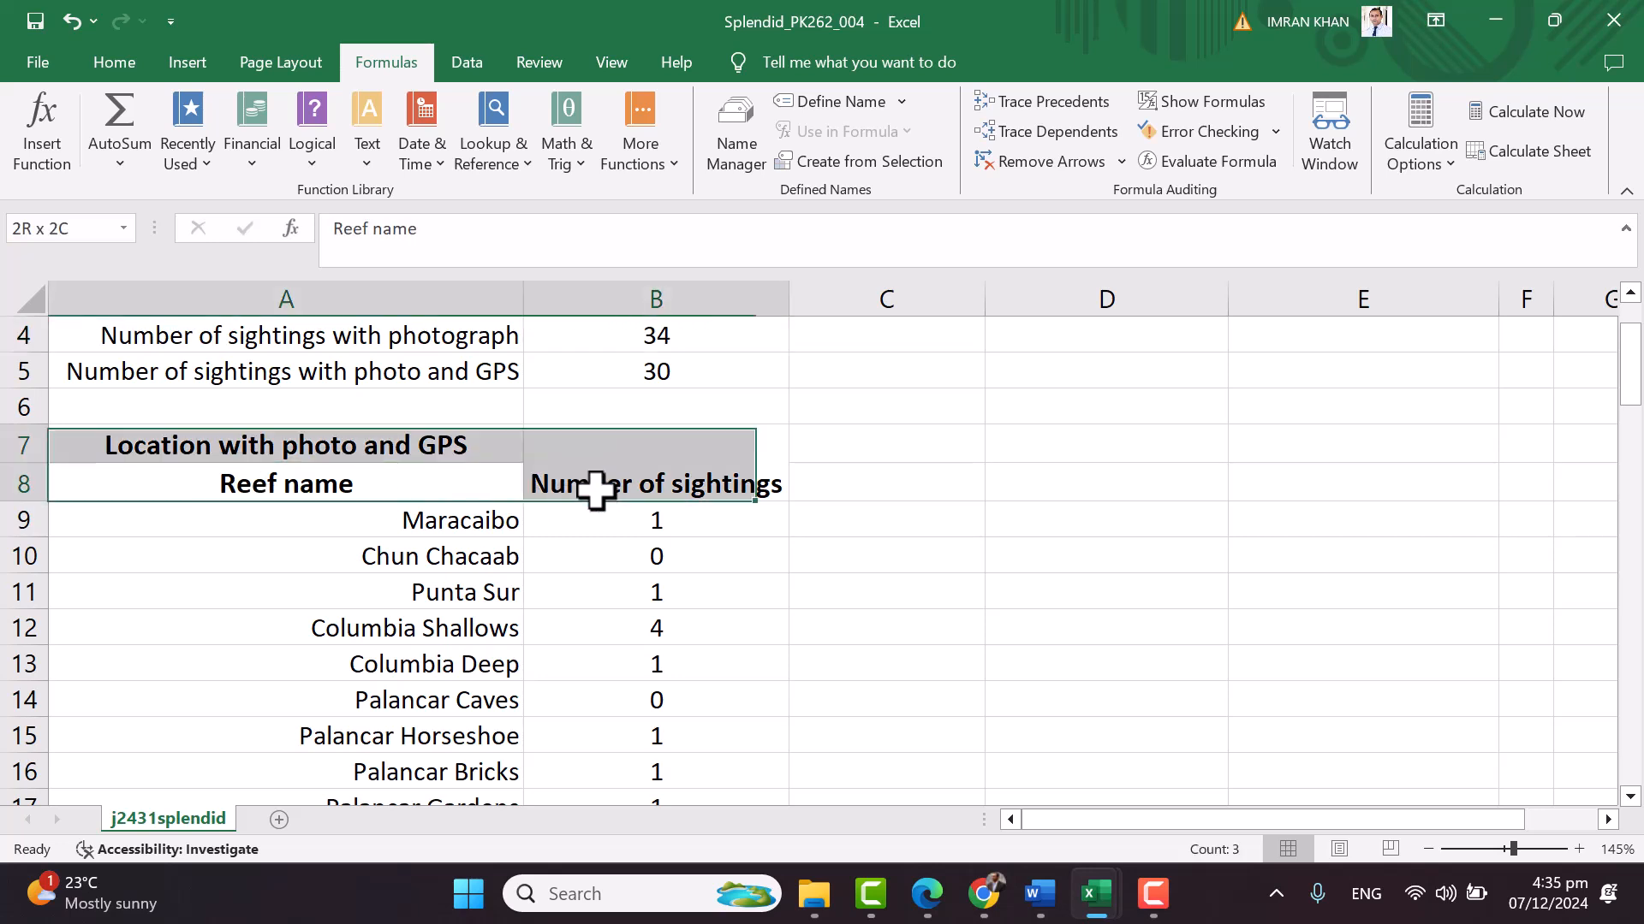
{"action": "left_click", "coordinate": [125, 487]}
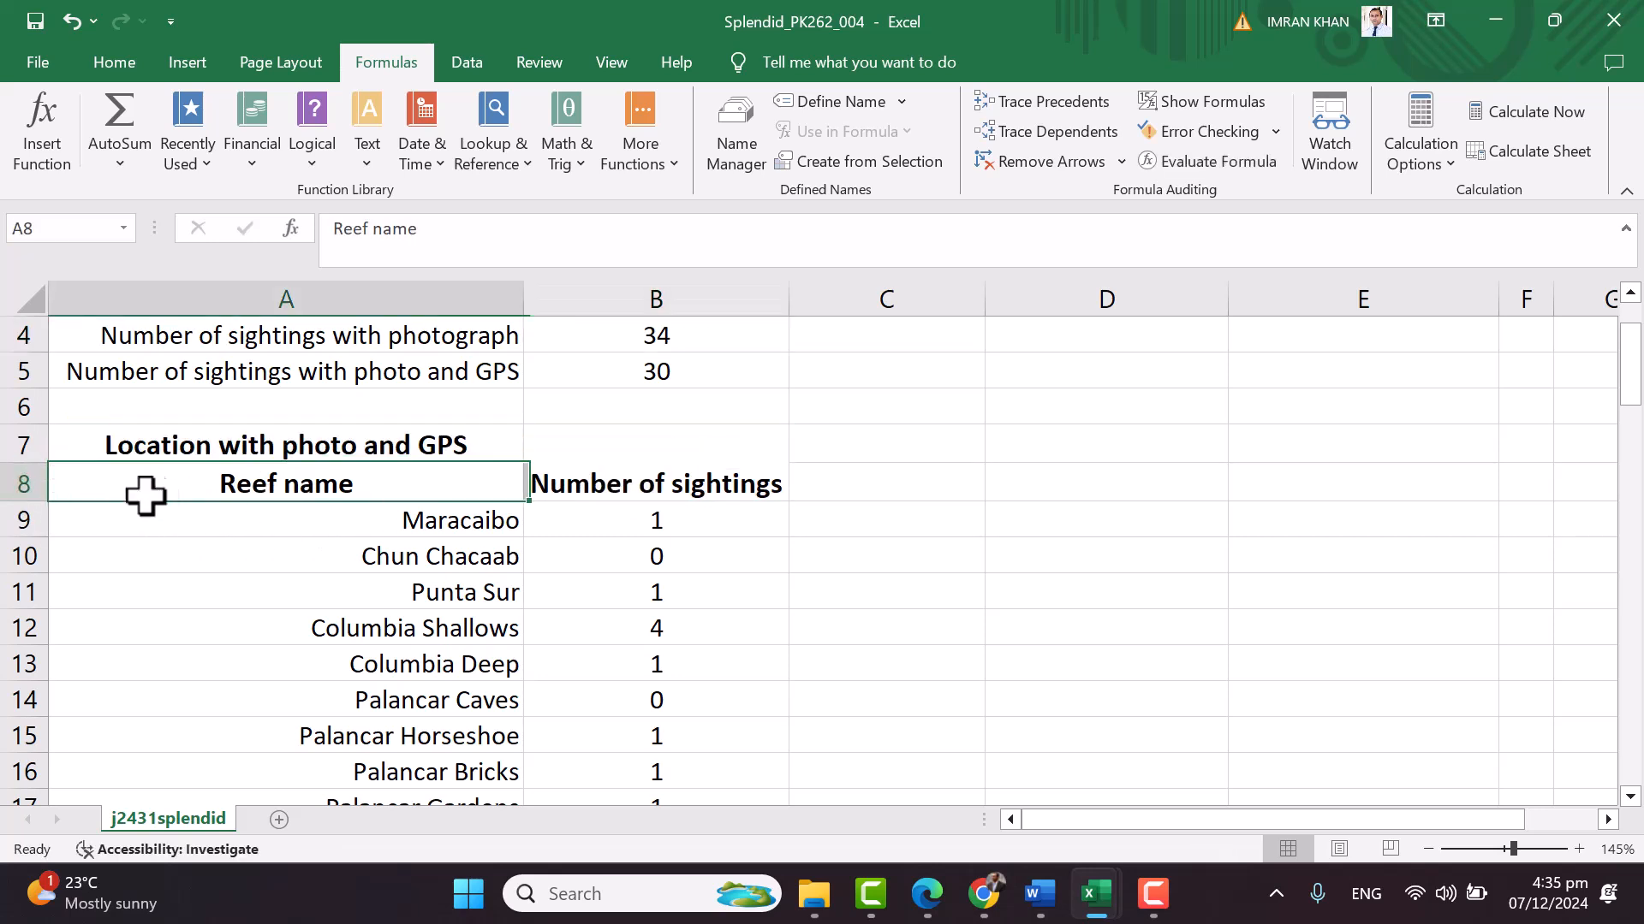
{"action": "left_click_drag", "start_coordinate": [500, 469], "coordinate": [596, 492]}
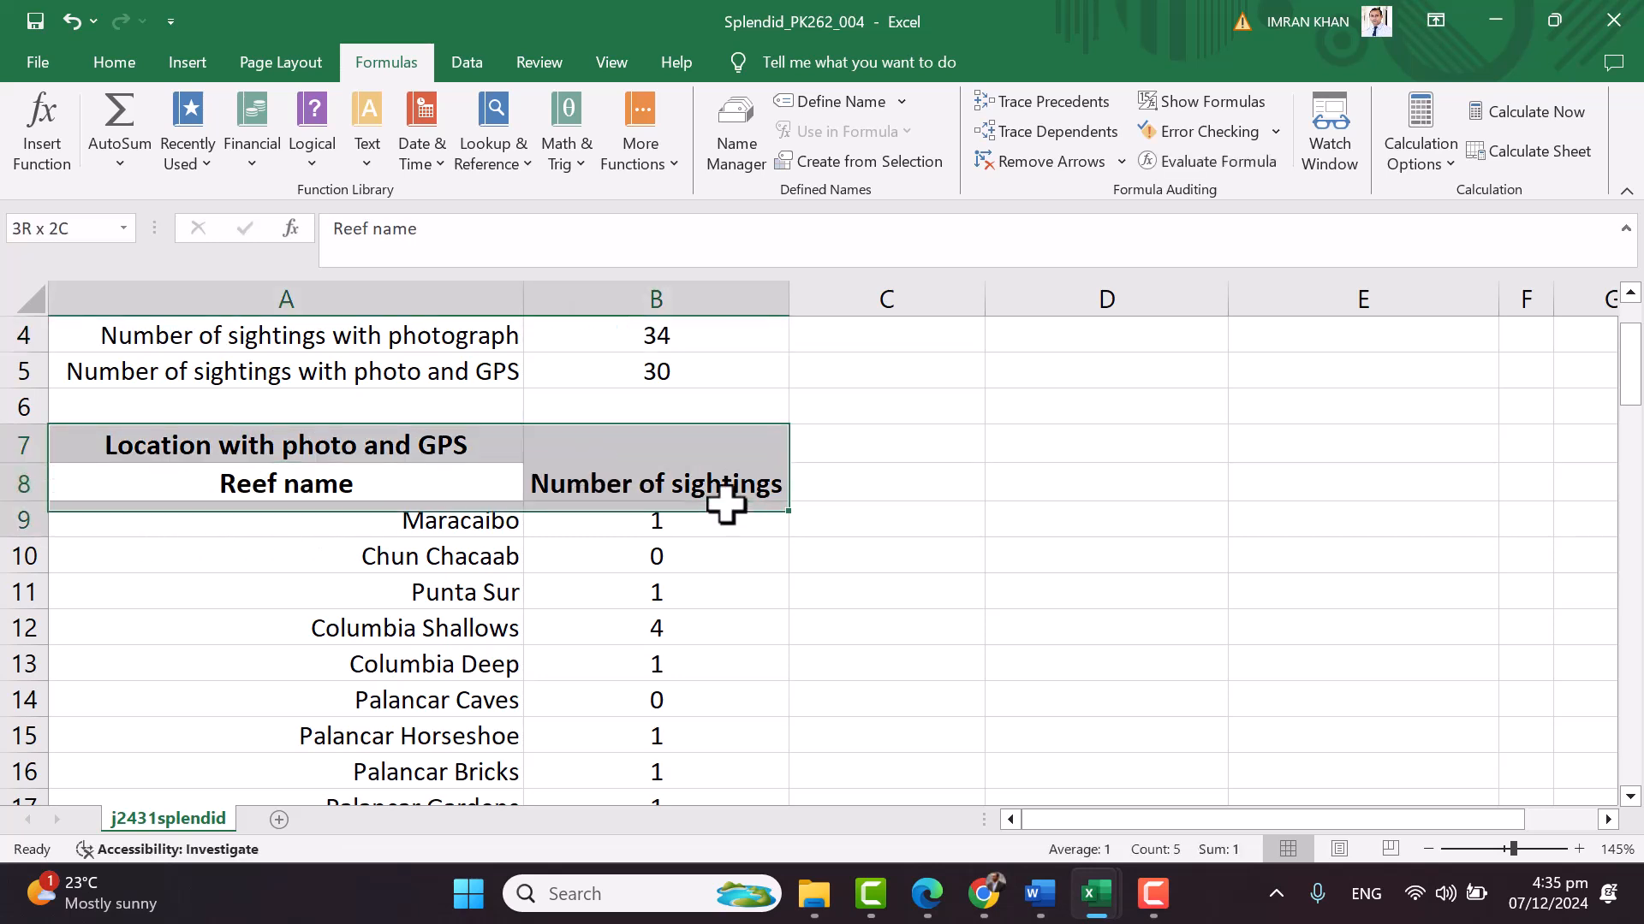
{"action": "left_click", "coordinate": [881, 545]}
{"action": "left_click", "coordinate": [36, 490]}
{"action": "left_click", "coordinate": [291, 469]}
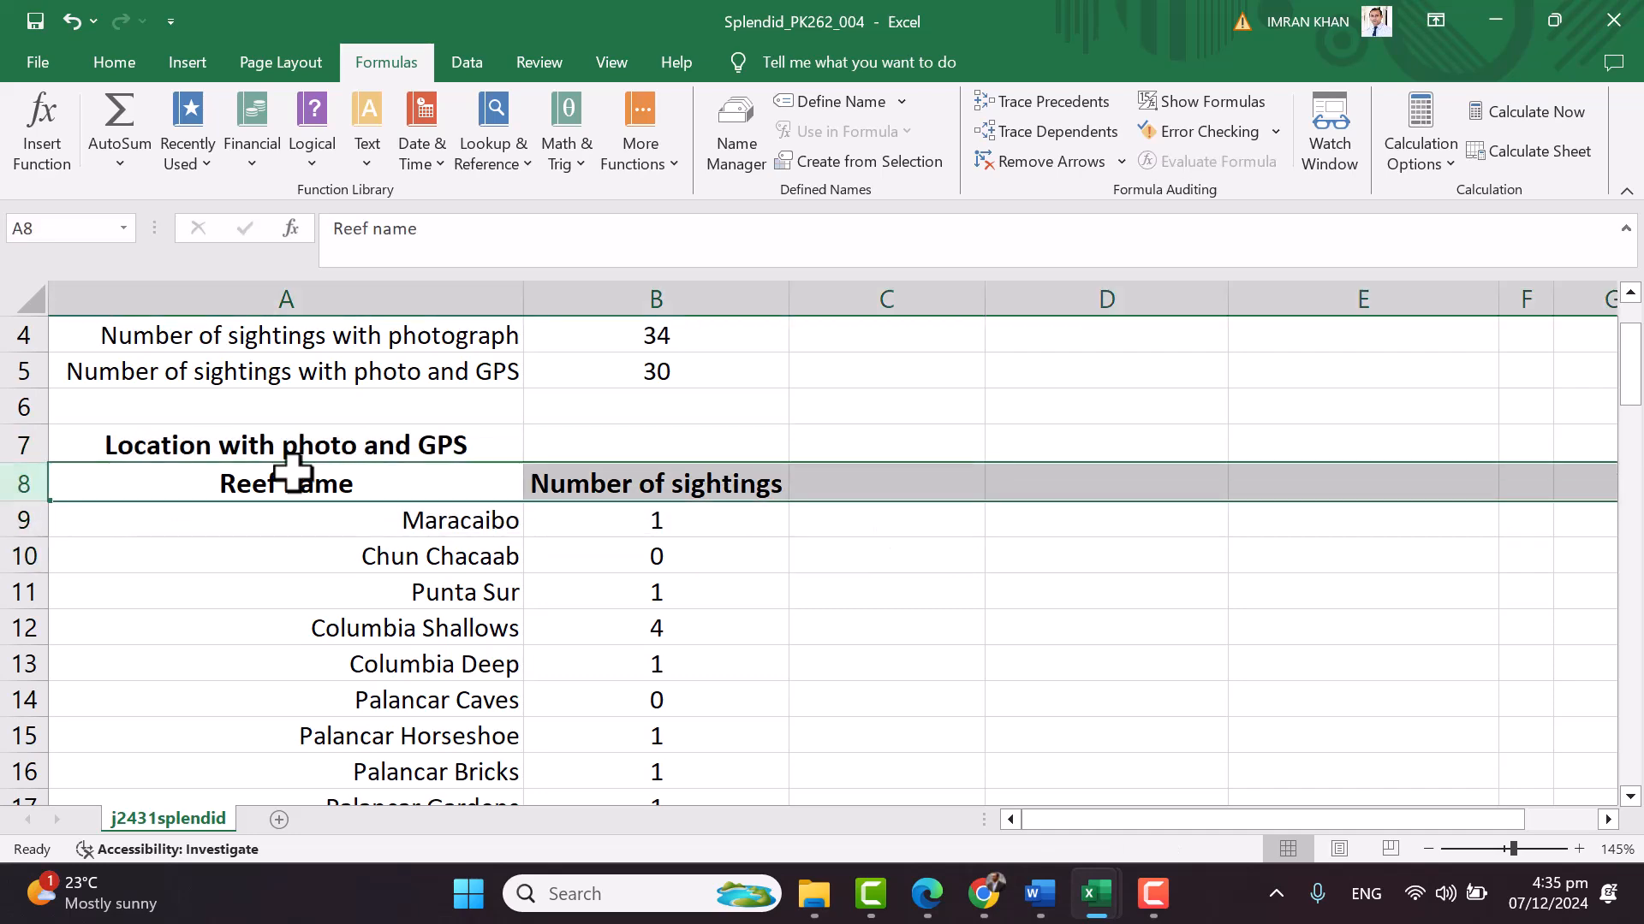
Switch to the Home tab and scroll to the reef sightings table
{"action": "left_click", "coordinate": [125, 64]}
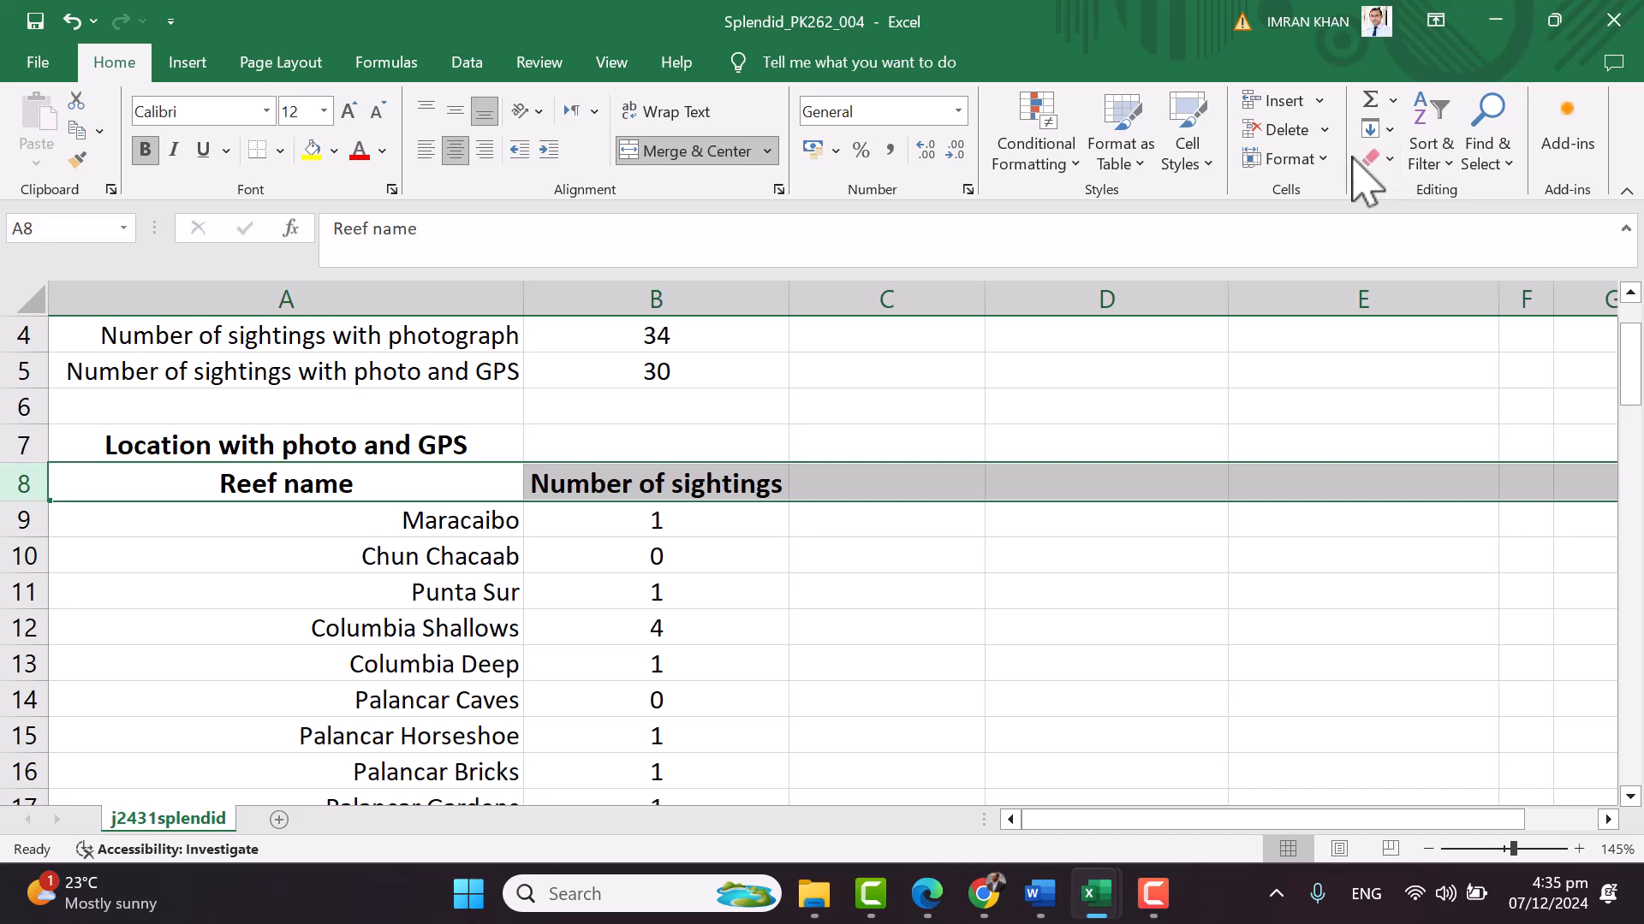
{"action": "left_click_drag", "start_coordinate": [1631, 377], "coordinate": [1631, 399]}
{"action": "scroll", "coordinate": [1367, 473], "scroll_direction": "down", "scroll_amount": 3}
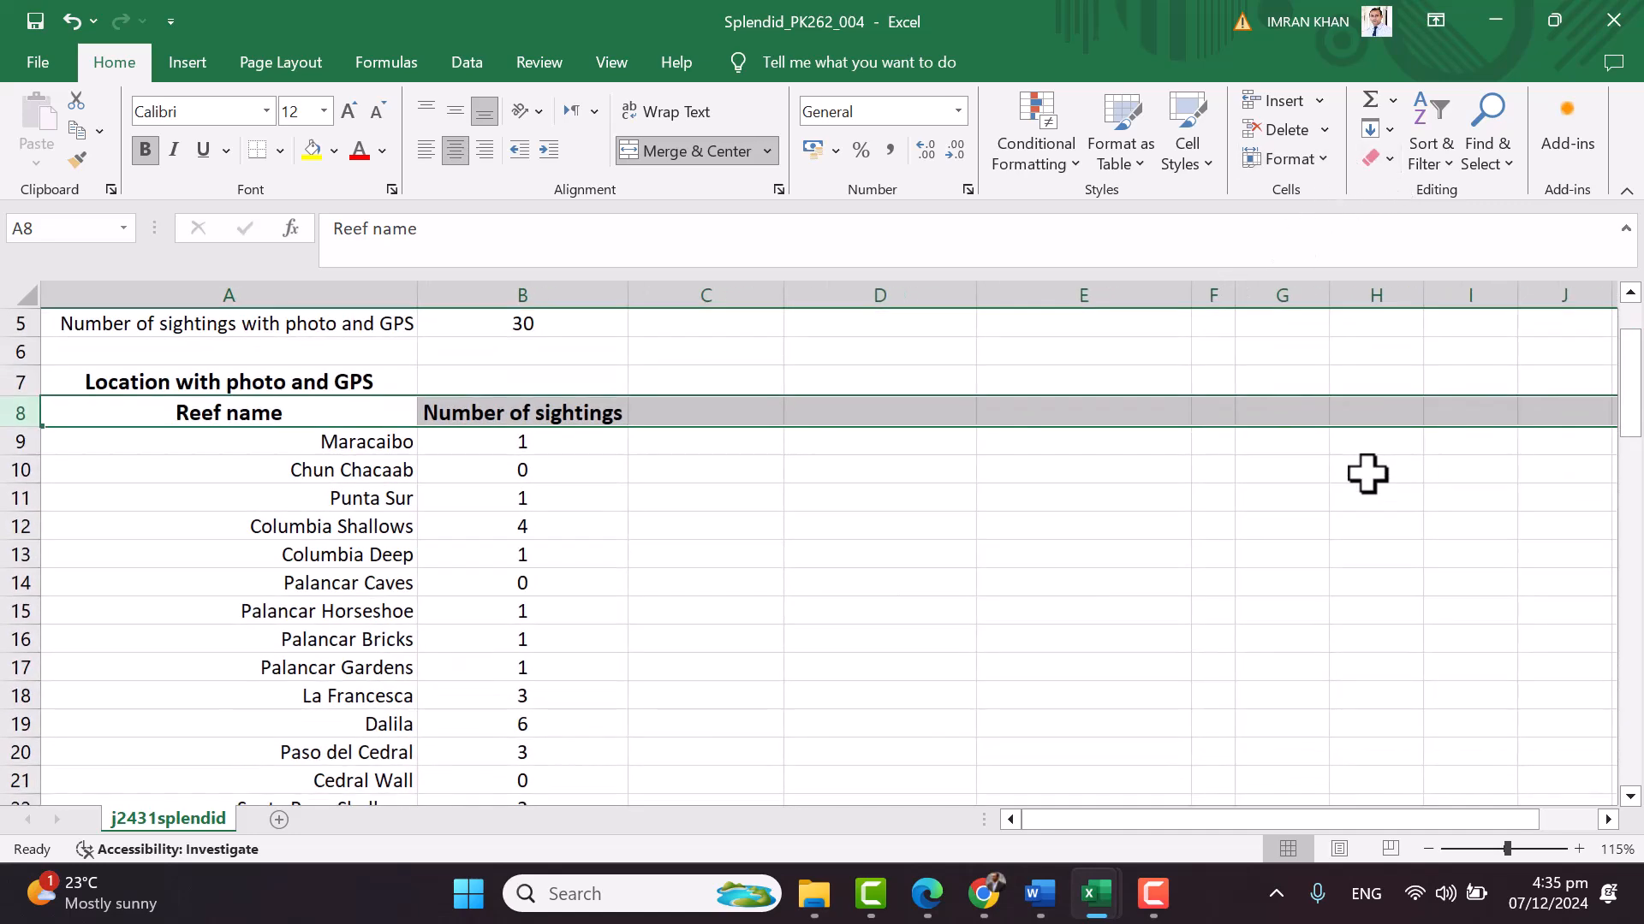
{"action": "left_click_drag", "start_coordinate": [1639, 419], "coordinate": [1638, 421]}
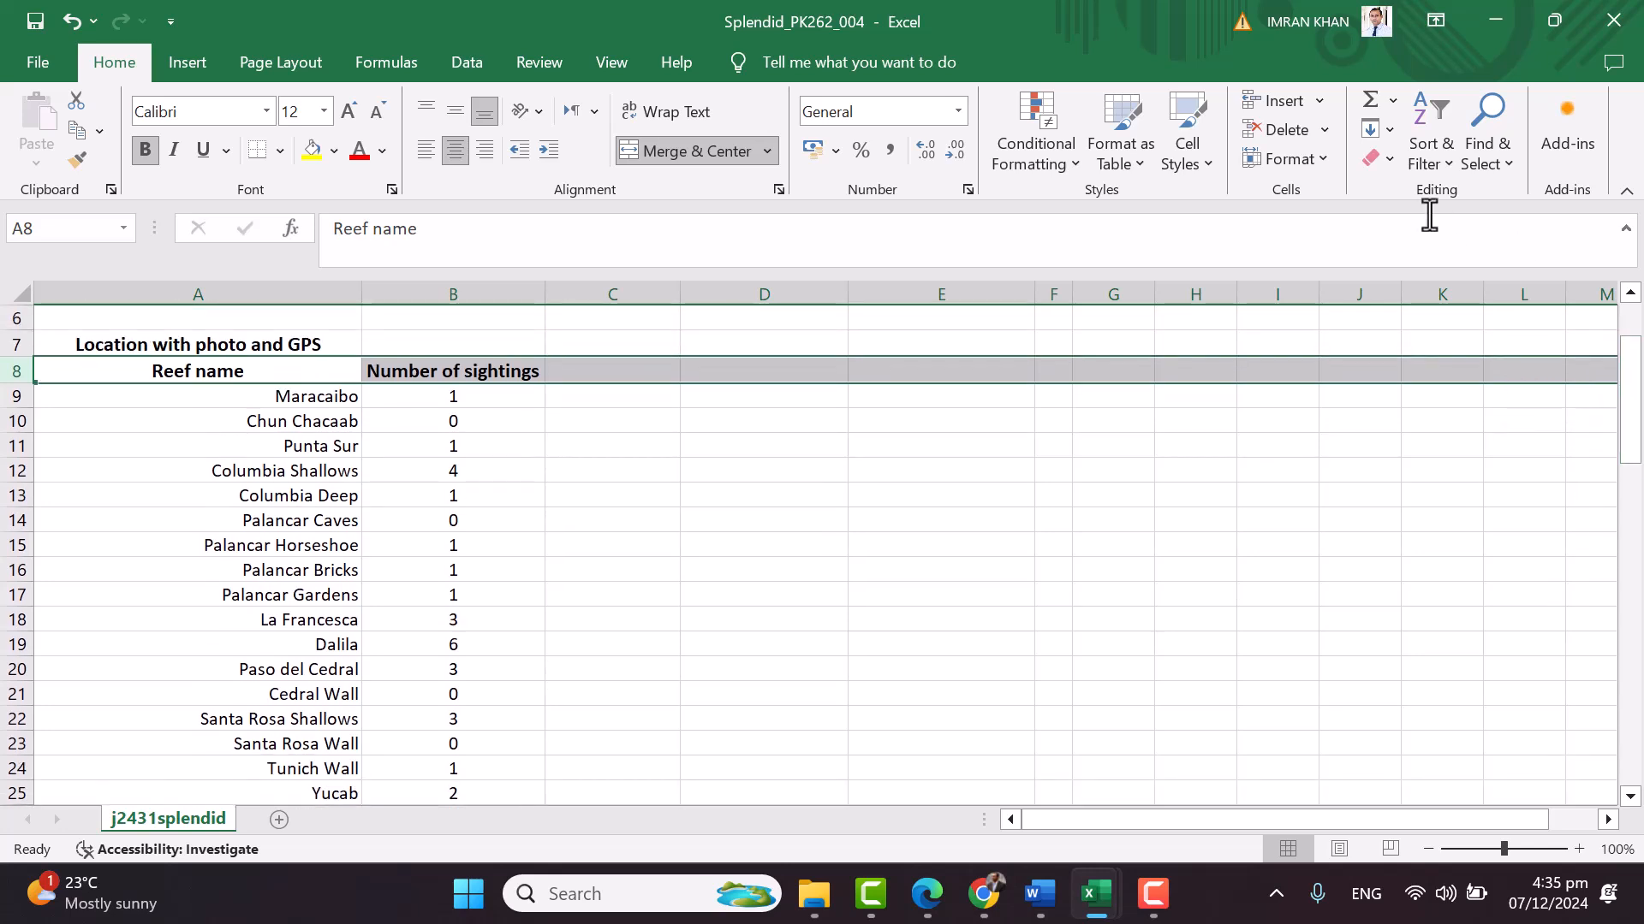
Turn on AutoFilter for the row 8 headings and try the Number of sightings filter
{"action": "left_click", "coordinate": [1436, 156]}
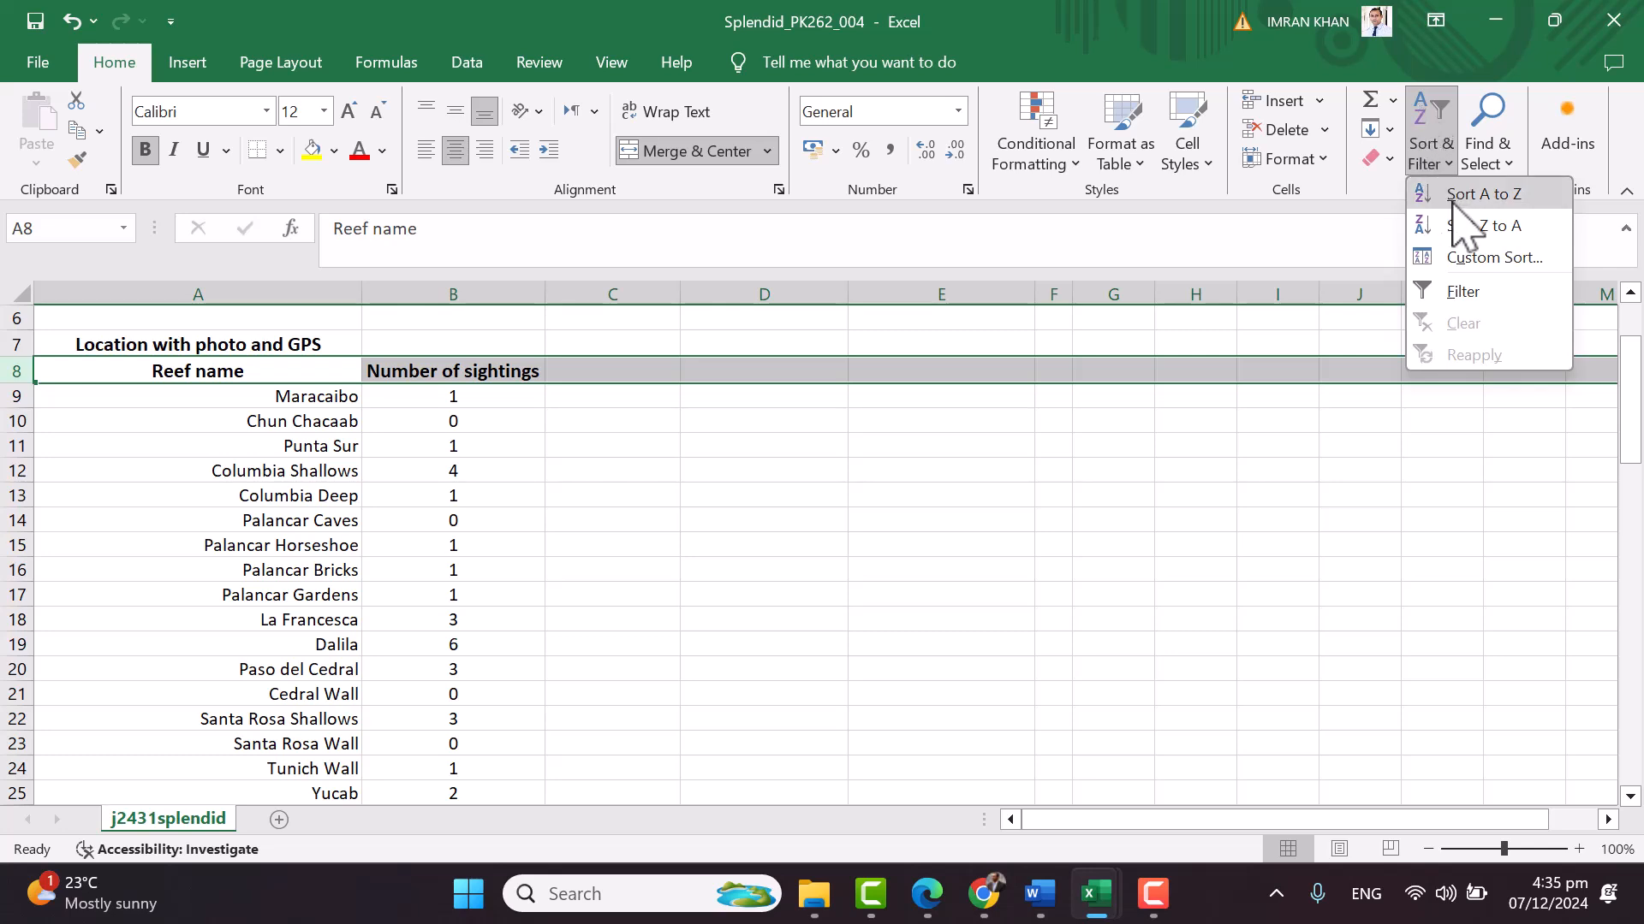
{"action": "left_click", "coordinate": [1460, 291]}
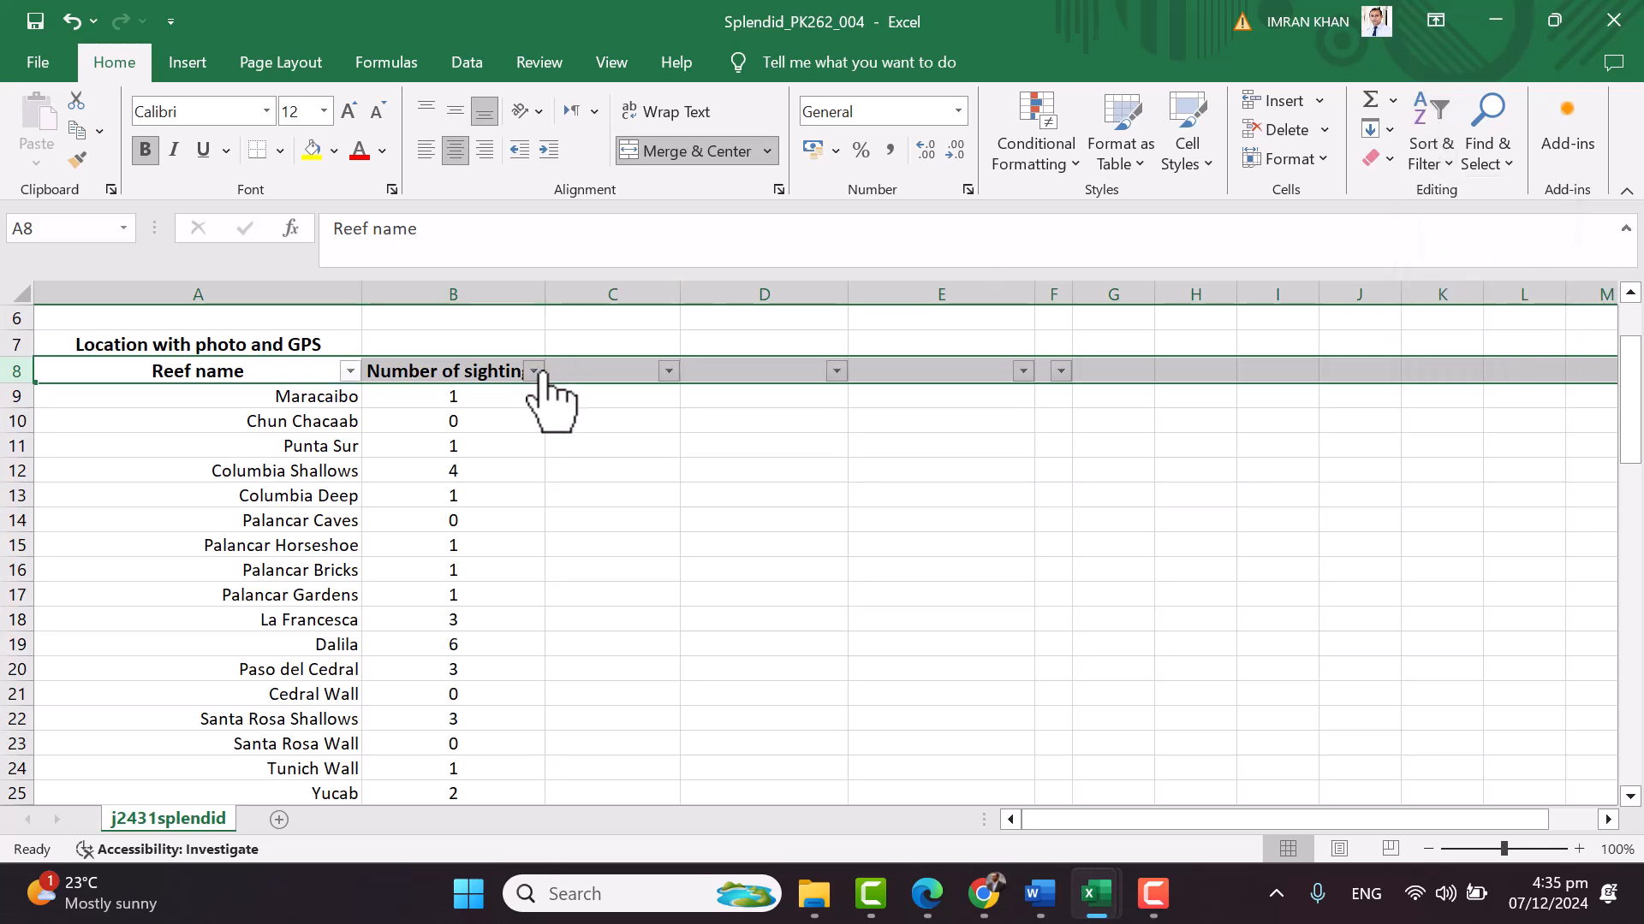
{"action": "left_click", "coordinate": [537, 371]}
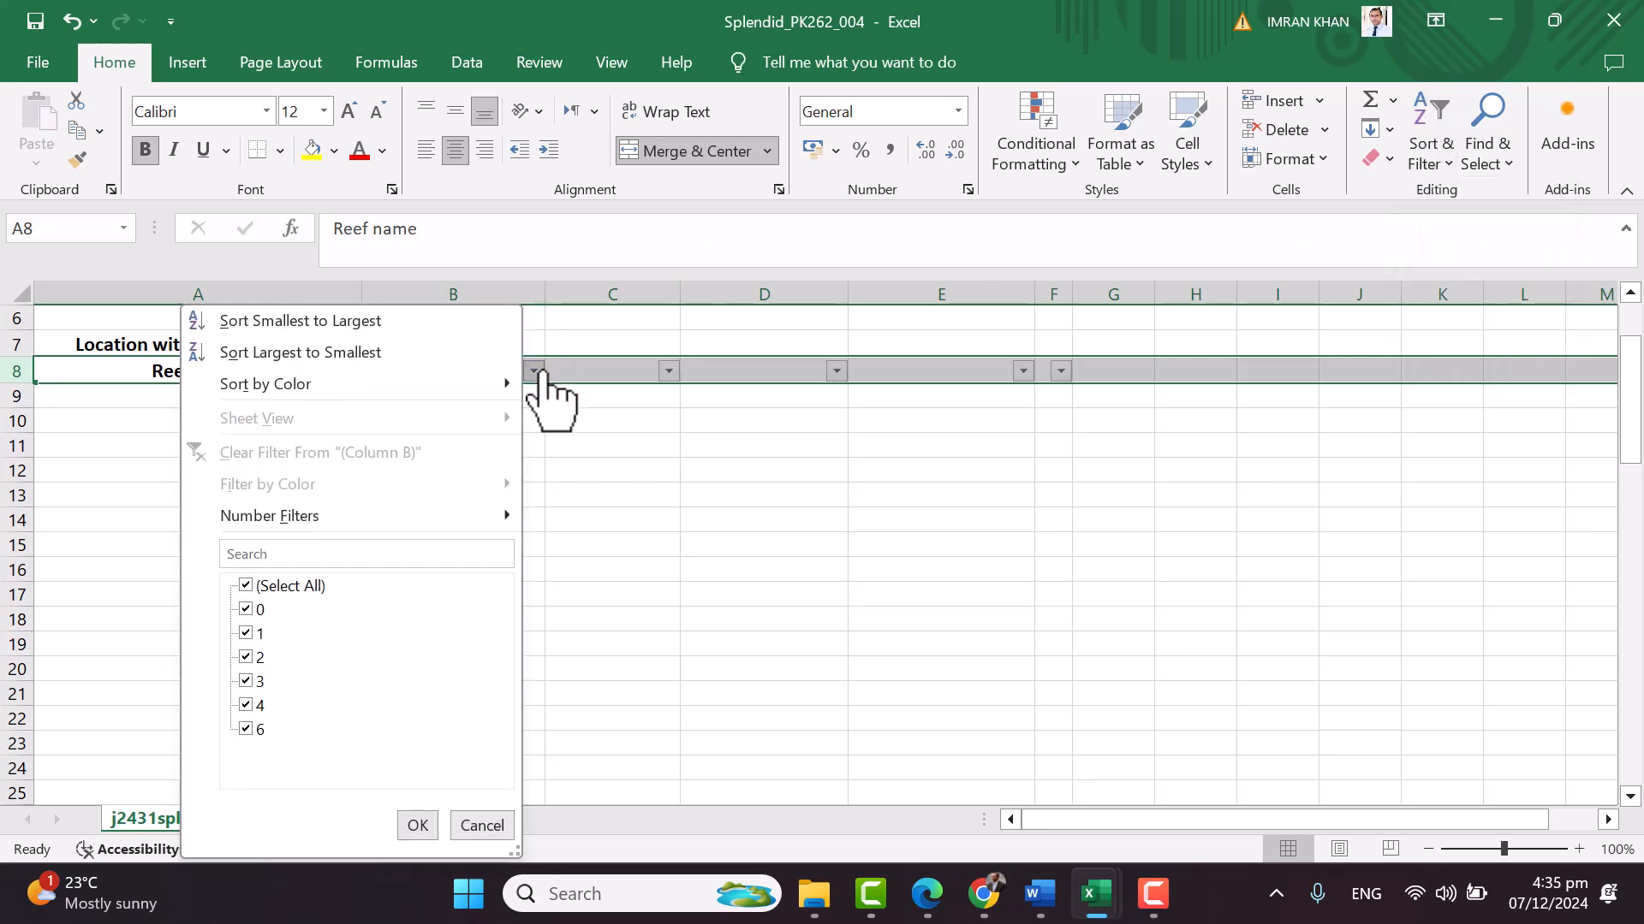
{"action": "left_click", "coordinate": [247, 610]}
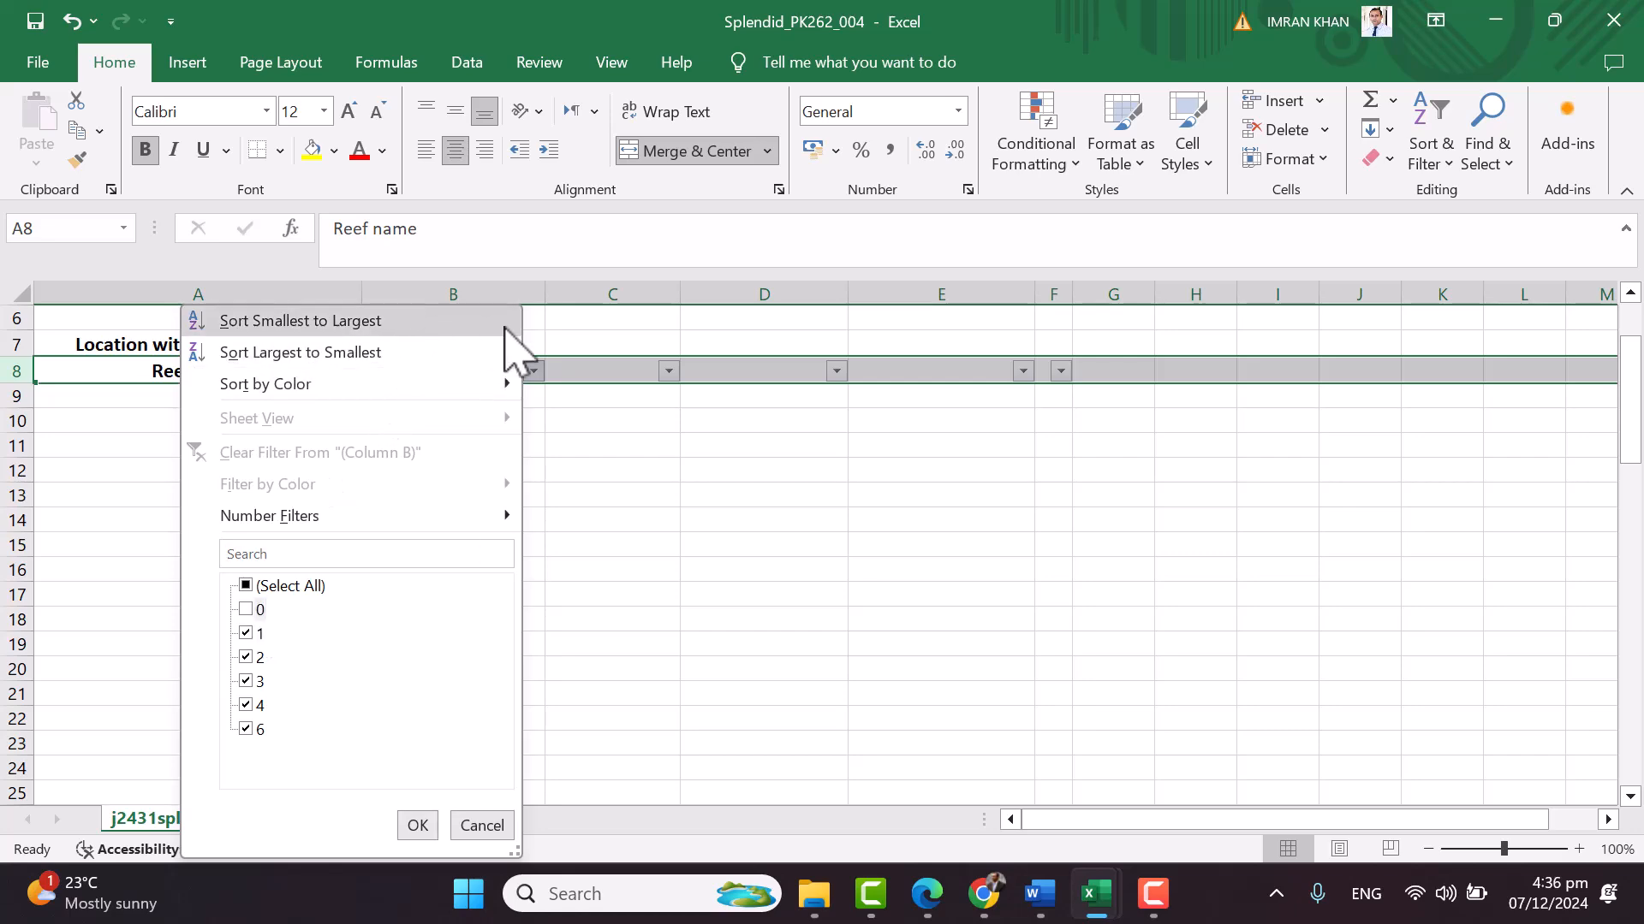
{"action": "left_click", "coordinate": [496, 322]}
{"action": "left_click", "coordinate": [818, 516]}
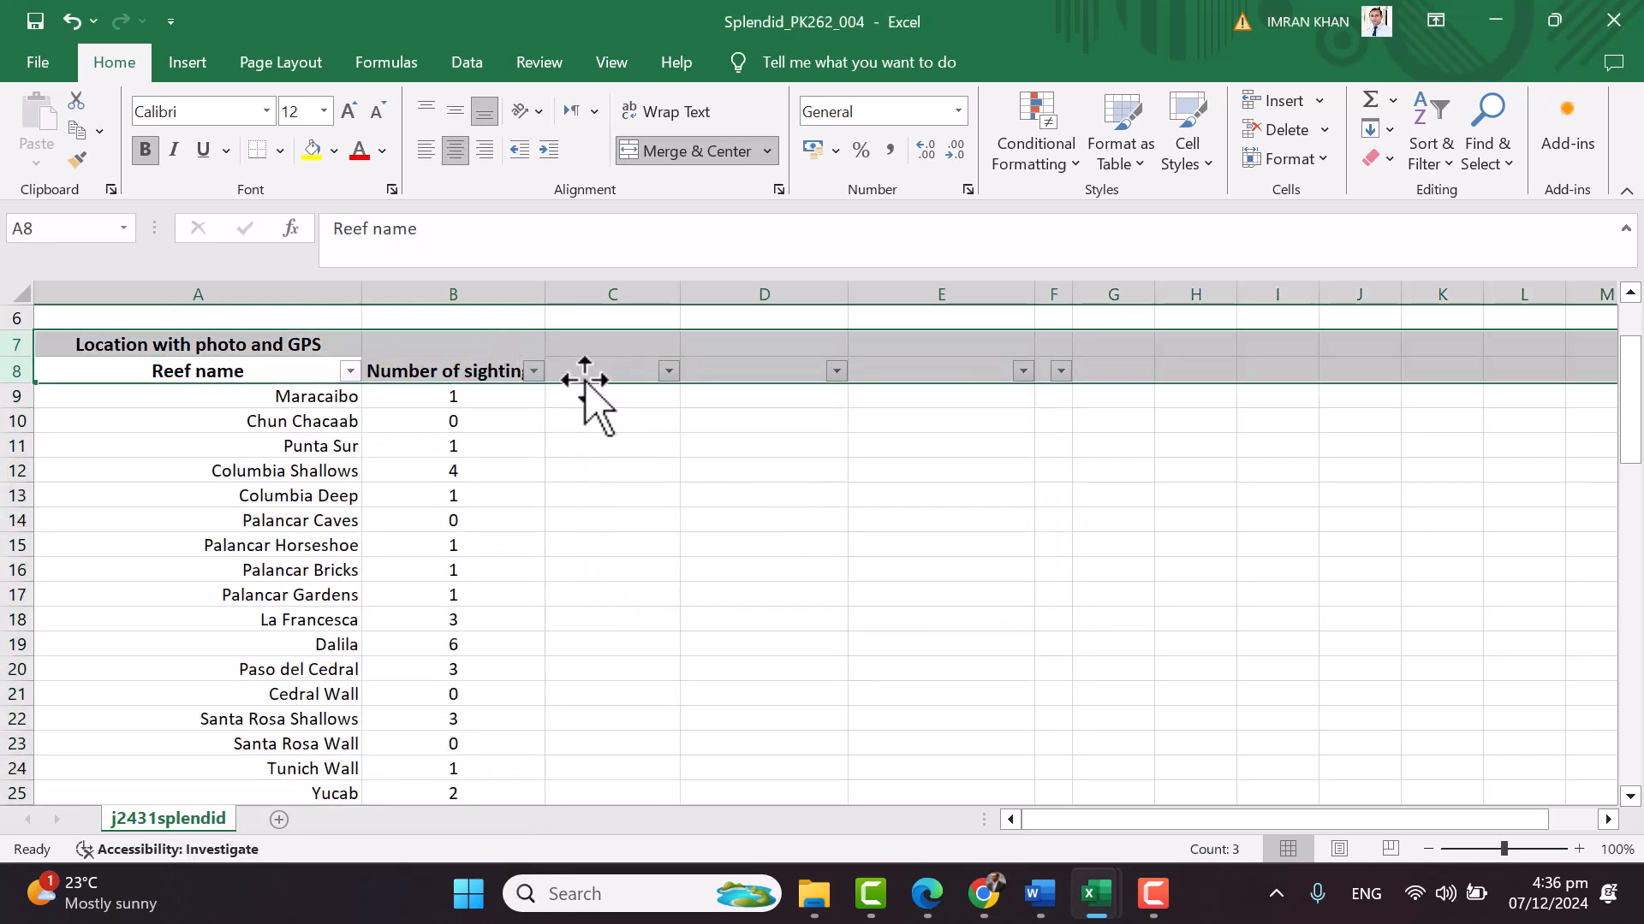
Widen column B and filter out zero-sighting reefs, leaving 13 of 24 records
{"action": "left_click_drag", "start_coordinate": [549, 304], "coordinate": [596, 304]}
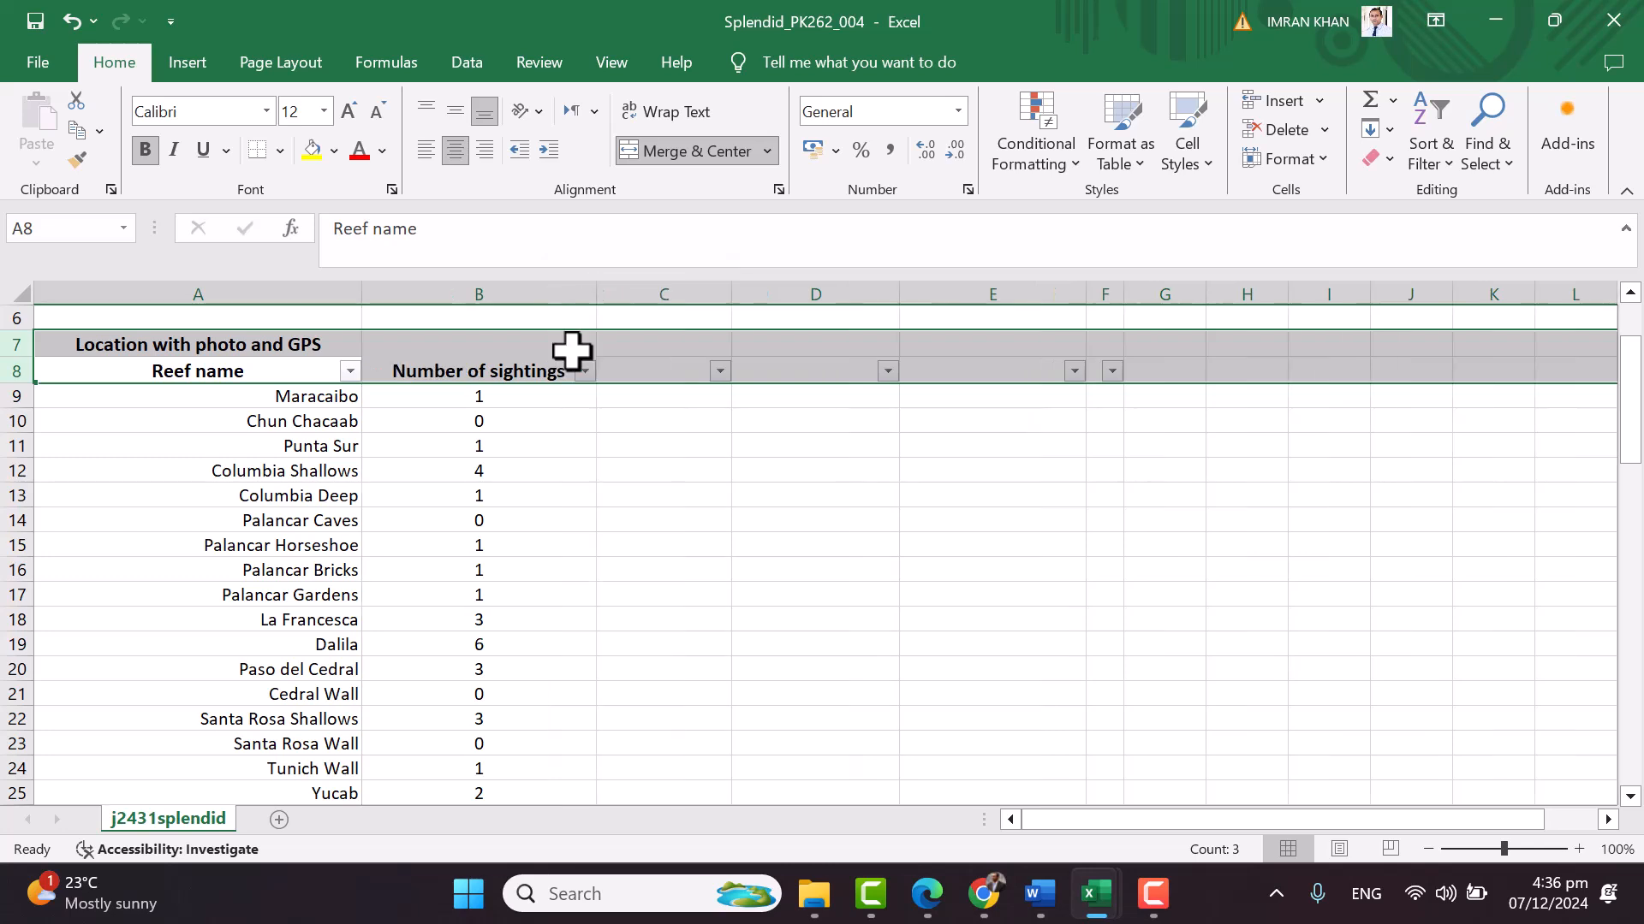
{"action": "left_click", "coordinate": [585, 371]}
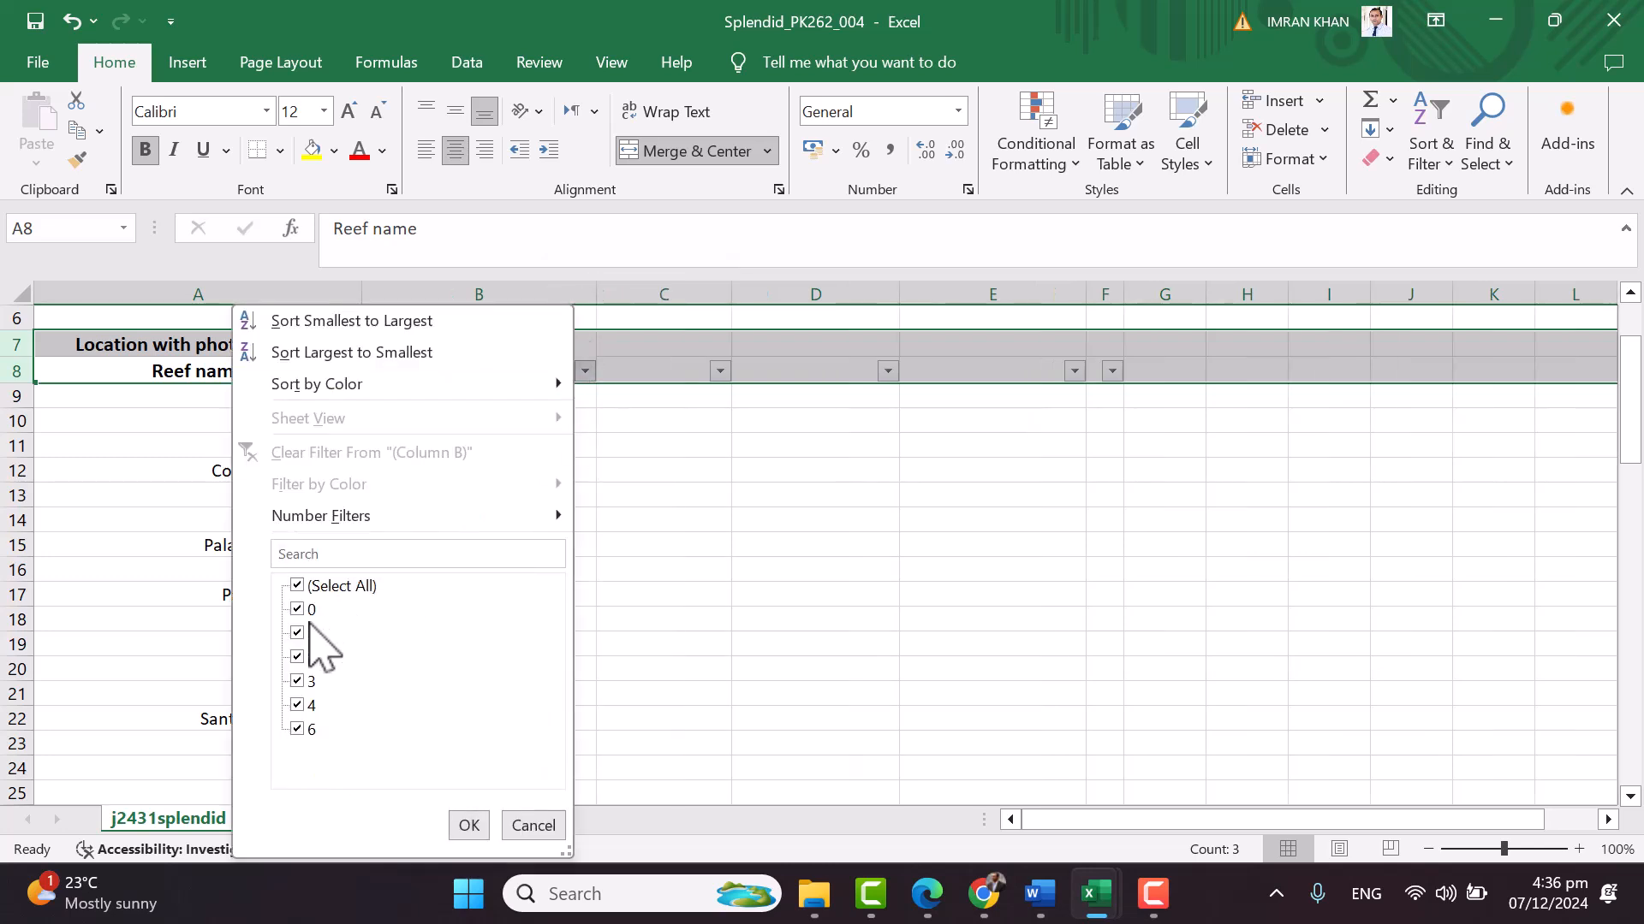
{"action": "left_click", "coordinate": [469, 824]}
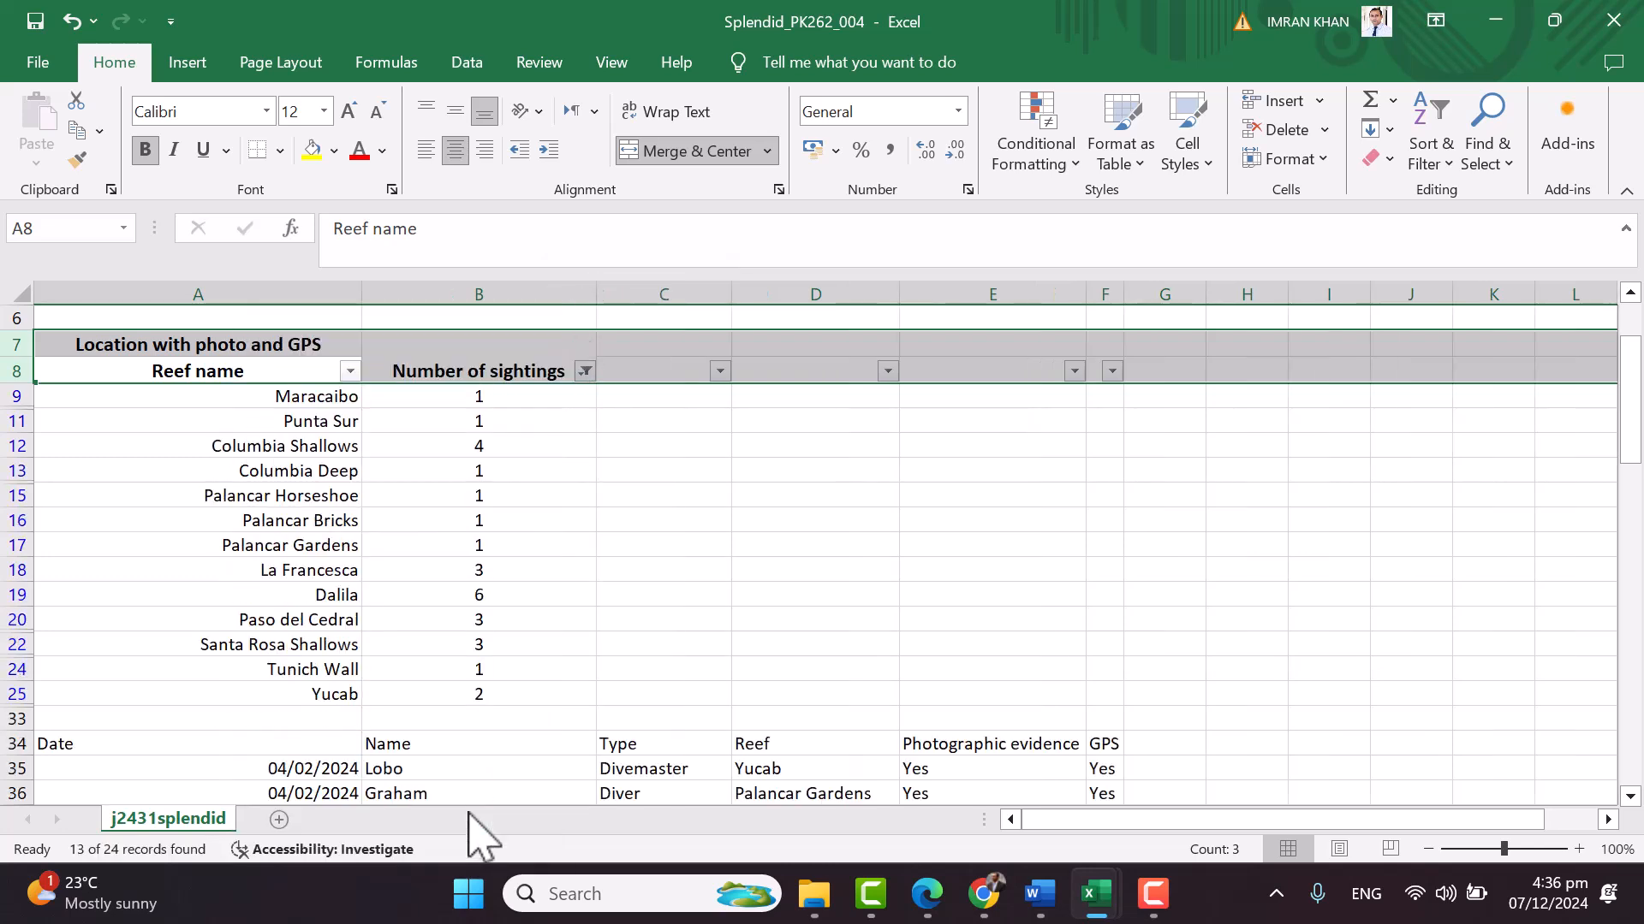
{"action": "left_click", "coordinate": [682, 540]}
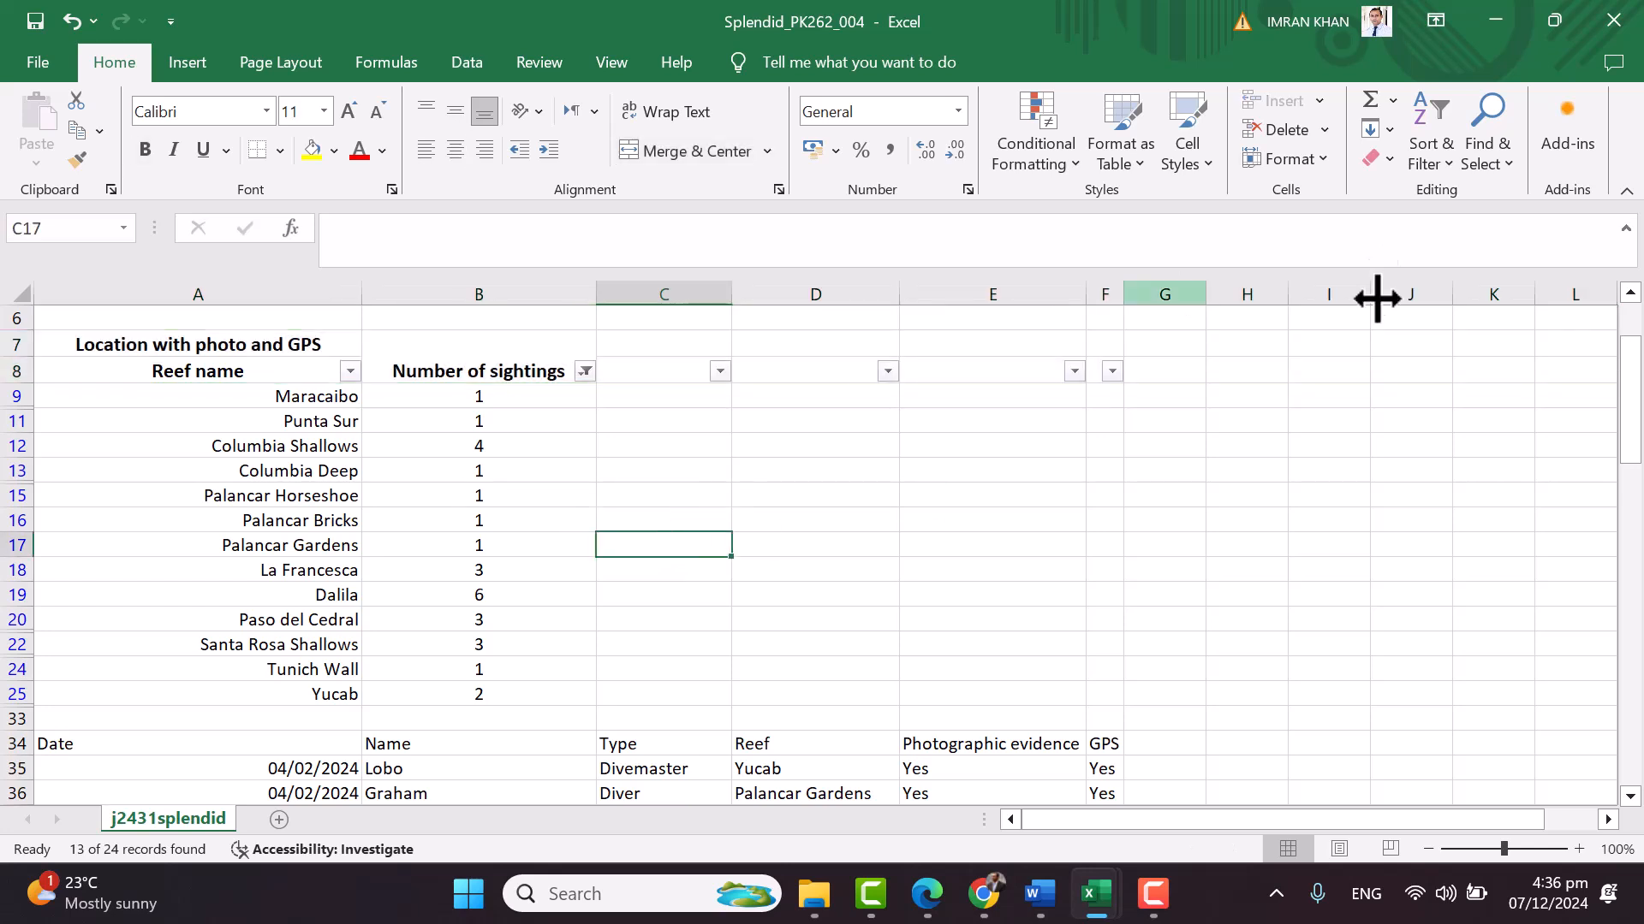
Open and close the Number of sightings filter list without changing it
{"action": "left_click", "coordinate": [585, 371]}
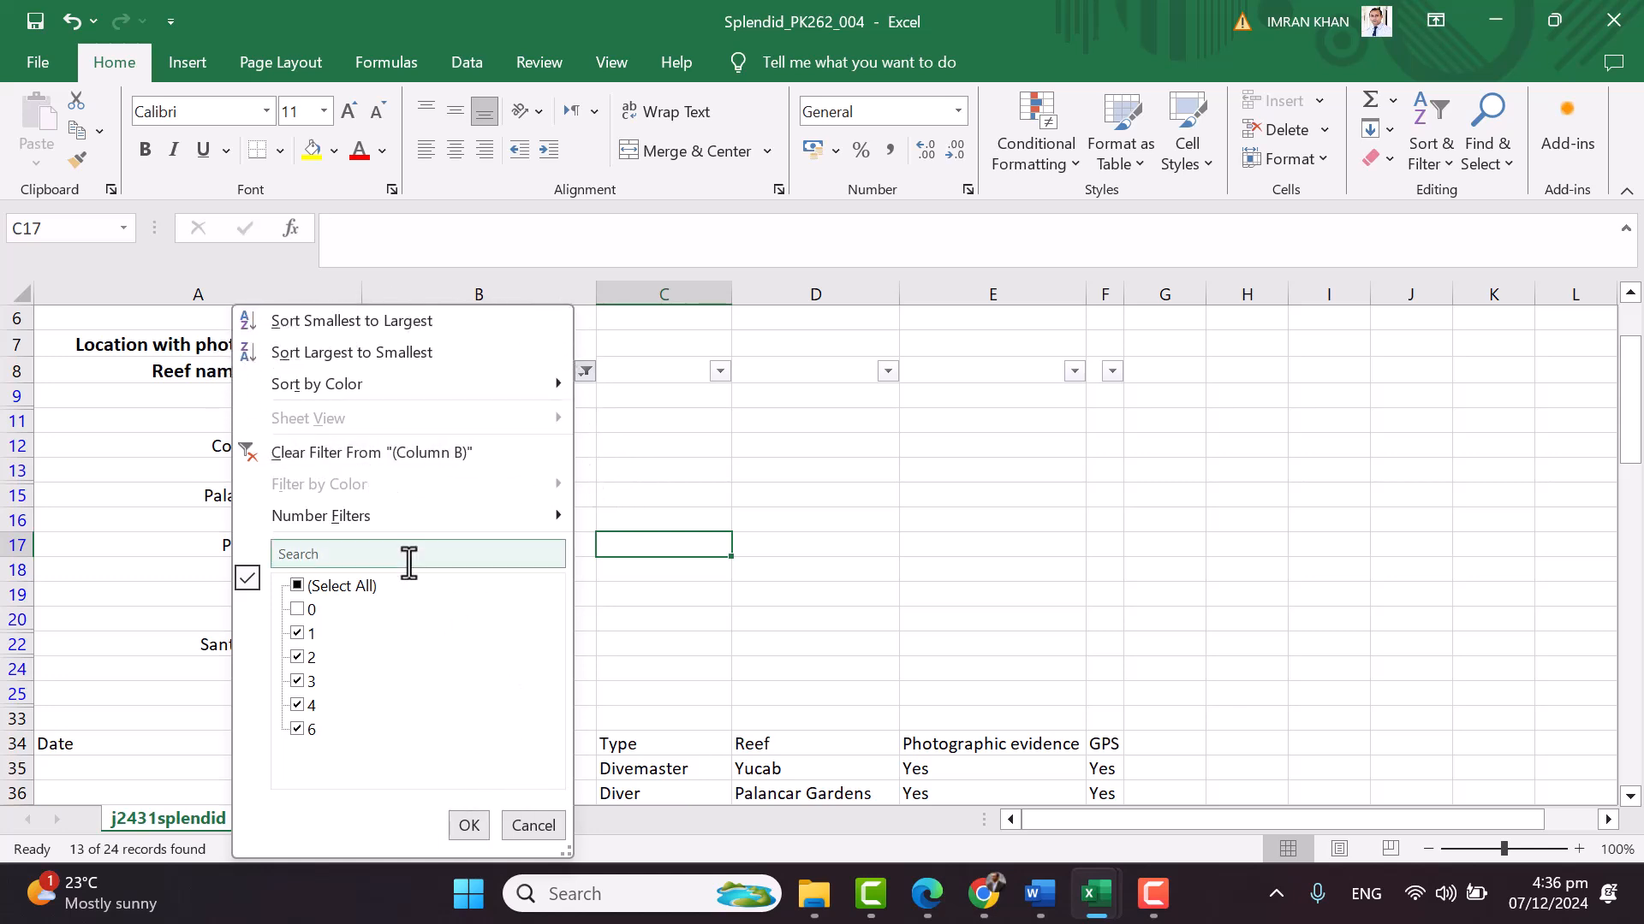
{"action": "left_click", "coordinate": [856, 644]}
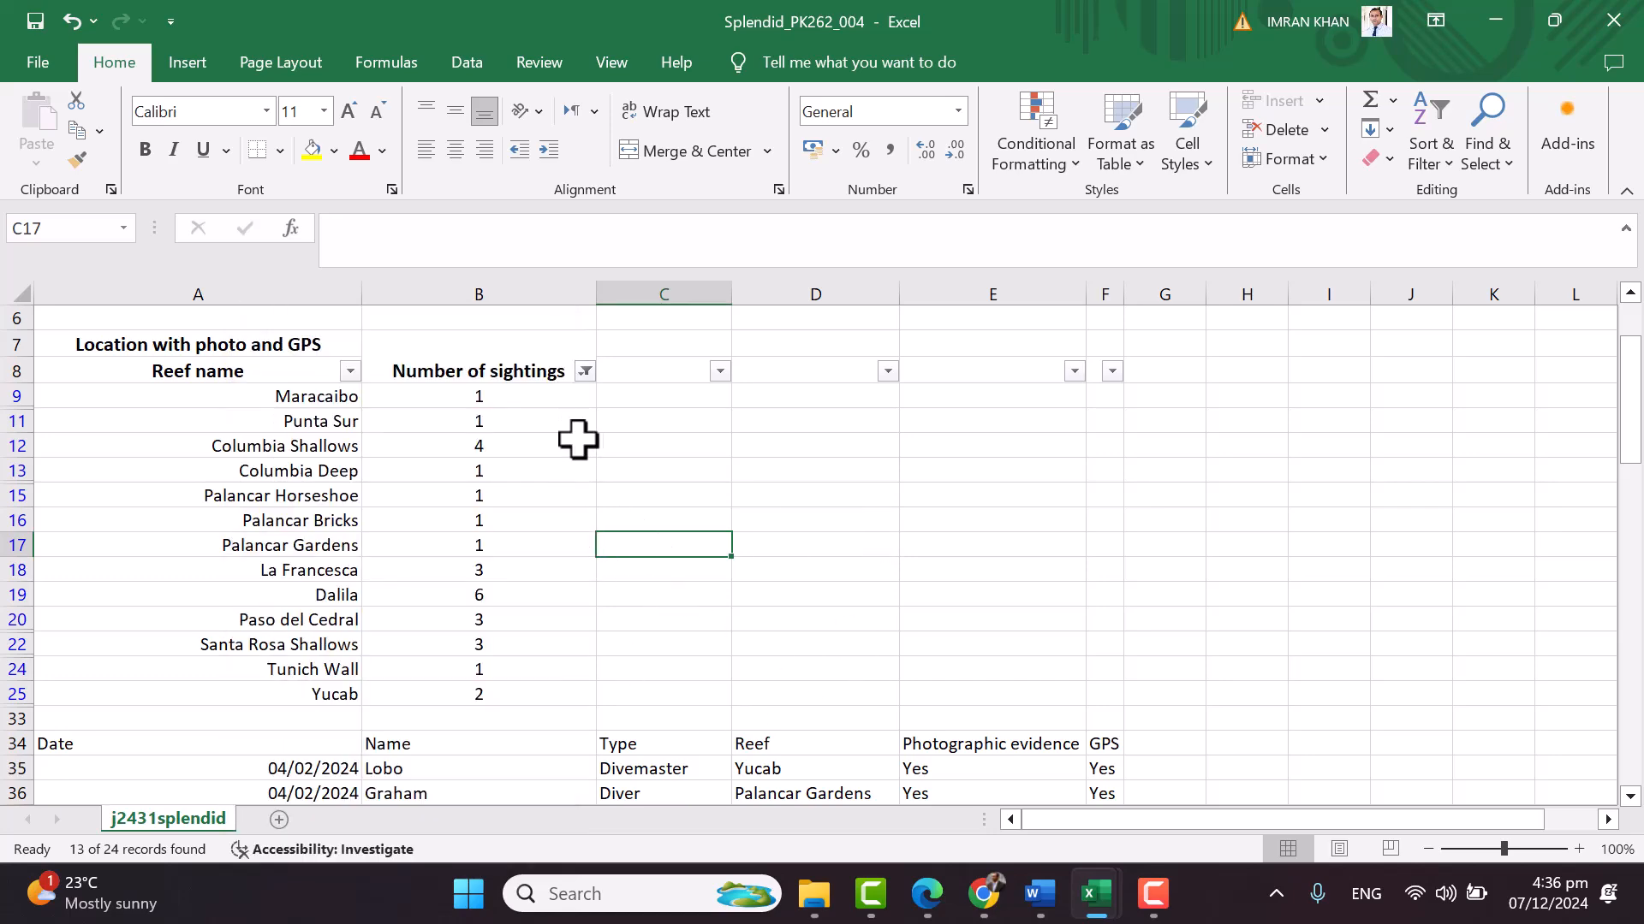
{"action": "scroll", "coordinate": [594, 445], "scroll_direction": "down", "scroll_amount": 1, "text": "ctrl"}
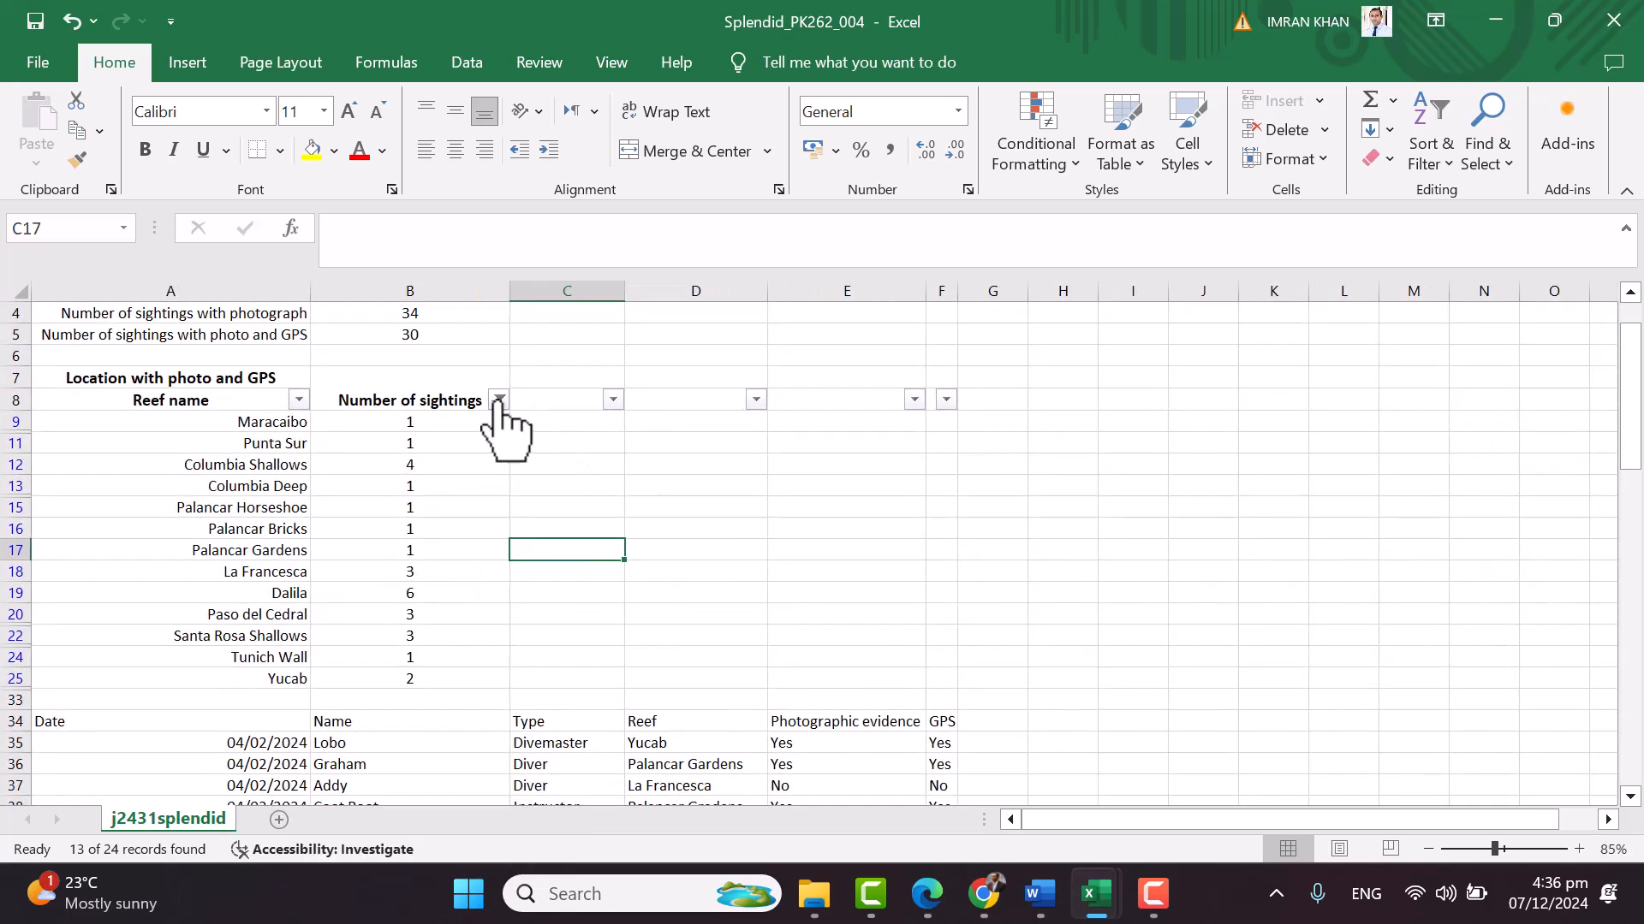
{"action": "left_click", "coordinate": [498, 400]}
{"action": "left_click", "coordinate": [498, 400]}
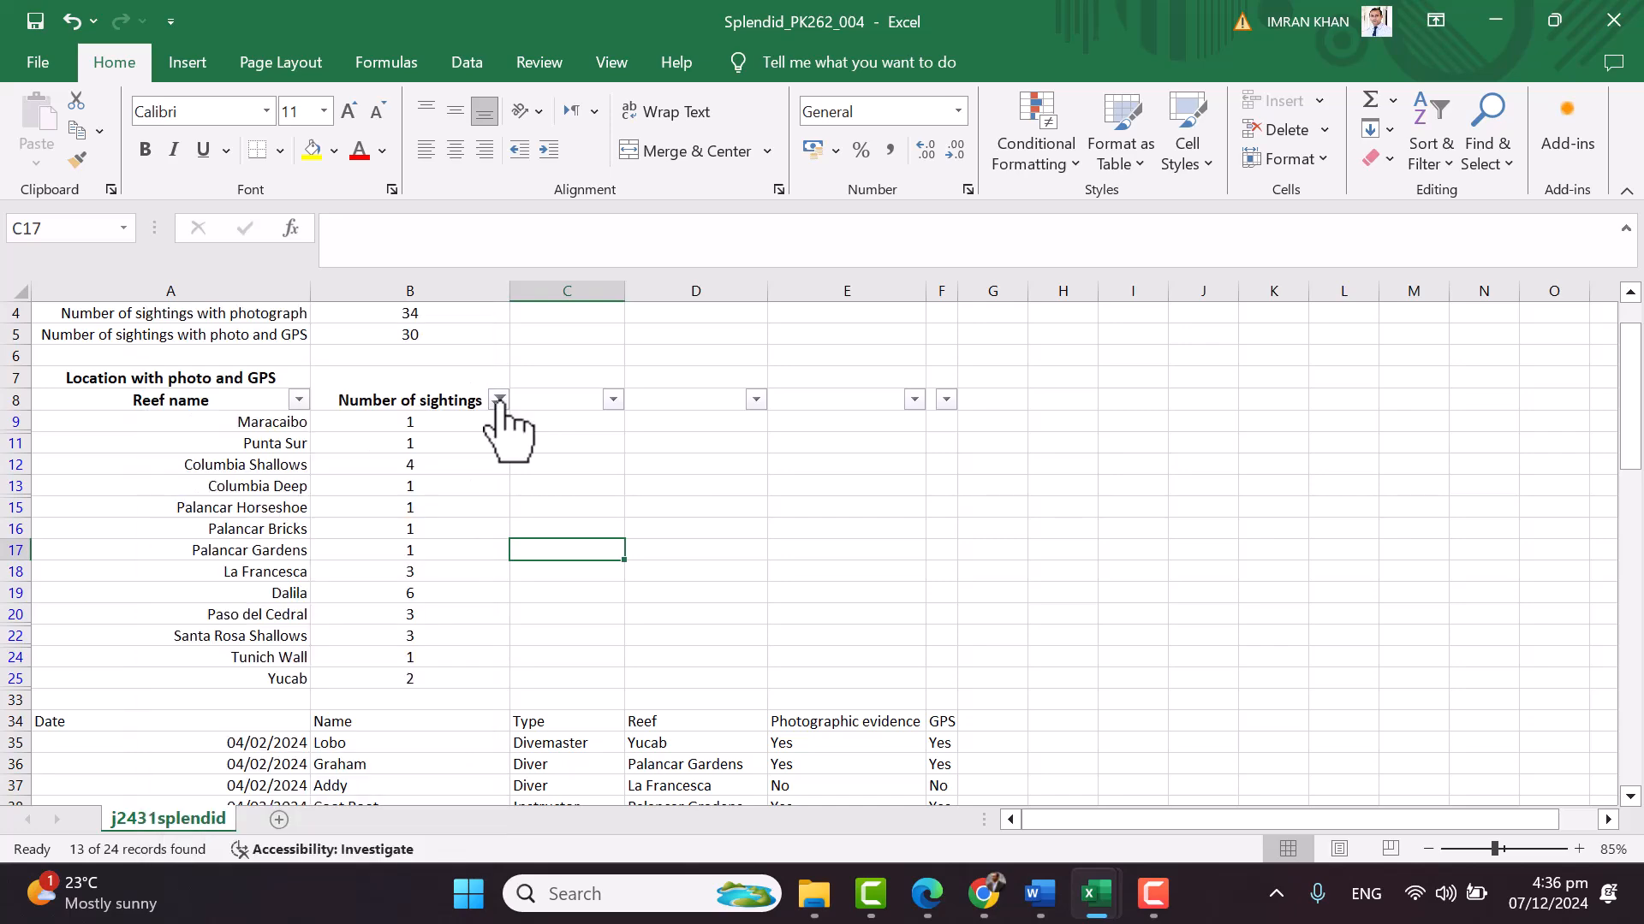
{"action": "scroll", "coordinate": [529, 438], "scroll_direction": "up", "scroll_amount": 1, "text": "ctrl"}
{"action": "left_click", "coordinate": [586, 373]}
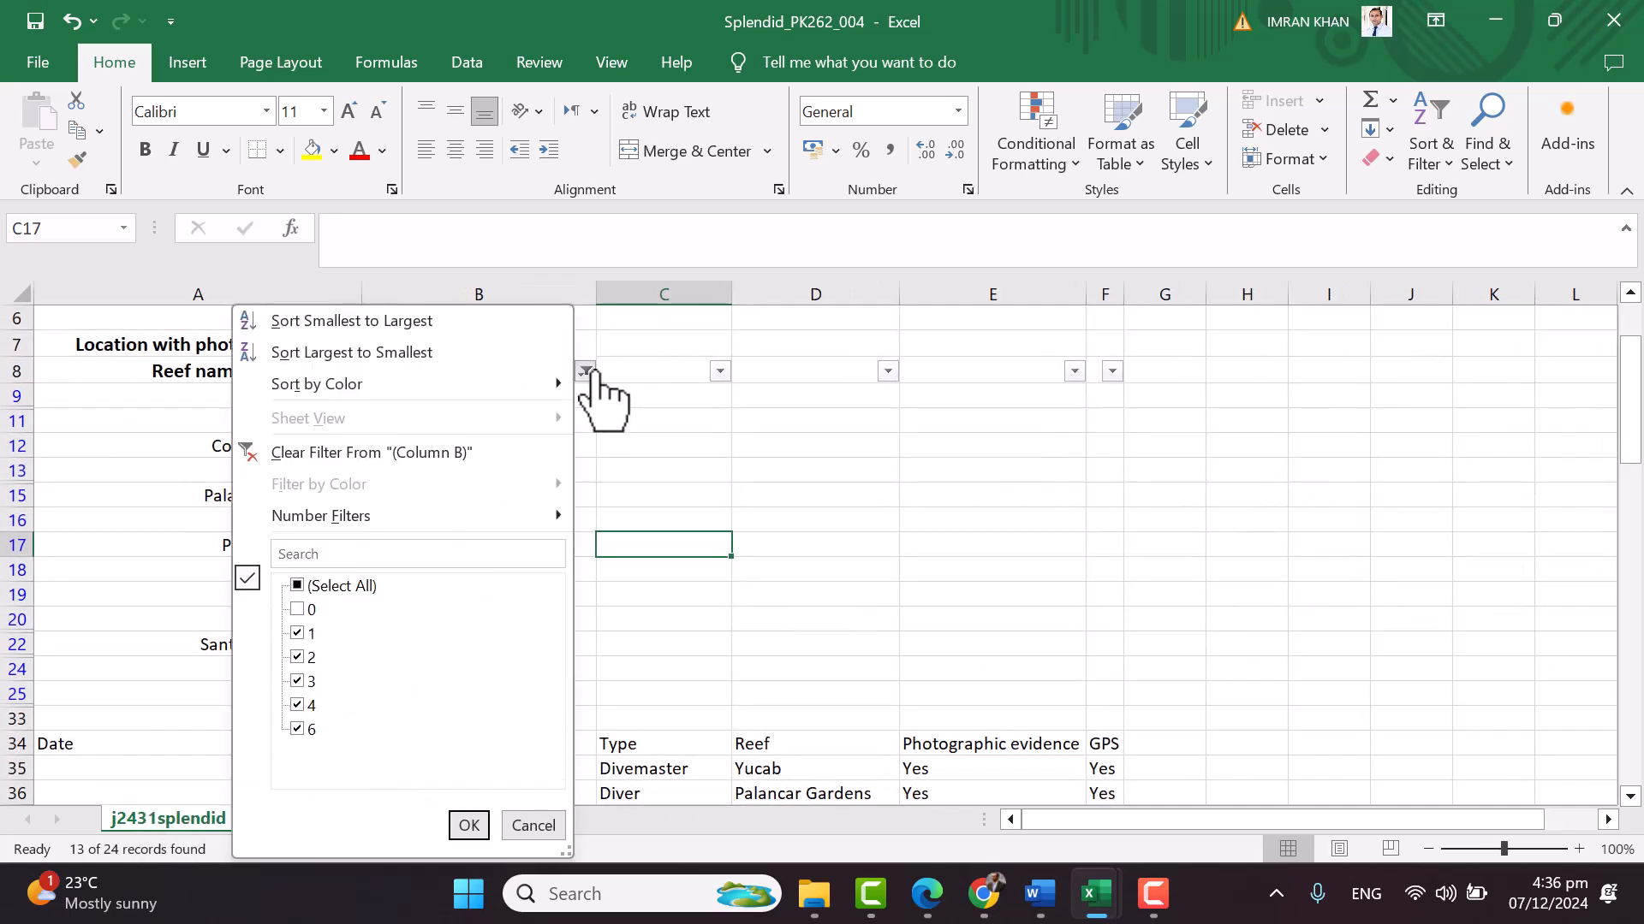
Apply a custom Number of sightings filter: does not equal 0
{"action": "mouse_move", "coordinate": [420, 514]}
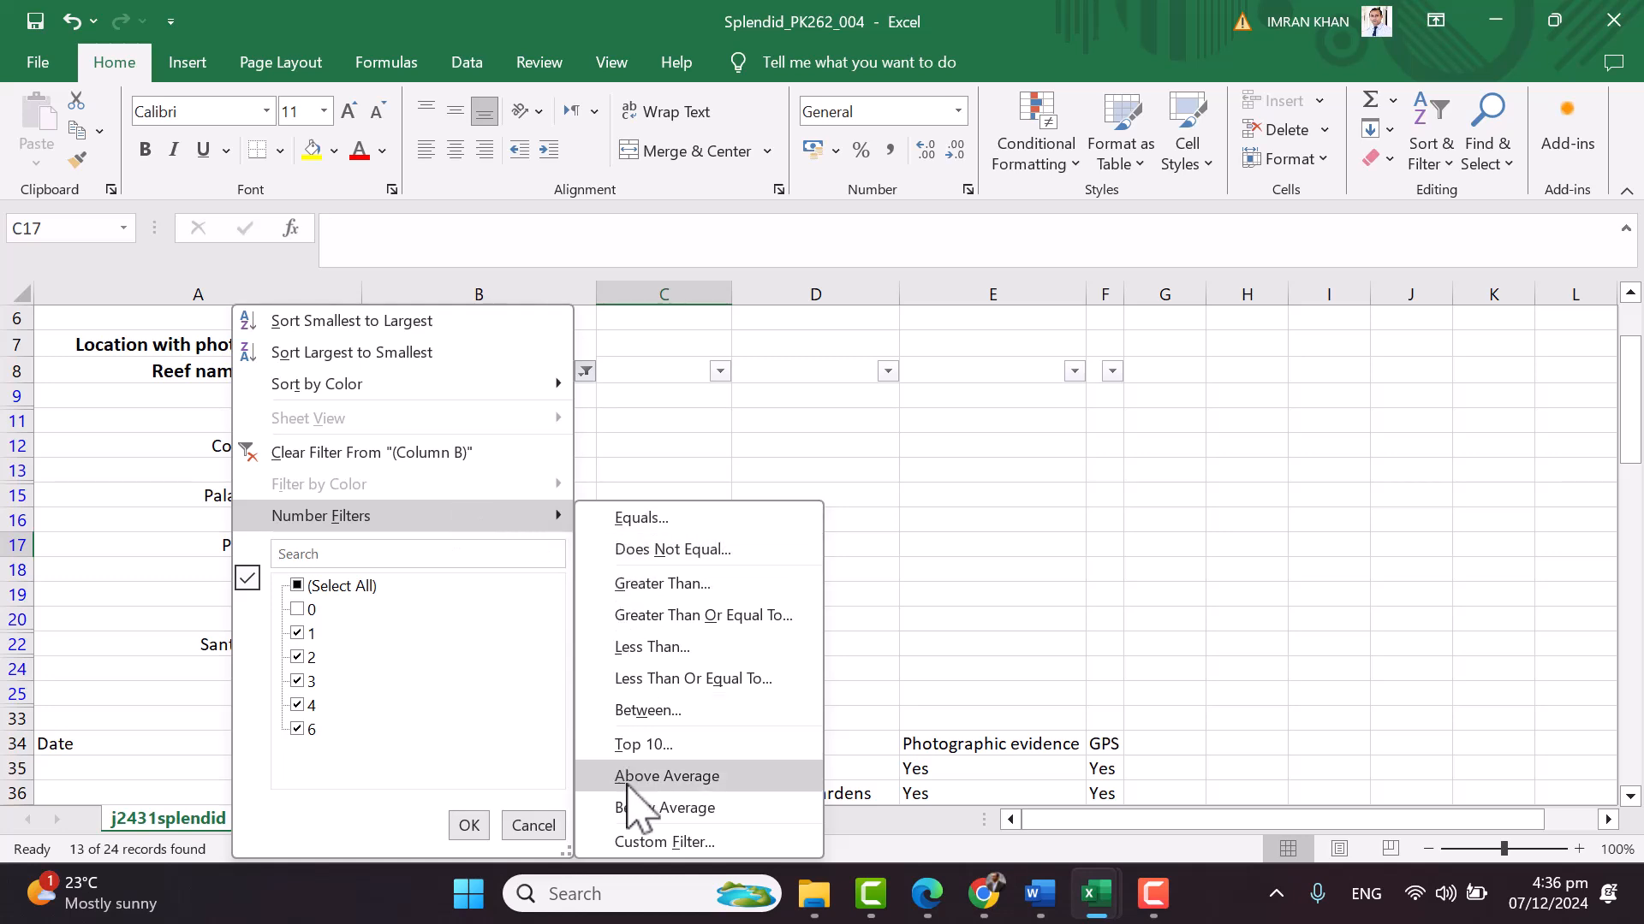
{"action": "left_click", "coordinate": [655, 841]}
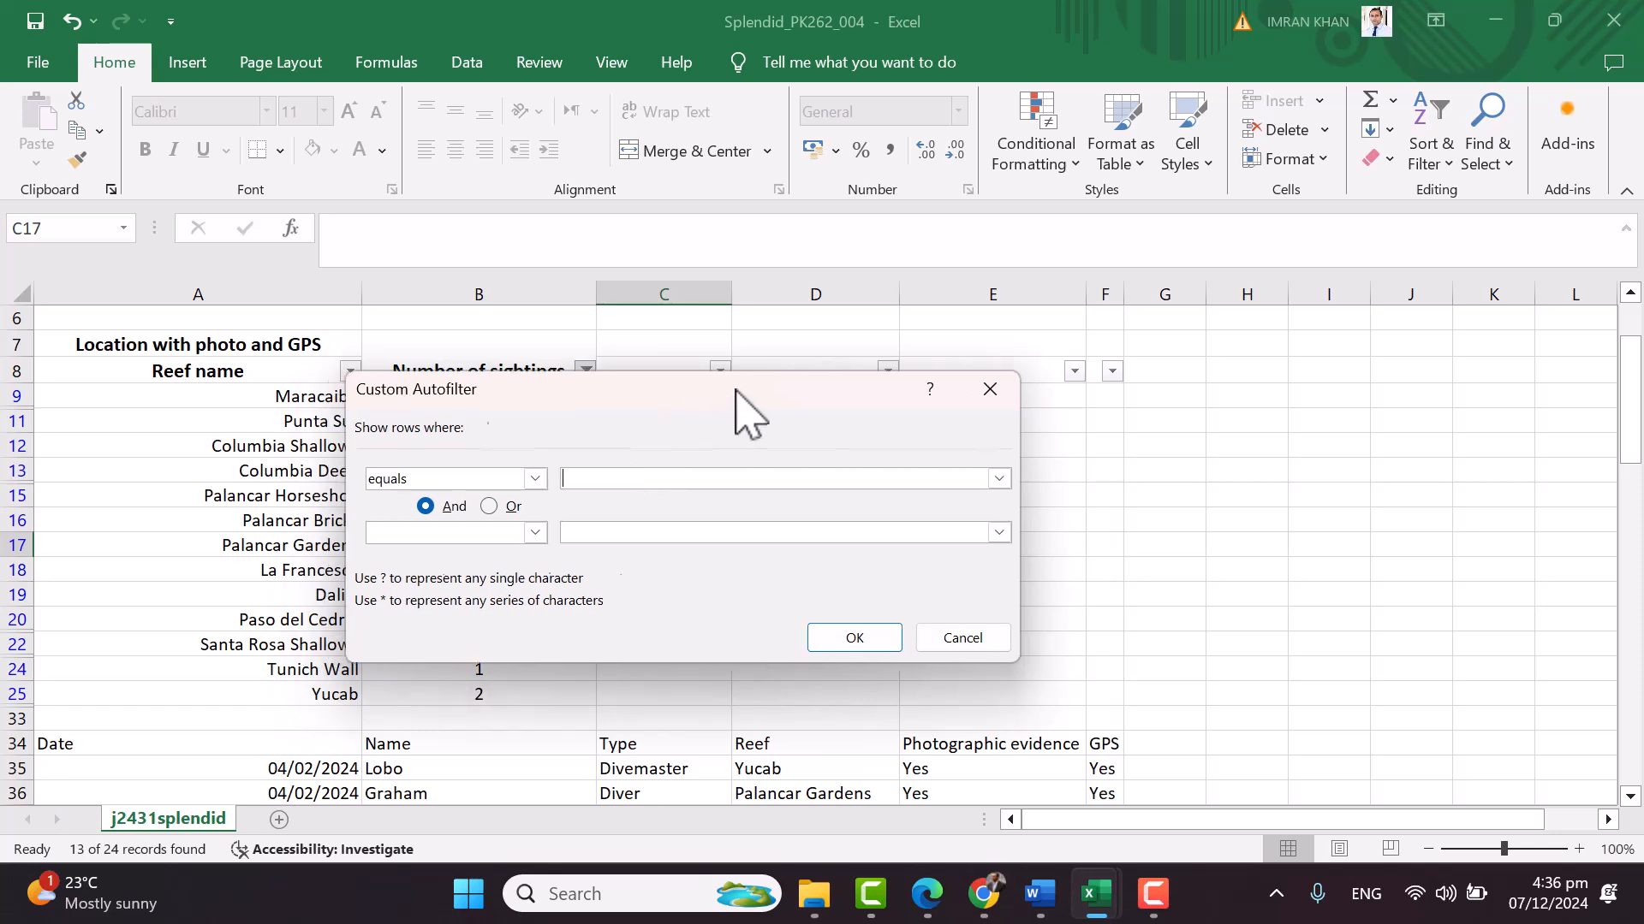
{"action": "left_click_drag", "start_coordinate": [700, 394], "coordinate": [1178, 362]}
{"action": "left_click", "coordinate": [1003, 450]}
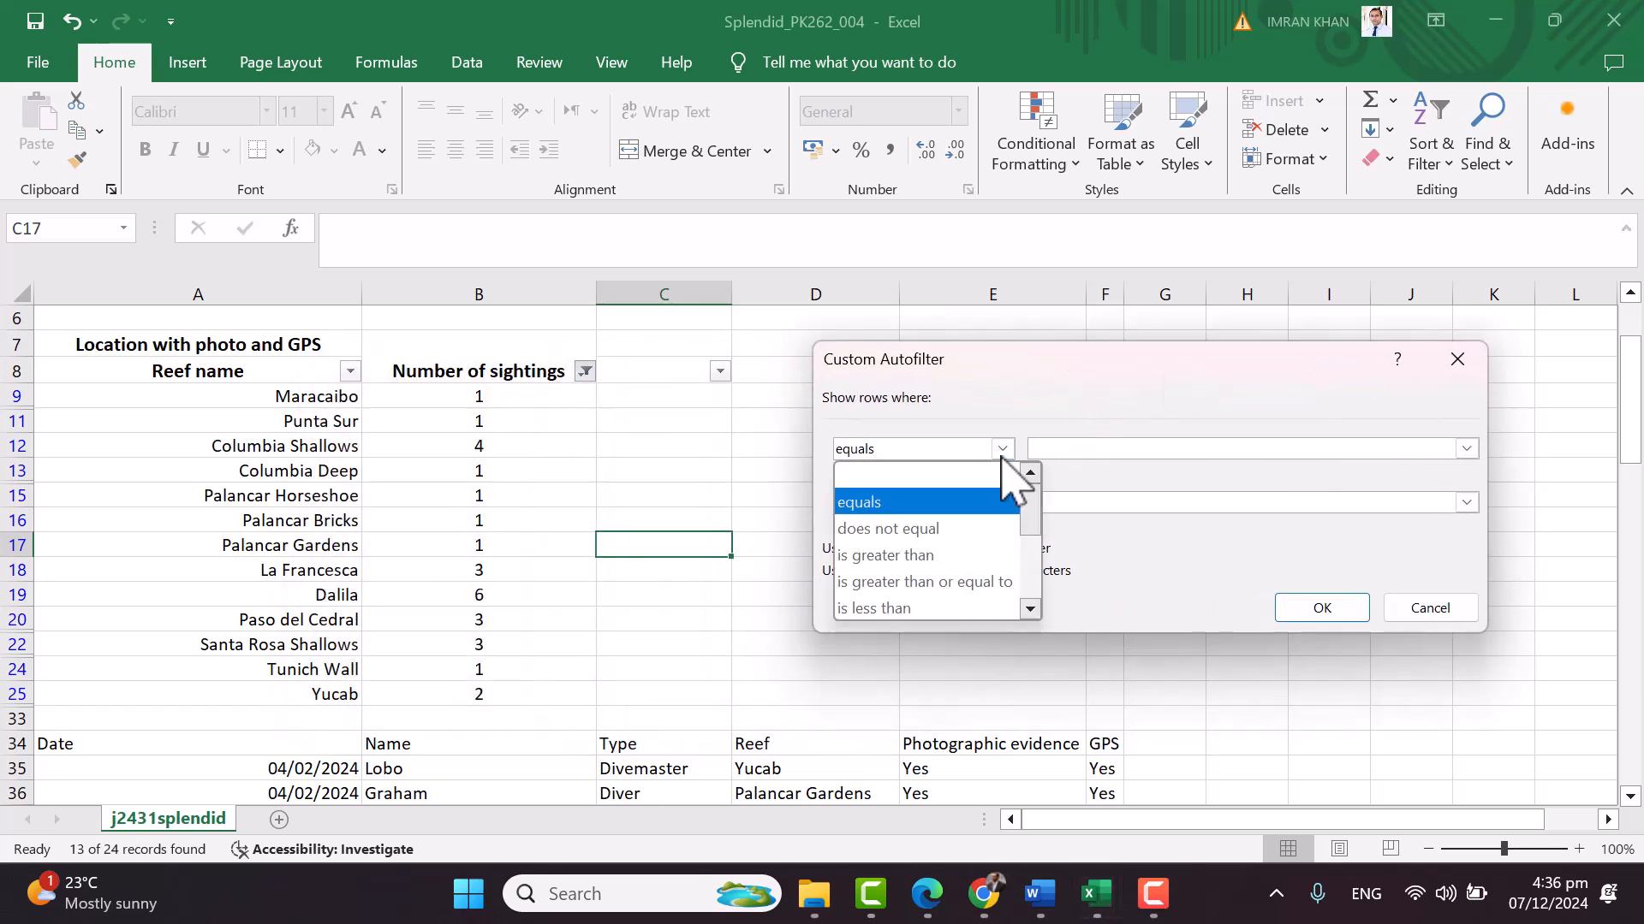
{"action": "left_click", "coordinate": [976, 540]}
{"action": "left_click", "coordinate": [1094, 449]}
{"action": "type", "text": "0"}
{"action": "left_click", "coordinate": [1342, 613]}
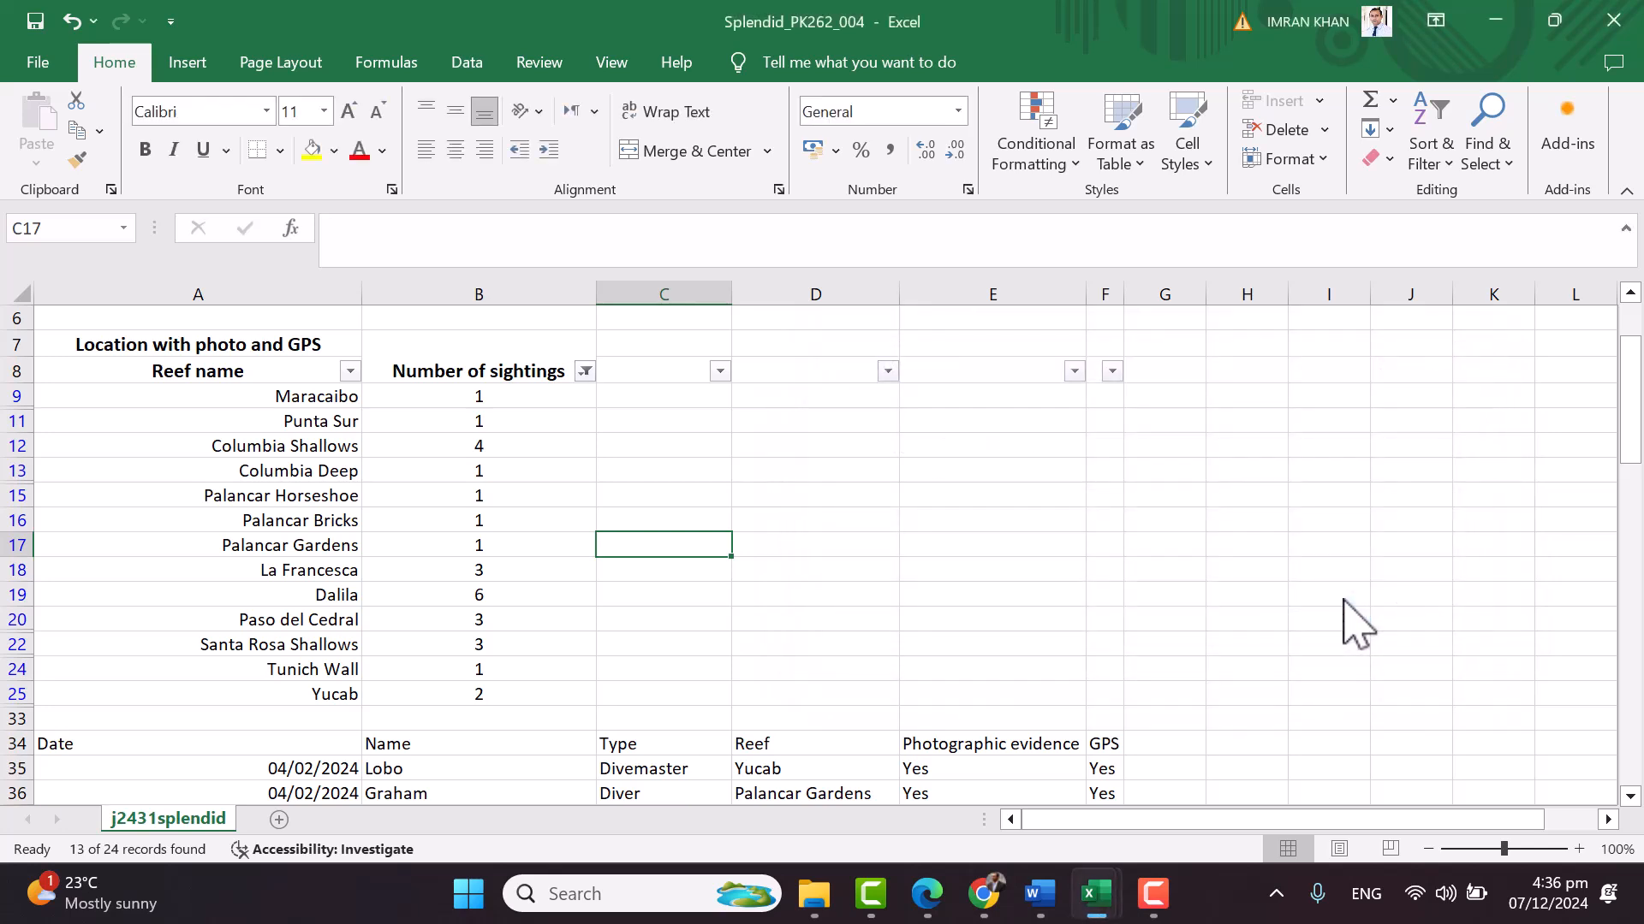
Reopen Number Filters > Does Not Equal to display the 'does not equal 0' condition
{"action": "left_click", "coordinate": [586, 371]}
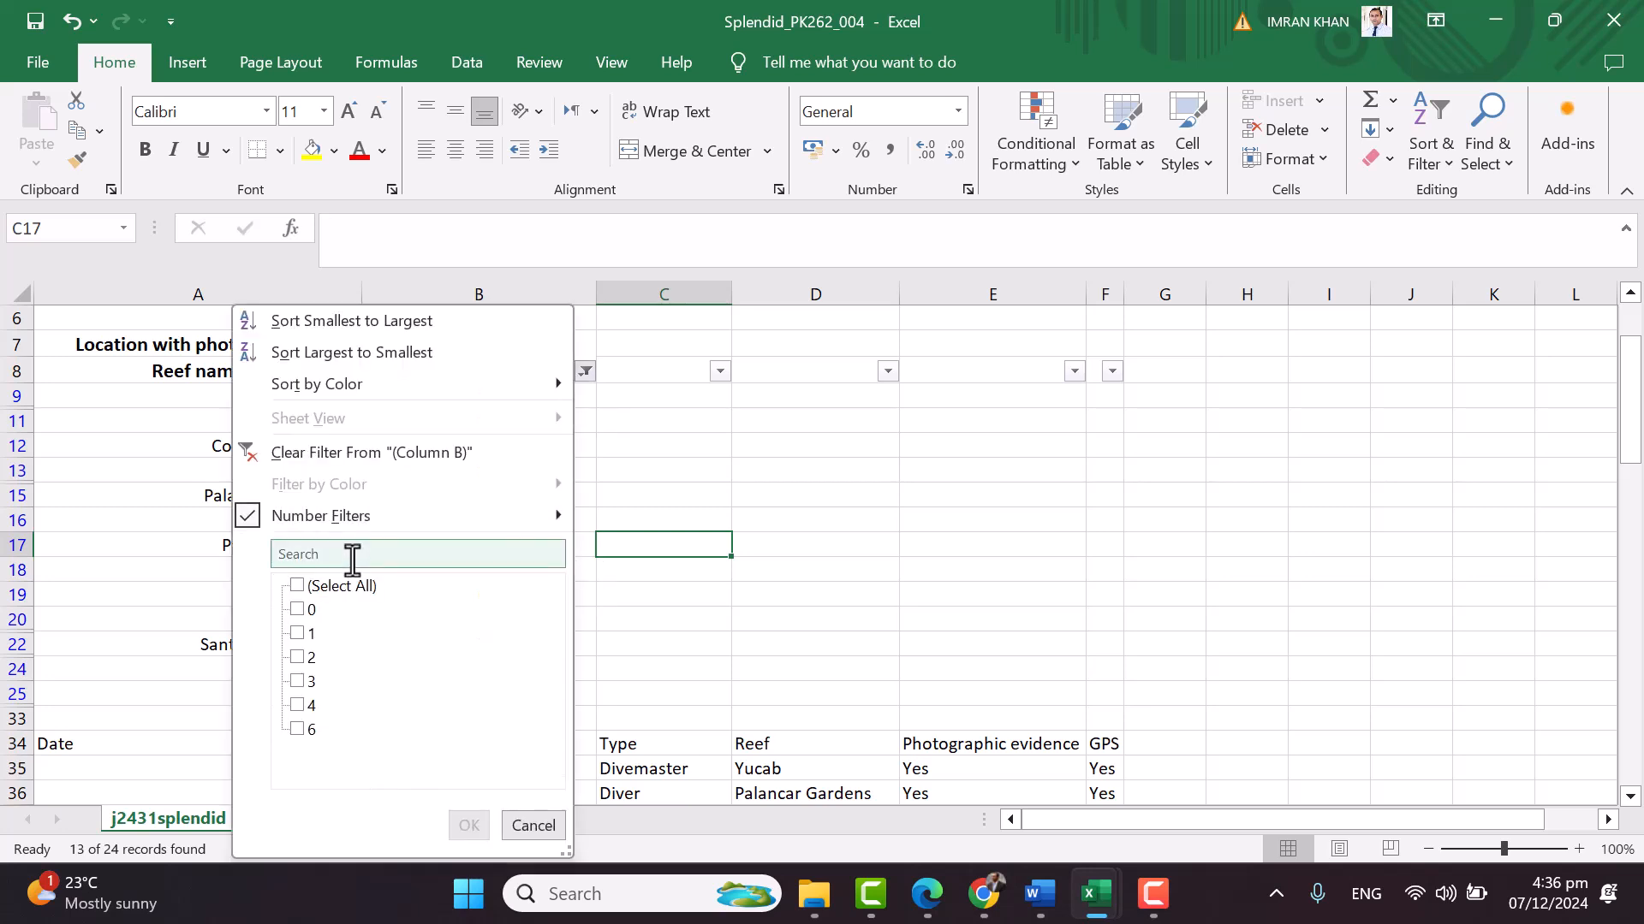
{"action": "left_click", "coordinate": [557, 518]}
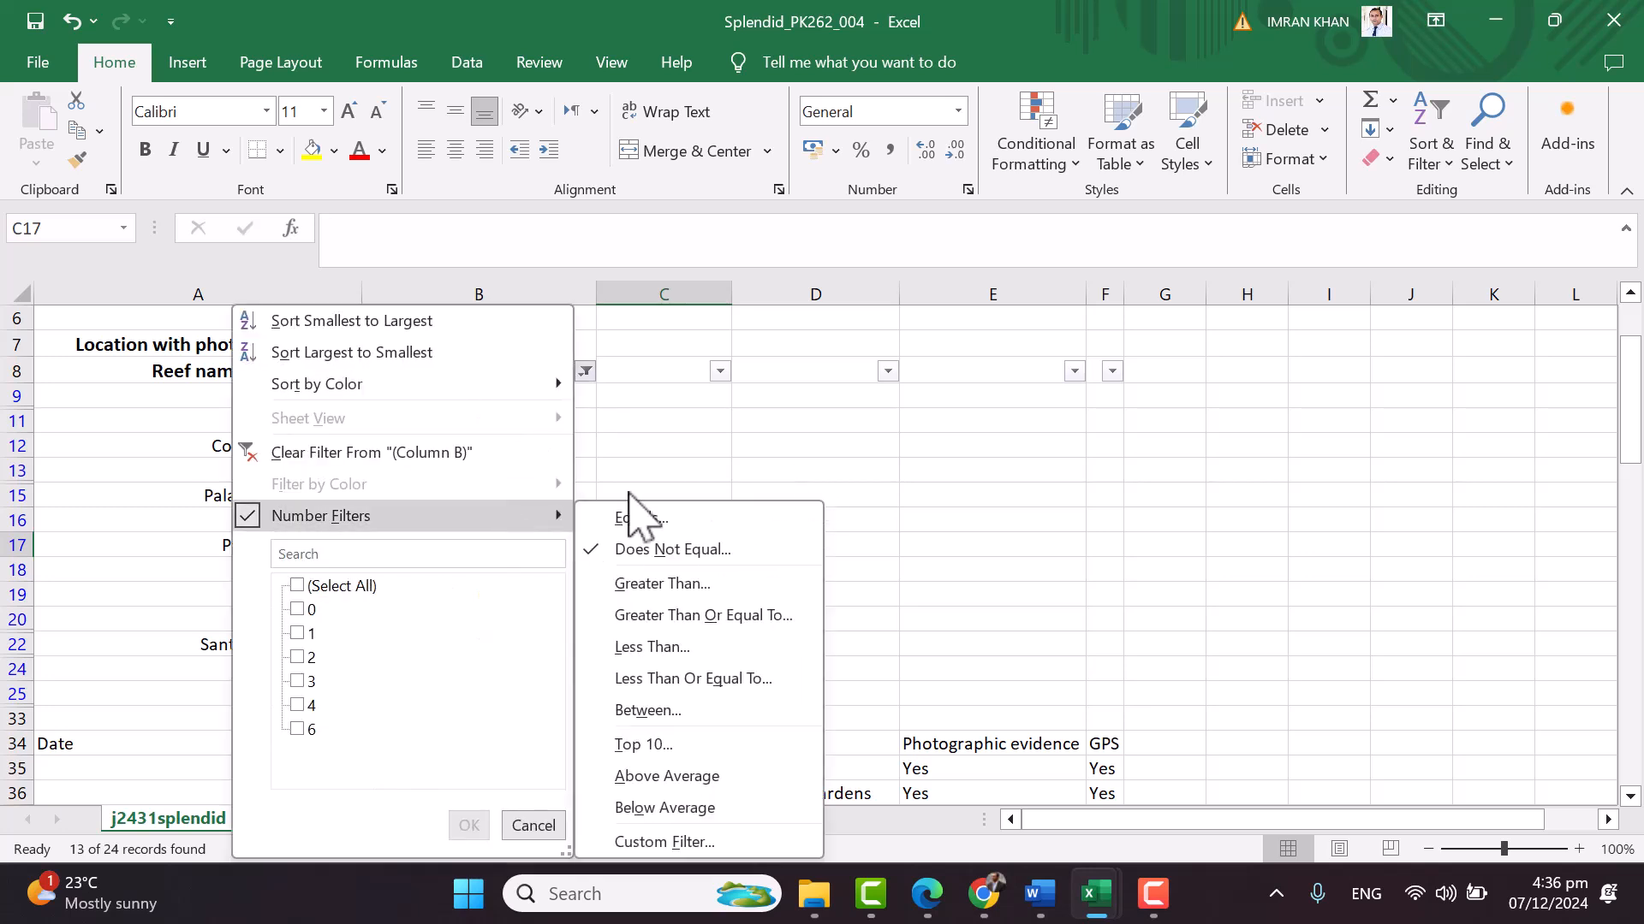
{"action": "left_click", "coordinate": [731, 544]}
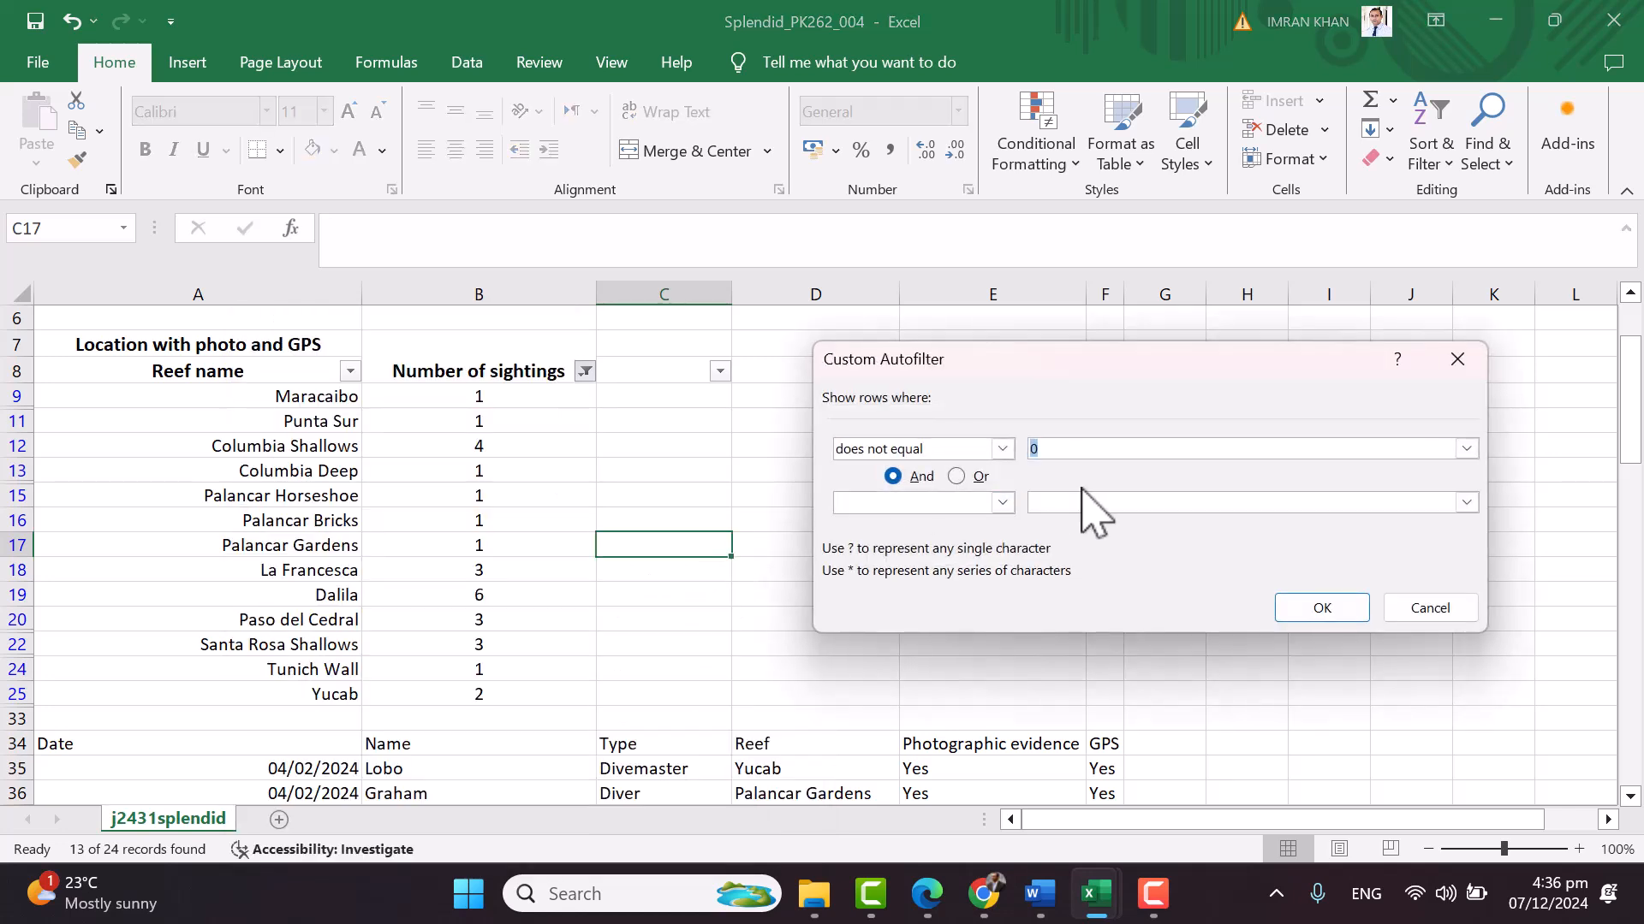
{"action": "left_click_drag", "start_coordinate": [1033, 366], "coordinate": [851, 383]}
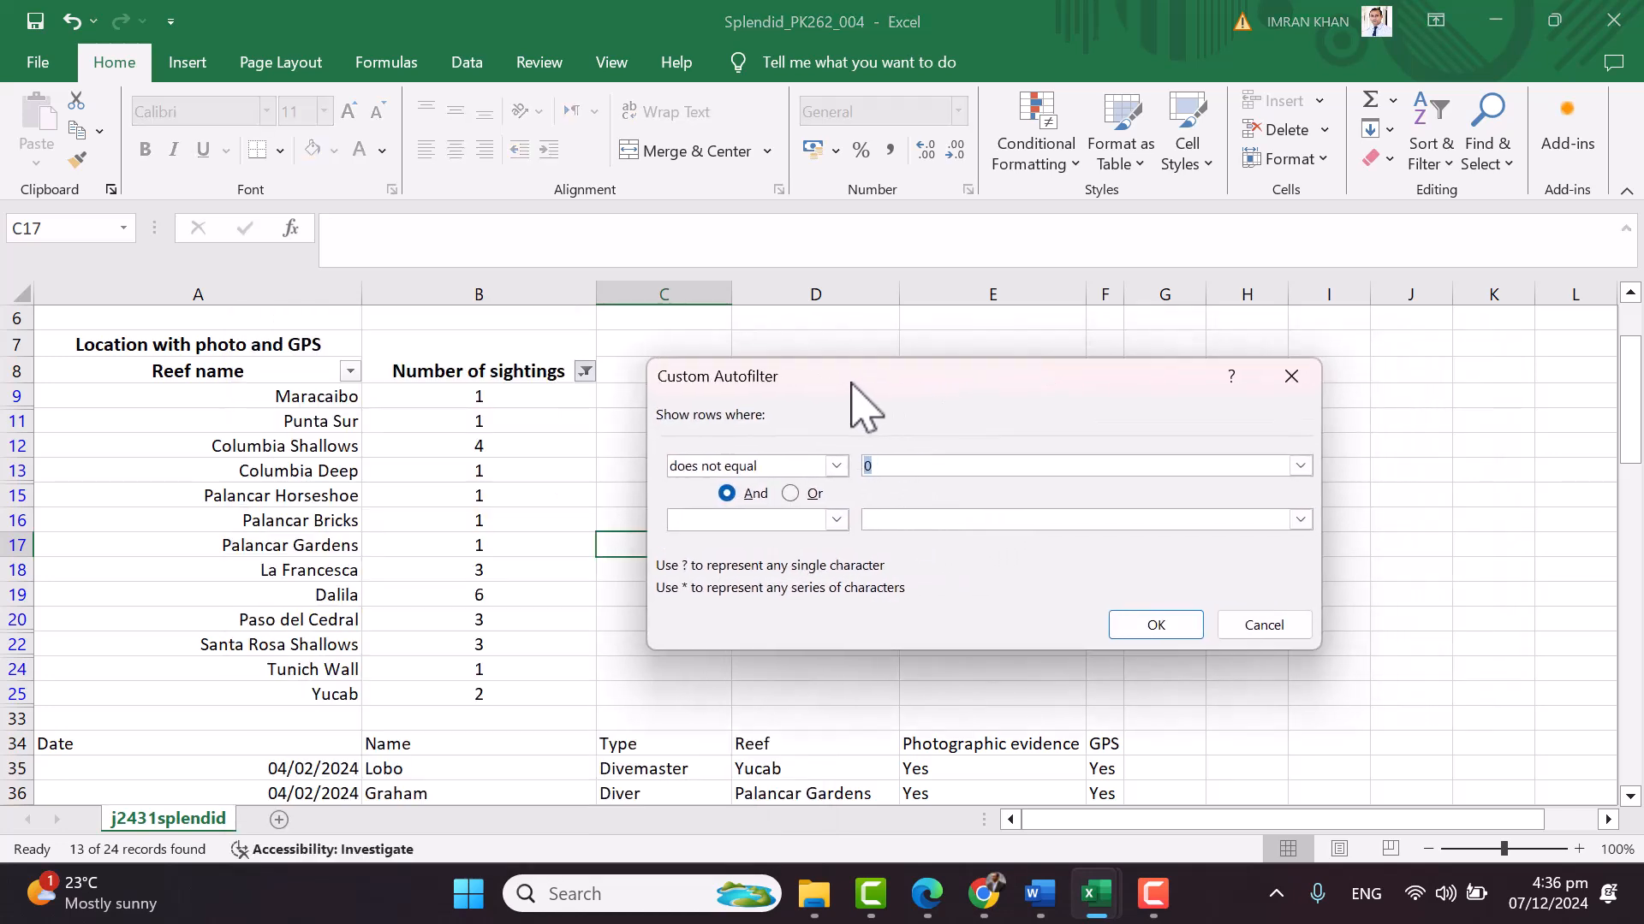
Snip the filtered table with its condition box and paste it under 'Step No 9' in Word
{"action": "key", "text": "super+shift+s"}
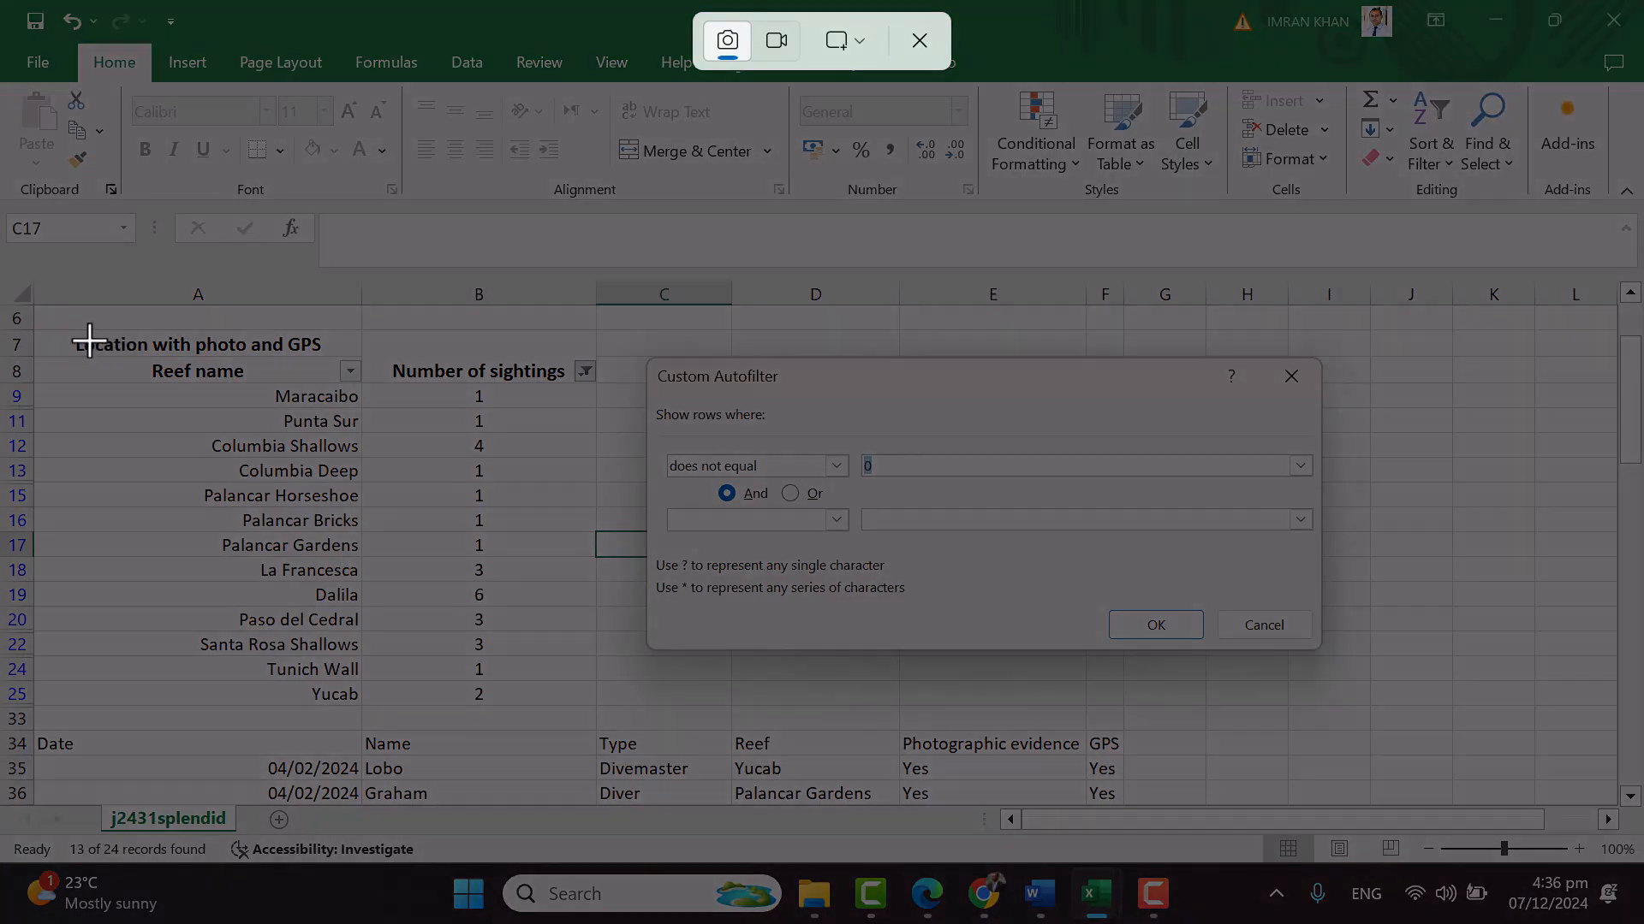
{"action": "left_click_drag", "start_coordinate": [55, 322], "coordinate": [1349, 718]}
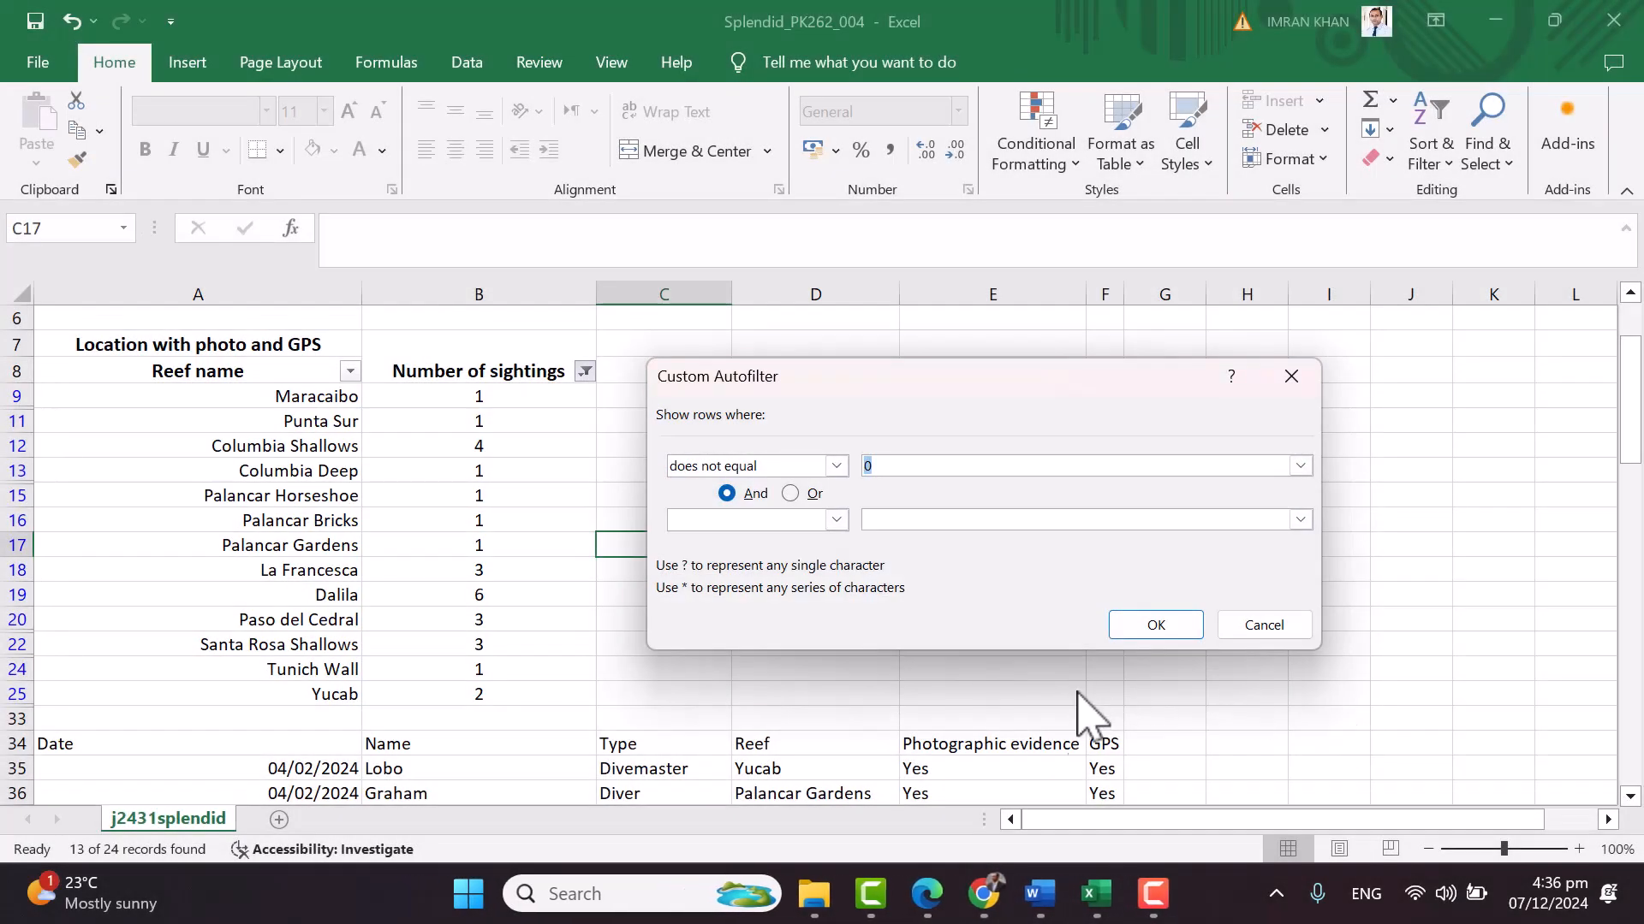
{"action": "left_click", "coordinate": [1041, 899]}
{"action": "type", "text": "Step No"}
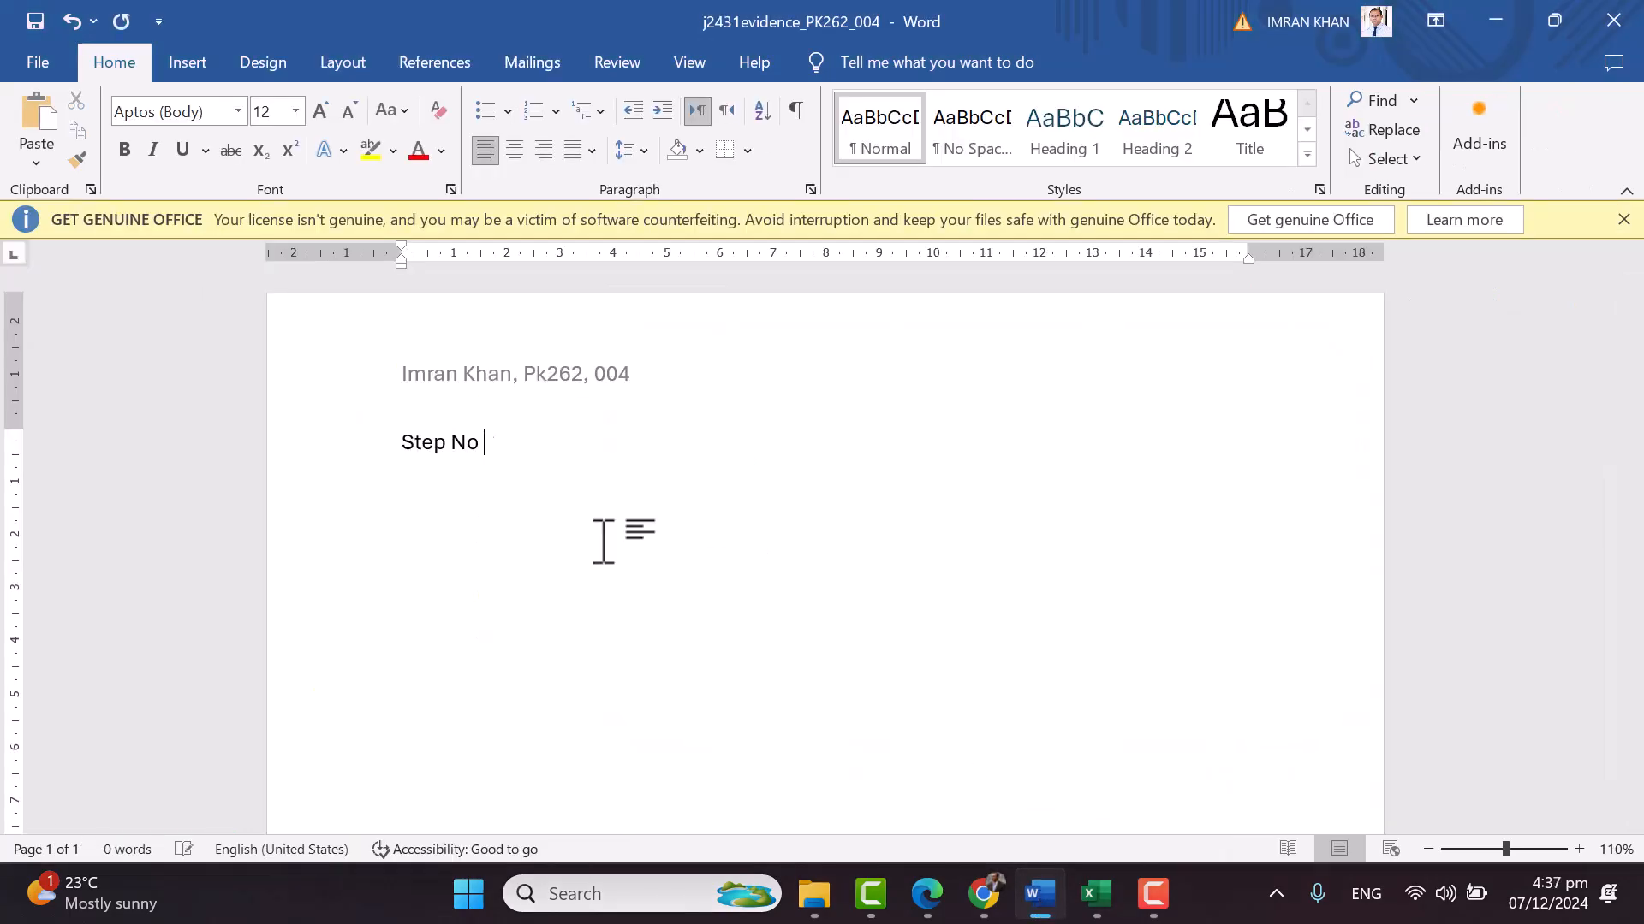
{"action": "key", "text": "ctrl+v"}
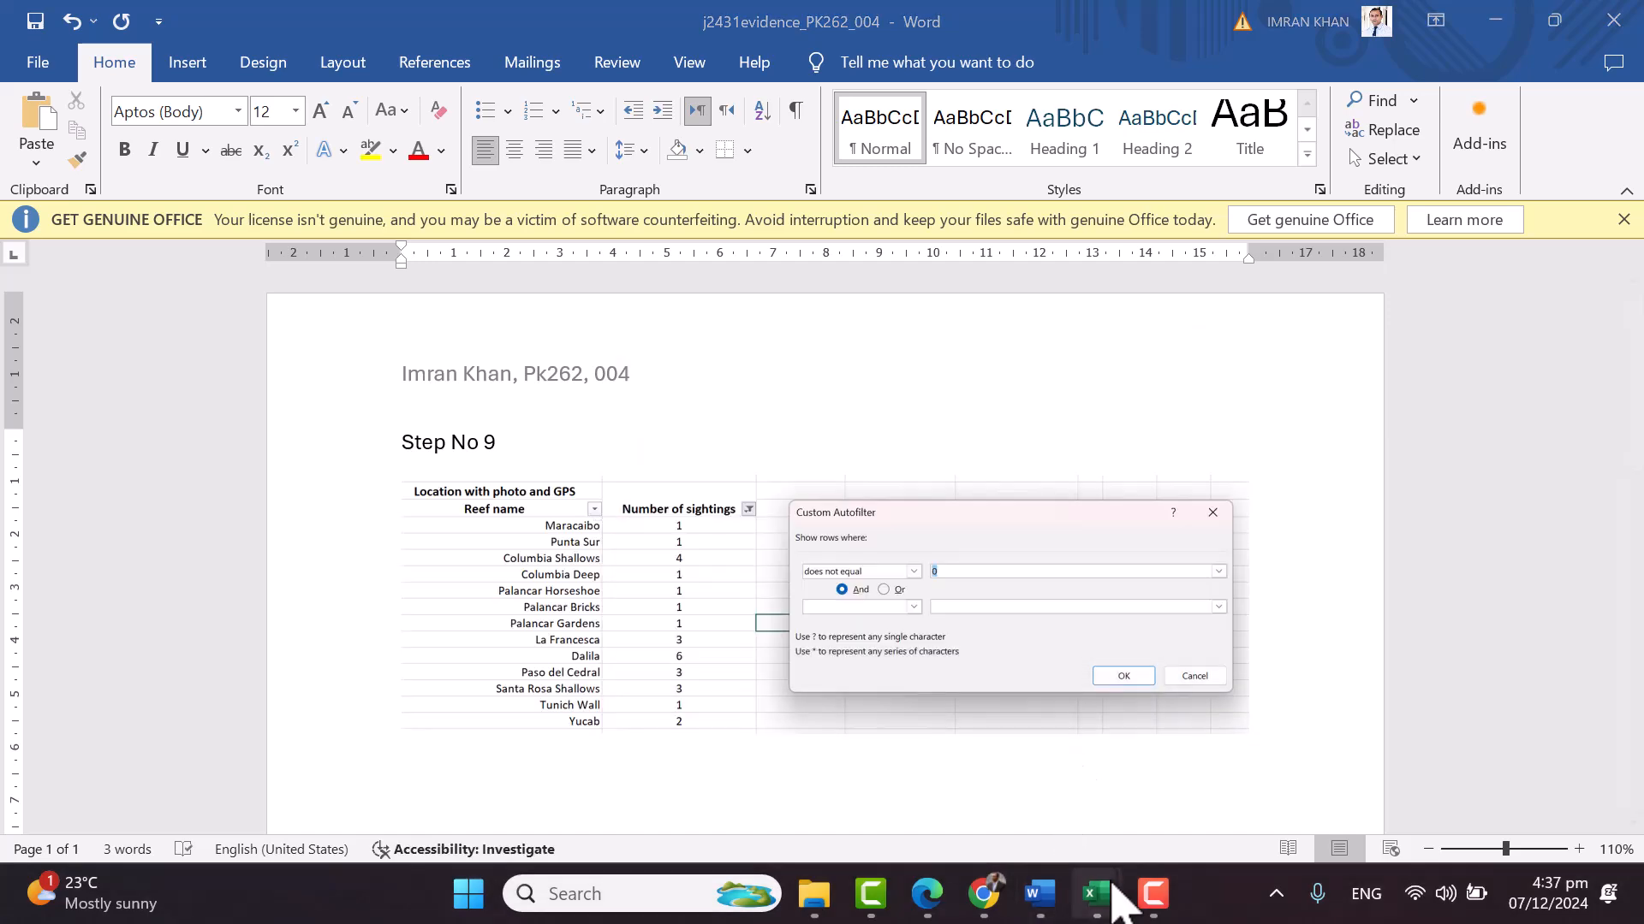
Cancel the custom filter box and show the sightings value list with 0 unticked
{"action": "mouse_move", "coordinate": [1113, 890]}
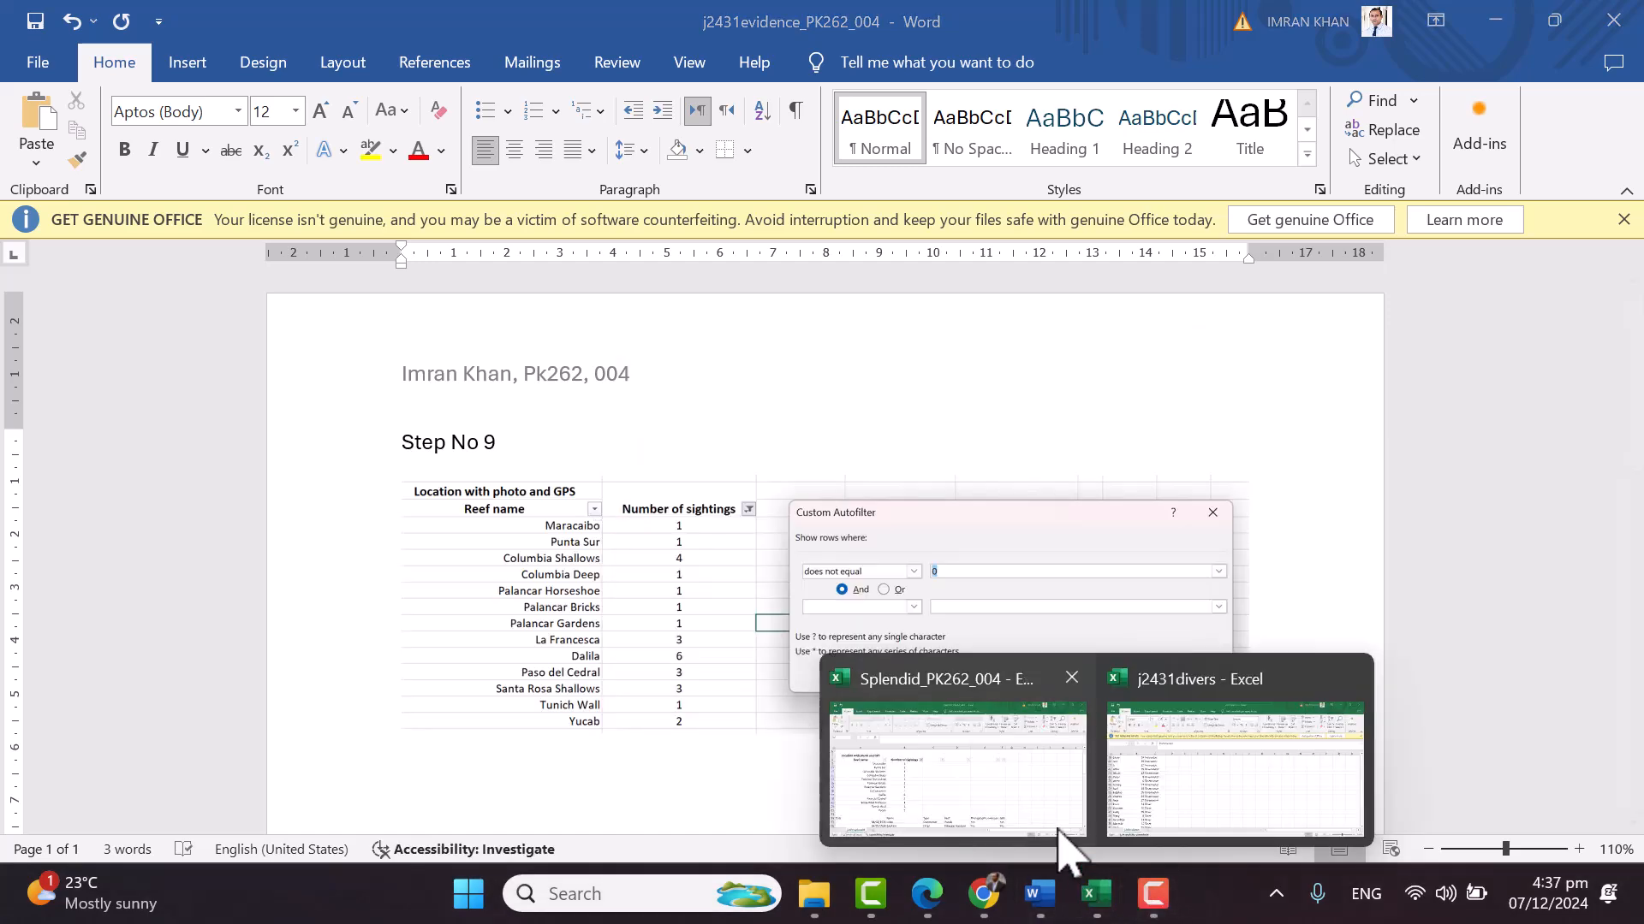
{"action": "left_click", "coordinate": [1070, 829]}
{"action": "left_click", "coordinate": [1264, 625]}
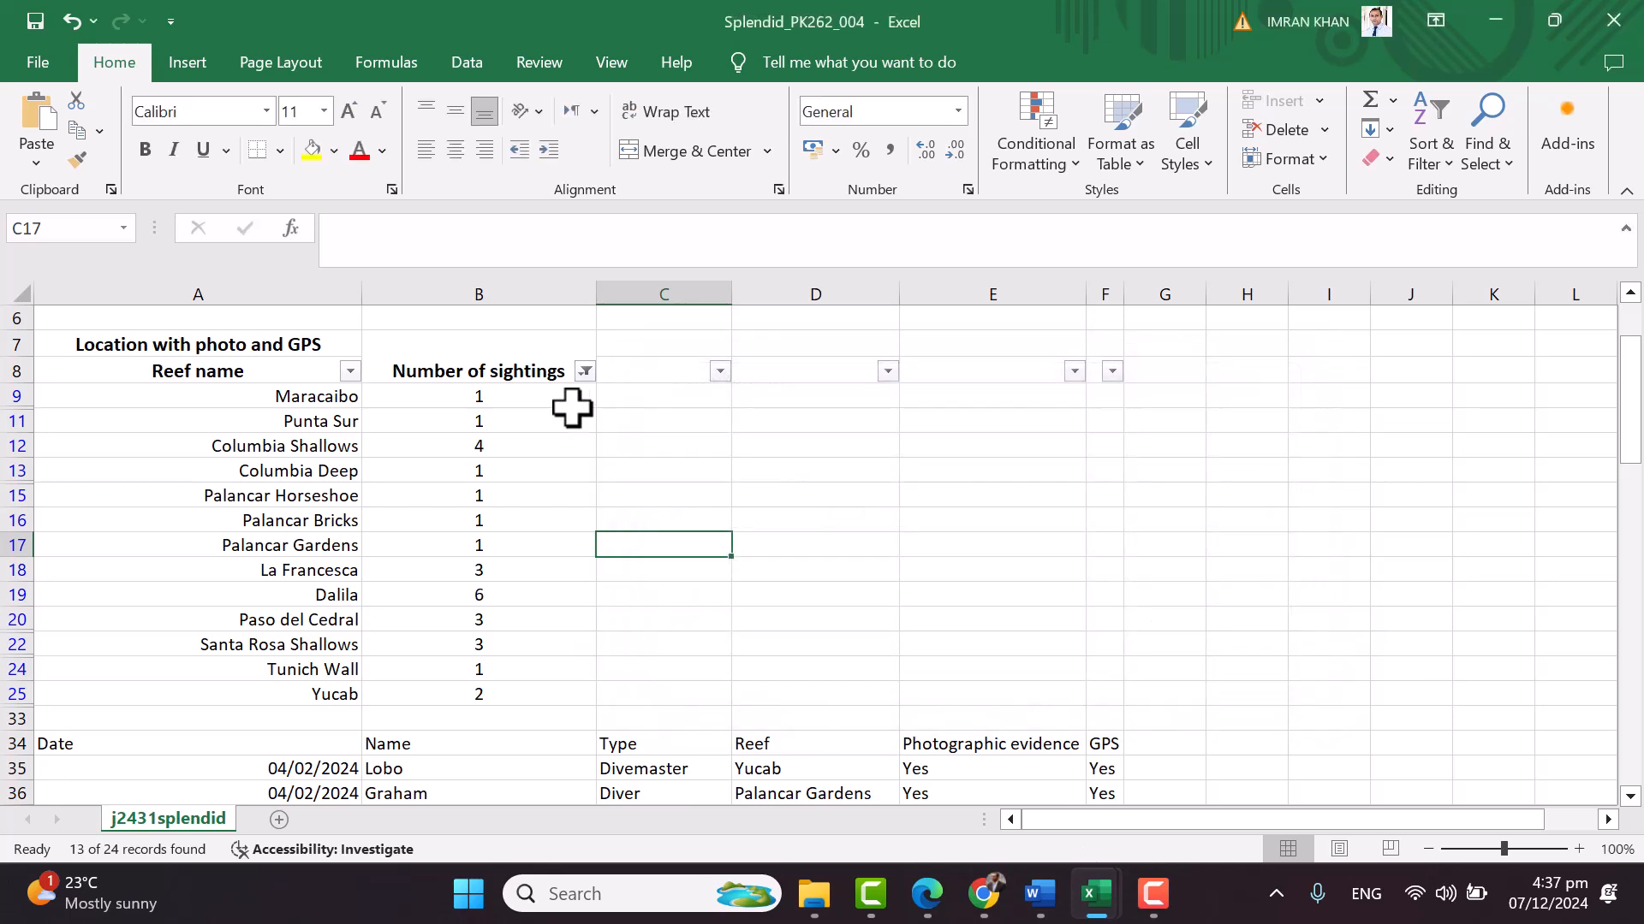
{"action": "left_click", "coordinate": [585, 372]}
{"action": "left_click", "coordinate": [297, 586]}
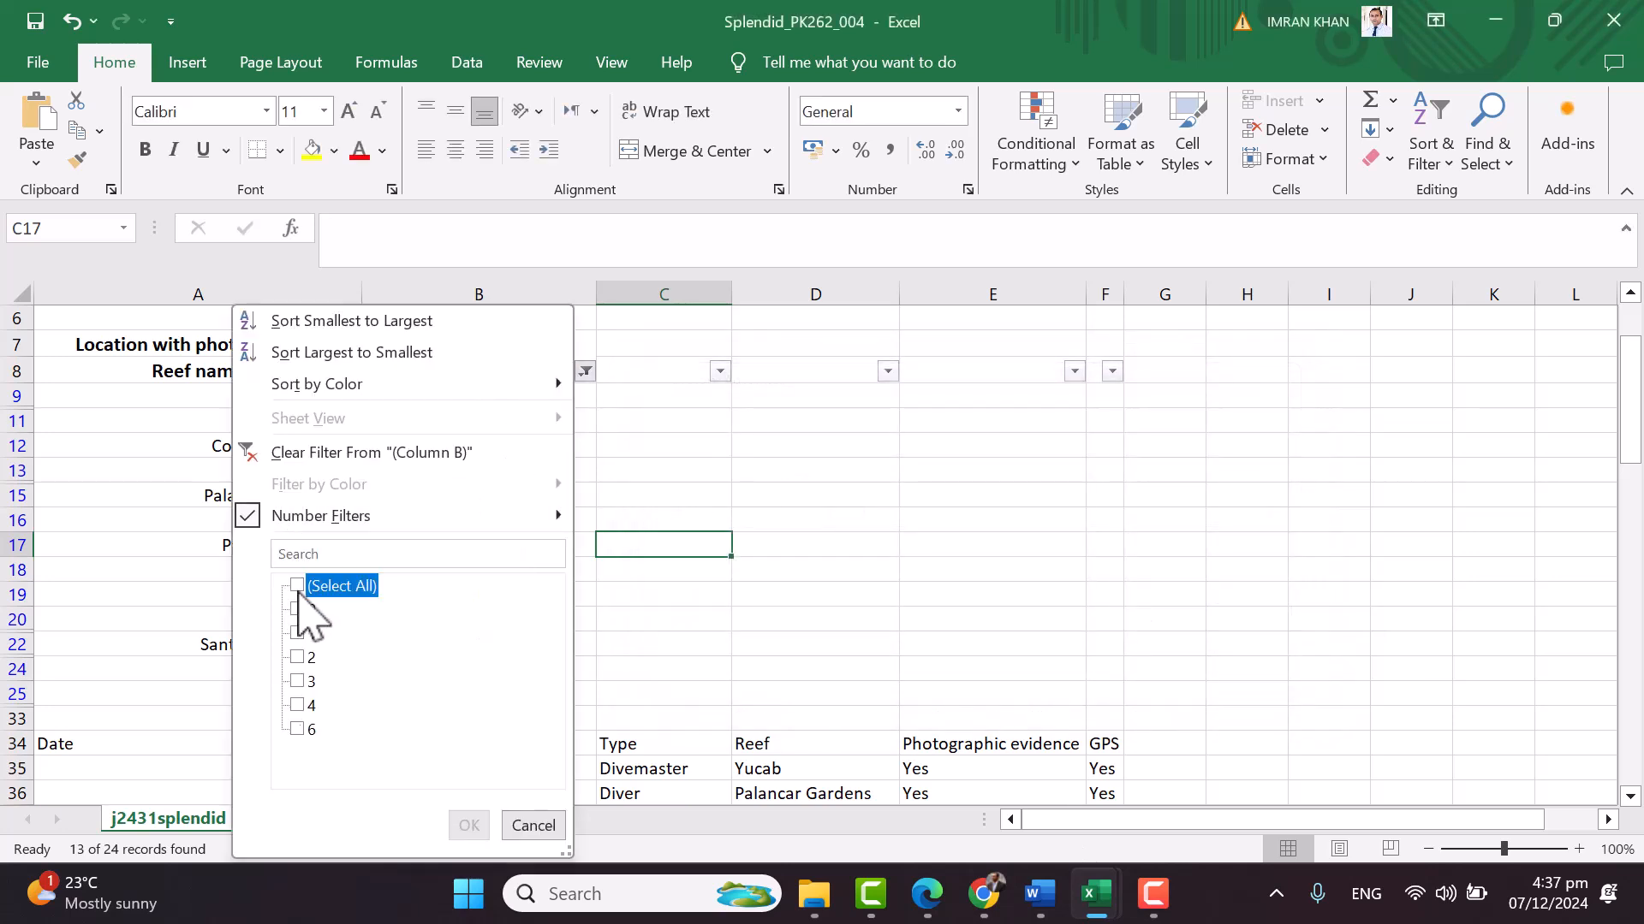
{"action": "left_click", "coordinate": [296, 611]}
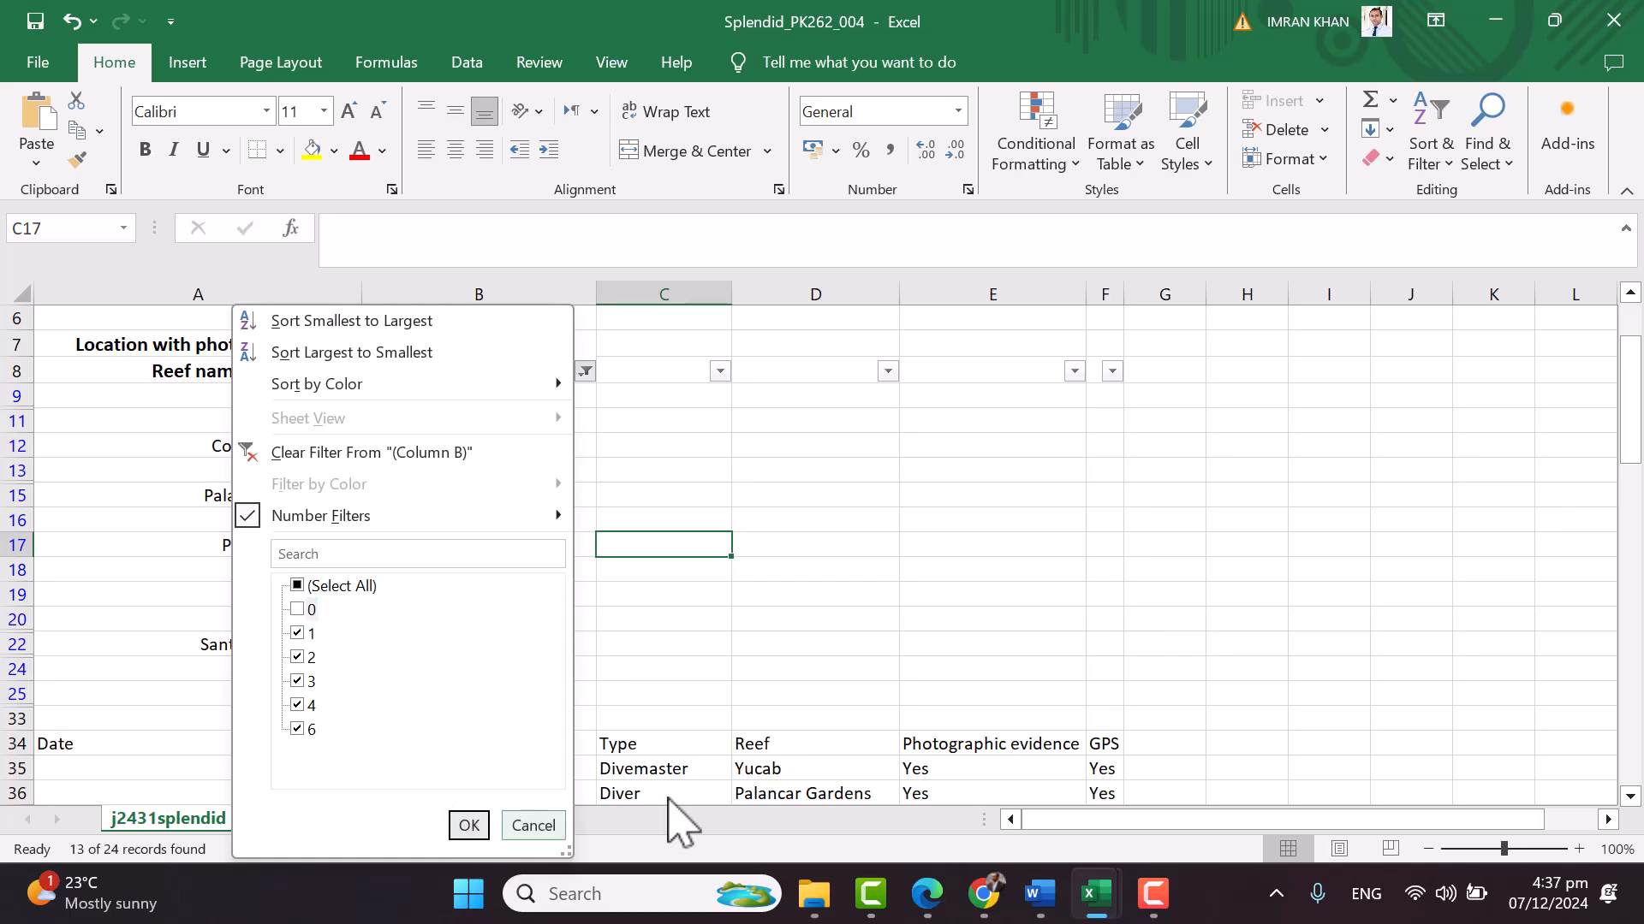
Snip the filter value list and paste it into Word, replacing the earlier screenshot
{"action": "key", "text": "super+shift+s"}
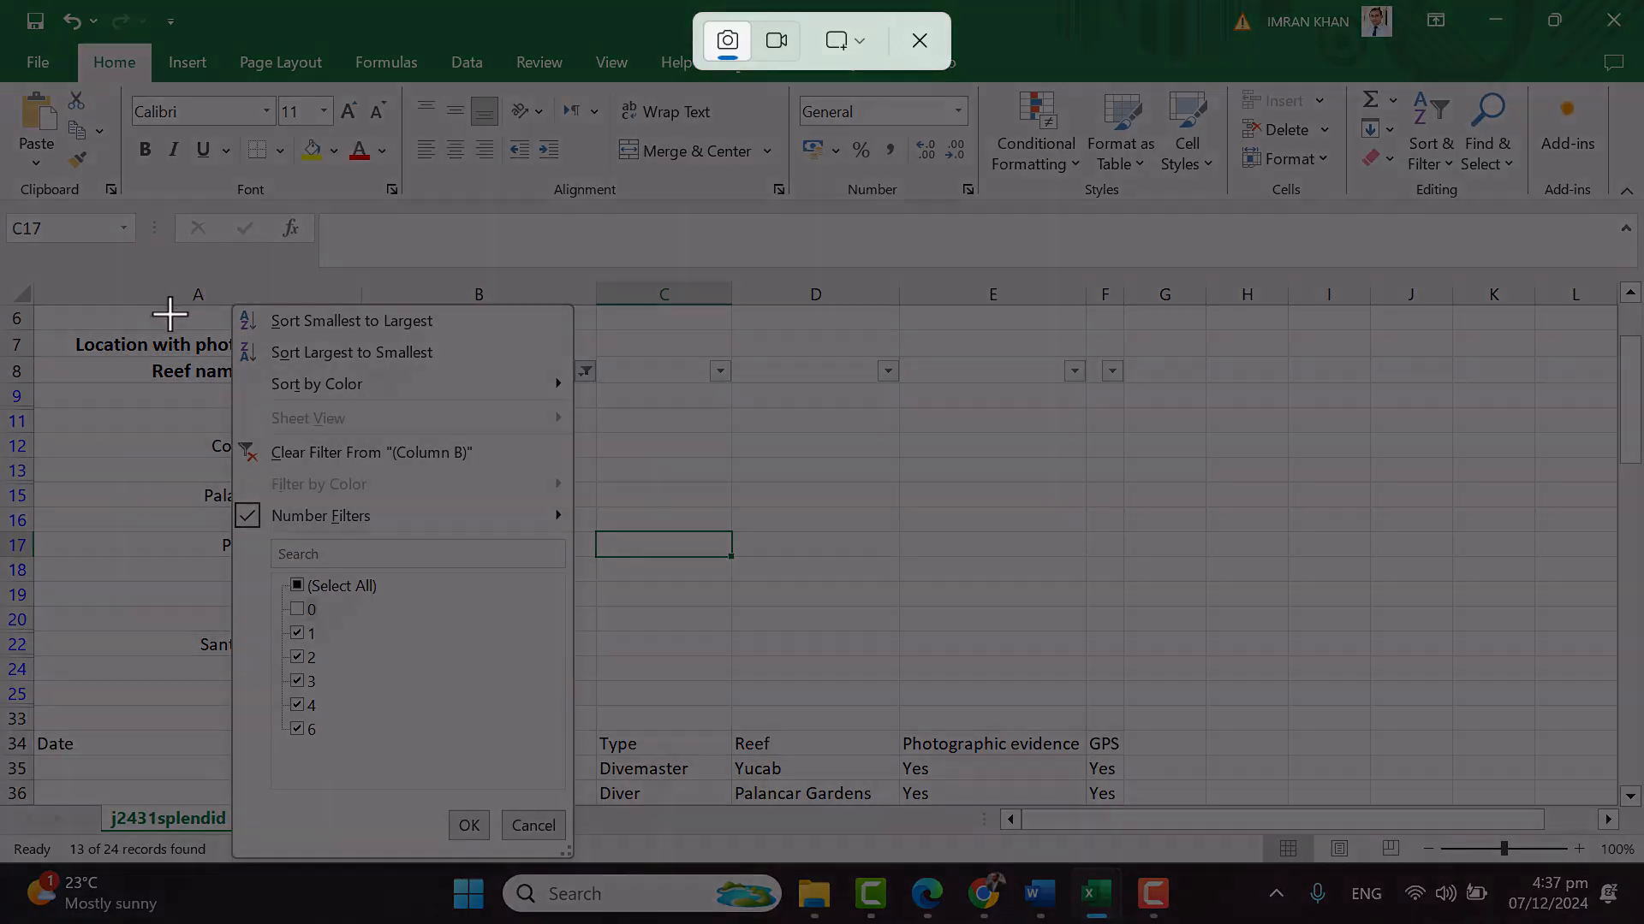
{"action": "left_click_drag", "start_coordinate": [52, 312], "coordinate": [104, 355]}
{"action": "left_click_drag", "start_coordinate": [306, 446], "coordinate": [605, 844]}
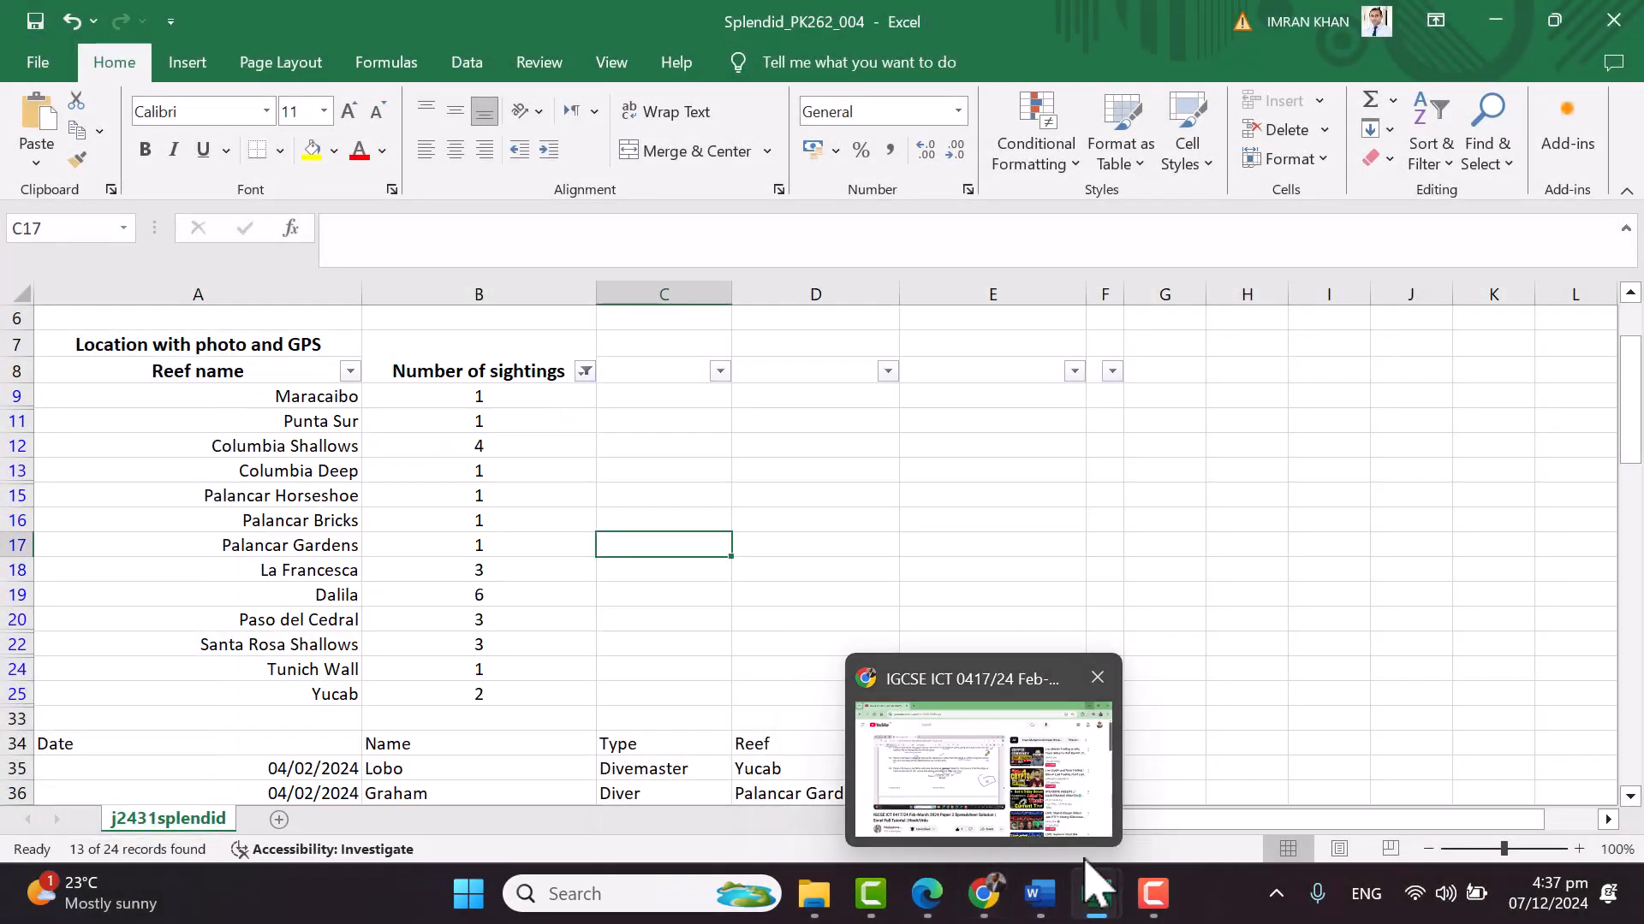
{"action": "mouse_move", "coordinate": [1106, 895]}
{"action": "left_click", "coordinate": [1039, 894]}
{"action": "left_click", "coordinate": [1057, 606]}
{"action": "key", "text": "Delete"}
{"action": "key", "text": "ctrl+v"}
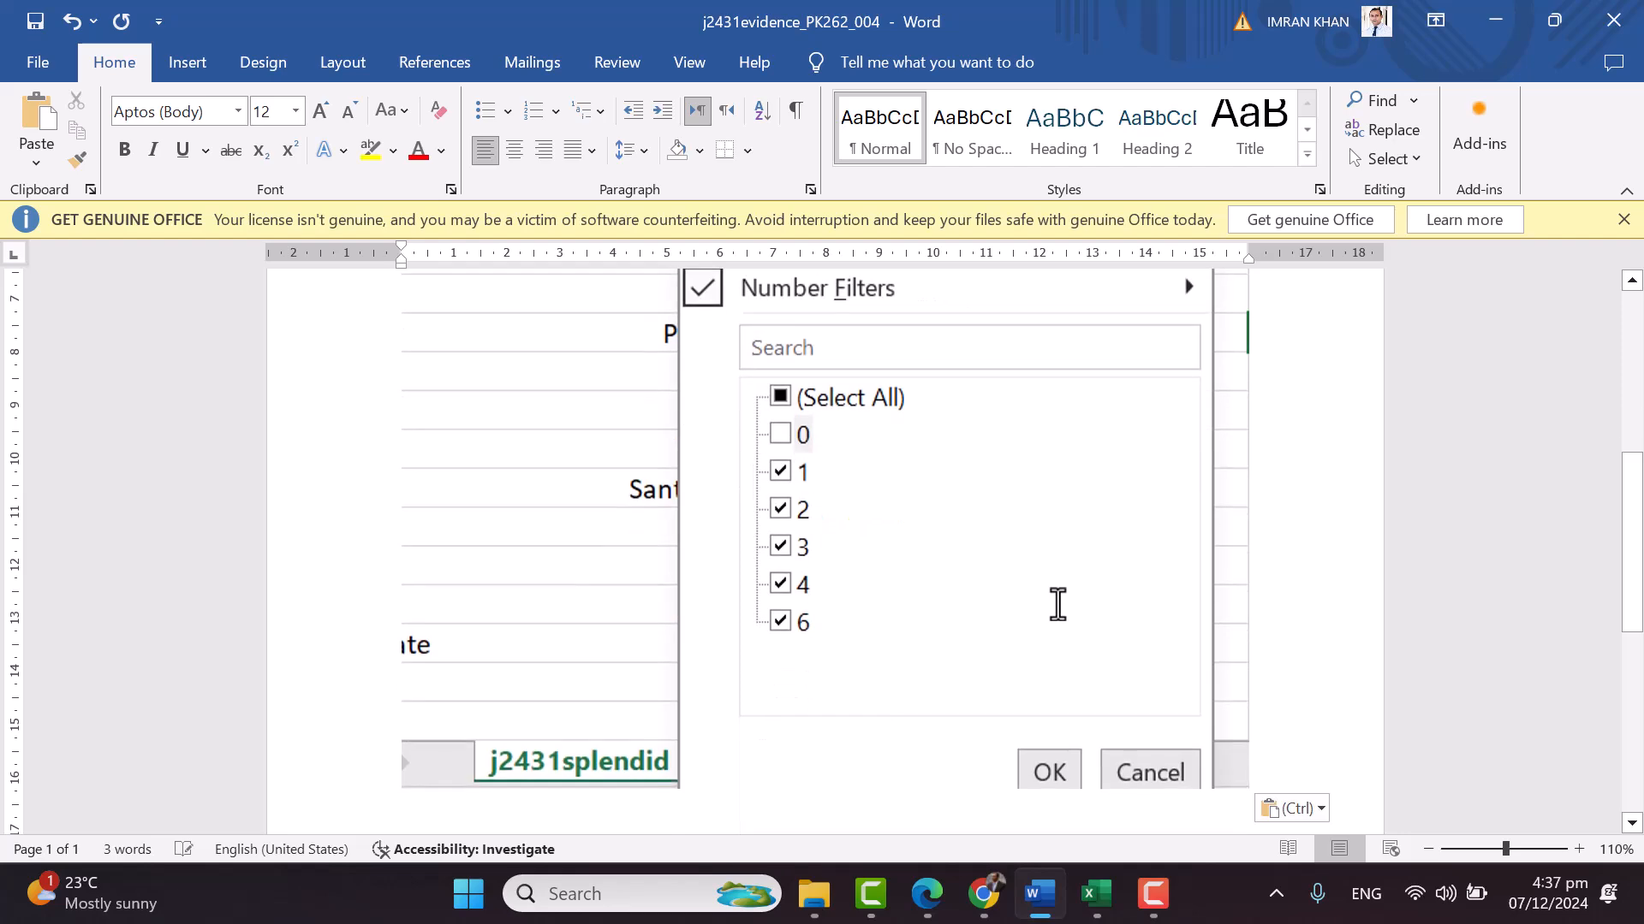
{"action": "key", "text": "alt+Tab"}
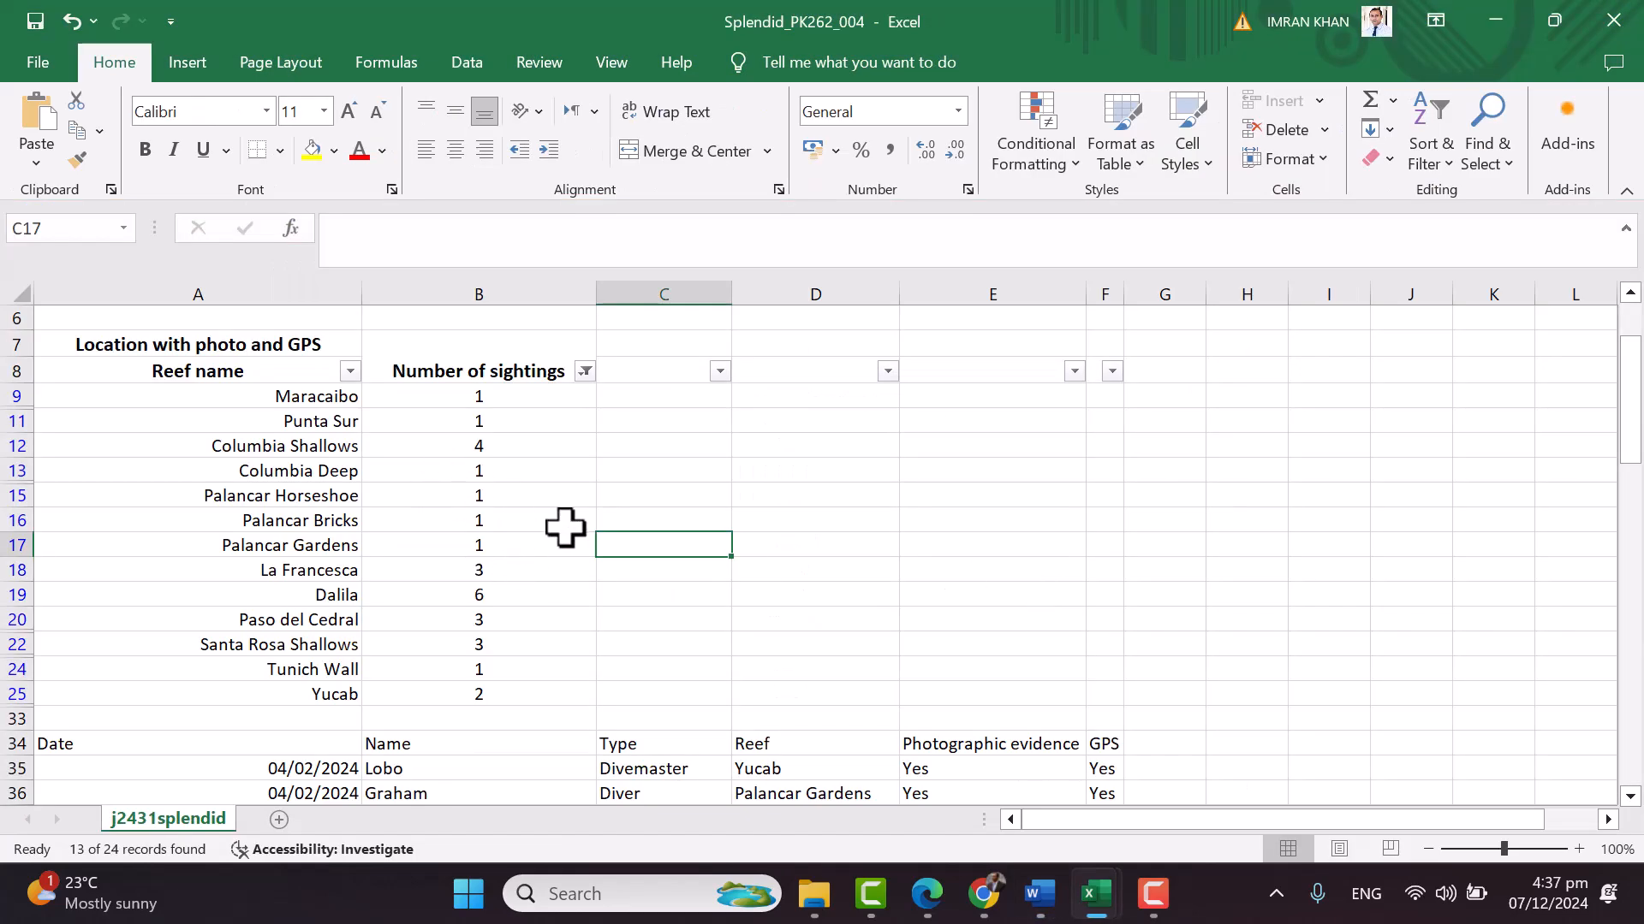
Capture a screenshot of the filtered reef table A7:B25 for the evidence document
{"action": "key", "text": "super+shift+s"}
{"action": "left_click_drag", "start_coordinate": [57, 342], "coordinate": [663, 726]}
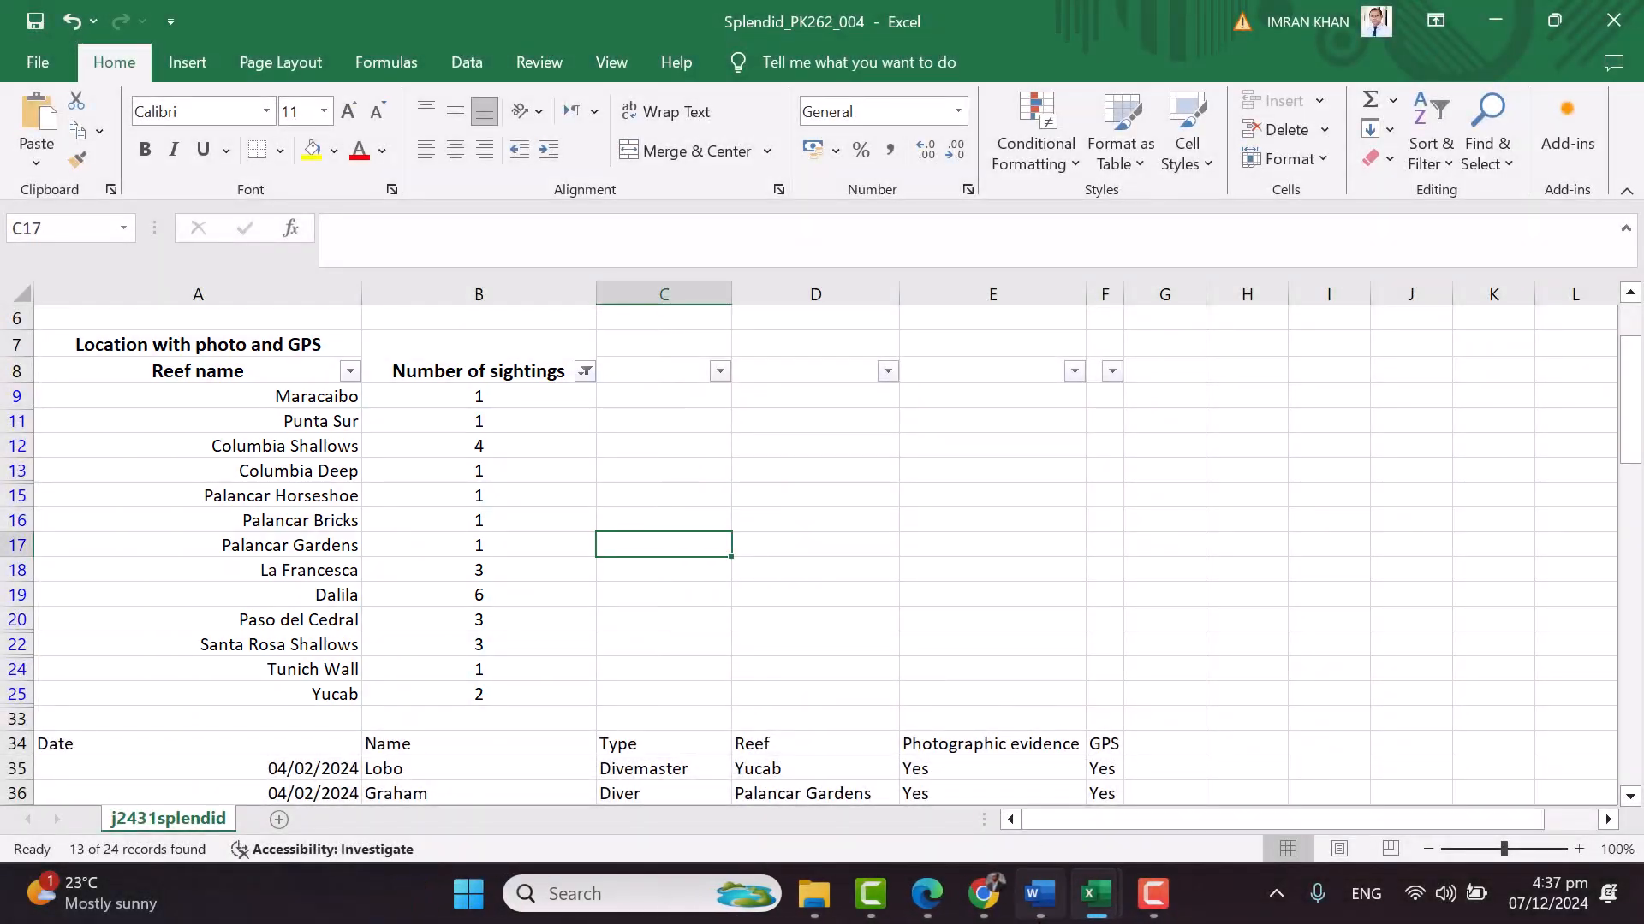
{"action": "mouse_move", "coordinate": [1099, 911]}
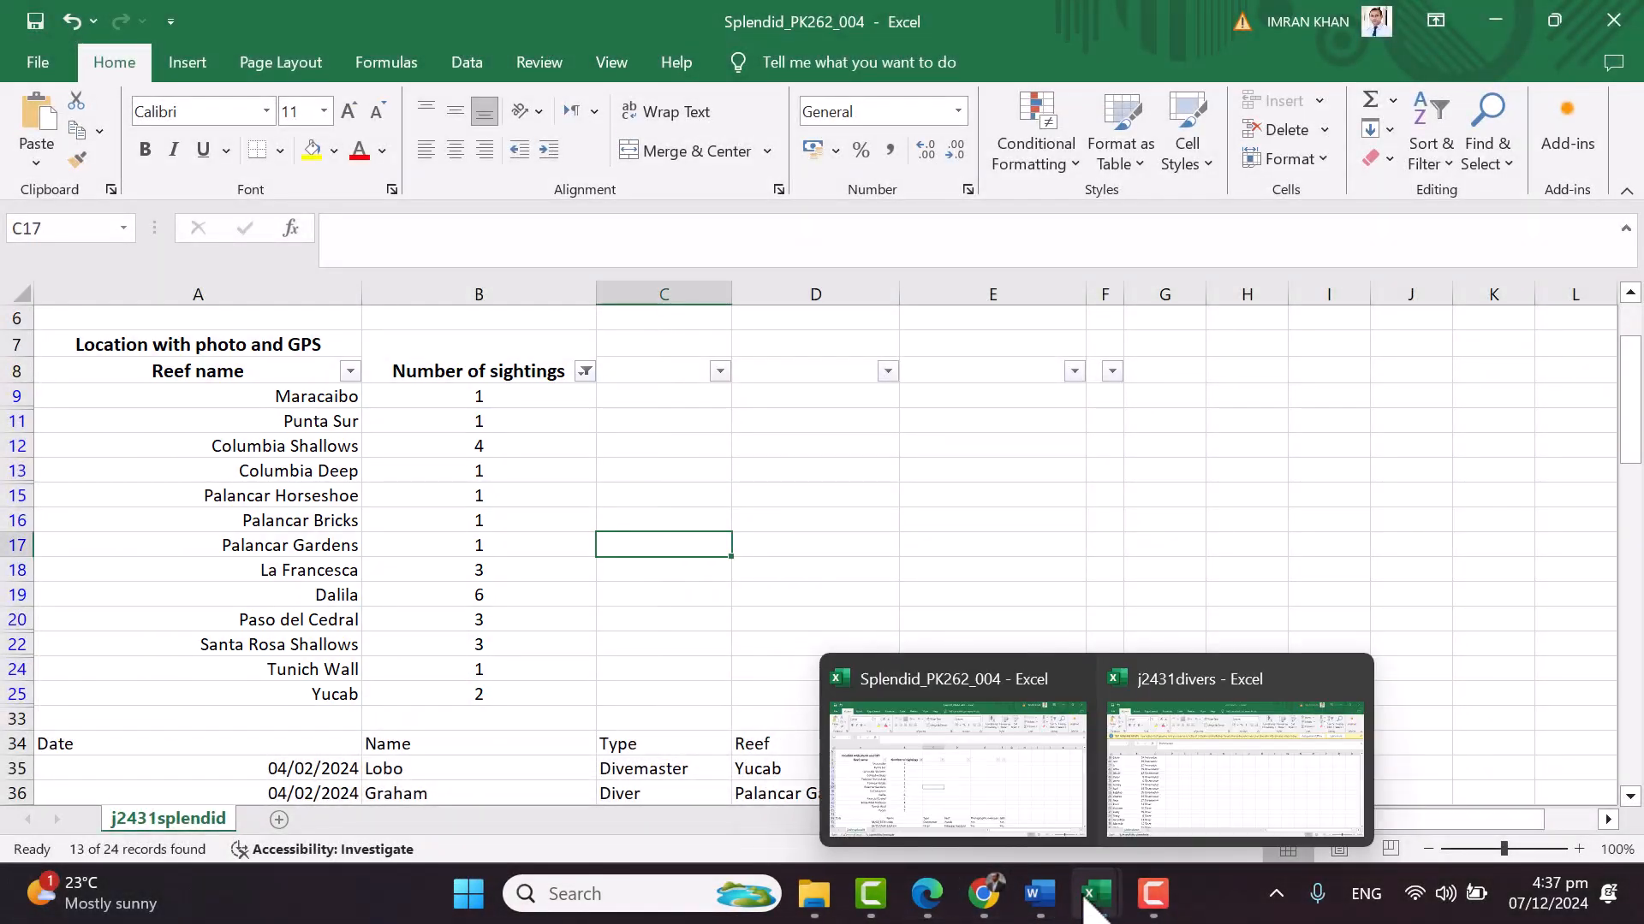
{"action": "left_click", "coordinate": [1037, 893]}
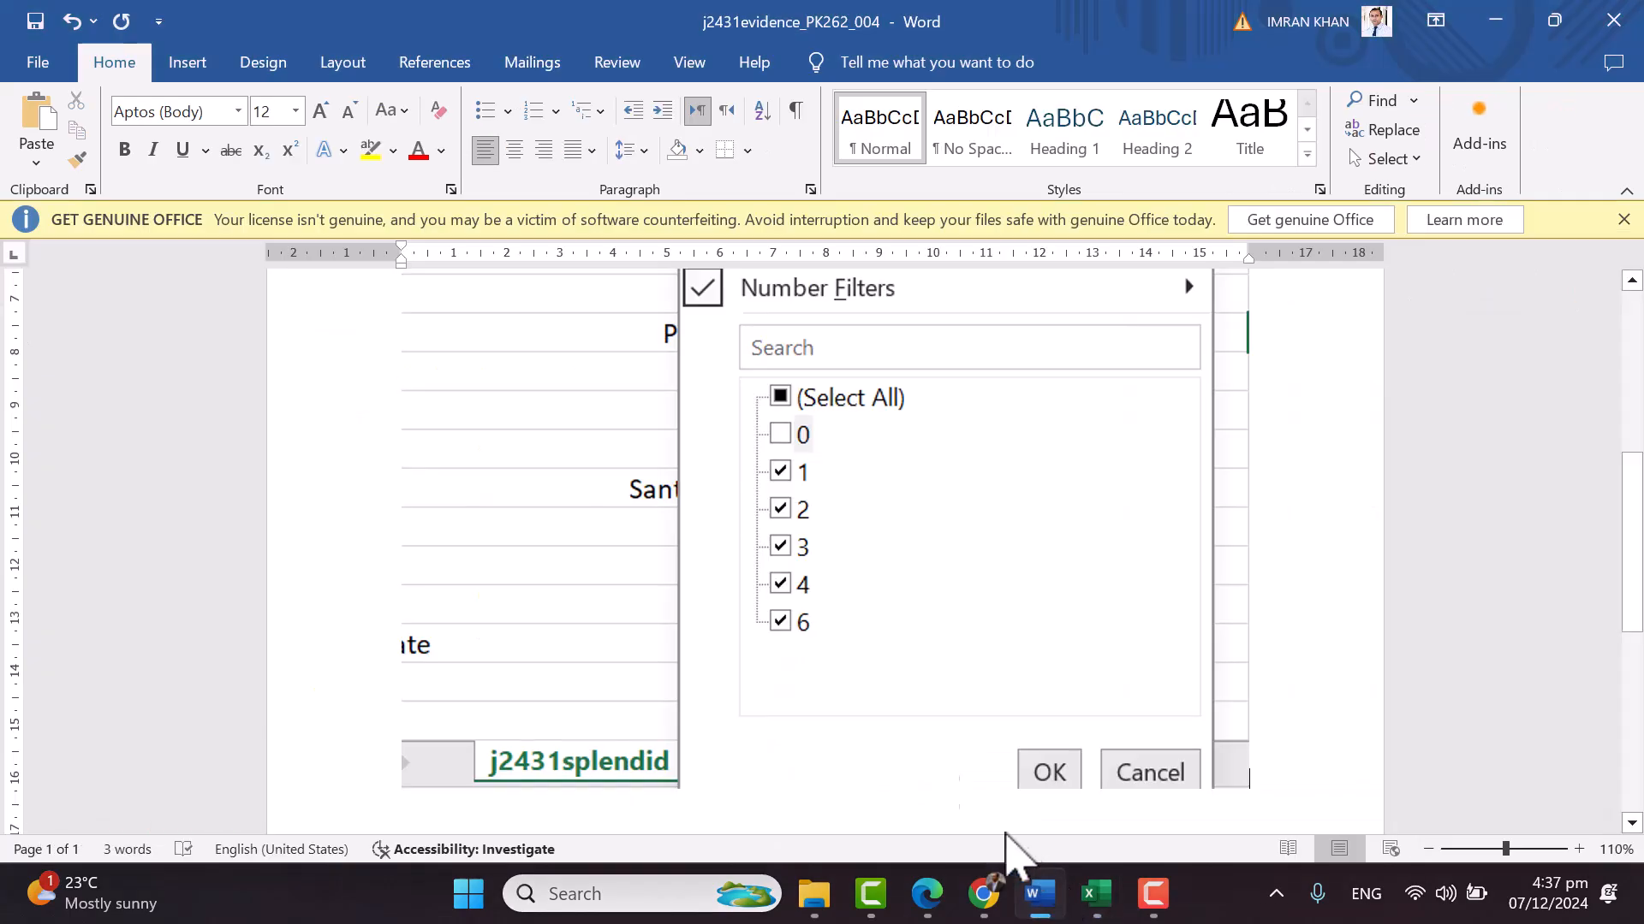
{"action": "scroll", "coordinate": [1303, 666], "scroll_direction": "down", "scroll_amount": 3}
{"action": "key", "text": "alt+Tab"}
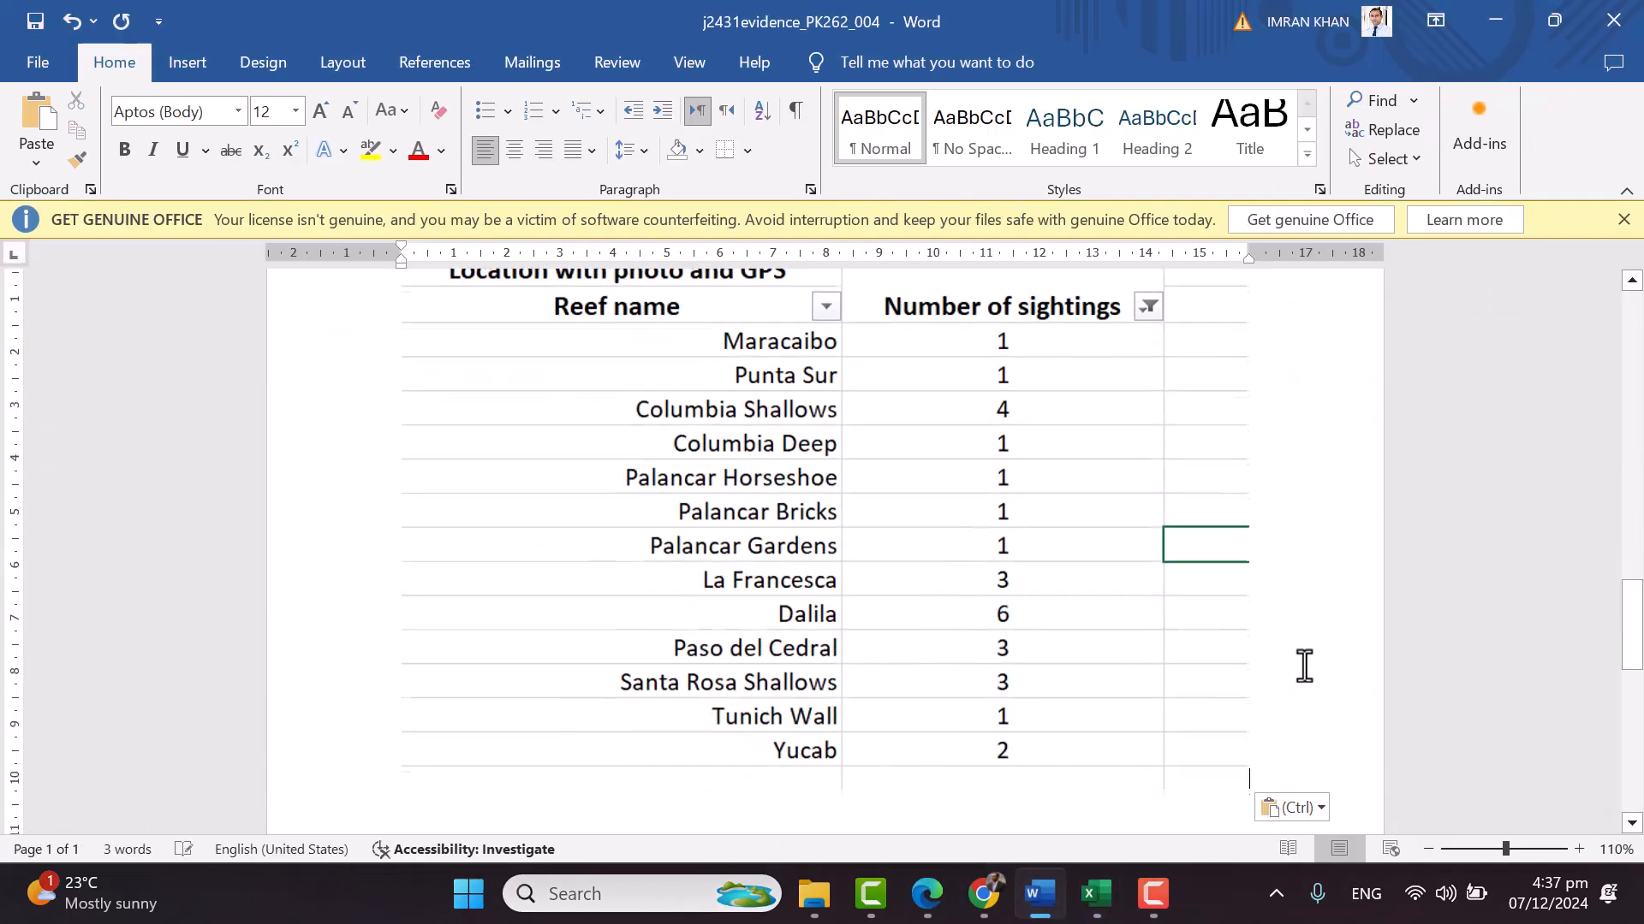
Select A1:B8, then extend the selection down to B25 to cover the filtered nonzero rows
{"action": "scroll", "coordinate": [964, 535], "scroll_direction": "up", "scroll_amount": 2}
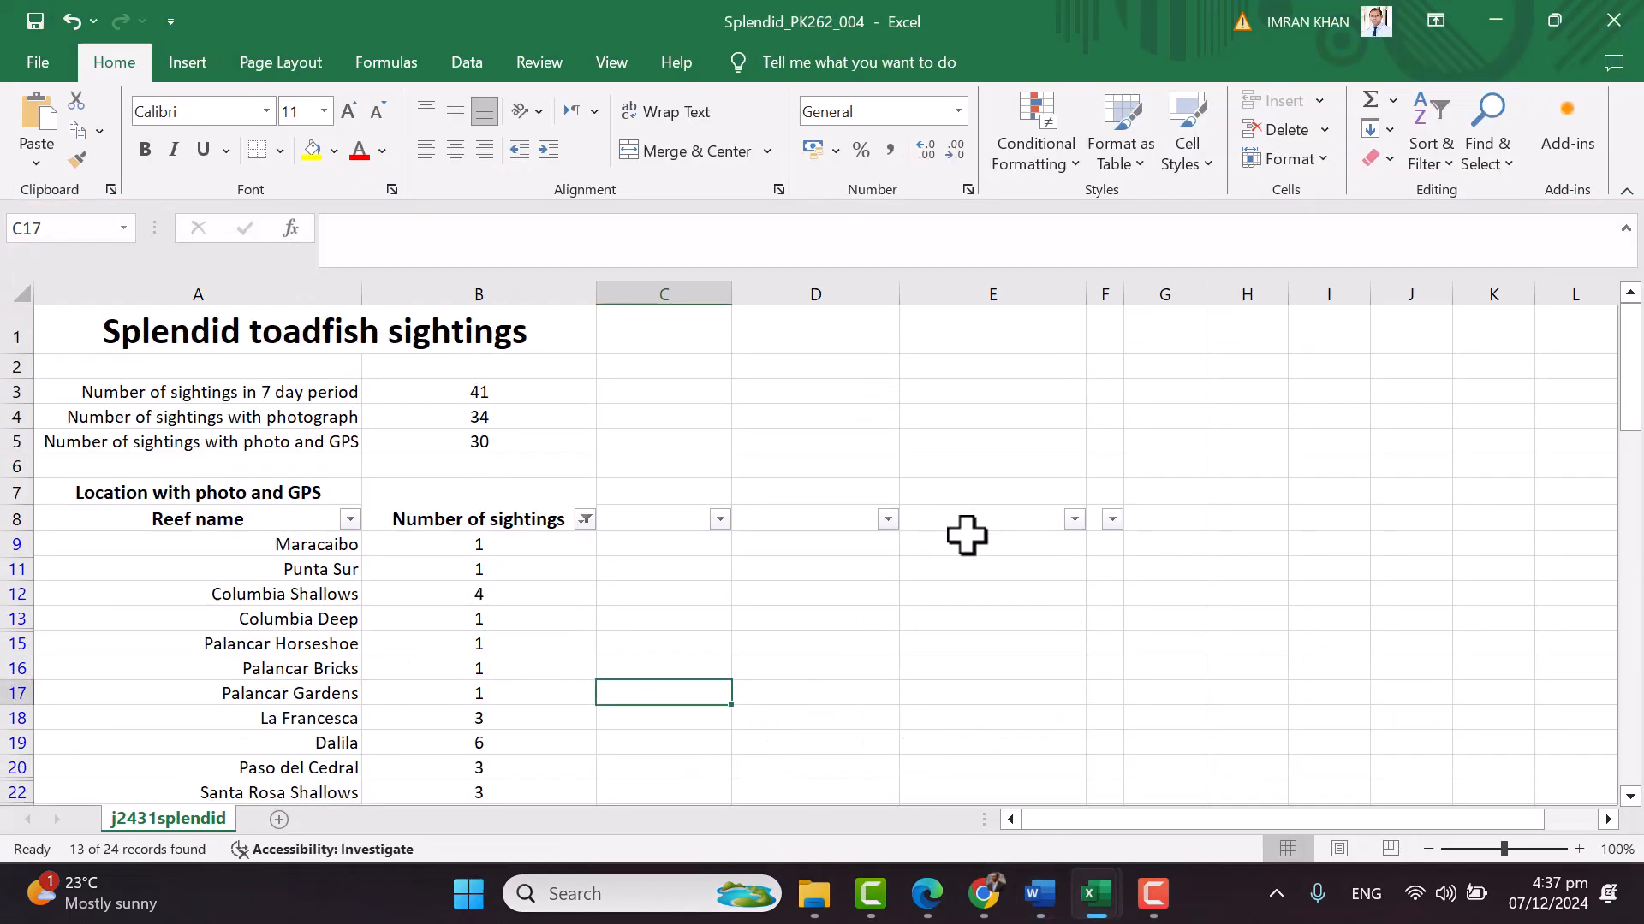
{"action": "scroll", "coordinate": [1000, 536], "scroll_direction": "down", "scroll_amount": 1}
{"action": "scroll", "coordinate": [998, 536], "scroll_direction": "up", "scroll_amount": 1}
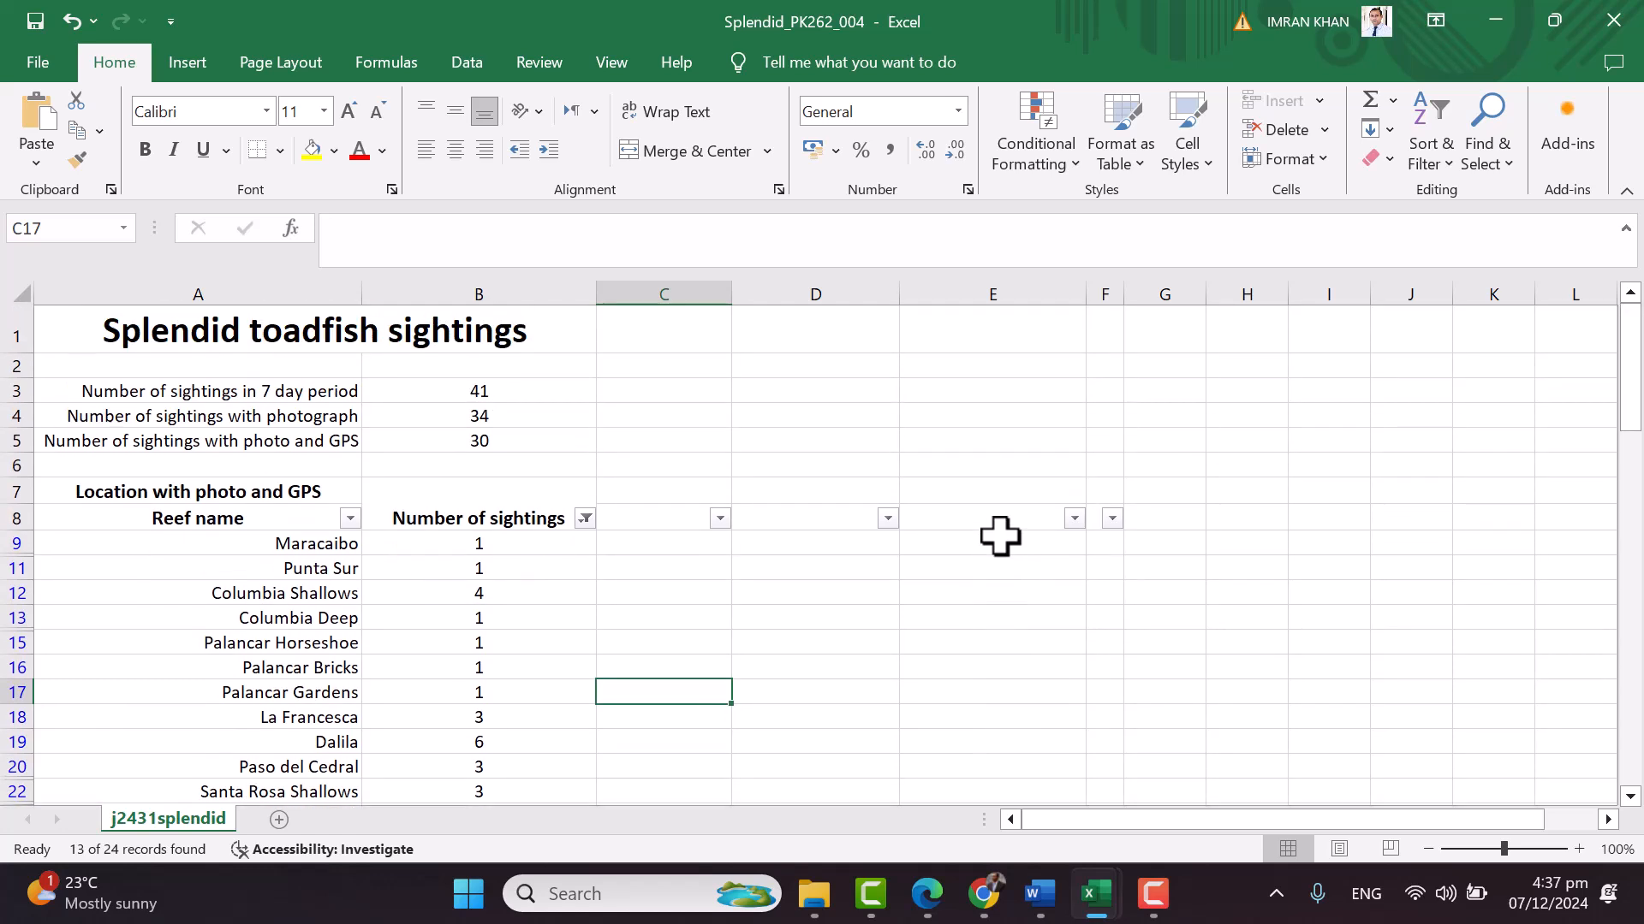
{"action": "left_click", "coordinate": [1104, 441]}
{"action": "left_click_drag", "start_coordinate": [71, 323], "coordinate": [417, 492]}
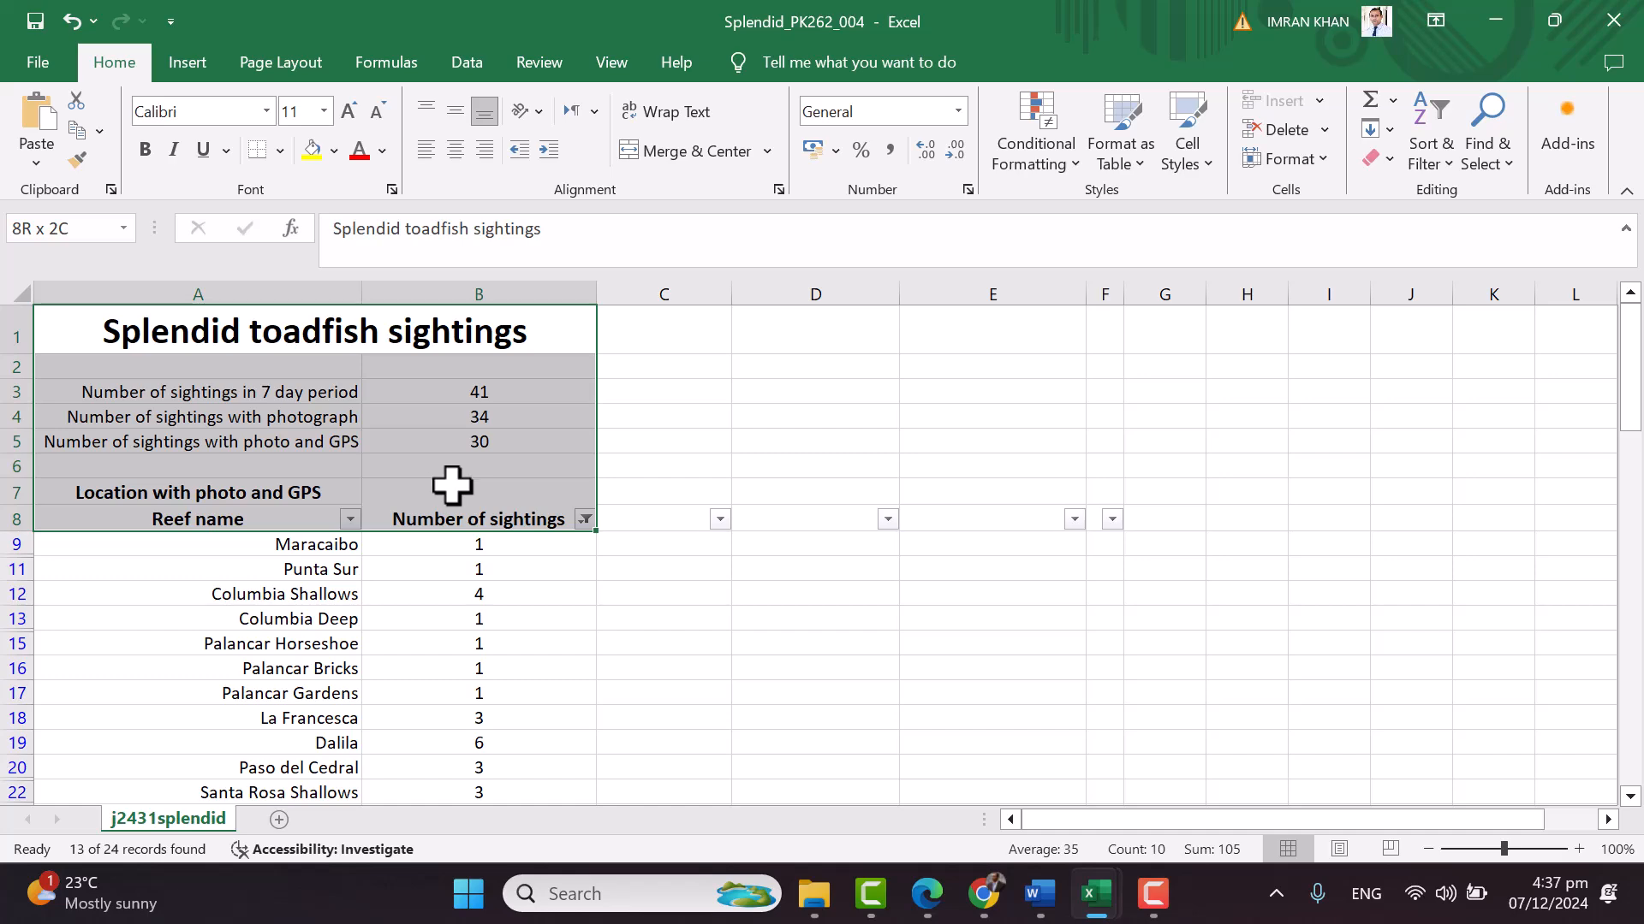
{"action": "scroll", "coordinate": [496, 494], "scroll_direction": "down", "scroll_amount": 2}
{"action": "left_click", "coordinate": [576, 672], "text": "shift"}
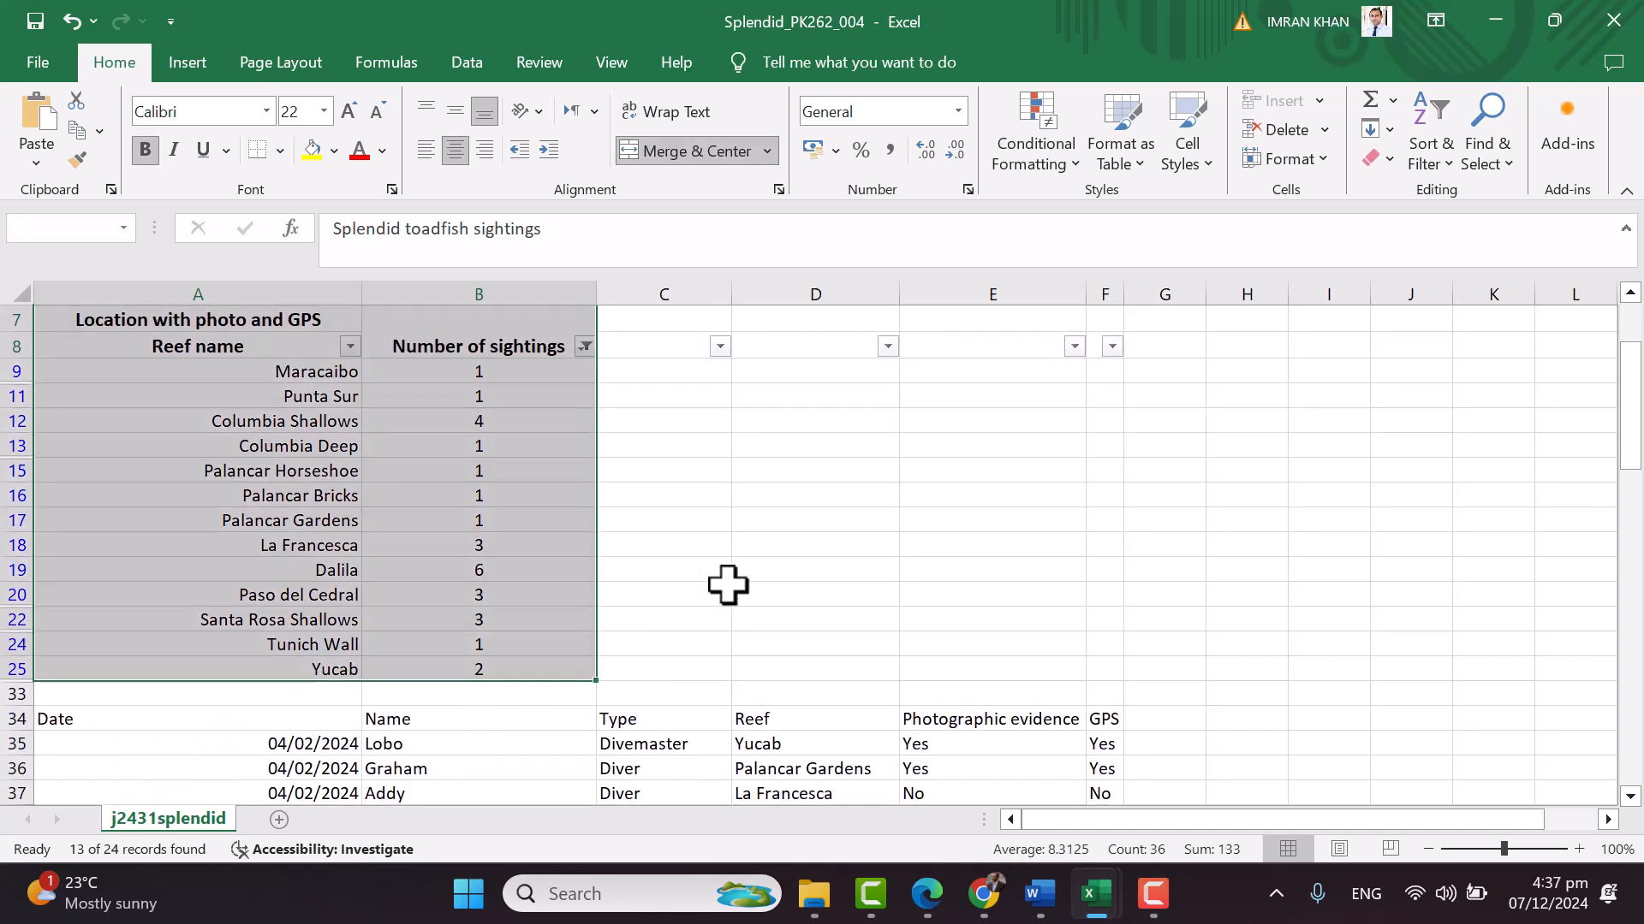
{"action": "scroll", "coordinate": [734, 585], "scroll_direction": "up", "scroll_amount": 2}
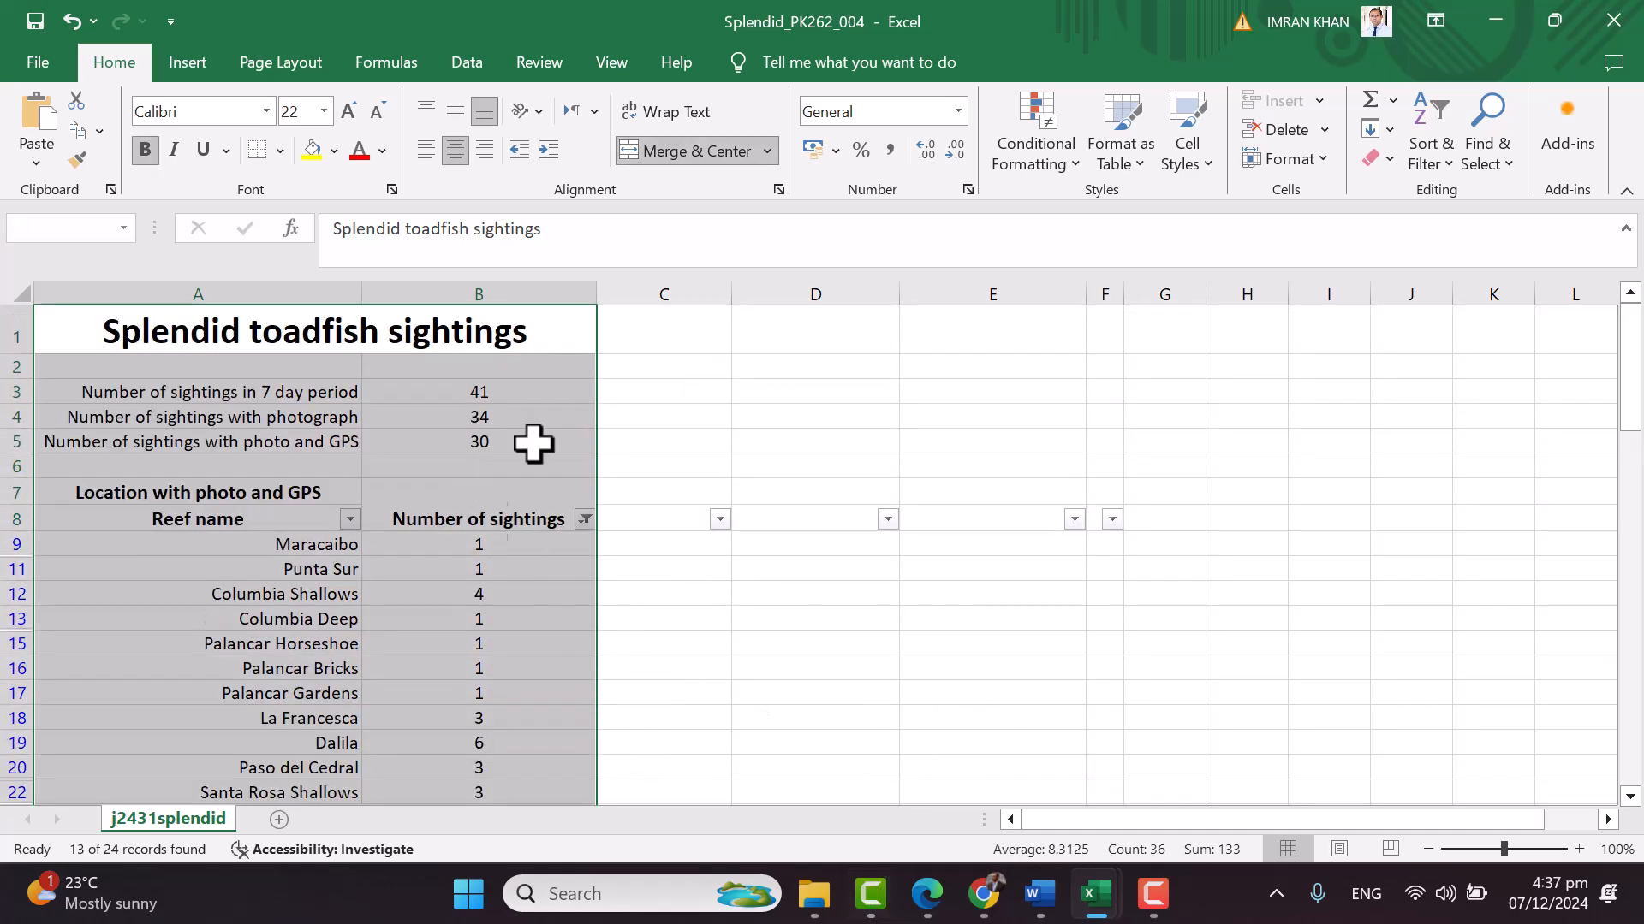
{"action": "scroll", "coordinate": [617, 485], "scroll_direction": "down", "scroll_amount": 3}
{"action": "scroll", "coordinate": [617, 485], "scroll_direction": "up", "scroll_amount": 3}
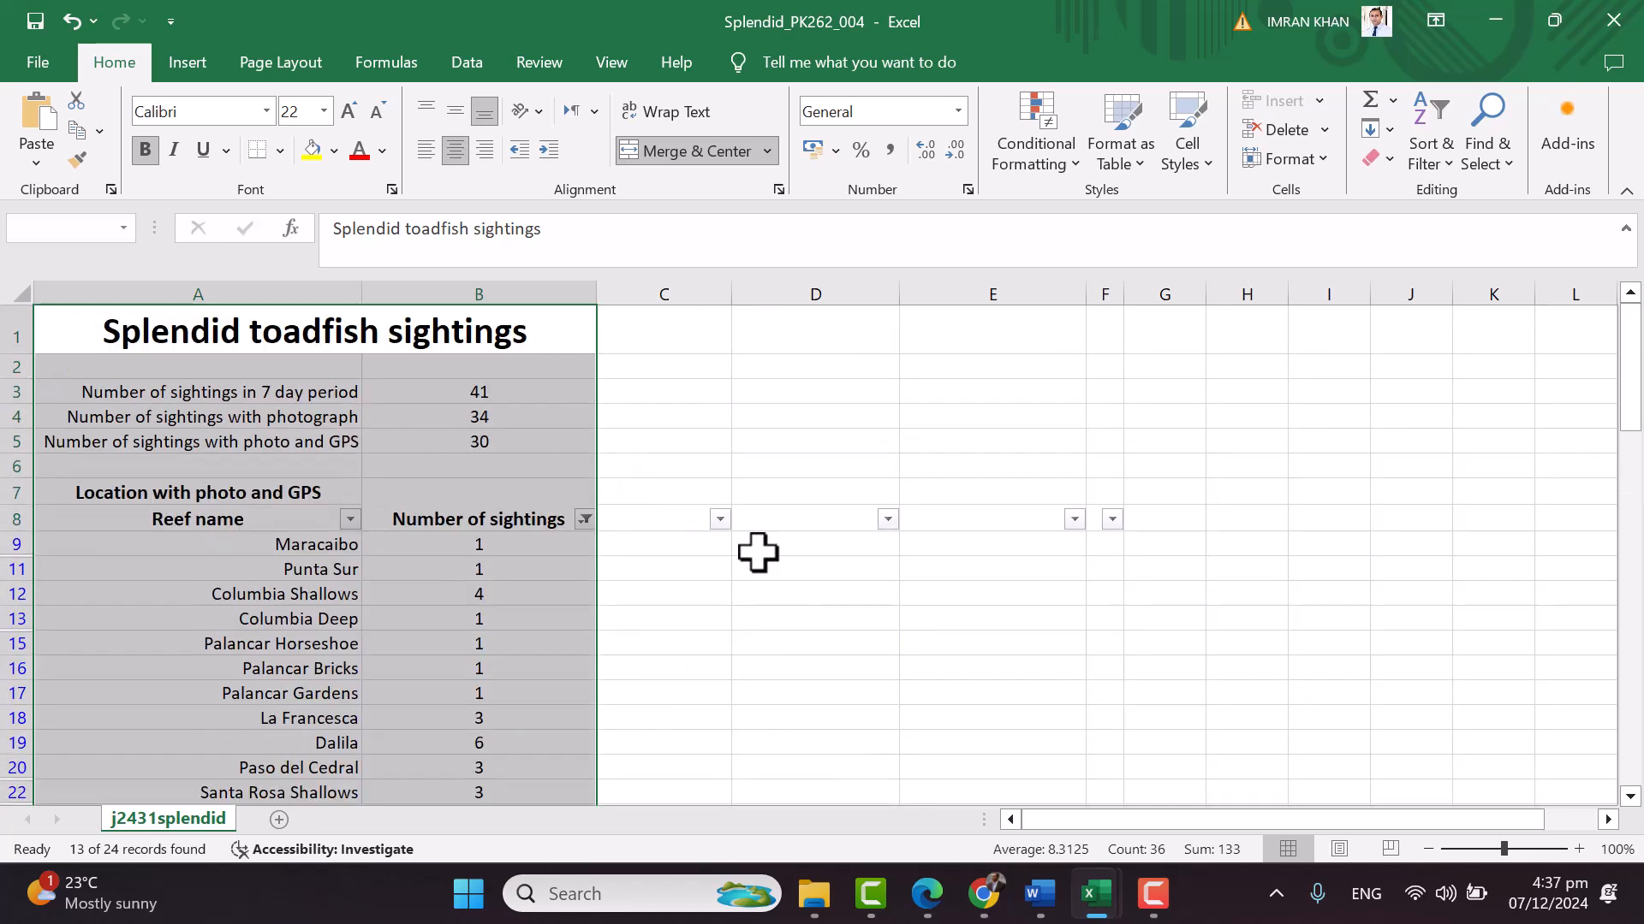
Check question 9 in the question paper PDF, then return to the Splendid_PK262_004 workbook
{"action": "left_click", "coordinate": [939, 901]}
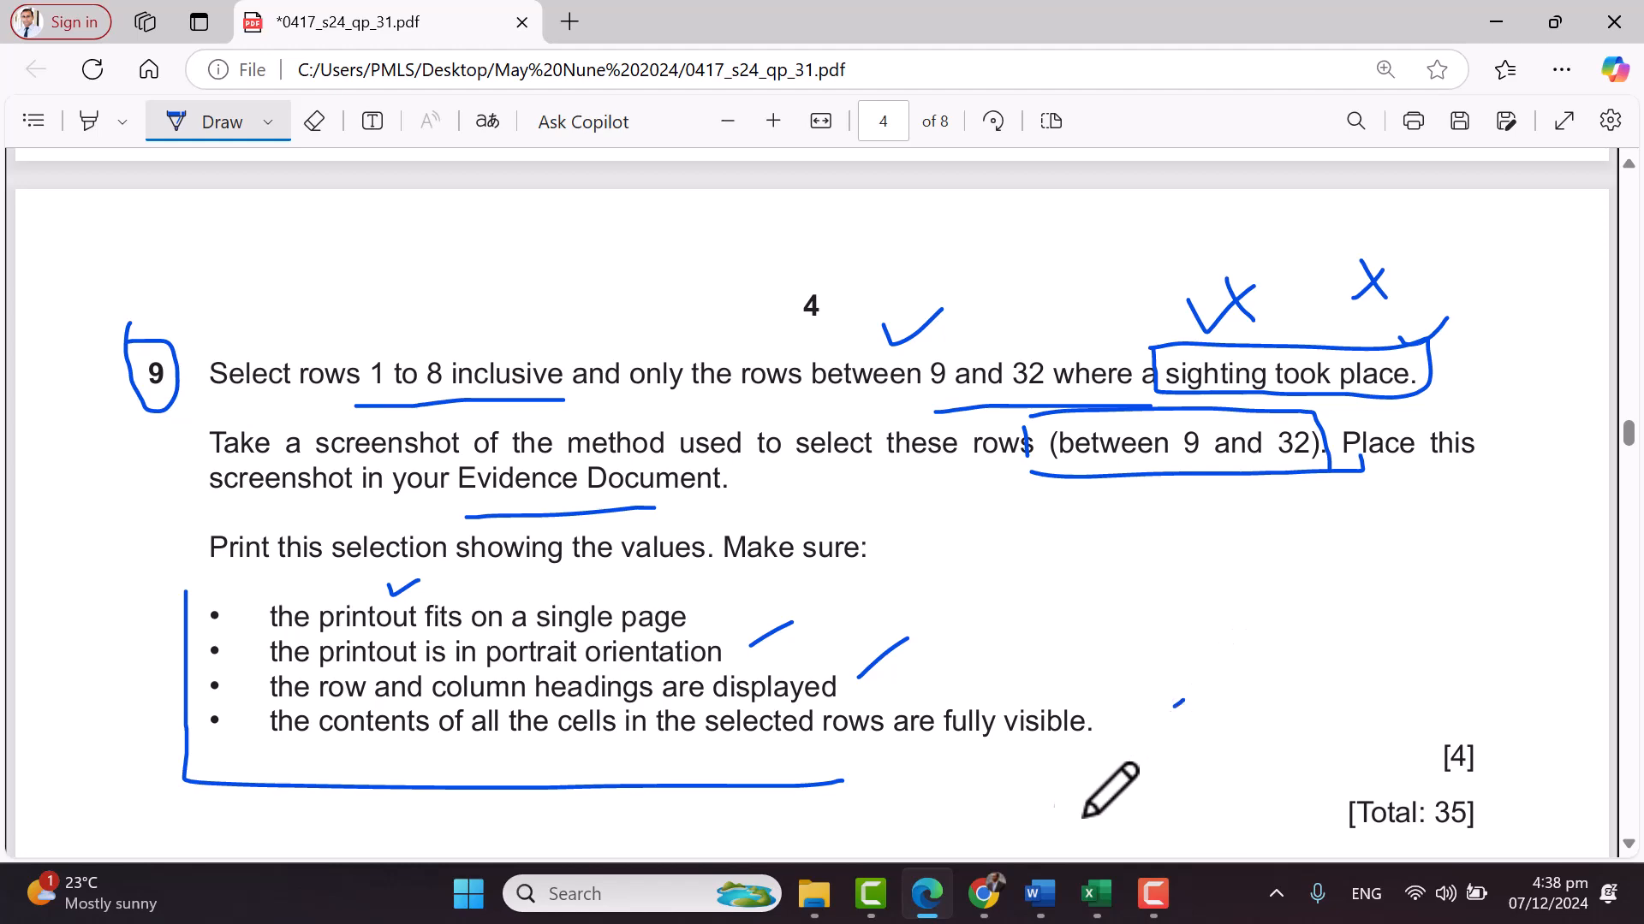
{"action": "mouse_move", "coordinate": [1099, 895]}
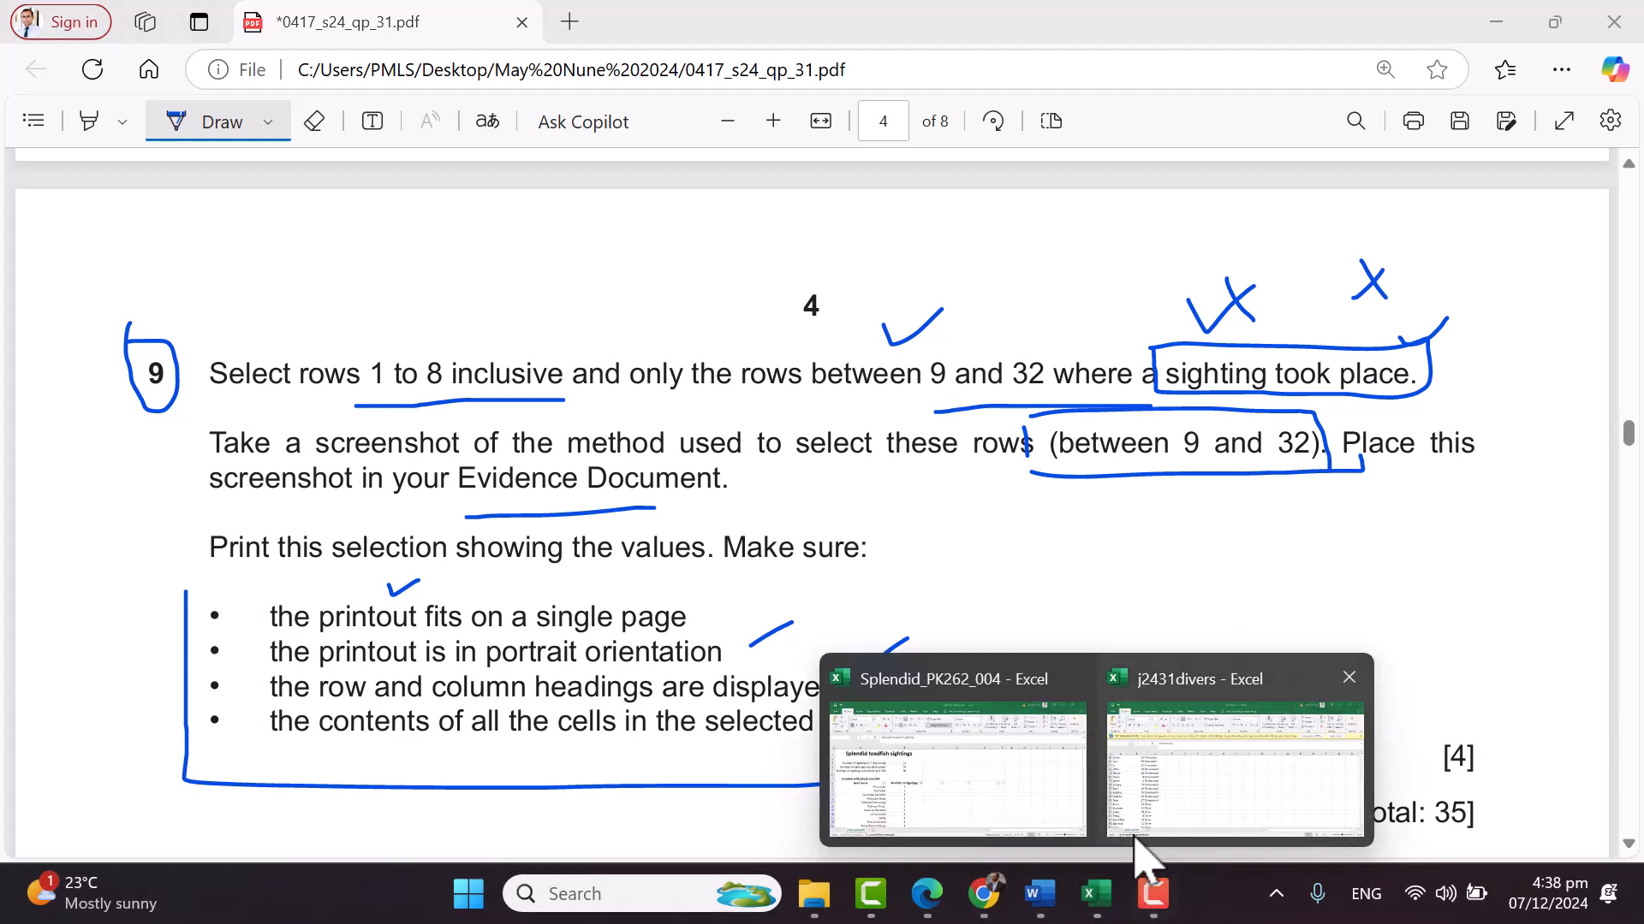
{"action": "left_click", "coordinate": [996, 827]}
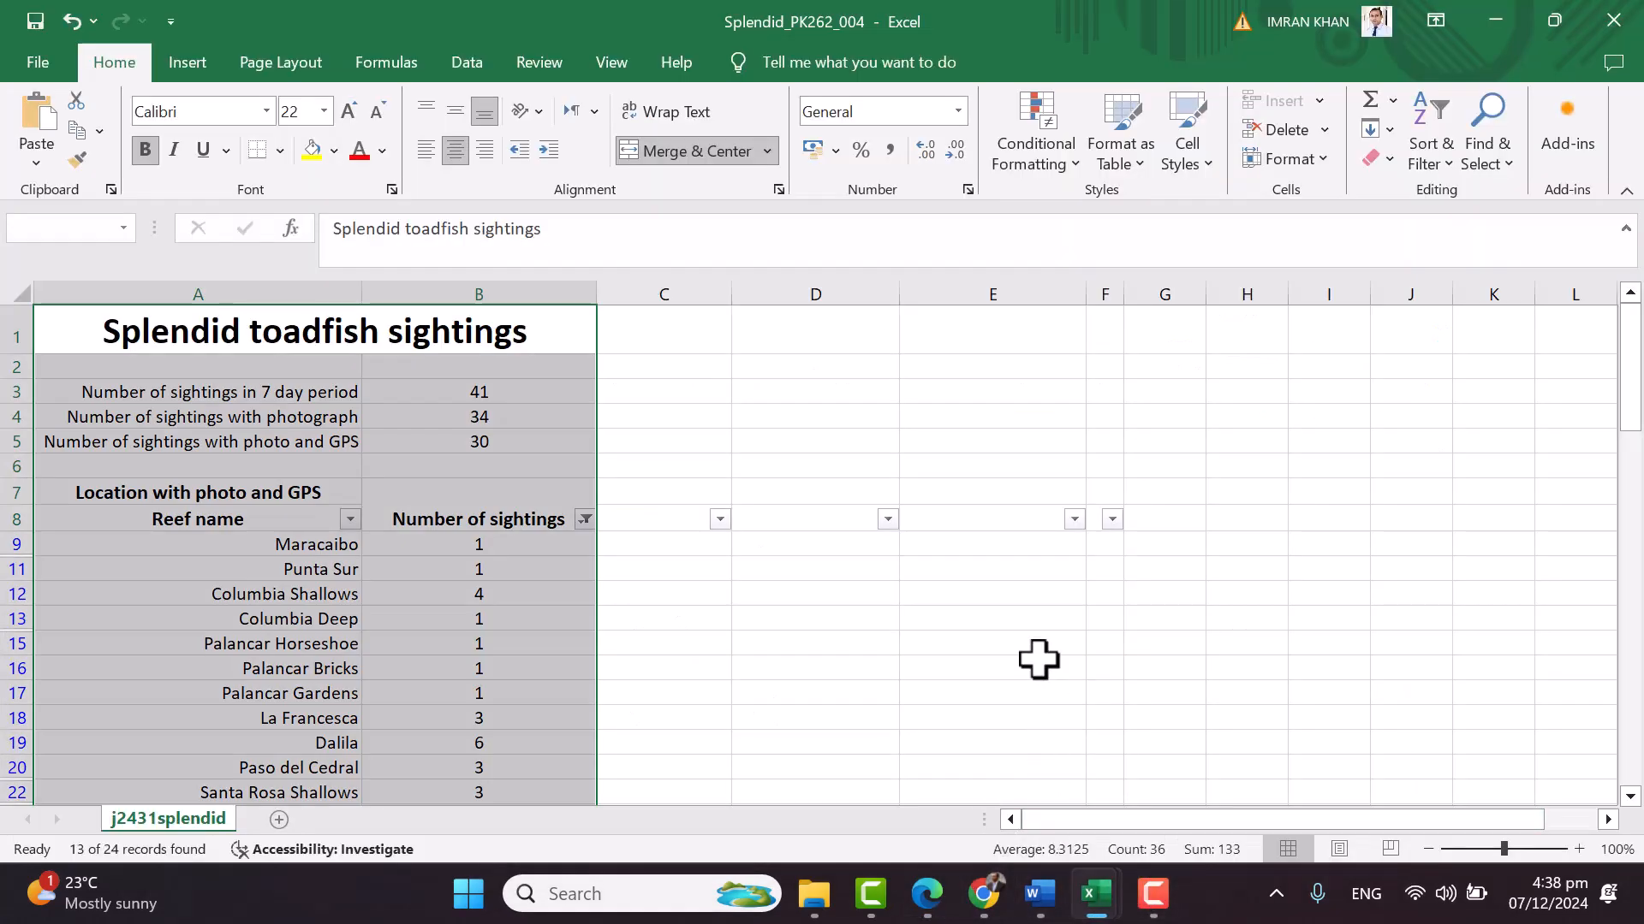
In print settings choose Portrait Orientation, Print Selection, and Fit Sheet on One Page scaling
{"action": "key", "text": "ctrl+p"}
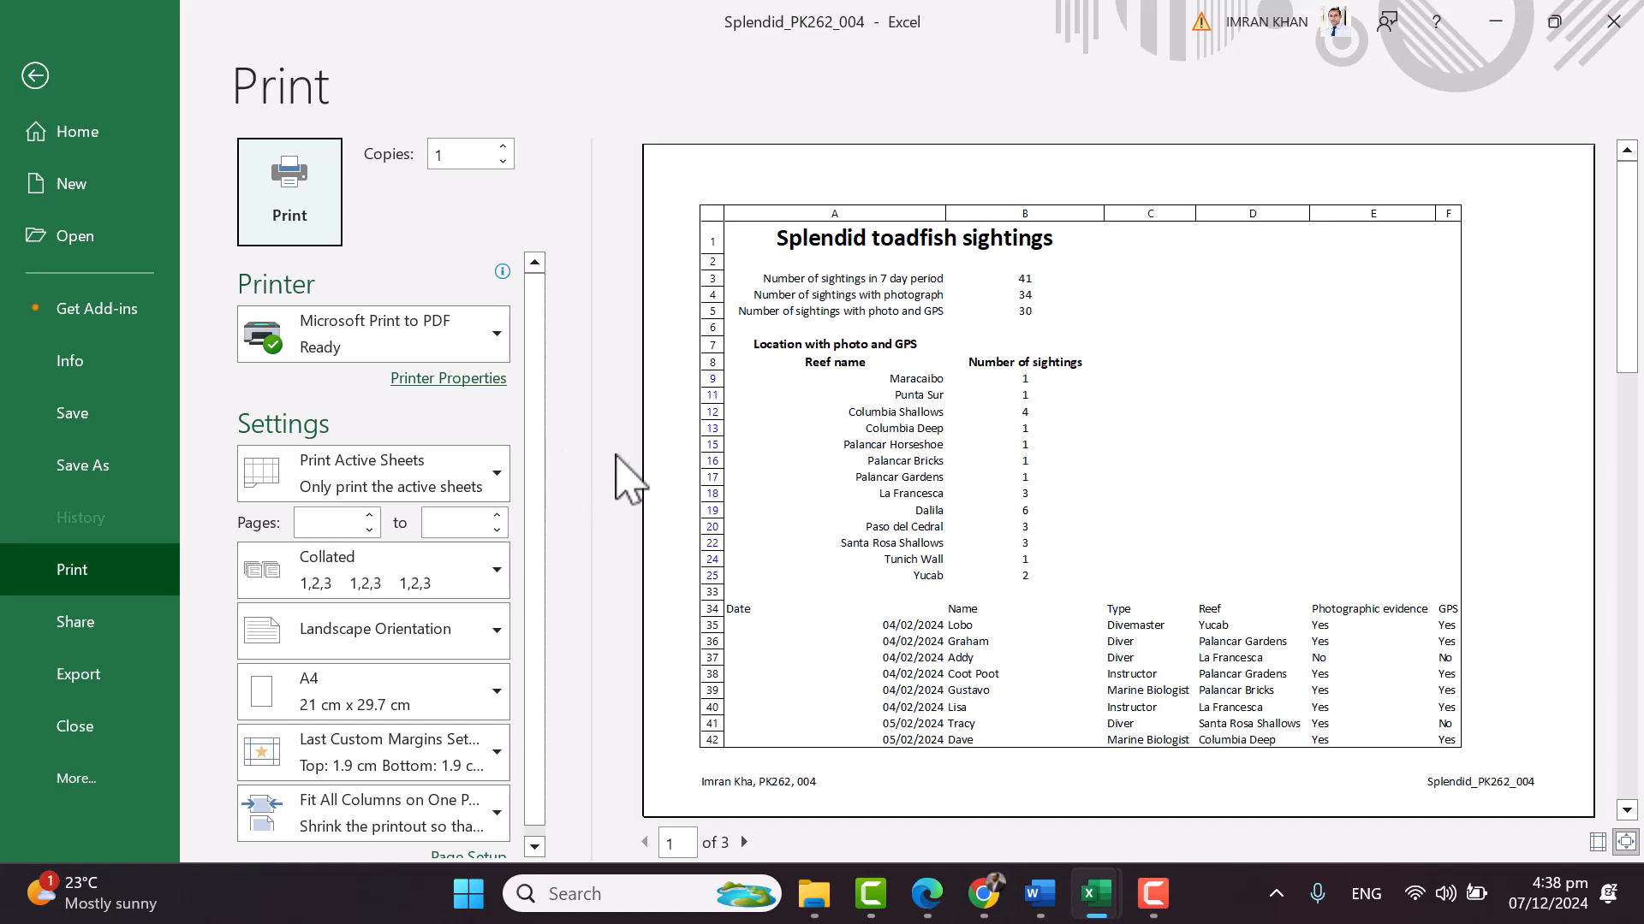
{"action": "left_click", "coordinate": [463, 632]}
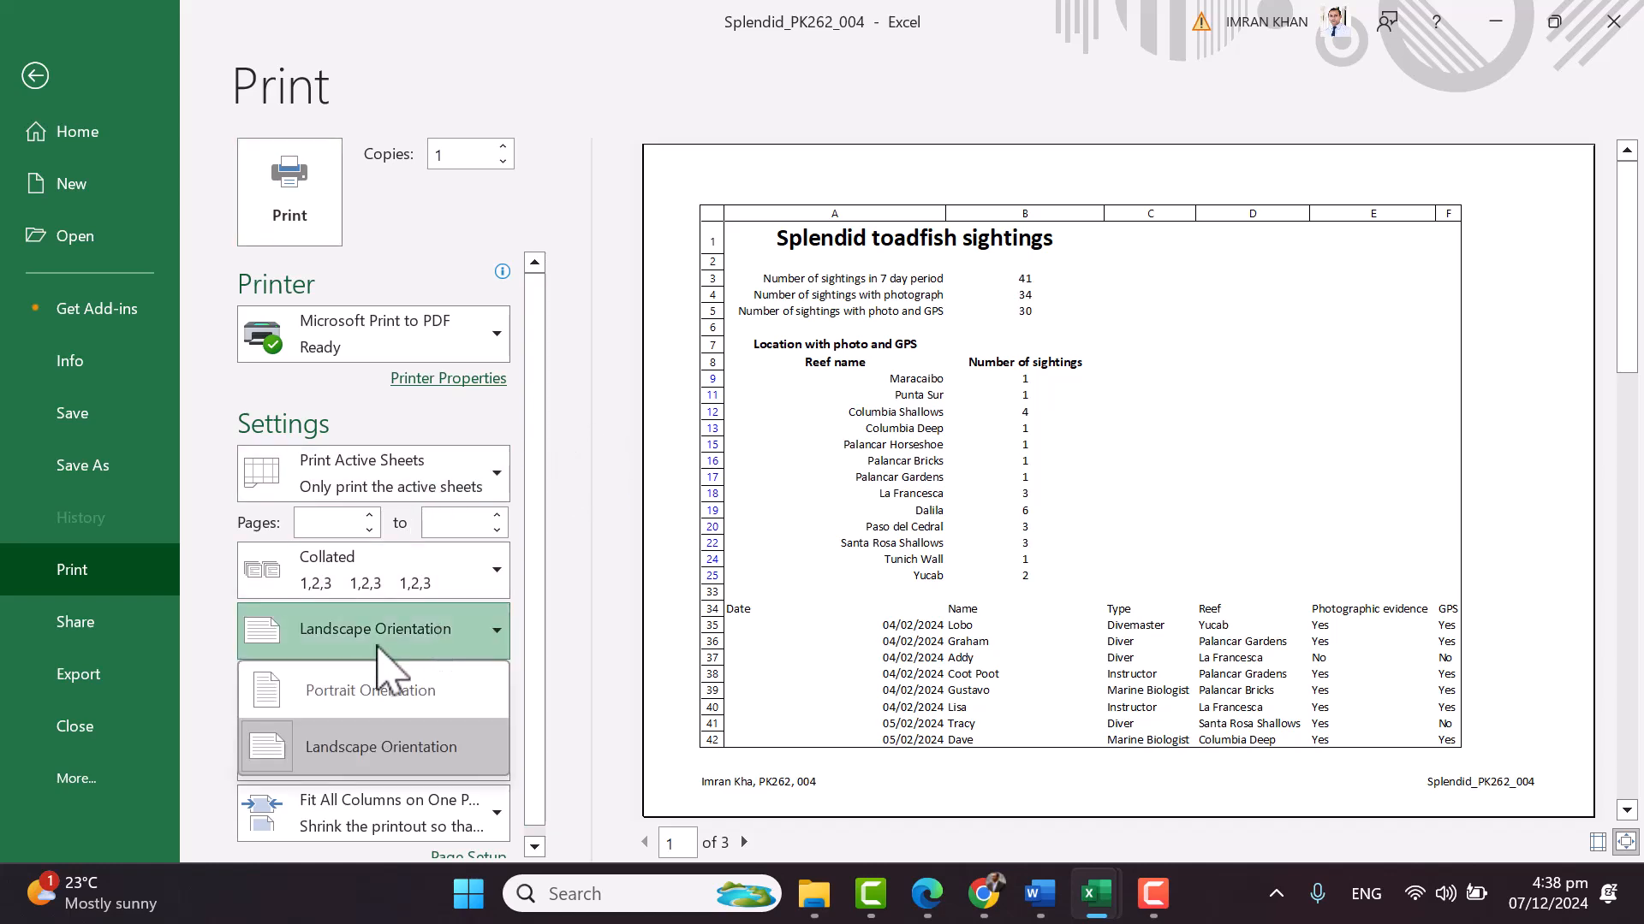
{"action": "left_click", "coordinate": [409, 685]}
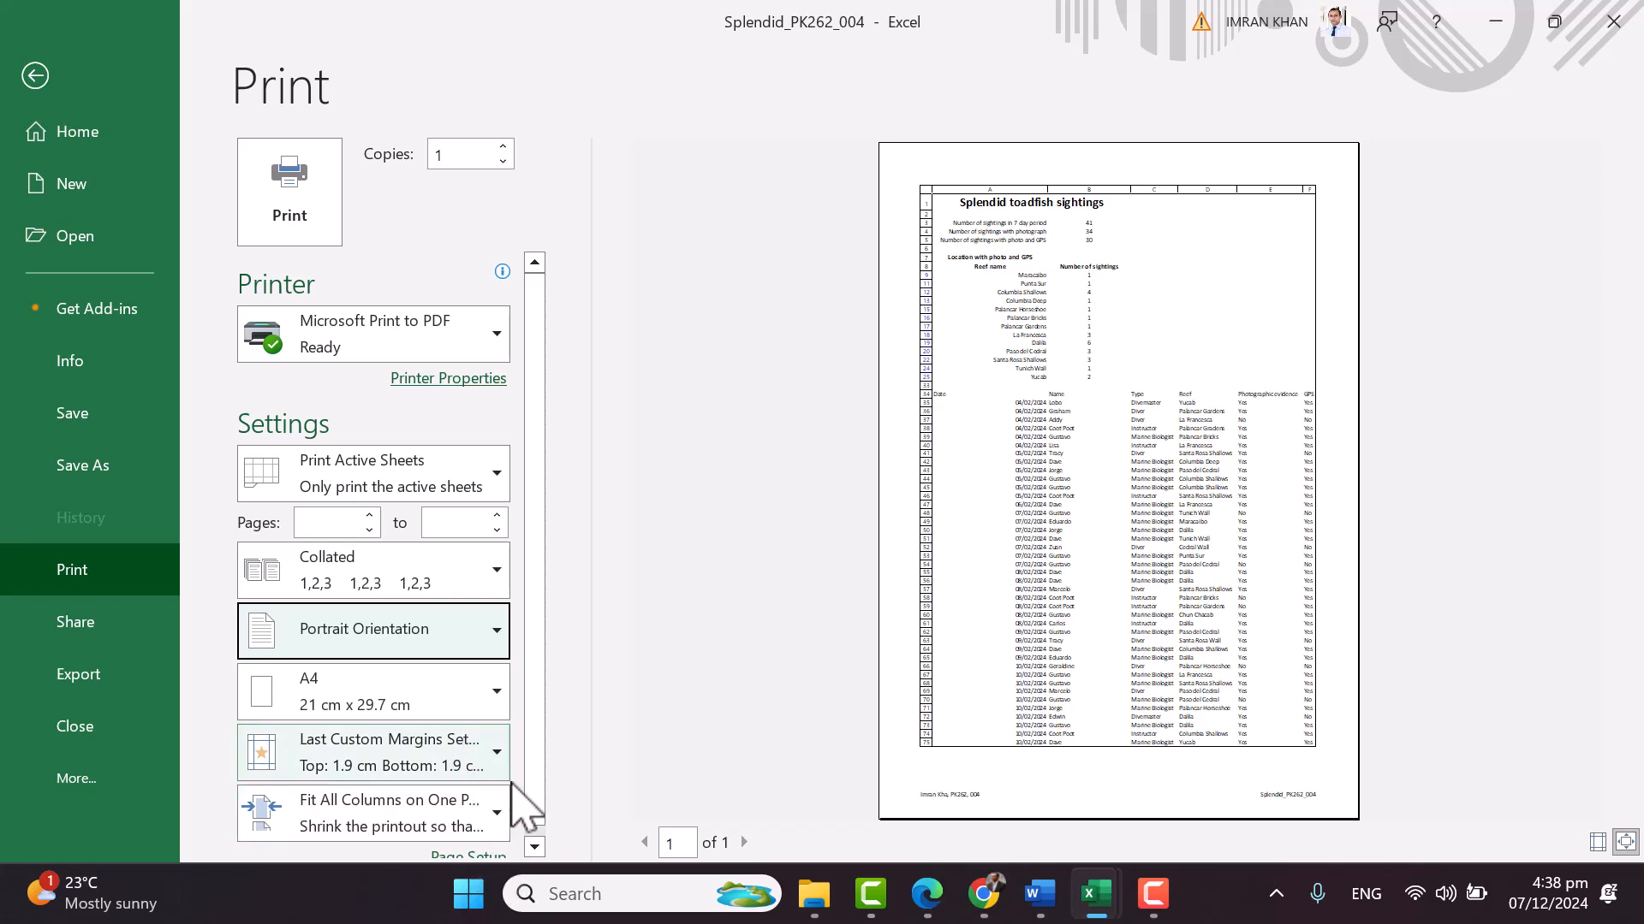
{"action": "scroll", "coordinate": [505, 813], "scroll_direction": "down", "scroll_amount": 1}
{"action": "scroll", "coordinate": [477, 734], "scroll_direction": "up", "scroll_amount": 1}
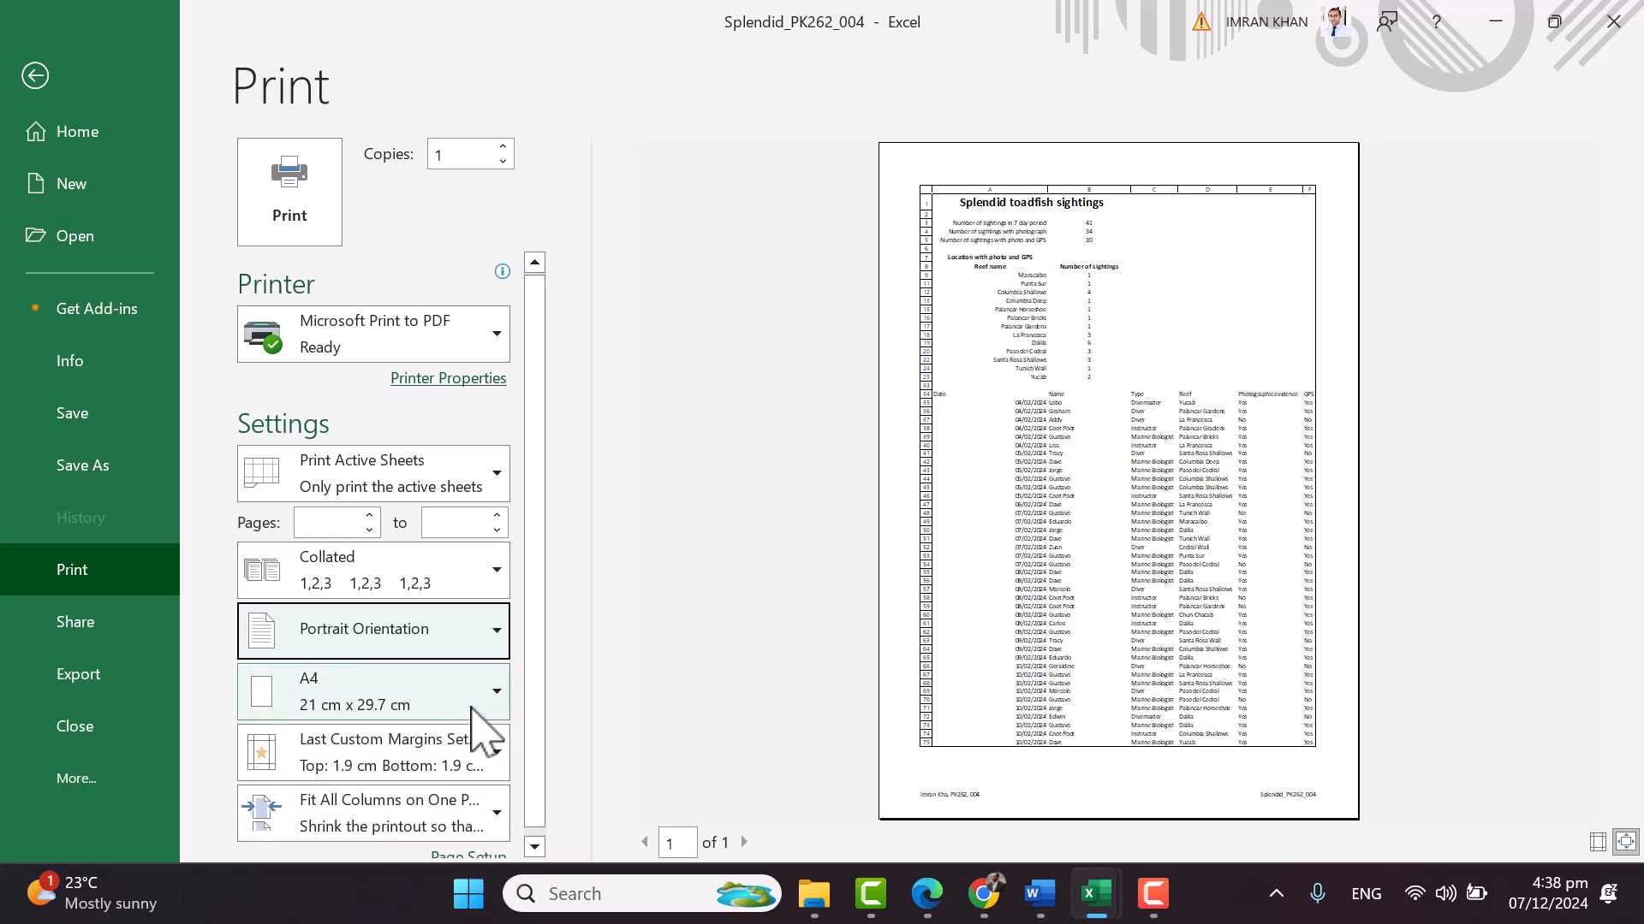
{"action": "left_click", "coordinate": [450, 481]}
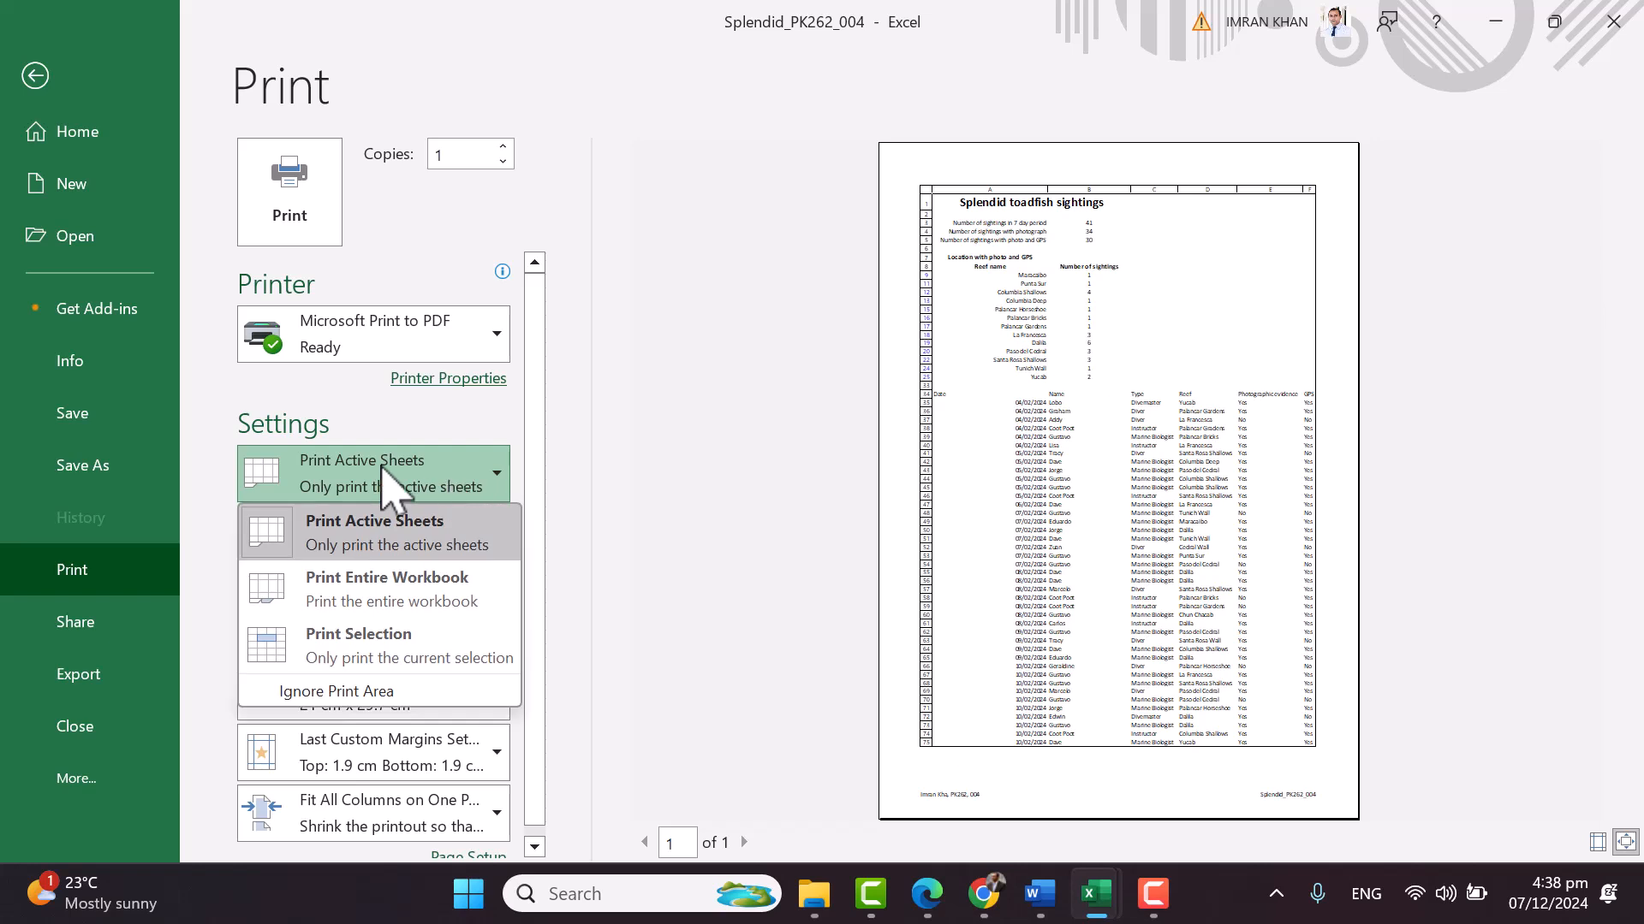
{"action": "left_click", "coordinate": [390, 655]}
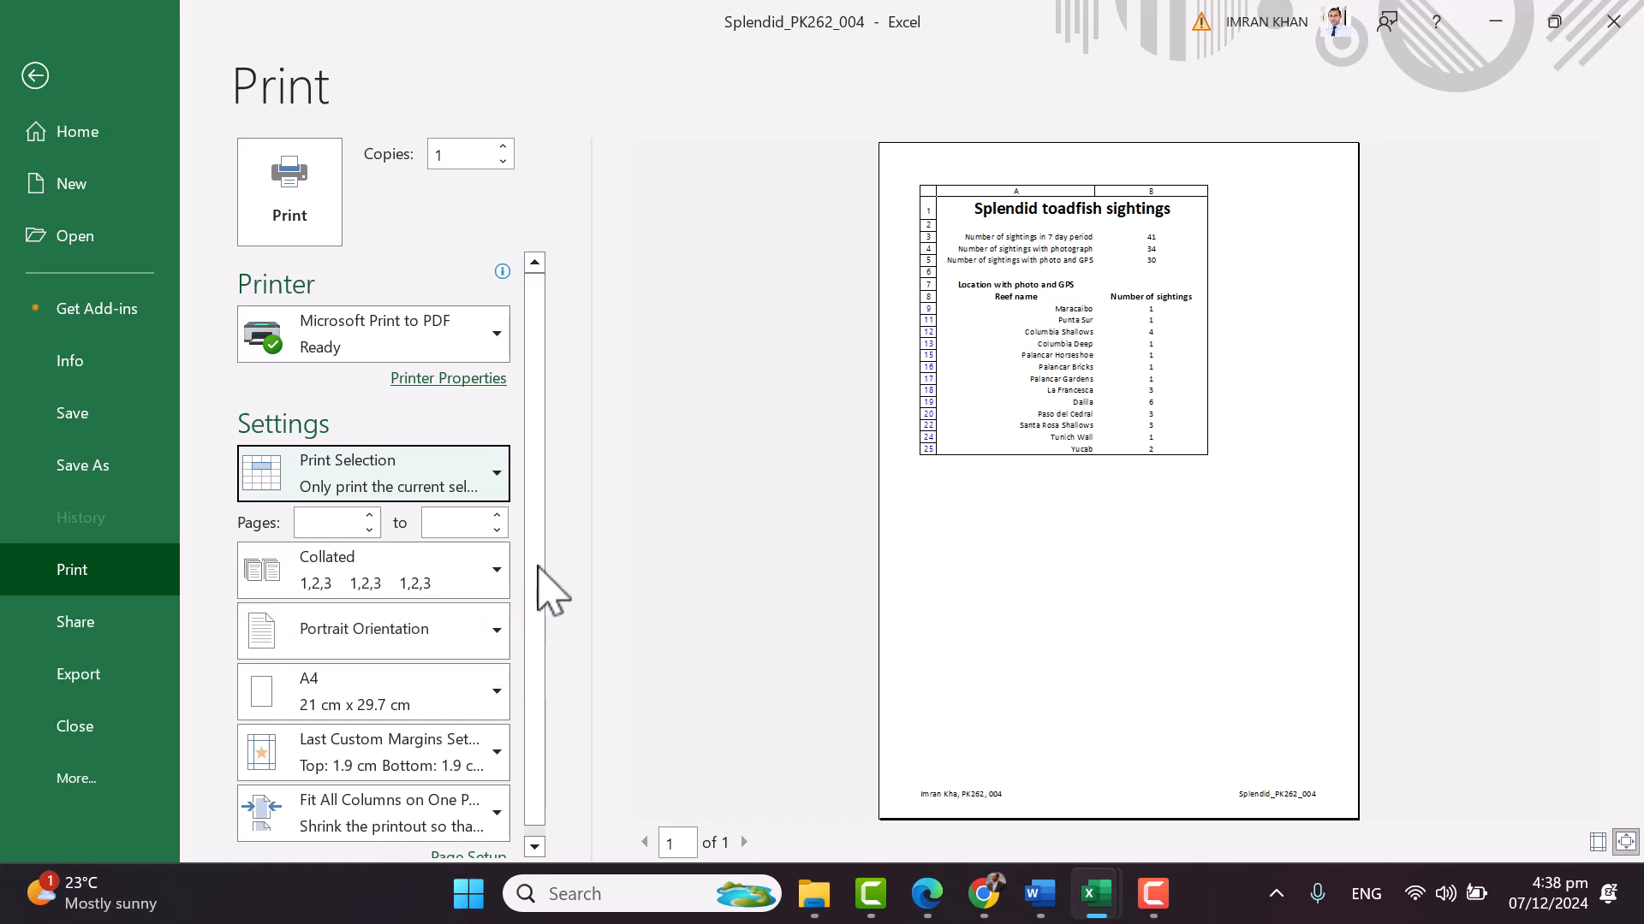
{"action": "scroll", "coordinate": [505, 796], "scroll_direction": "down", "scroll_amount": 1}
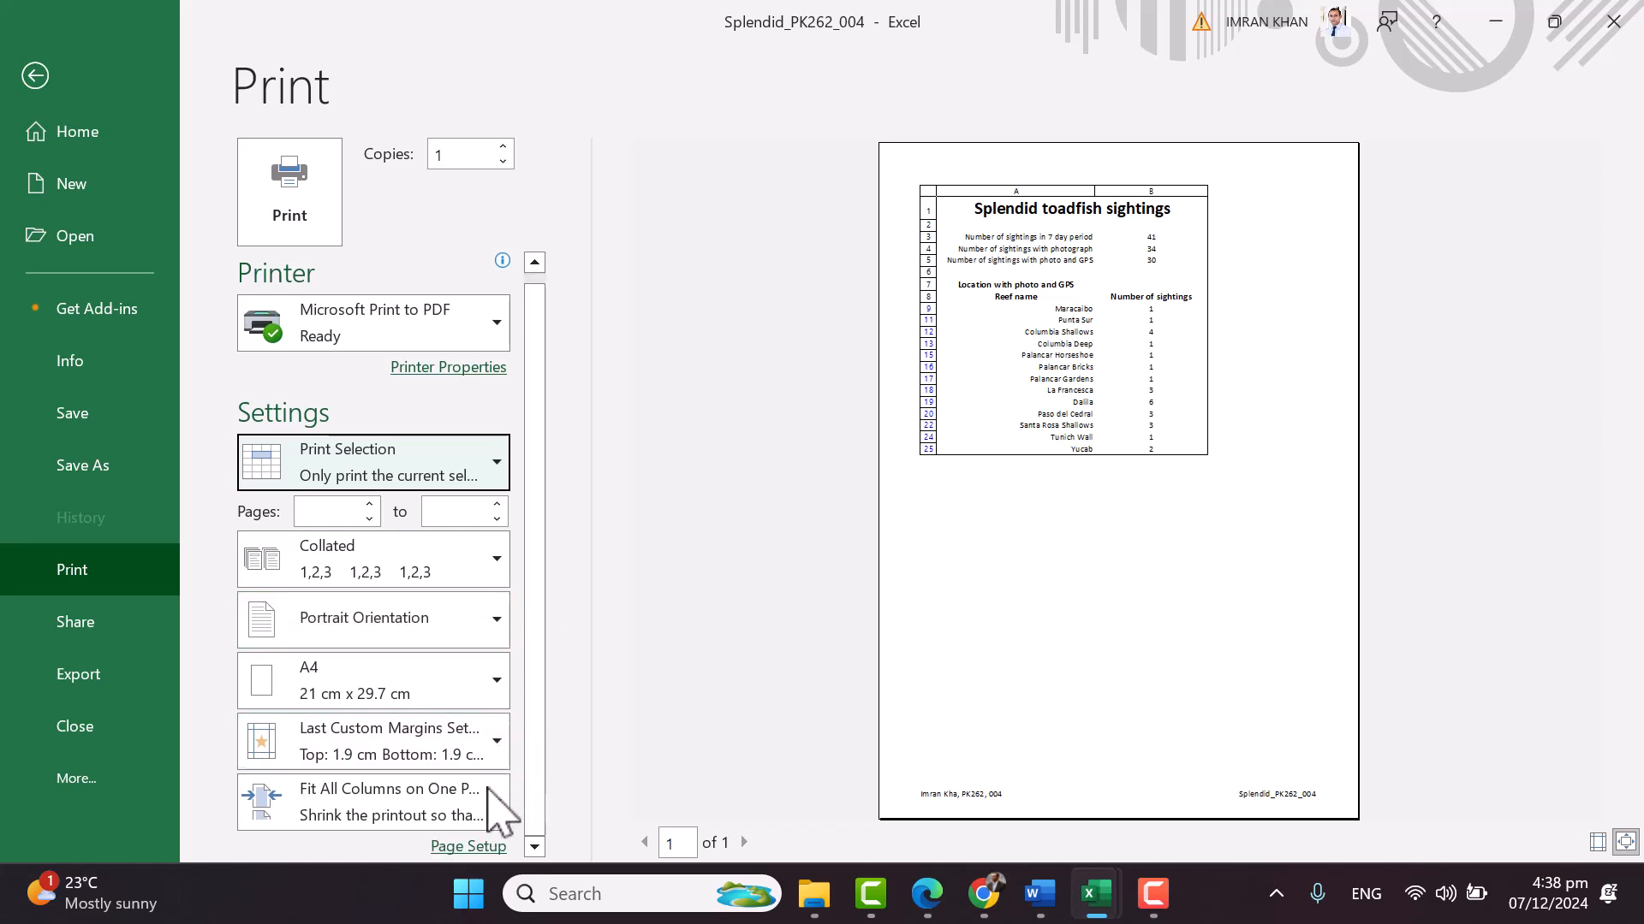
{"action": "left_click", "coordinate": [495, 809]}
{"action": "left_click", "coordinate": [448, 537]}
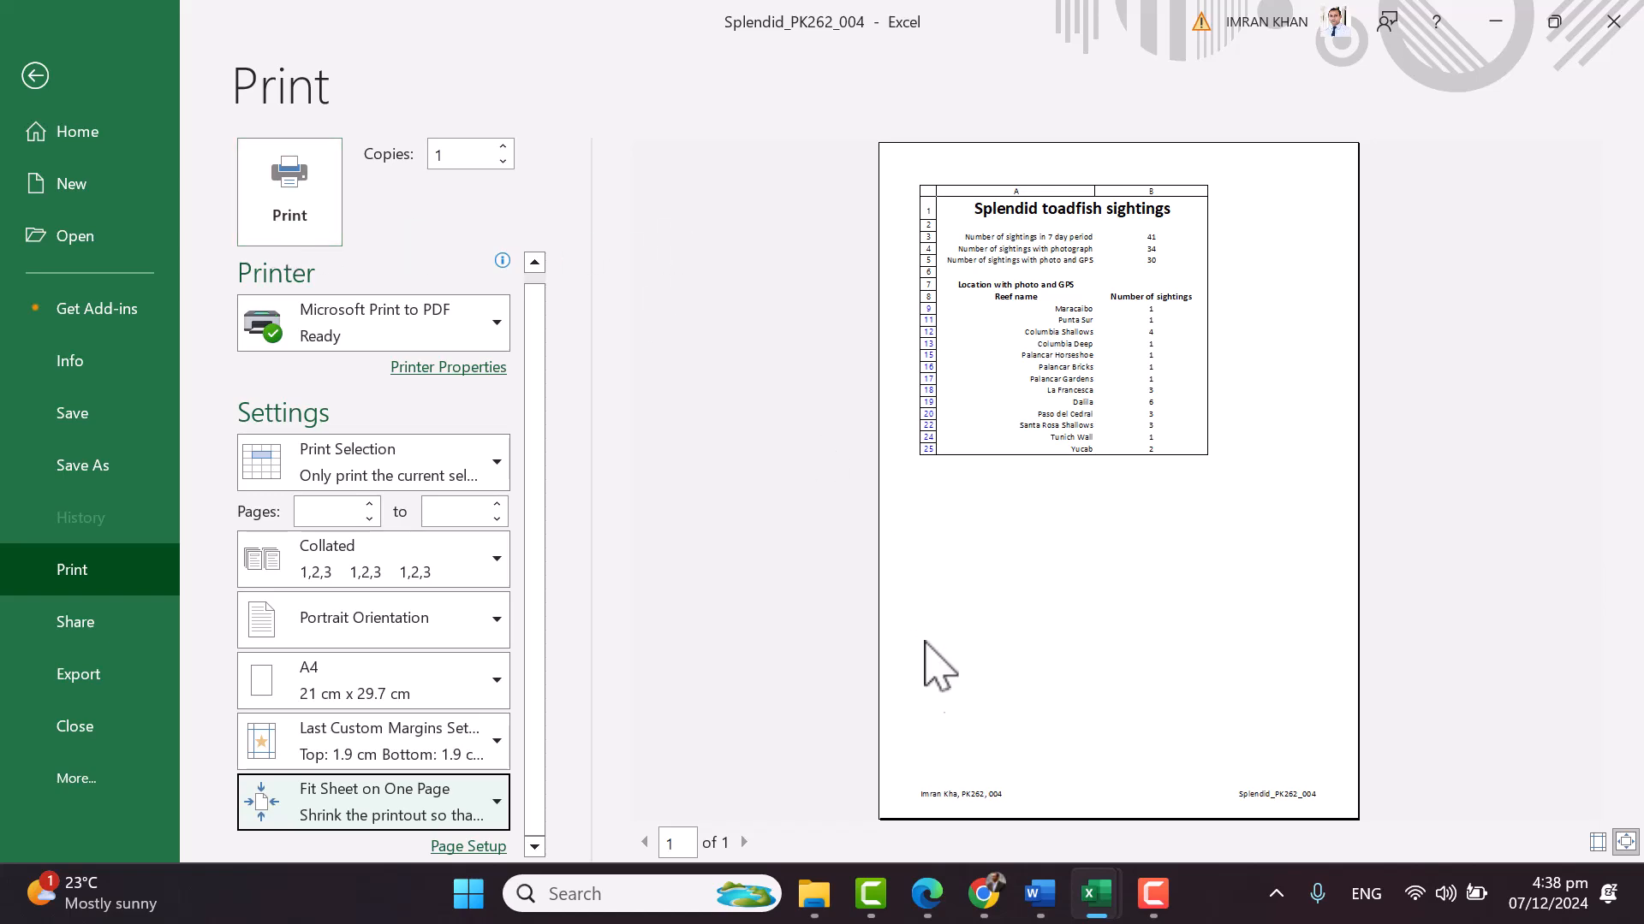
Scroll the question paper PDF in Edge back from question 9 to Task 2 on page 2
{"action": "left_click", "coordinate": [916, 899]}
{"action": "scroll", "coordinate": [1117, 462], "scroll_direction": "down", "scroll_amount": 3}
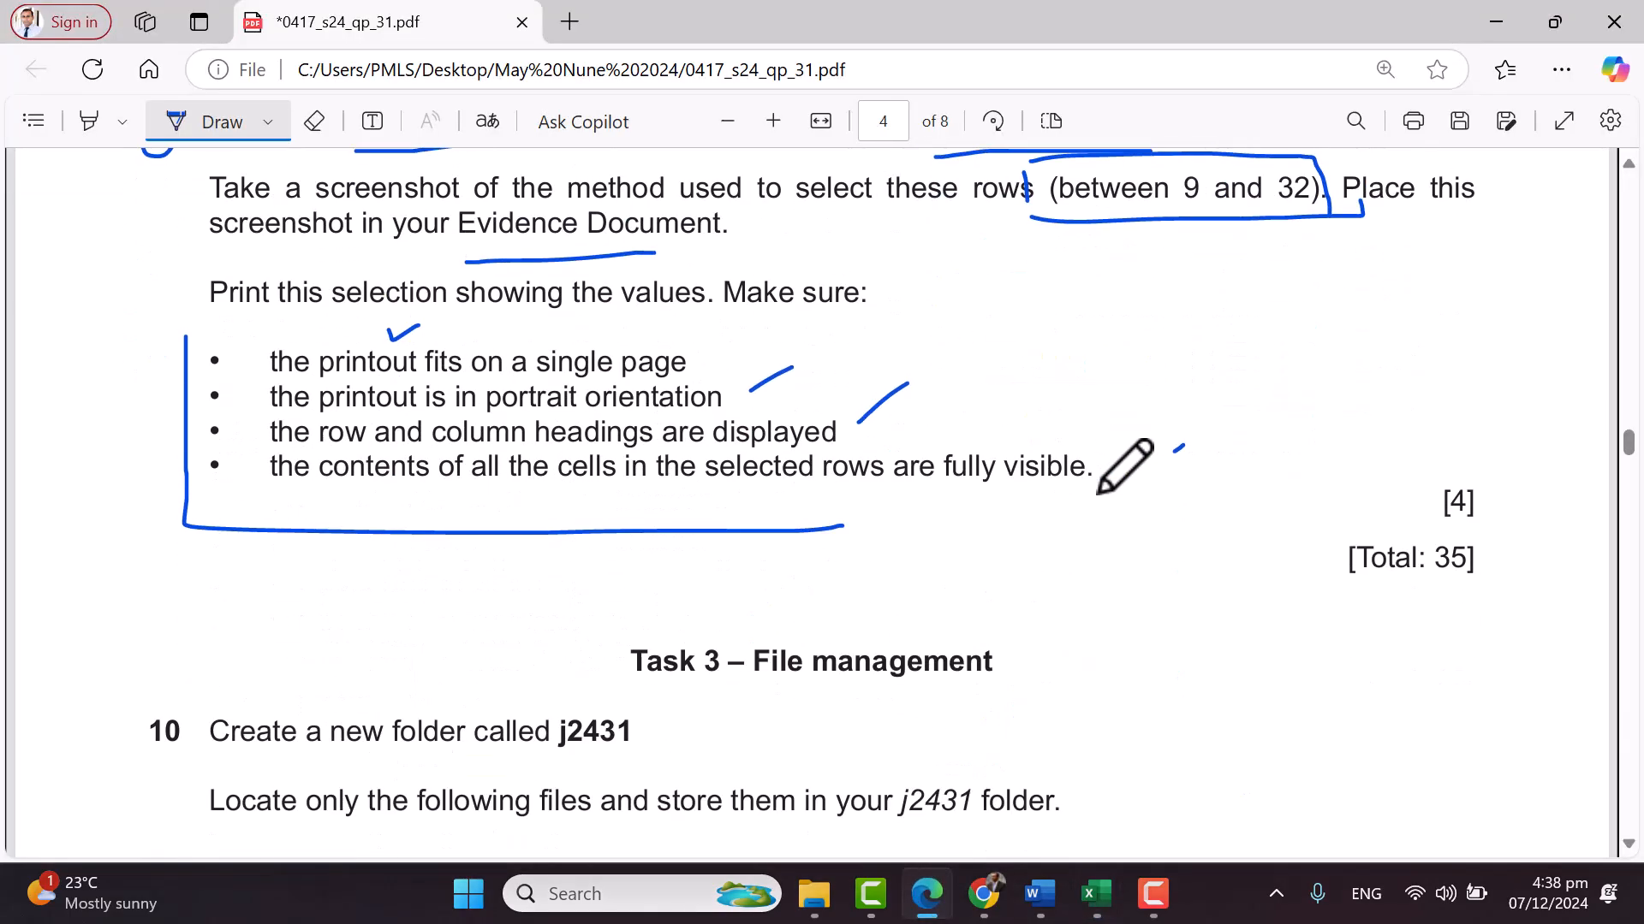
{"action": "scroll", "coordinate": [1276, 492], "scroll_direction": "up", "scroll_amount": 2}
{"action": "scroll", "coordinate": [1291, 477], "scroll_direction": "up", "scroll_amount": 2}
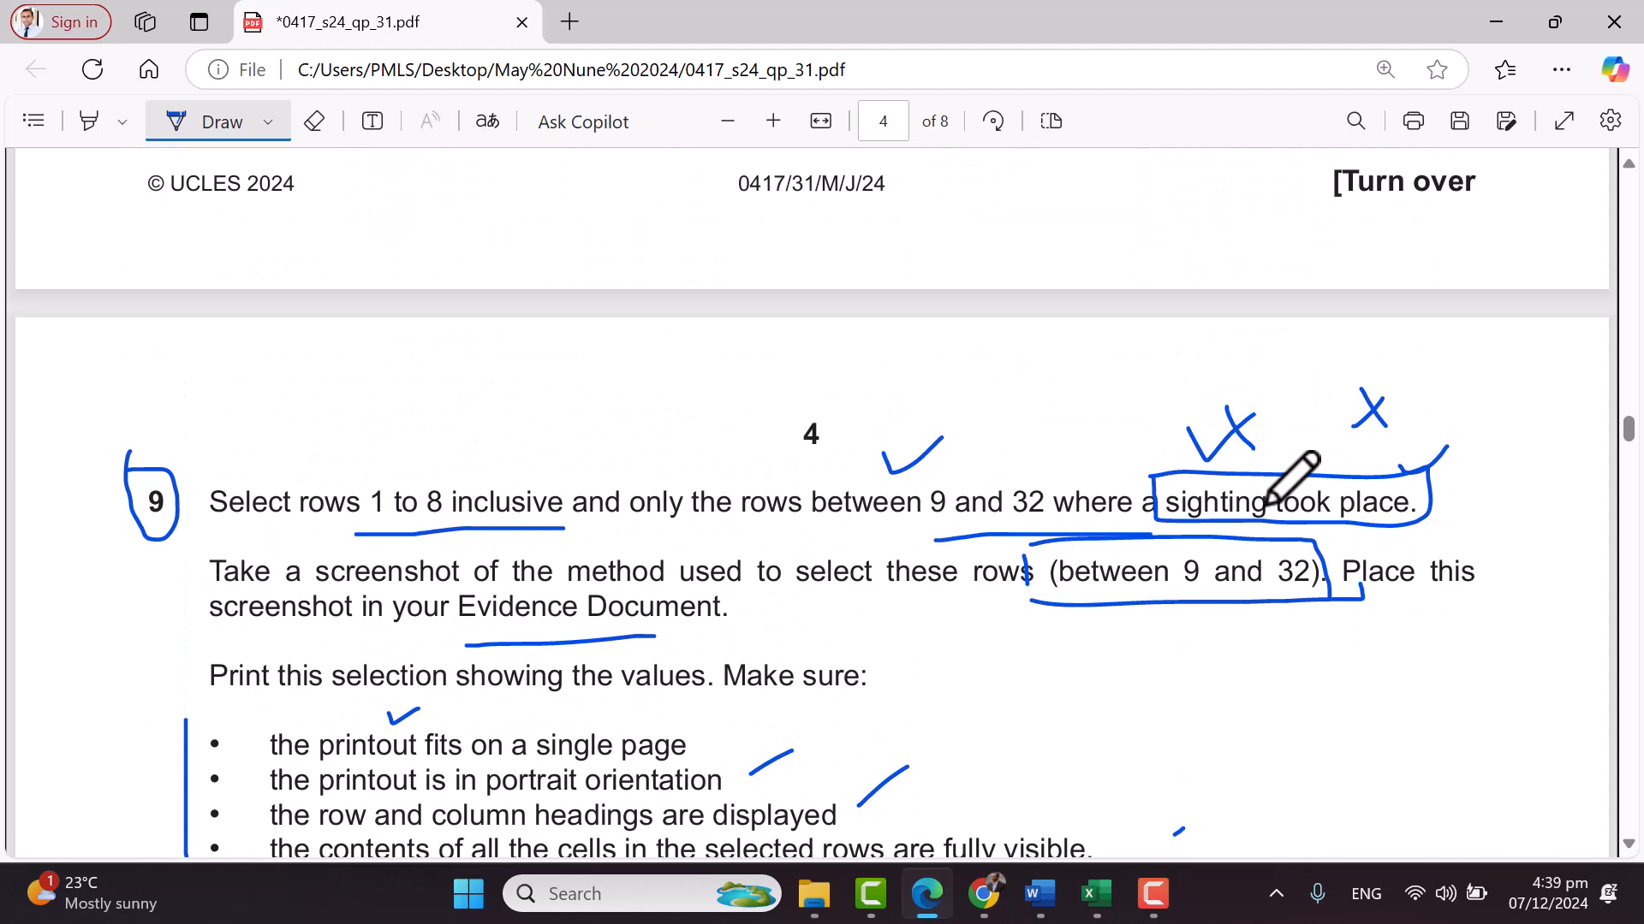
{"action": "scroll", "coordinate": [1293, 473], "scroll_direction": "down", "scroll_amount": 1}
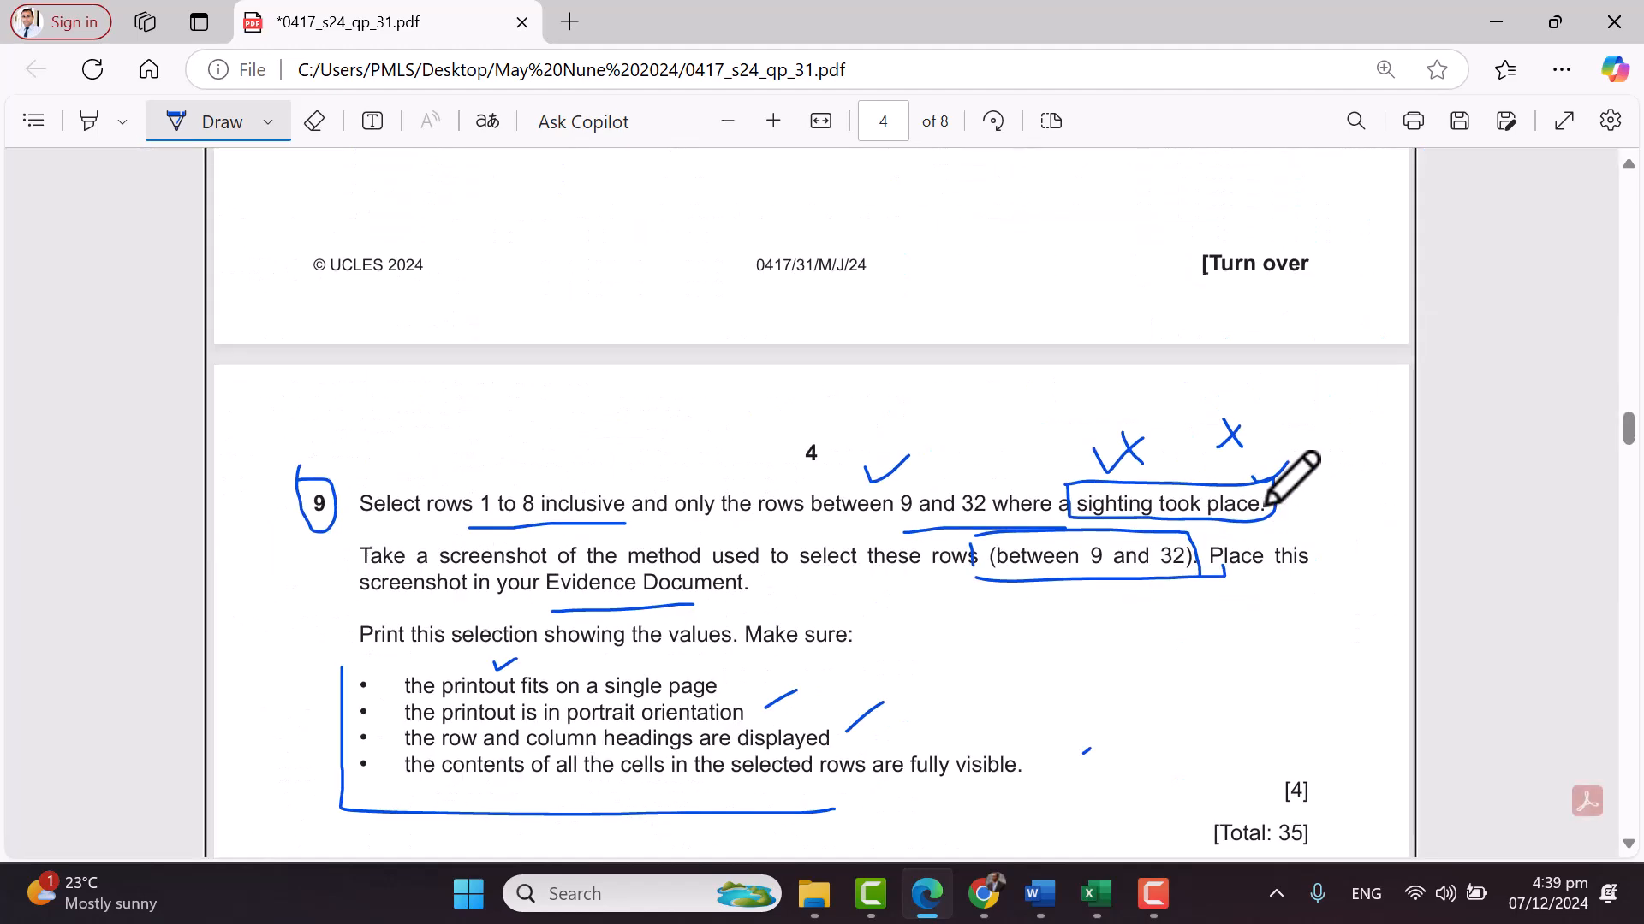
{"action": "scroll", "coordinate": [1291, 478], "scroll_direction": "down", "scroll_amount": 1}
{"action": "scroll", "coordinate": [1293, 480], "scroll_direction": "up", "scroll_amount": 13}
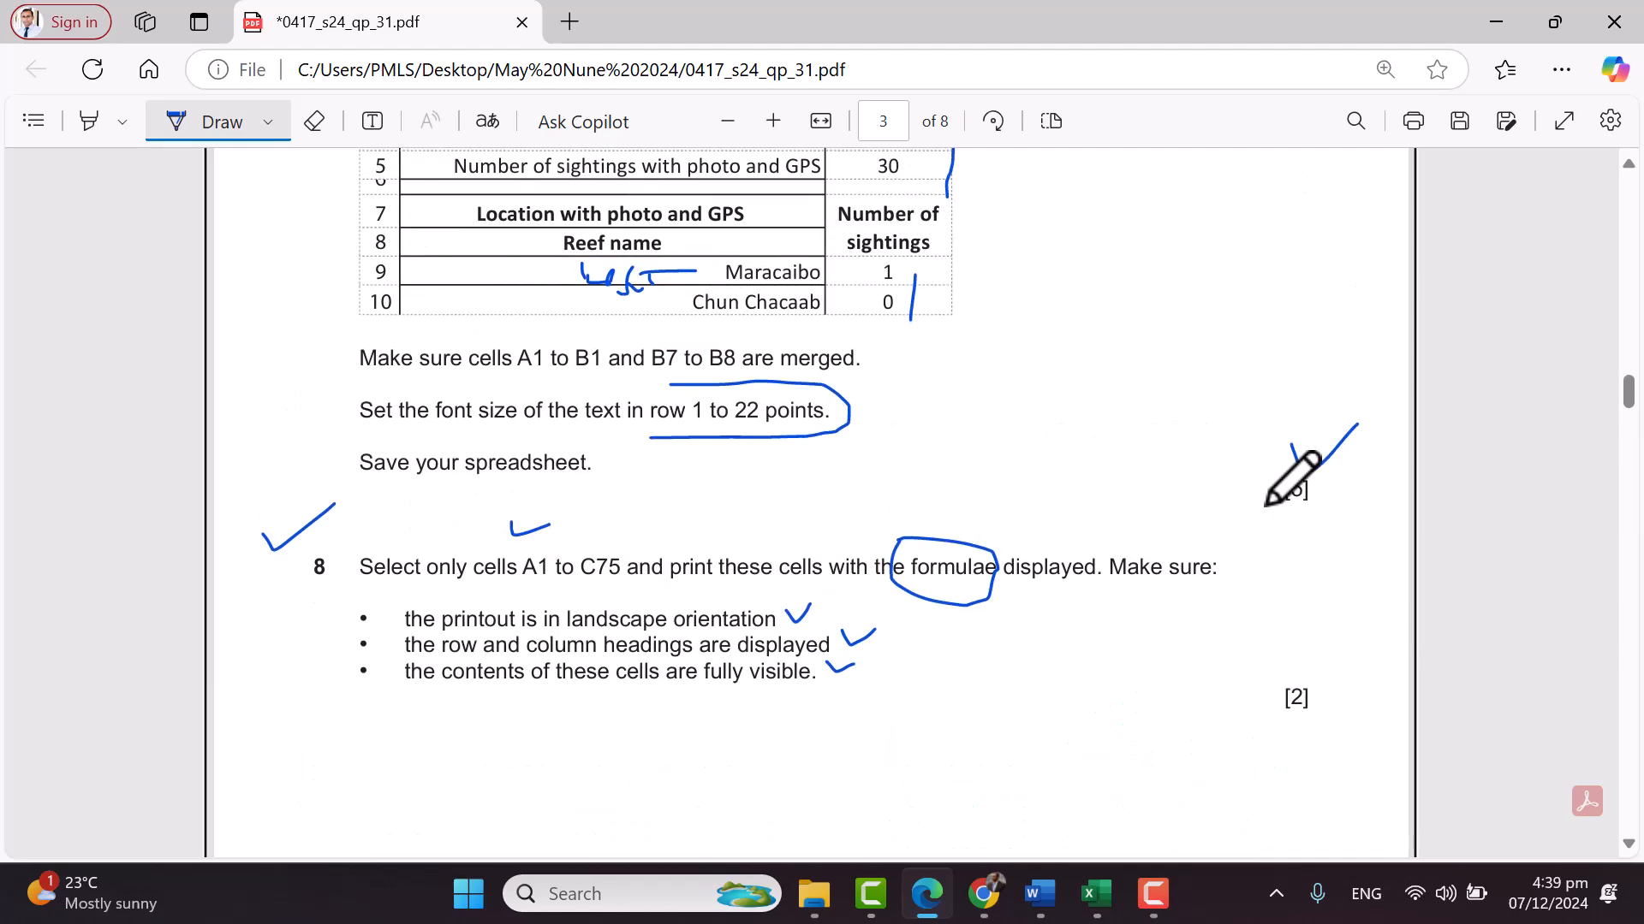
{"action": "scroll", "coordinate": [1292, 478], "scroll_direction": "up", "scroll_amount": 3}
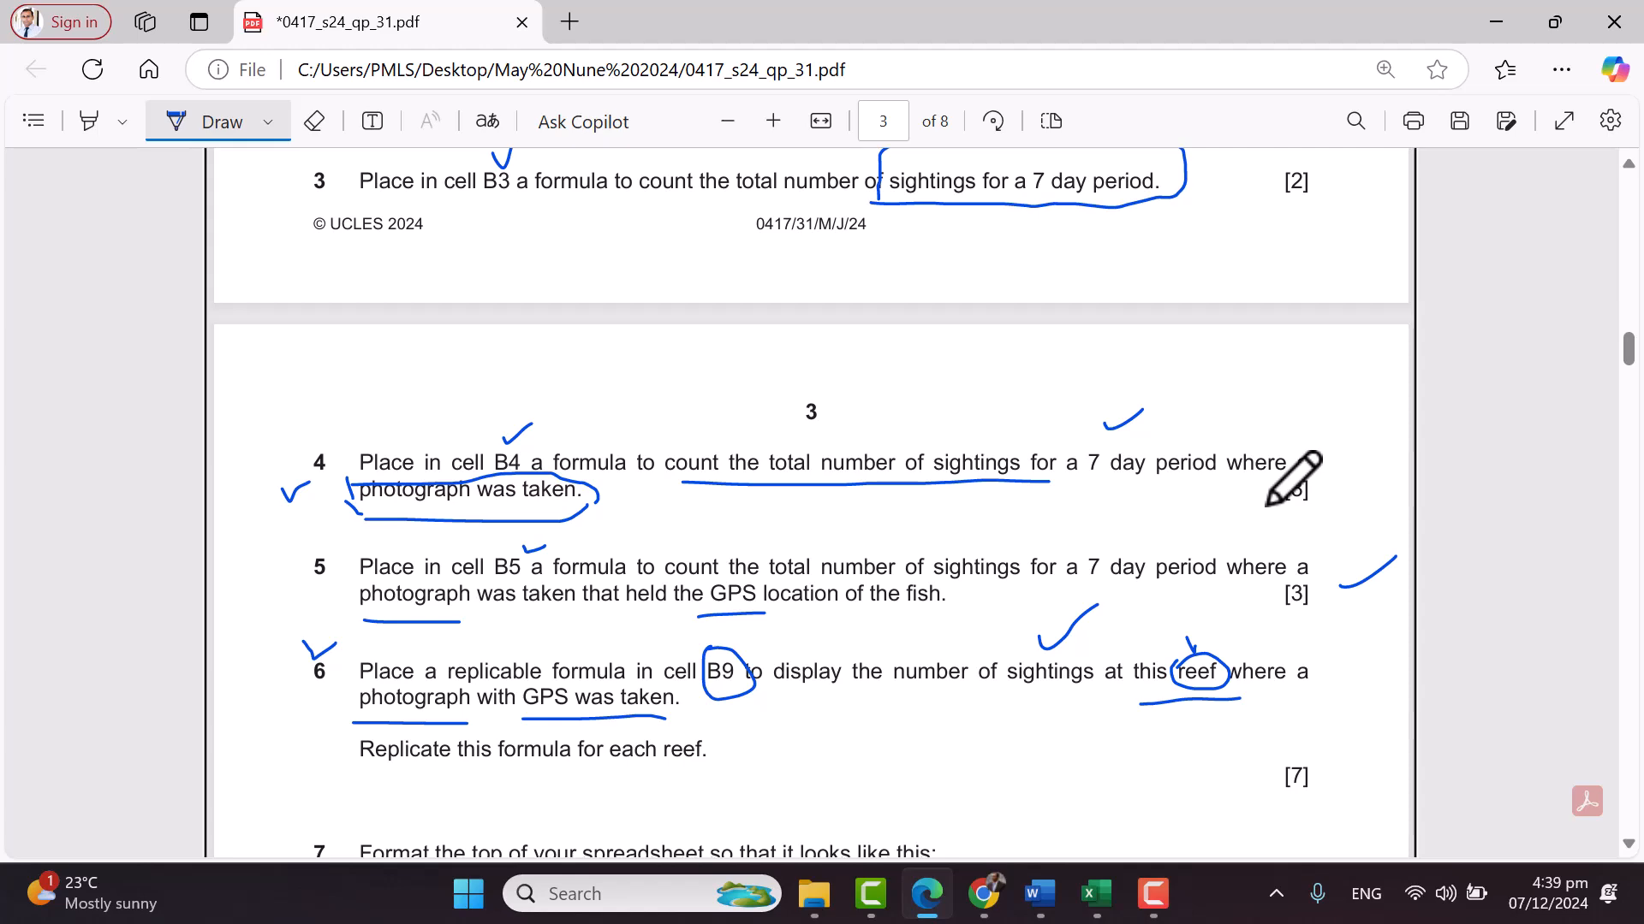
{"action": "scroll", "coordinate": [1291, 351], "scroll_direction": "up", "scroll_amount": 10}
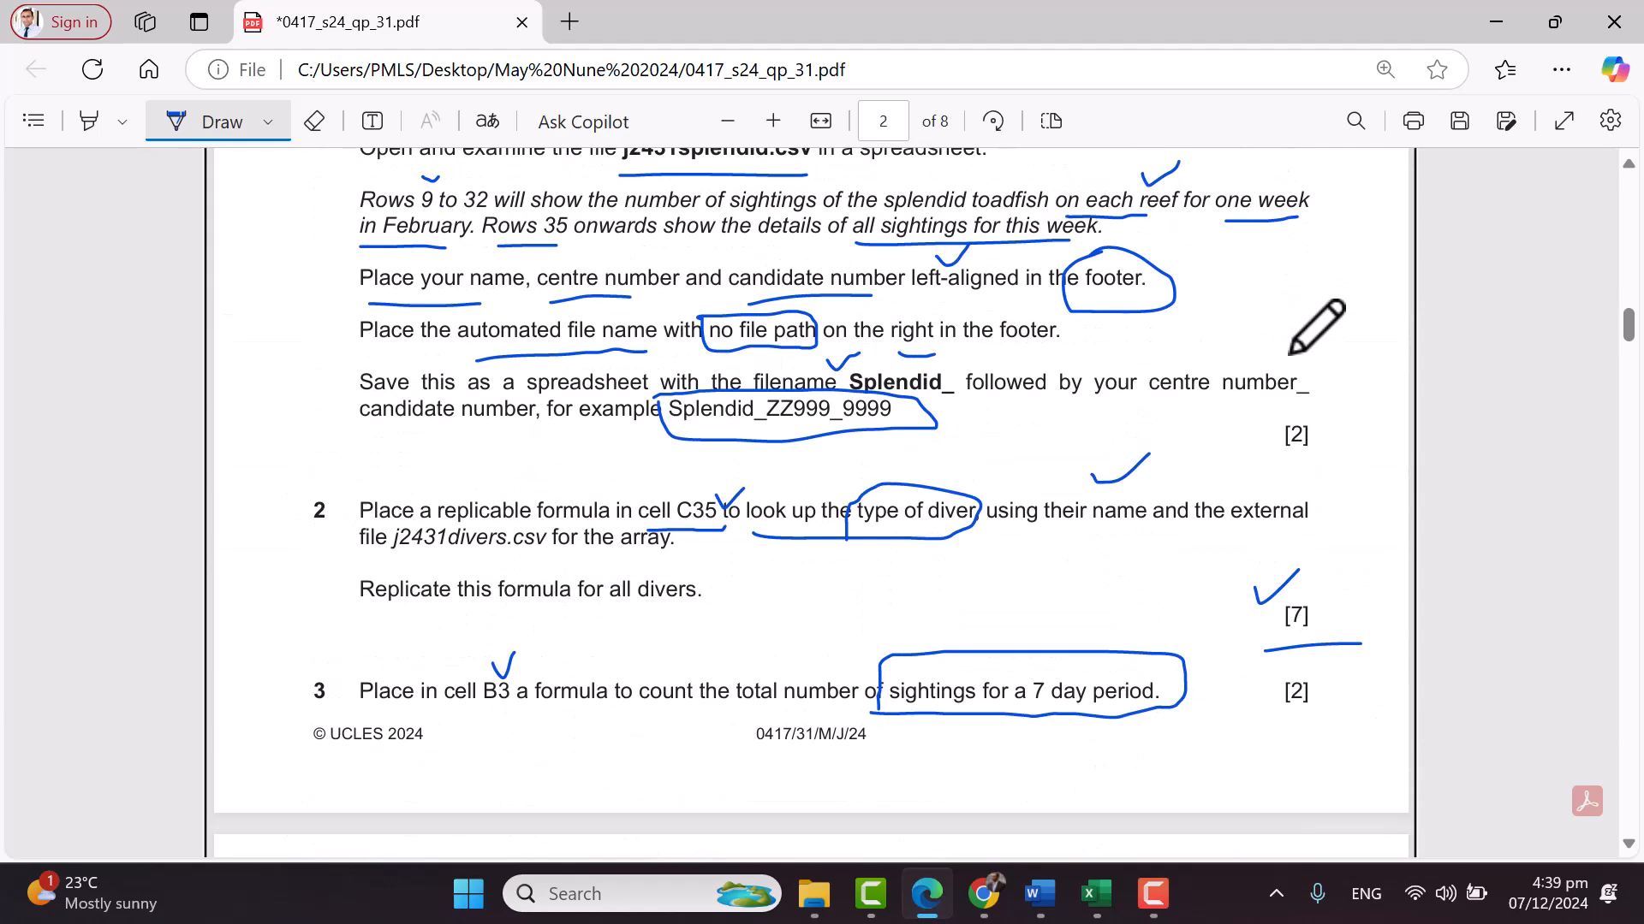
{"action": "scroll", "coordinate": [1291, 351], "scroll_direction": "up", "scroll_amount": 1}
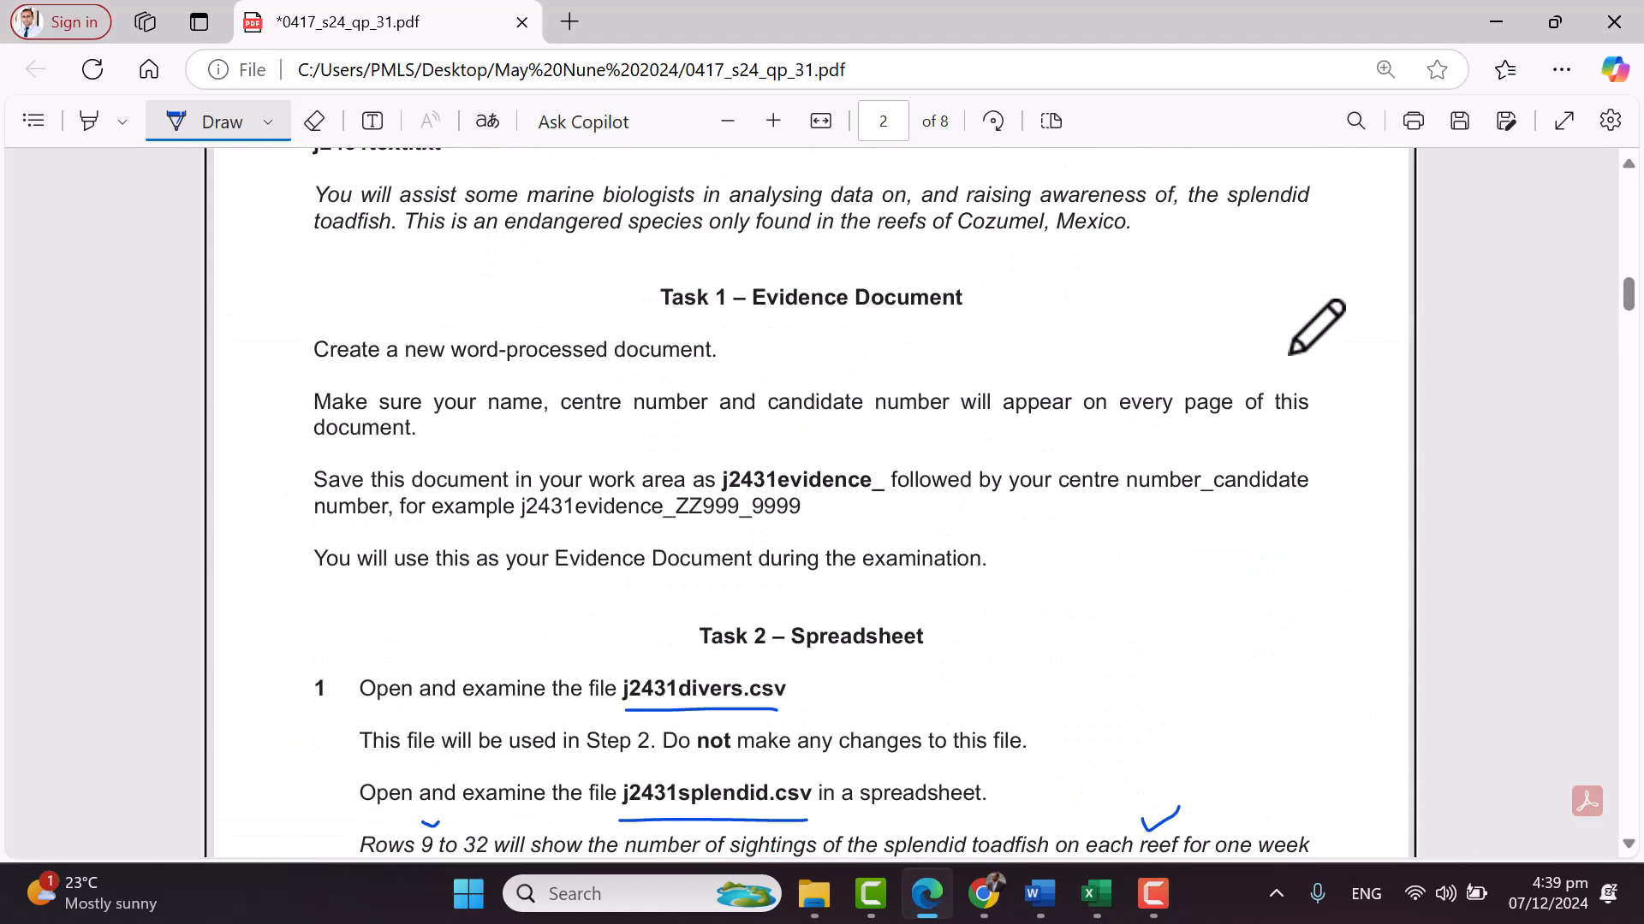
{"action": "scroll", "coordinate": [1316, 334], "scroll_direction": "down", "scroll_amount": 2}
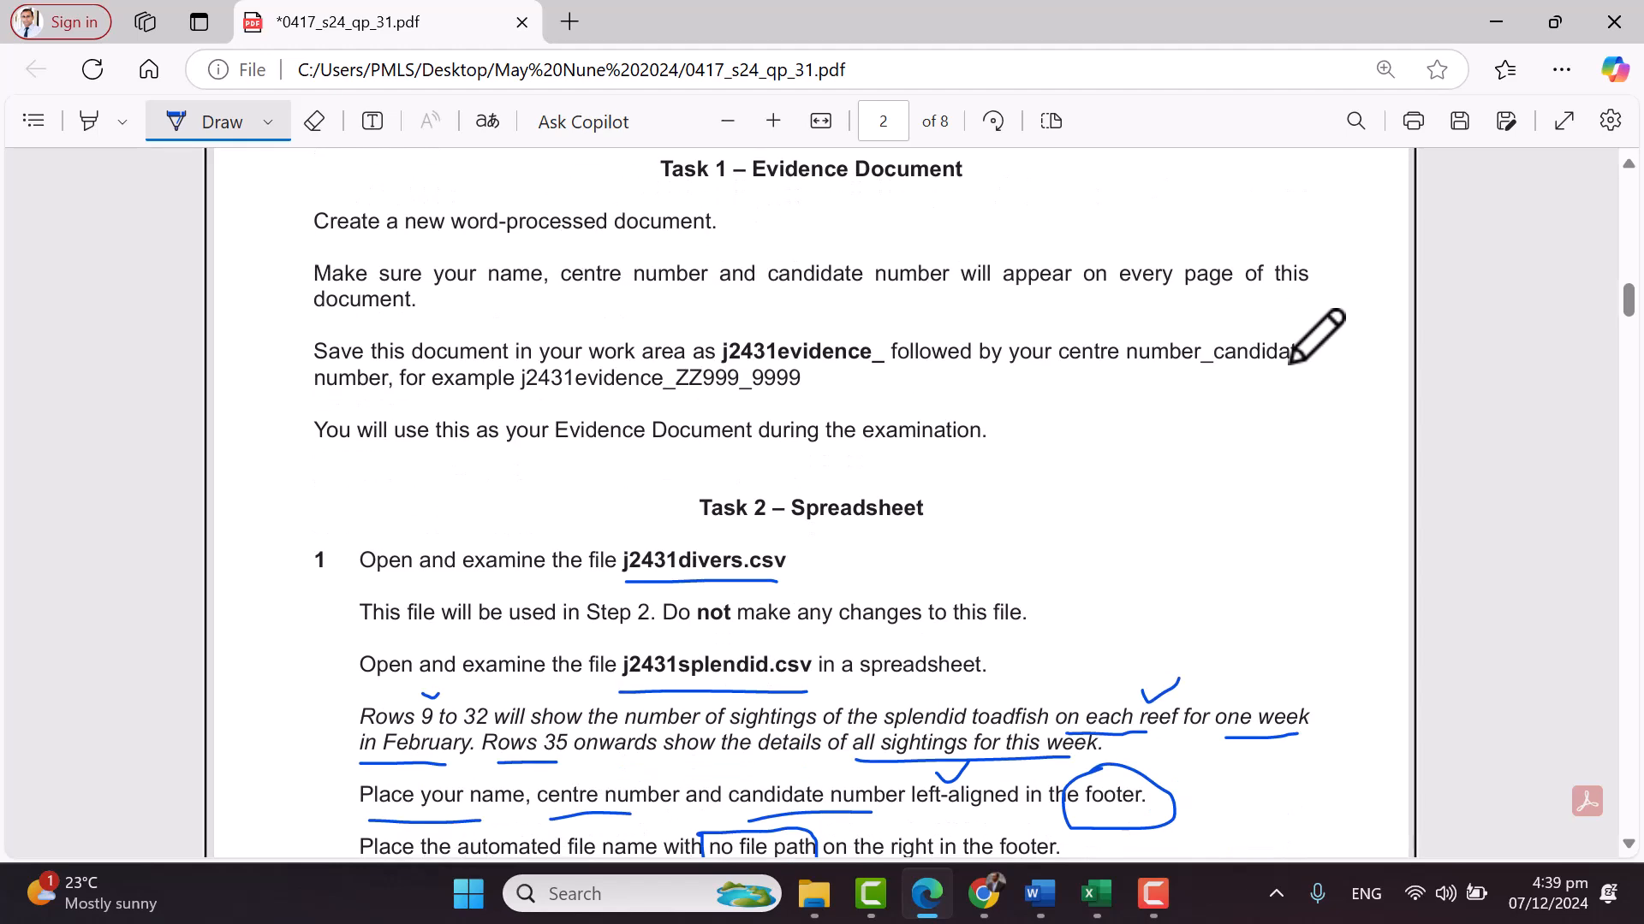
{"action": "scroll", "coordinate": [1316, 338], "scroll_direction": "down", "scroll_amount": 1}
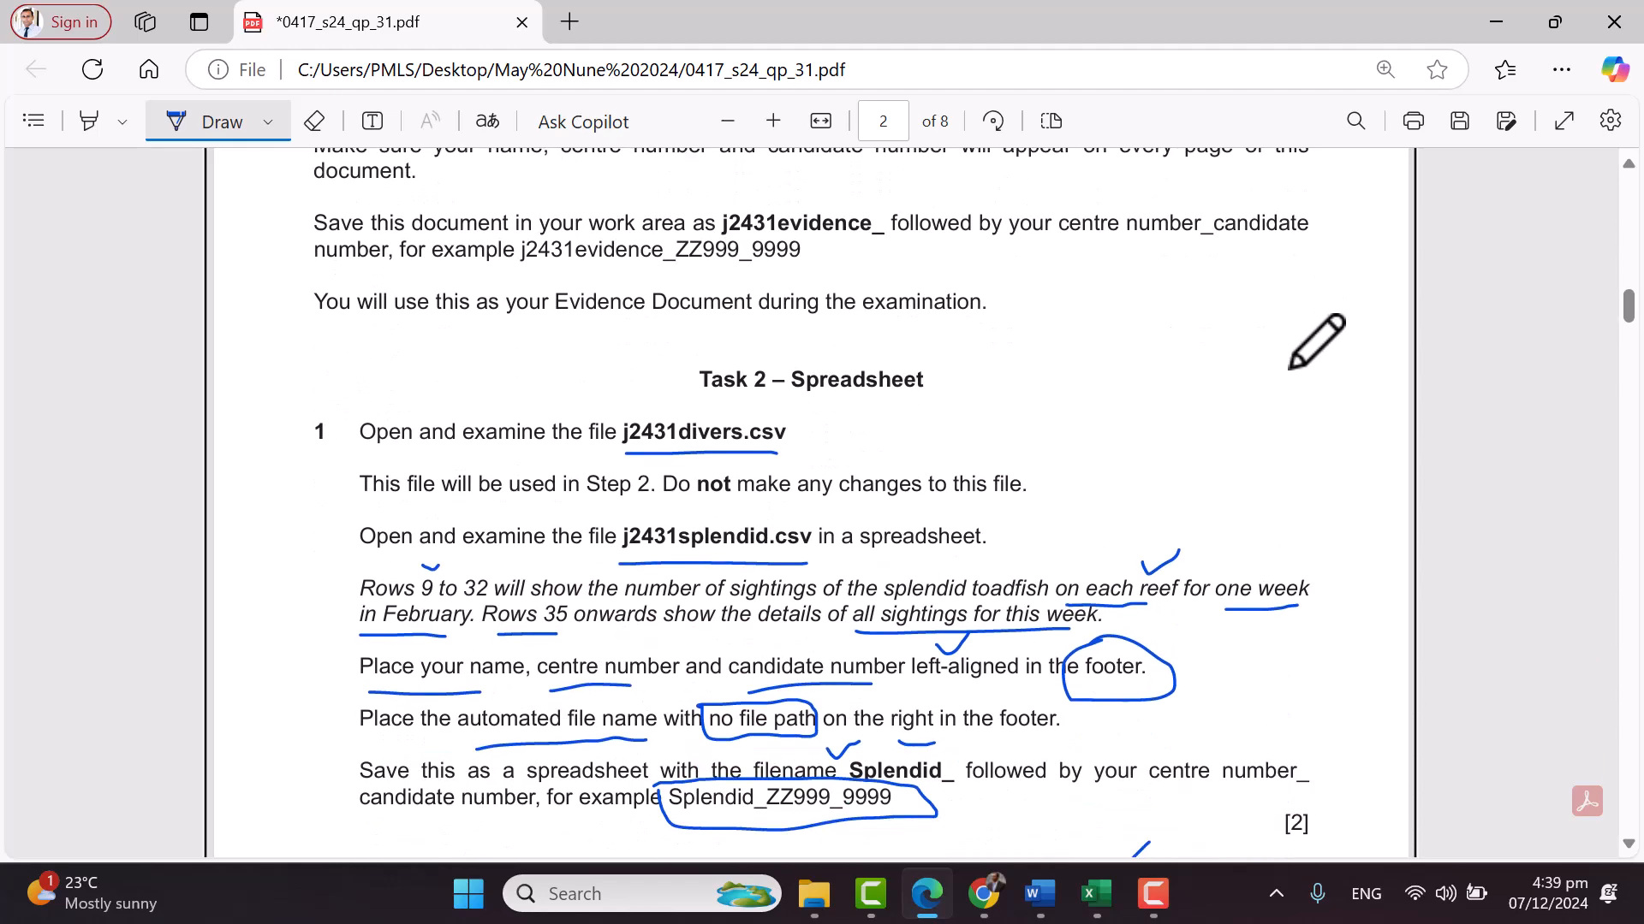